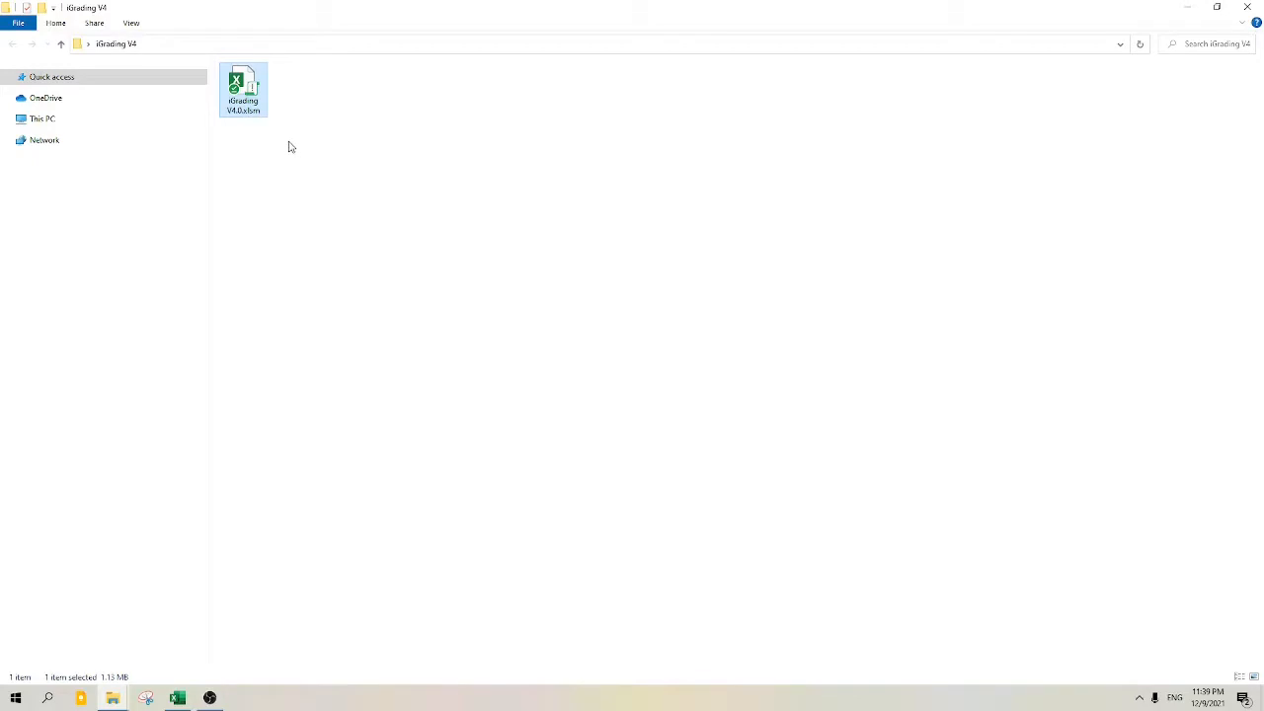
- Open the iGrading V4.0.xlsm workbook in Excel and enable its macro content
double_click(252, 100)
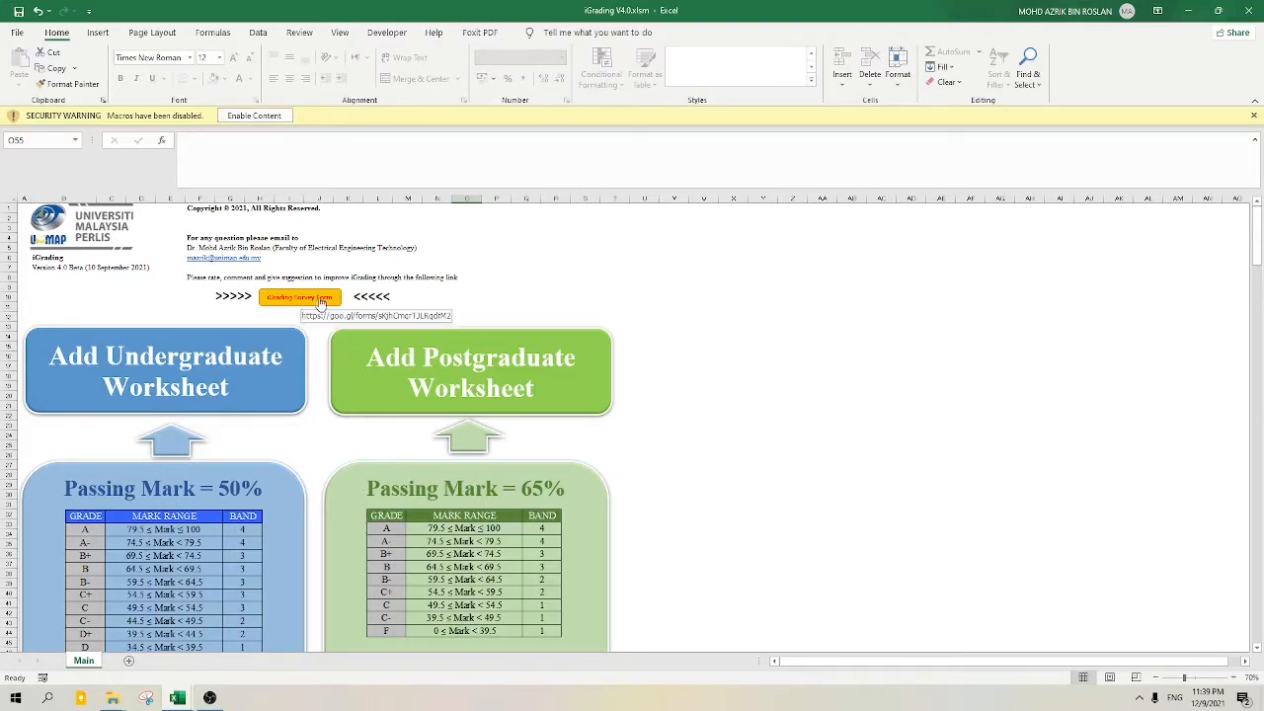
click(269, 121)
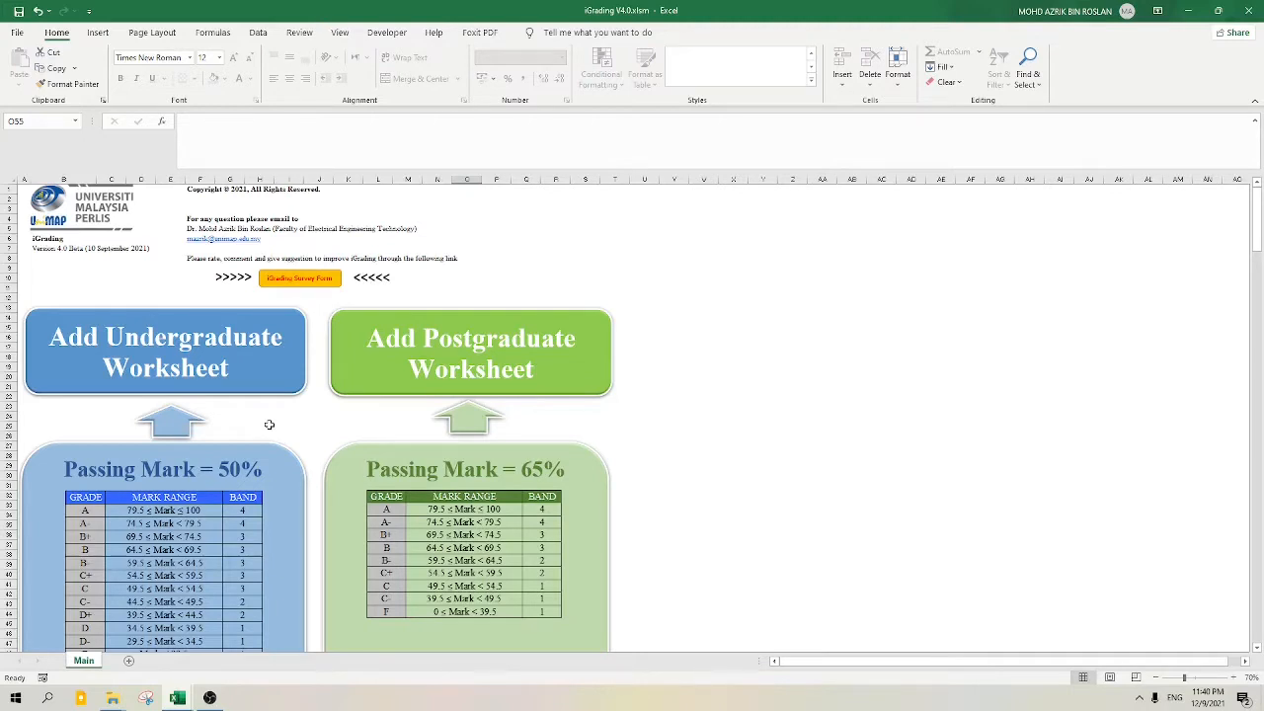
- Examine the undergraduate and postgraduate passing marks and their grade, mark range and band tables on the Main sheet
scroll(268, 425, down, 1)
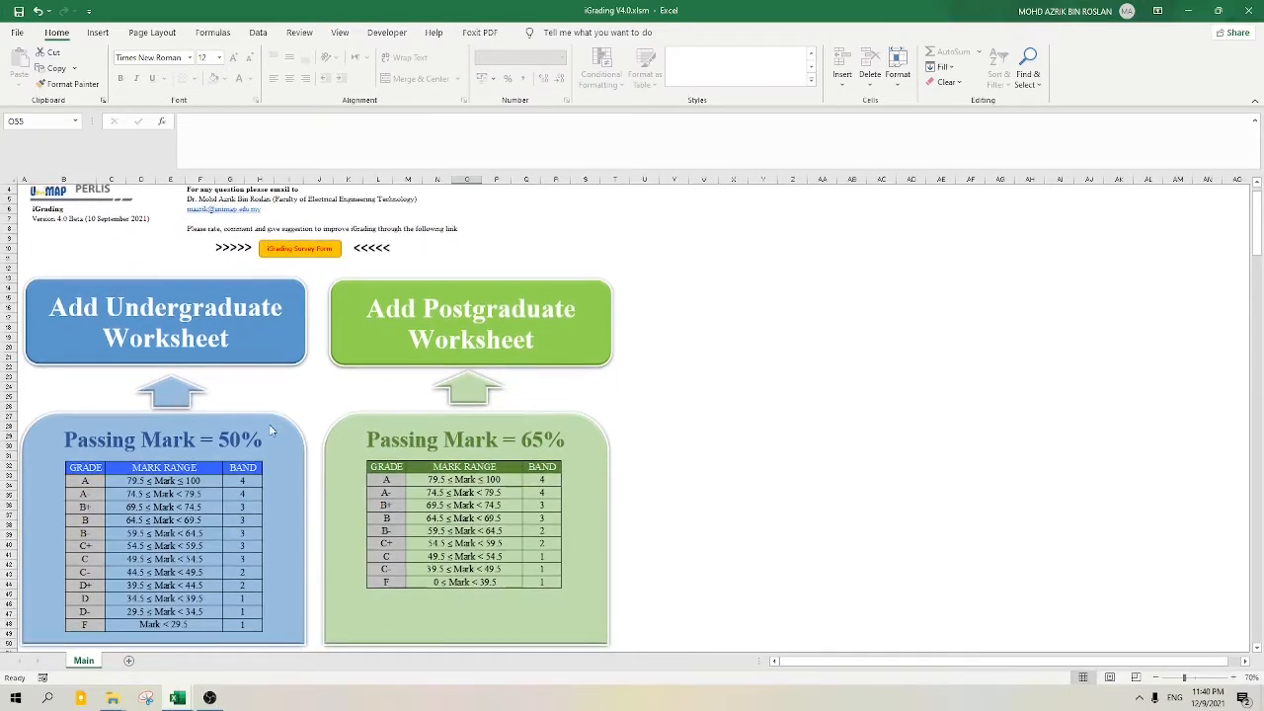
scroll(225, 452, up, 1)
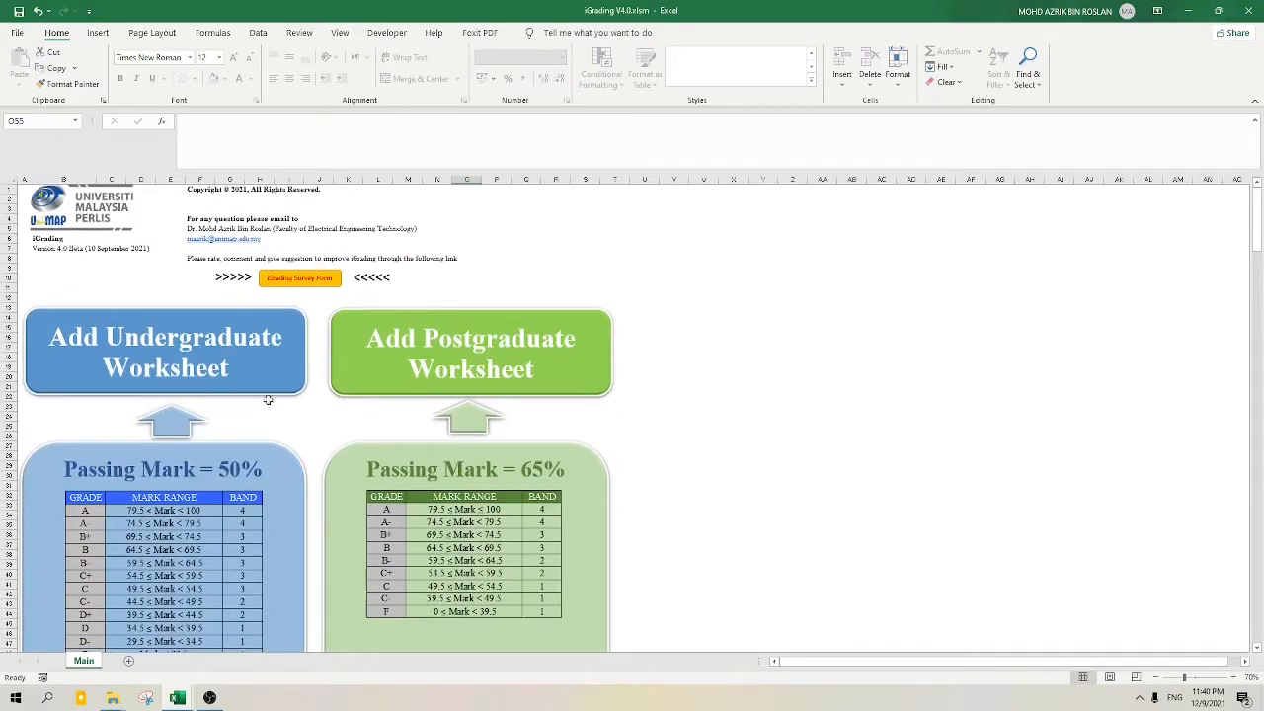
scroll(271, 401, down, 4)
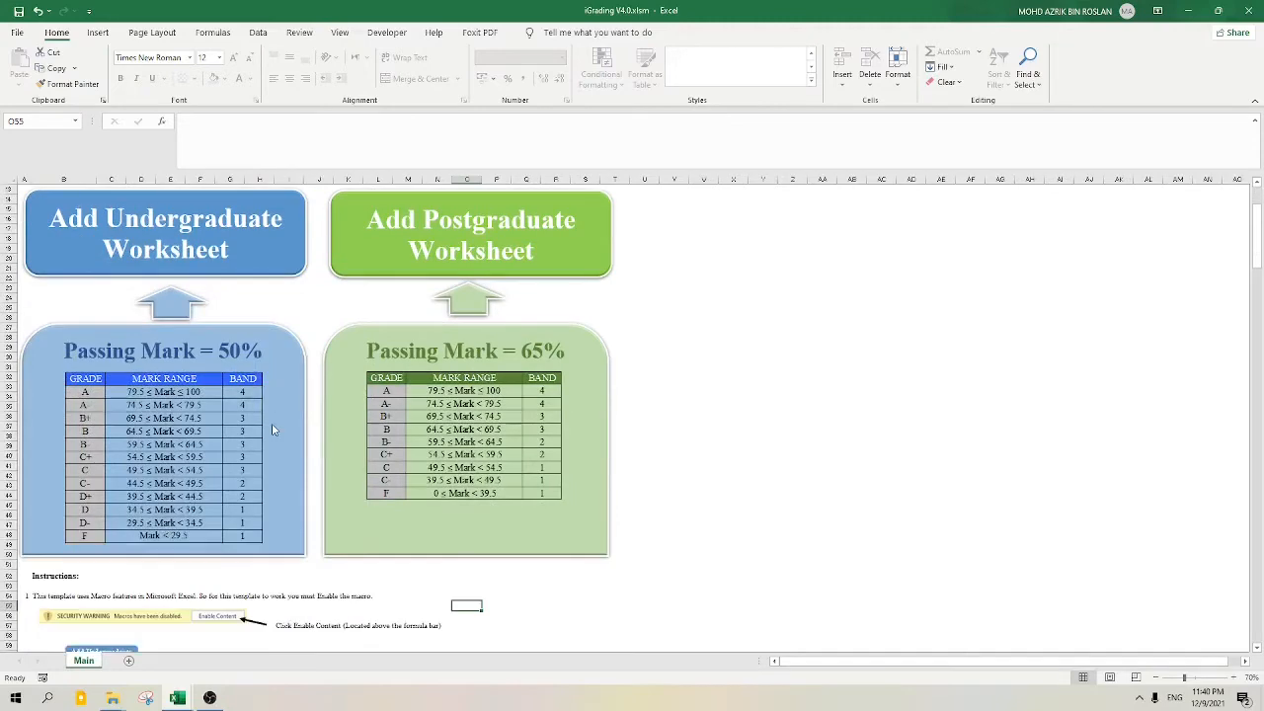
scroll(273, 430, down, 4)
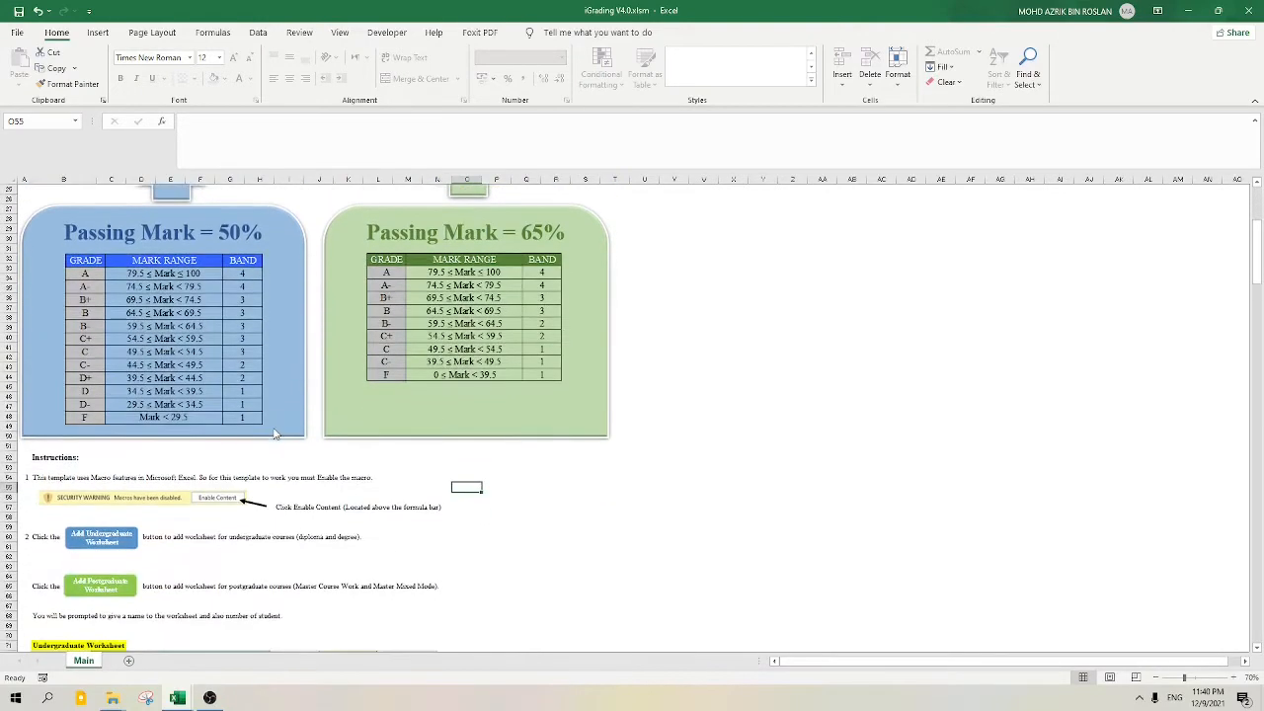
scroll(273, 432, up, 8)
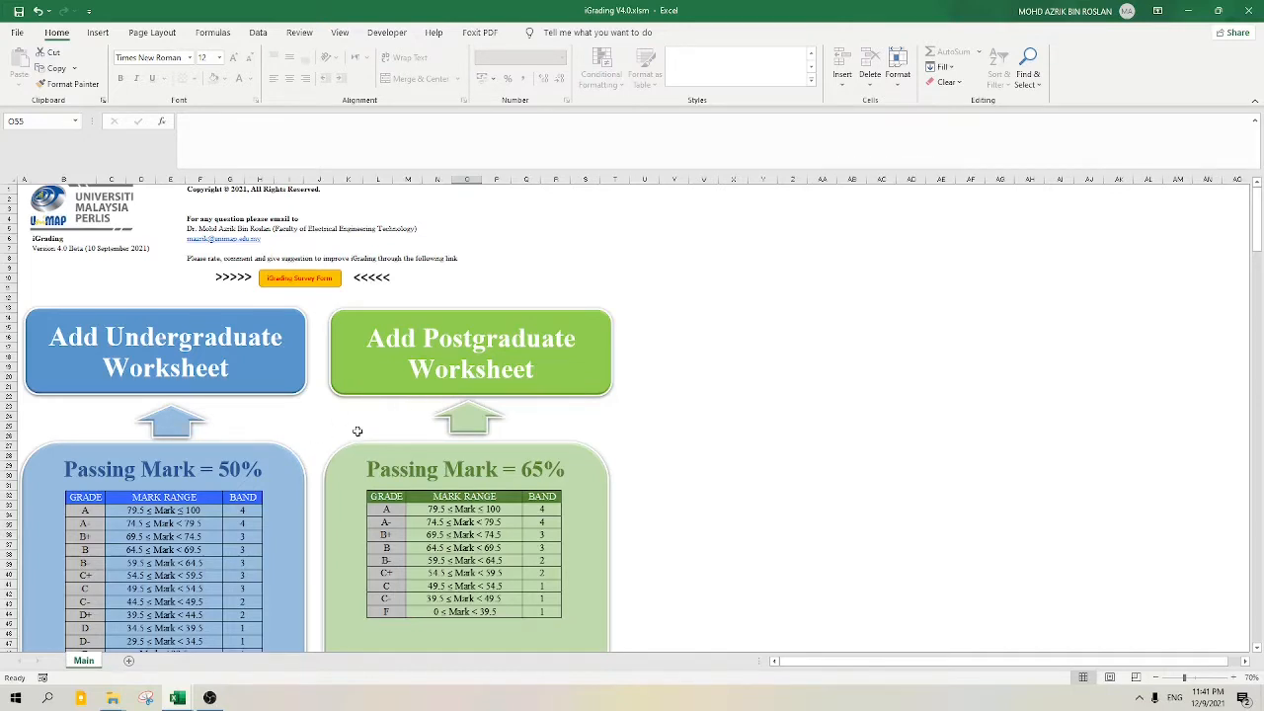
scroll(357, 432, down, 2)
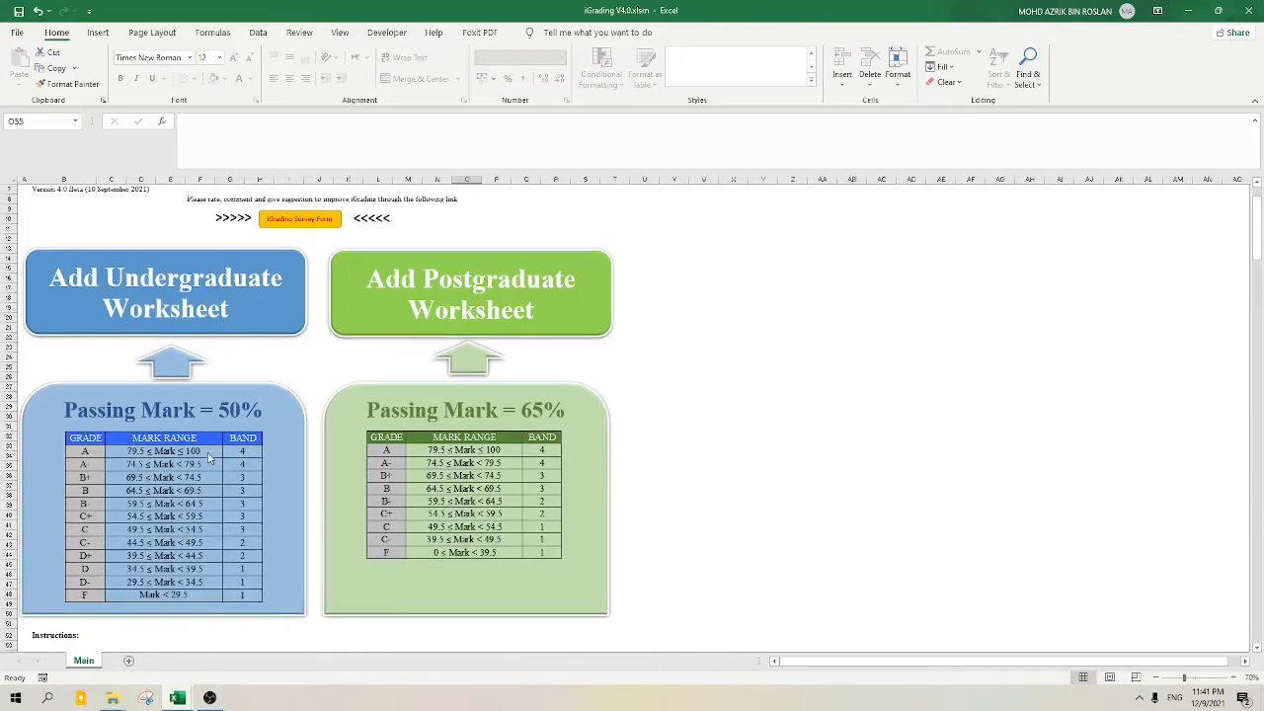
scroll(209, 457, down, 2)
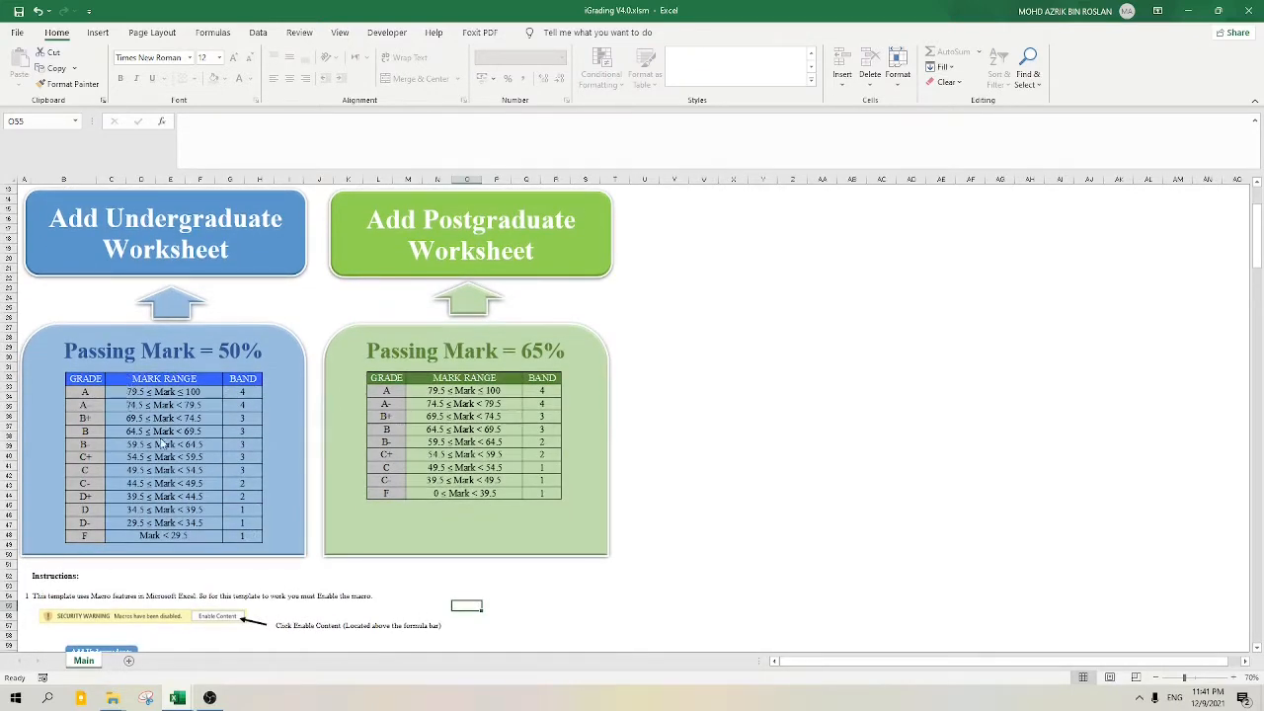
scroll(141, 434, up, 1)
ctrl+scroll(141, 435, up, 2)
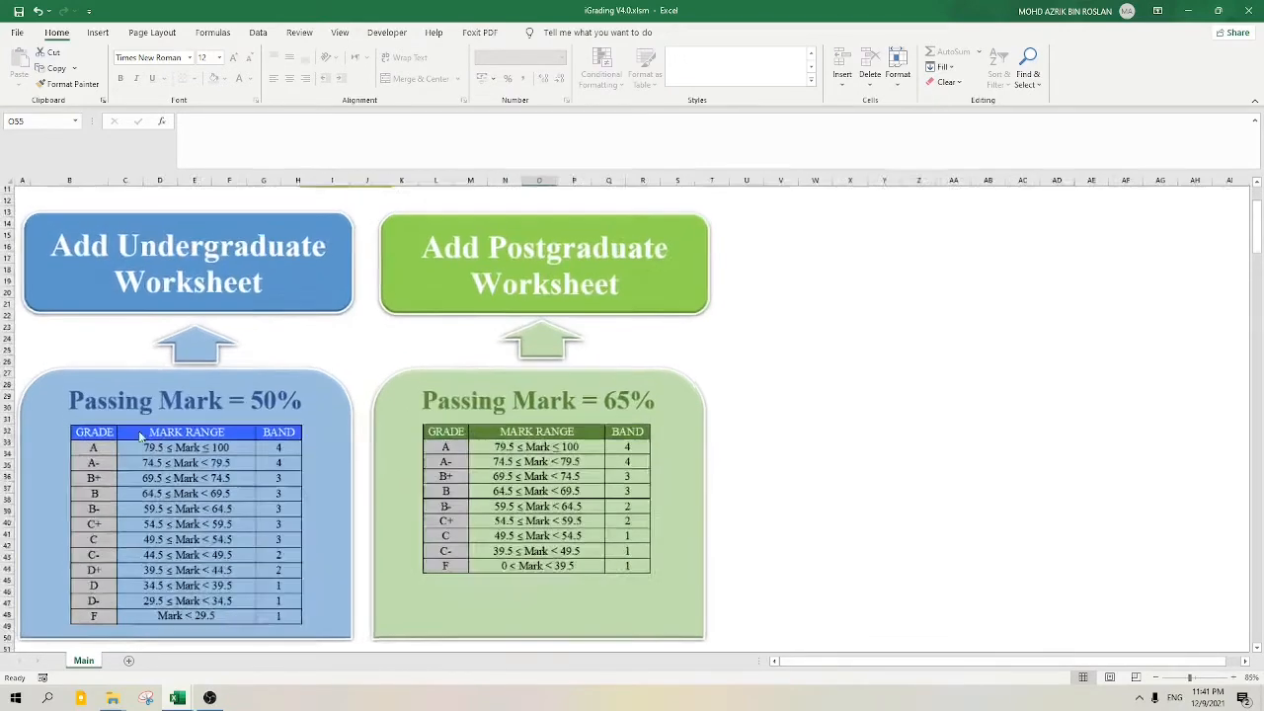
scroll(240, 432, down, 3)
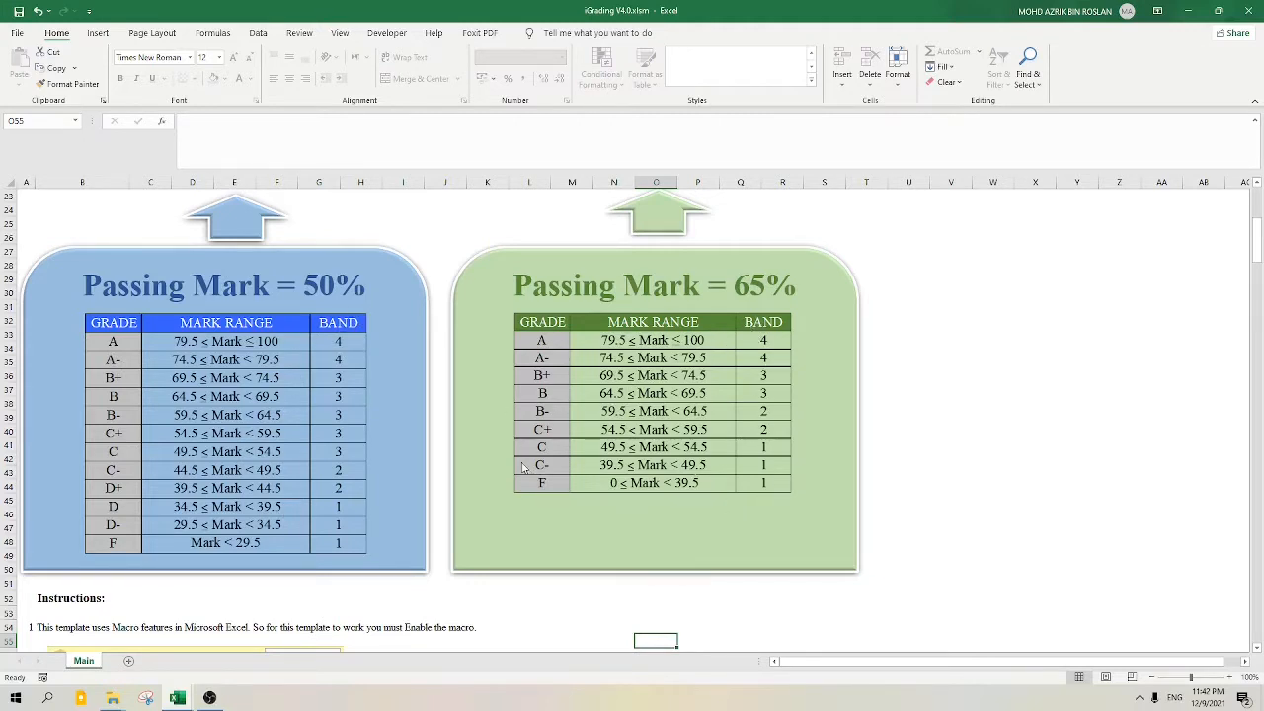
scroll(454, 402, up, 3)
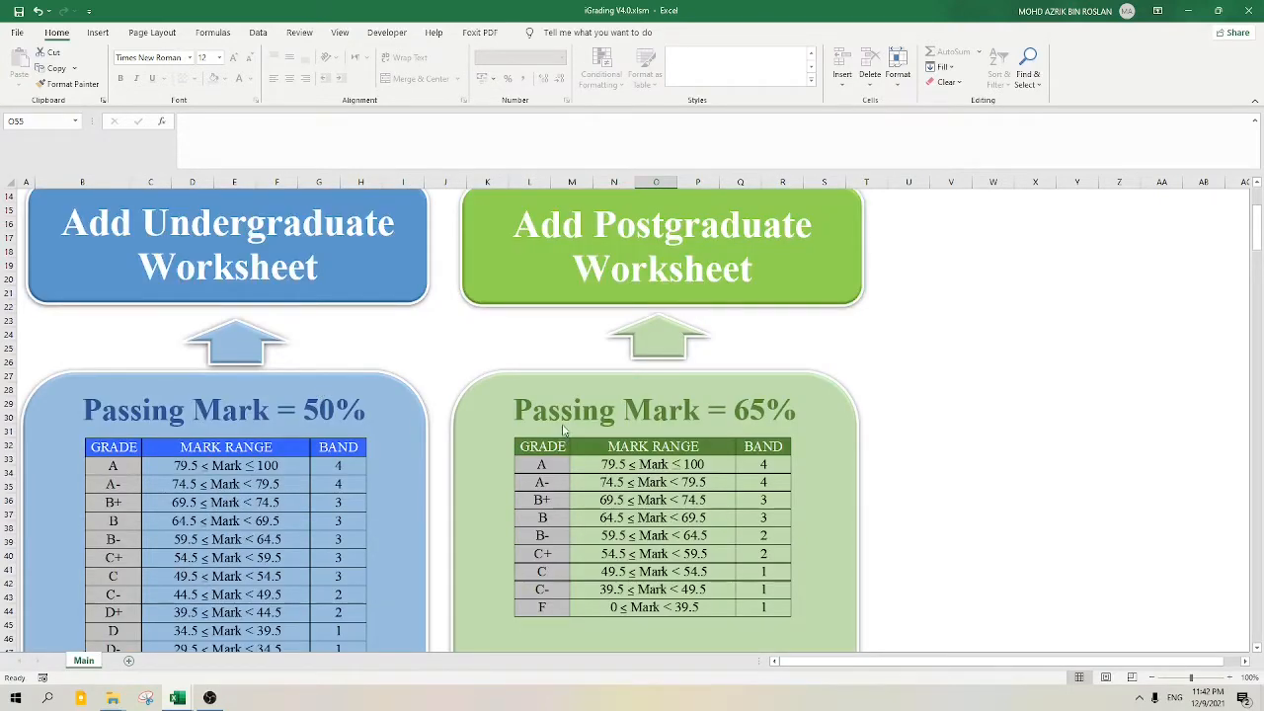
scroll(469, 459, up, 1)
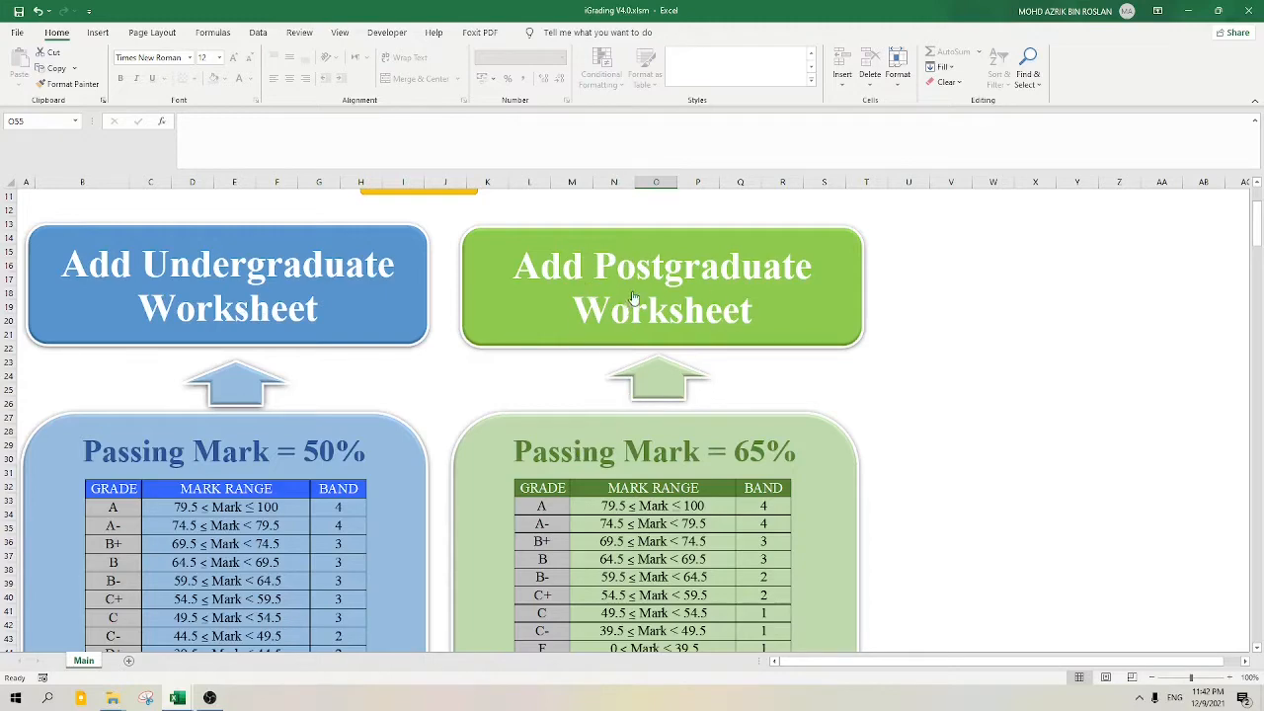
- Read the Main sheet's instructions on adding worksheets and components, grouping, CO/PO attainment and the other worksheet buttons
scroll(447, 386, down, 11)
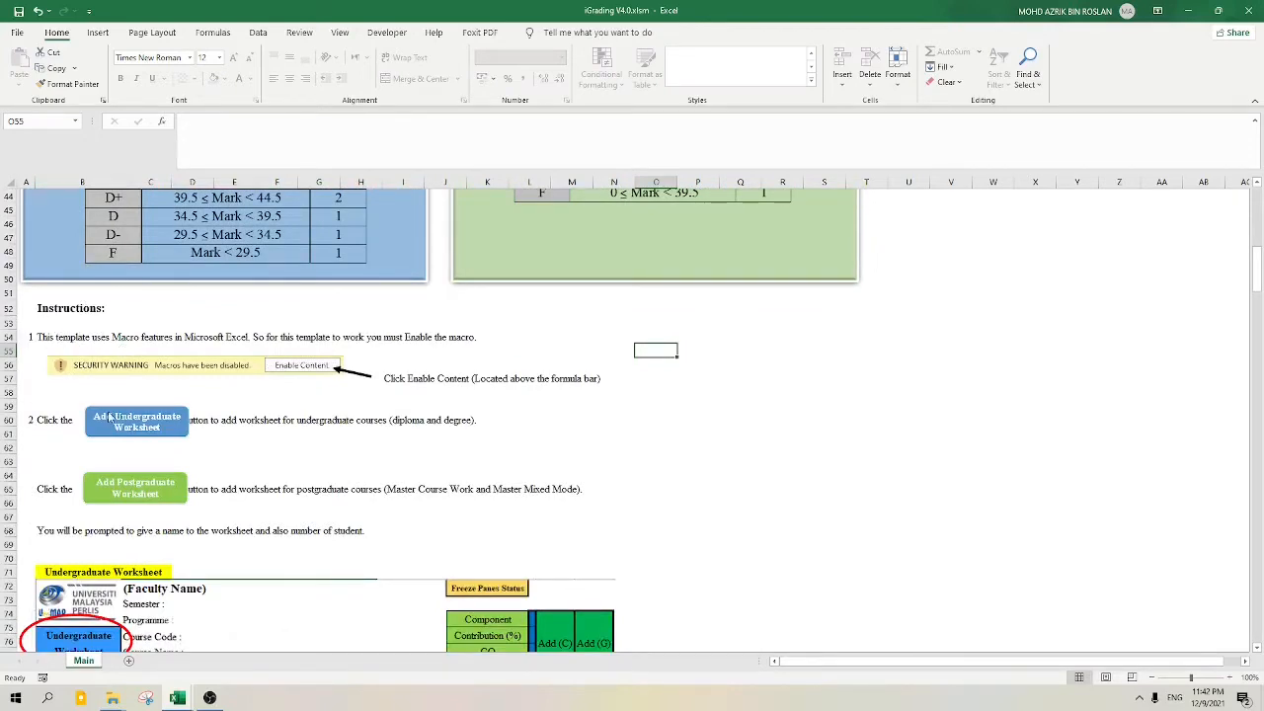
scroll(111, 419, down, 1)
scroll(149, 440, down, 1)
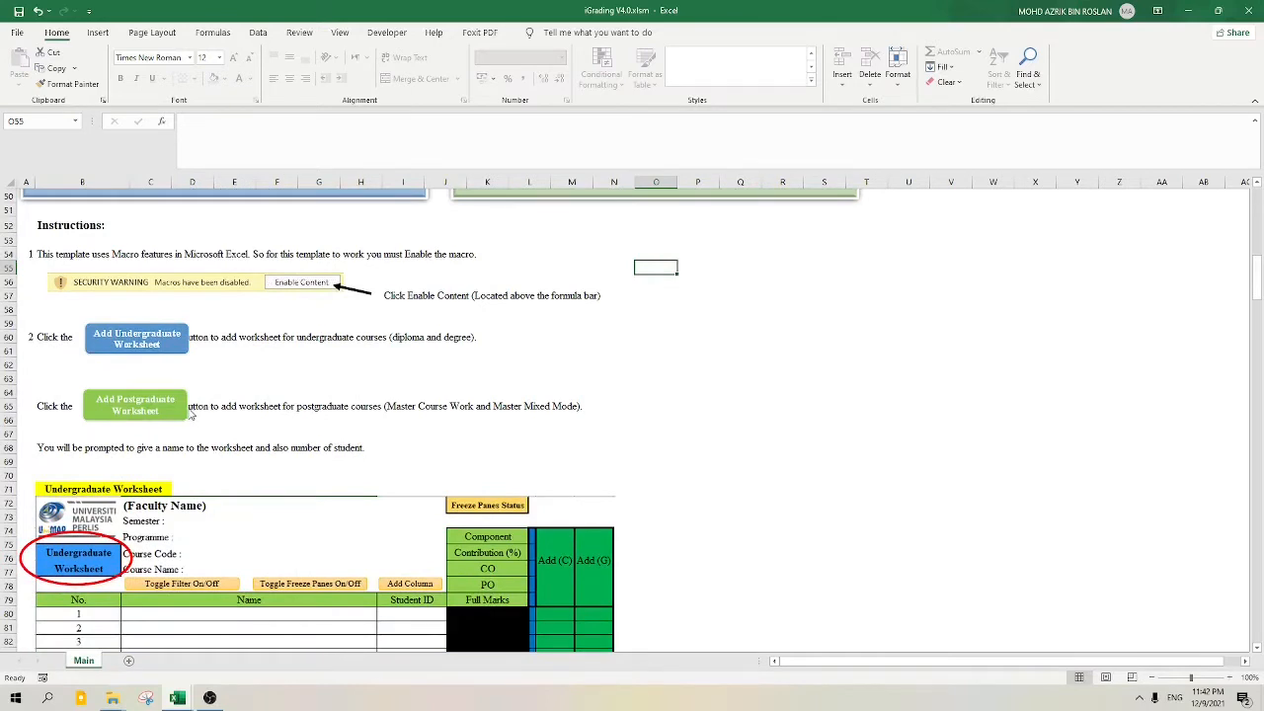
scroll(191, 416, down, 6)
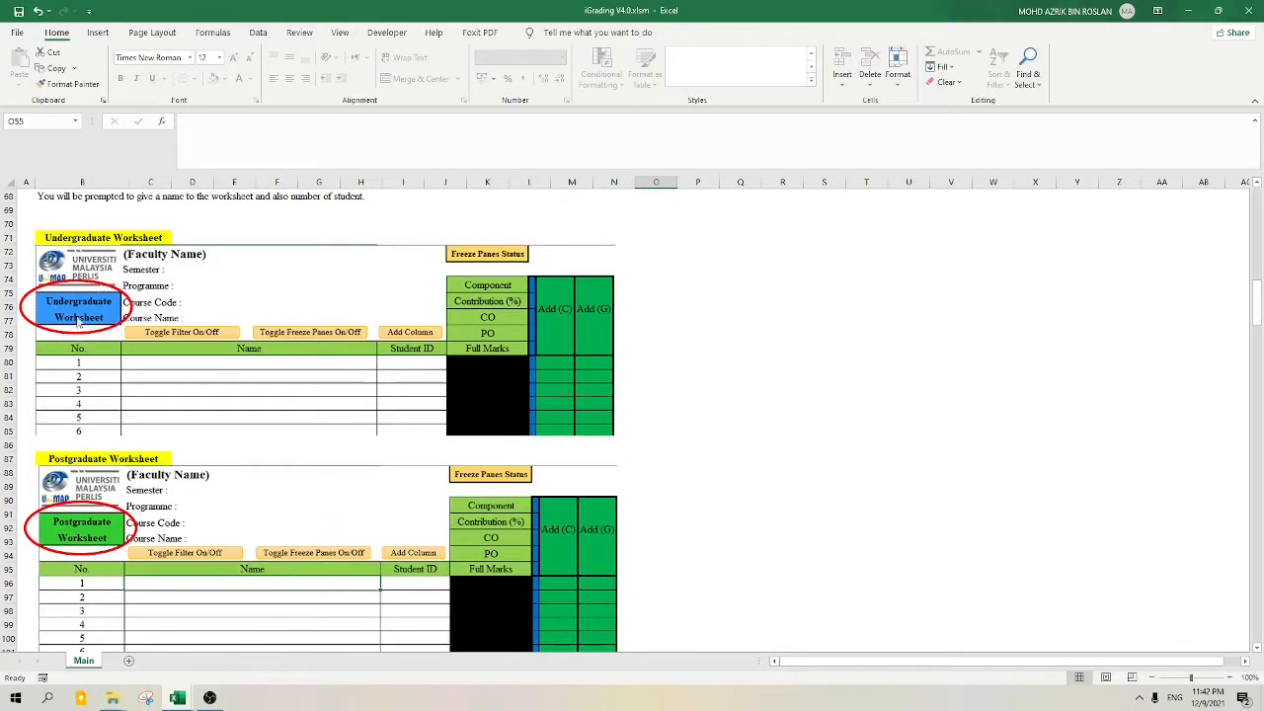
scroll(133, 326, down, 2)
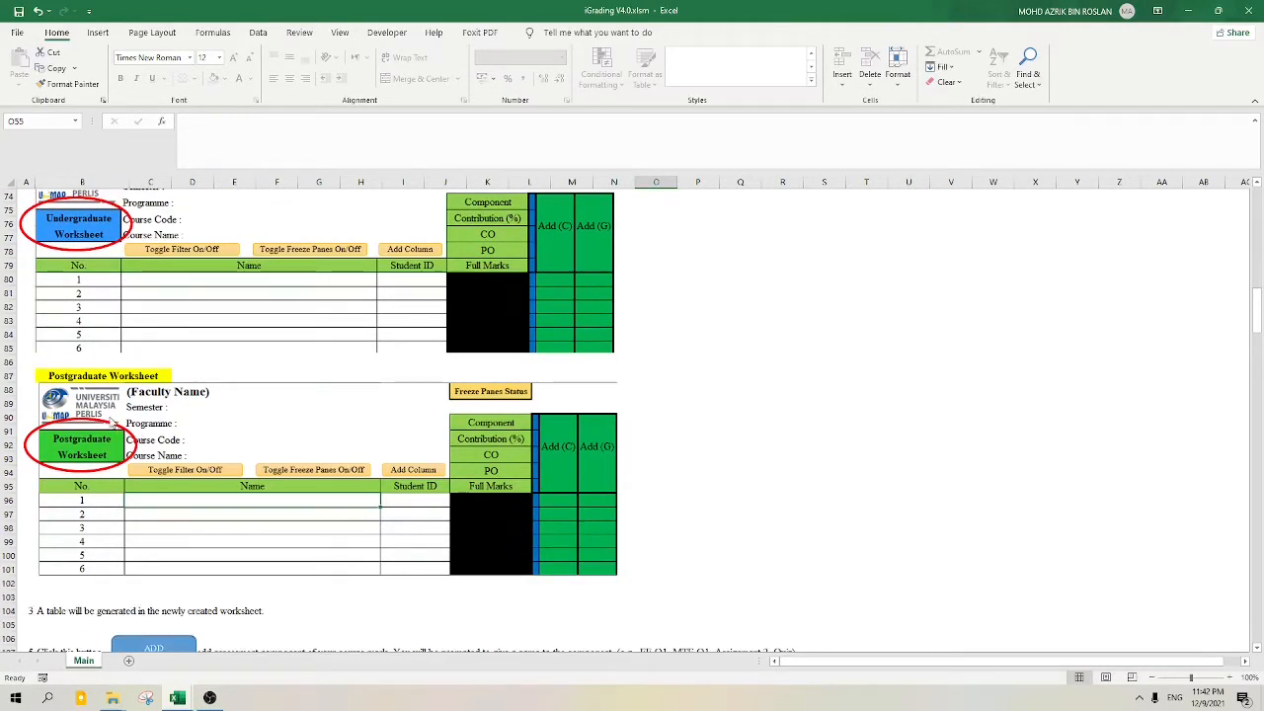
scroll(183, 422, down, 8)
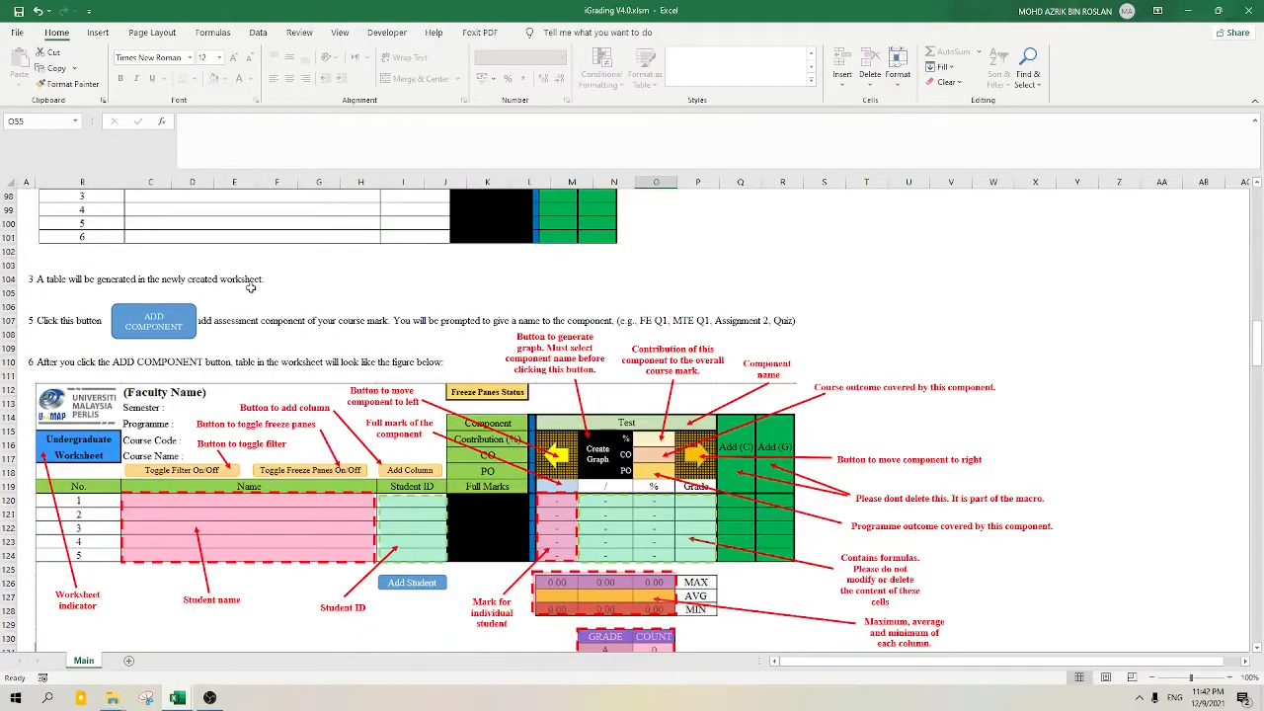
scroll(368, 387, down, 2)
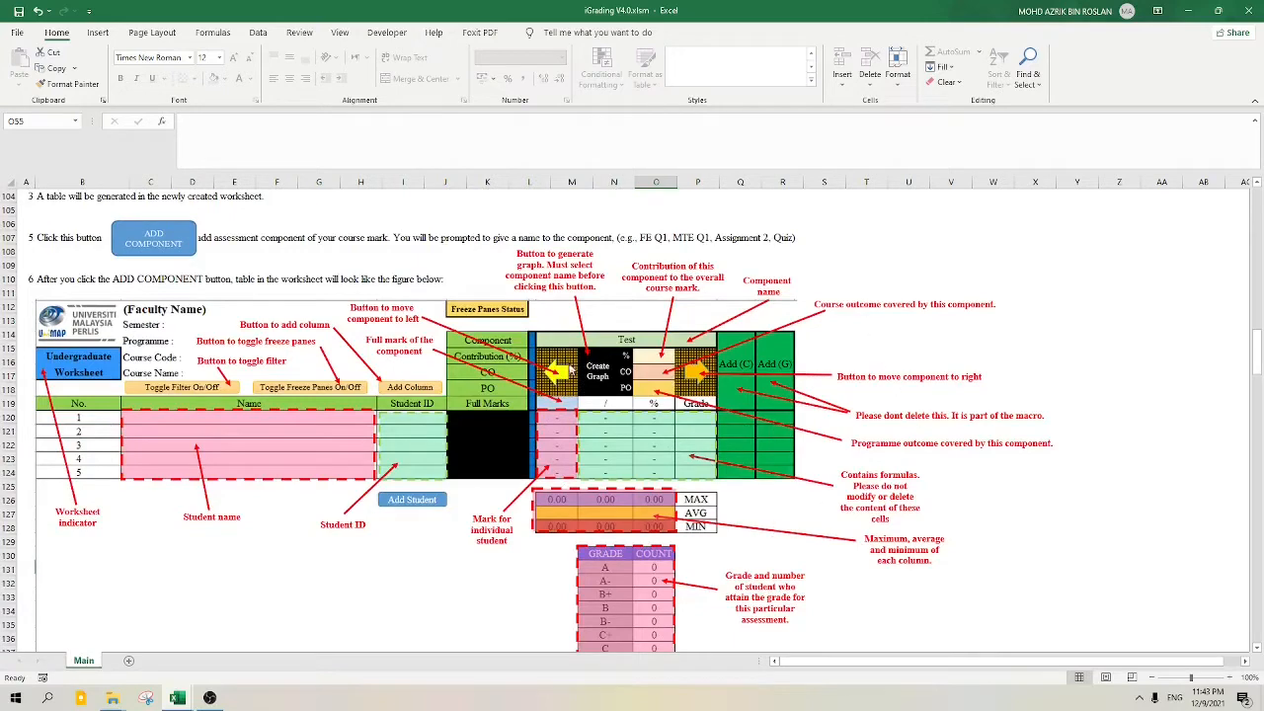
scroll(432, 425, down, 20)
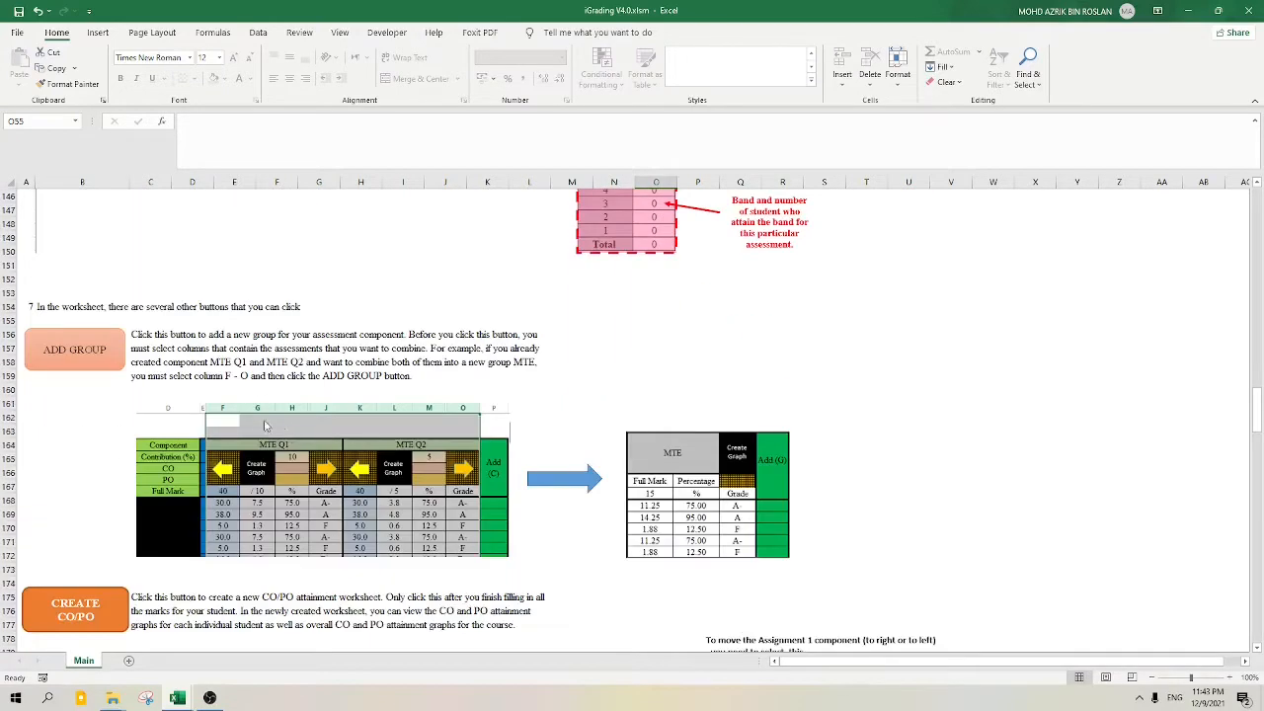
scroll(261, 416, up, 7)
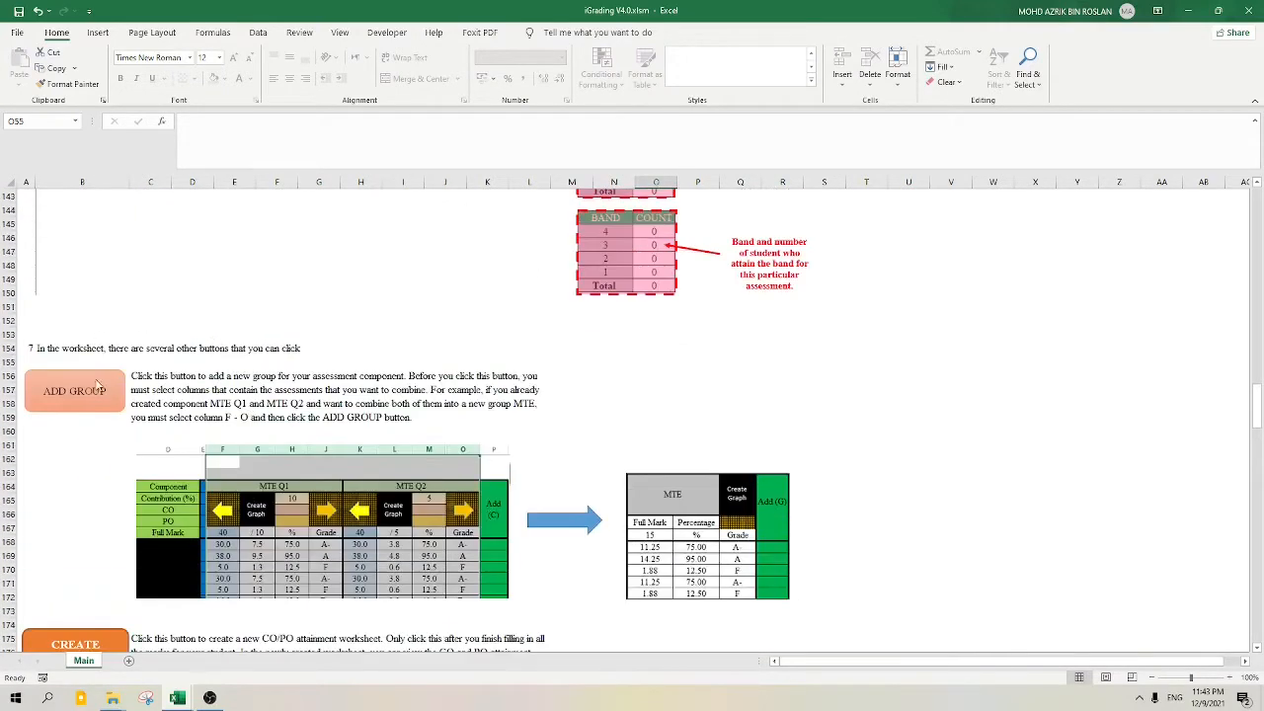
scroll(124, 492, down, 4)
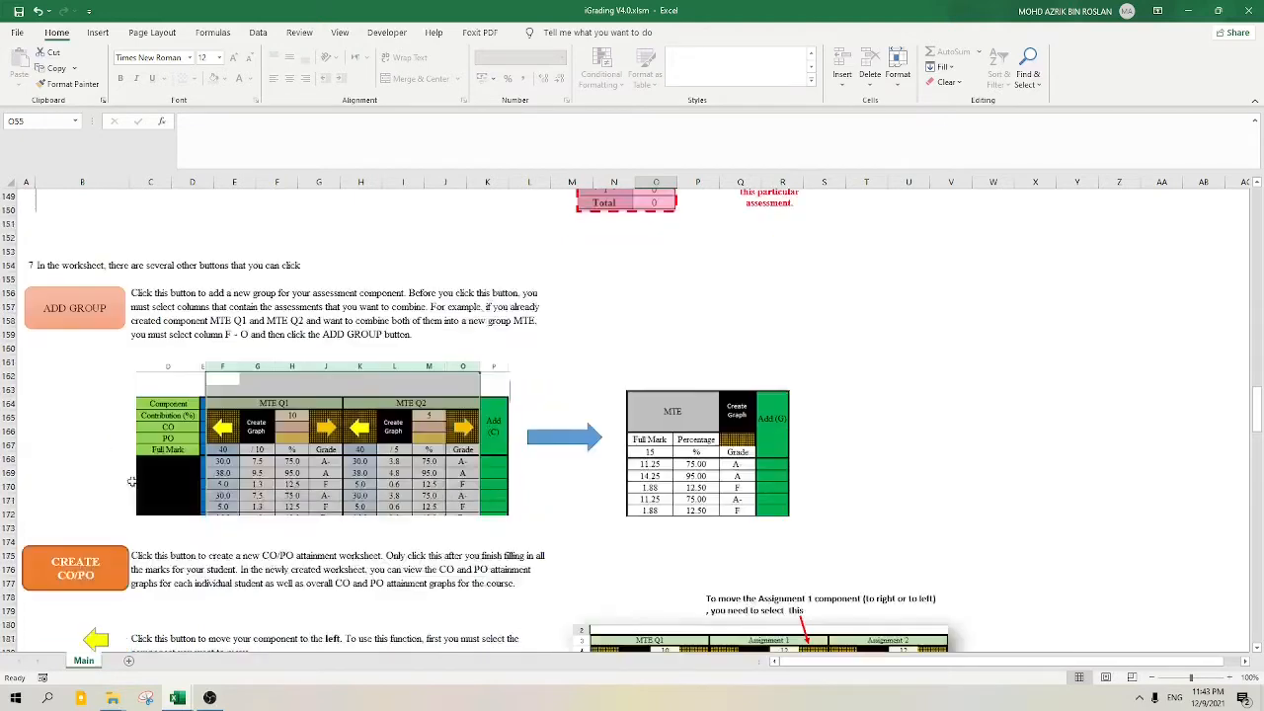
scroll(148, 474, down, 2)
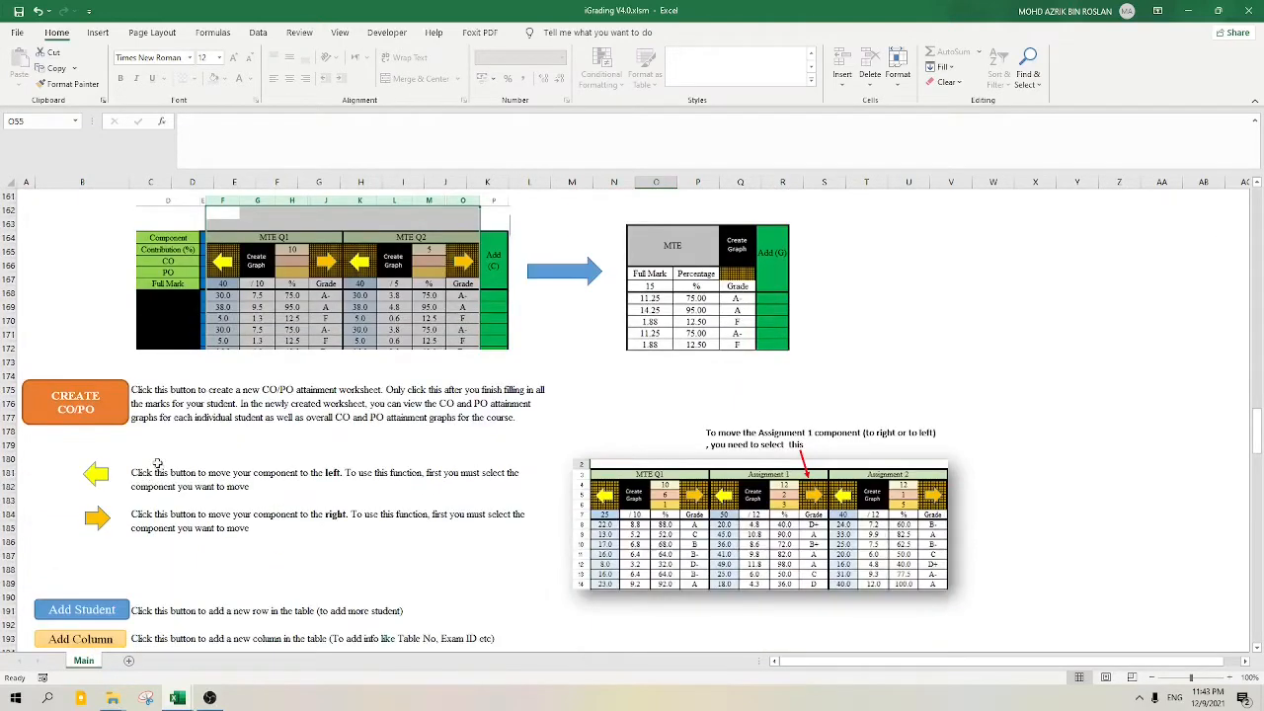
scroll(158, 463, down, 5)
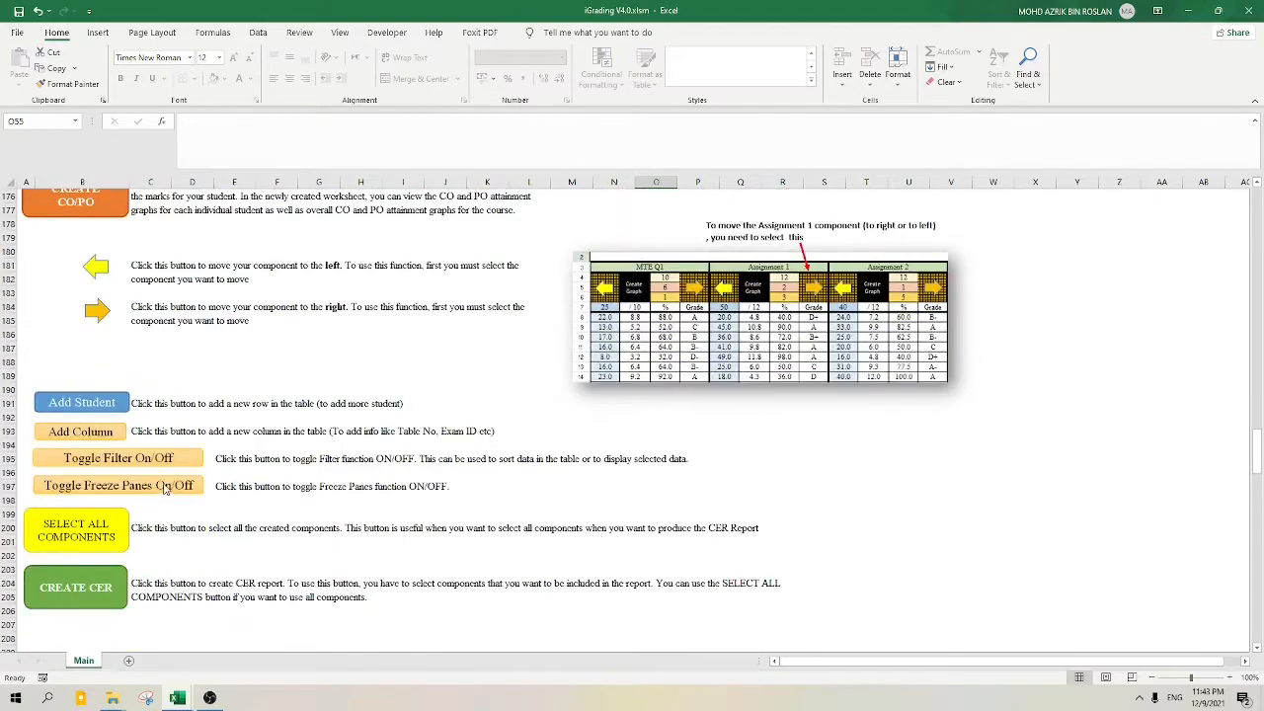
scroll(158, 464, up, 3)
scroll(128, 429, down, 8)
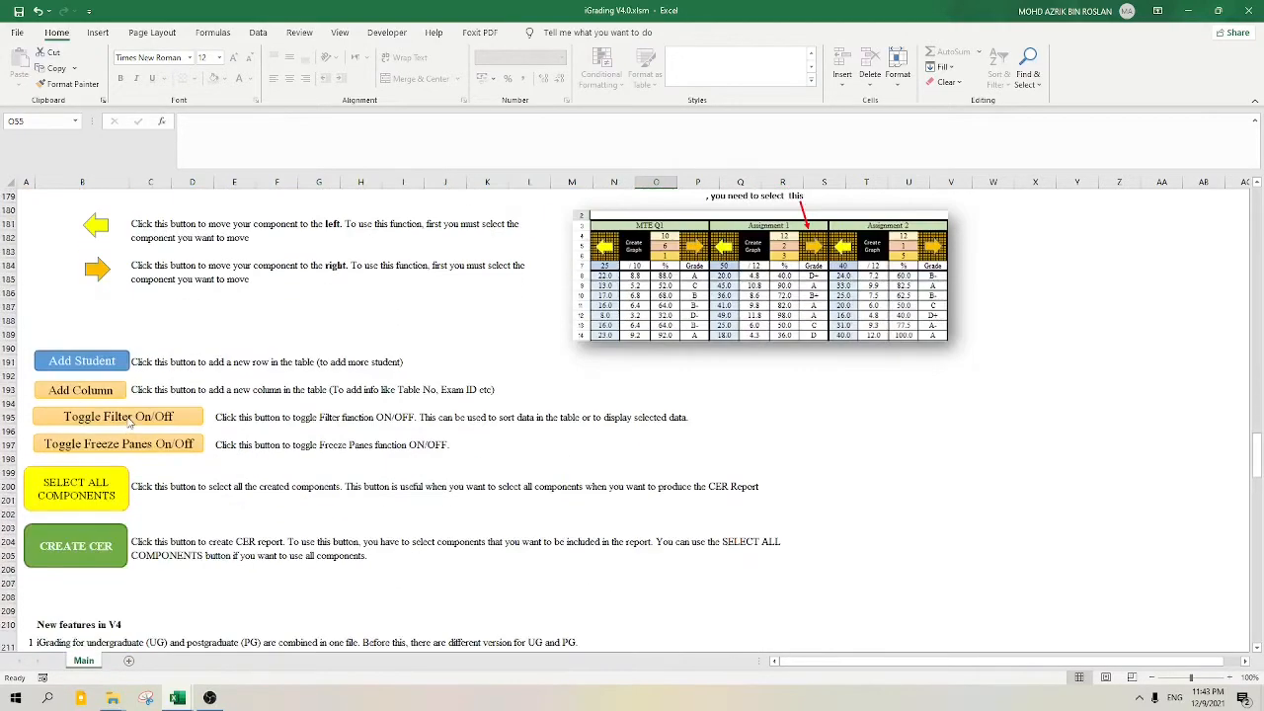
scroll(123, 444, up, 5)
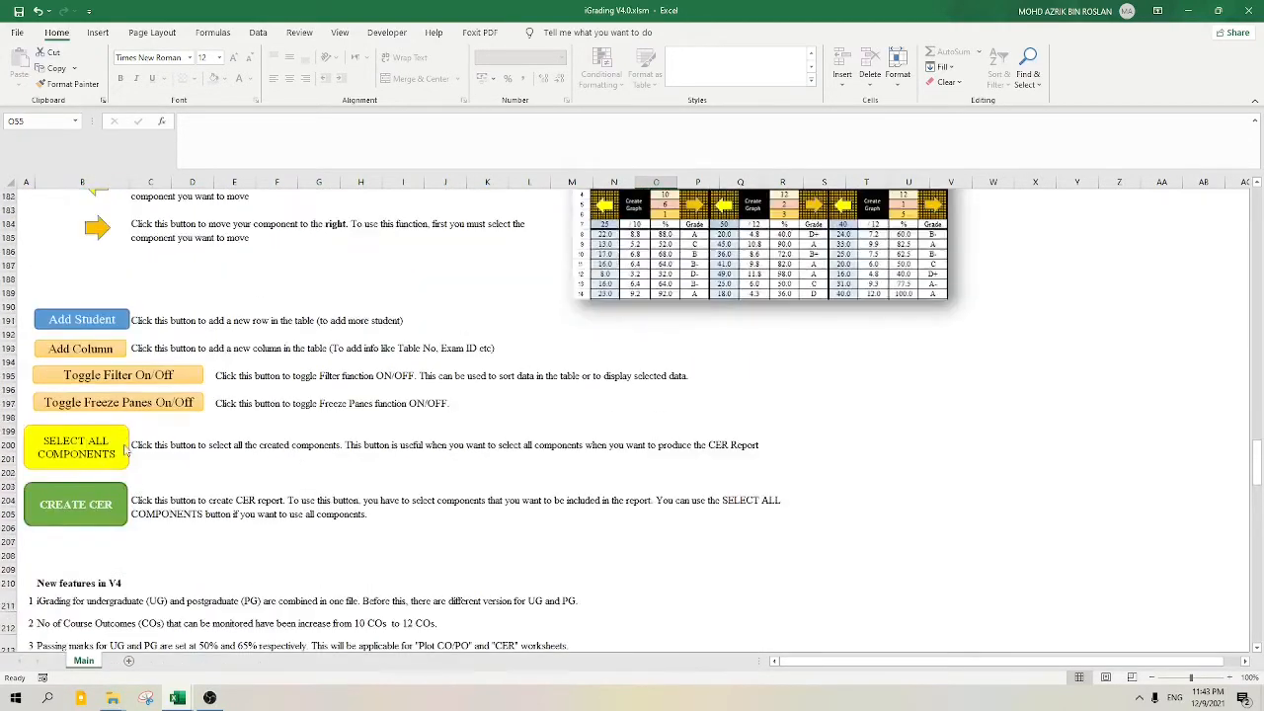
- Review the new-features notes for iGrading versions V4 back to V2 on the Main sheet
scroll(125, 450, down, 2)
scroll(194, 452, down, 4)
scroll(193, 451, down, 2)
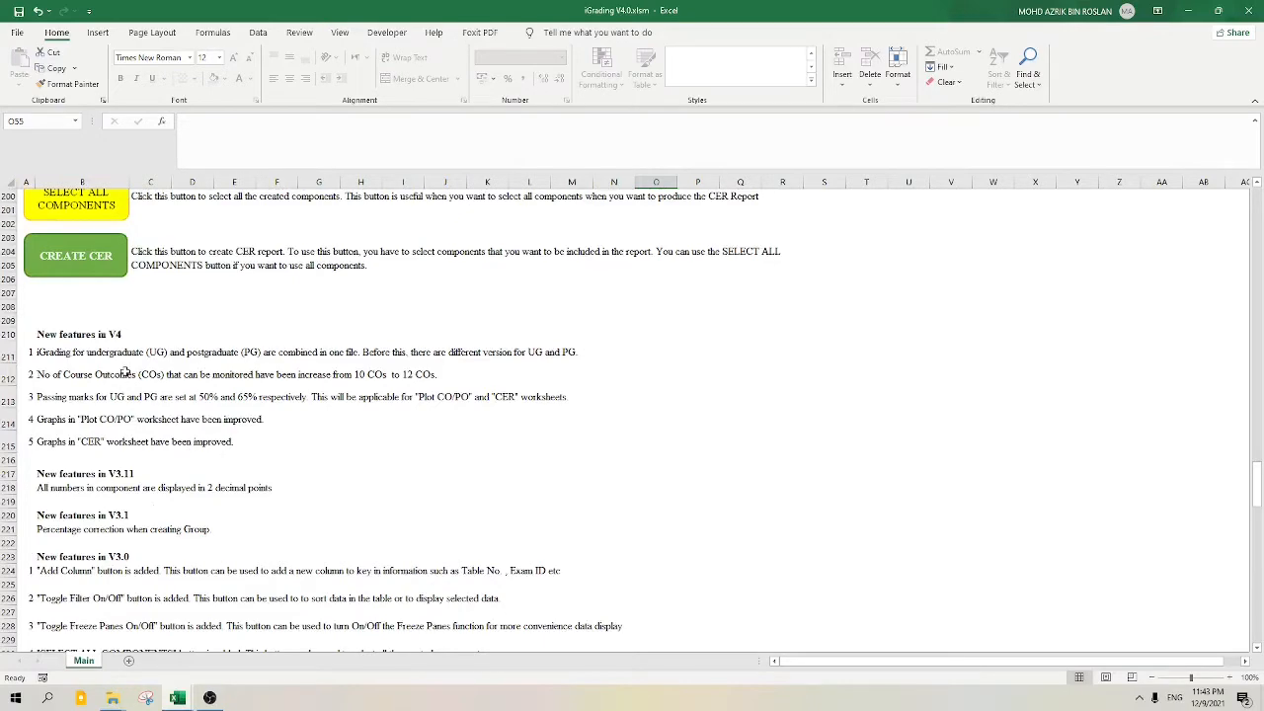
scroll(127, 373, down, 18)
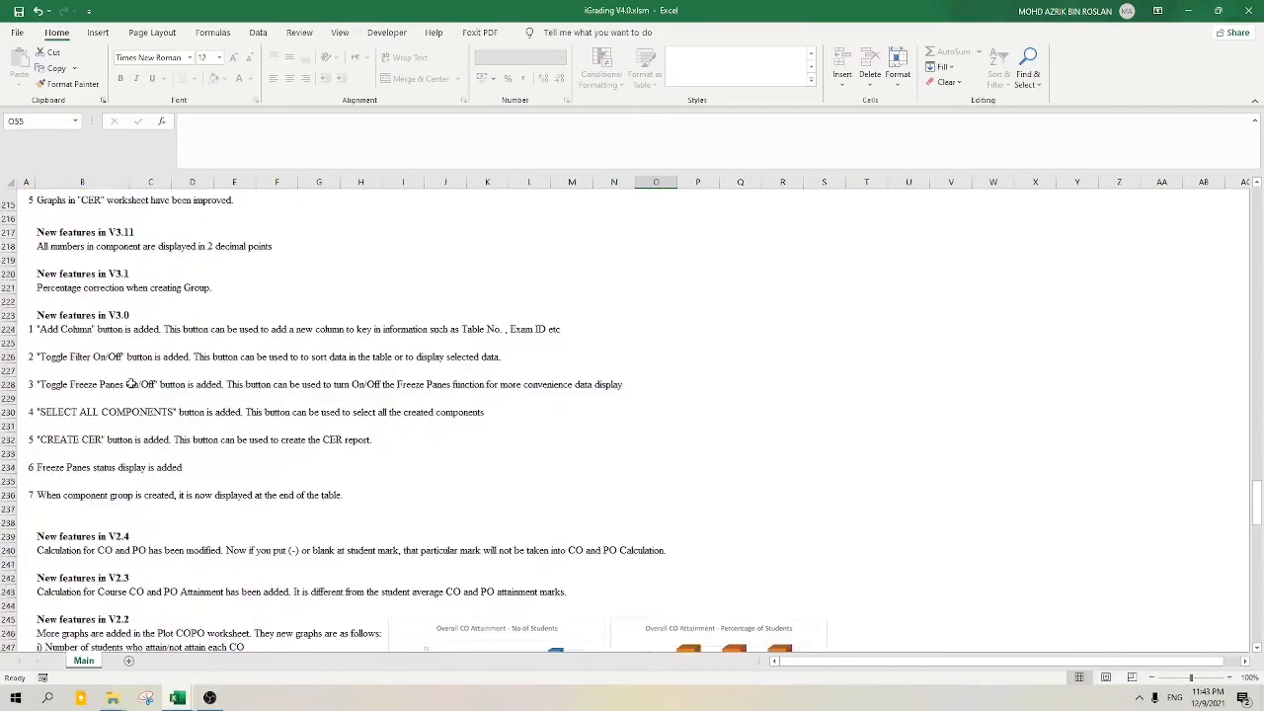
scroll(167, 355, down, 12)
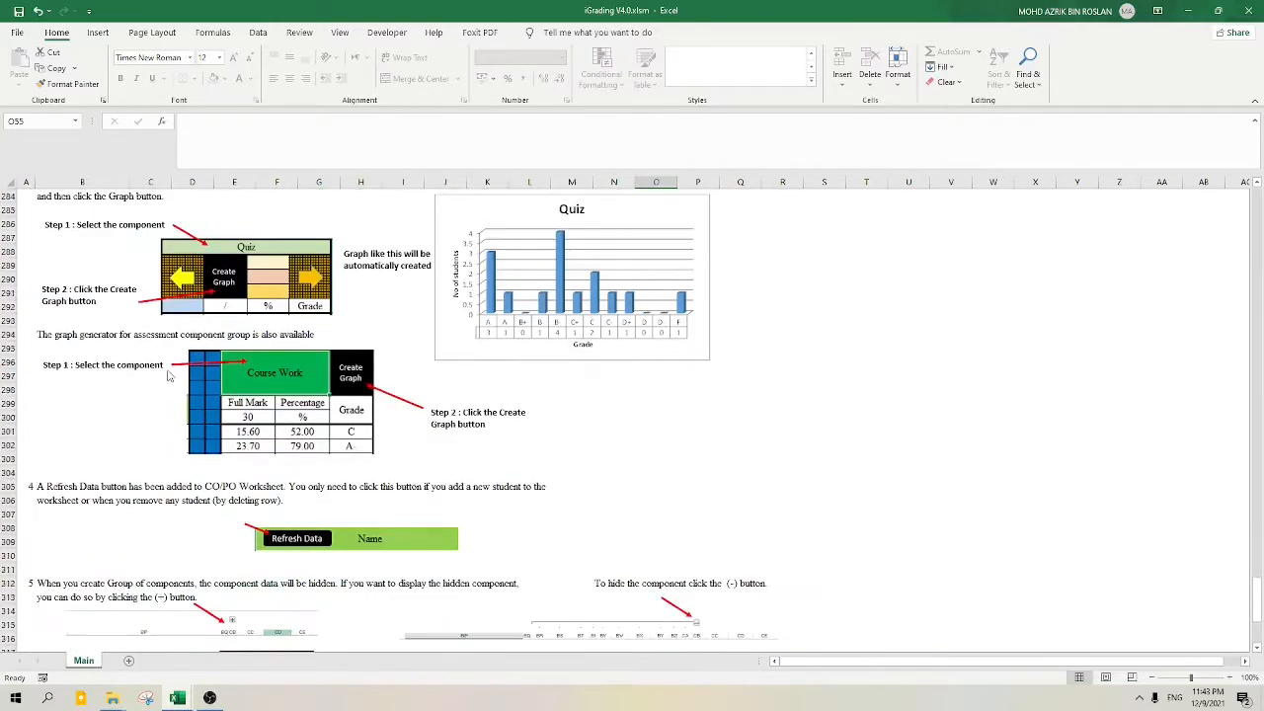
scroll(168, 376, up, 12)
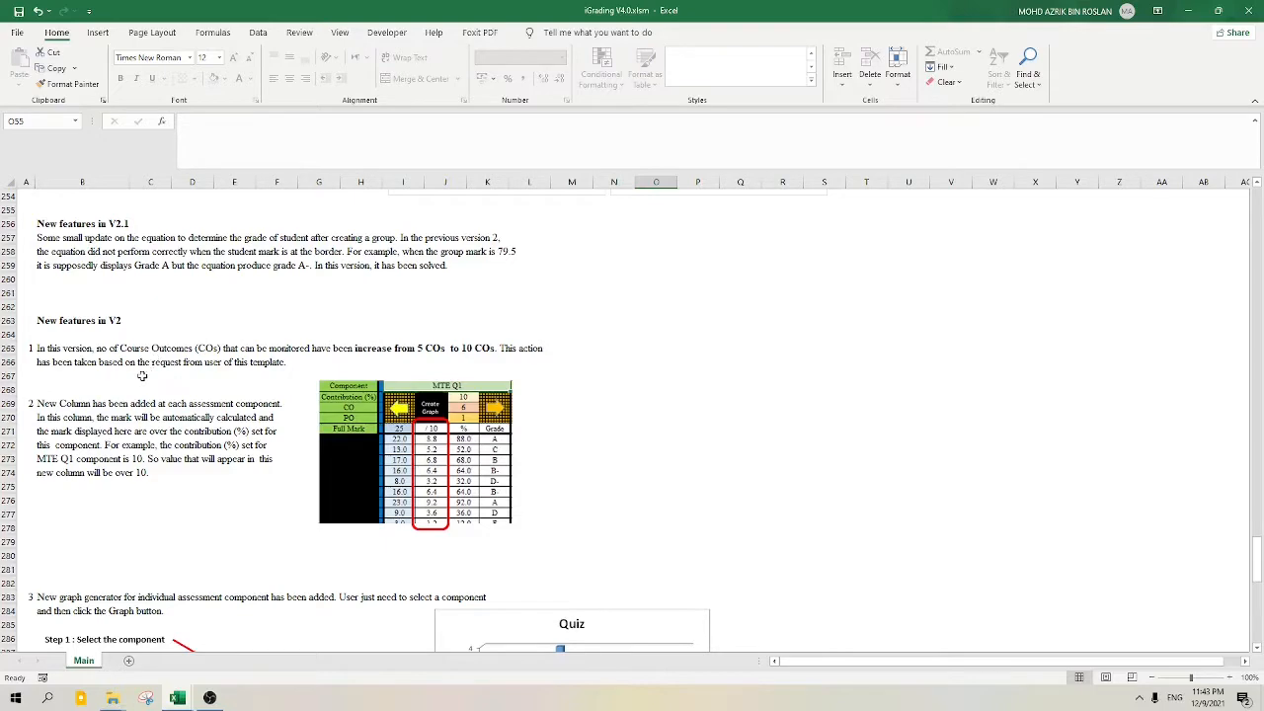
scroll(141, 376, down, 1)
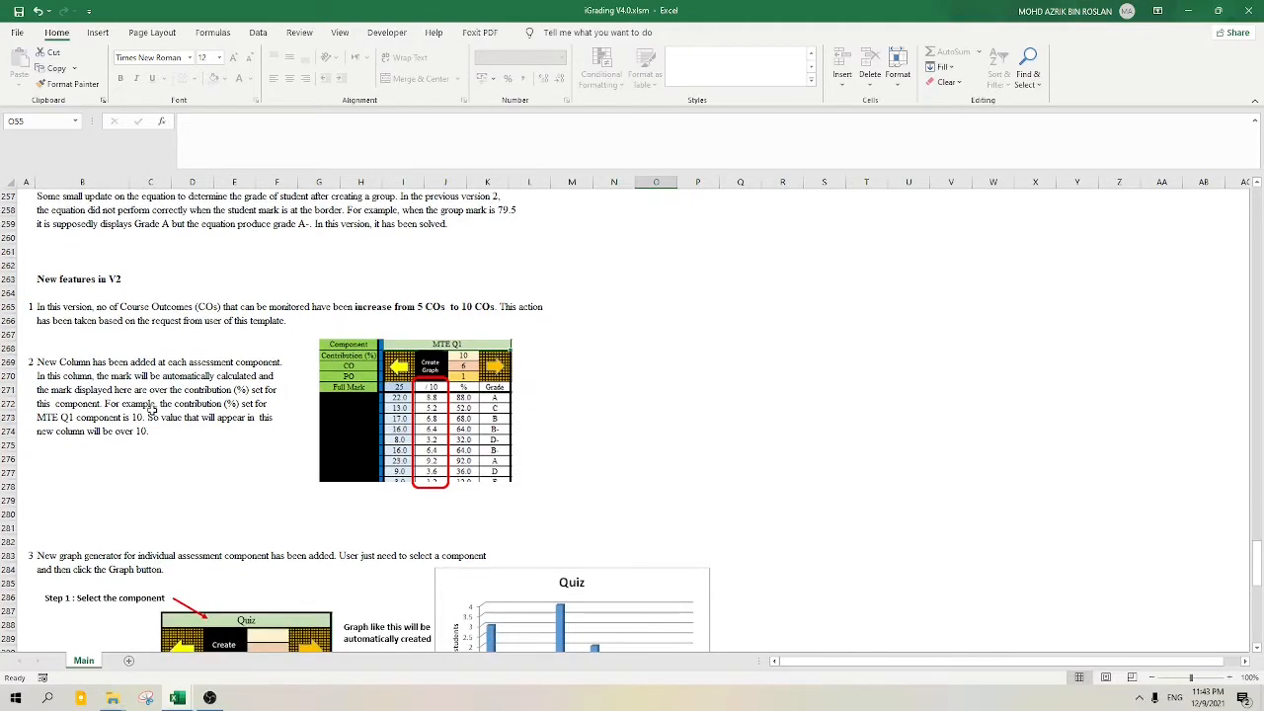
scroll(153, 410, down, 20)
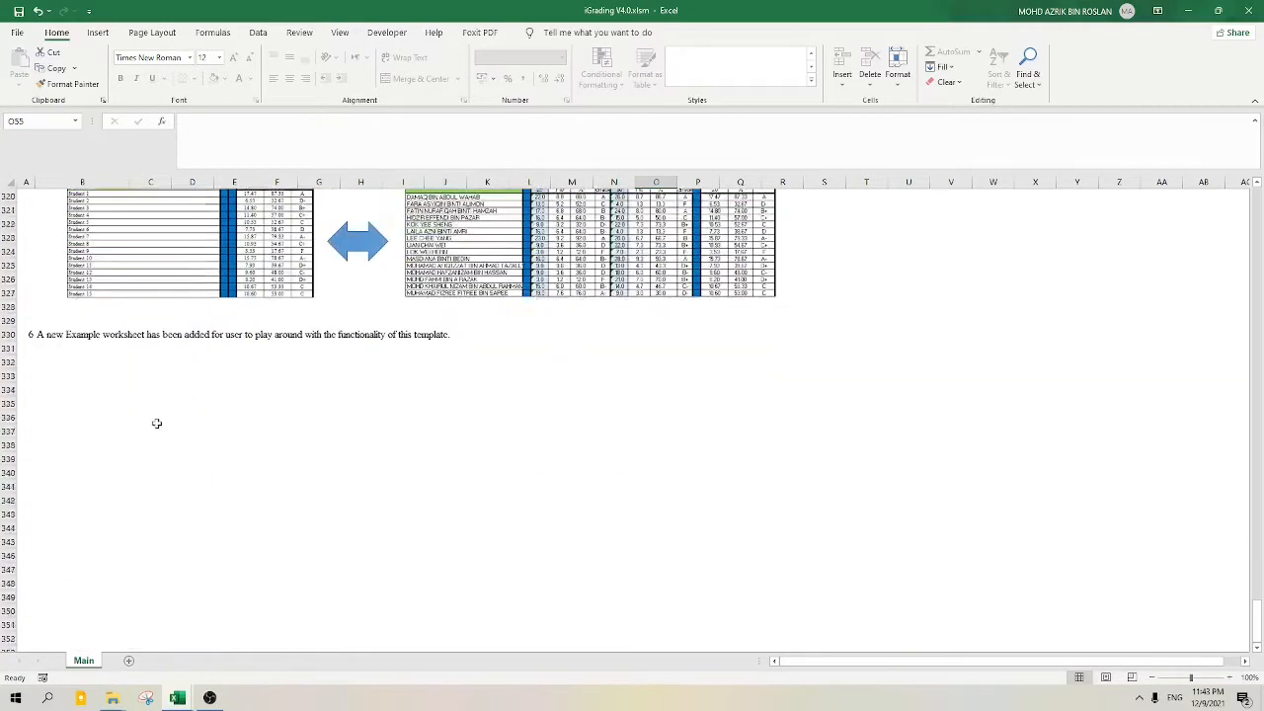
scroll(156, 422, up, 14)
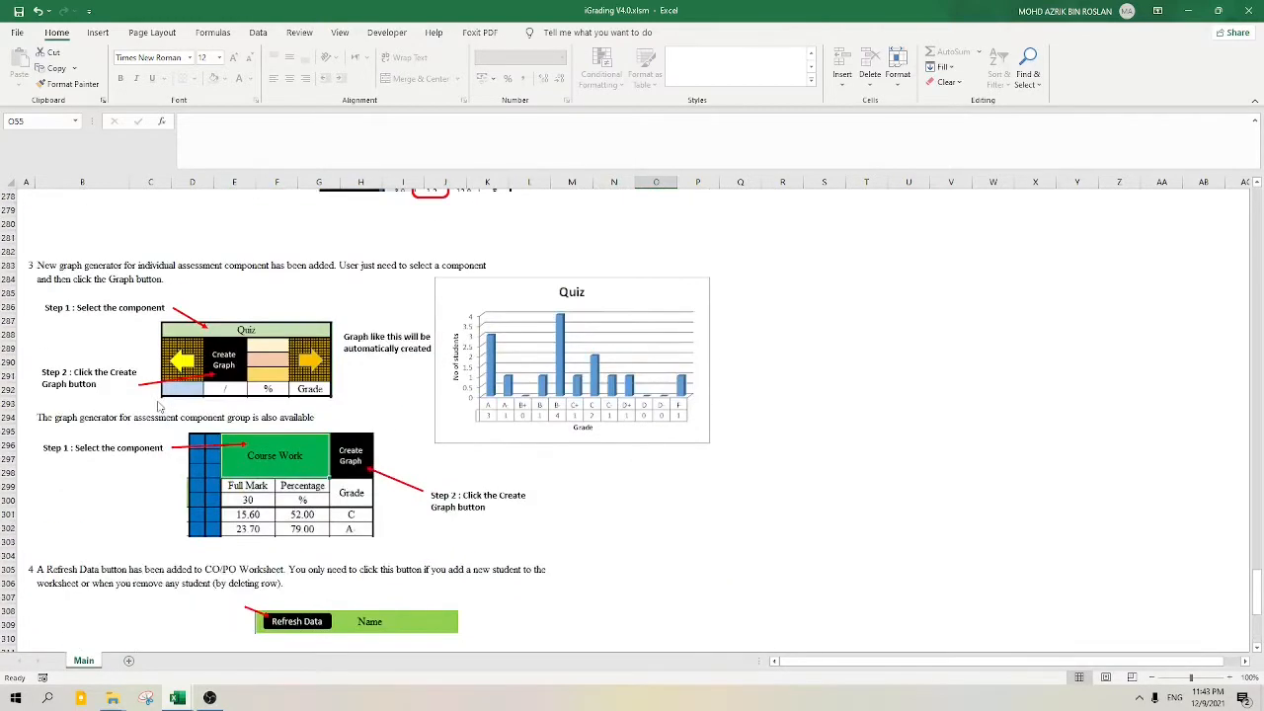
scroll(157, 406, up, 9)
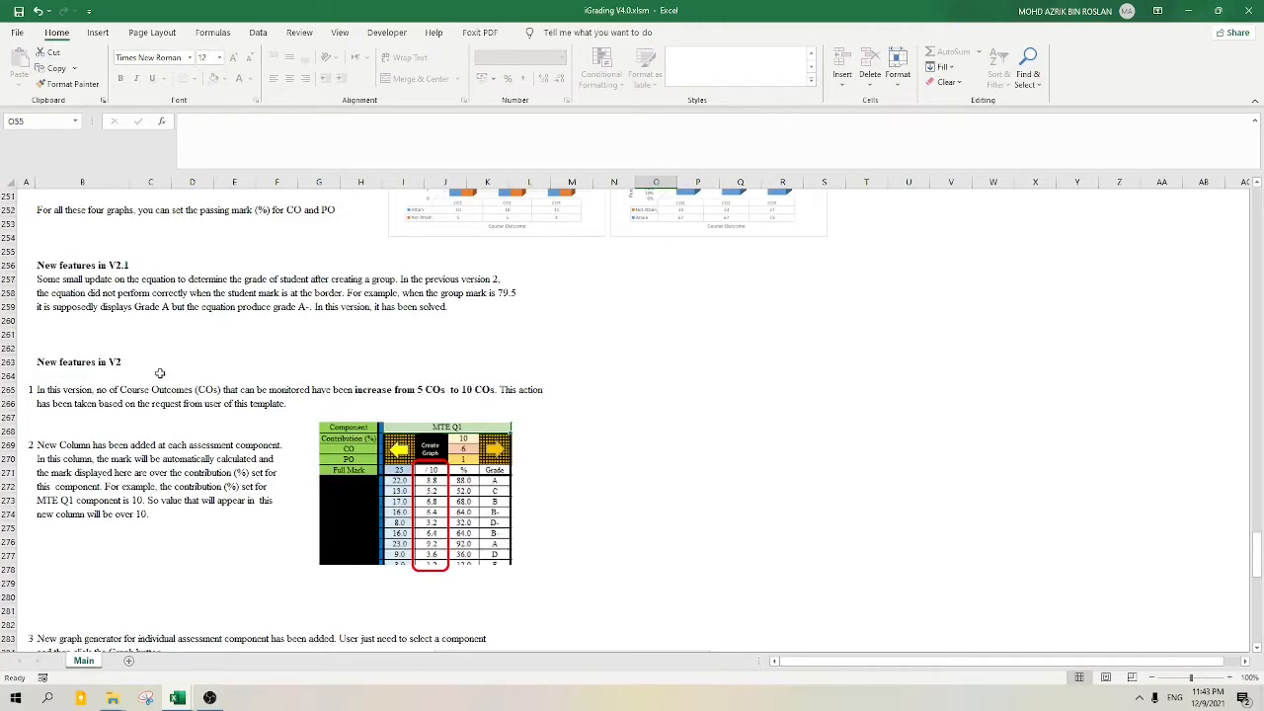
scroll(157, 375, down, 7)
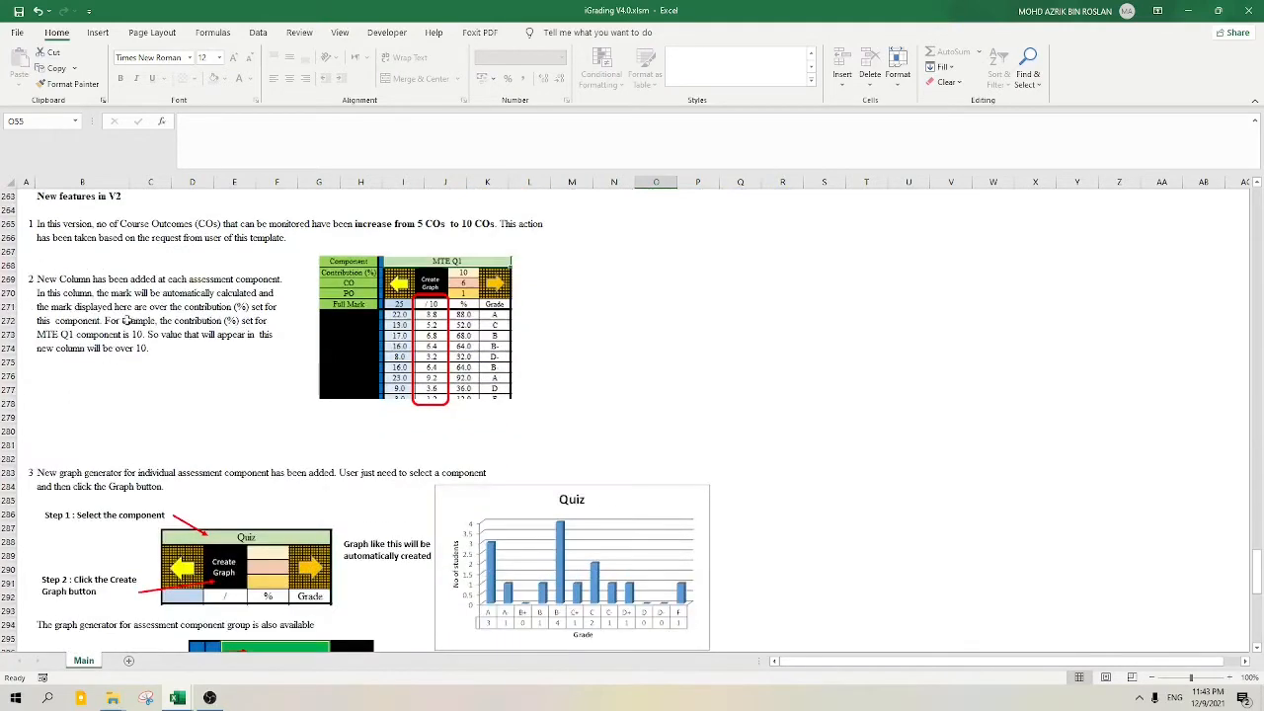
- Review the version feature notes and instructions on the Main sheet from V2 back up to the add-worksheet options
scroll(158, 375, up, 10)
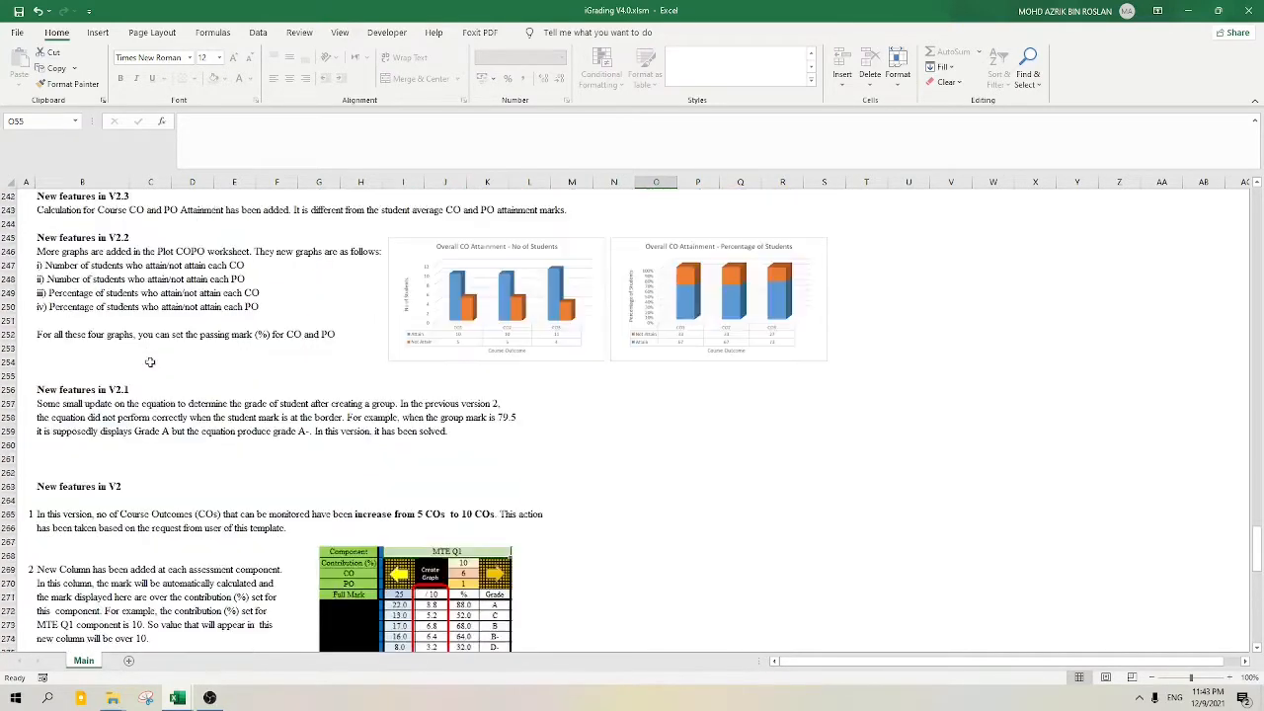
scroll(251, 399, up, 3)
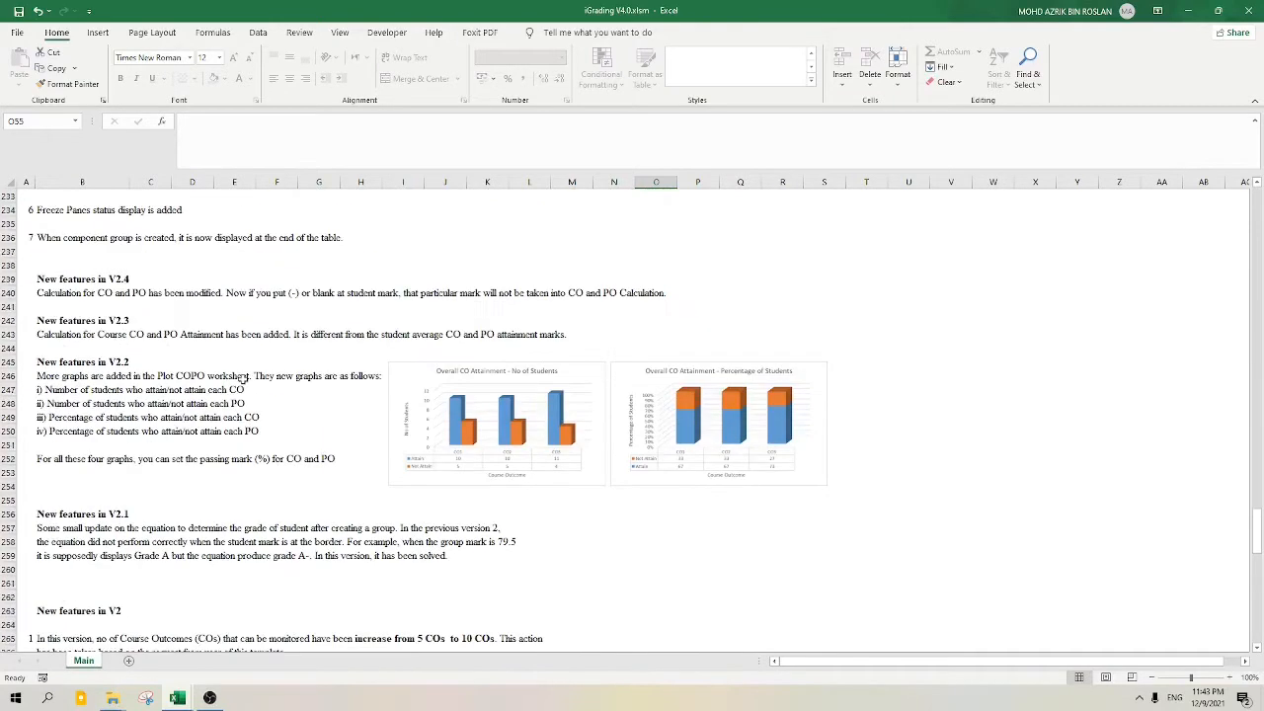
scroll(156, 393, up, 7)
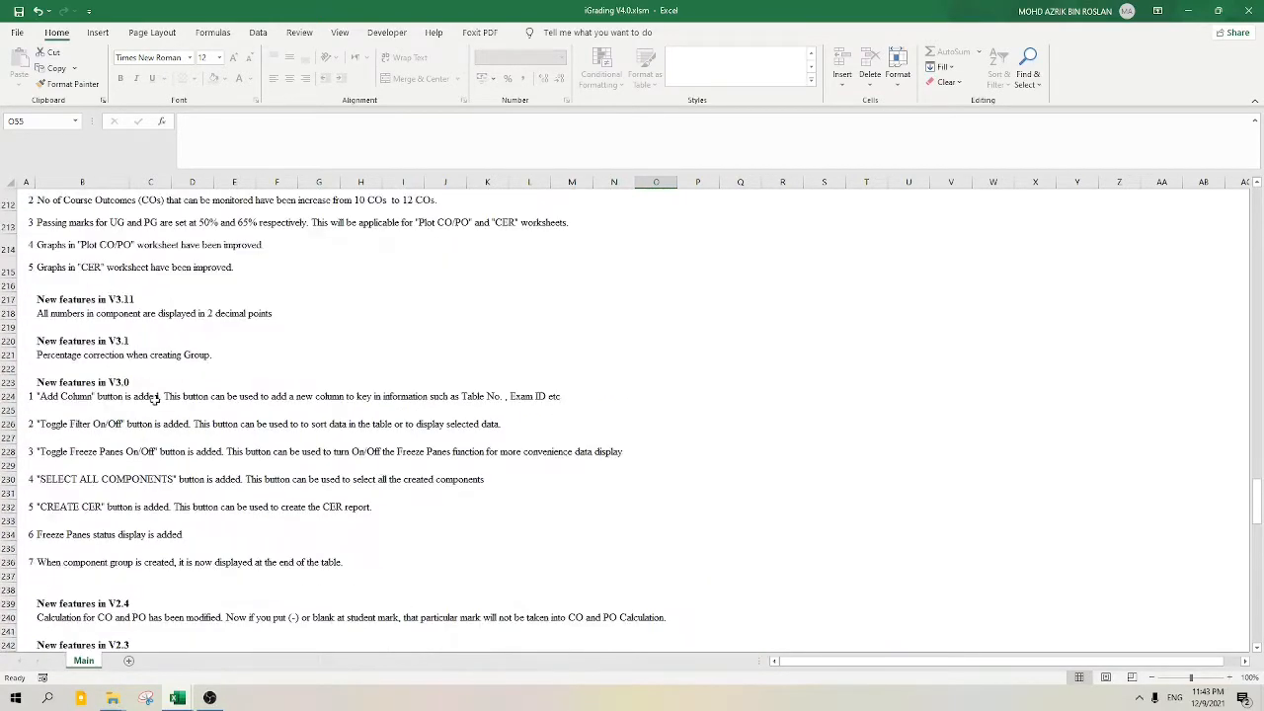
scroll(170, 400, up, 3)
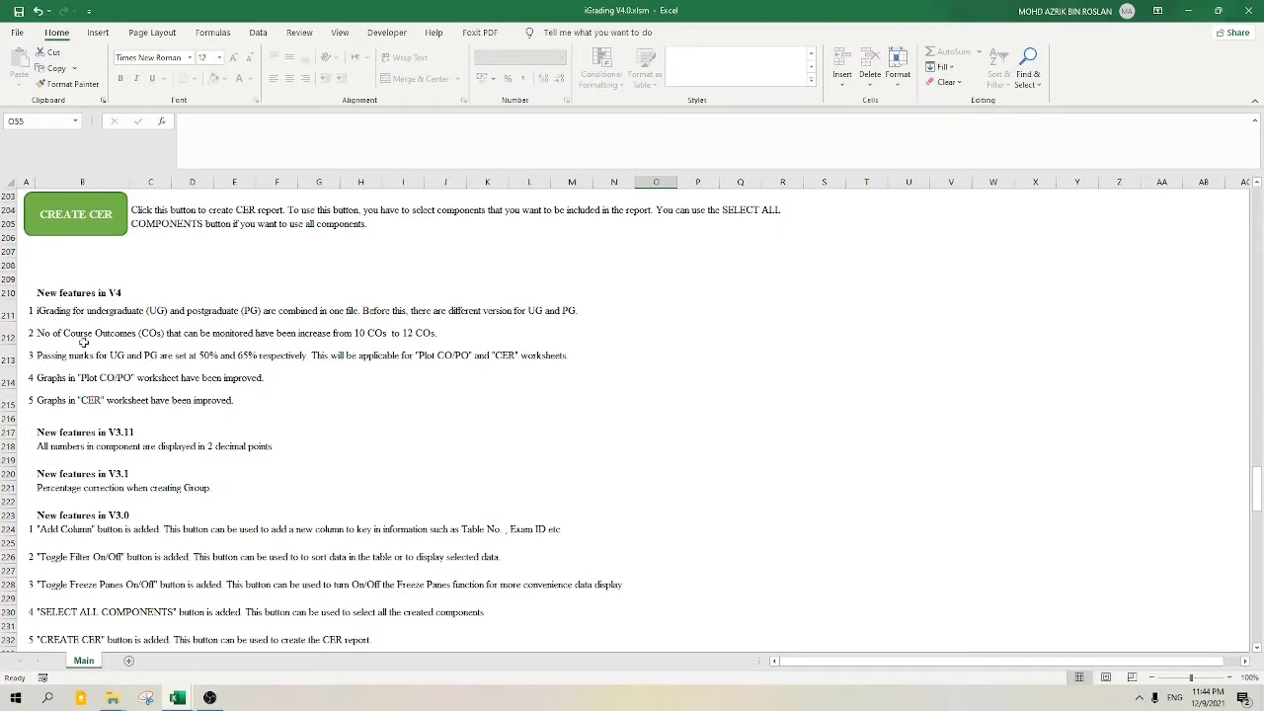
scroll(84, 343, down, 2)
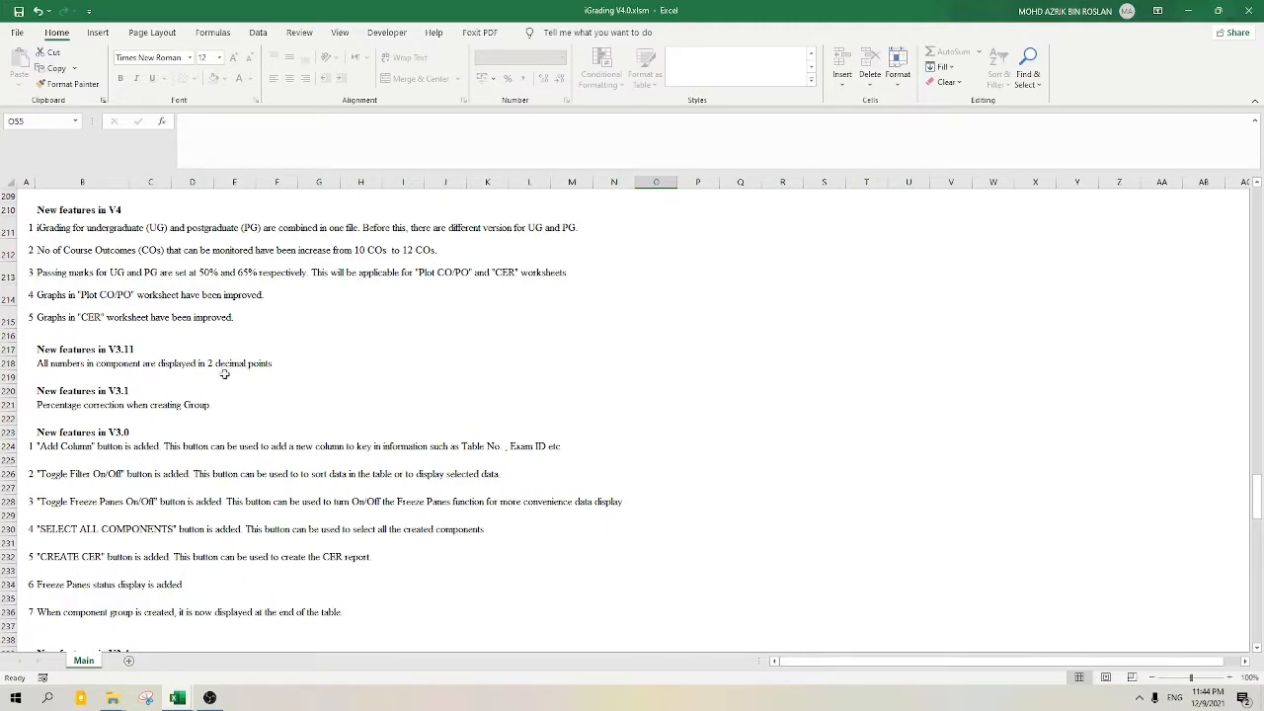
scroll(389, 400, up, 5)
scroll(129, 434, up, 5)
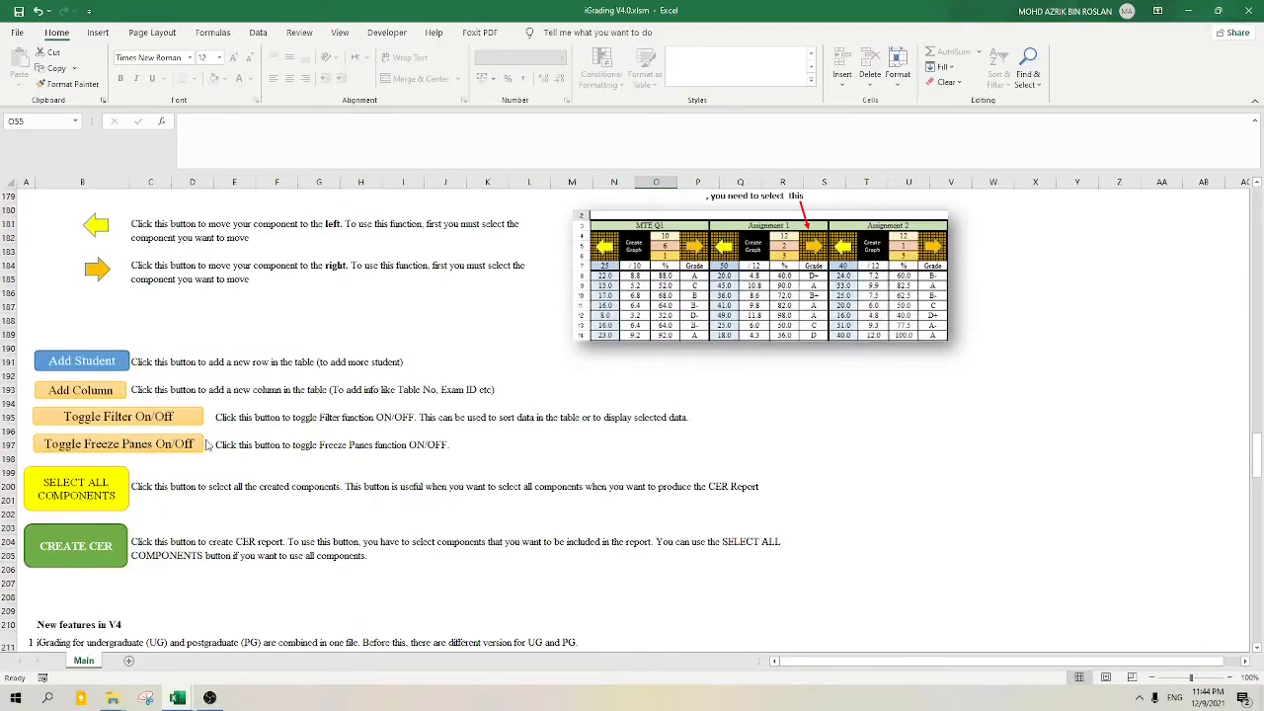
scroll(207, 447, up, 20)
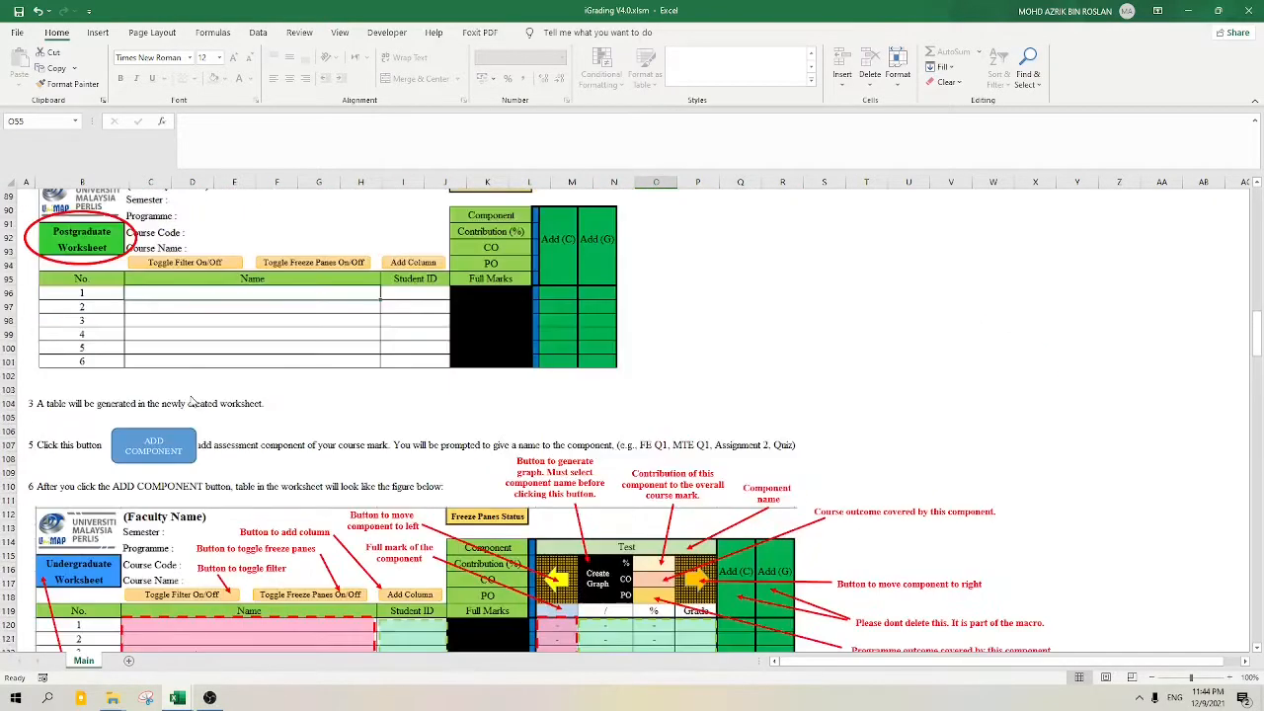
scroll(193, 395, up, 20)
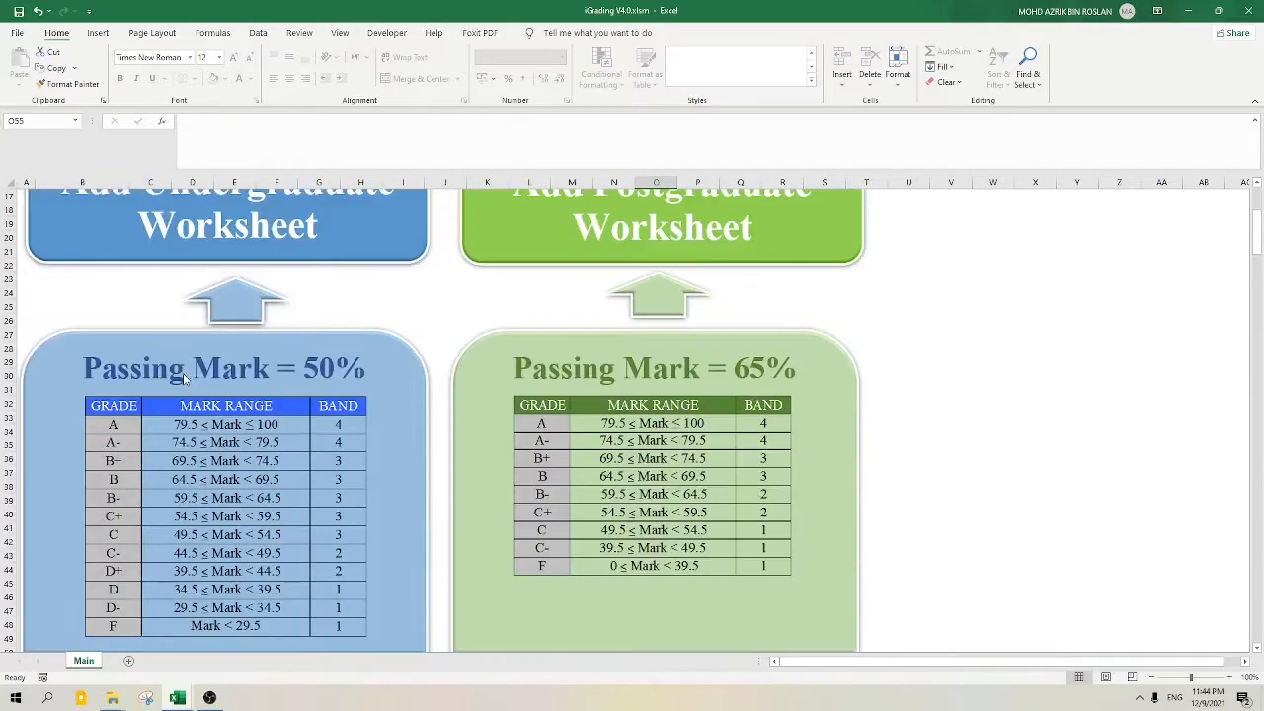
scroll(181, 375, up, 5)
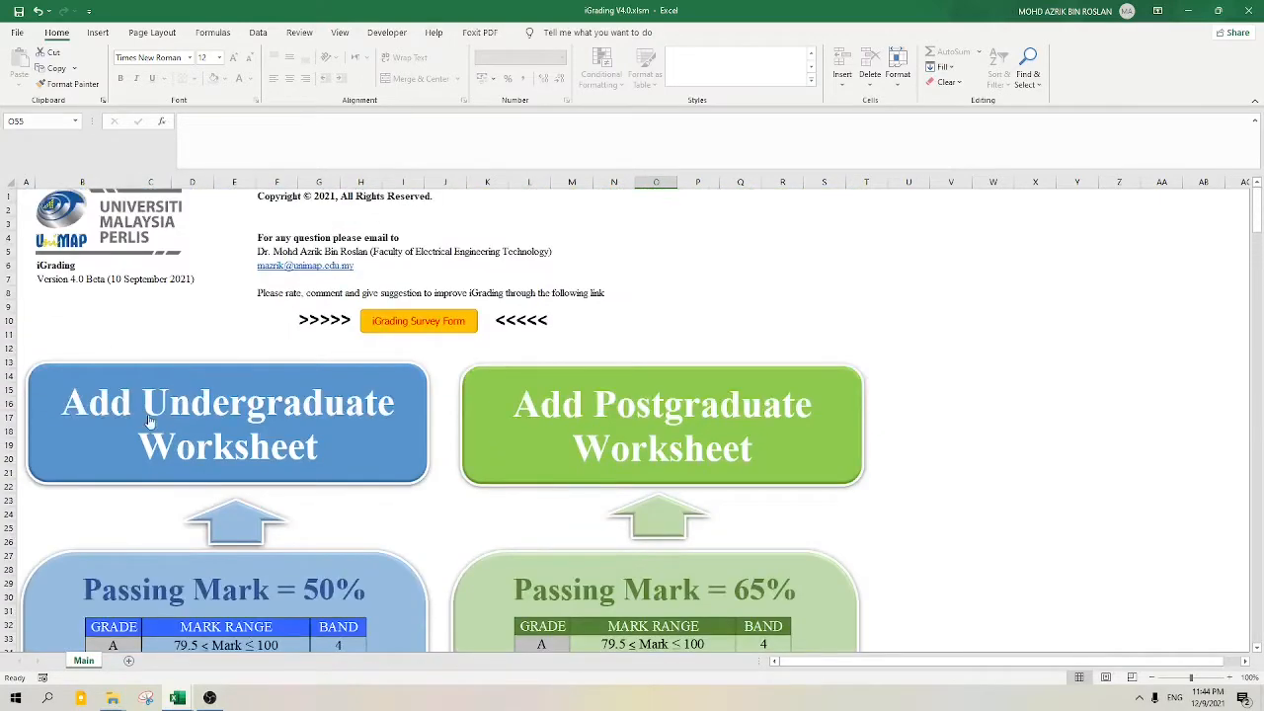
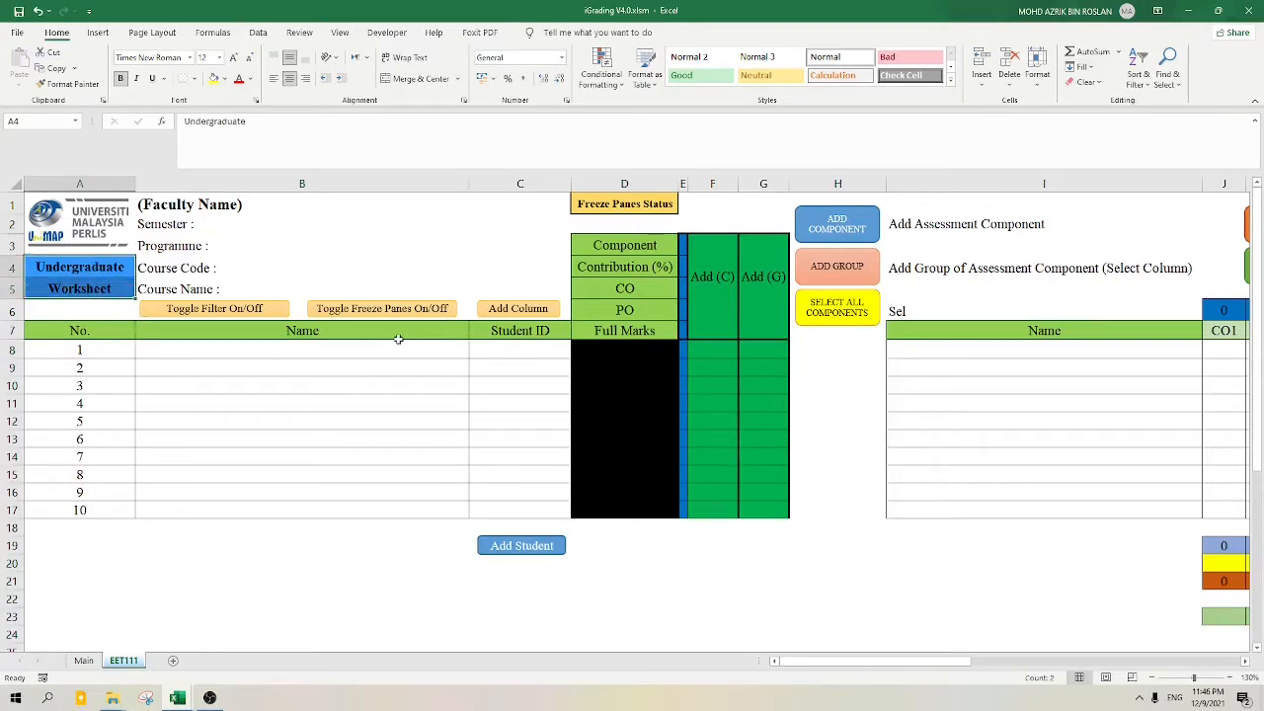
- Examine the Name and Student ID entry cells in rows 8 to 17 of the EET111 undergraduate worksheet
drag(379, 349, 369, 507)
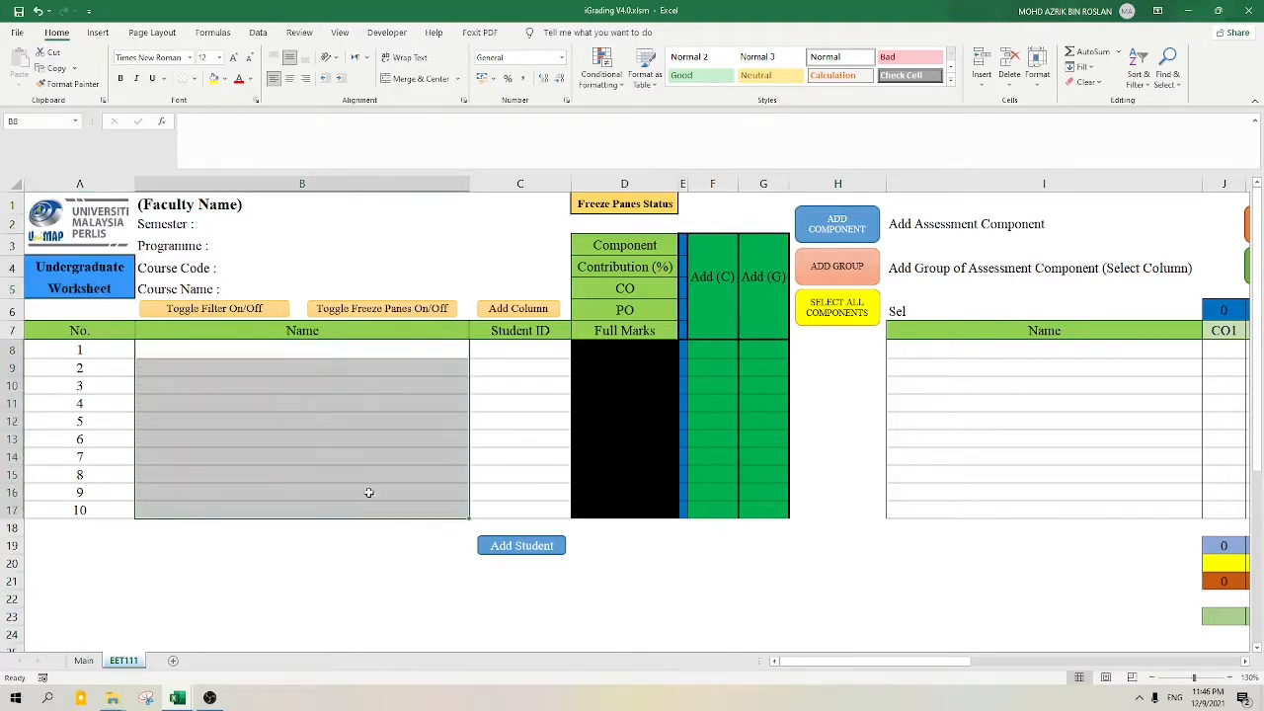
click(539, 348)
drag(538, 347, 536, 508)
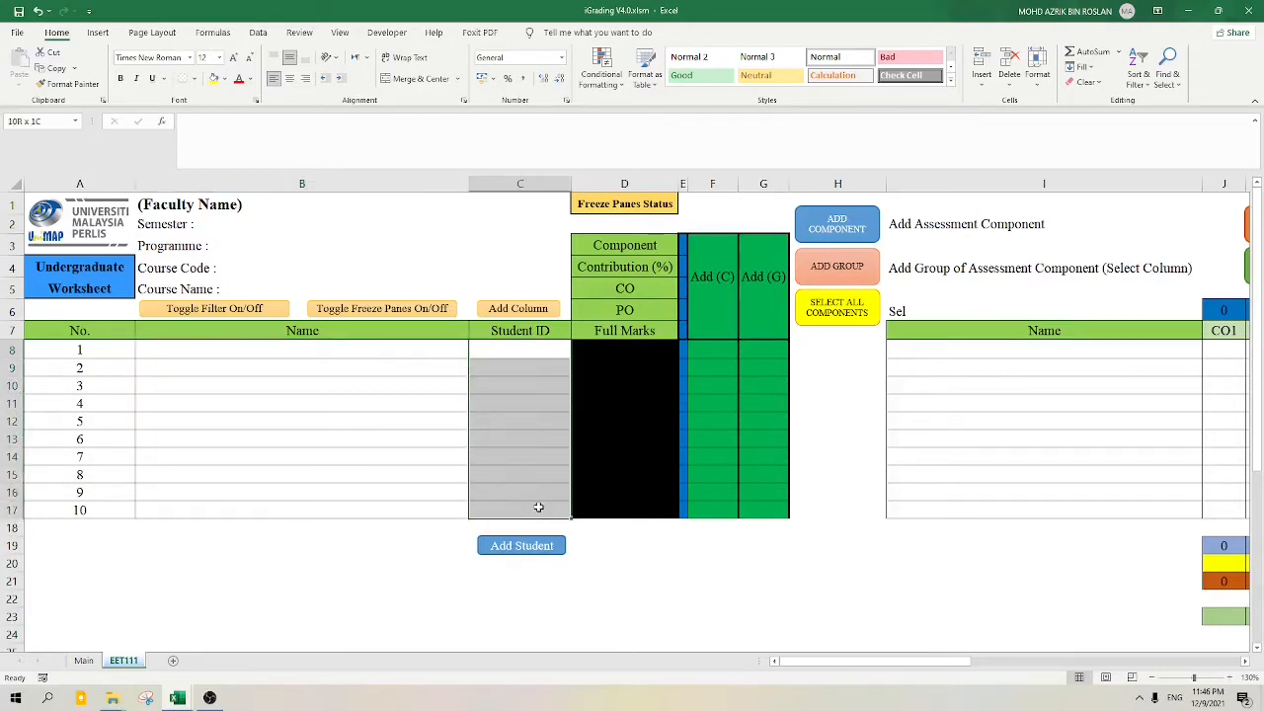
drag(530, 346, 524, 506)
- Add a postgraduate worksheet named EET522 for 100 students from the Main sheet
click(84, 660)
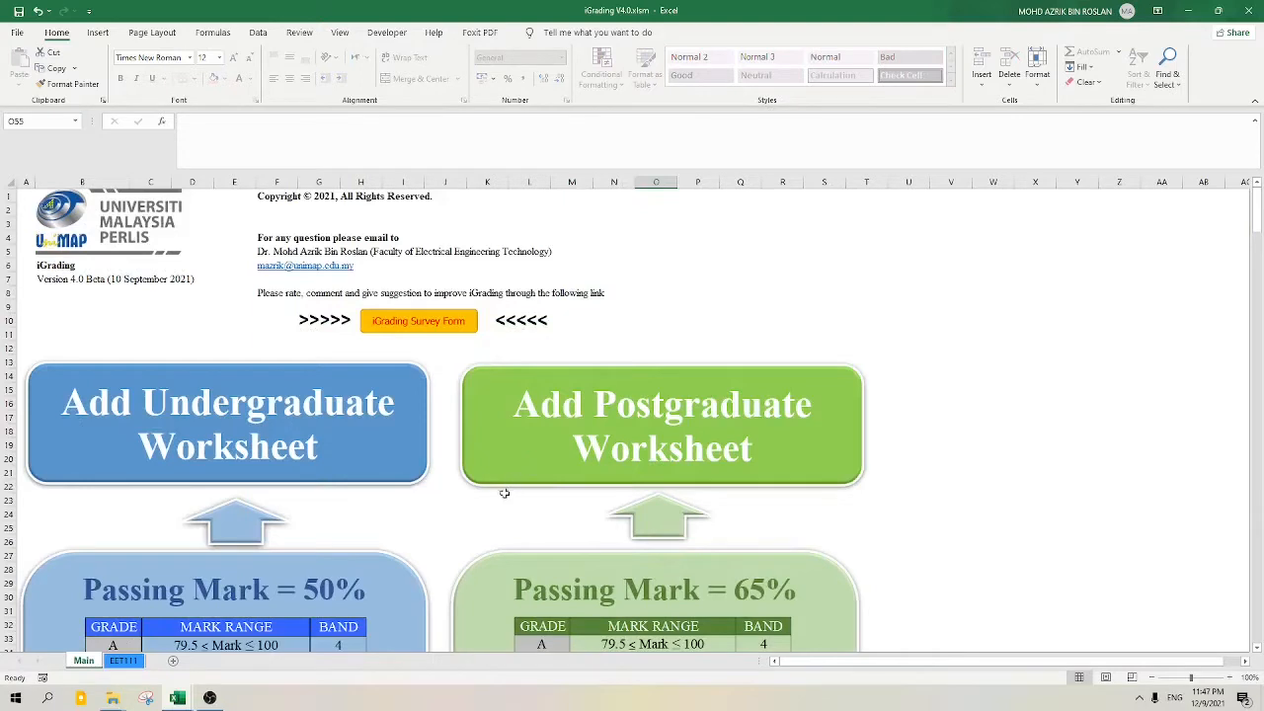
click(533, 450)
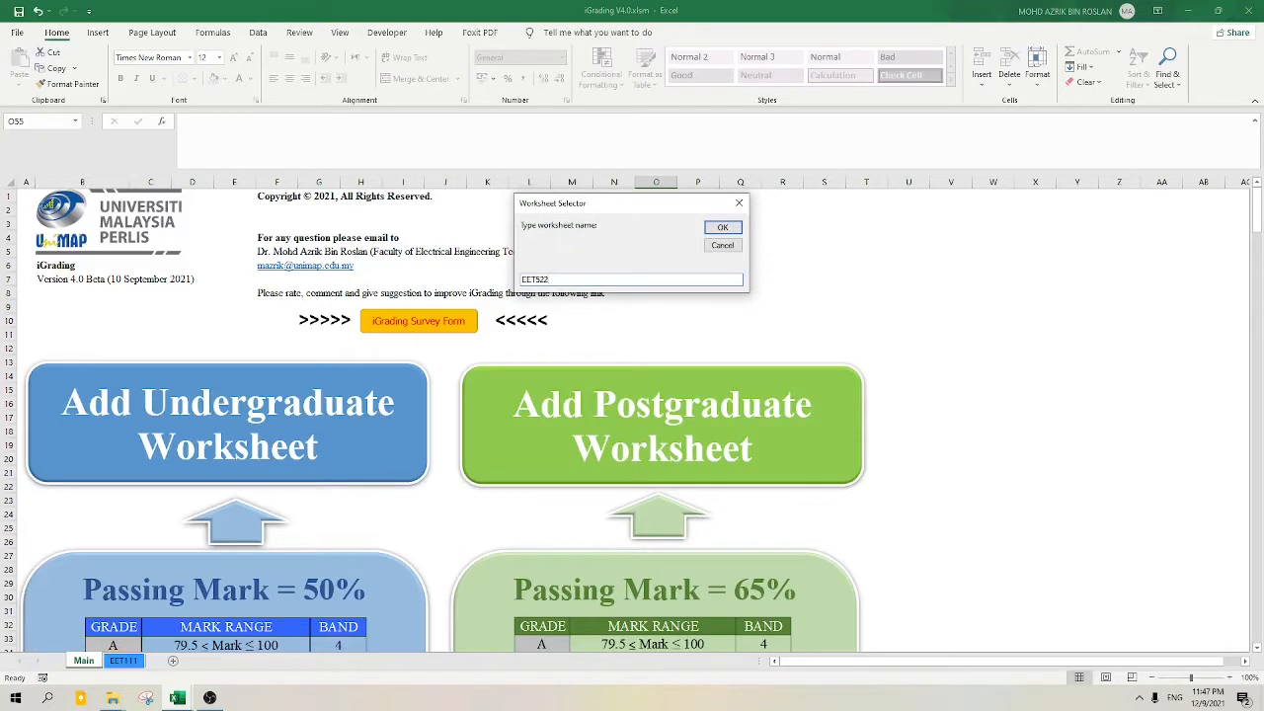
text(EET522)
key(Return)
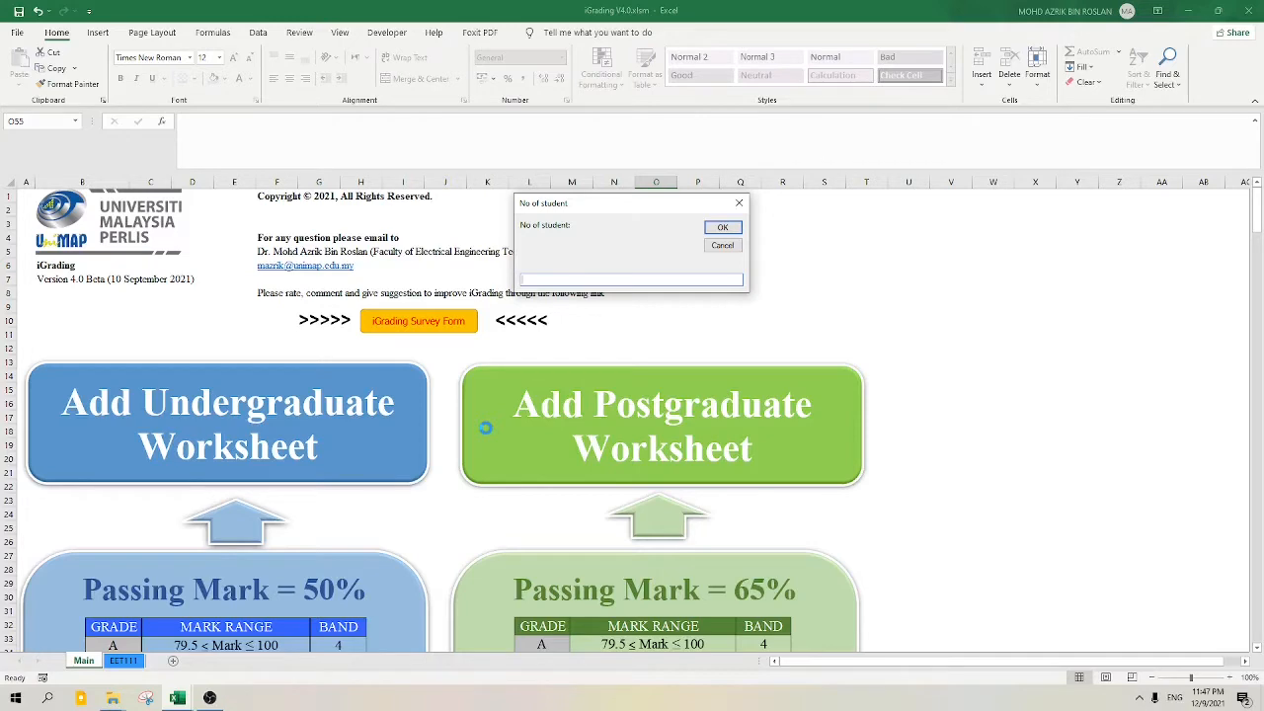
text(100)
key(Return)
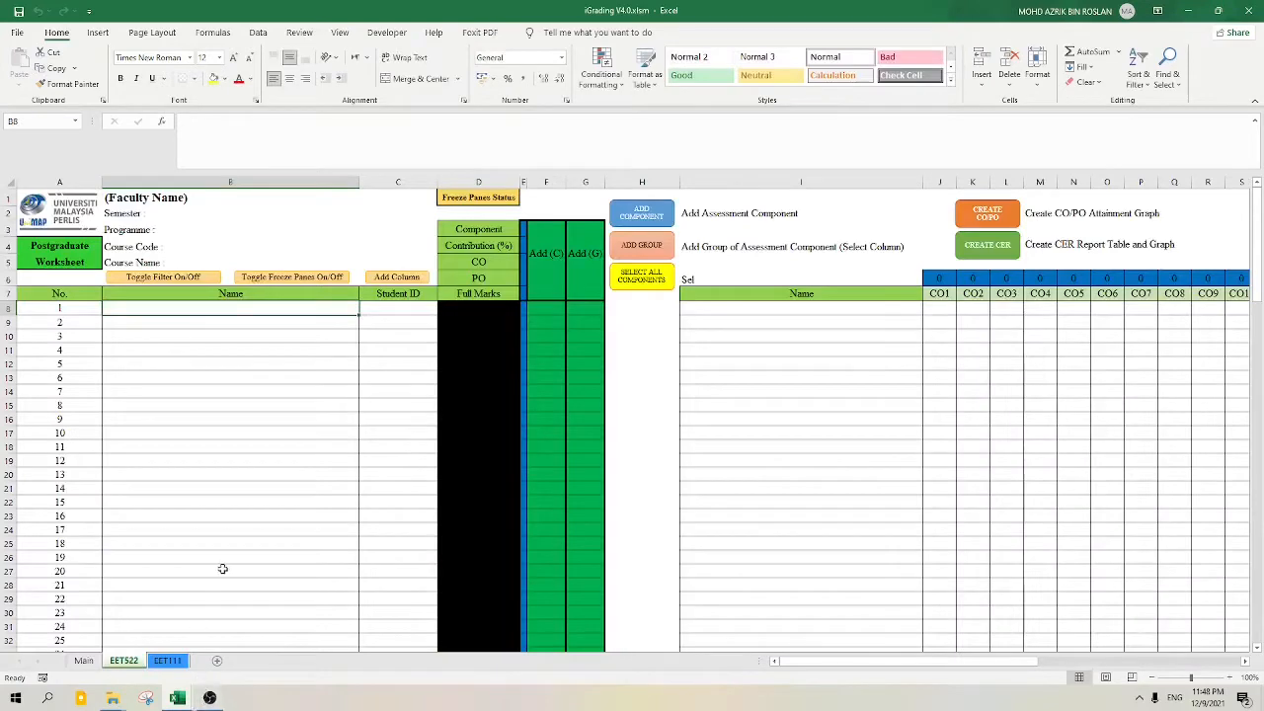
- Inspect the numbered student rows of the EET522 worksheet from the first to the last
scroll(263, 580, down, 3)
scroll(262, 580, down, 20)
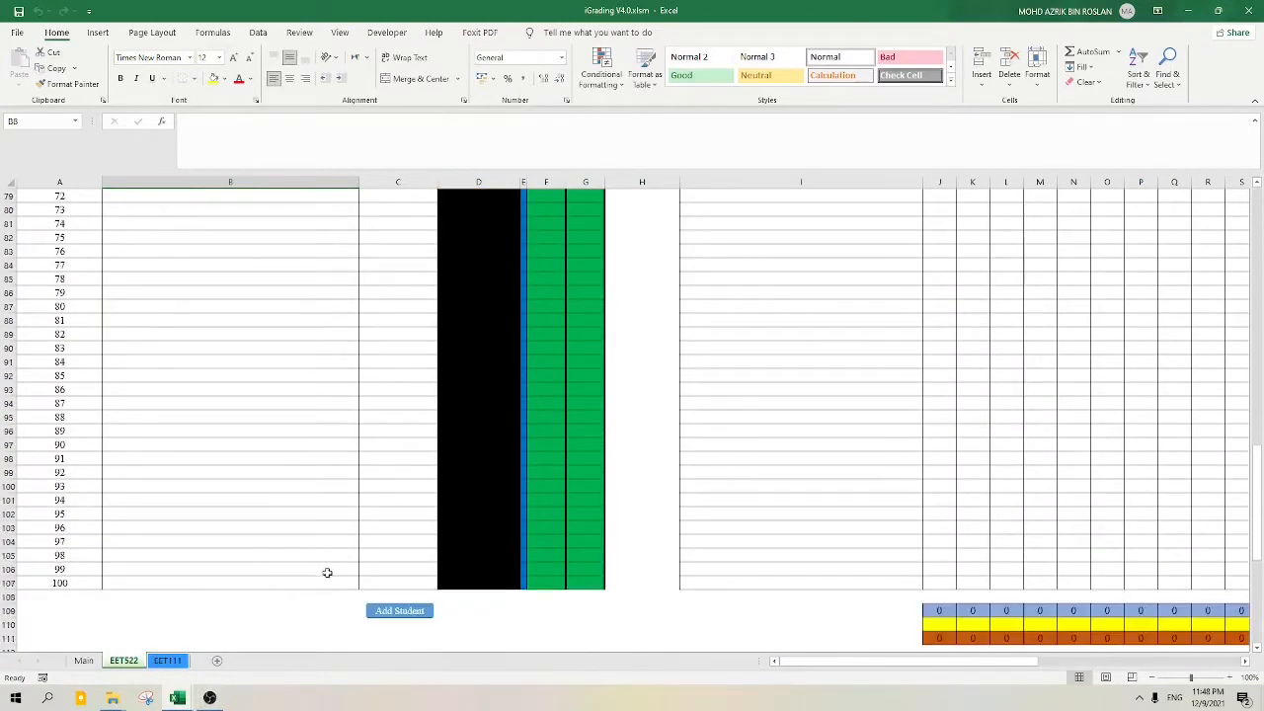
scroll(327, 573, up, 20)
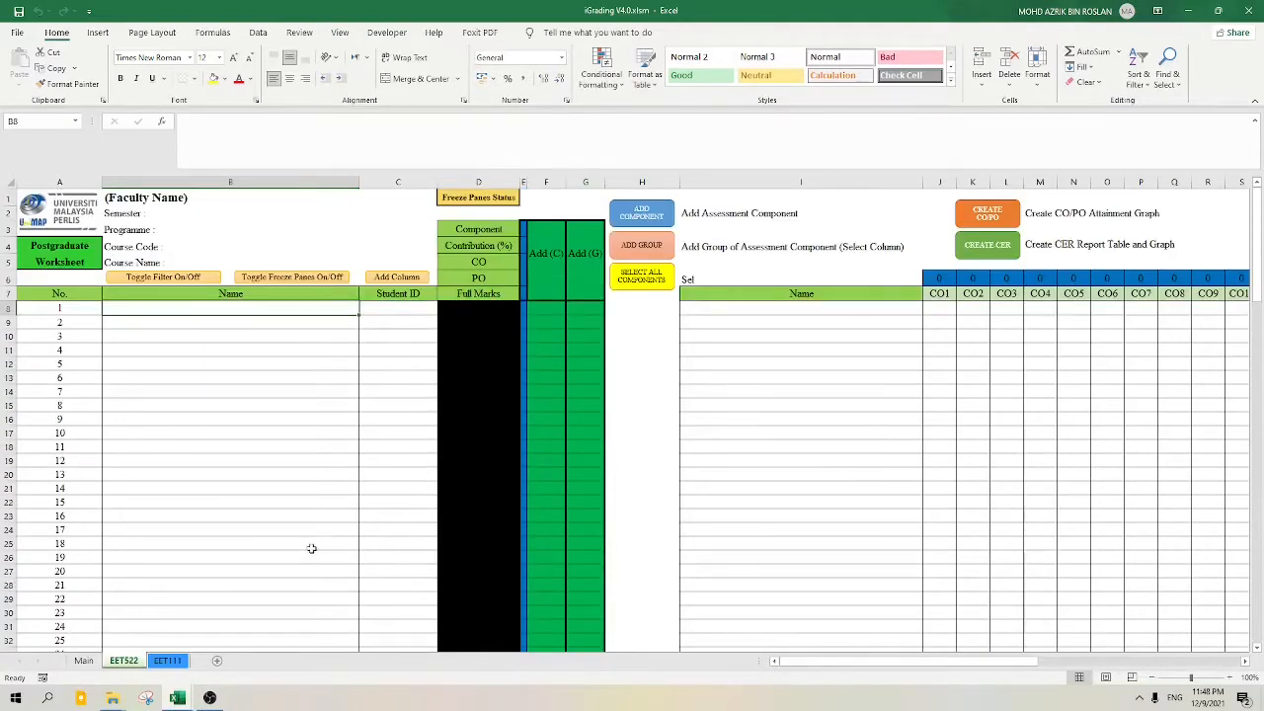
scroll(306, 548, down, 20)
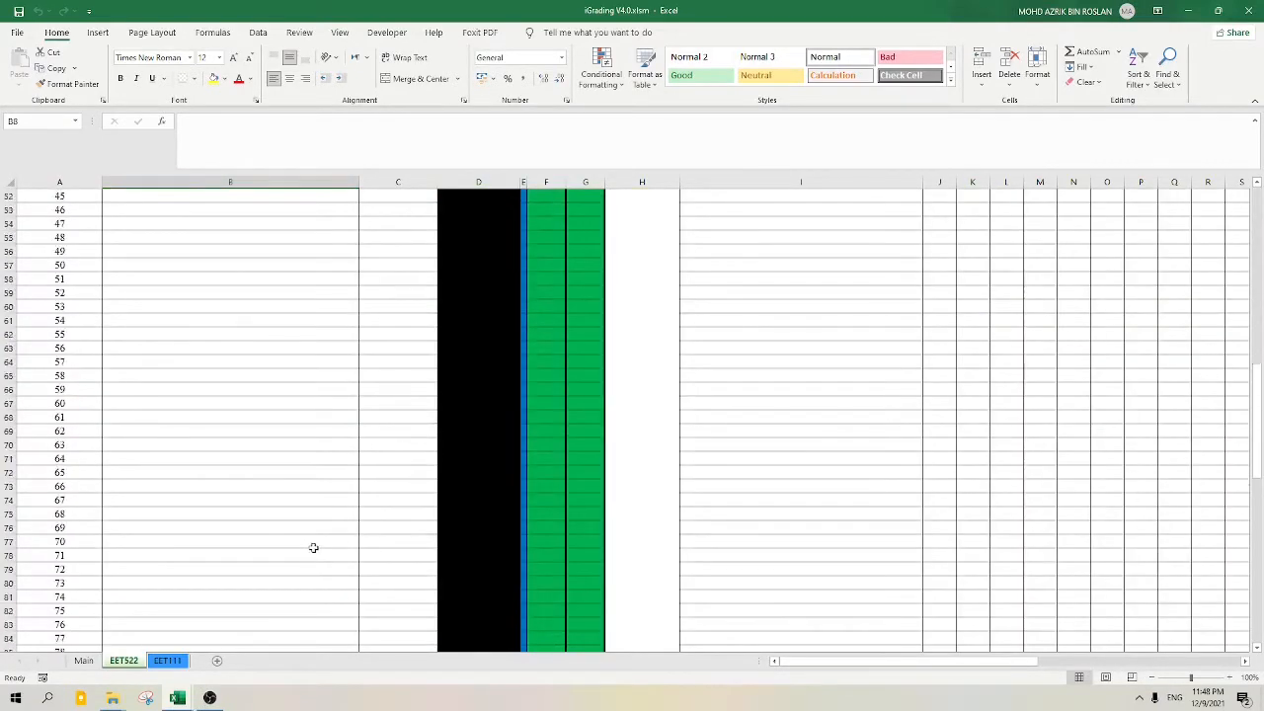
scroll(318, 555, down, 5)
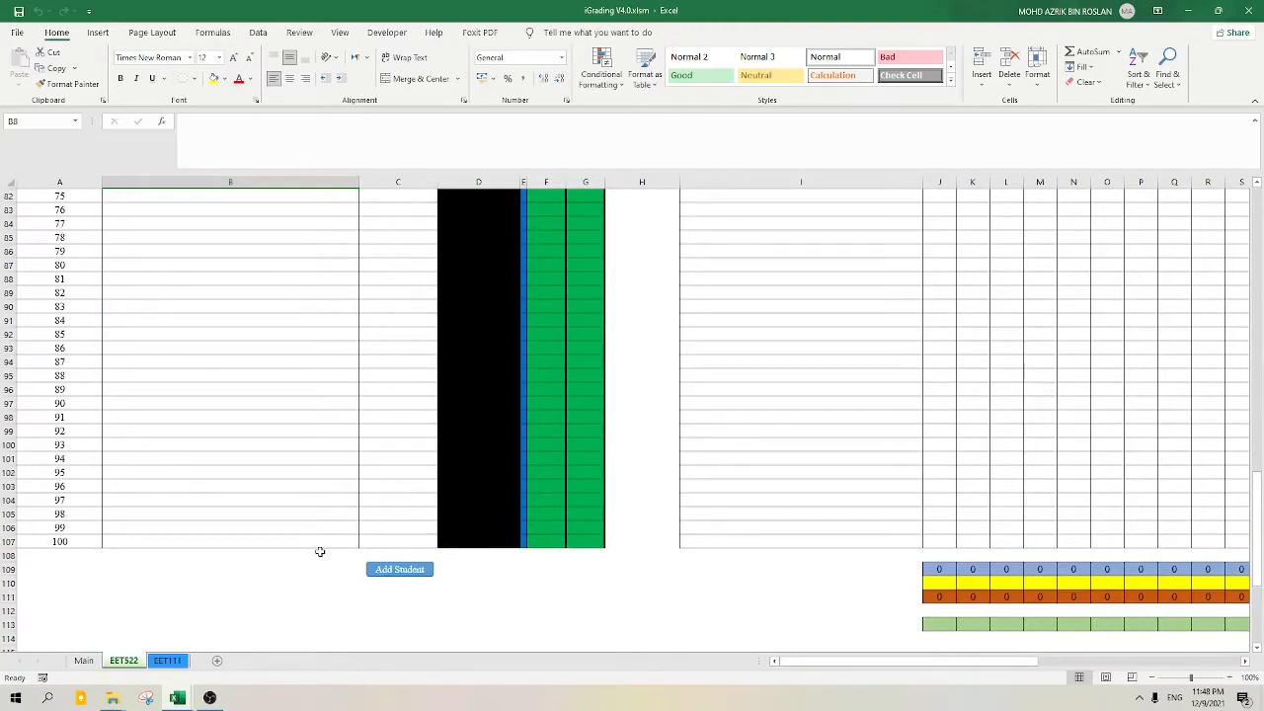
scroll(320, 551, up, 1)
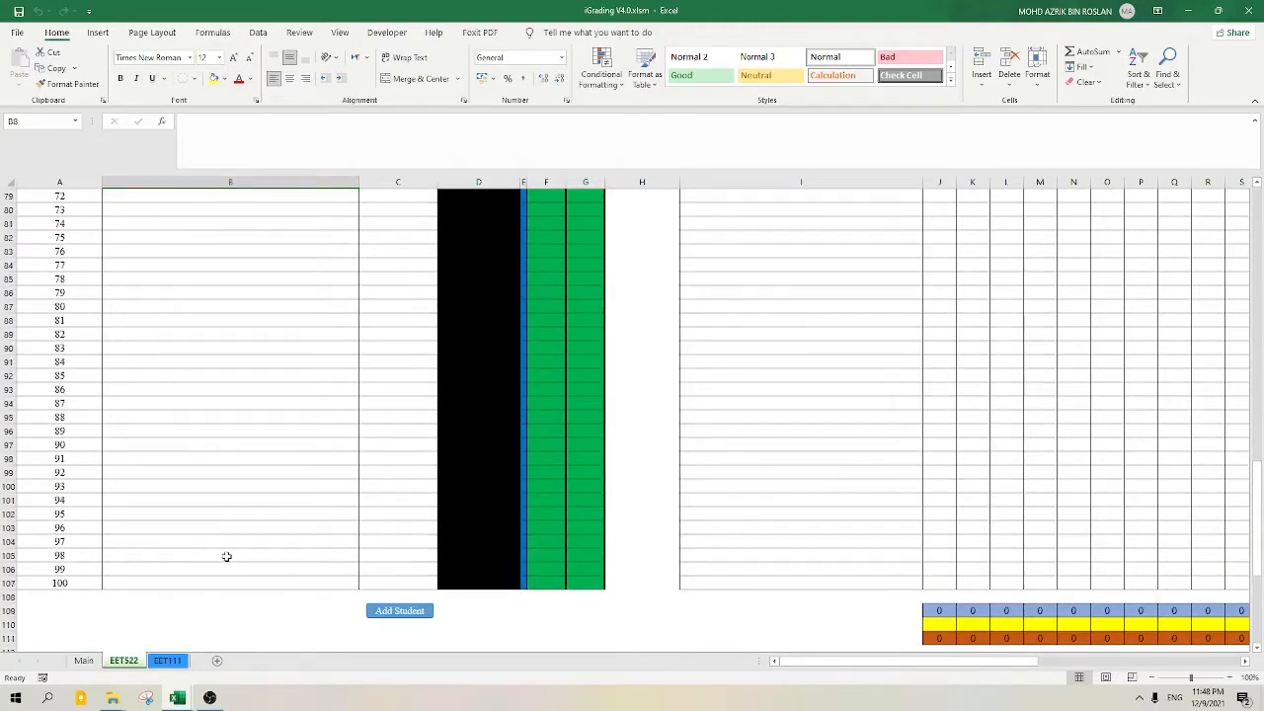
scroll(226, 556, up, 20)
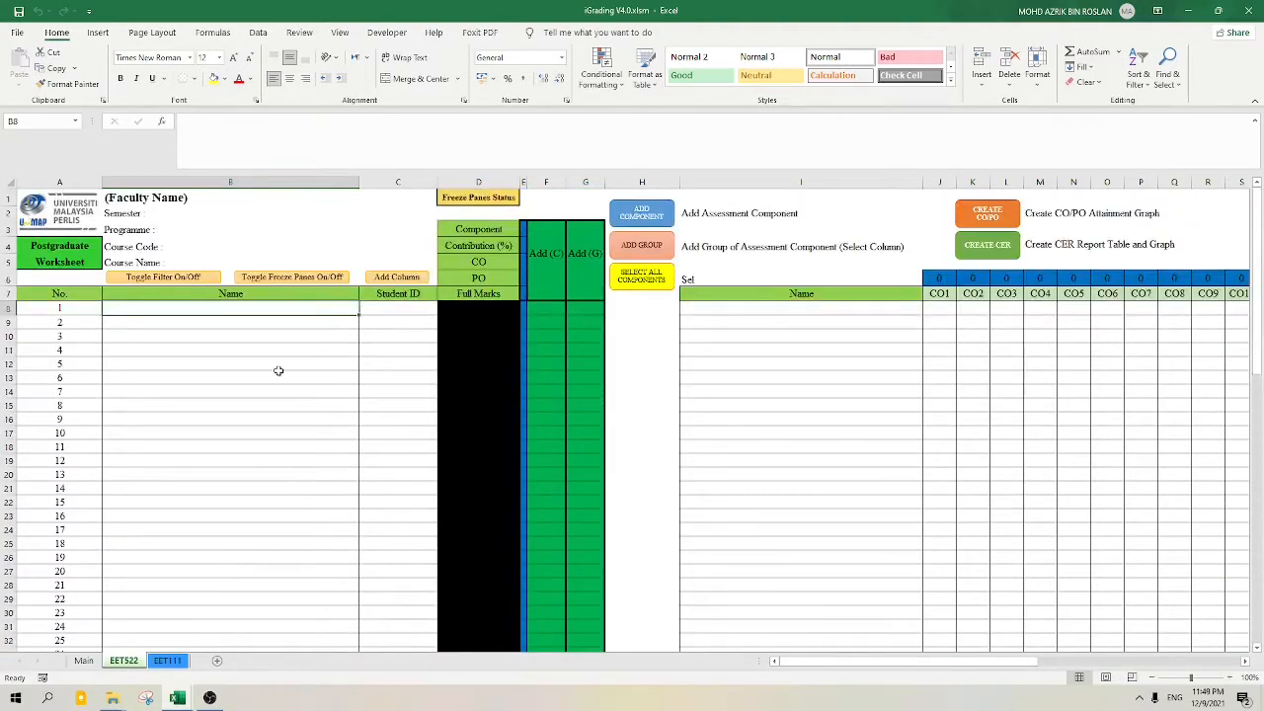
- Compare the EET111 and EET522 worksheets by their undergraduate and postgraduate labels in cells A4:A5 and their sheet colours
click(166, 662)
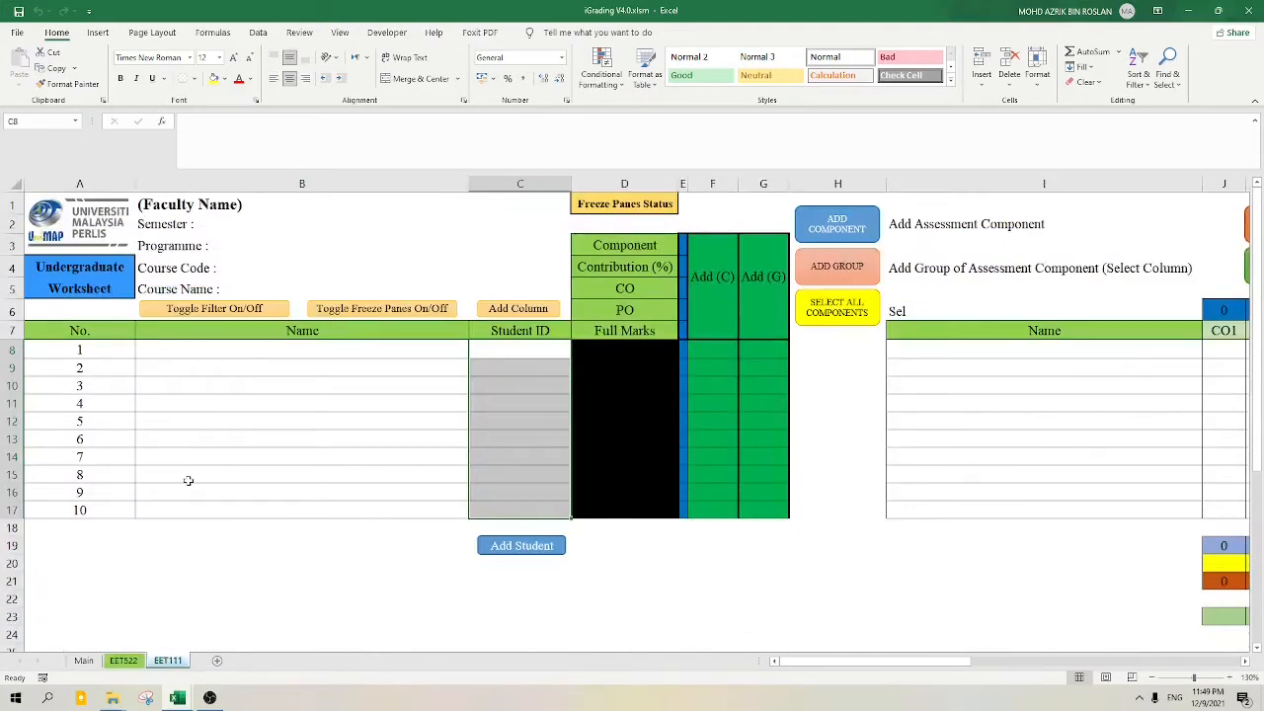
click(389, 346)
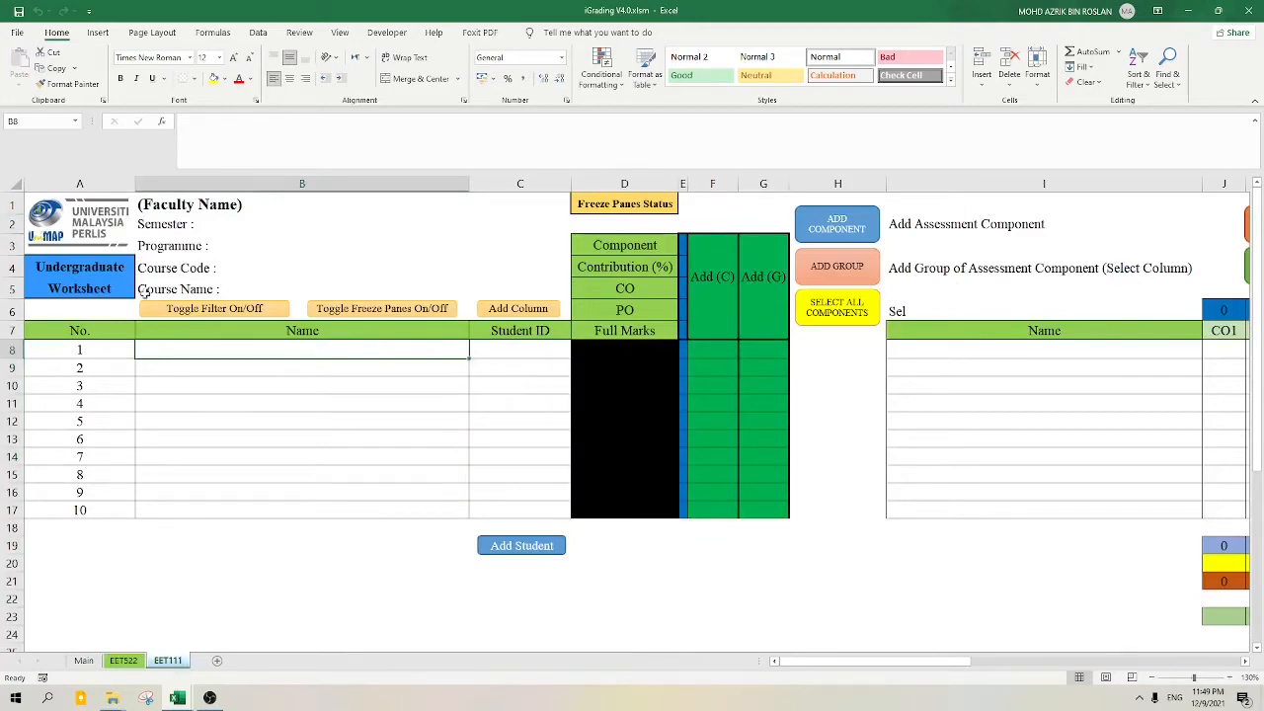
click(164, 660)
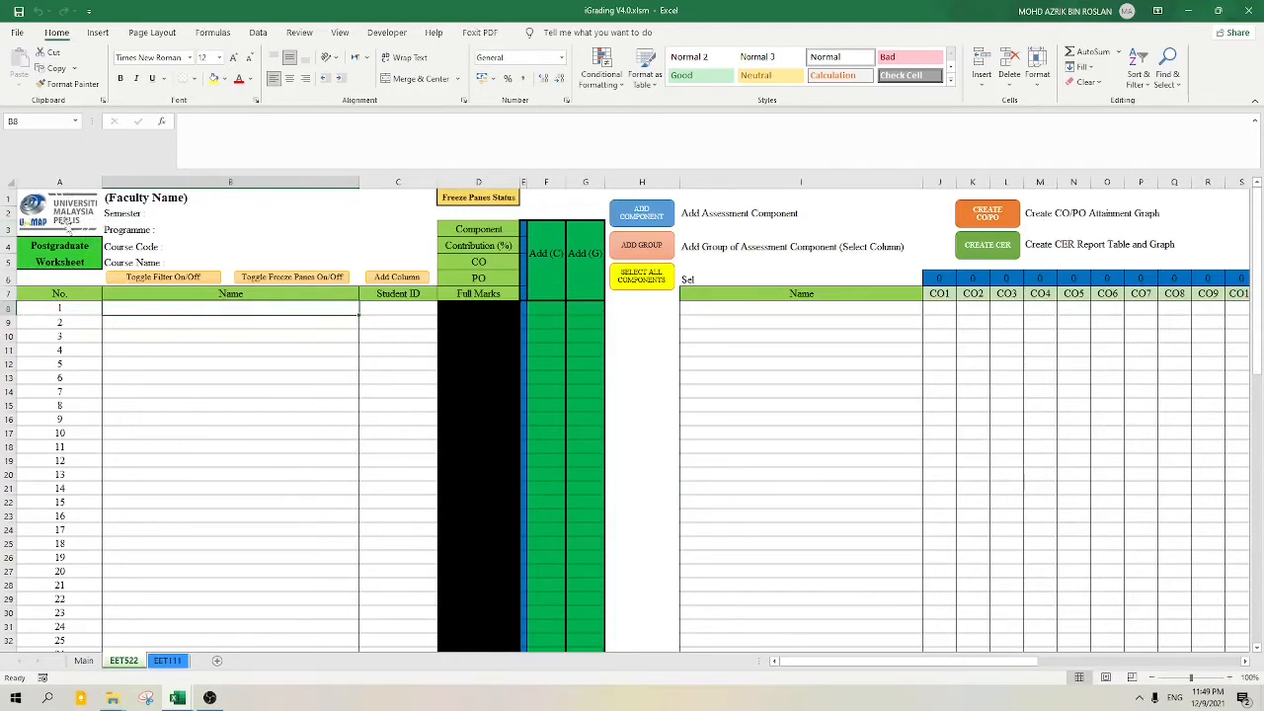
drag(63, 245, 79, 255)
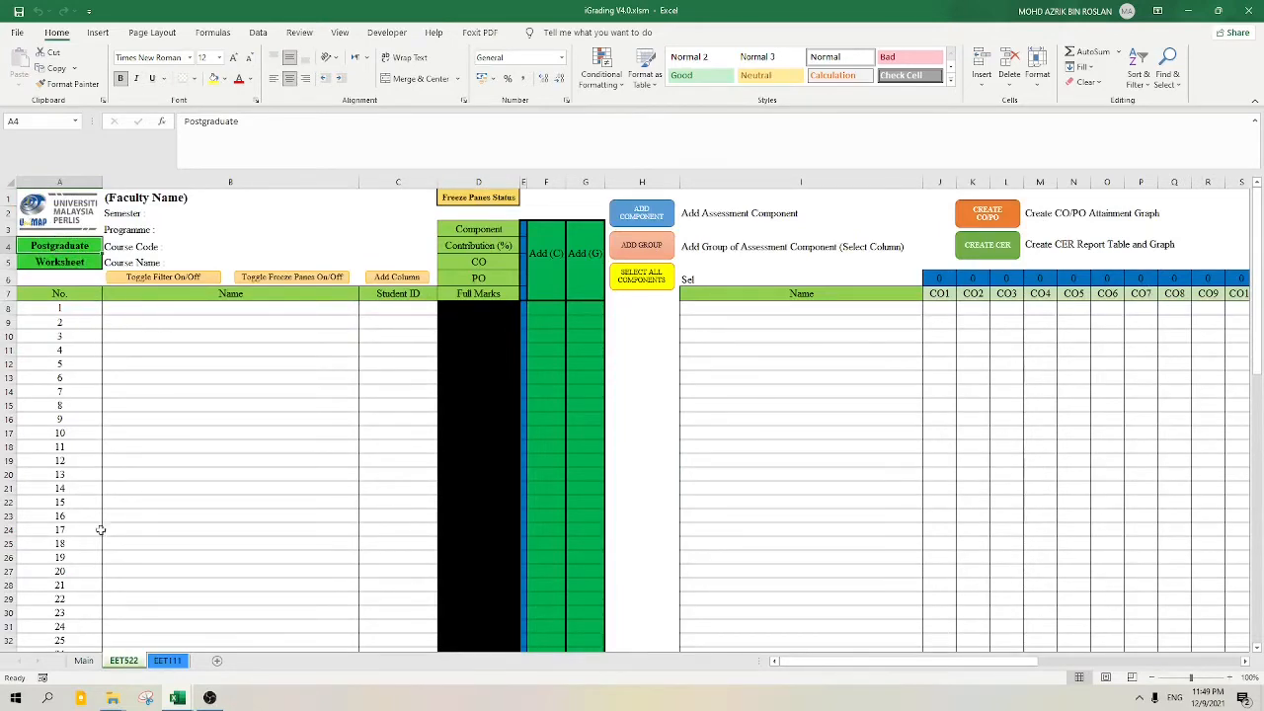
click(124, 659)
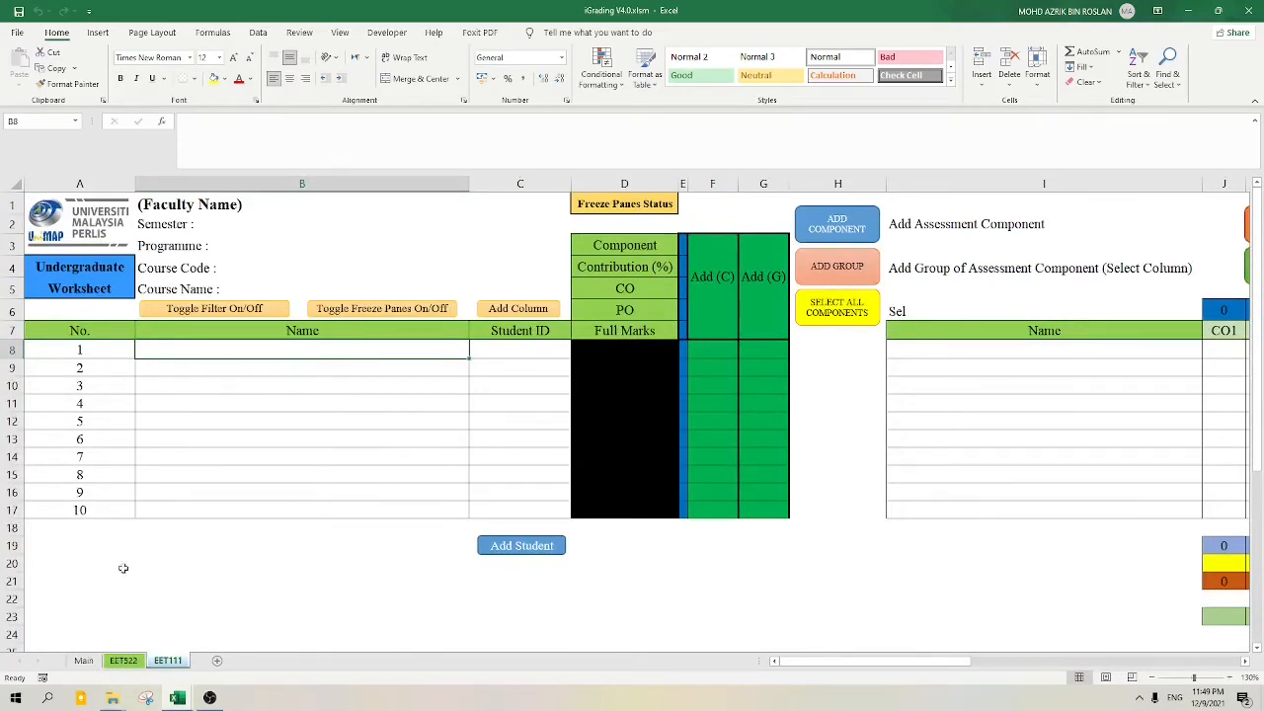
key(ctrl+Page_Down)
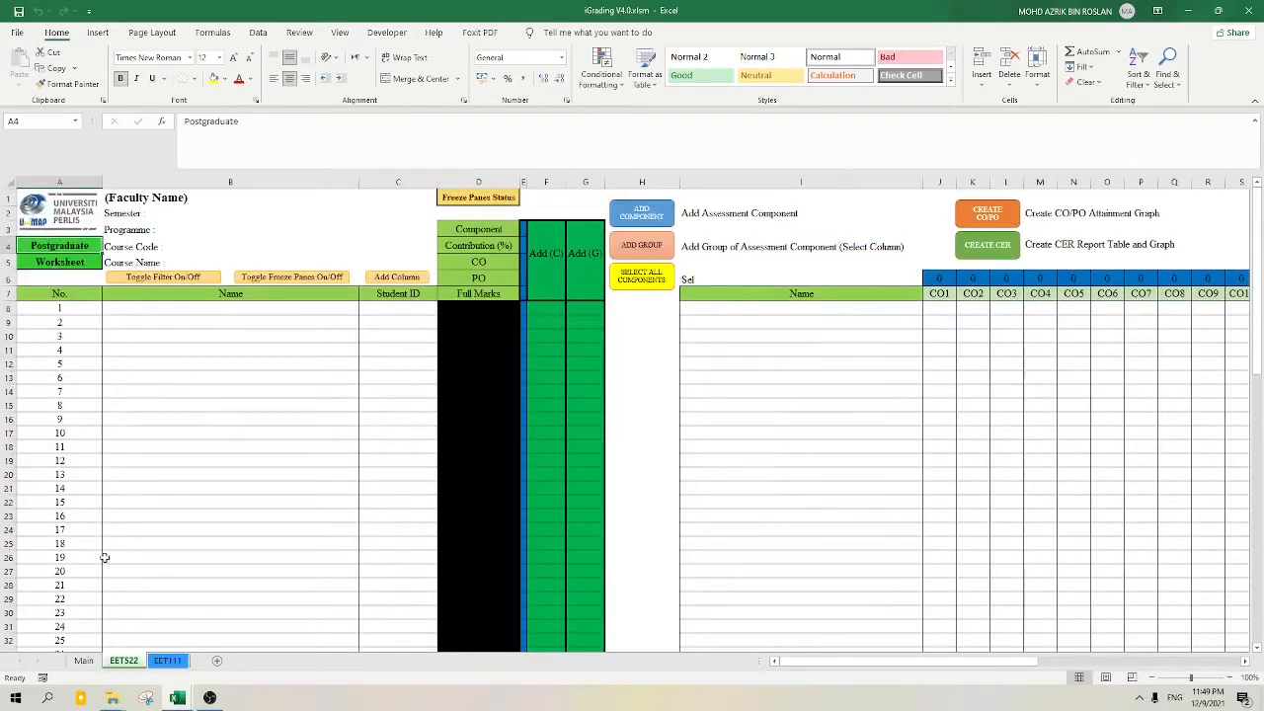
click(61, 262)
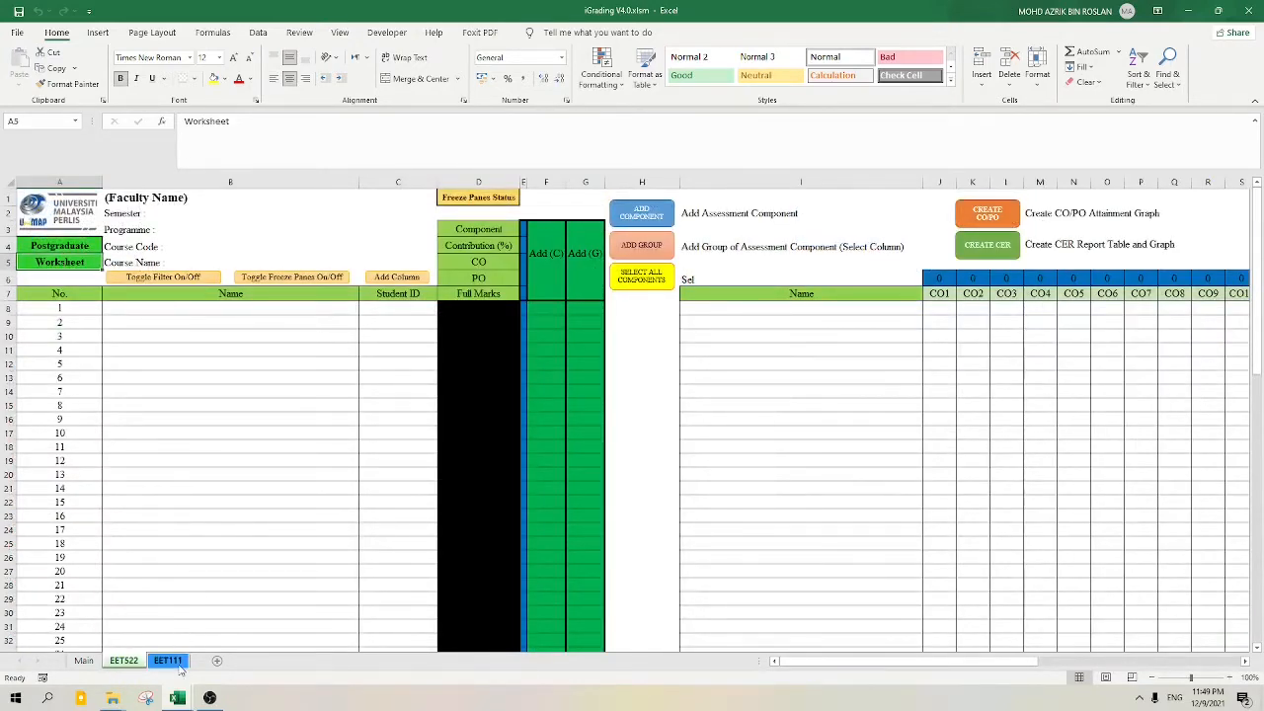
key(ctrl+Page_Up)
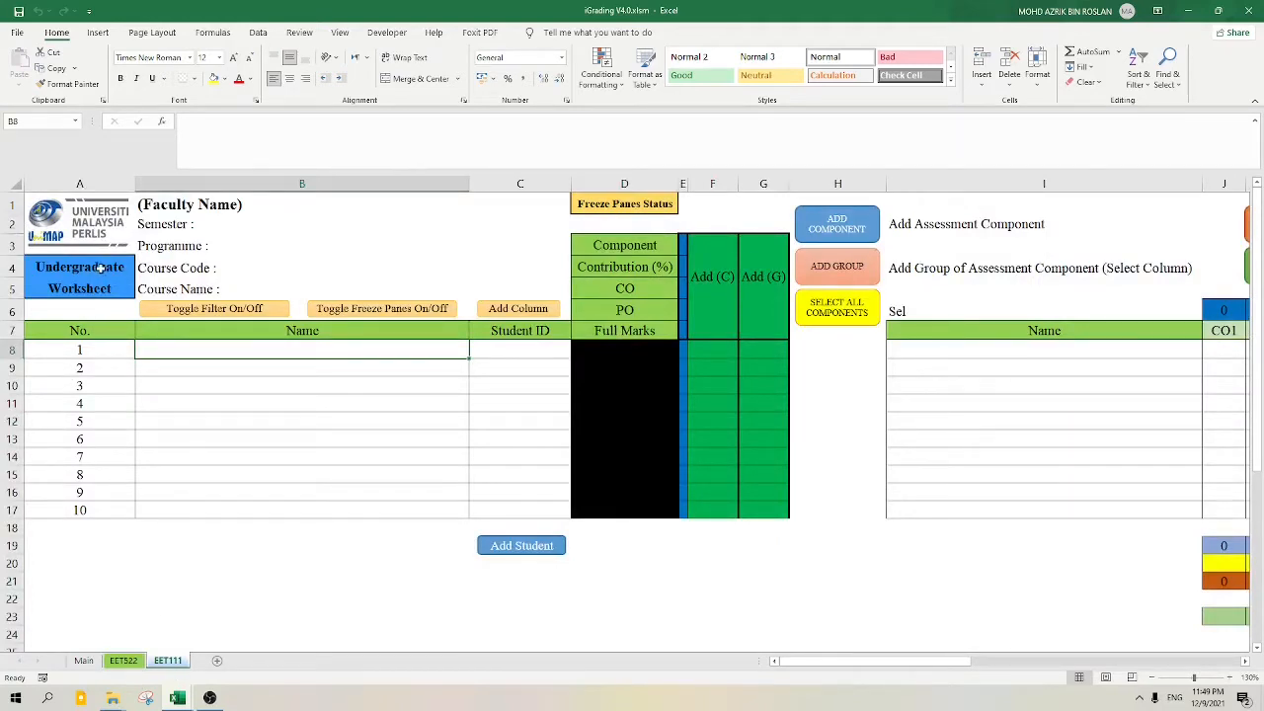
drag(99, 268, 103, 286)
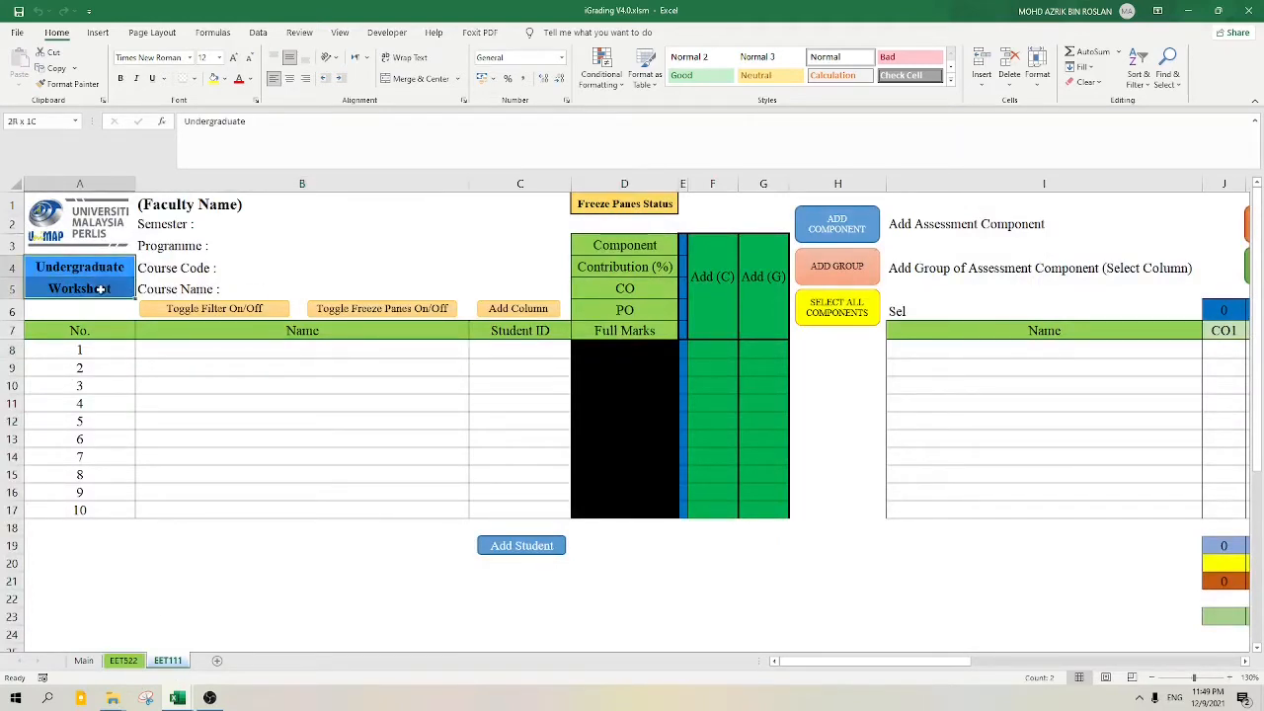
click(125, 664)
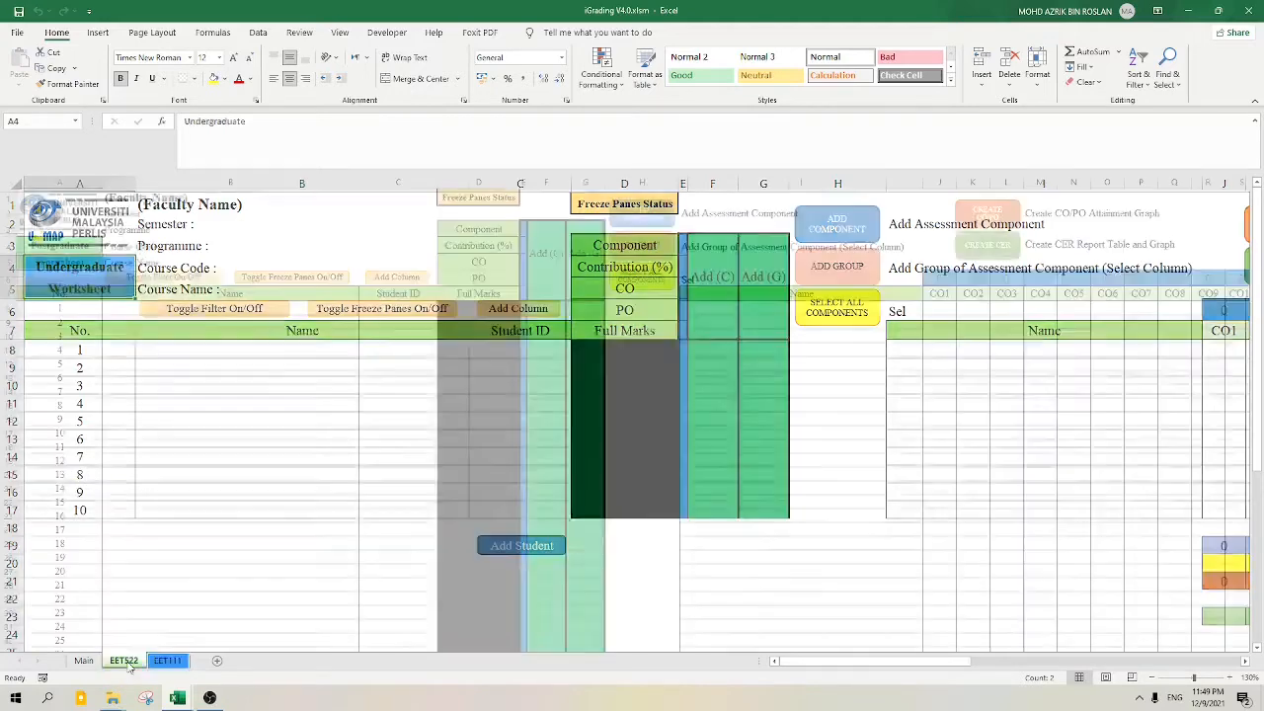
click(177, 664)
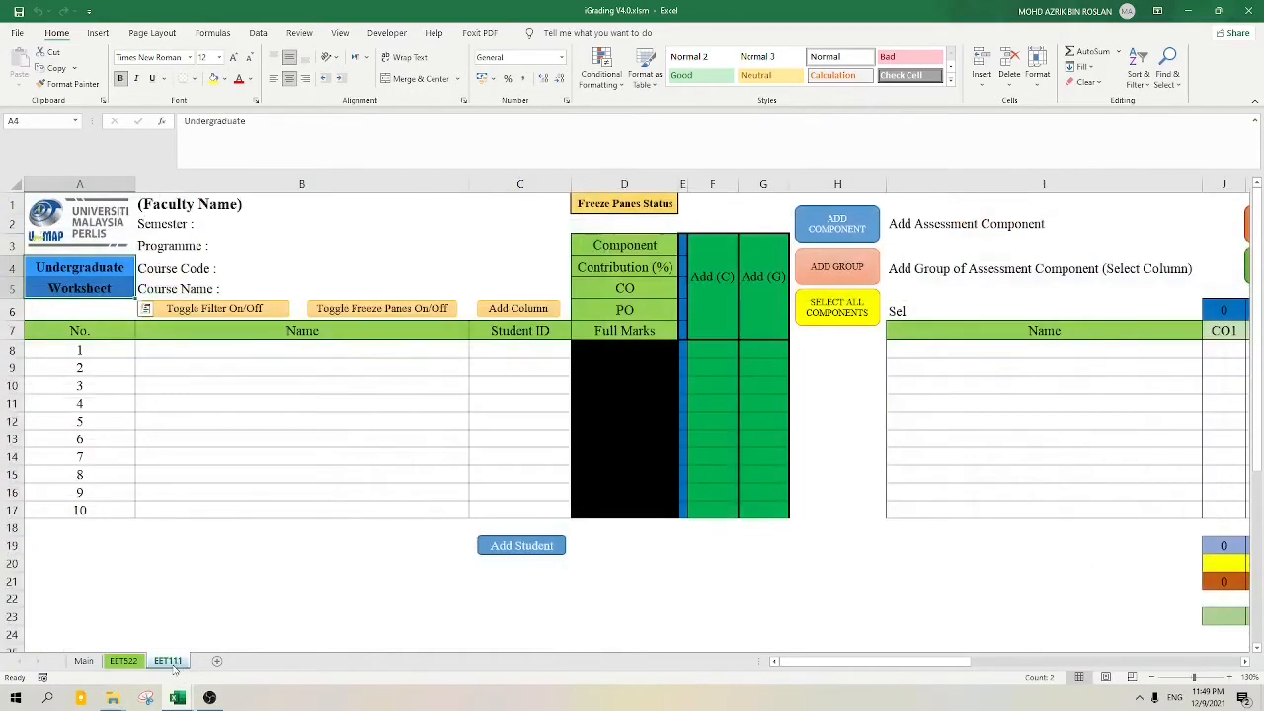
click(109, 289)
drag(114, 270, 114, 284)
- Enter Student 1 and Student 2 in the Name column from B8 and extend the series to Student 10 in B17
click(364, 354)
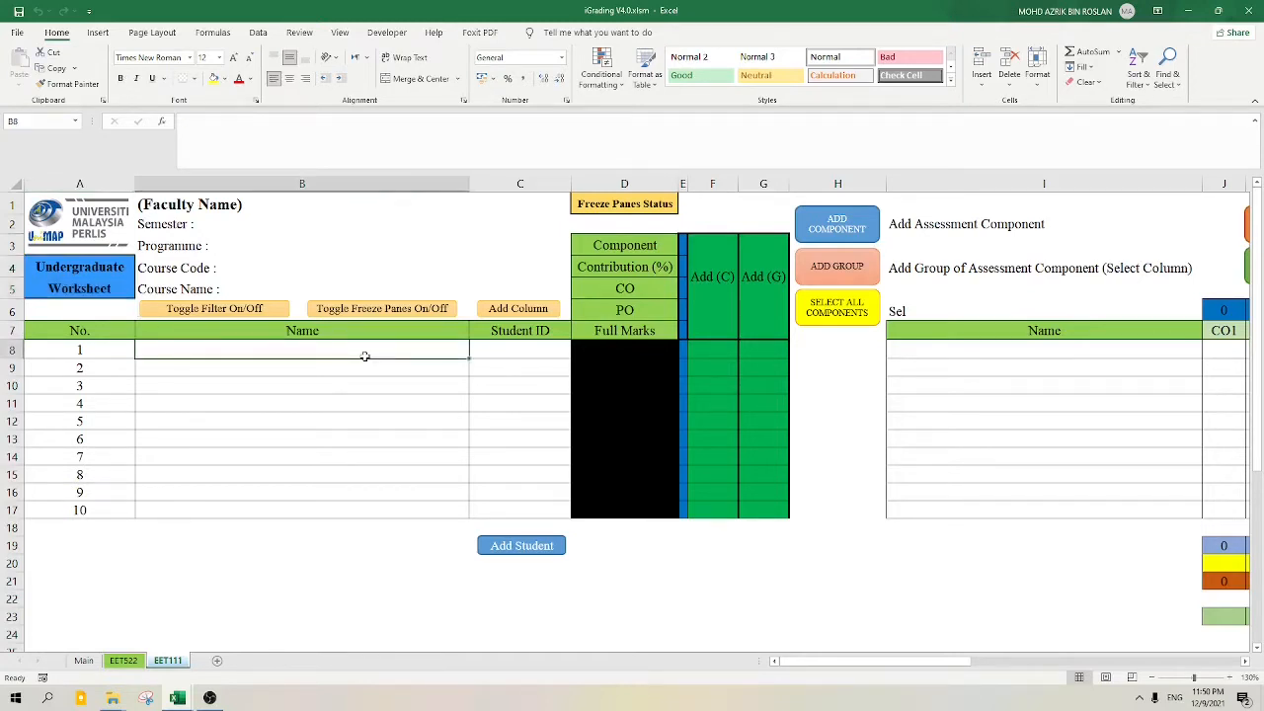
text(Studen)
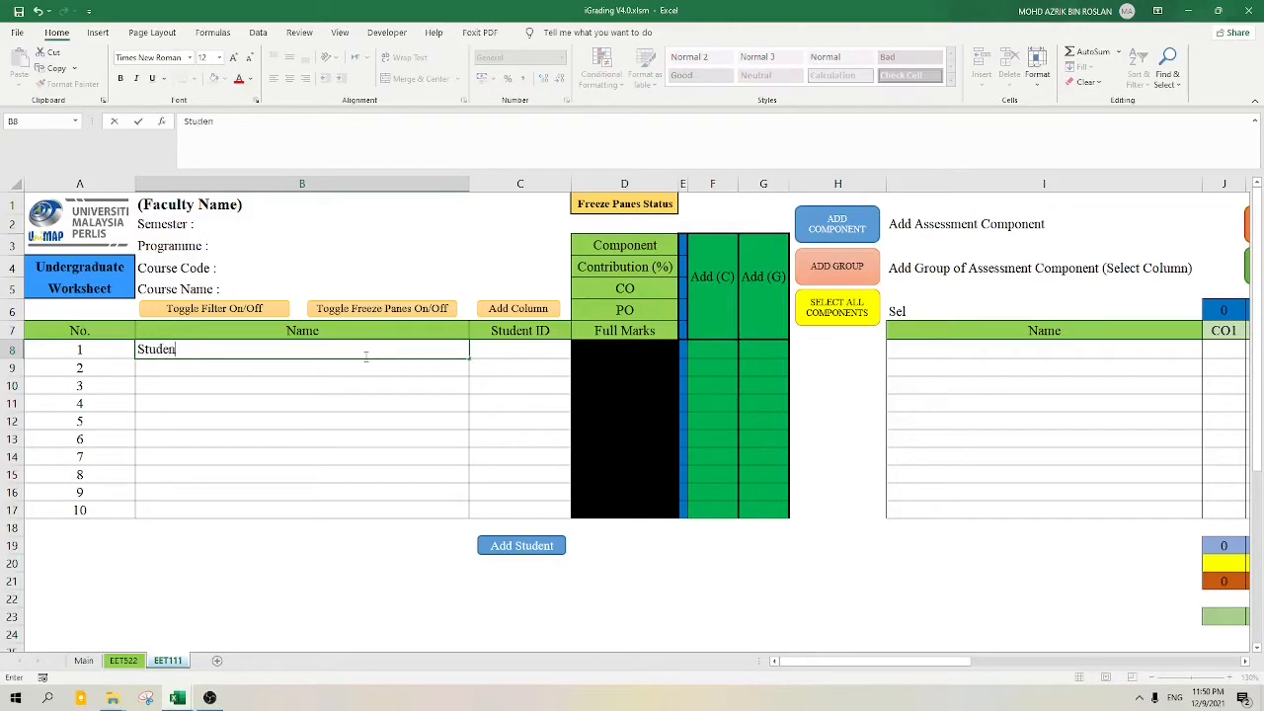
text(t 1)
key(Return)
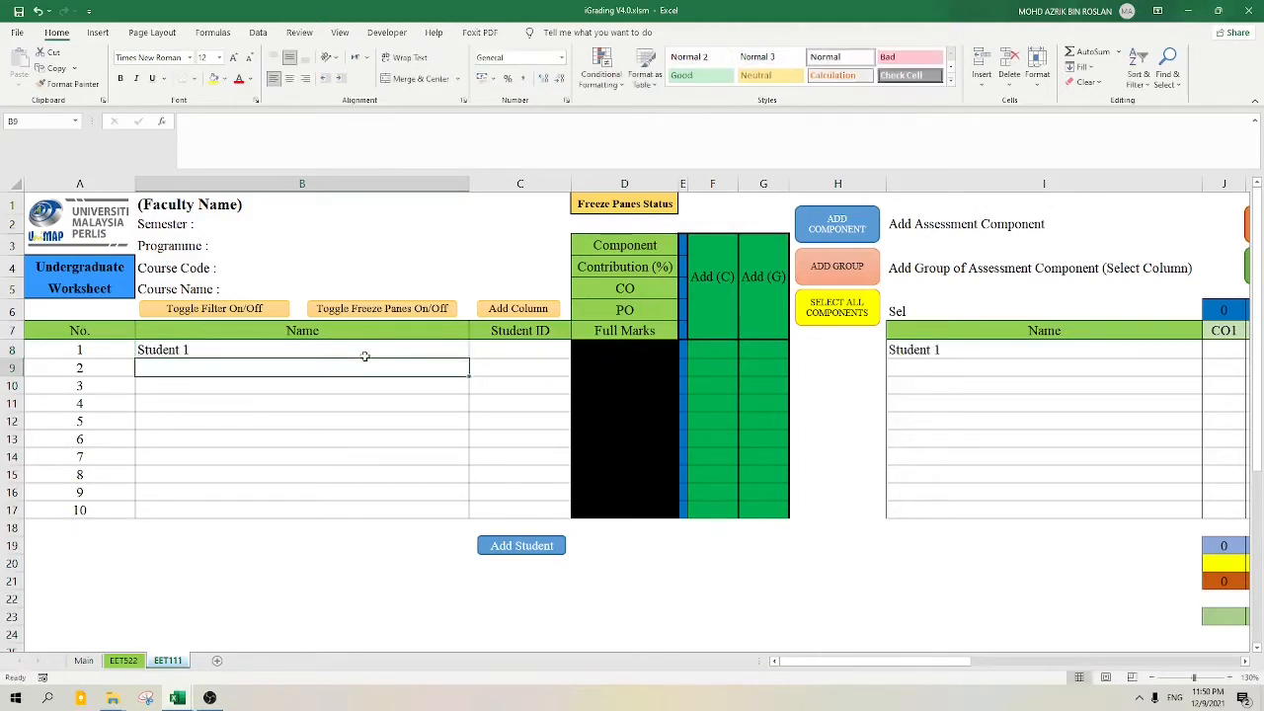
text(Ste)
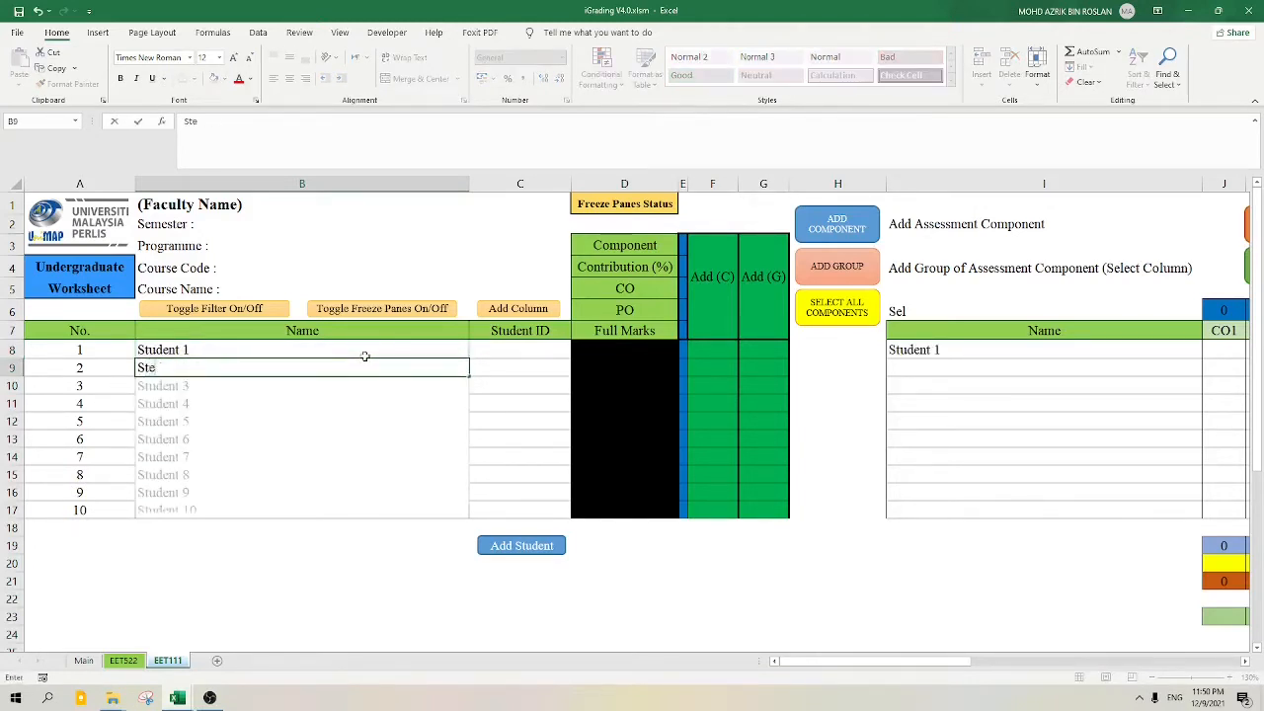
text(u)
key(BackSpace)
key(BackSpace)
text(uden)
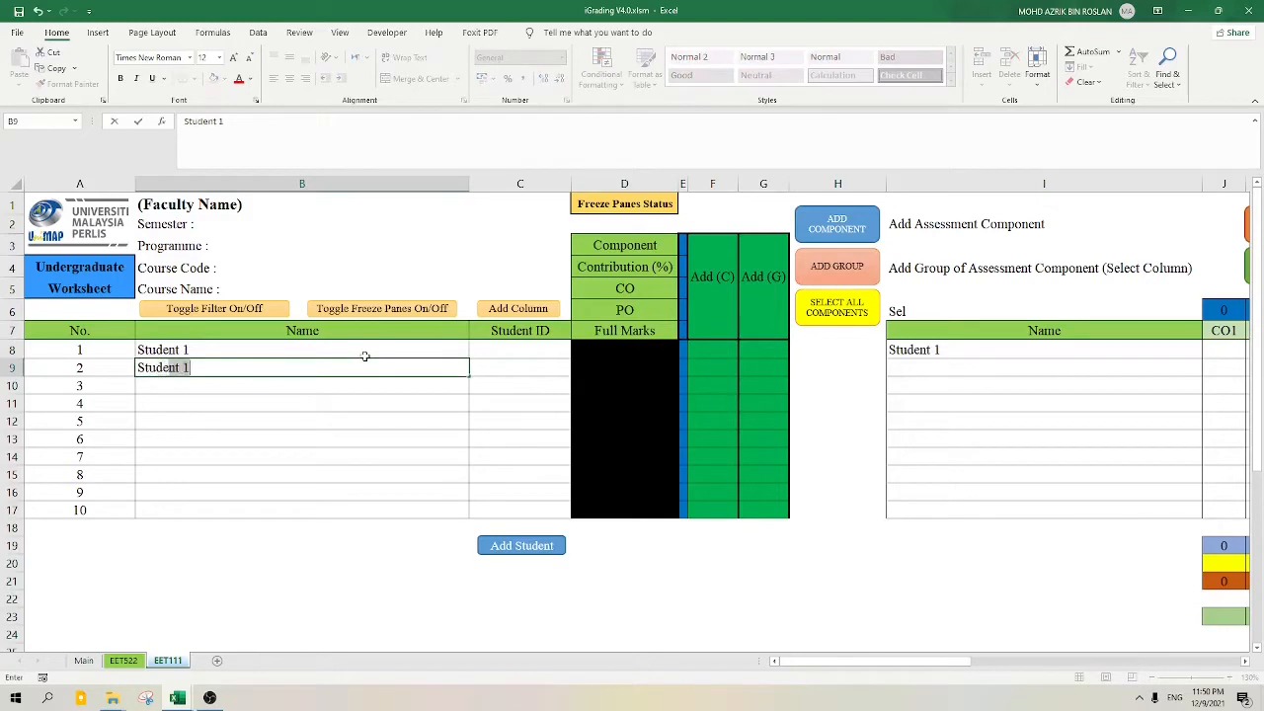
text(t 2)
key(Return)
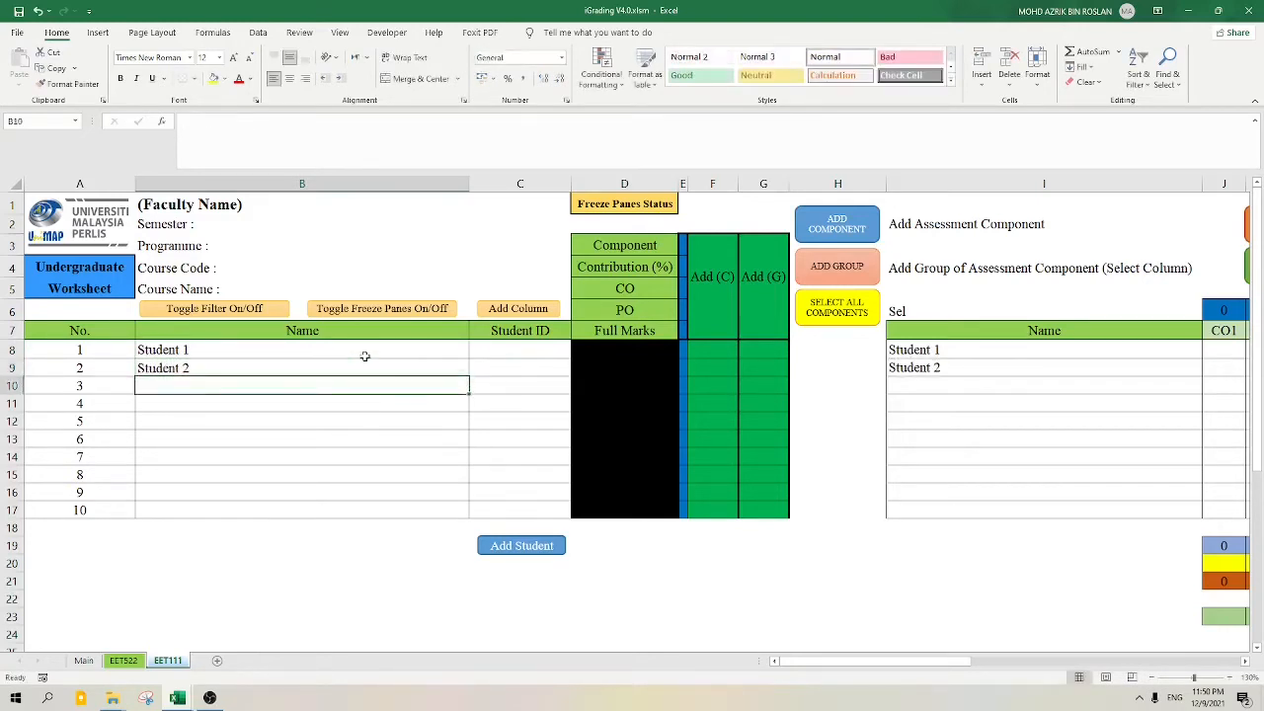
click(445, 358)
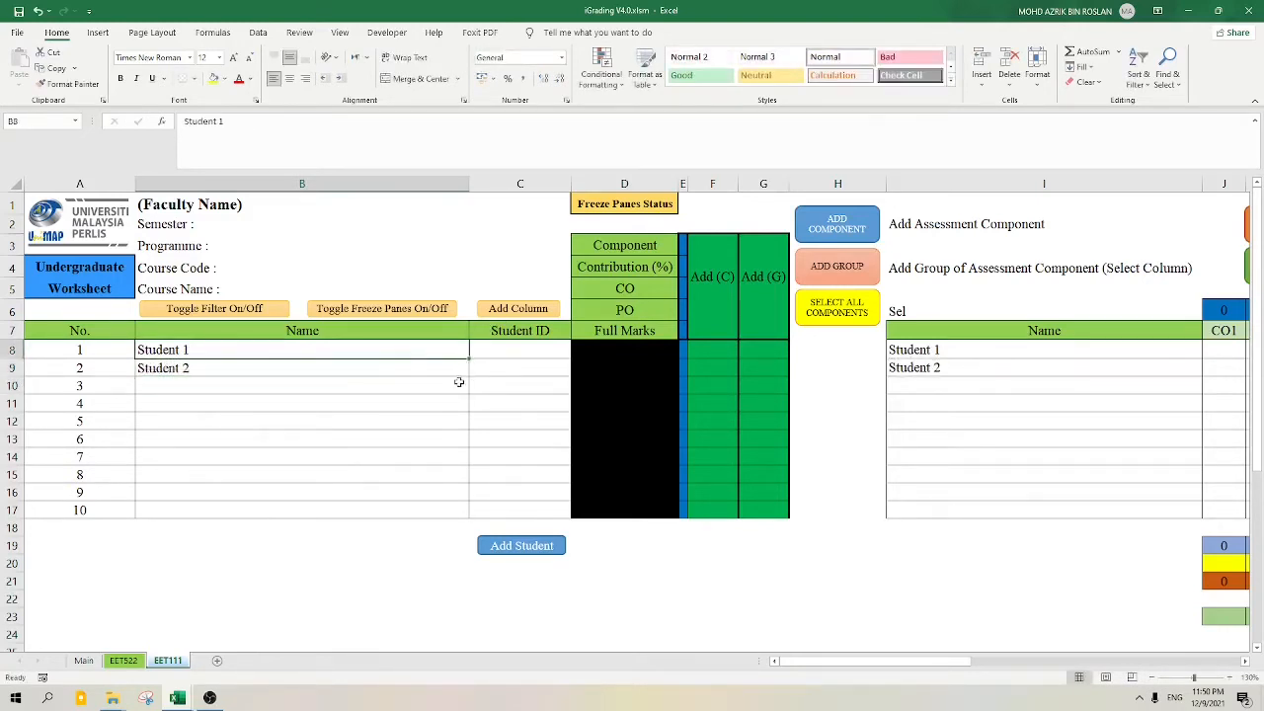
drag(458, 354, 450, 515)
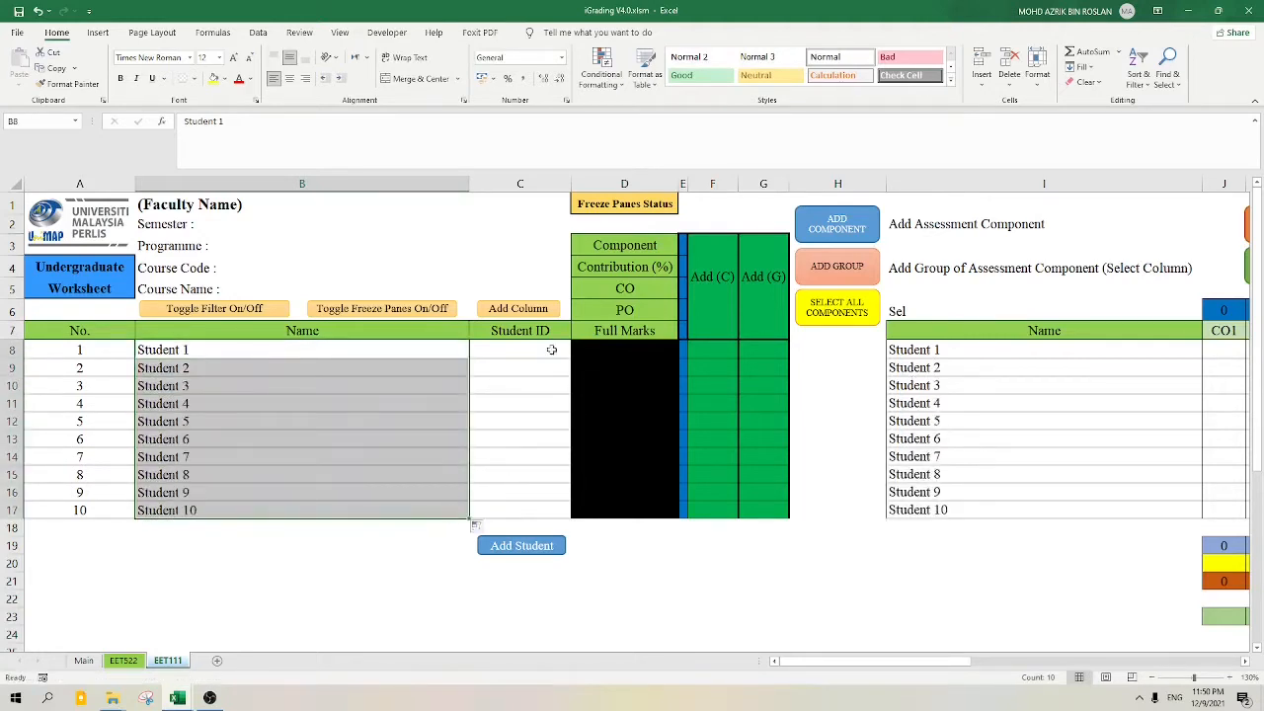
- Enter the first two consecutive student ID numbers from C8 and extend the series down to C17
click(514, 348)
text(1)
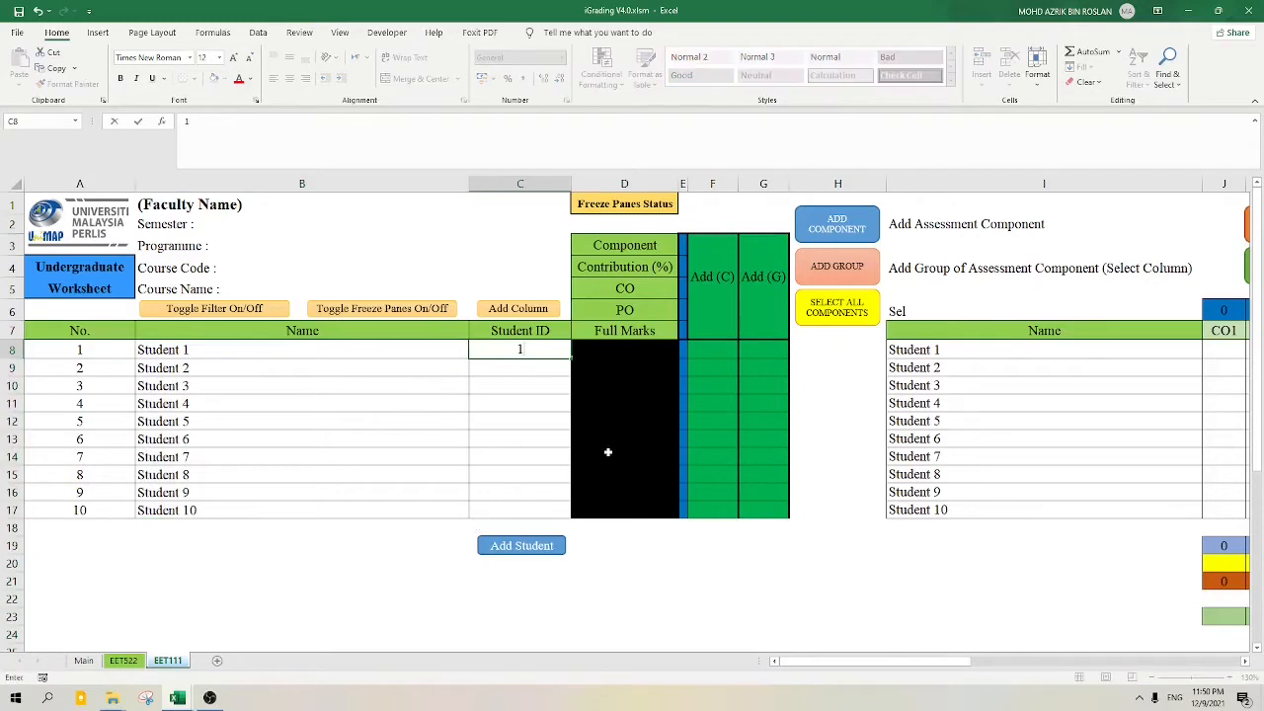
text(001)
key(Return)
text(1)
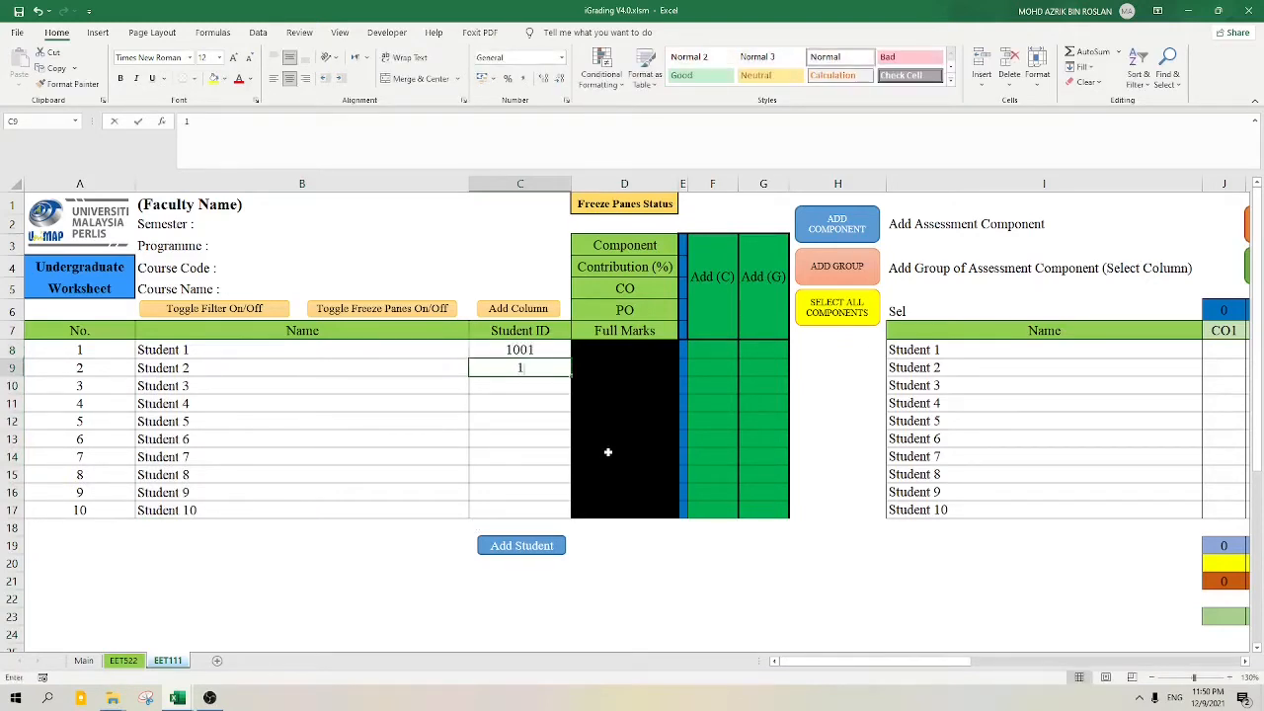
text(002)
key(Return)
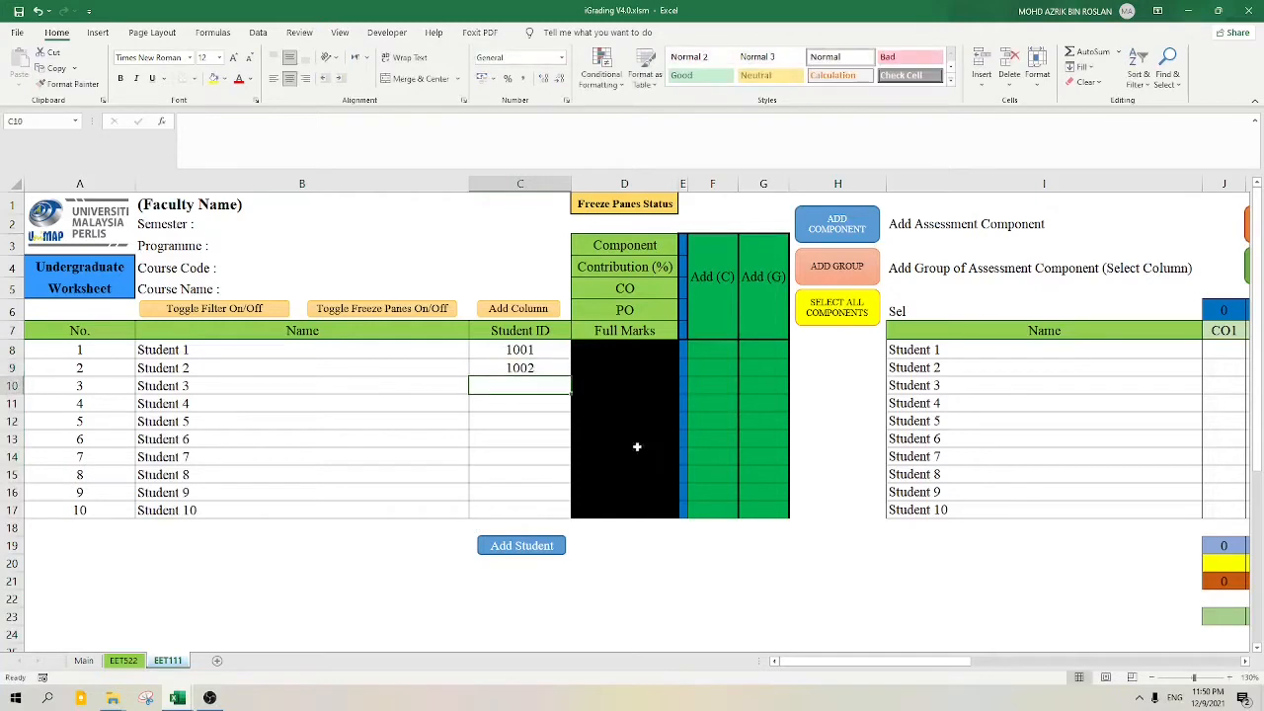
drag(538, 352, 573, 515)
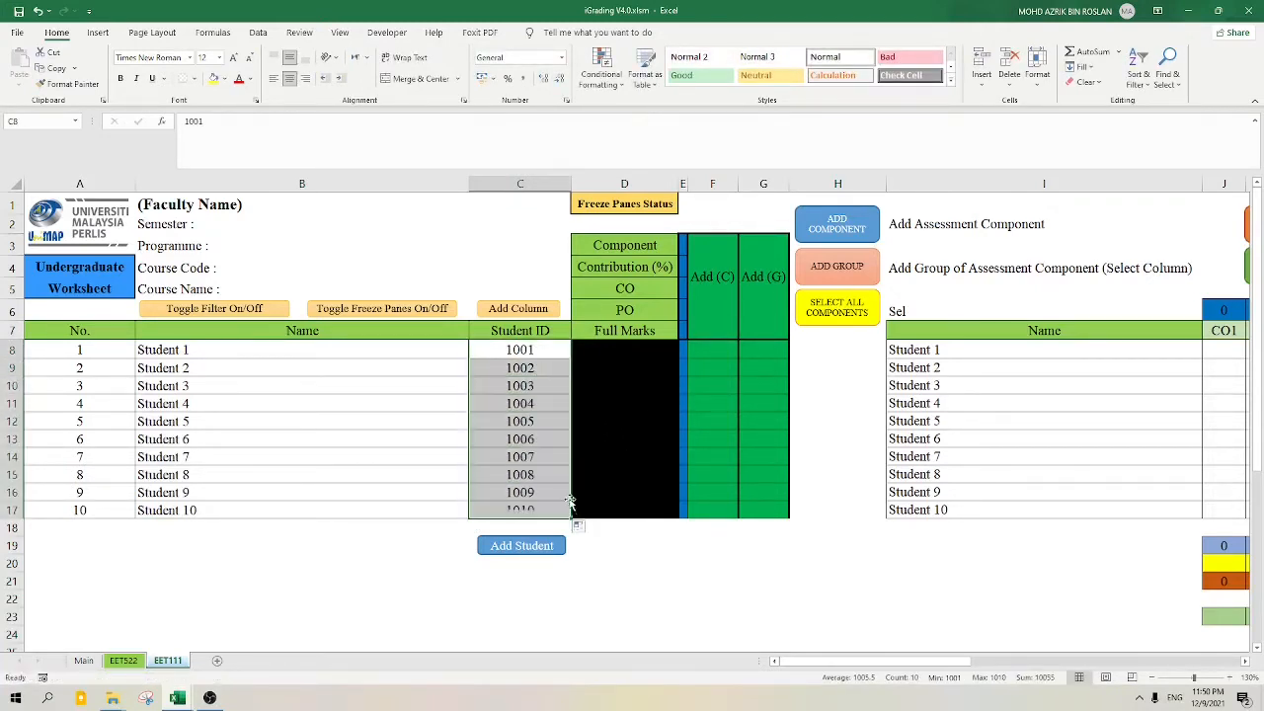
- Examine how the second Name list in column I references the names in column B, next to the CO columns
click(246, 352)
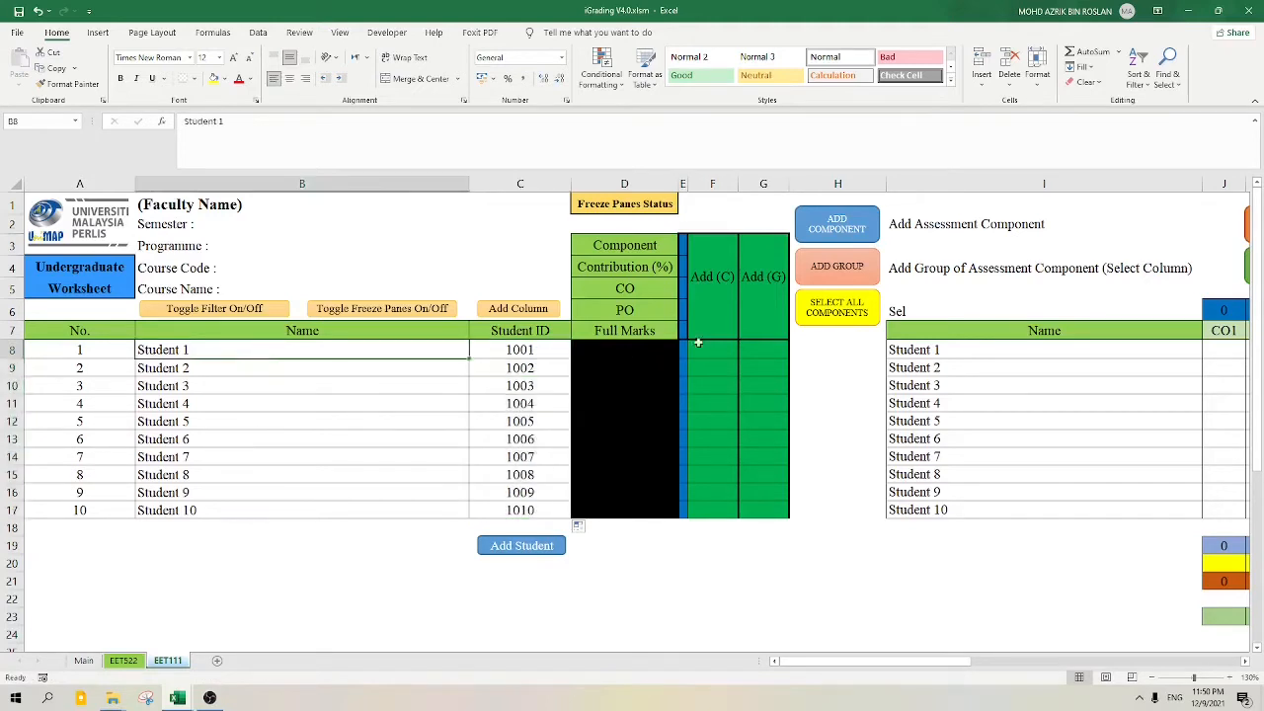
click(983, 351)
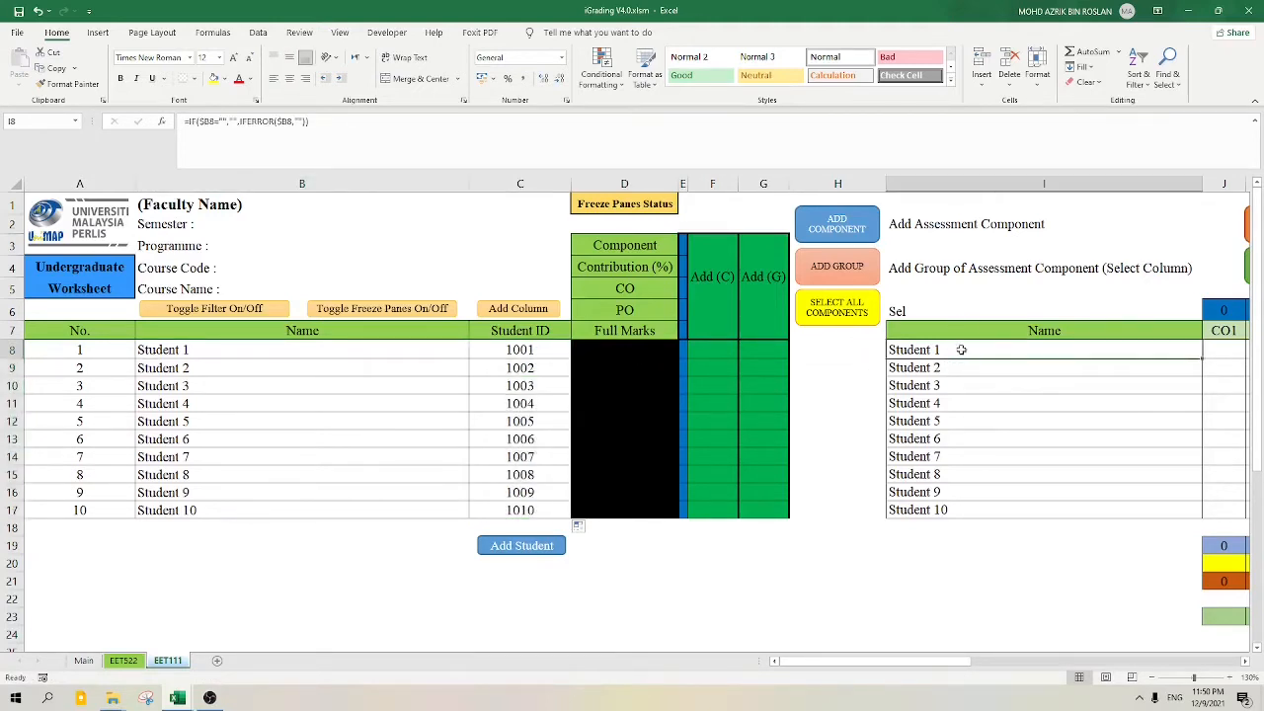
click(963, 369)
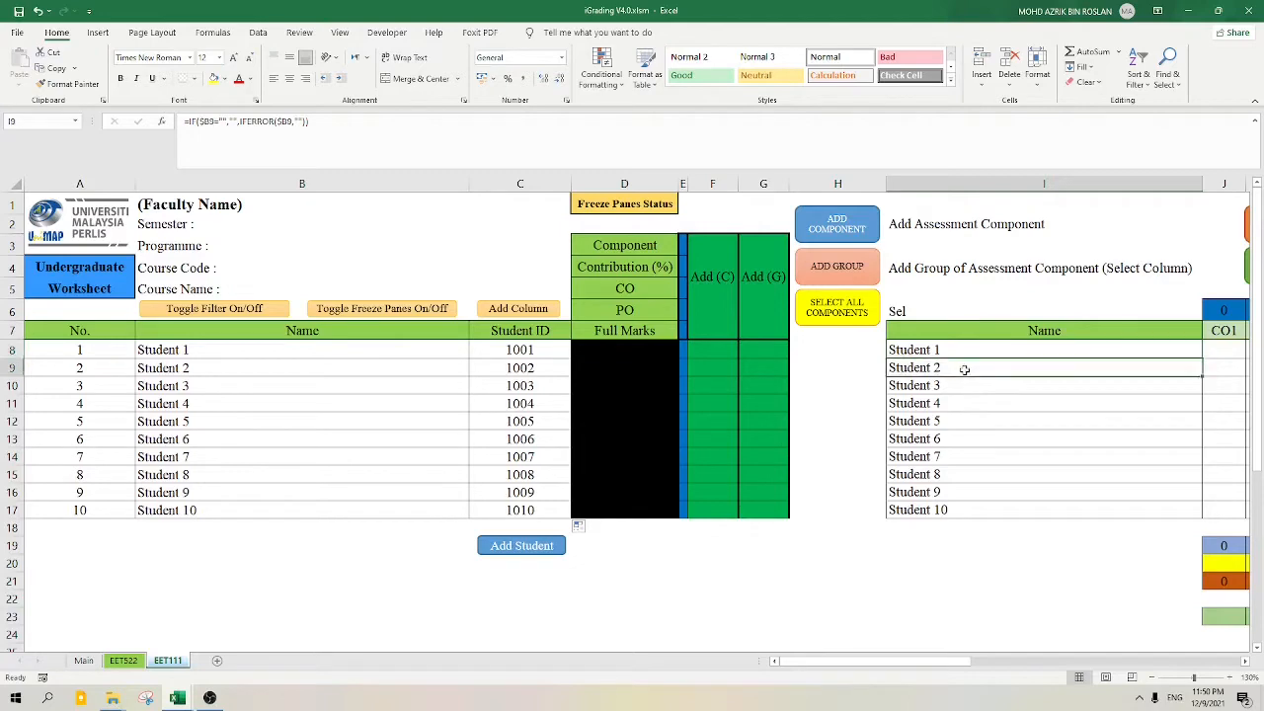
click(978, 349)
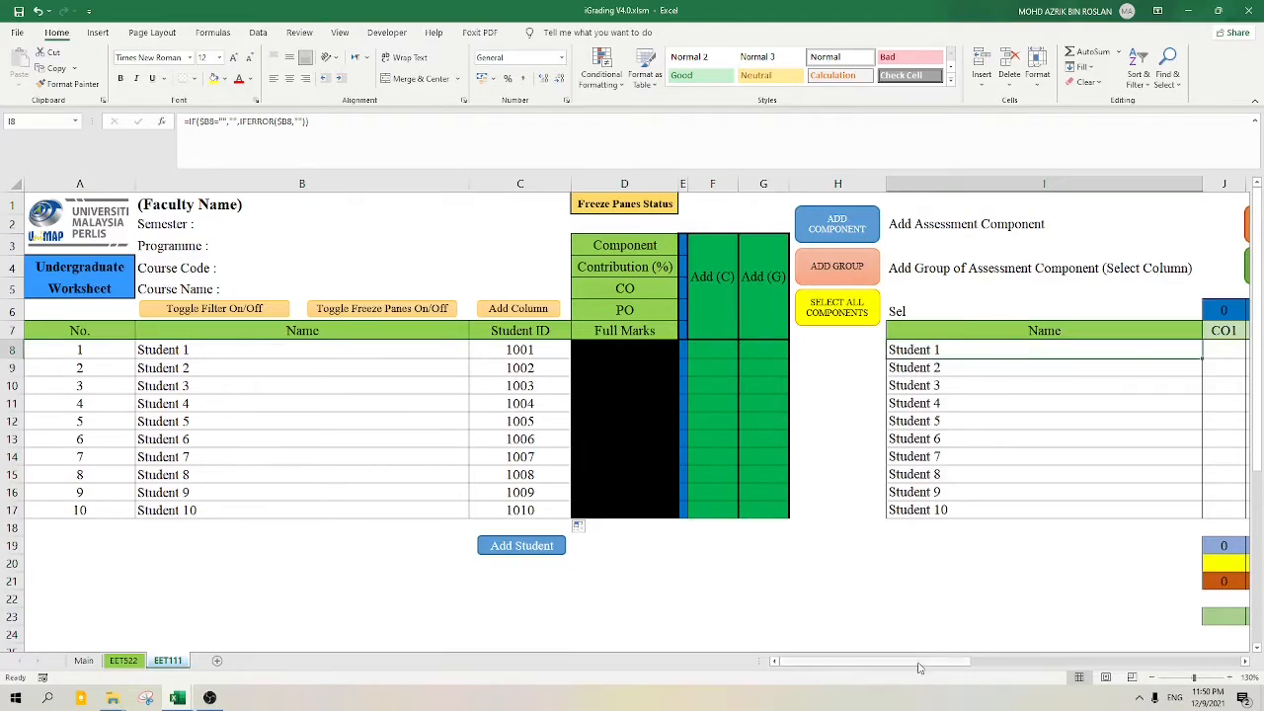
drag(923, 662, 943, 673)
click(671, 365)
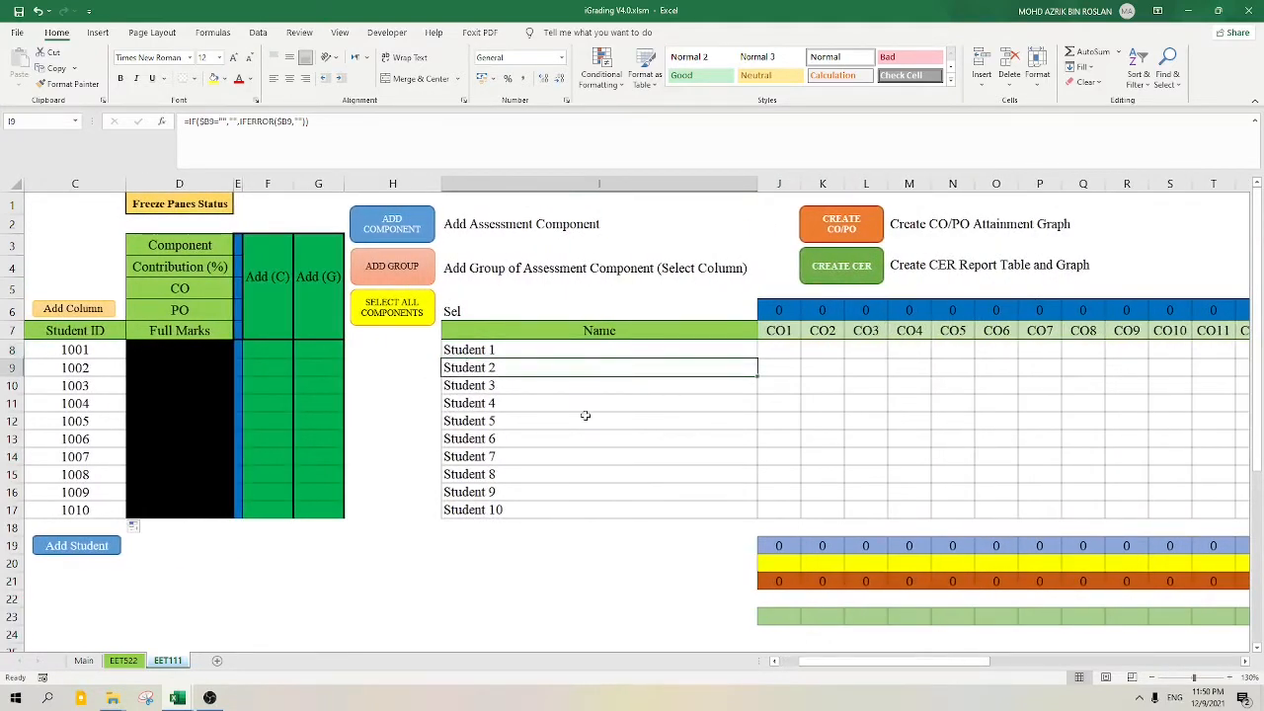
click(587, 418)
mouse_move(815, 661)
mouse_down()
mouse_move(943, 684)
mouse_move(833, 673)
mouse_up()
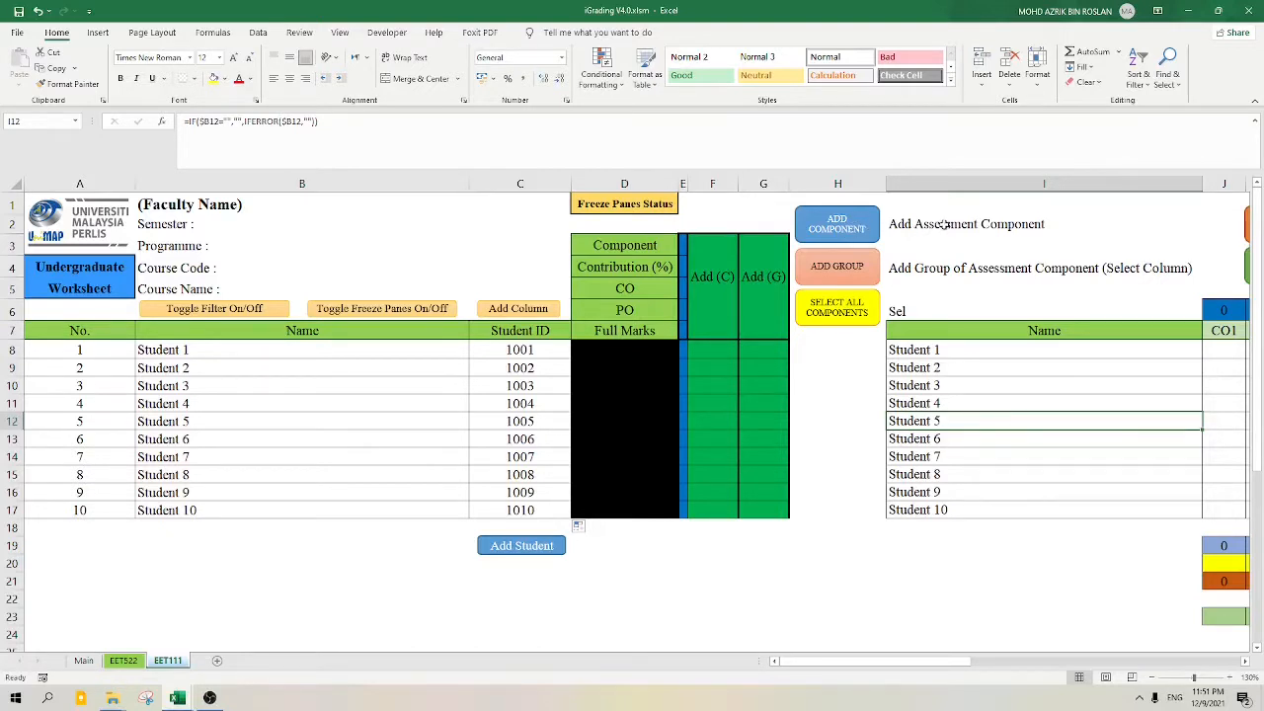
- Add an assessment component named Test 1 to the EET111 worksheet
click(836, 233)
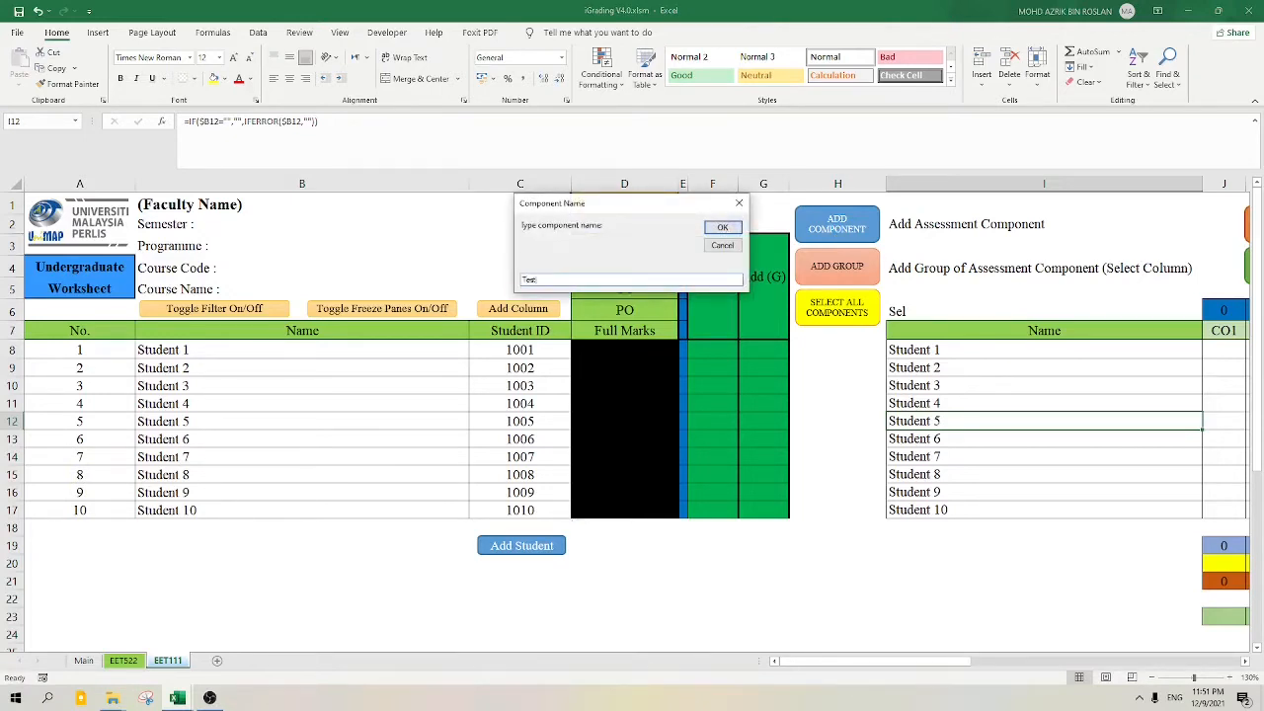
text(Test 1)
key(Return)
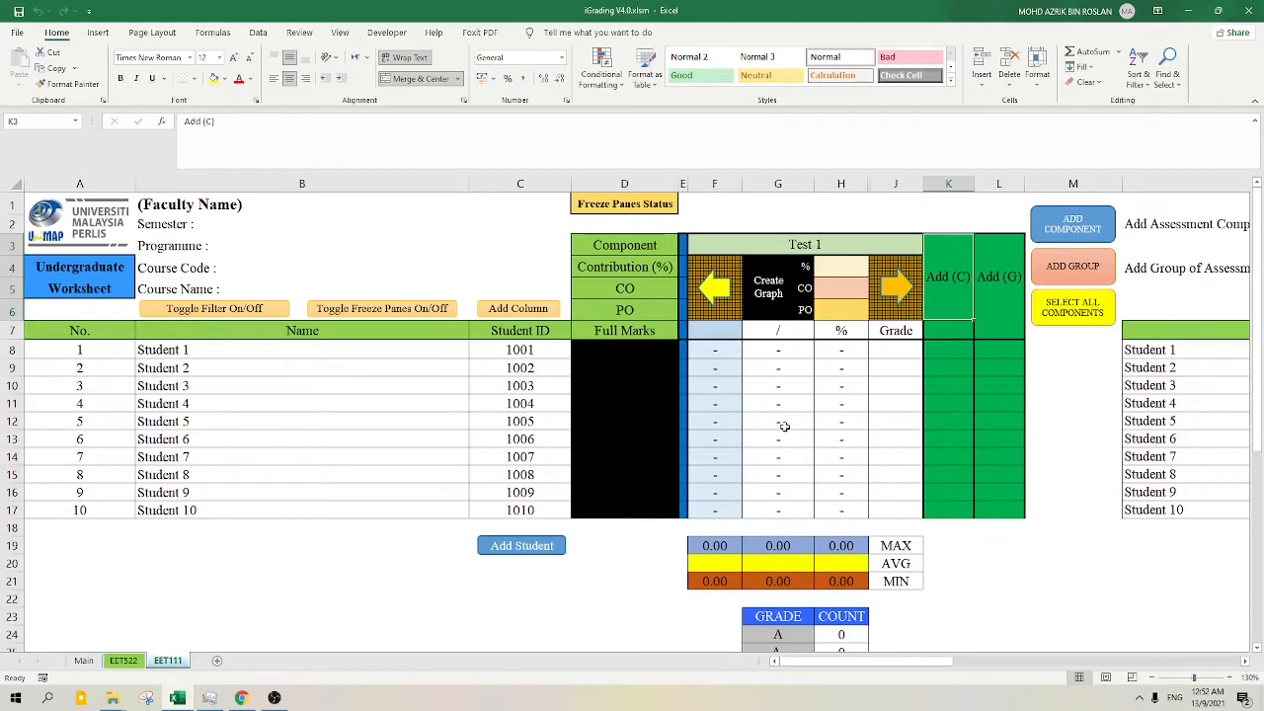
- Inspect the Test 1 component title in F3 by opening it for editing and selecting its text
click(832, 244)
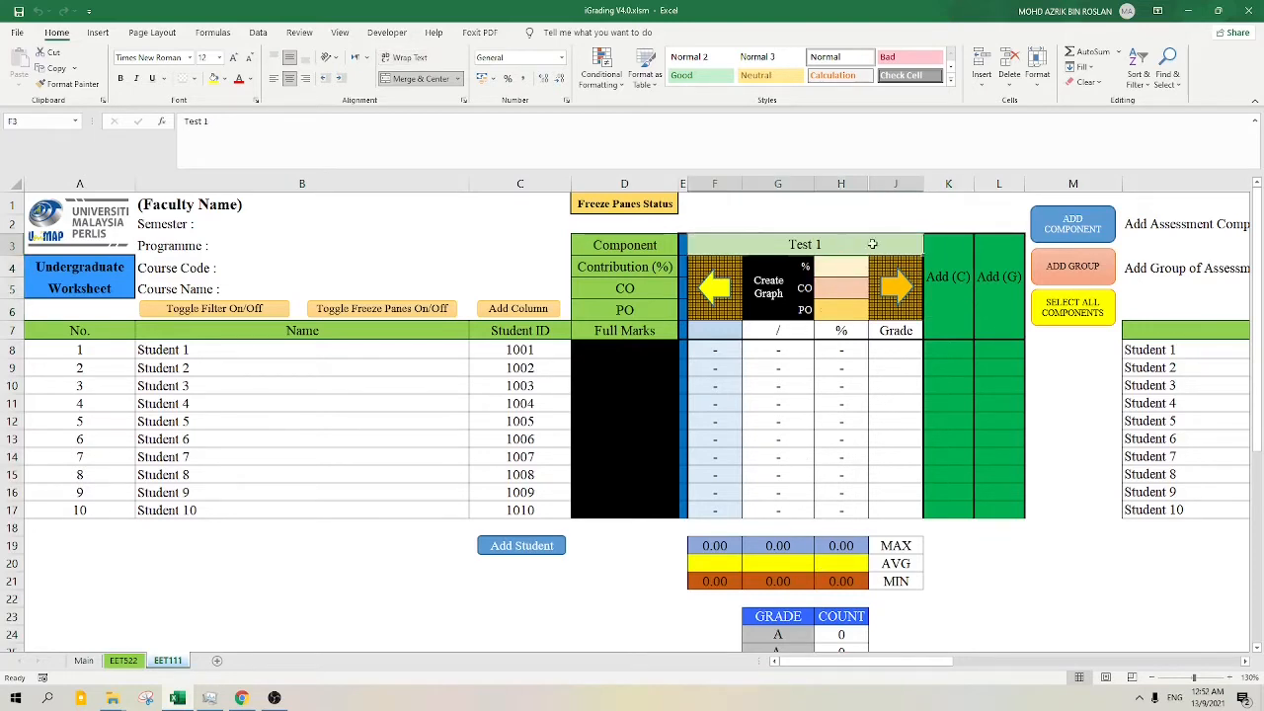
double_click(818, 244)
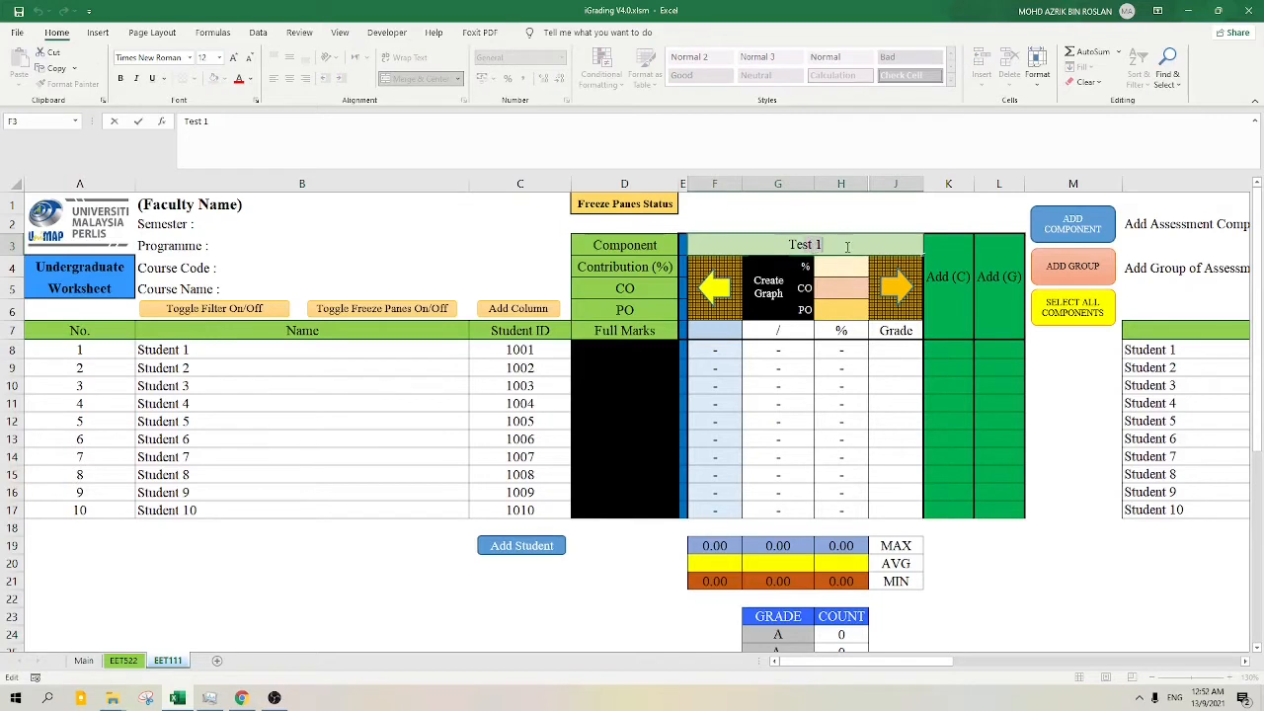
drag(833, 244, 787, 245)
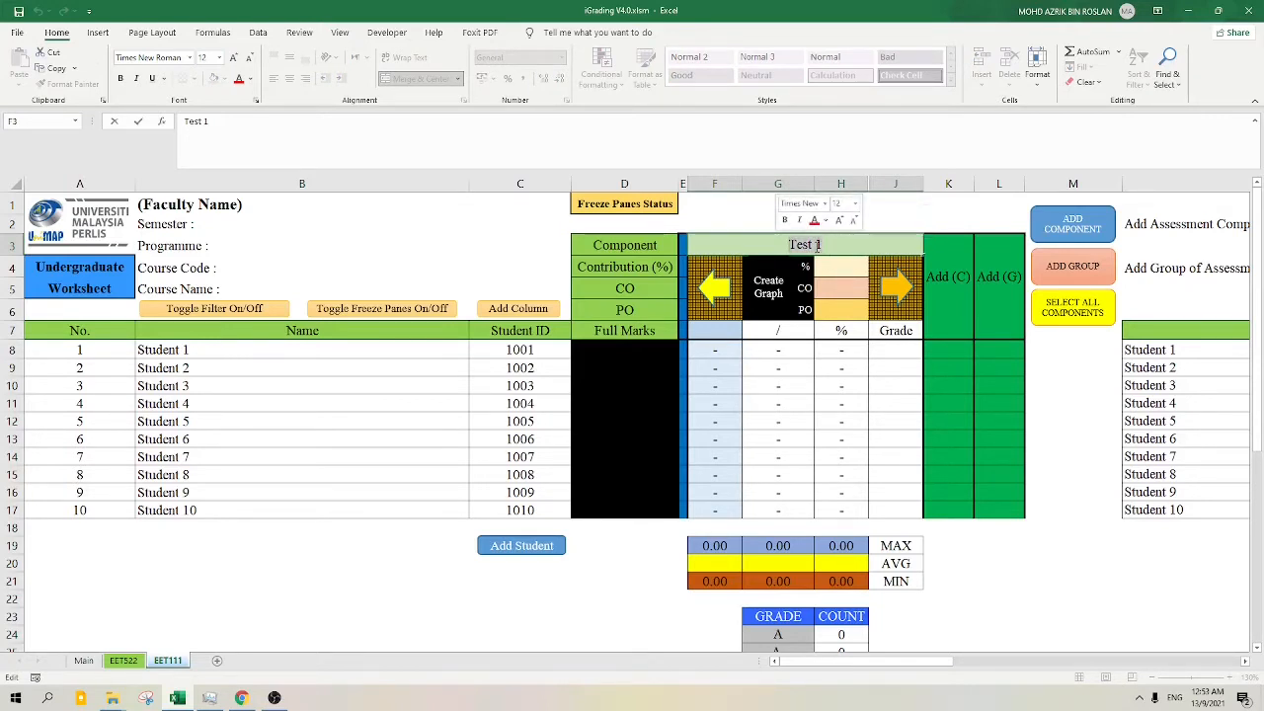
click(750, 361)
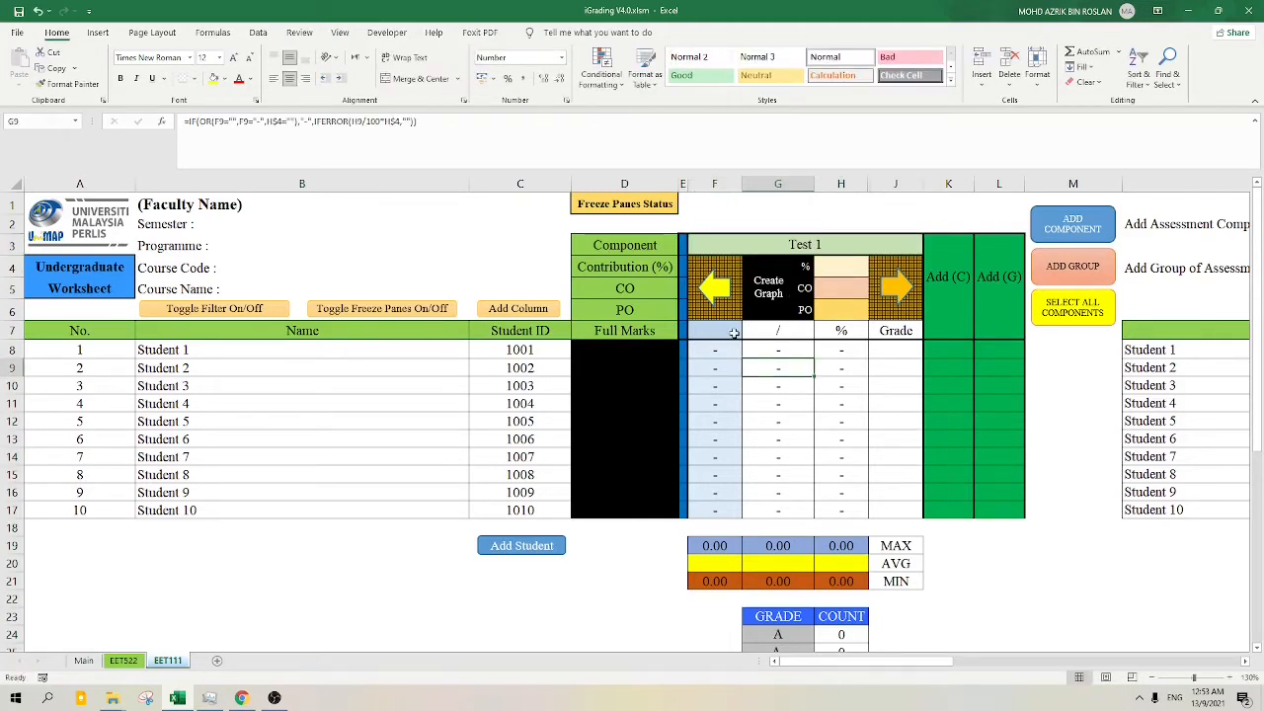
- Set the full marks for Test 1 to 20 in cell F7
click(732, 332)
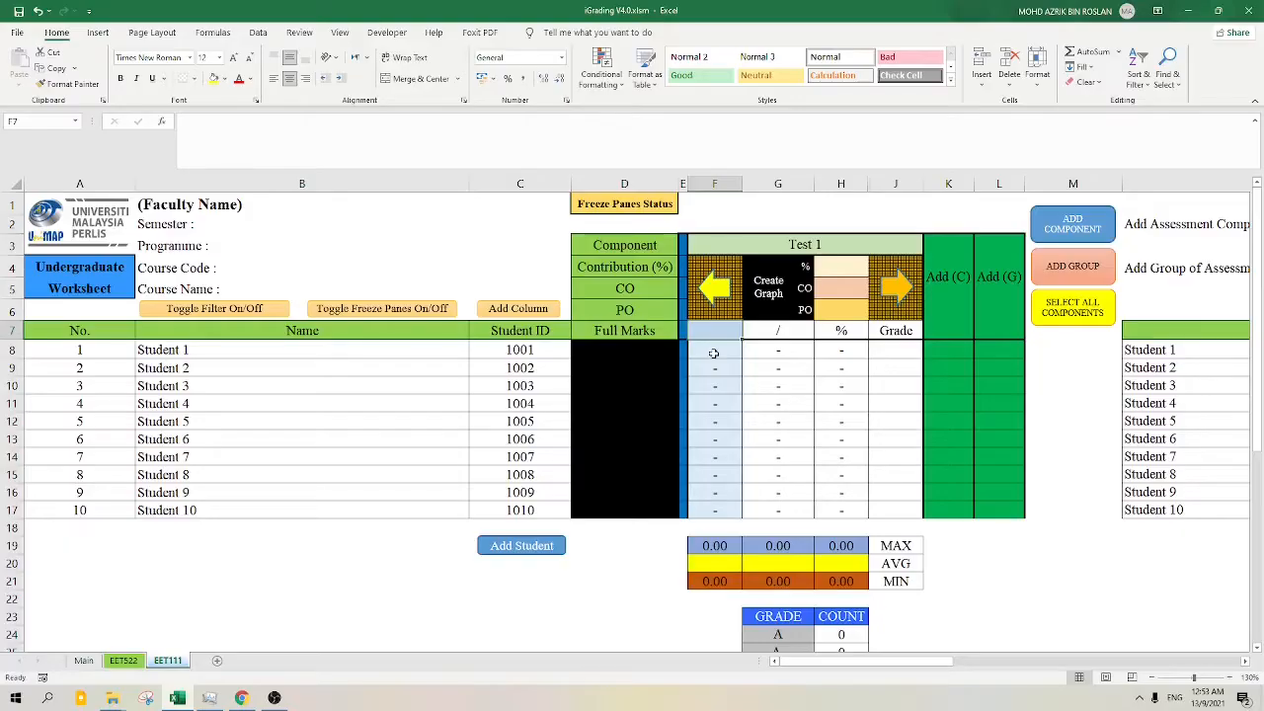
text(2)
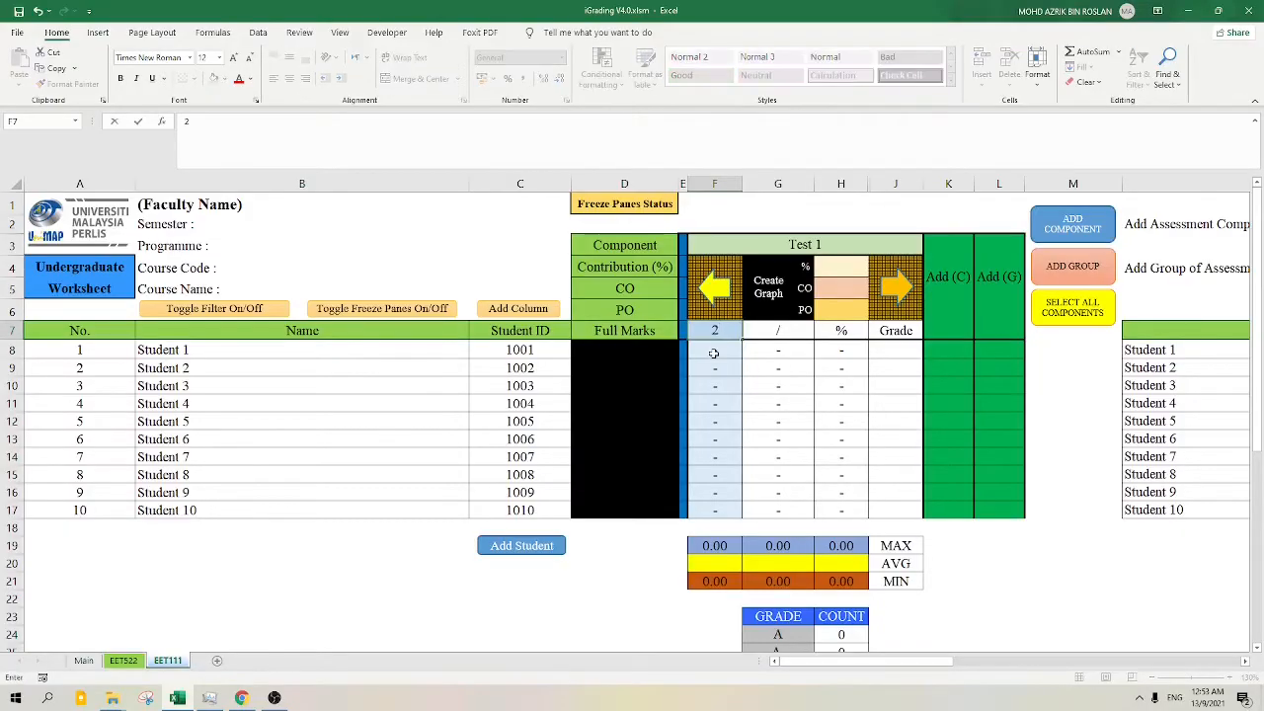
text(0)
key(Return)
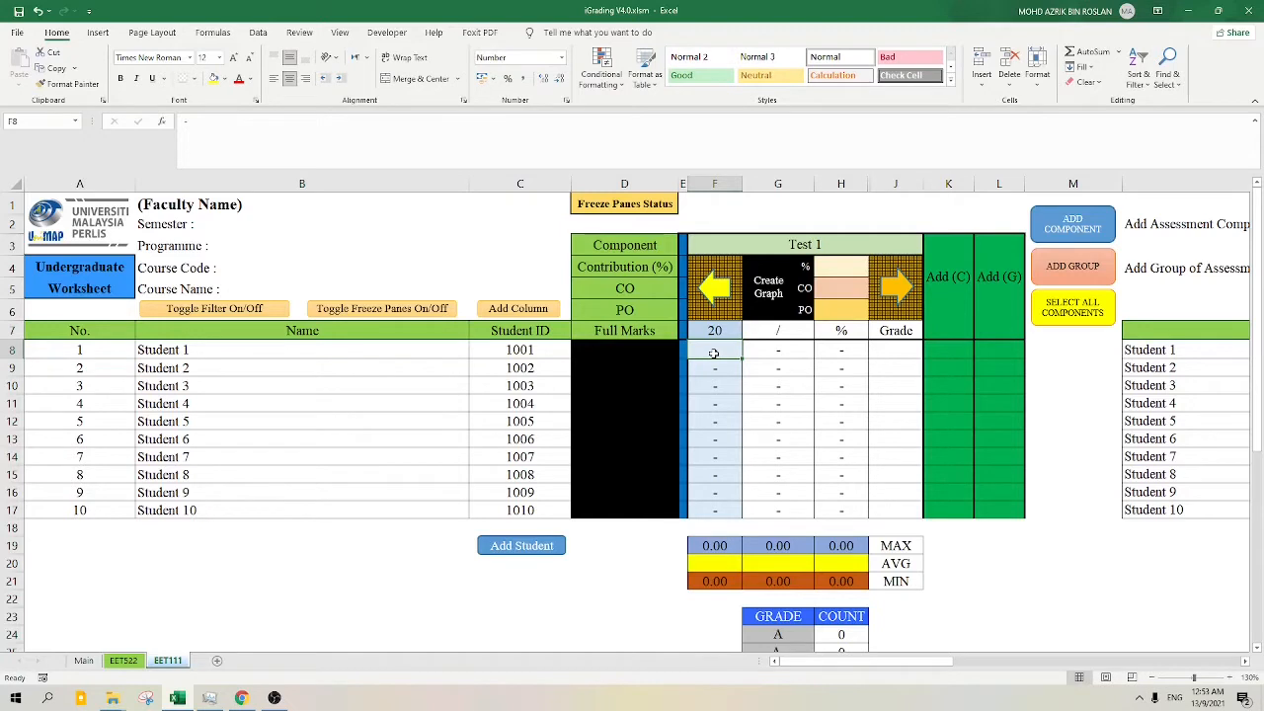
- Enter Test 1 marks of 18 and 16 for the first two students and extend the descending series from F8 to F17
drag(715, 352, 715, 510)
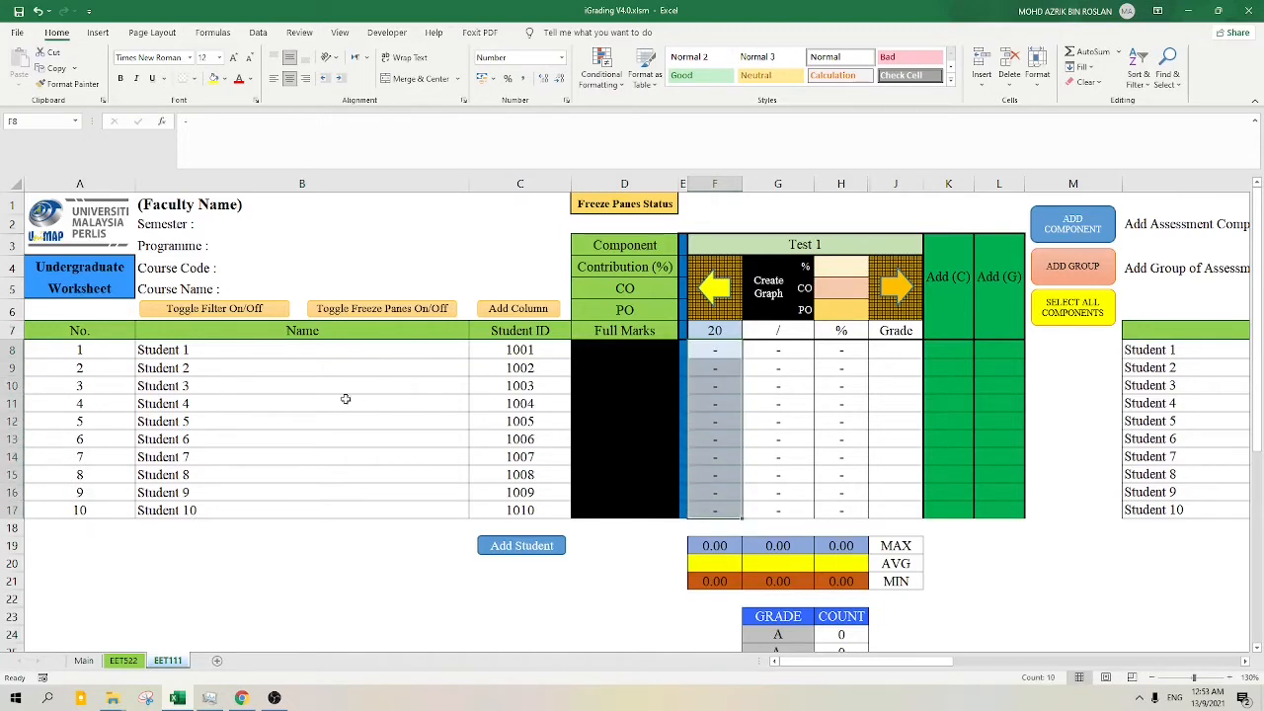
drag(163, 348, 731, 350)
click(731, 350)
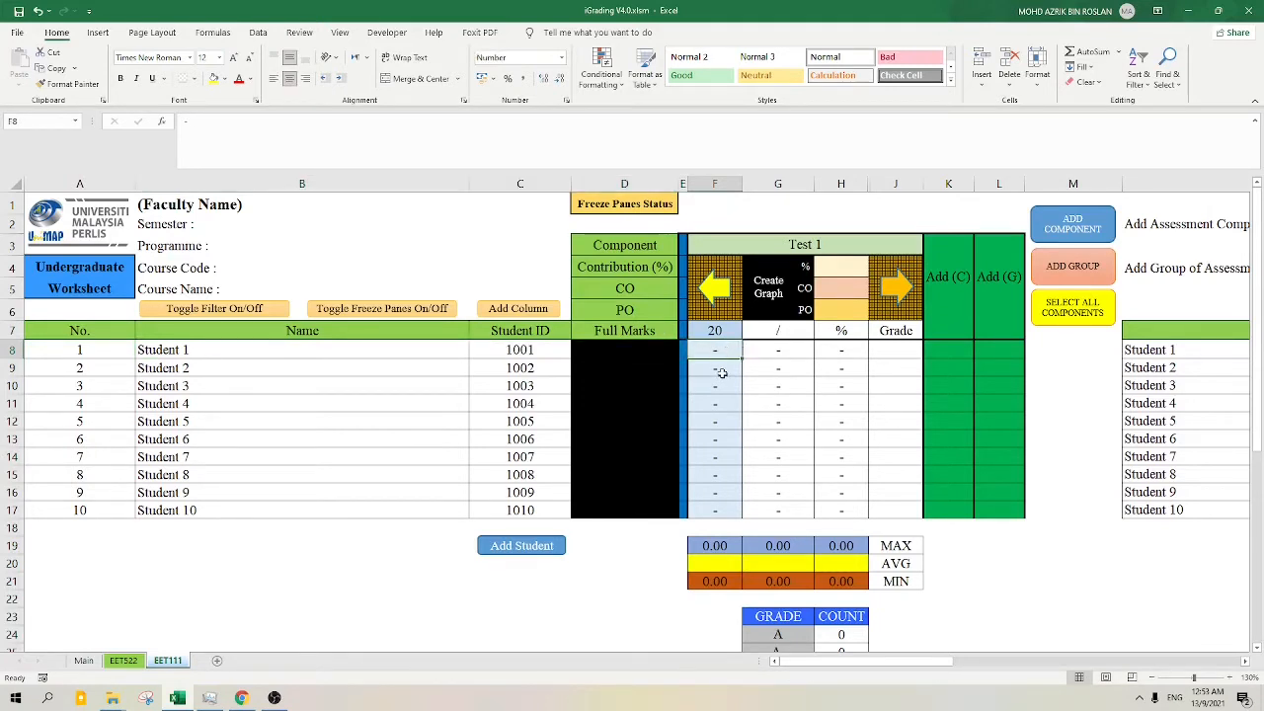
text(18)
key(Return)
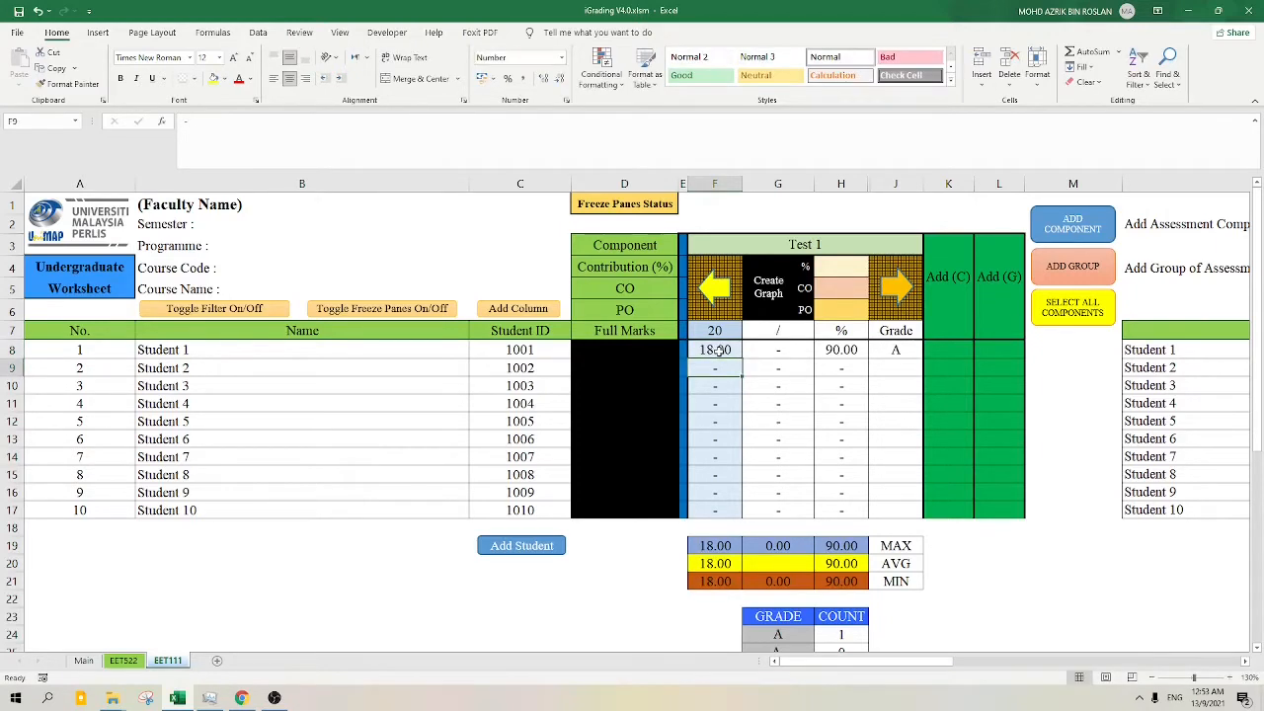
text(16)
key(Return)
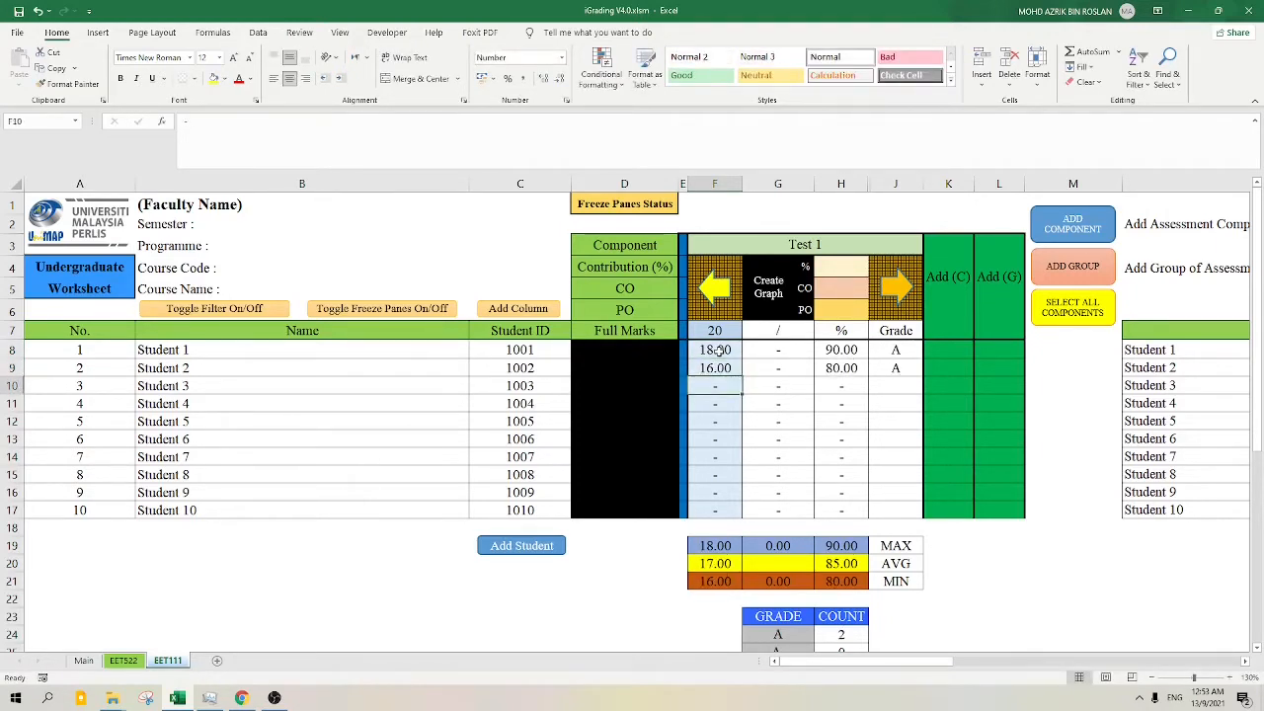
drag(718, 350, 735, 522)
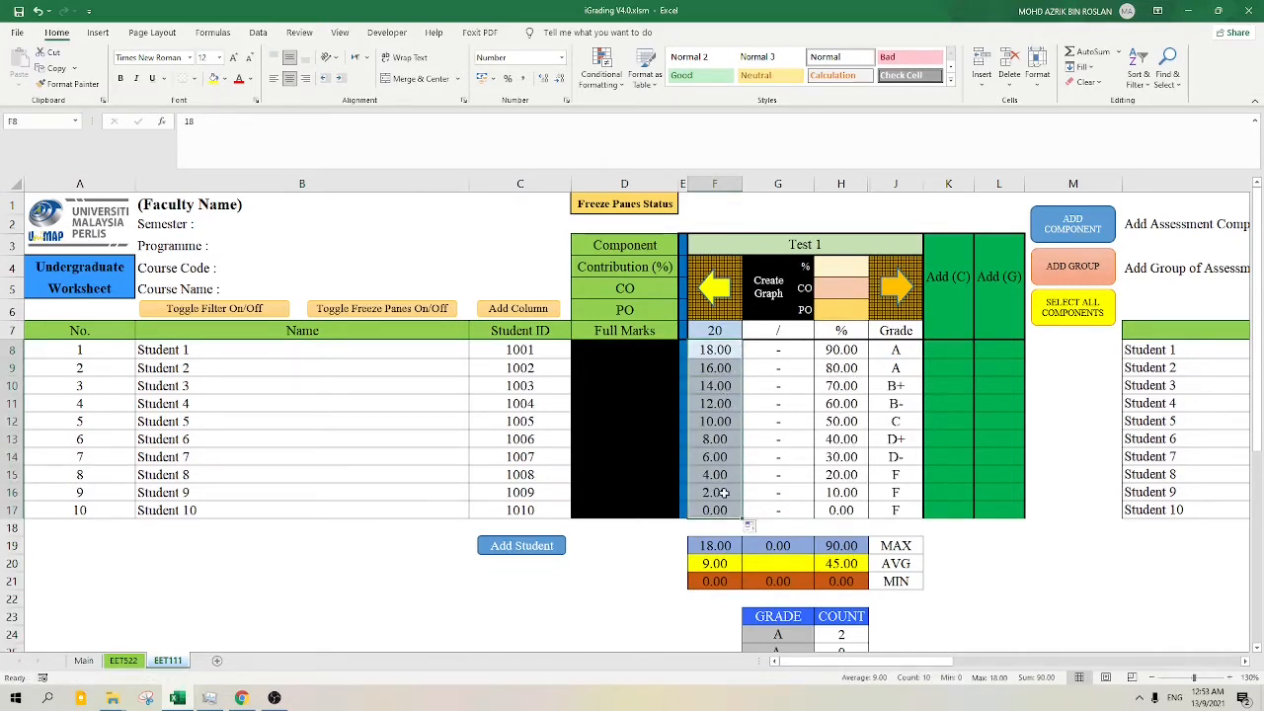
- Examine the calculated percentages in H8:H17 against the Test 1 marks in column F and the full marks in F7
click(860, 350)
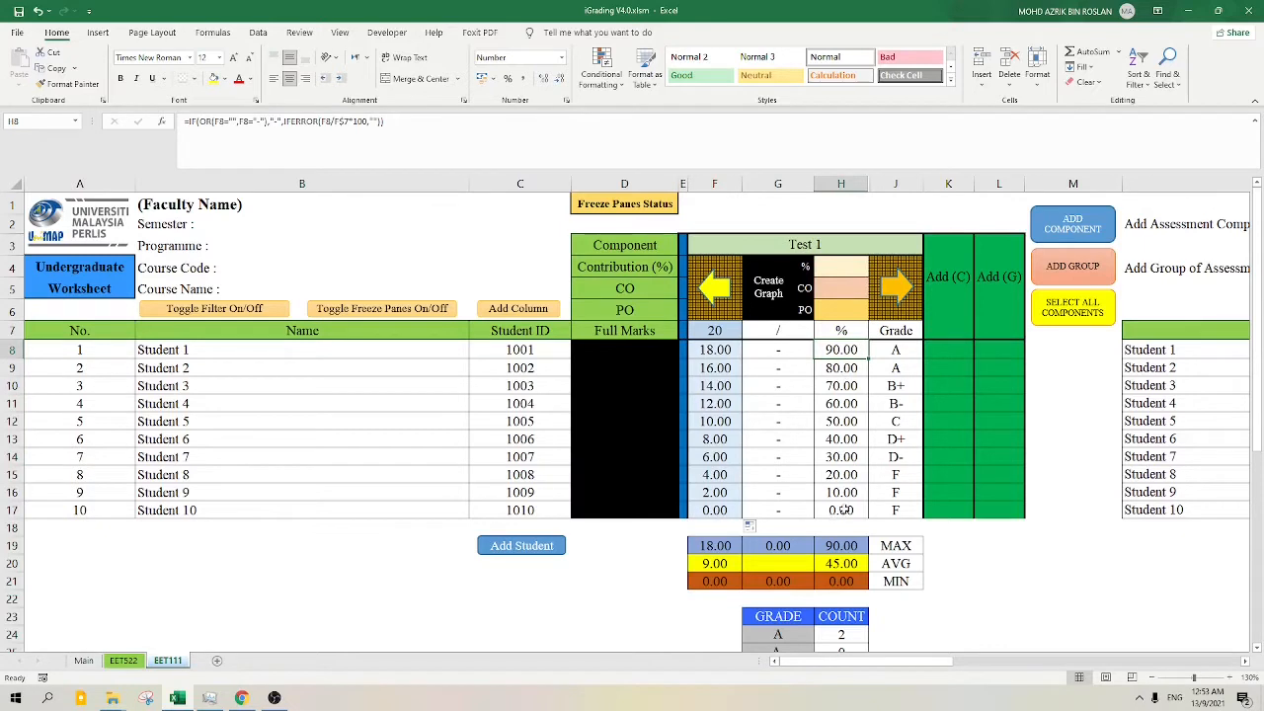
drag(845, 510, 840, 350)
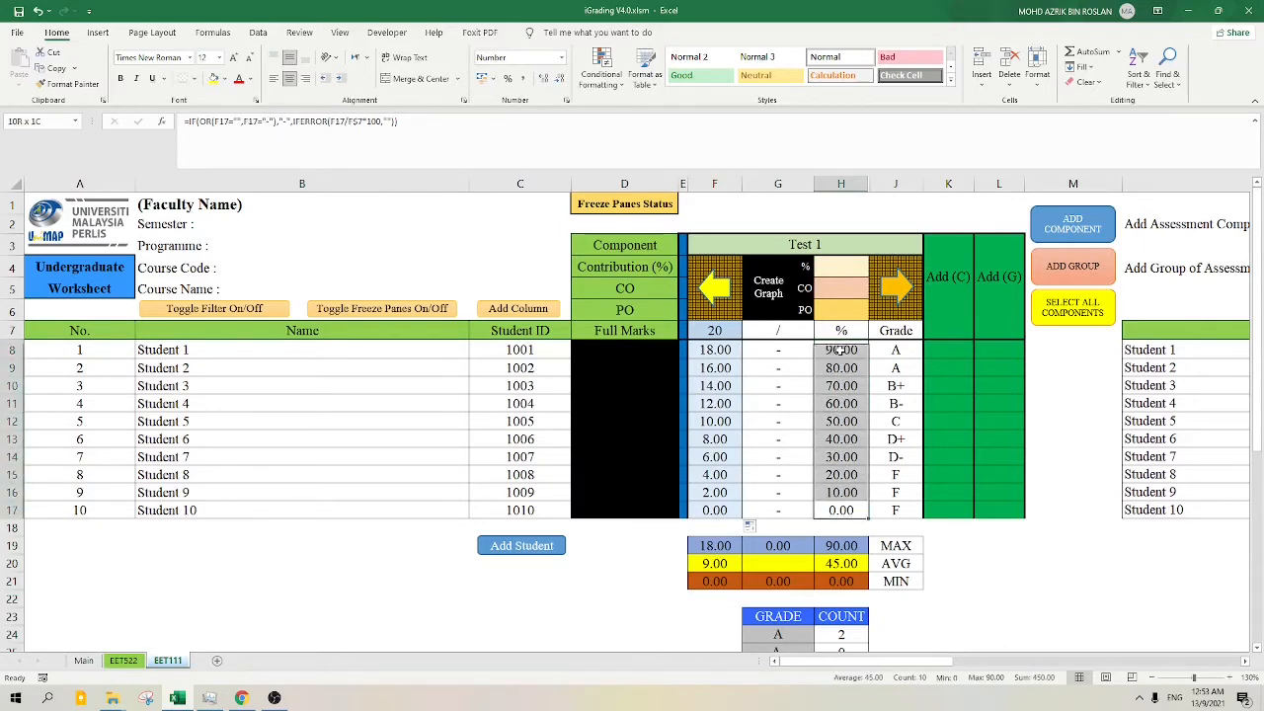
click(717, 353)
click(729, 329)
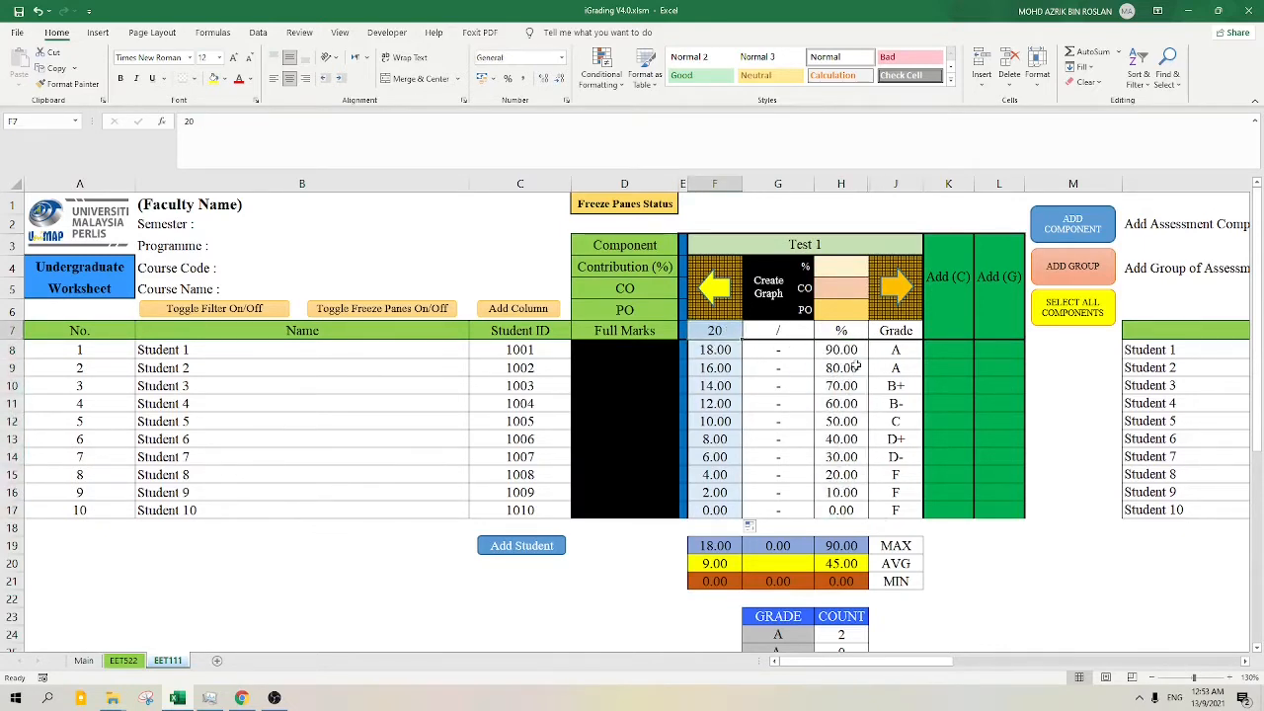
- Set the Test 1 contribution to 10 percent in H4 and check the weighted marks in G8:G17
click(855, 351)
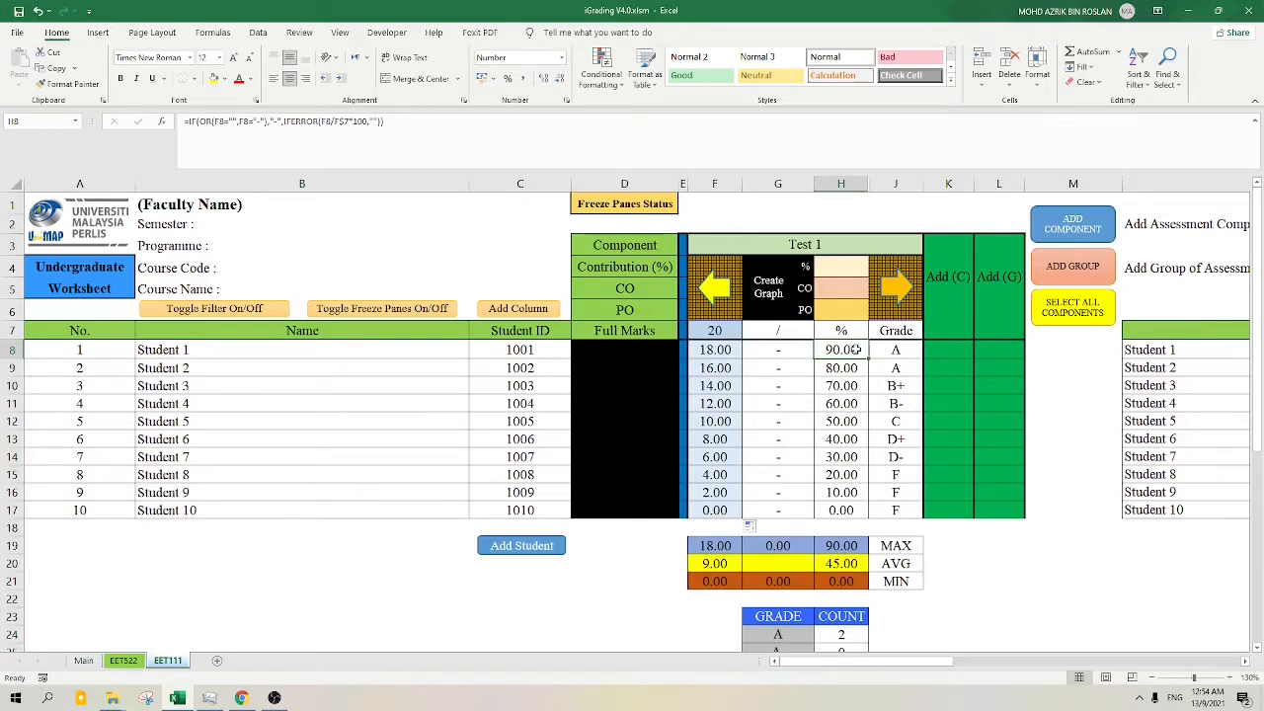
scroll(860, 355, down, 2)
scroll(862, 356, up, 2)
drag(790, 332, 780, 509)
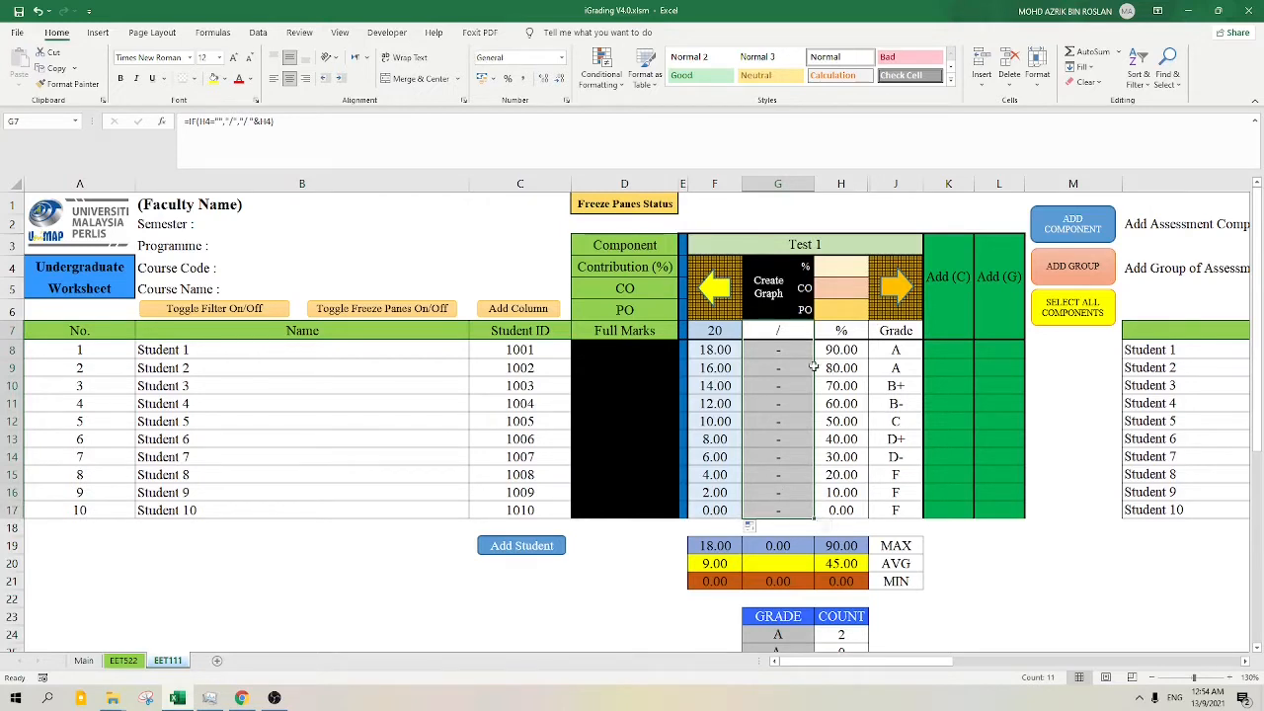
click(846, 262)
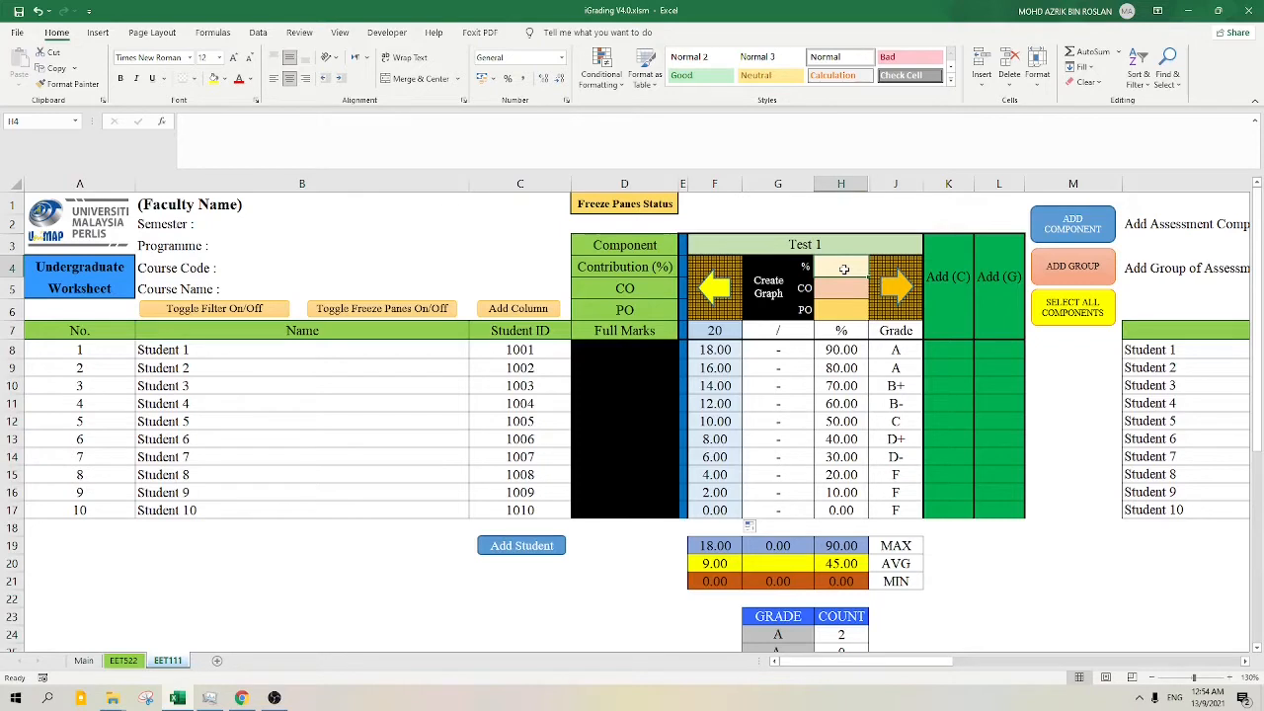
text(10)
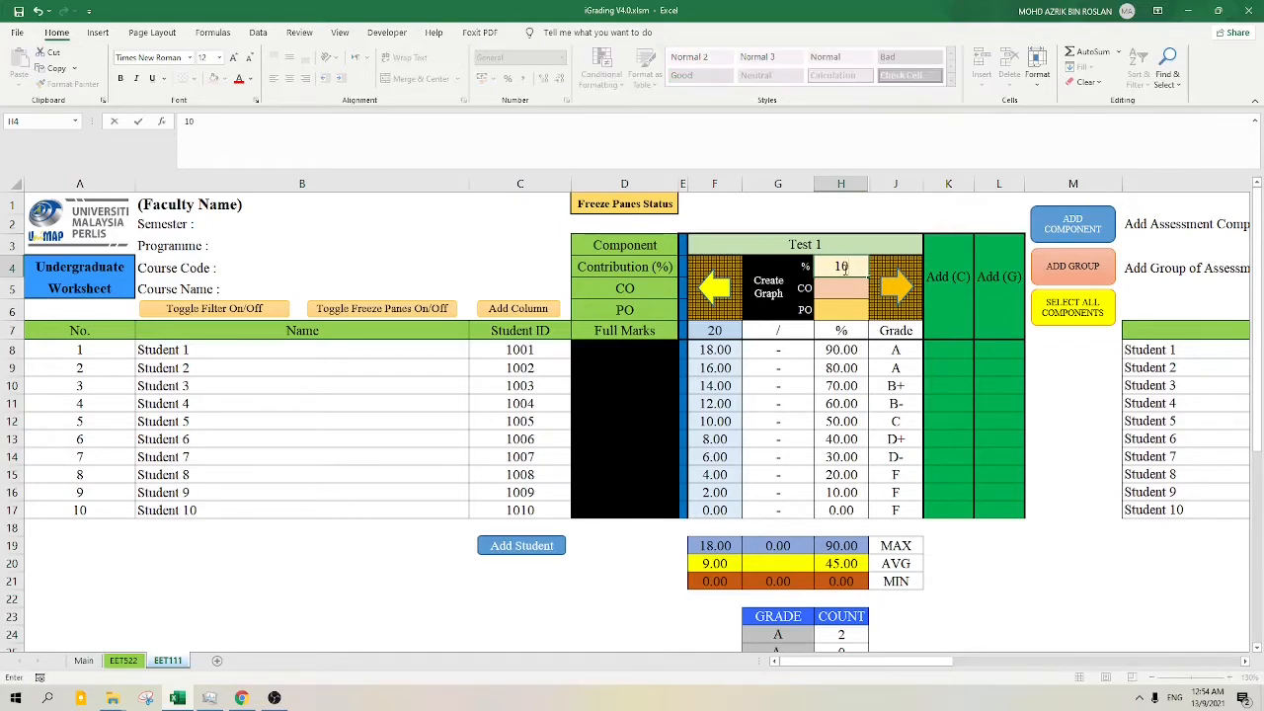
key(Return)
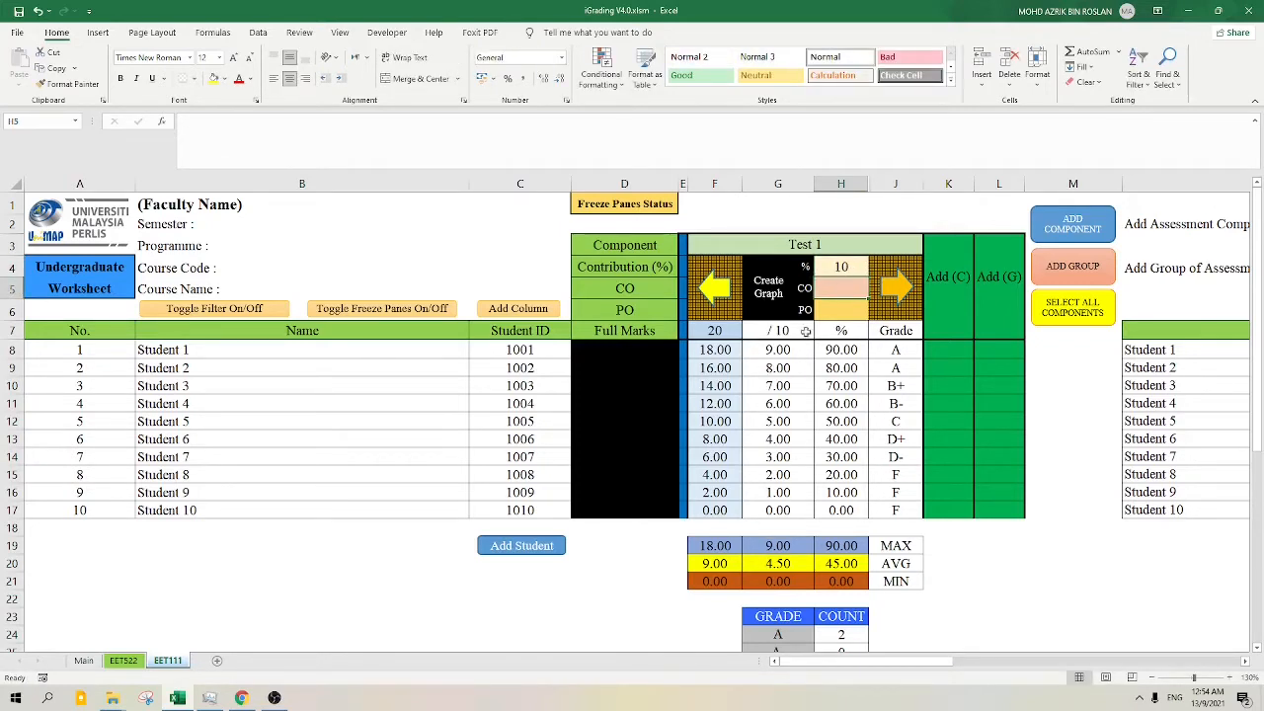
drag(776, 354, 785, 510)
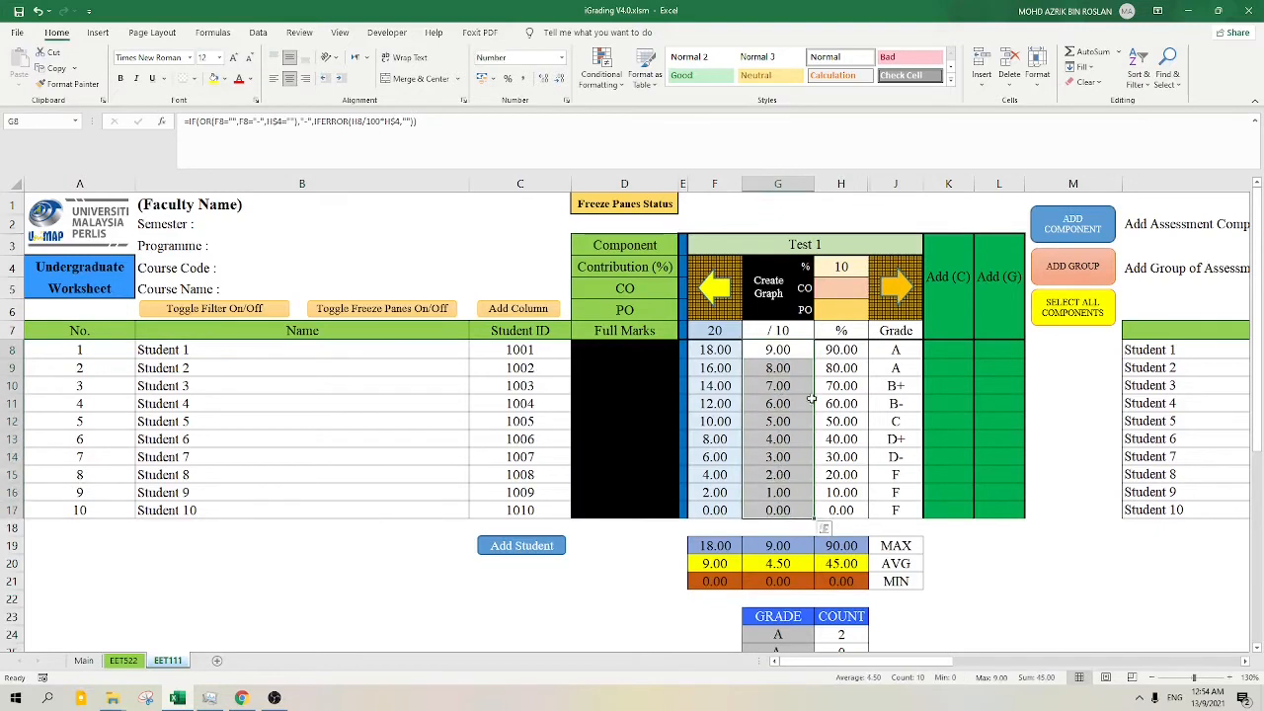
drag(790, 334, 785, 511)
click(856, 270)
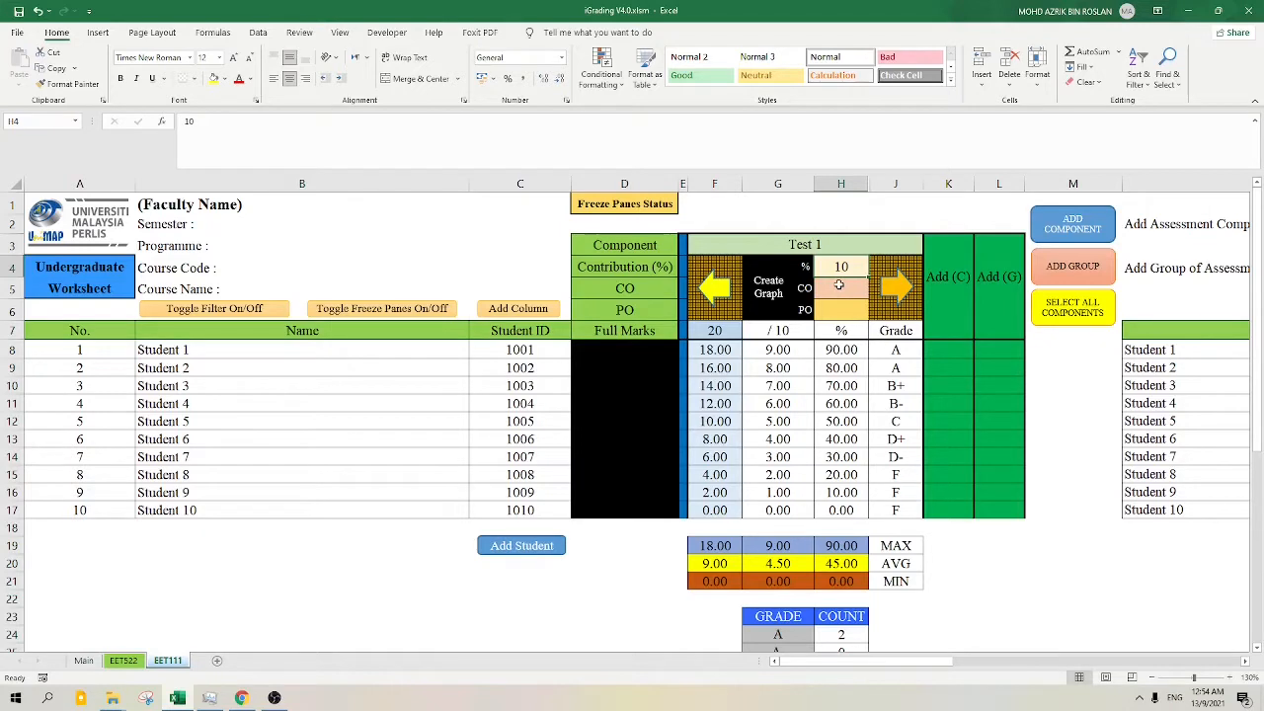
- Assign Test 1 to CO 1 in H5 and compare the percentages in H8:H17 with the CO1 results in O8:O17
click(839, 286)
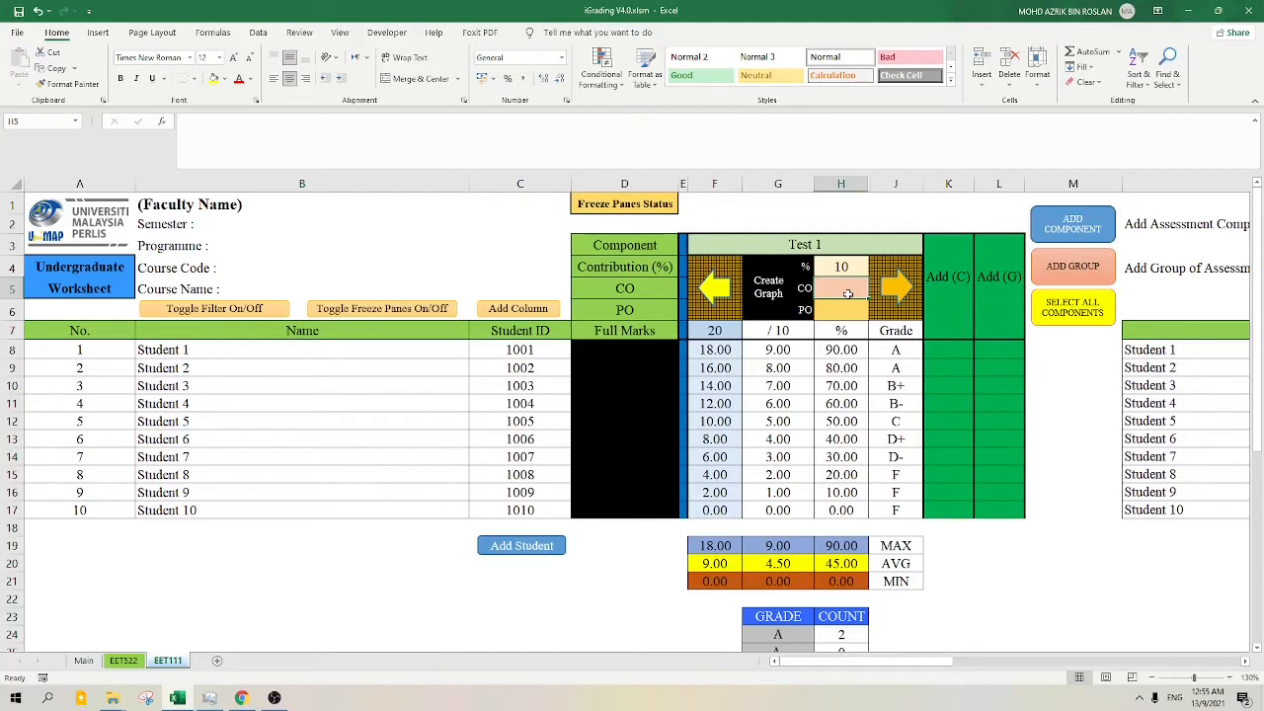
click(835, 308)
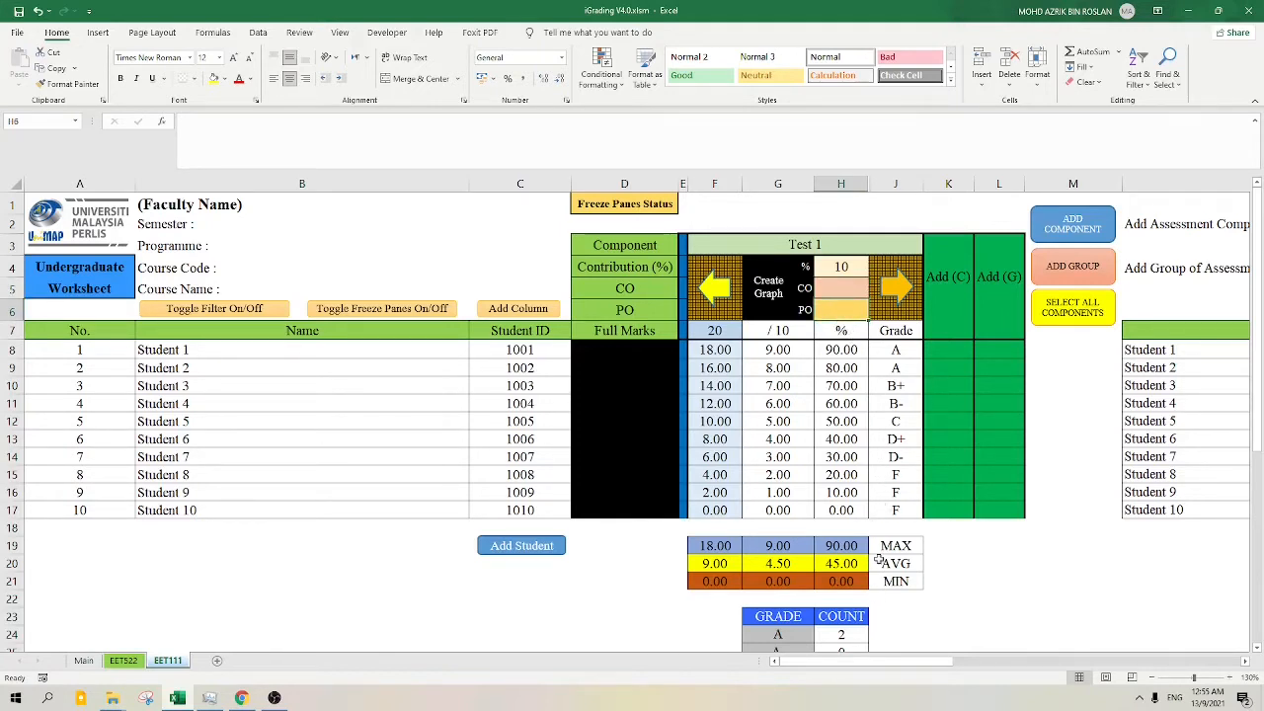
click(847, 286)
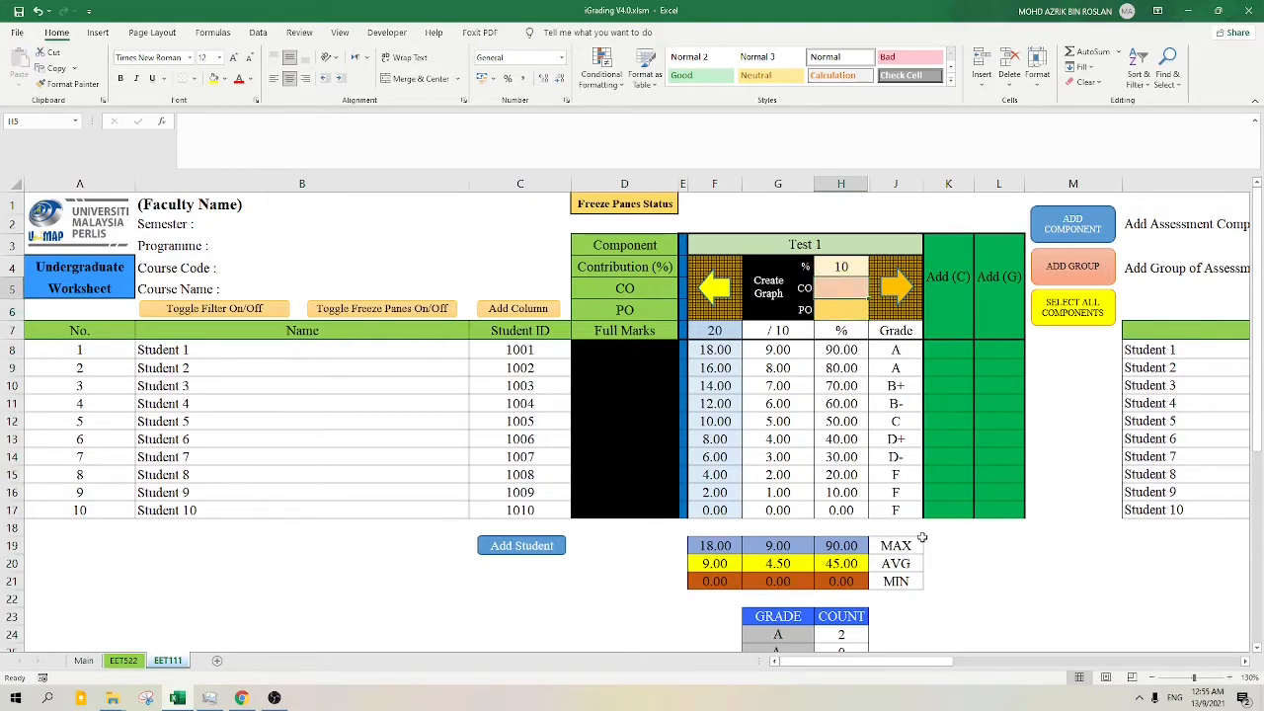
text(1)
click(857, 383)
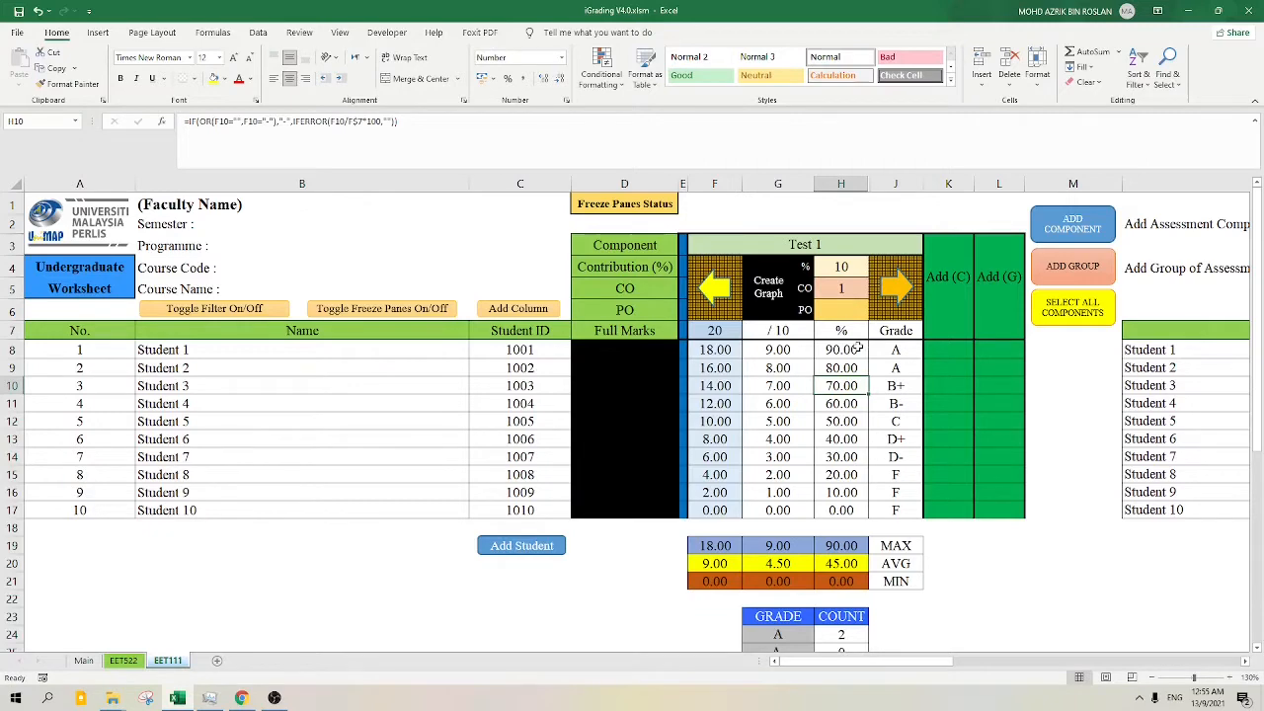
drag(859, 347, 861, 512)
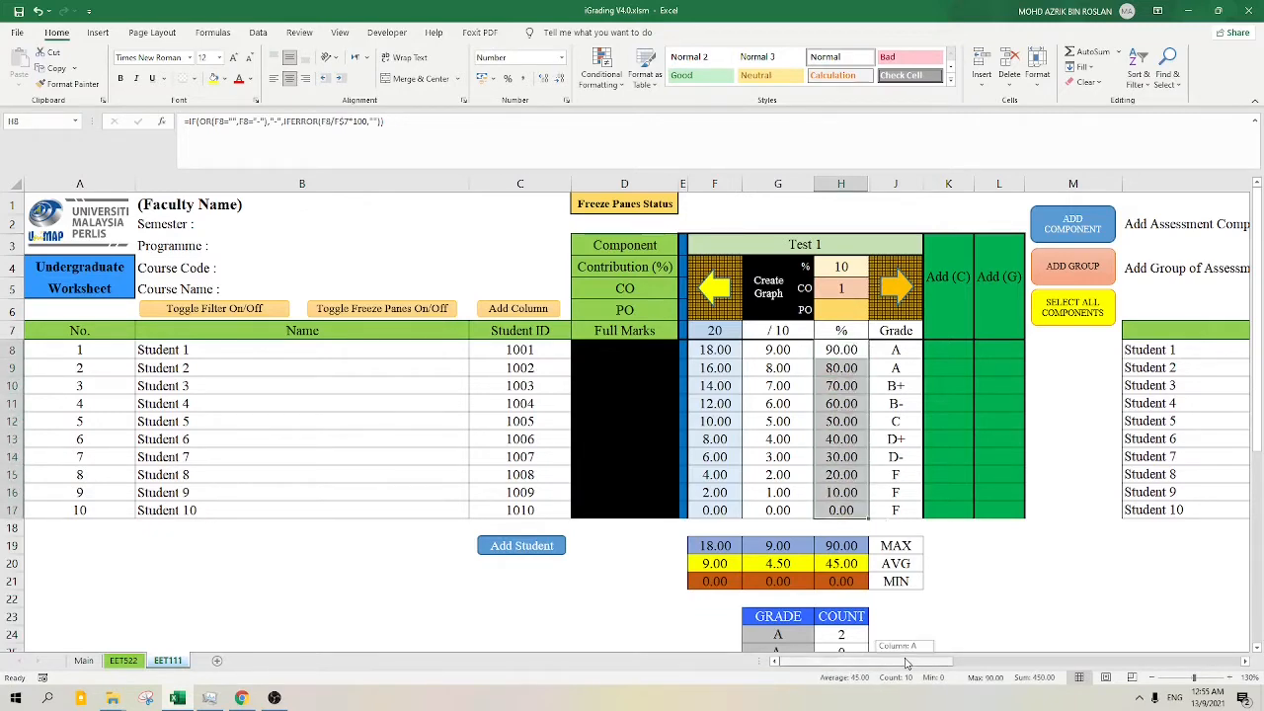
drag(906, 661, 924, 660)
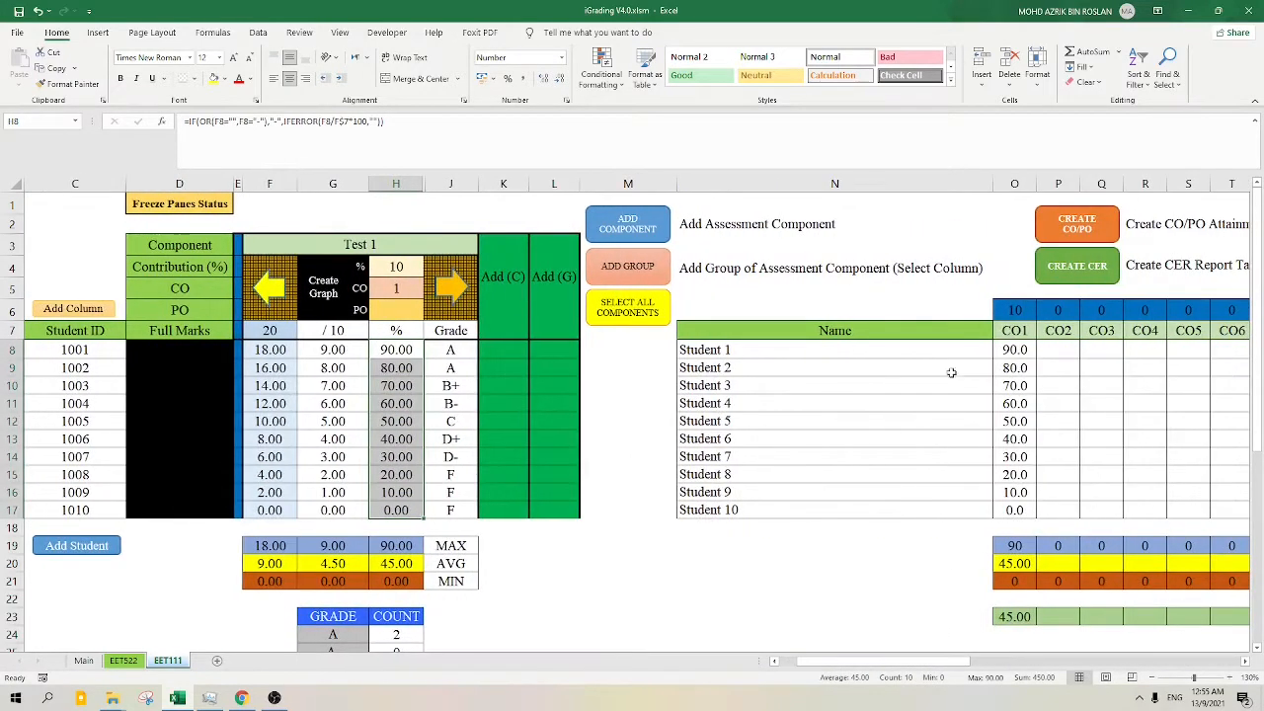
drag(1015, 348, 1012, 508)
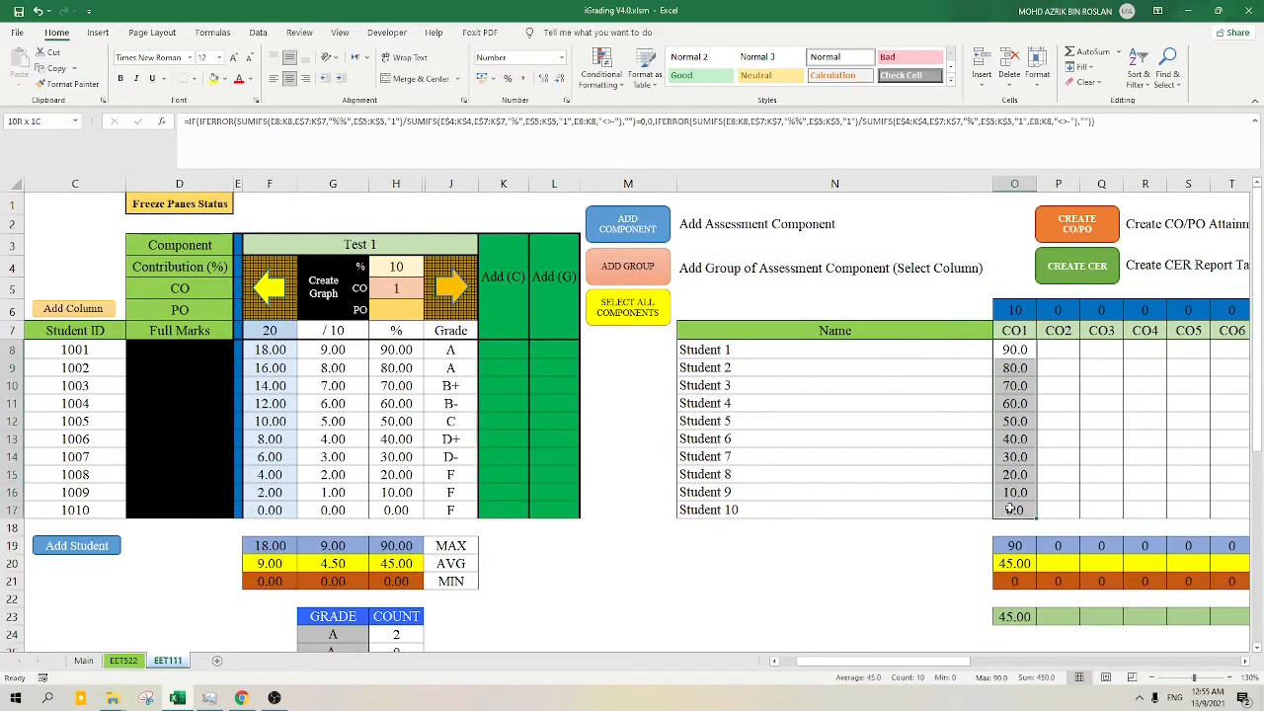
- Change the Test 1 CO number in H5 to 2 and check the CO2 results in P8:P17
click(407, 292)
text(2)
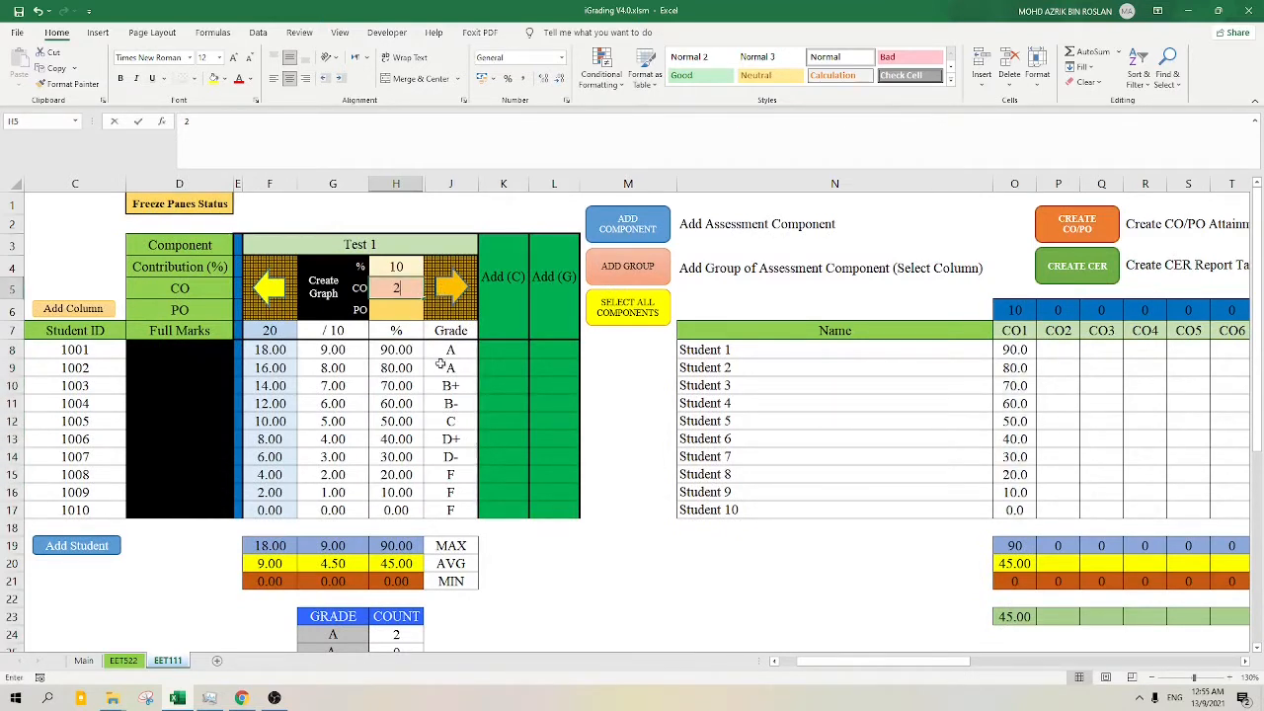
click(853, 451)
drag(1053, 350, 1055, 511)
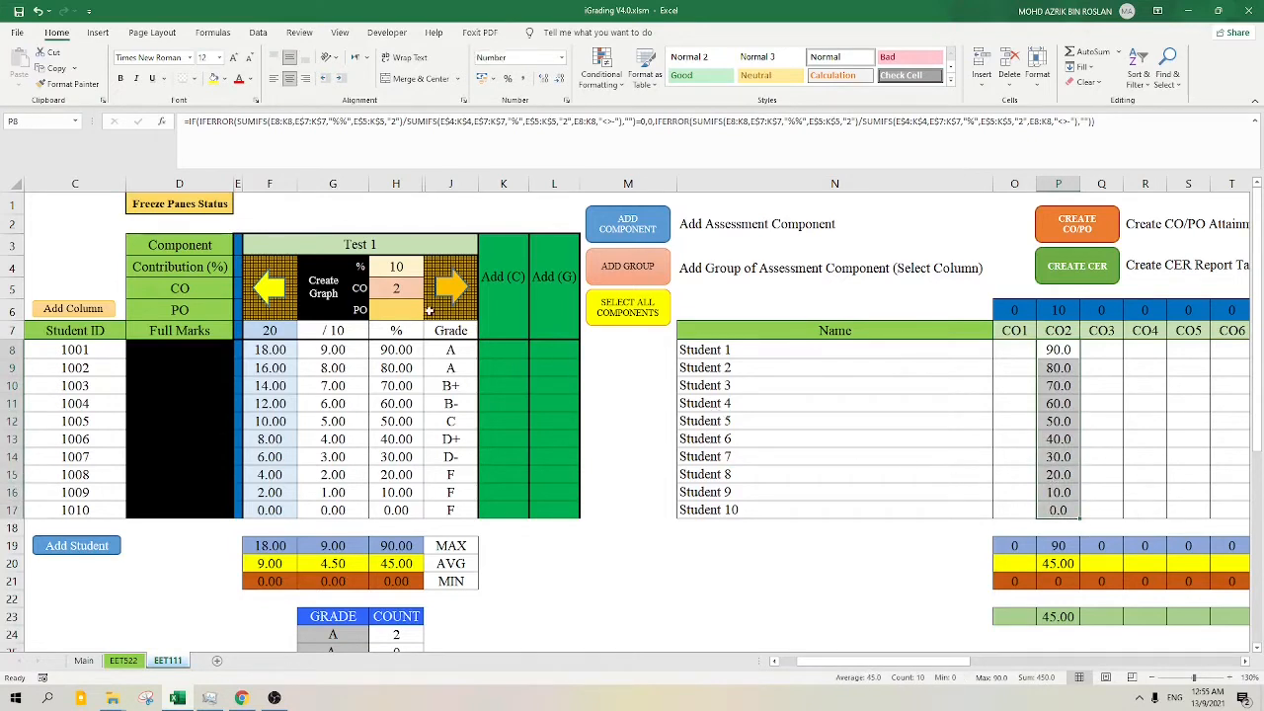
- Assign Test 1 to PO 1 in H6 and check the PO1 results in AB8:AB17
click(413, 311)
text(1)
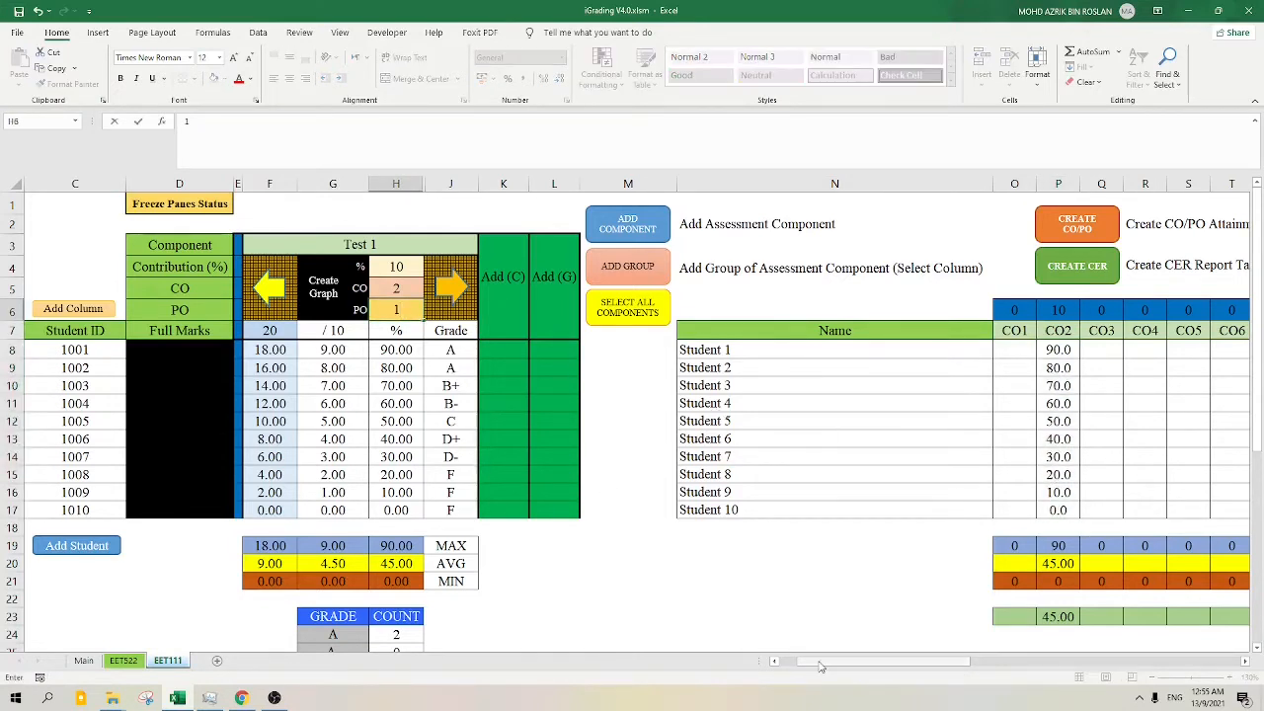
click(731, 583)
drag(920, 666, 1012, 667)
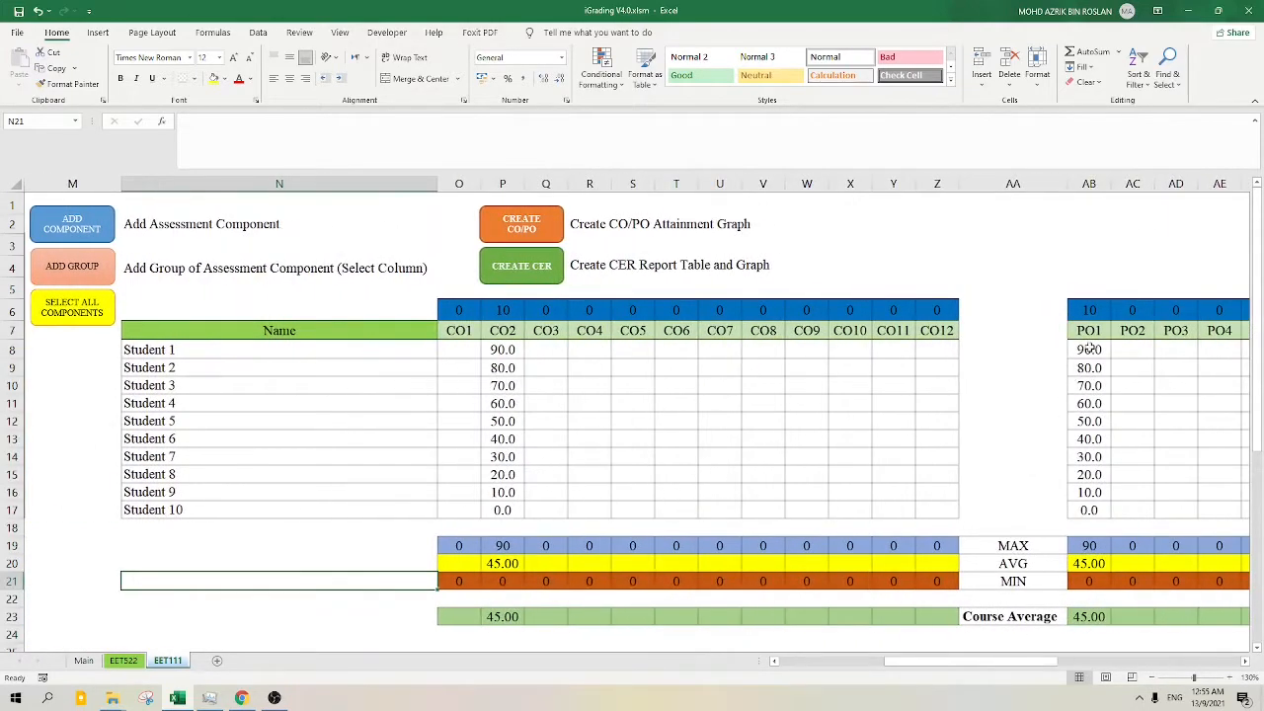
drag(1089, 350, 1093, 512)
- Change the Test 1 PO number in H6 to 6
drag(916, 663, 844, 667)
click(194, 310)
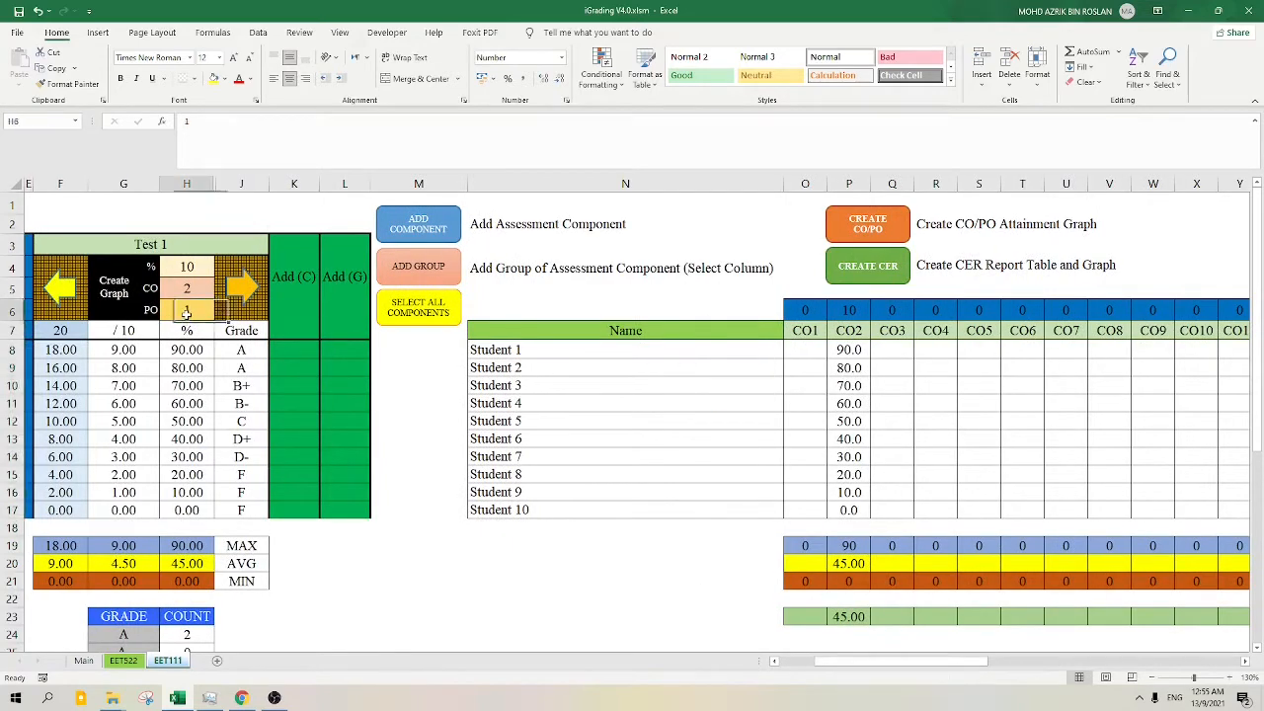
text(6)
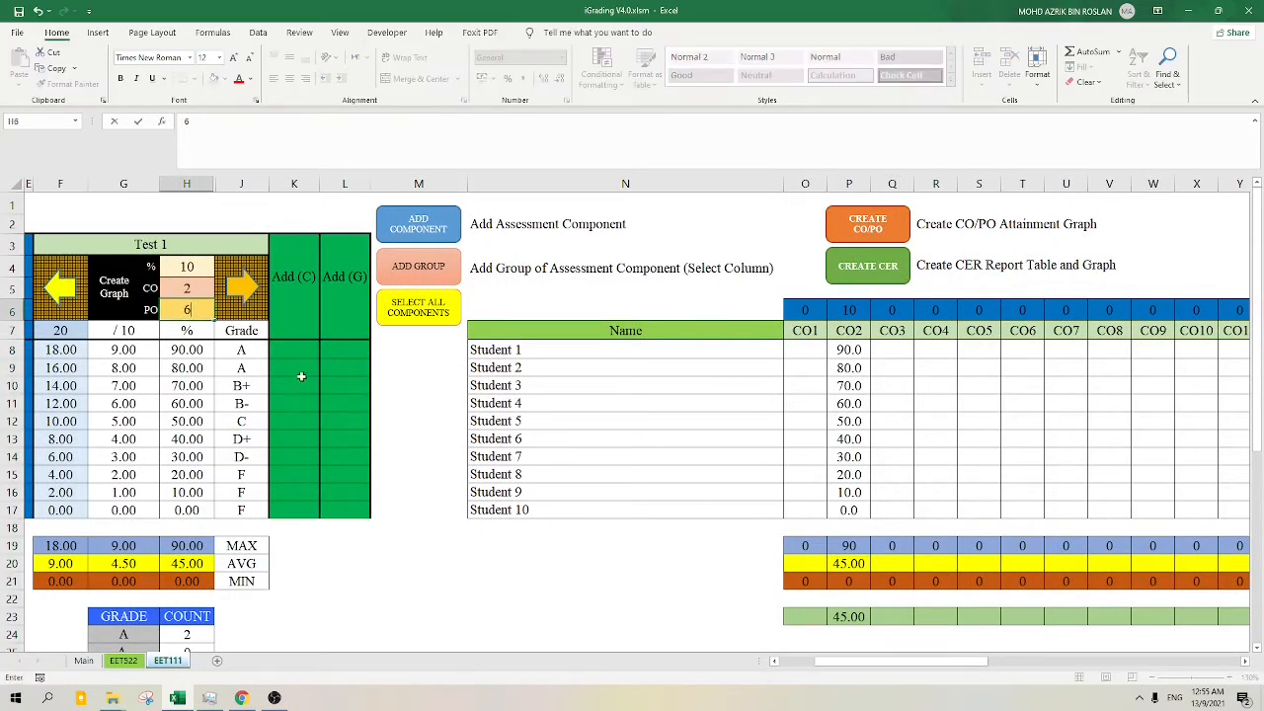
click(301, 372)
- Clear Student 1's Test 1 mark in F8 and inspect the effect on row 8 and the average and maximum in H20 and H19
mouse_move(846, 664)
mouse_down()
mouse_move(976, 663)
mouse_move(843, 667)
mouse_up()
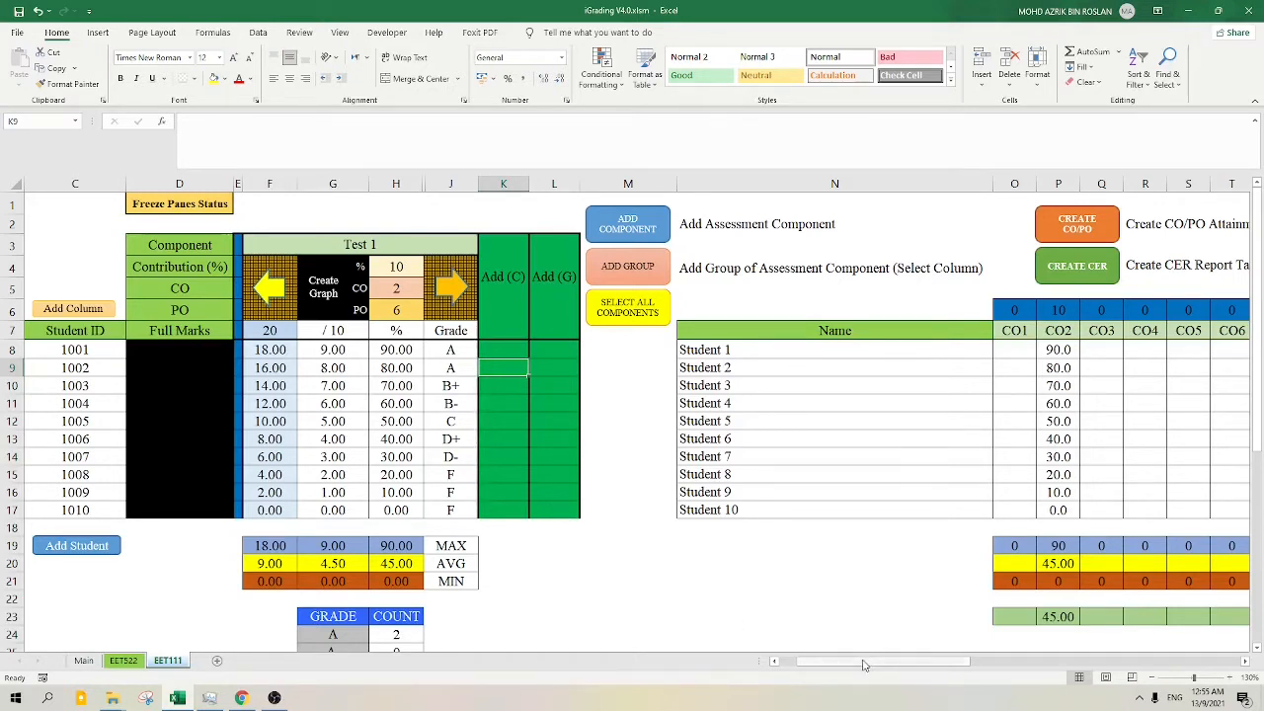
drag(879, 661, 859, 661)
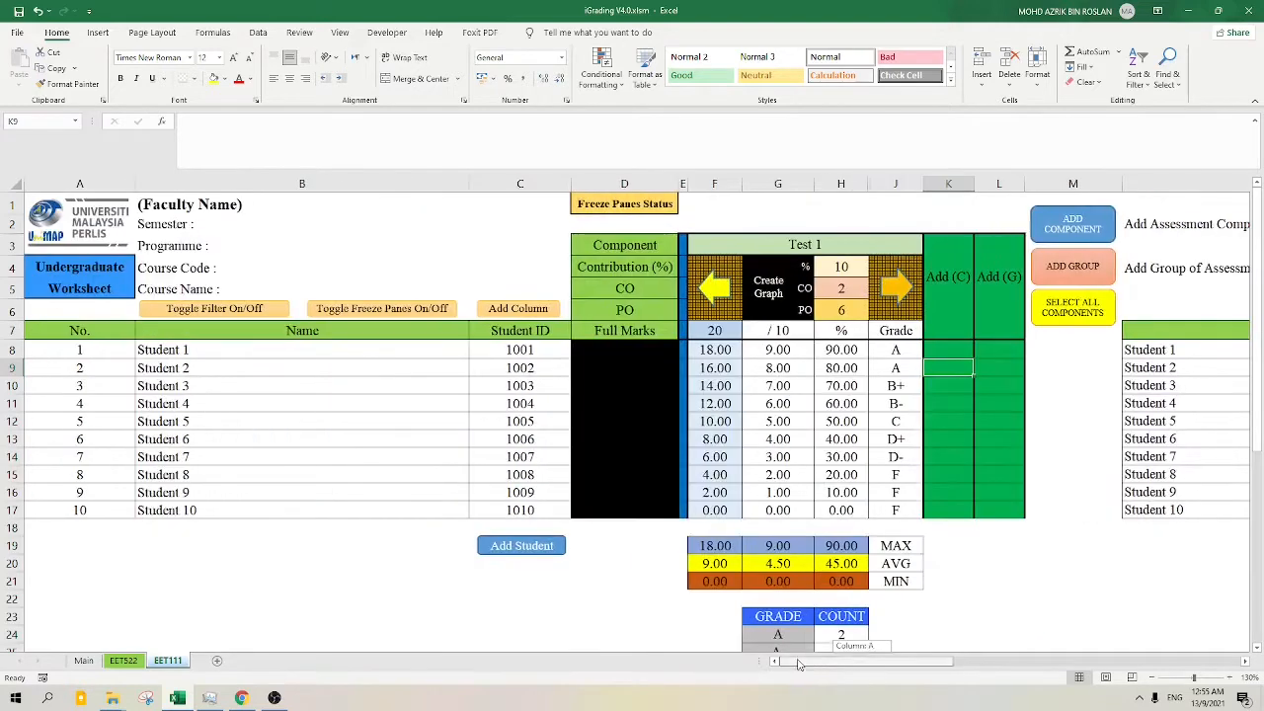
click(705, 352)
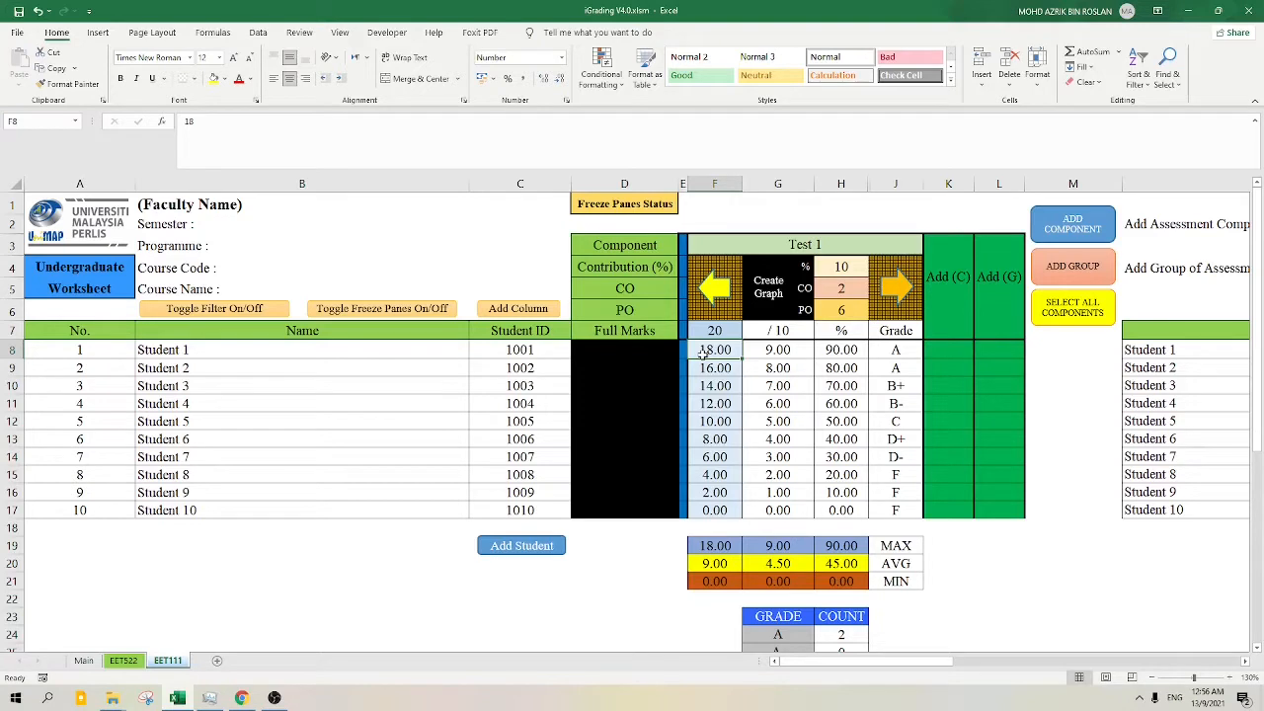
key(Delete)
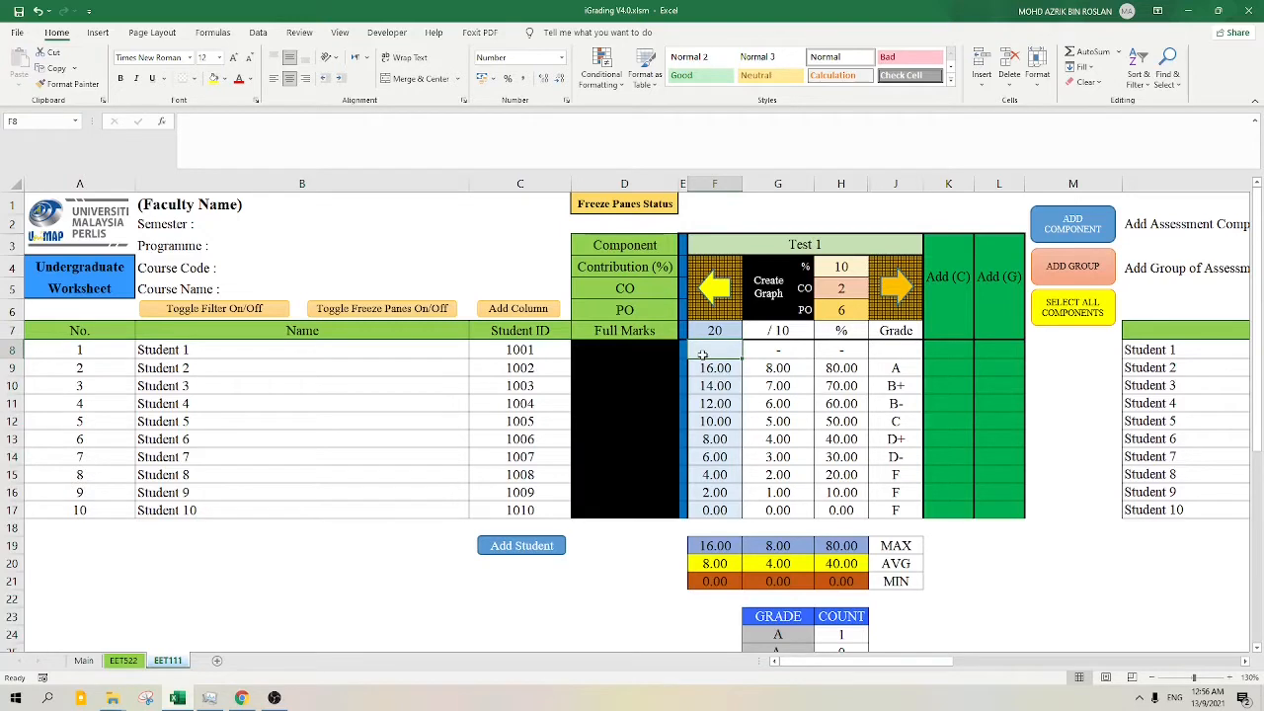
key(Right)
key(Right)
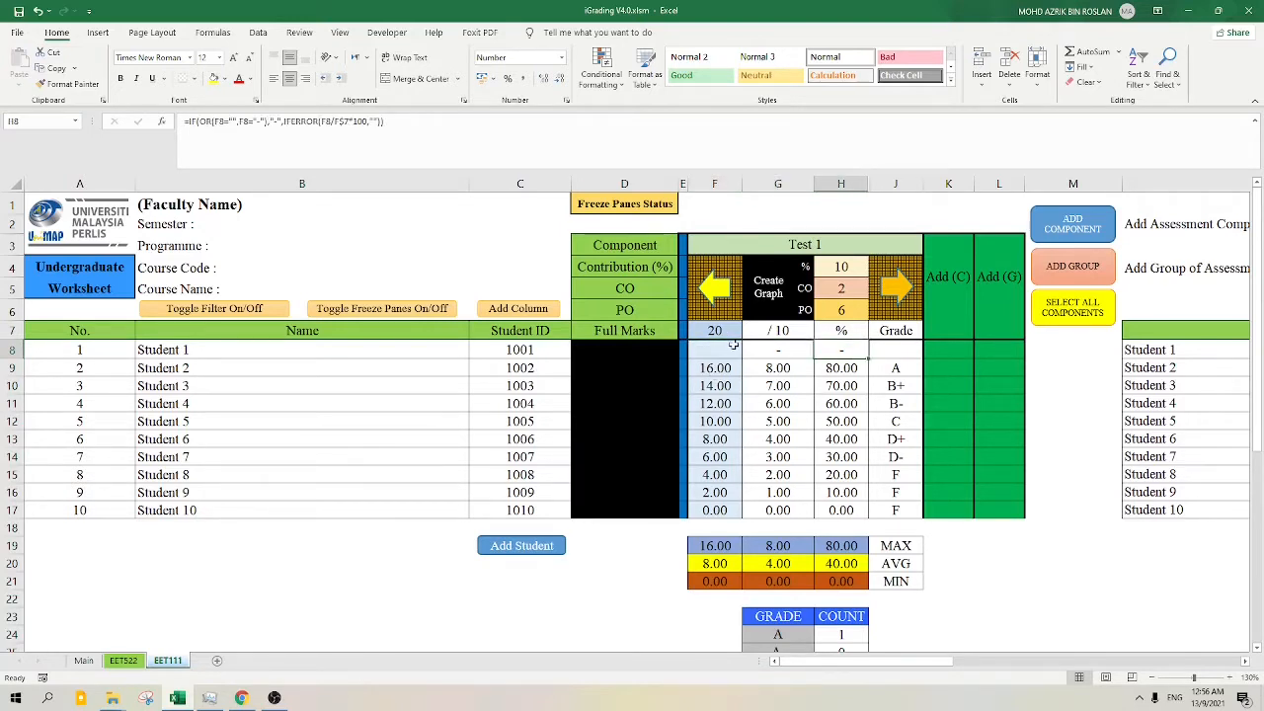
click(730, 348)
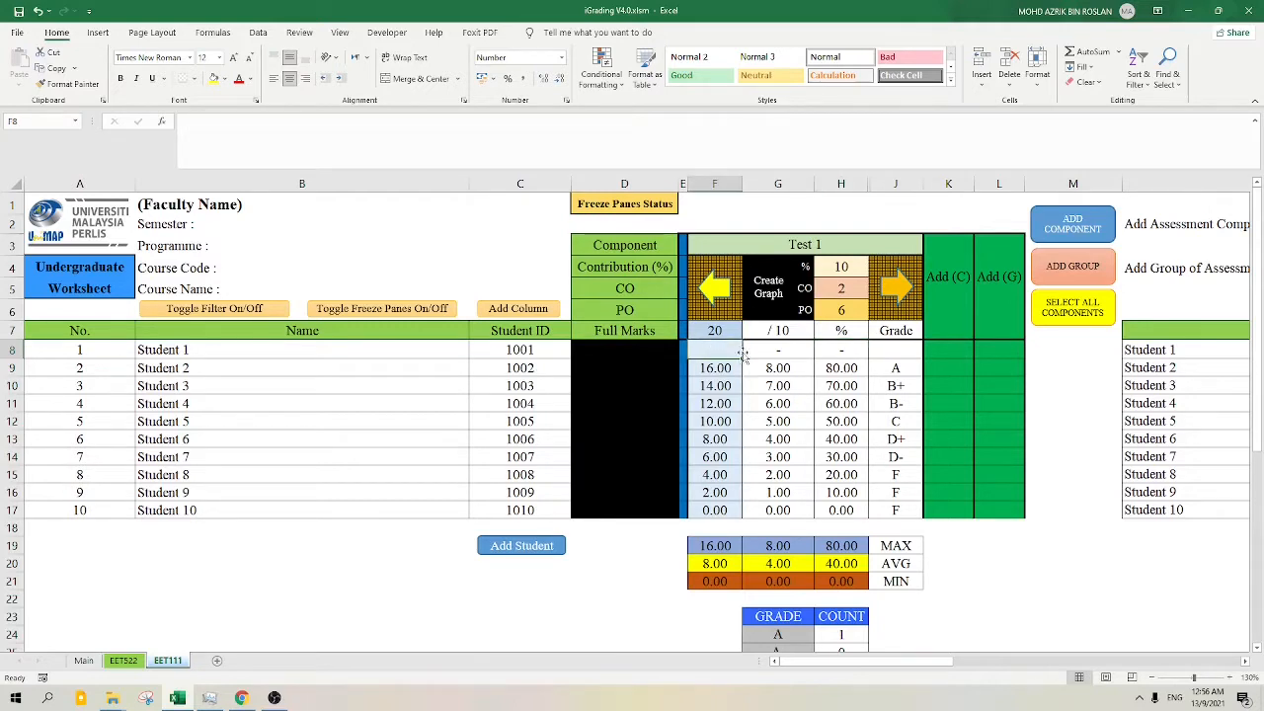
drag(909, 350, 725, 350)
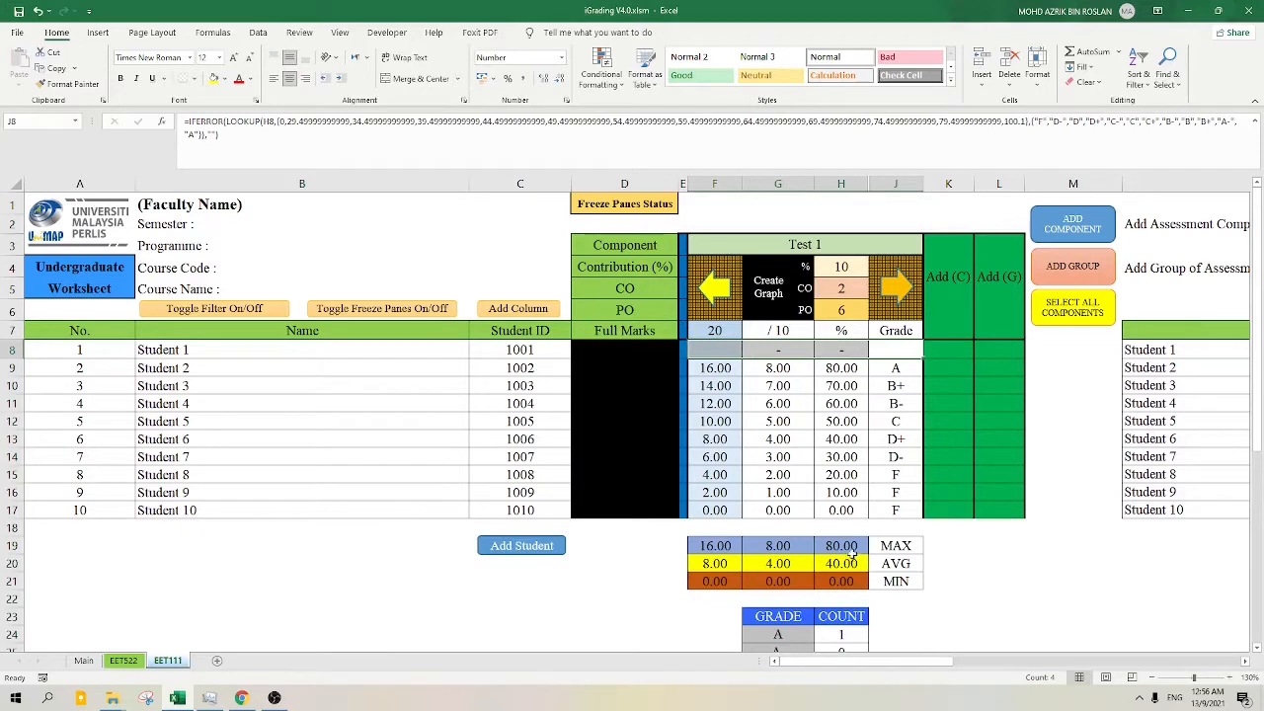
click(841, 563)
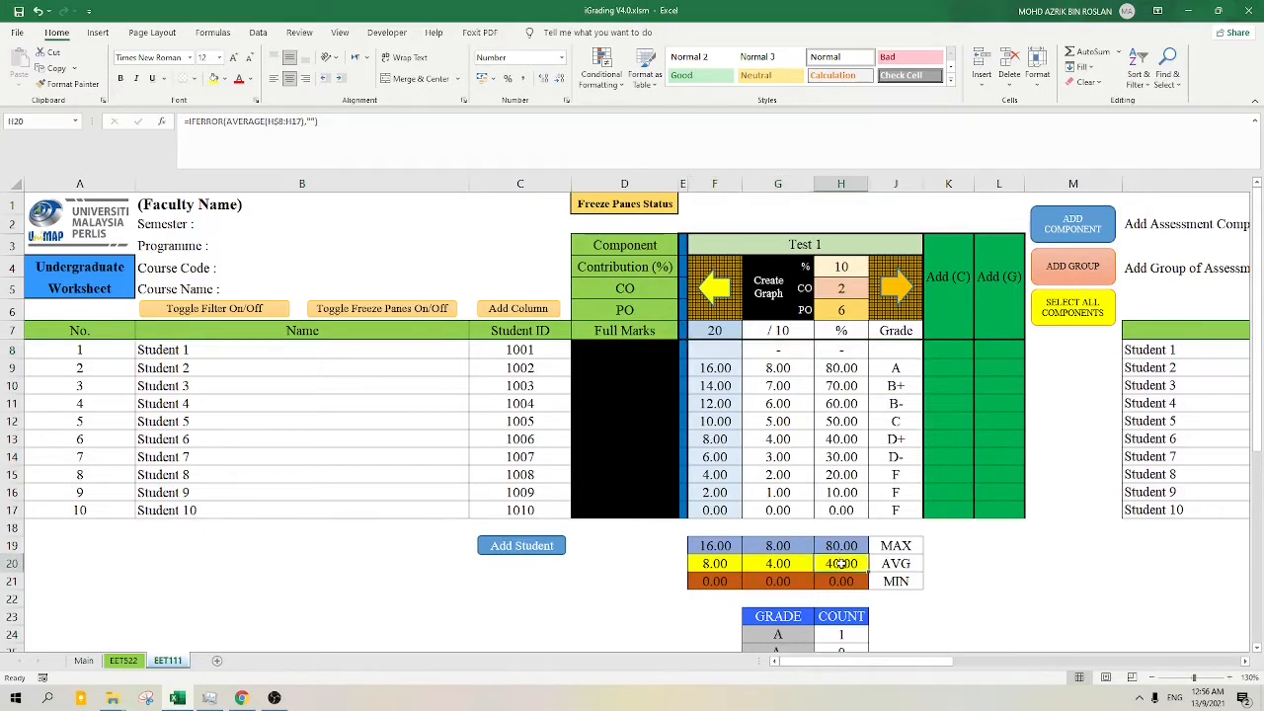
click(844, 545)
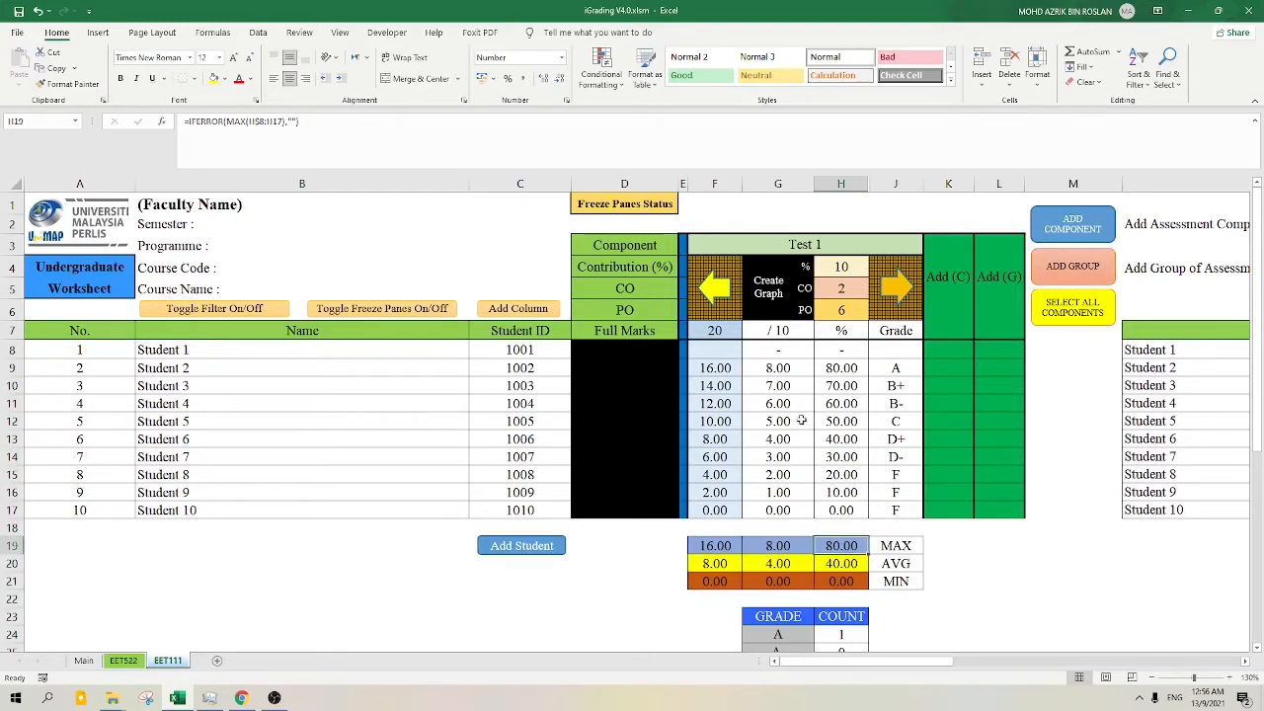
- Try a Test 1 mark of 0 for Student 1 in F8 against the average in H20, and clear the mark again
click(733, 353)
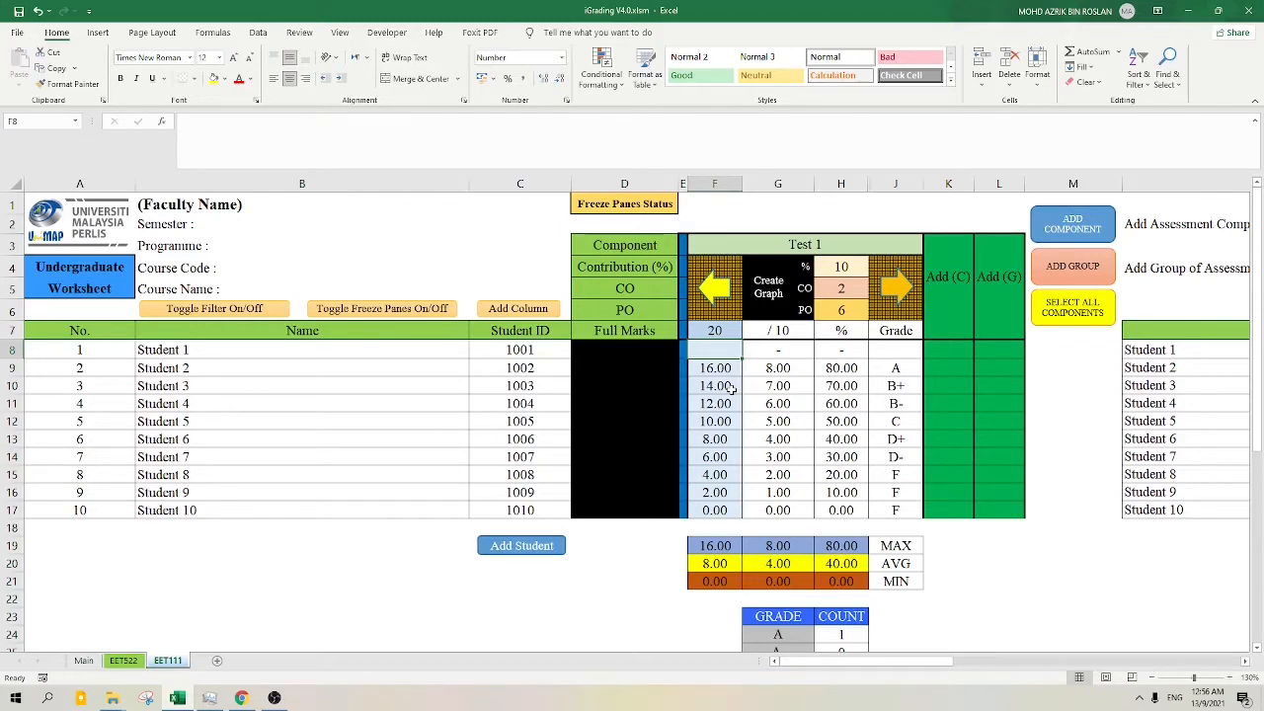
text(0)
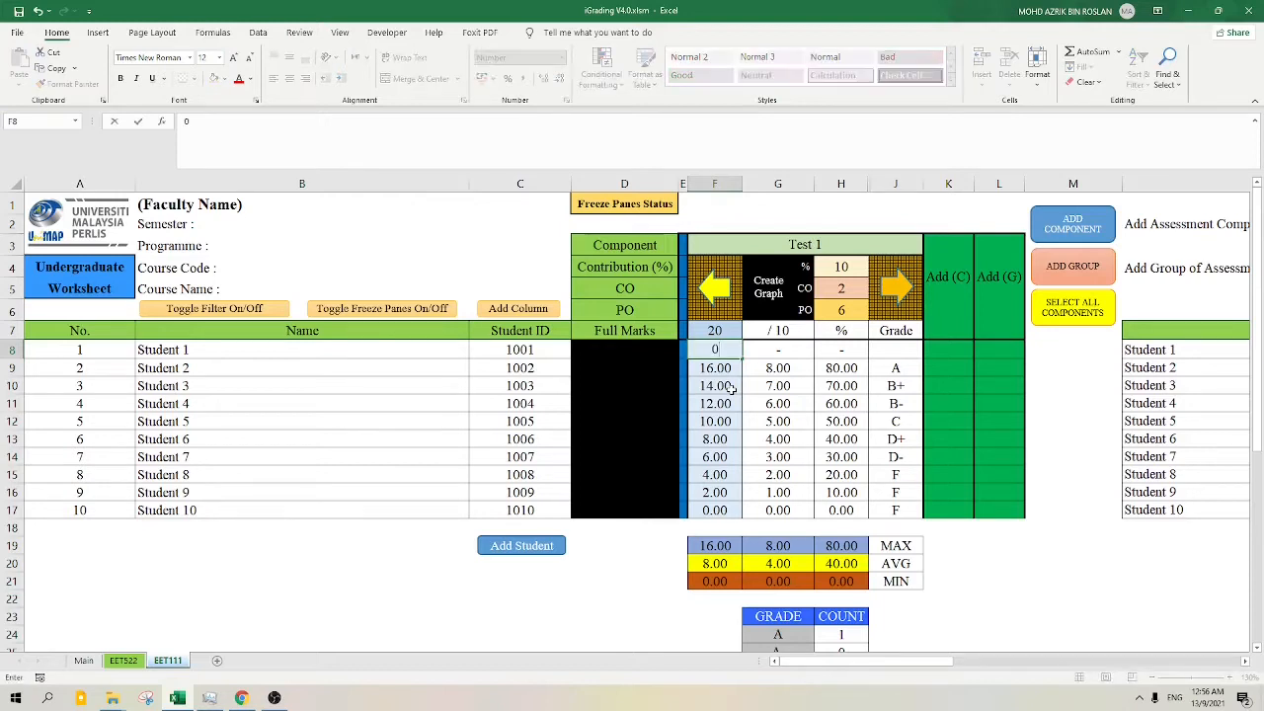
key(Tab)
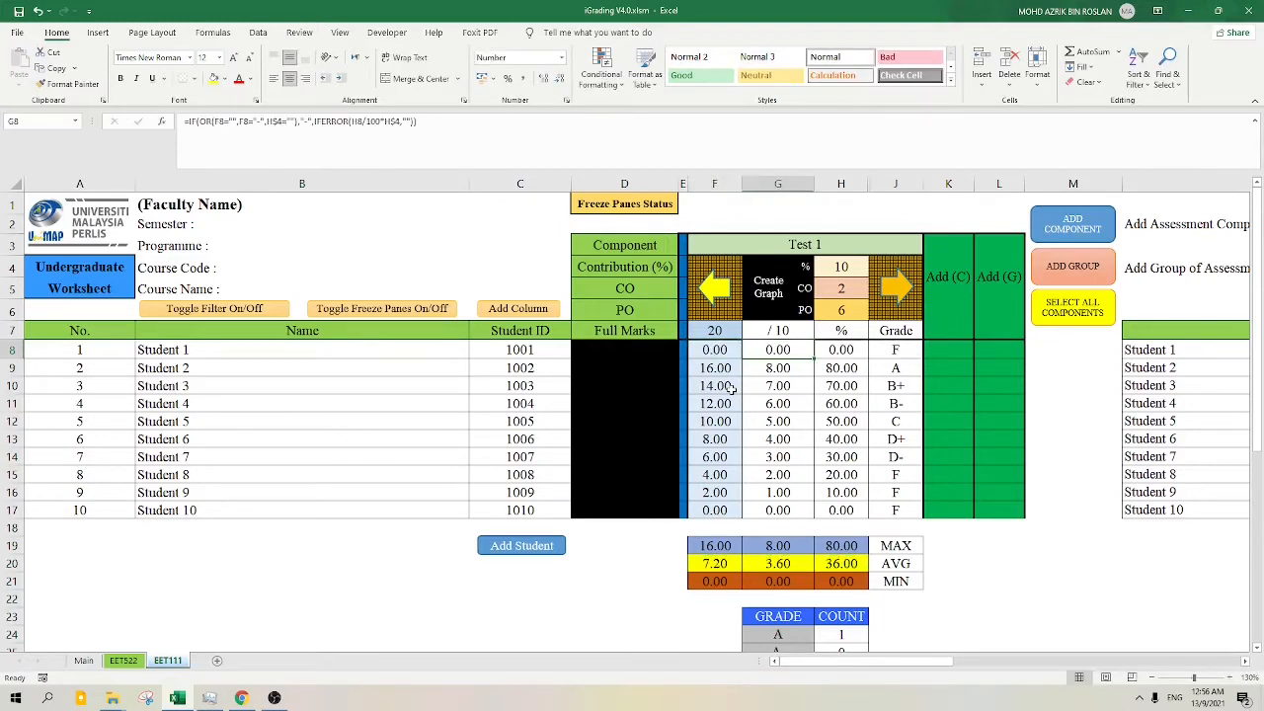
drag(855, 352, 851, 510)
click(838, 352)
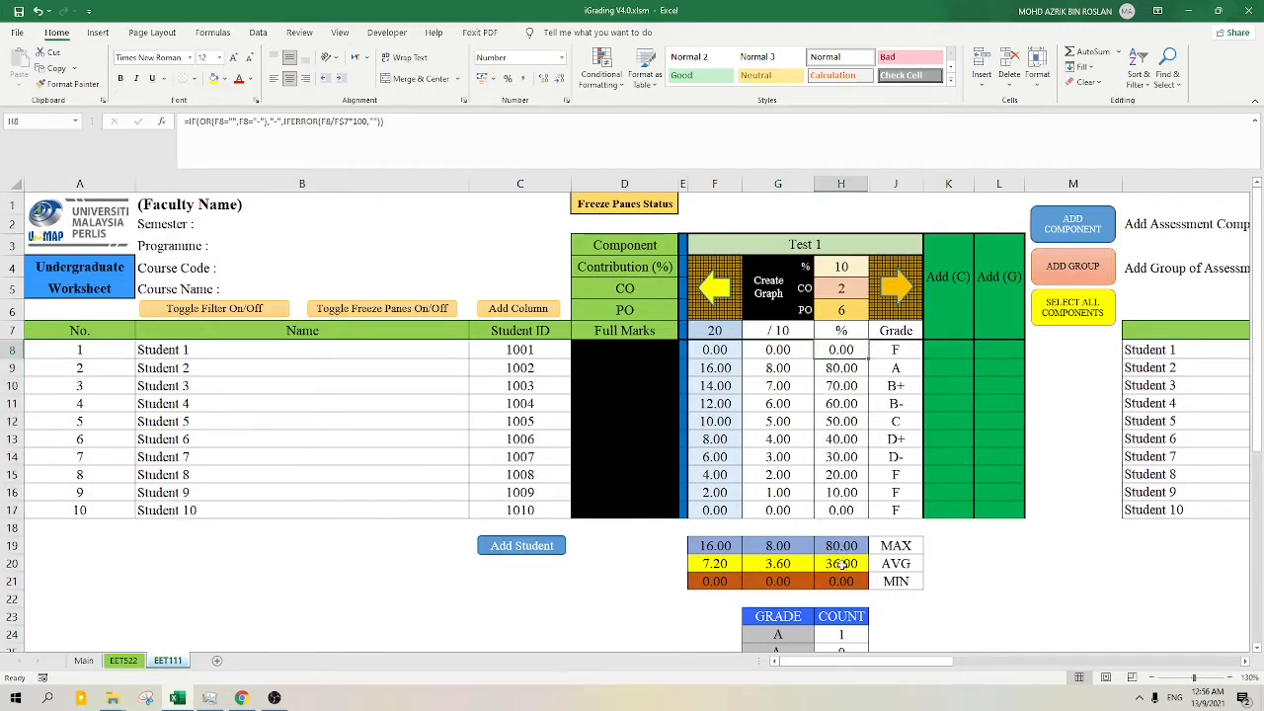
click(829, 563)
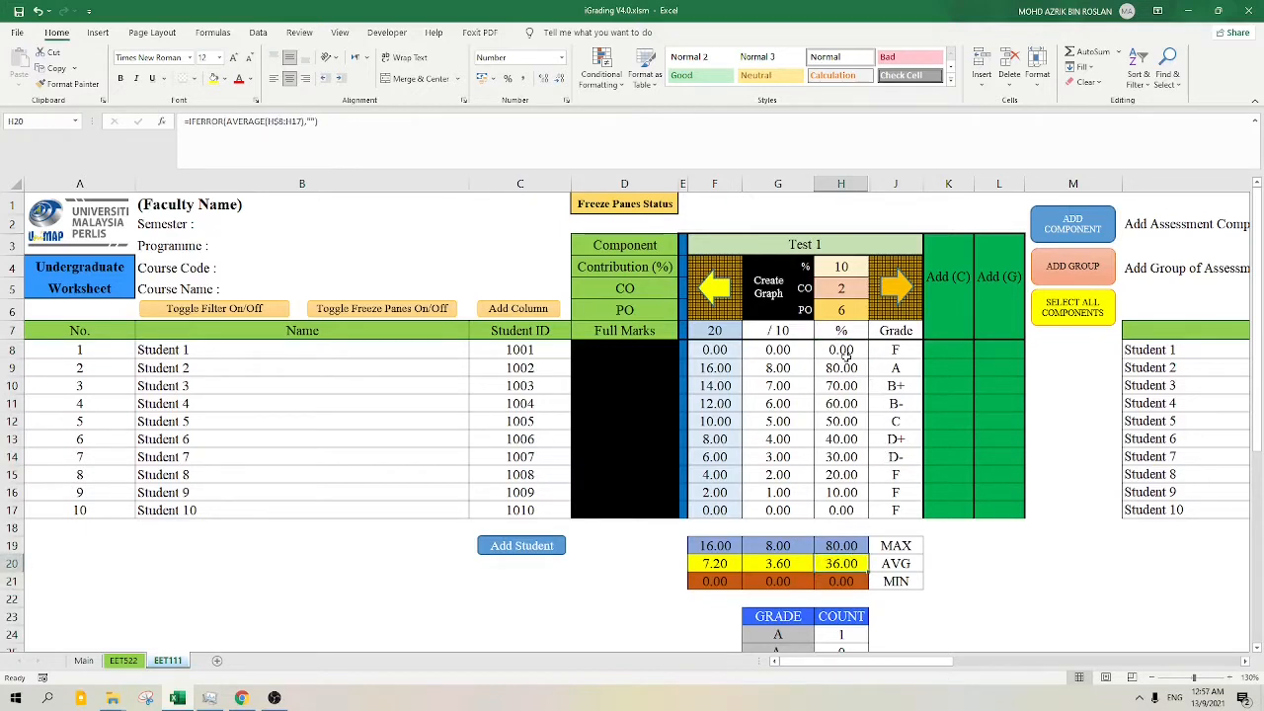
click(717, 351)
key(Delete)
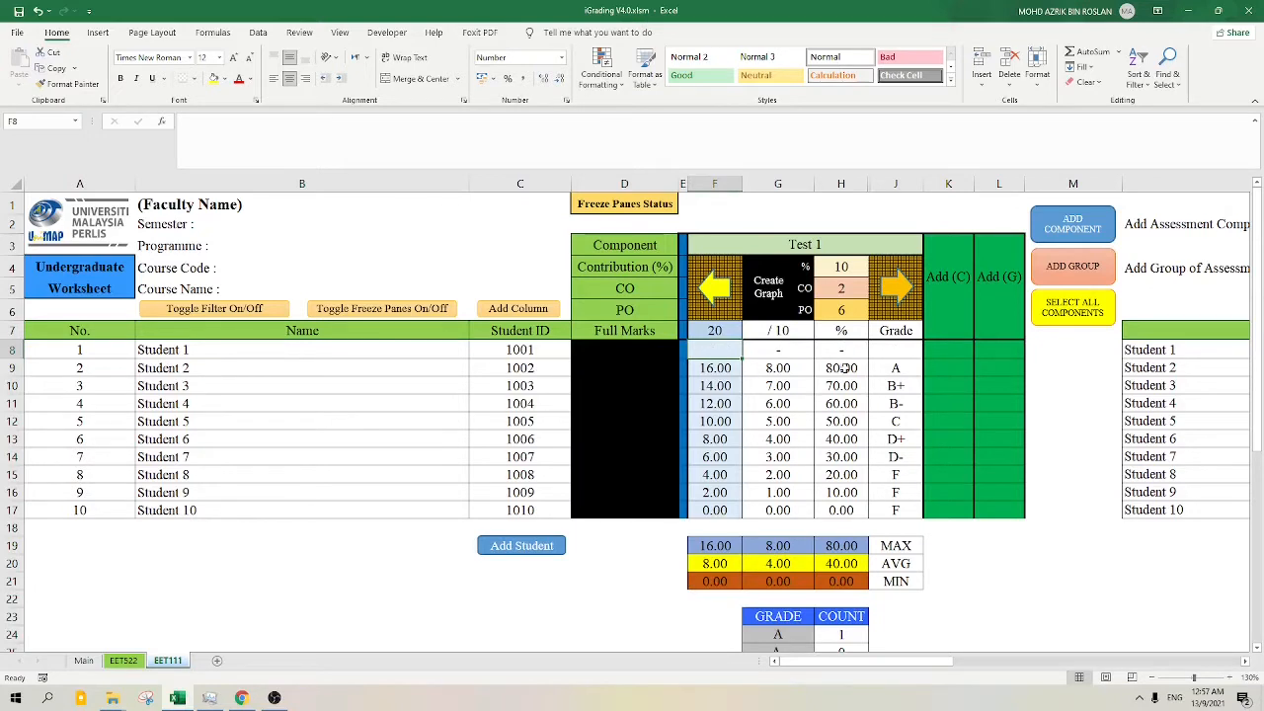
- Try a mark of 0 for Student 1 in F8 and compare the averages of H9:H17 and H8:H17
drag(841, 367, 830, 514)
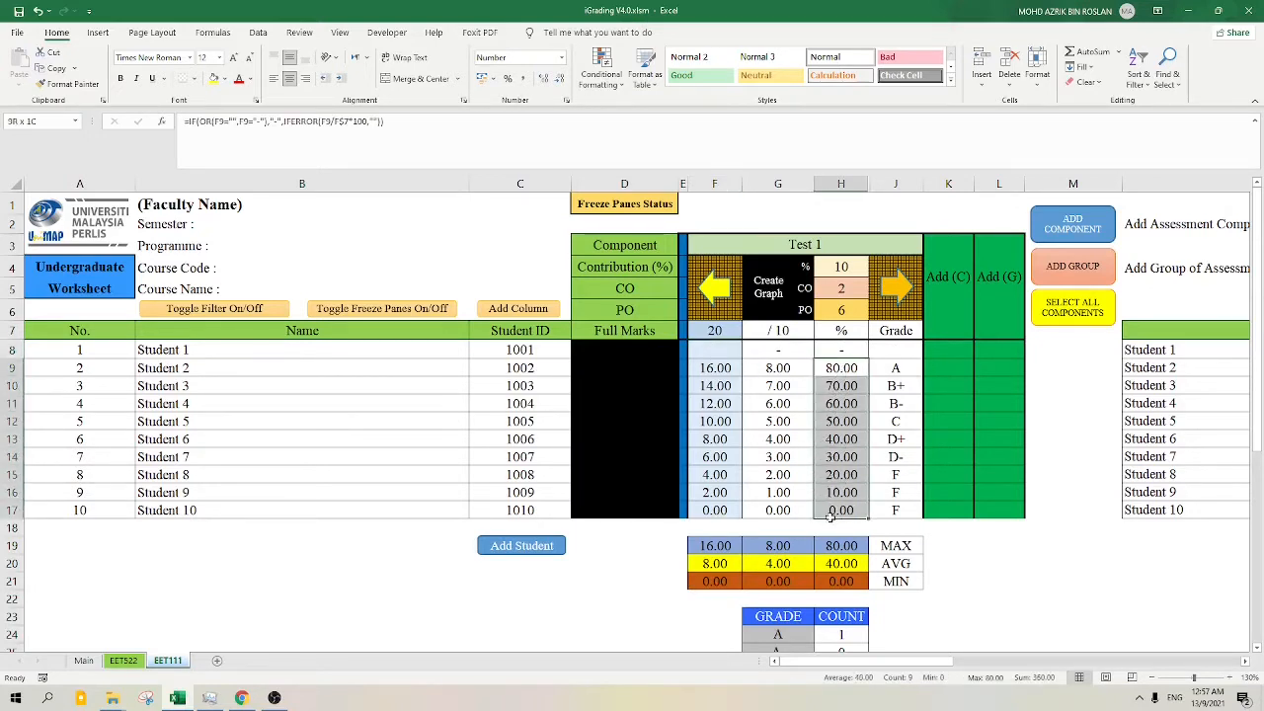
drag(842, 367, 845, 514)
click(719, 346)
text(0)
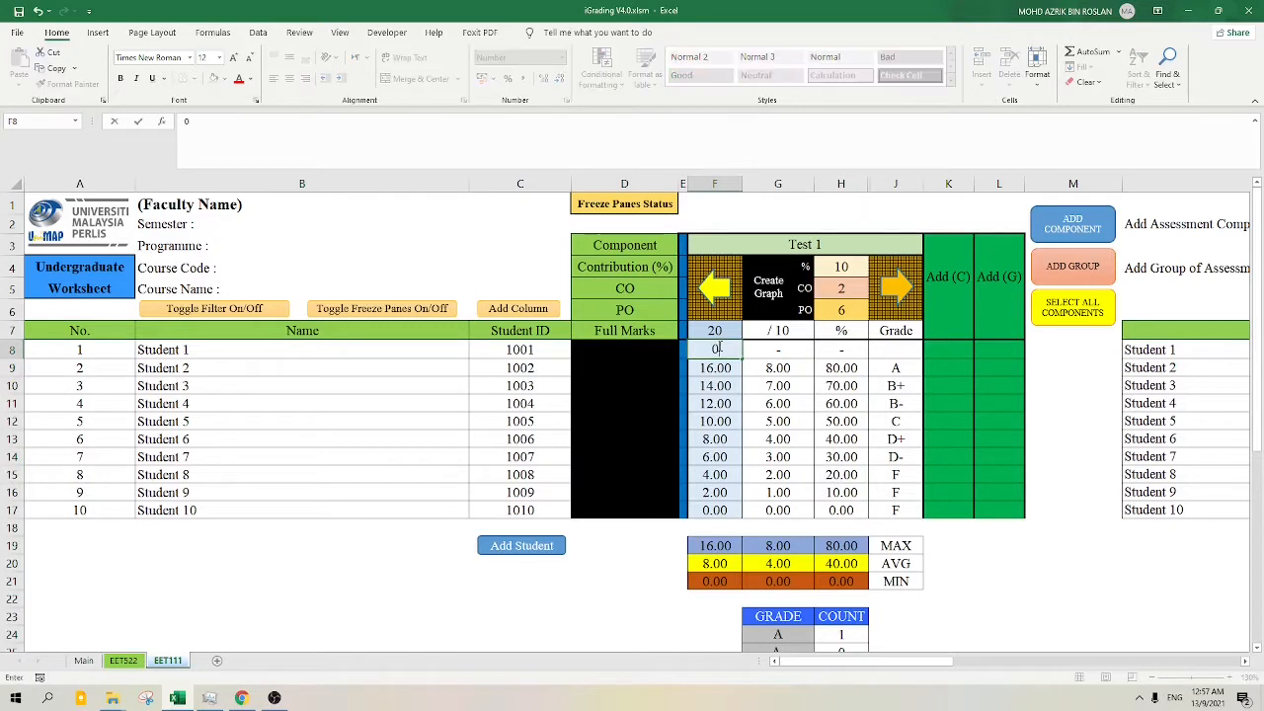
click(842, 351)
drag(842, 351, 842, 511)
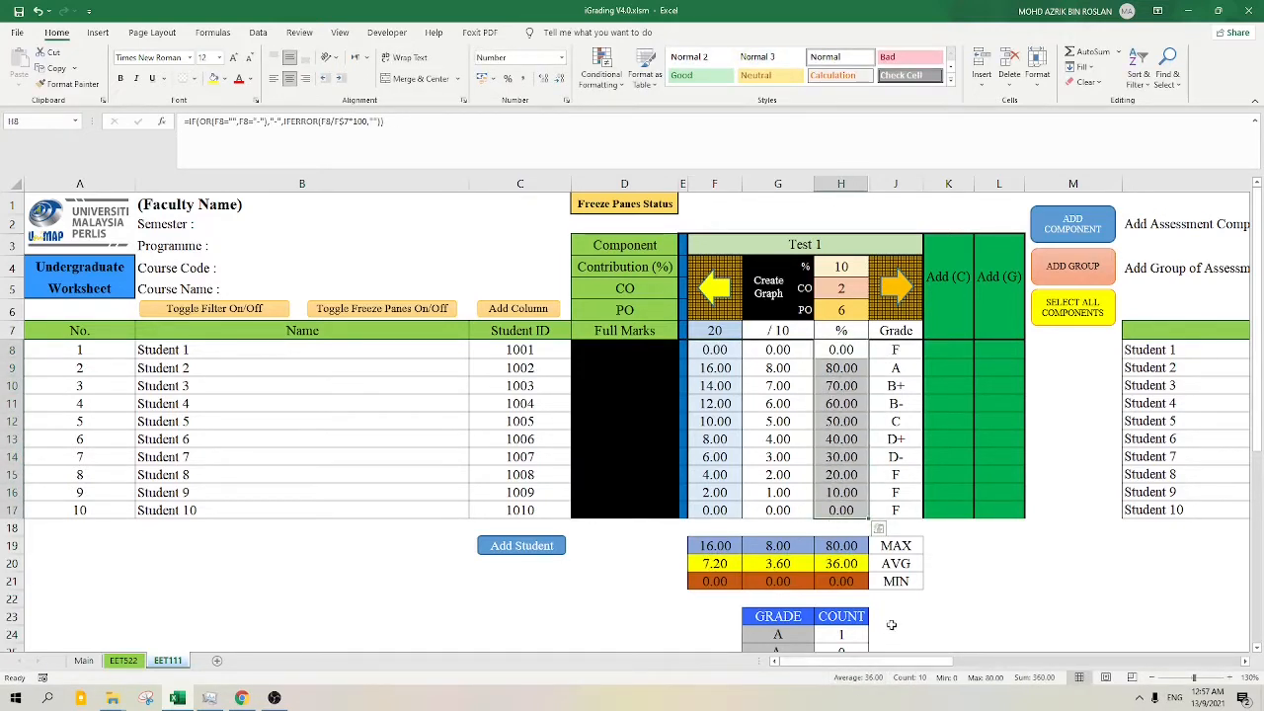
click(843, 355)
drag(840, 351, 840, 510)
- Set Student 1's Test 1 mark in F8 to 18
click(724, 351)
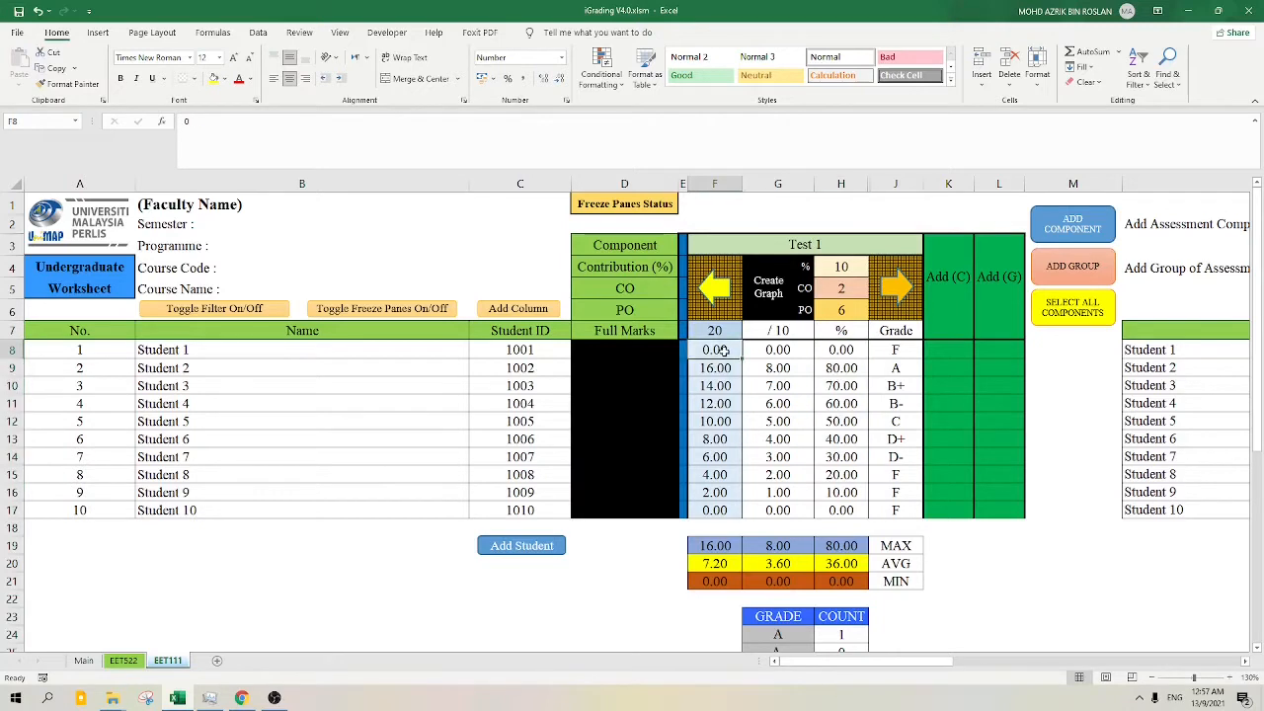
text(18)
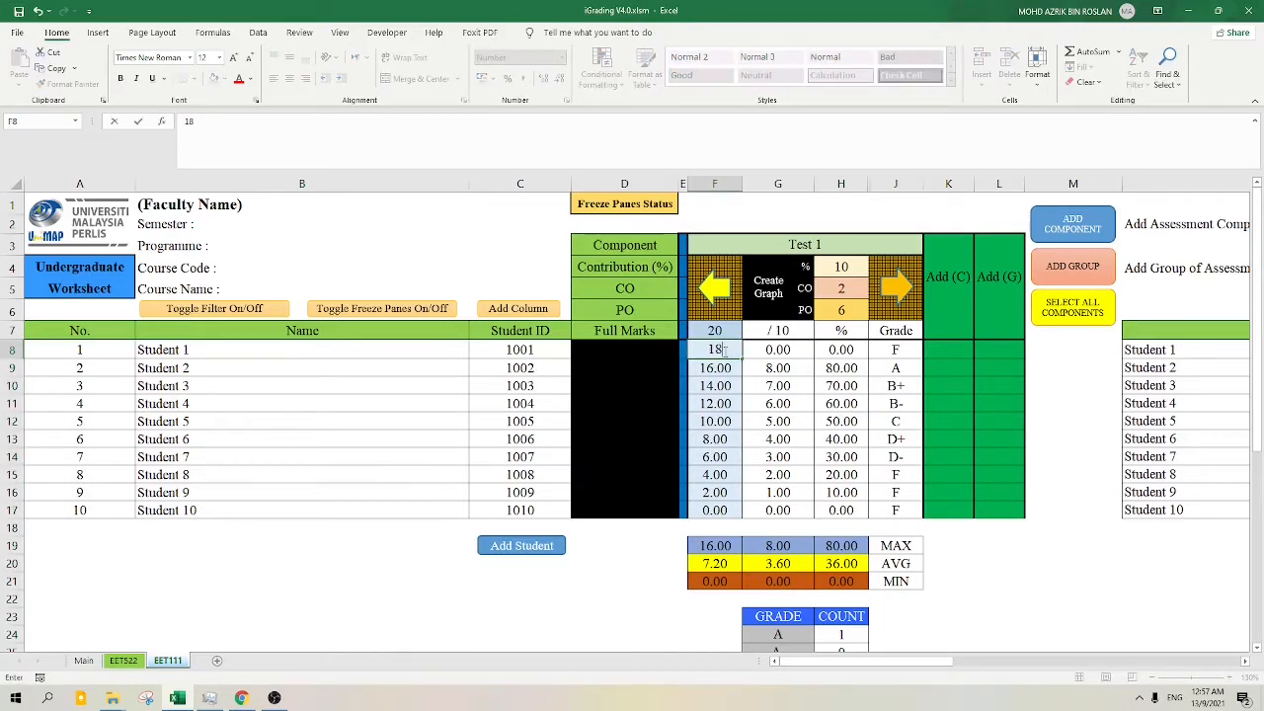
key(Return)
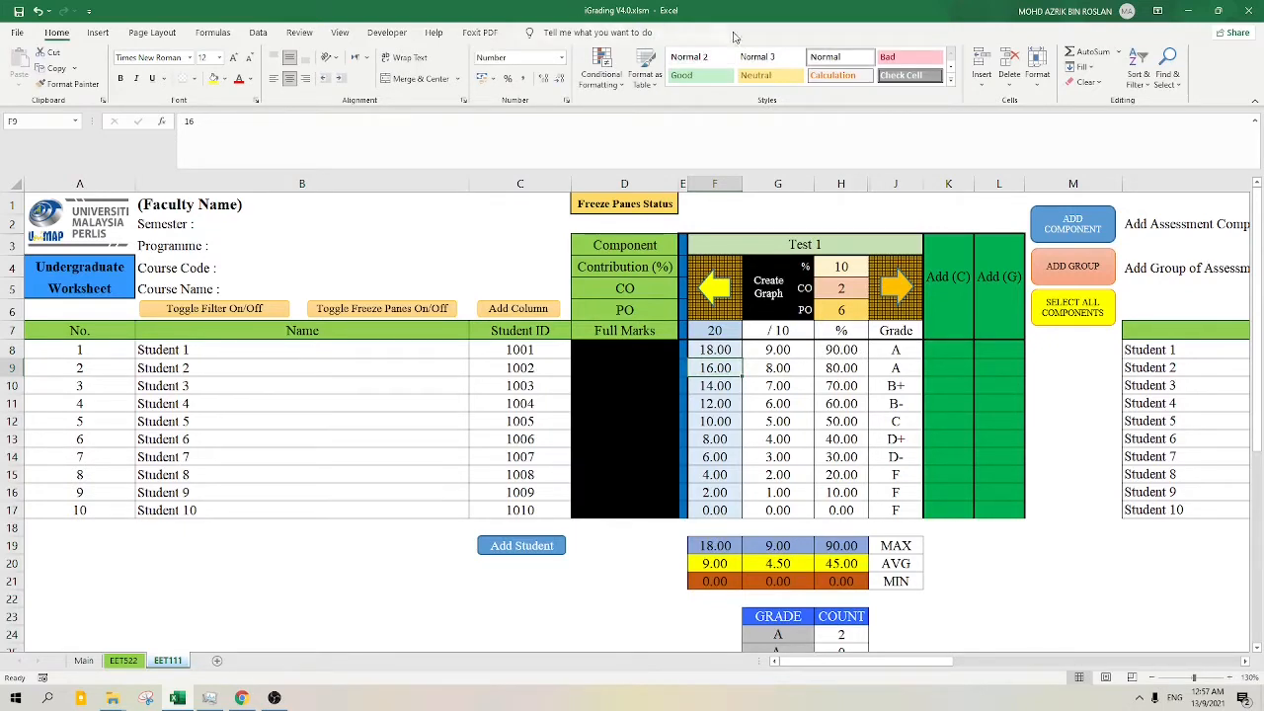
- Try the invalid marks 22 and "a" for Student 1's Test 1 in F8, cancelling each entry
click(726, 349)
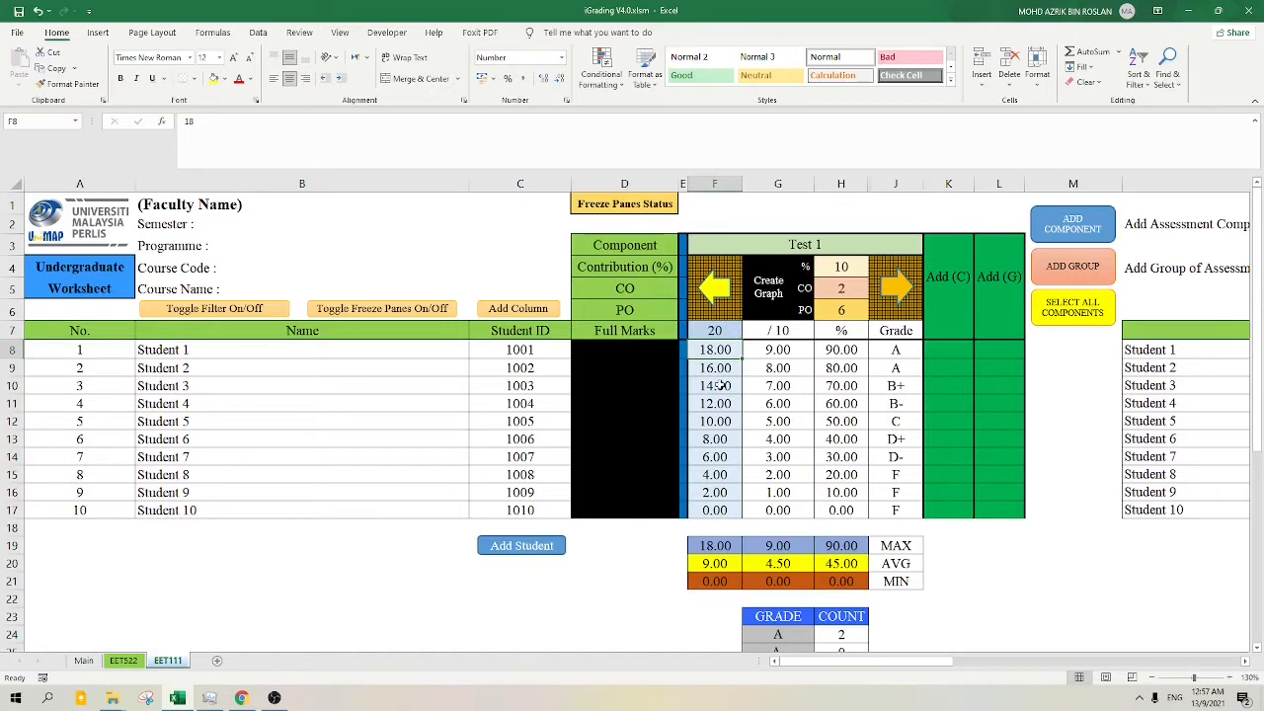
text(22)
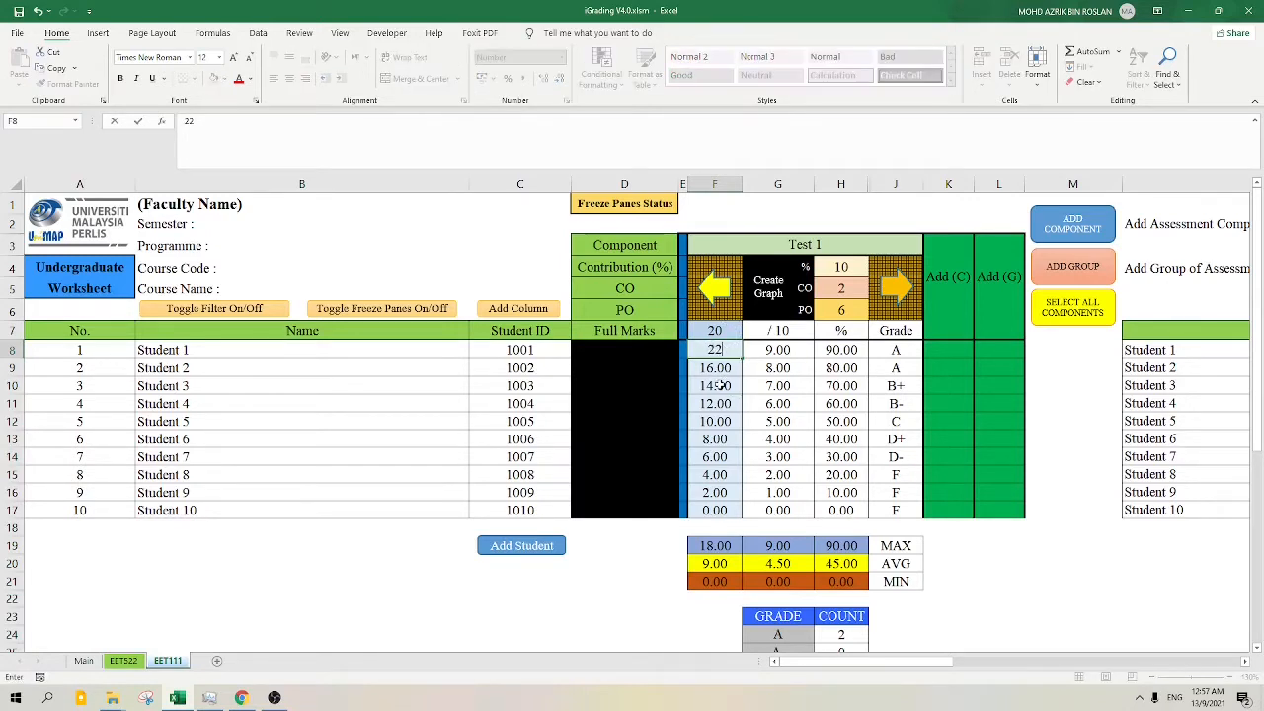
key(Return)
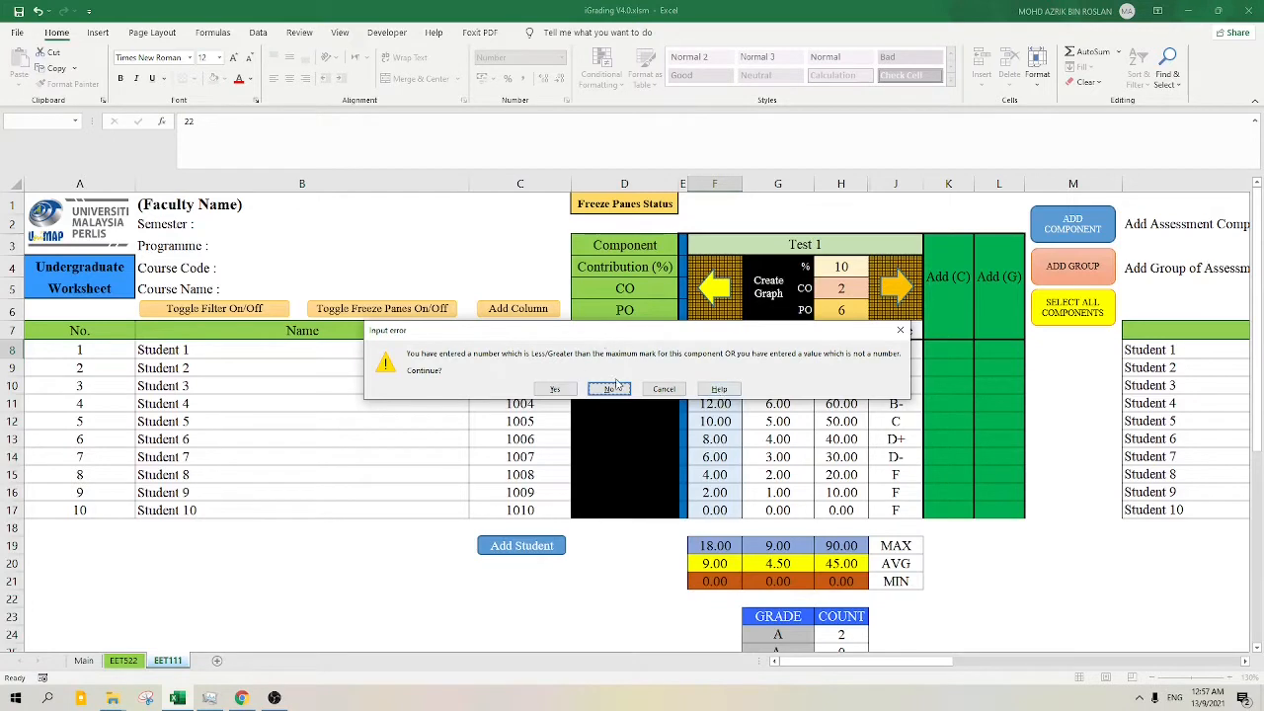
click(663, 389)
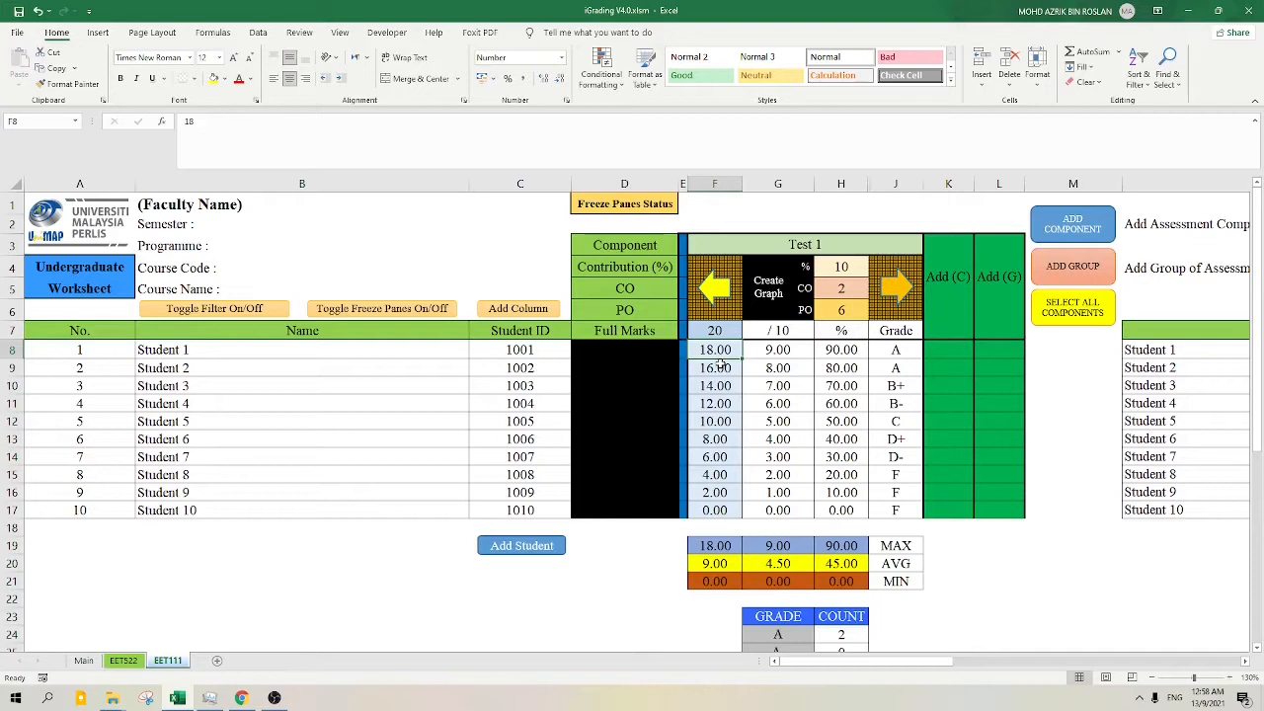
text(a)
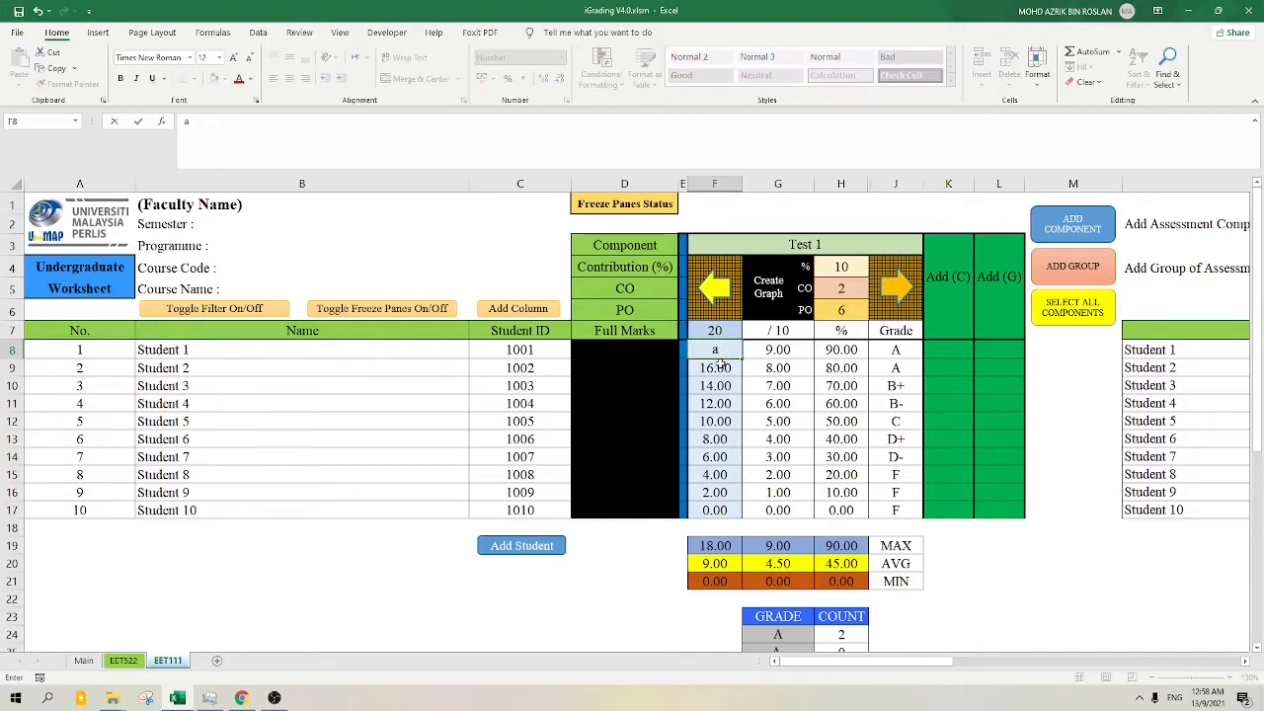
key(Return)
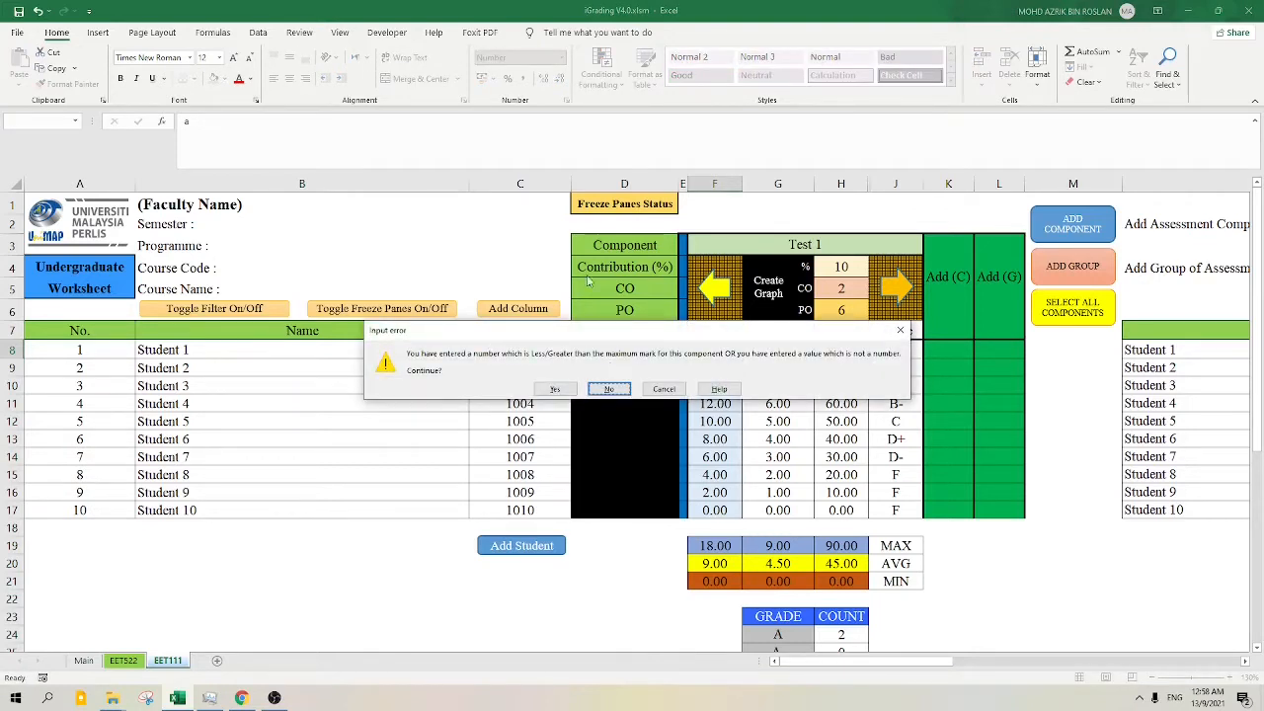
click(667, 392)
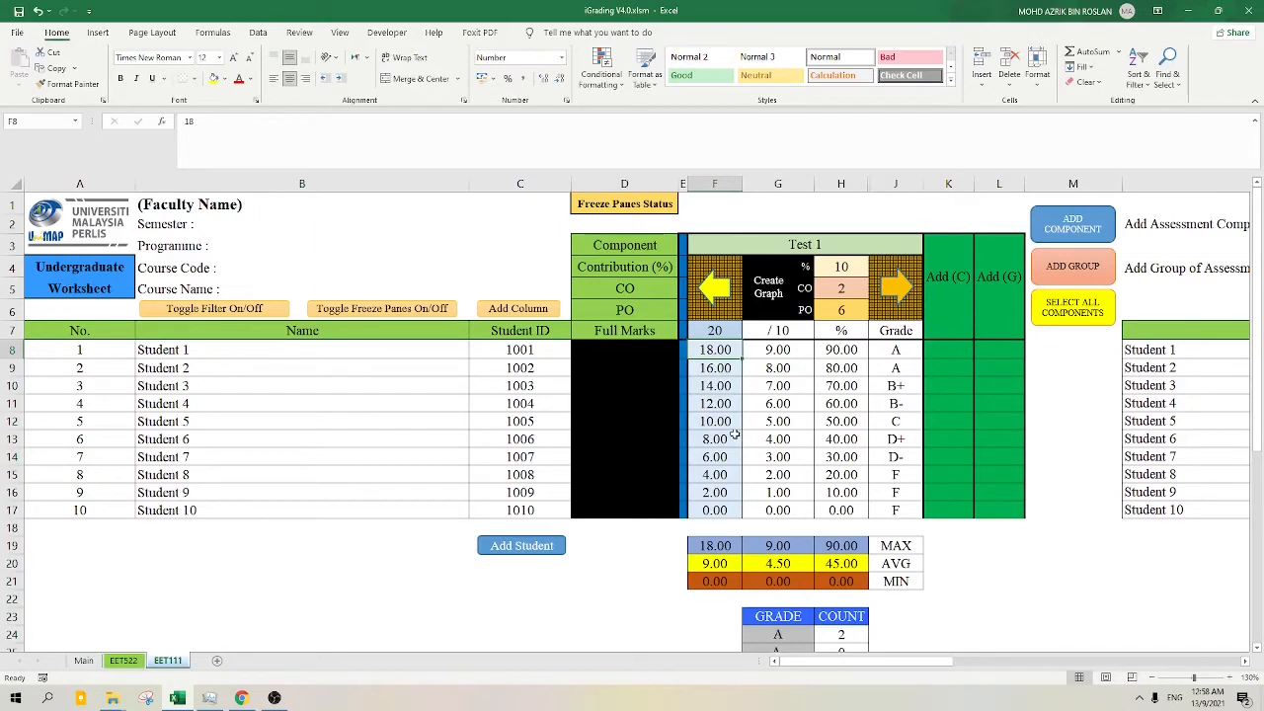
- Examine the Test 1 maximum, average and minimum in rows 19 to 21 against the marks in columns F and G
scroll(734, 434, down, 2)
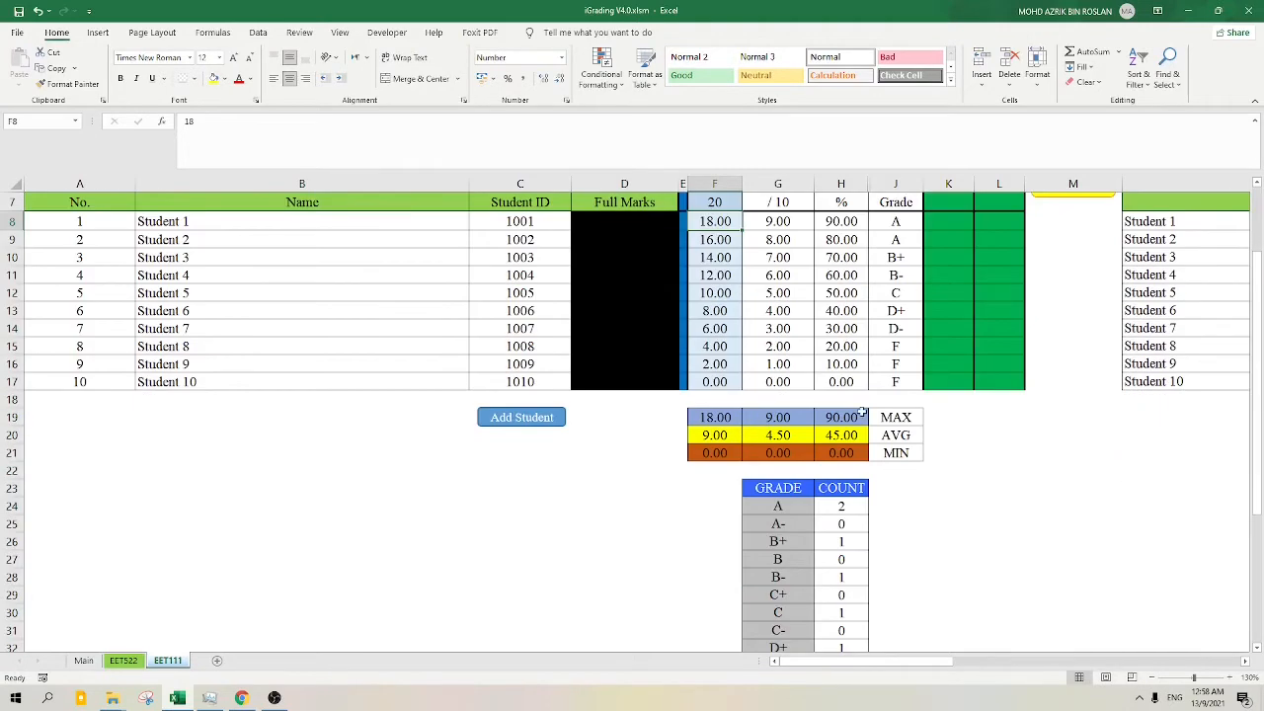
scroll(839, 435, up, 1)
mouse_move(715, 482)
mouse_down()
mouse_move(872, 486)
mouse_move(713, 482)
mouse_up()
drag(818, 496, 721, 501)
drag(829, 524, 752, 526)
drag(715, 266, 726, 468)
drag(779, 273, 786, 433)
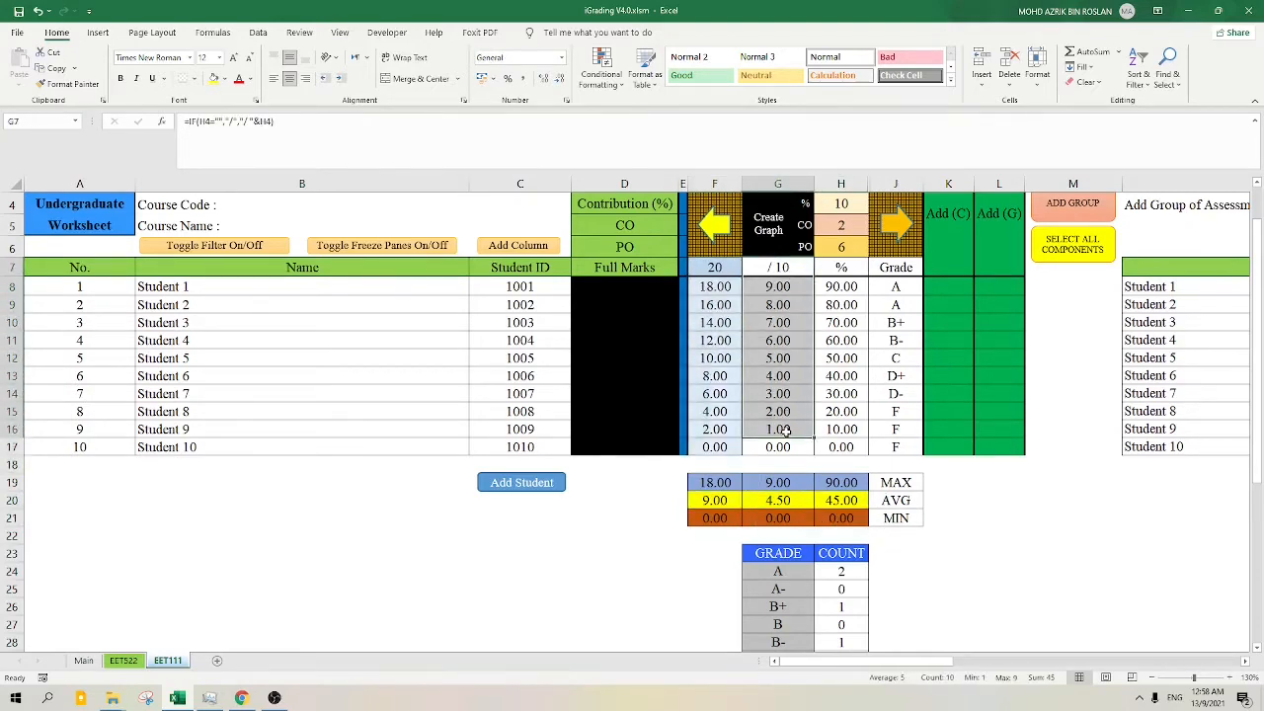
- Examine the Test 1 grade counts in H24:H35 and the band counts in H39:H42
scroll(790, 435, down, 4)
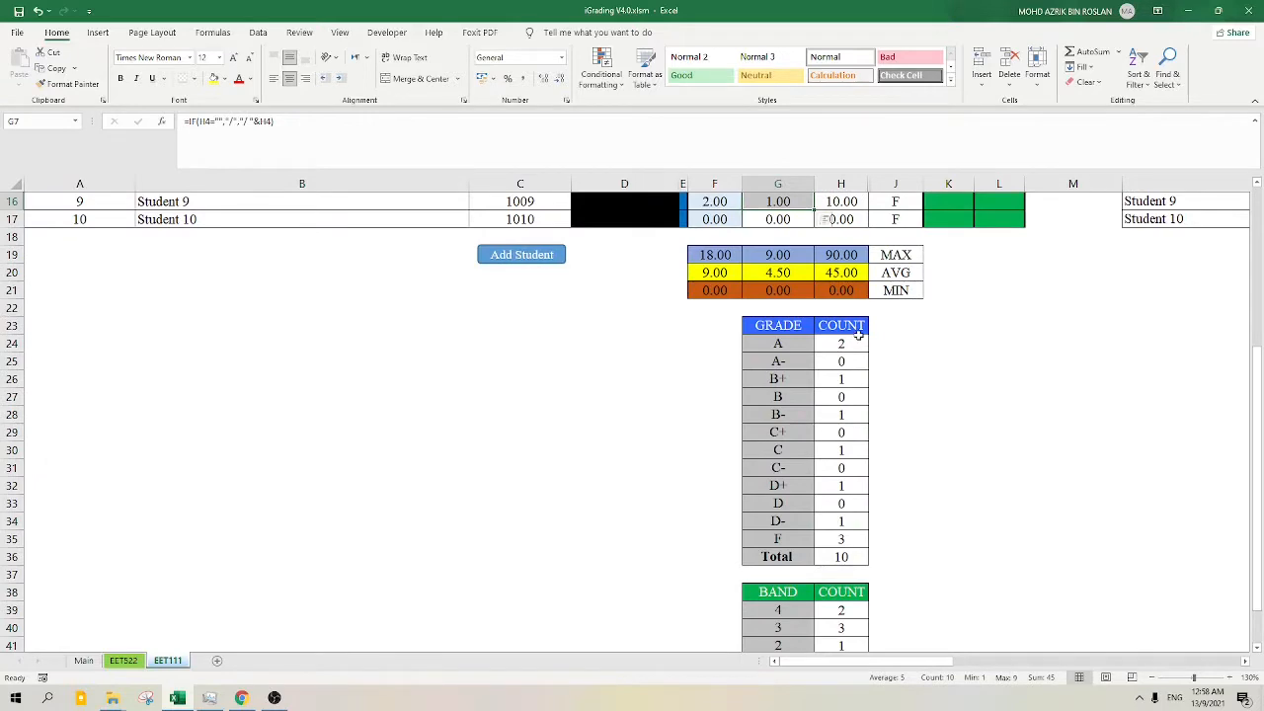
drag(851, 344, 852, 541)
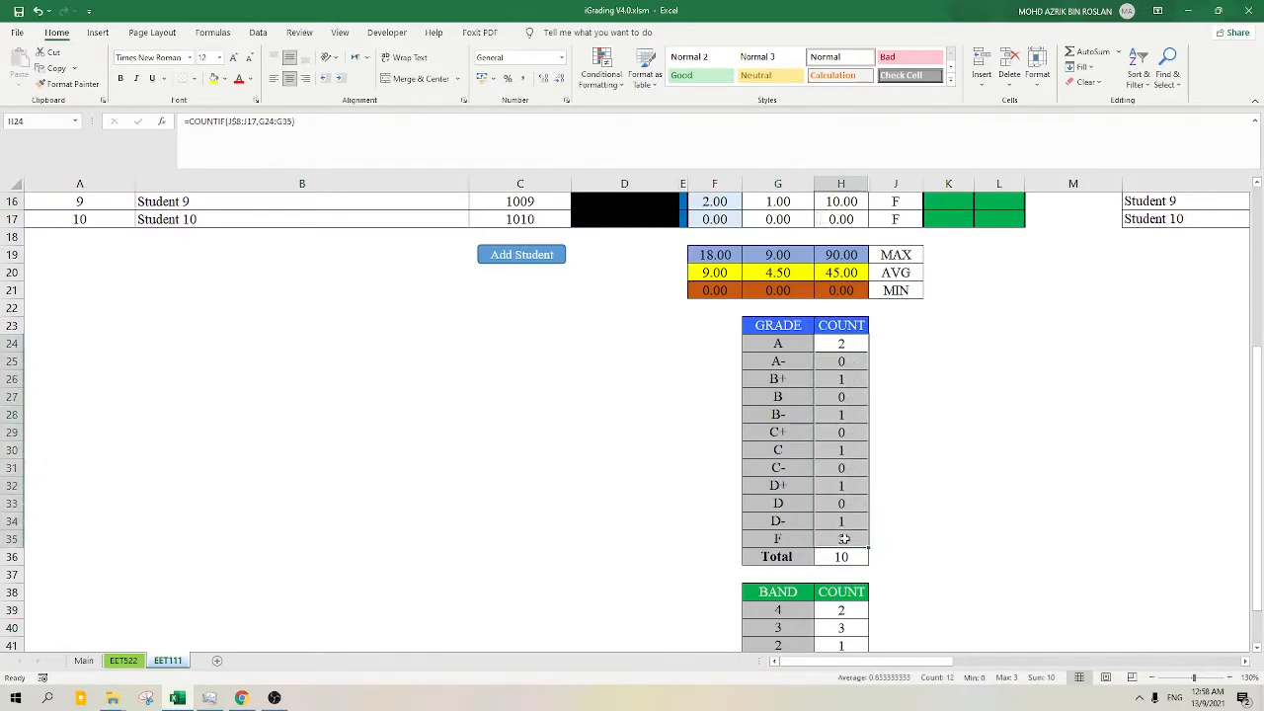
scroll(864, 514, up, 4)
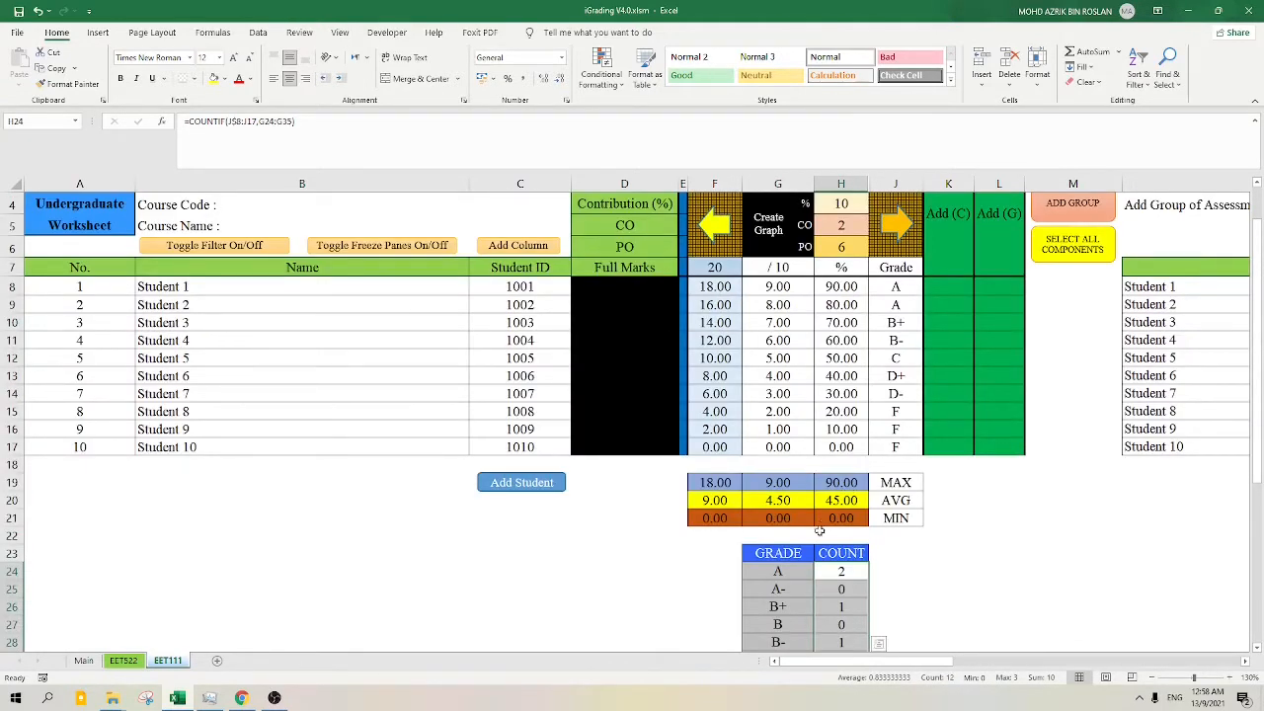
scroll(820, 536, down, 1)
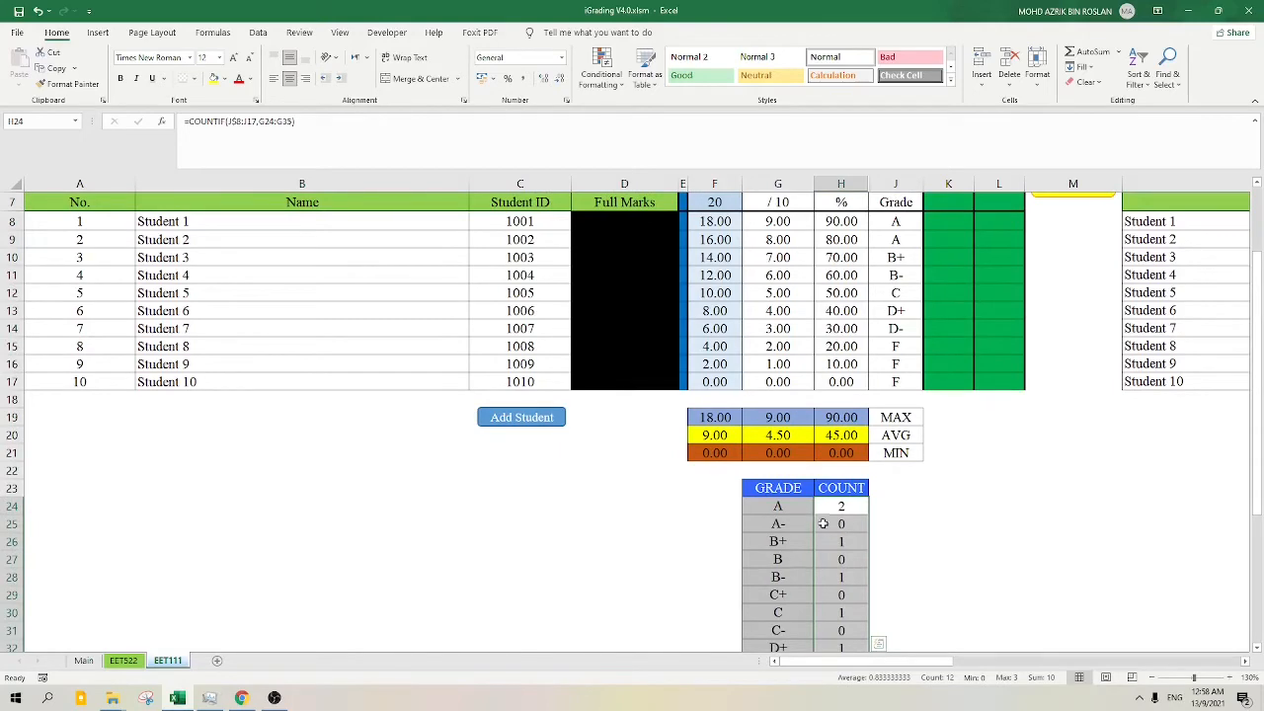
scroll(820, 534, down, 6)
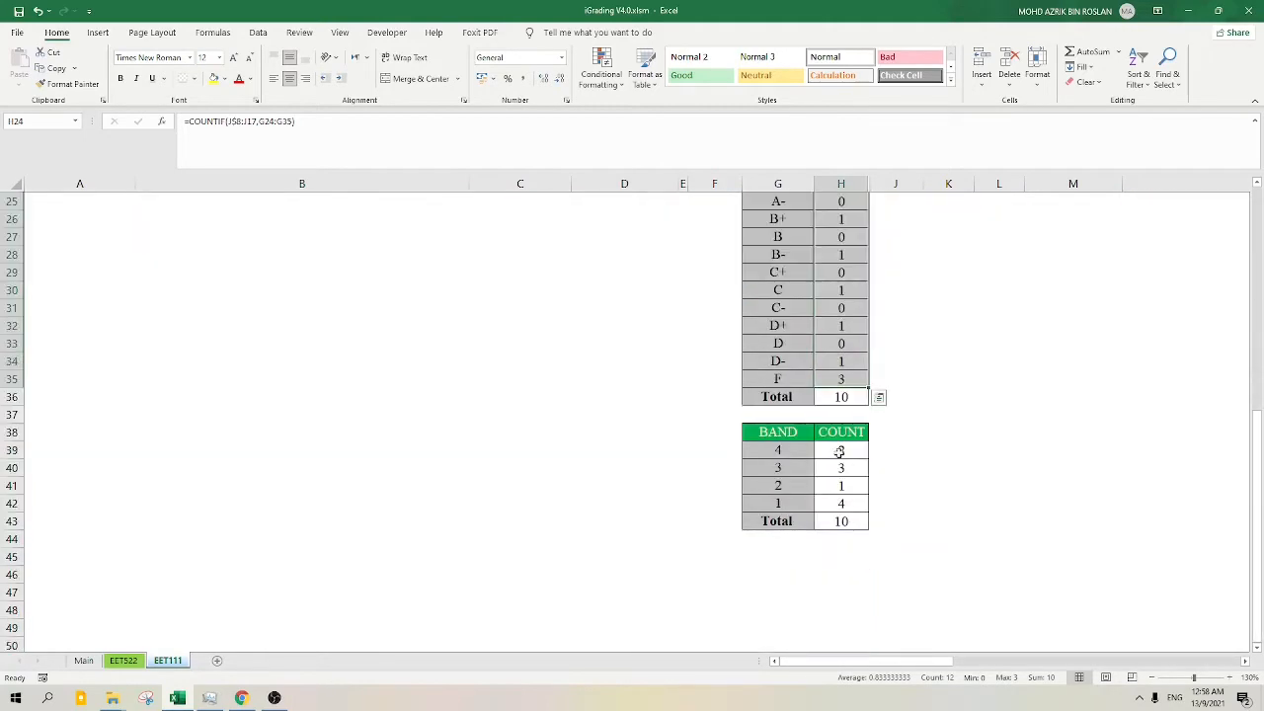
drag(840, 451, 840, 503)
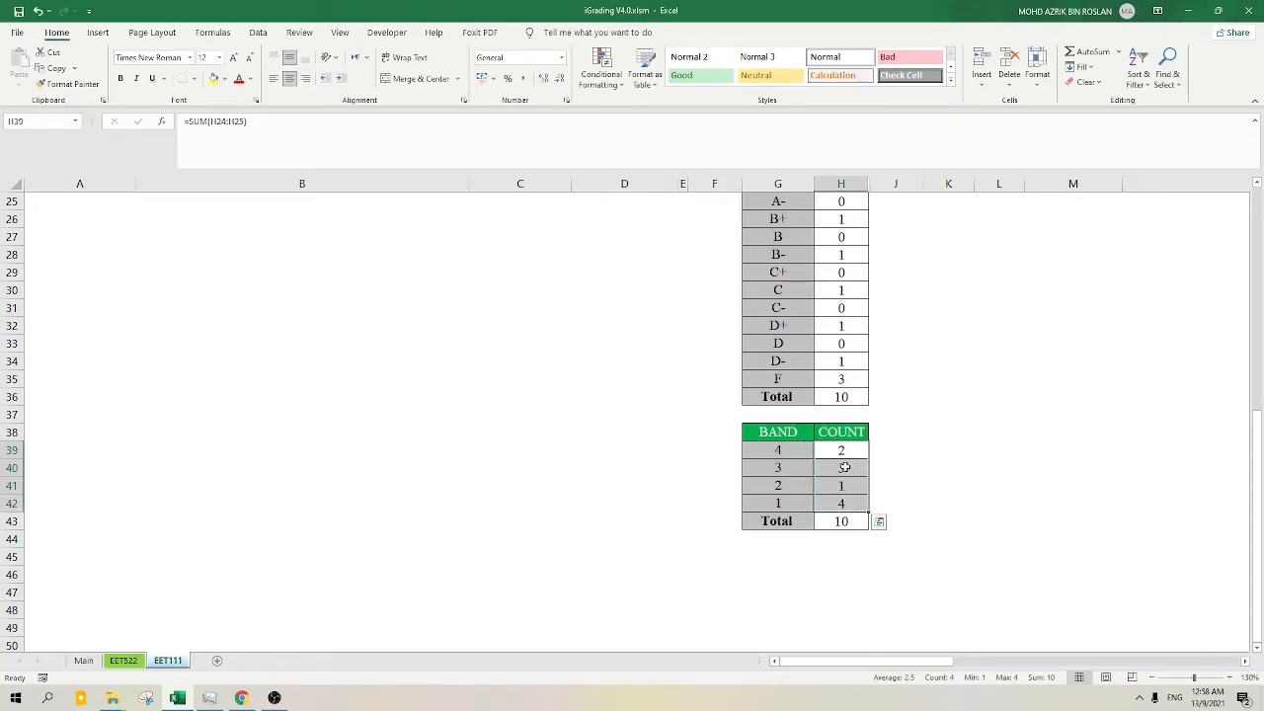
scroll(844, 467, up, 5)
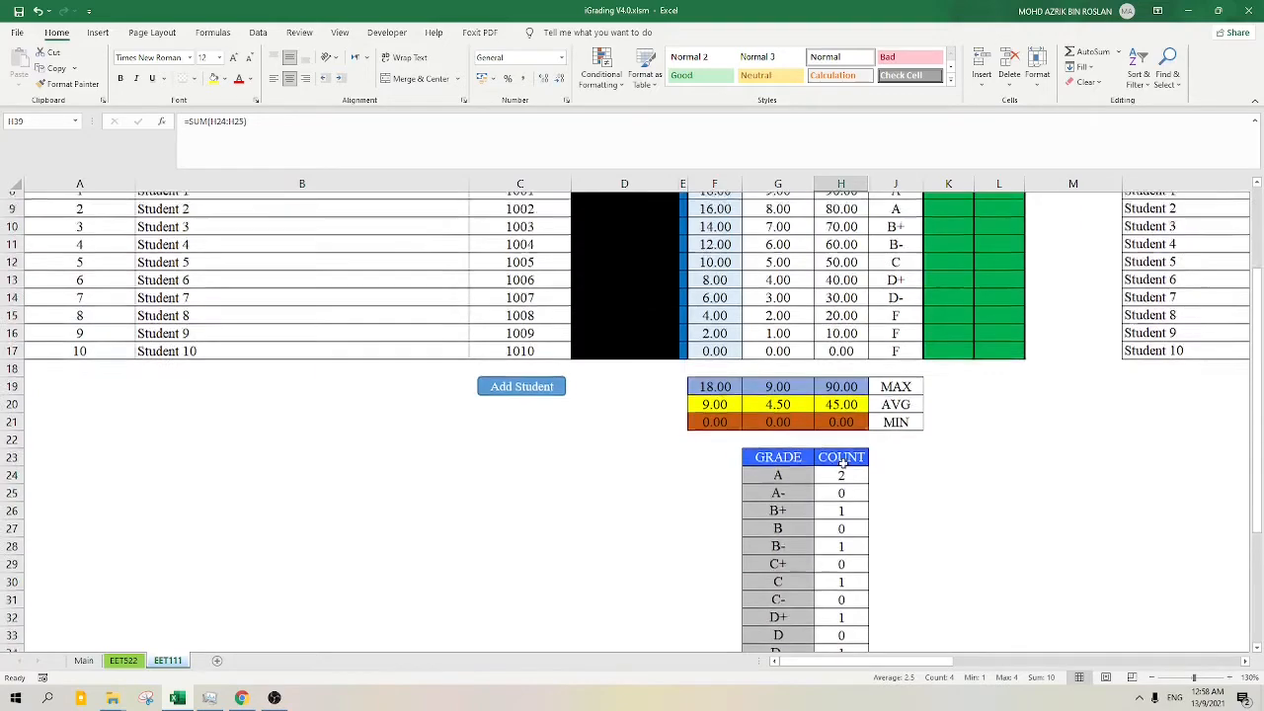
scroll(842, 463, up, 3)
- Review the undergraduate and postgraduate grade, mark range and band tables on the Main sheet
click(83, 659)
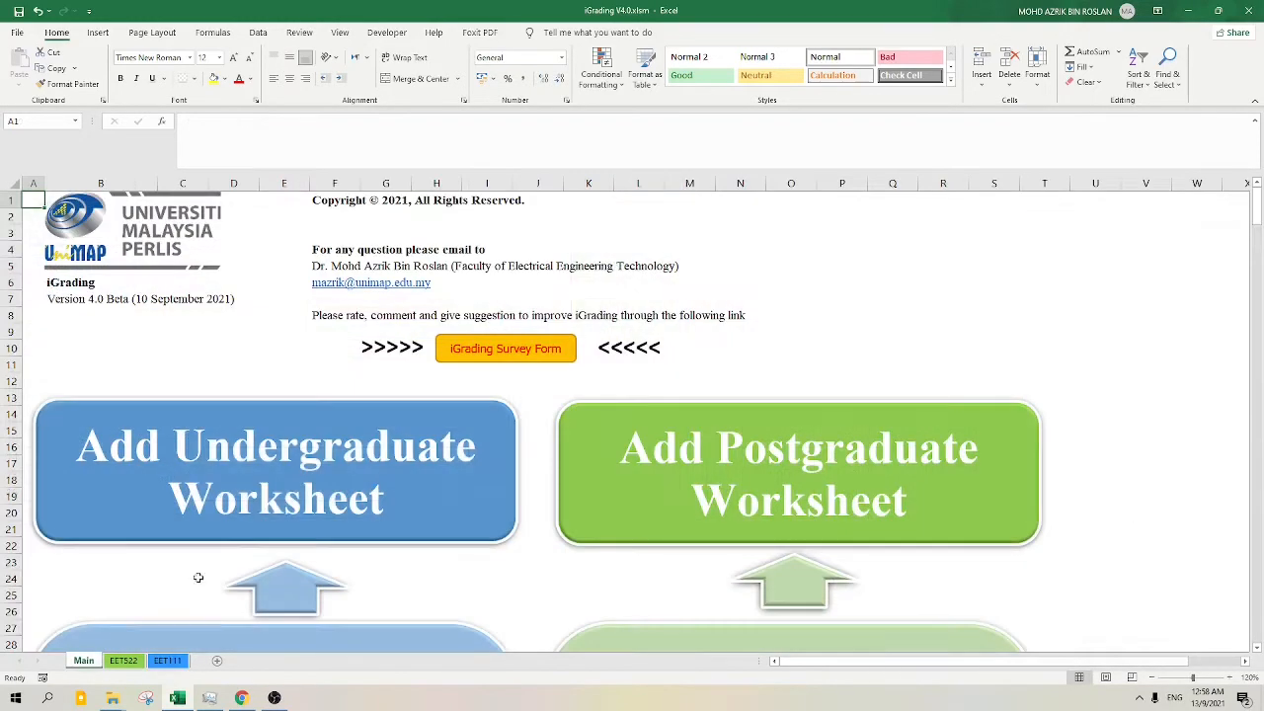
scroll(198, 576, down, 8)
scroll(371, 370, down, 3)
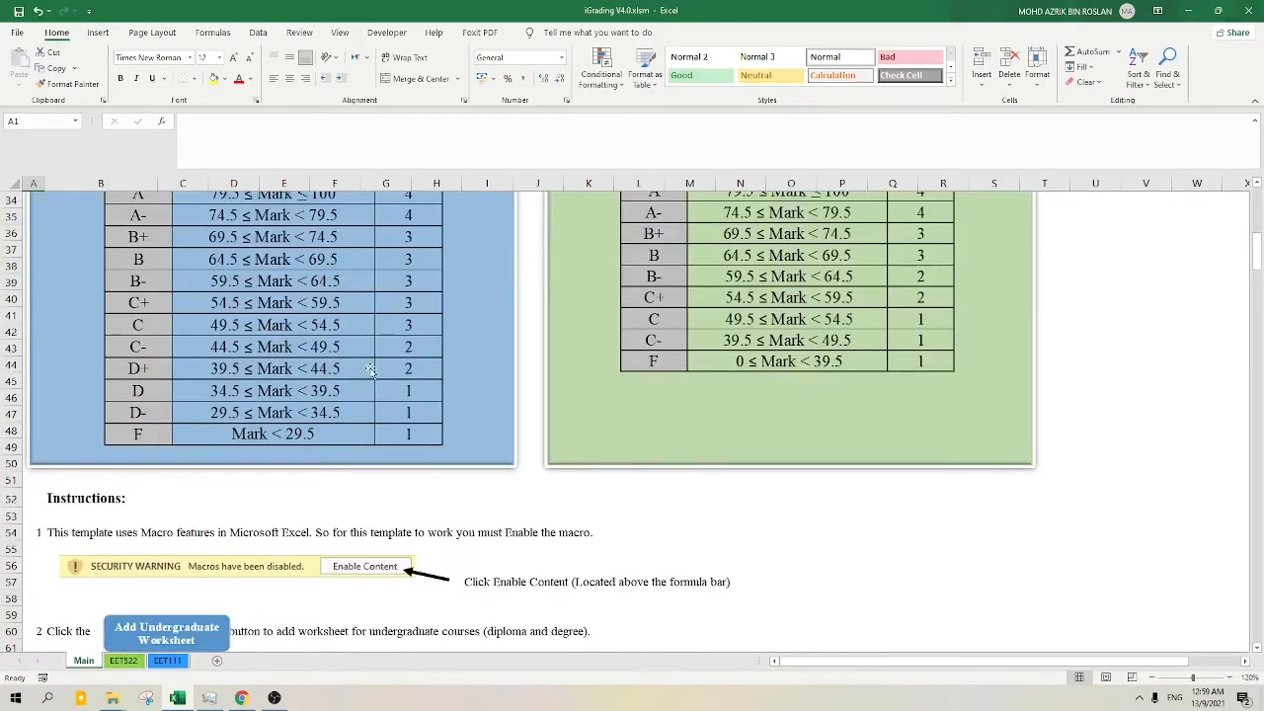
scroll(370, 371, down, 1)
scroll(395, 390, up, 3)
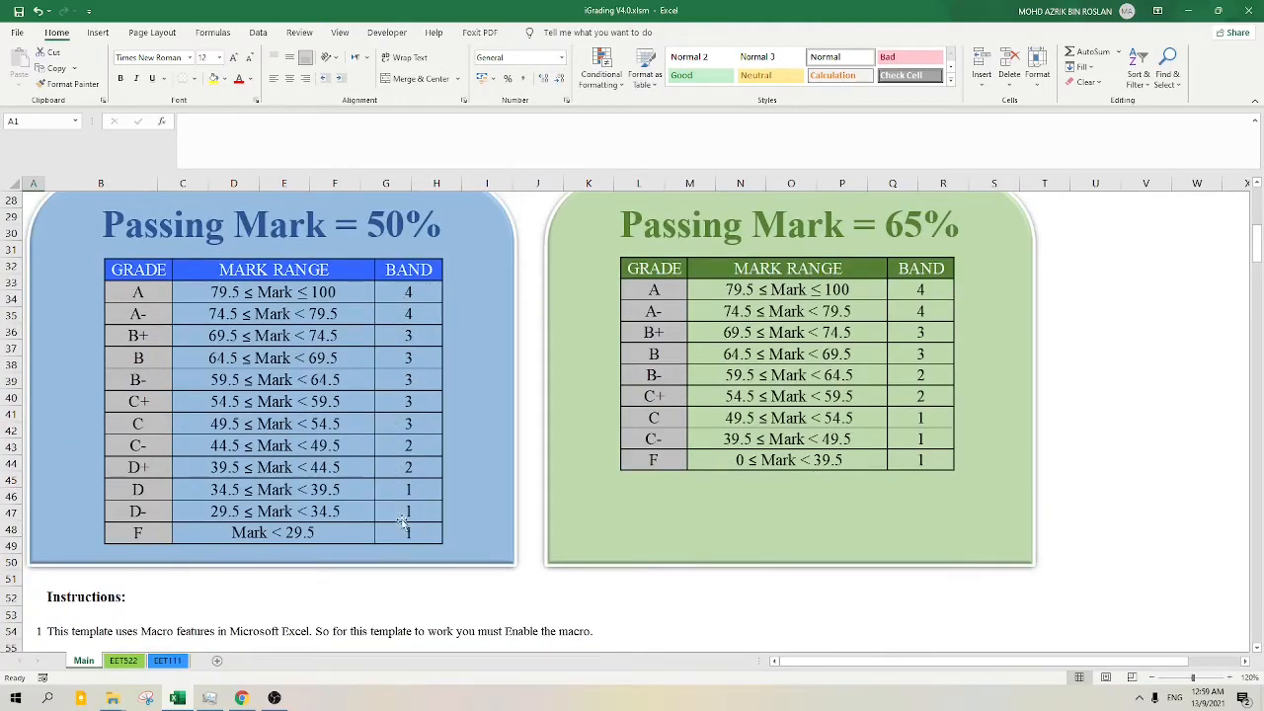
- Return to the EET111 worksheet and add an assessment component named Test 2
click(123, 660)
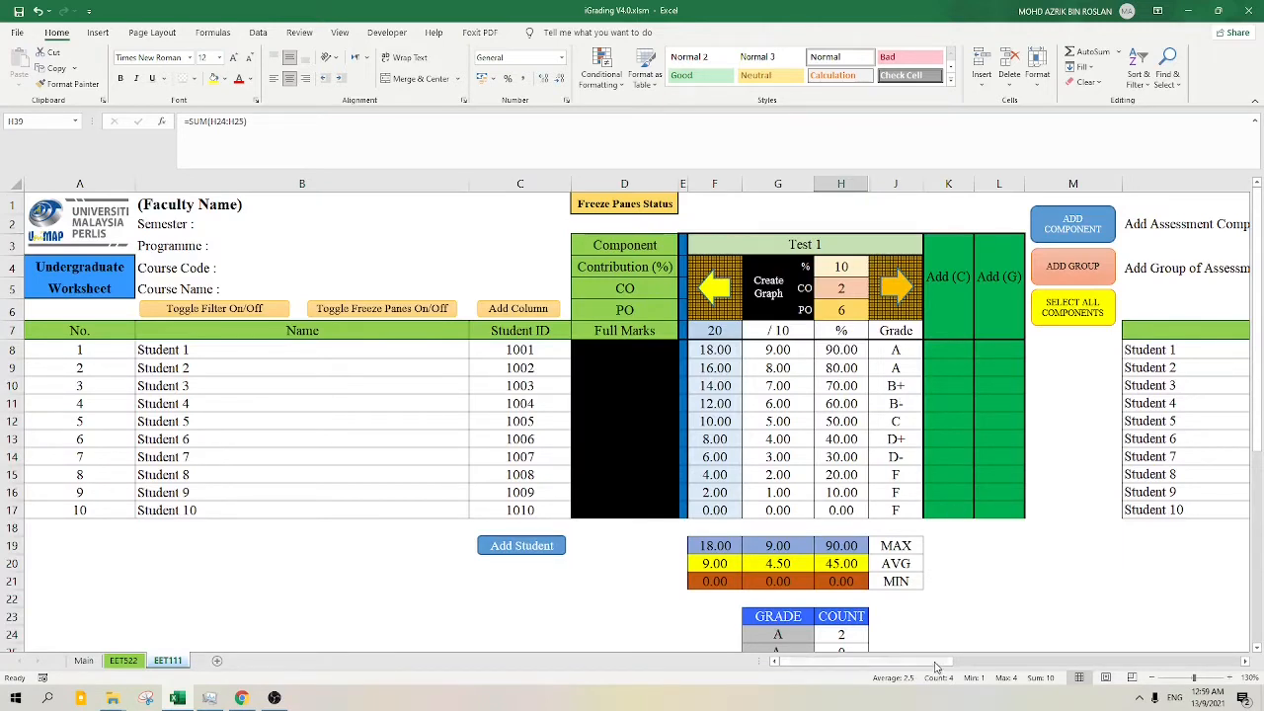
click(1052, 228)
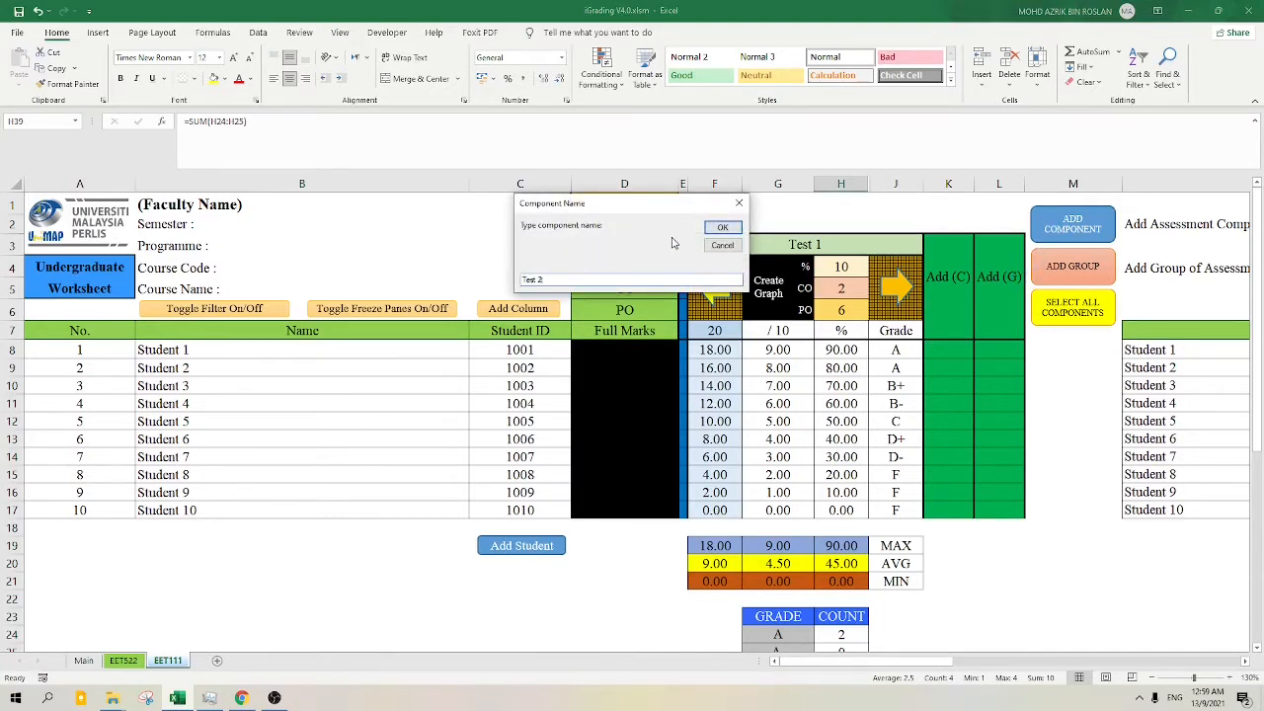
click(721, 229)
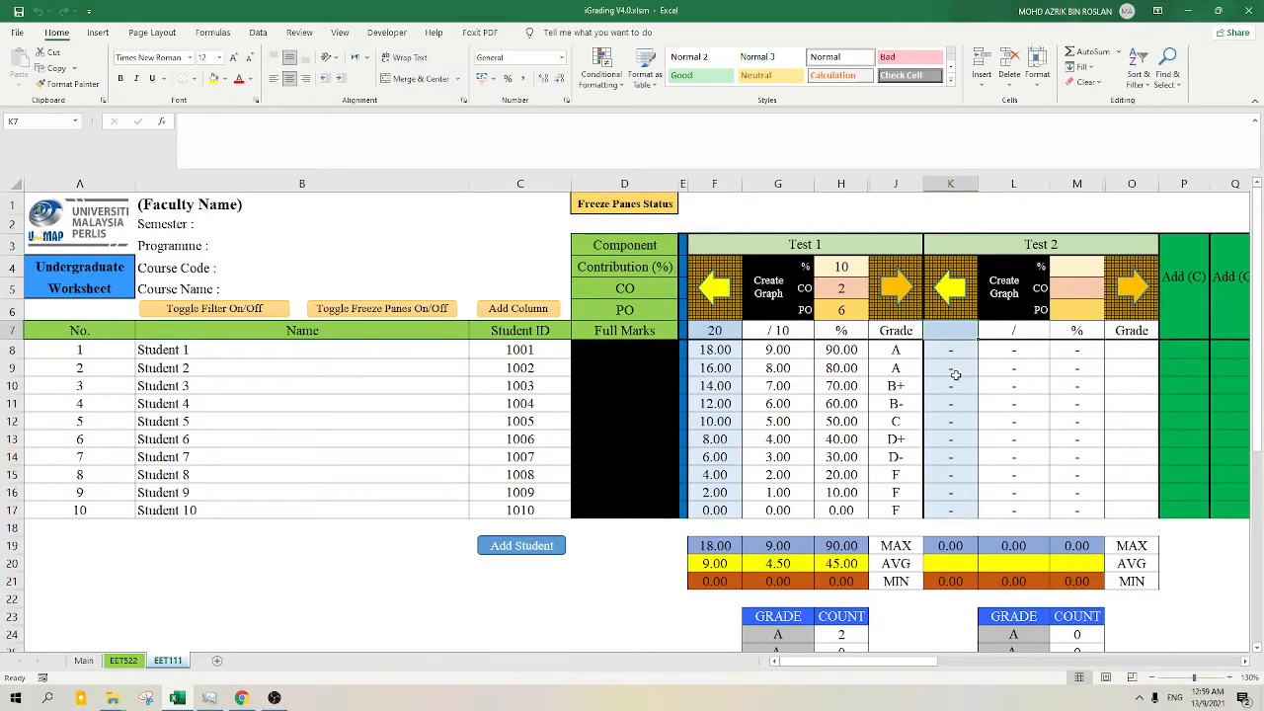
- Set Test 2's full marks to 40 in K7 and fill K8:K17 with marks decreasing from 38 to 20 in steps of 2
text(40)
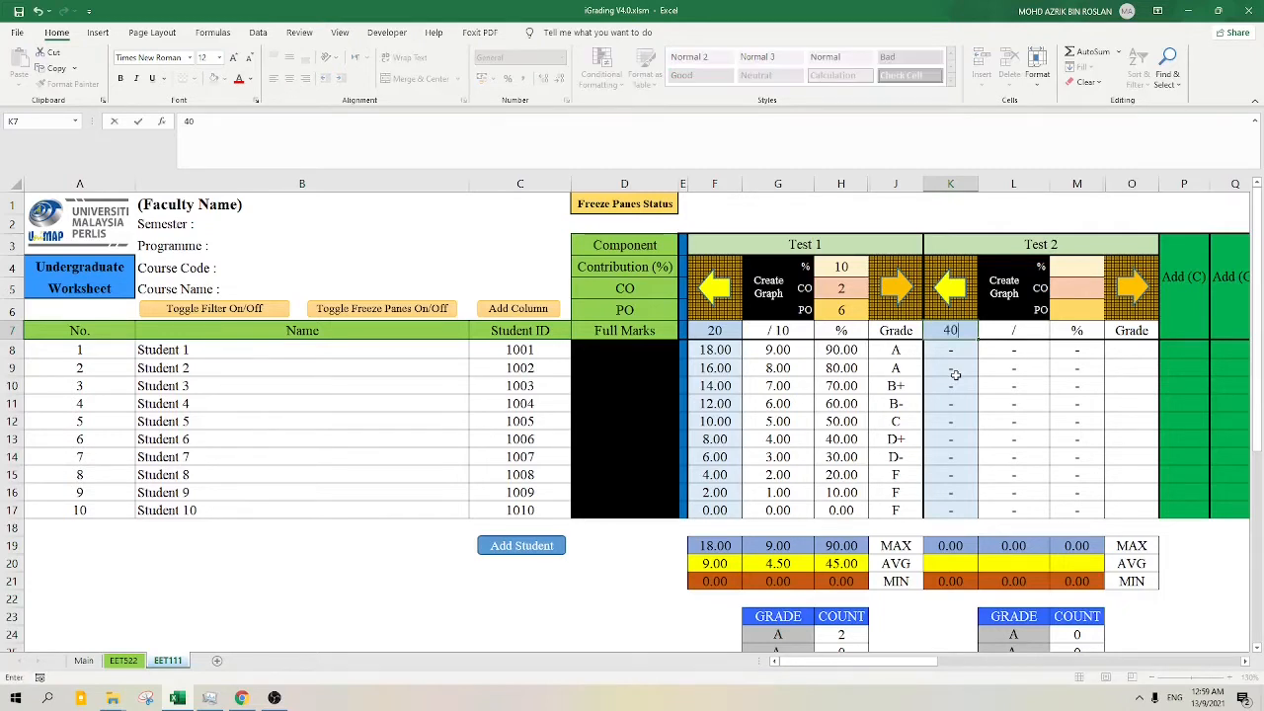
key(Return)
text(38)
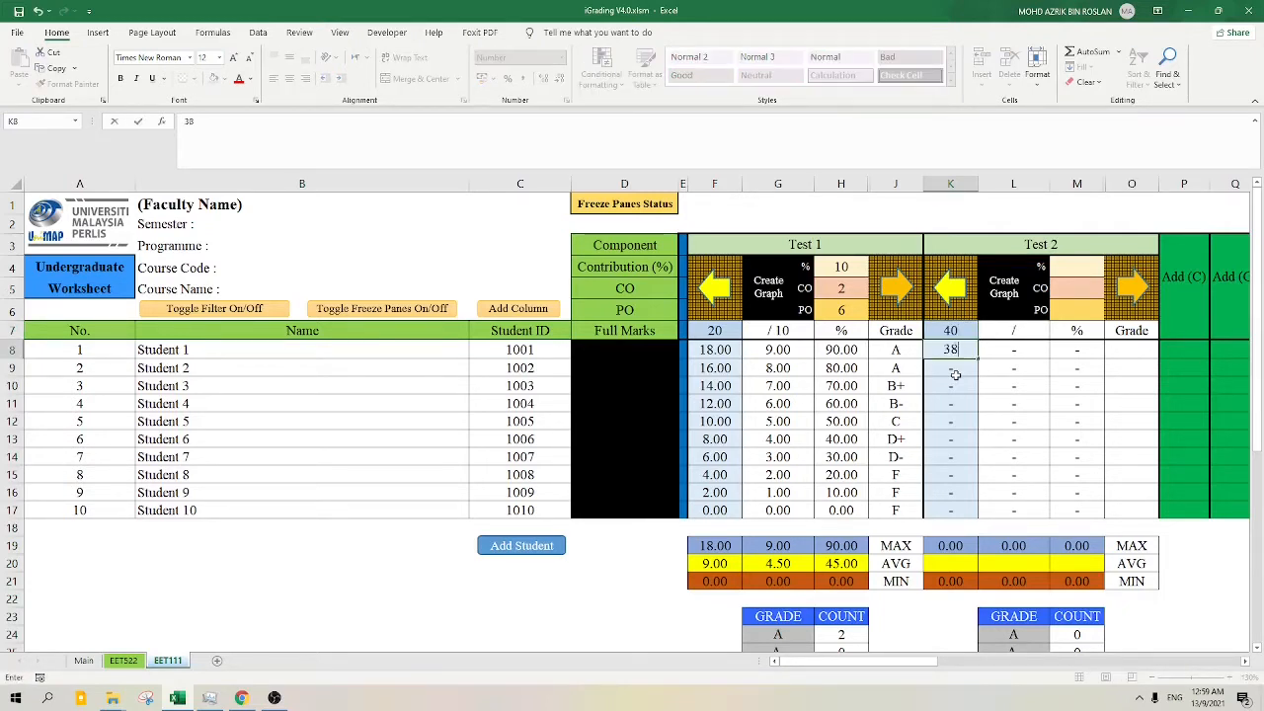
key(Return)
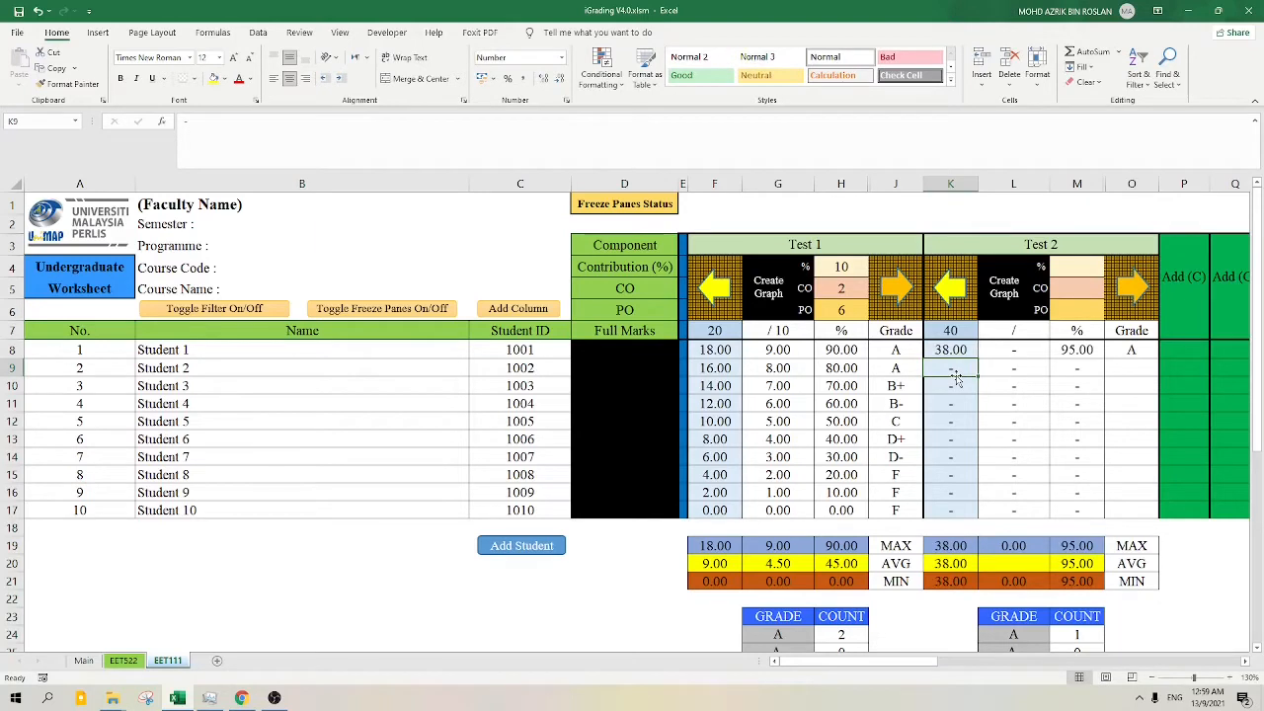
text(36)
key(Return)
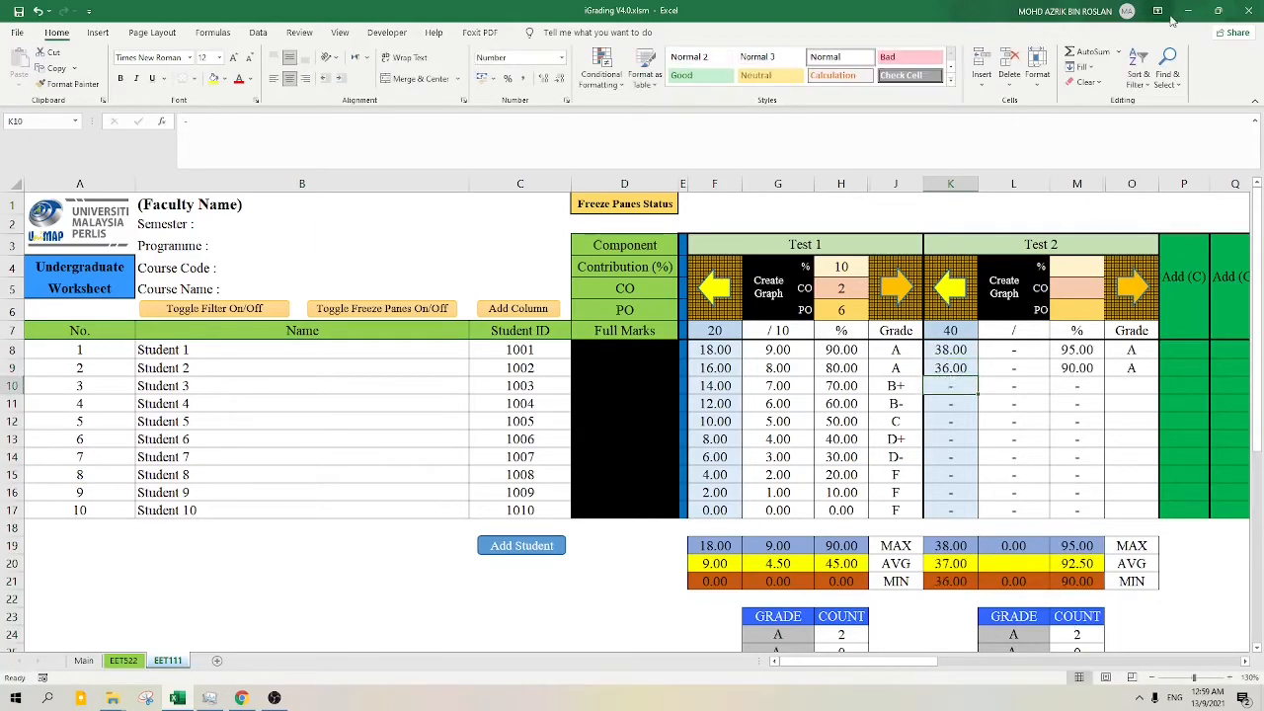
drag(946, 354, 980, 519)
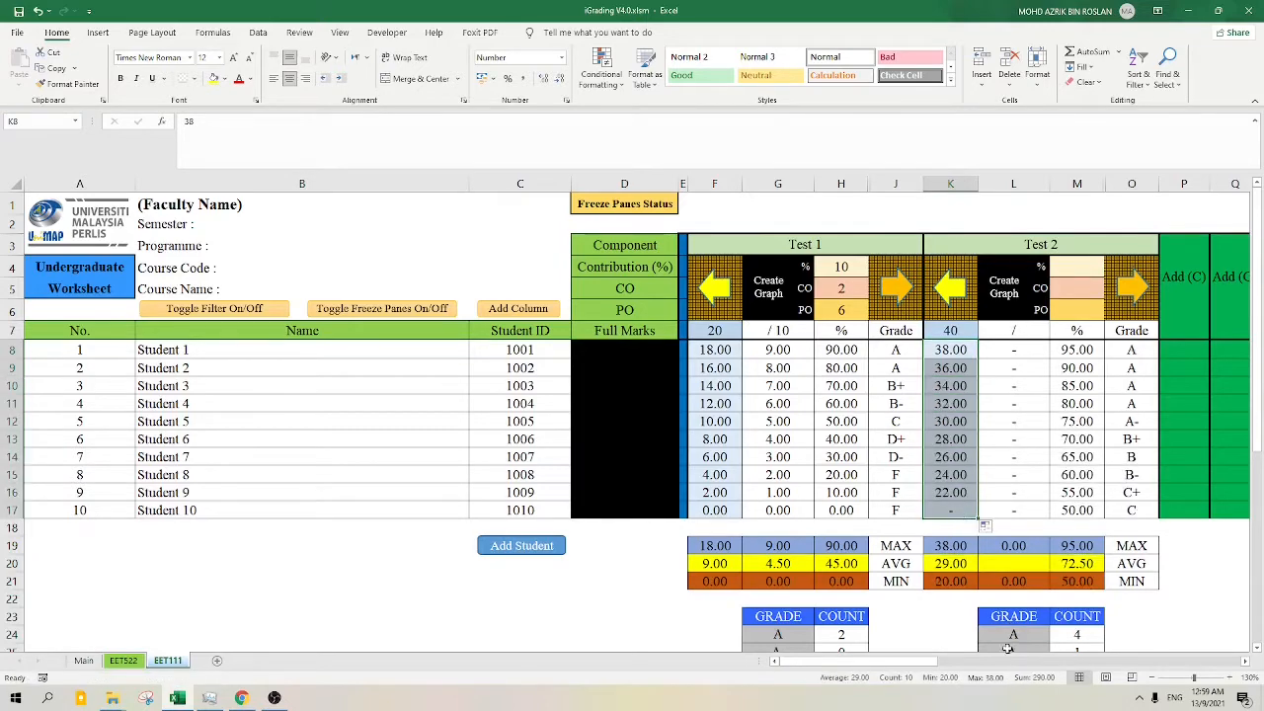
- Set Test 2's contribution to 15% in M4 and check the weighted marks heading
drag(932, 663, 964, 676)
click(422, 266)
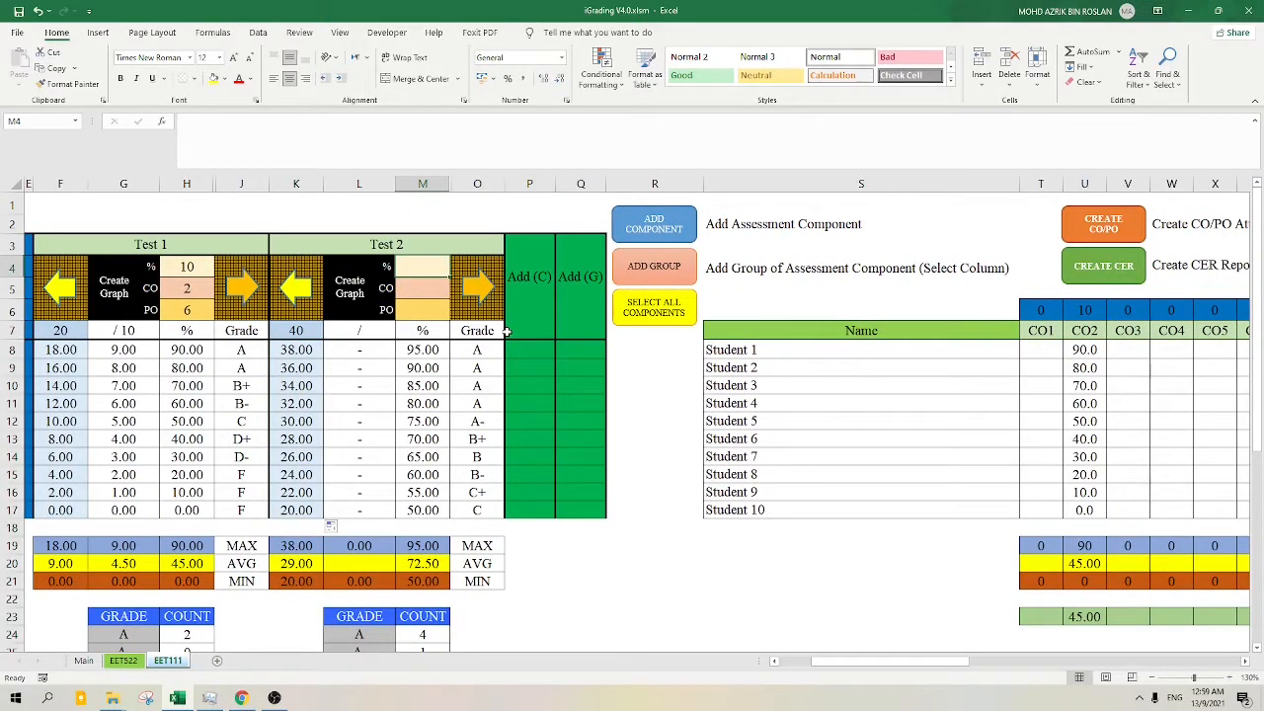
text(15)
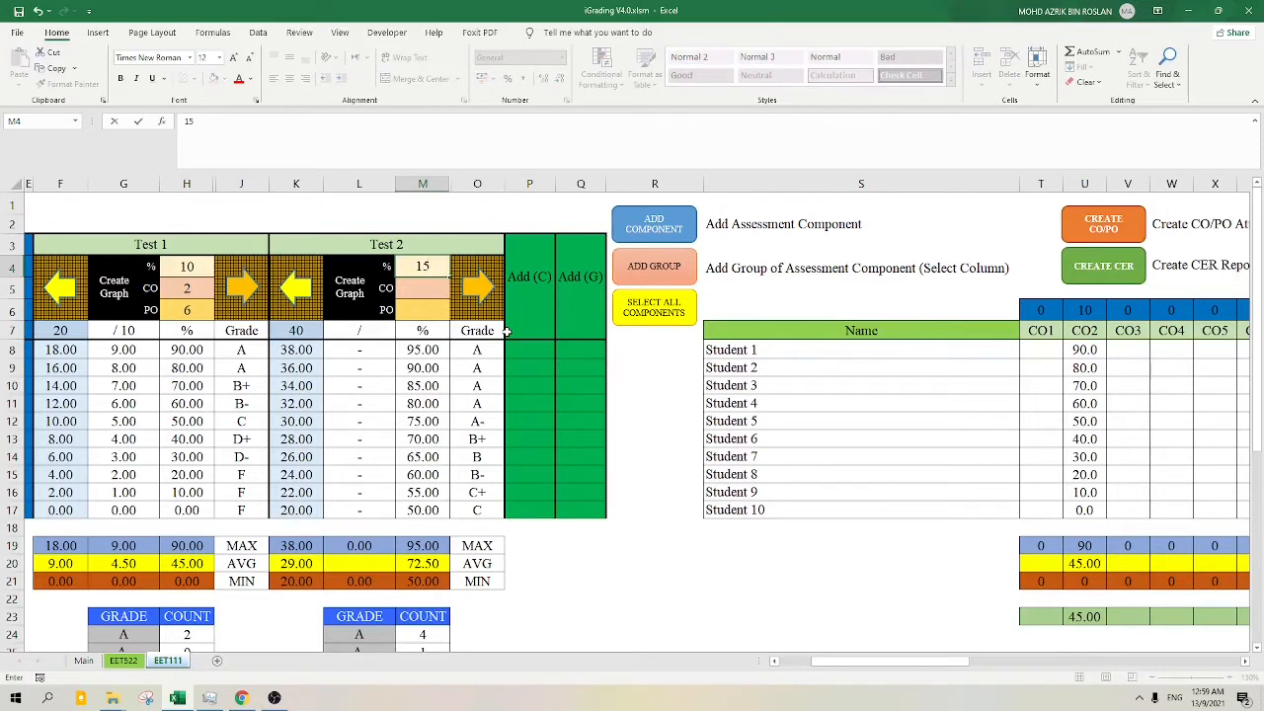
key(Return)
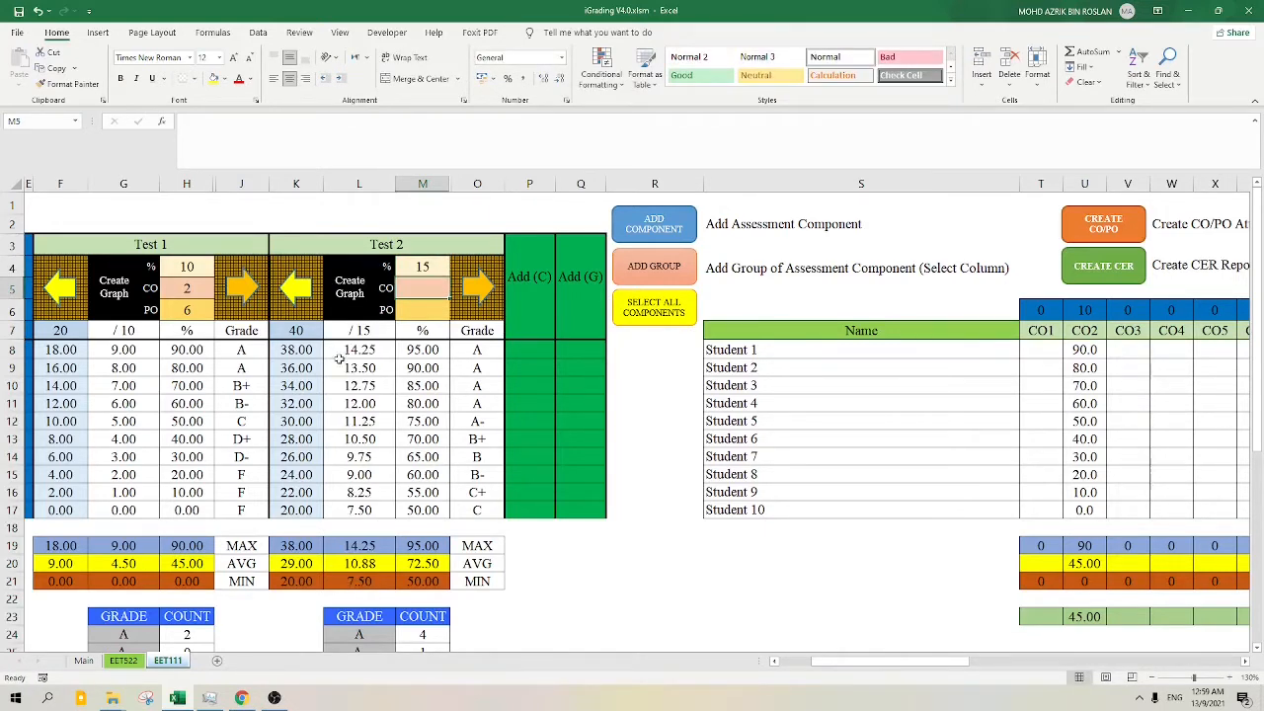
click(139, 331)
click(431, 267)
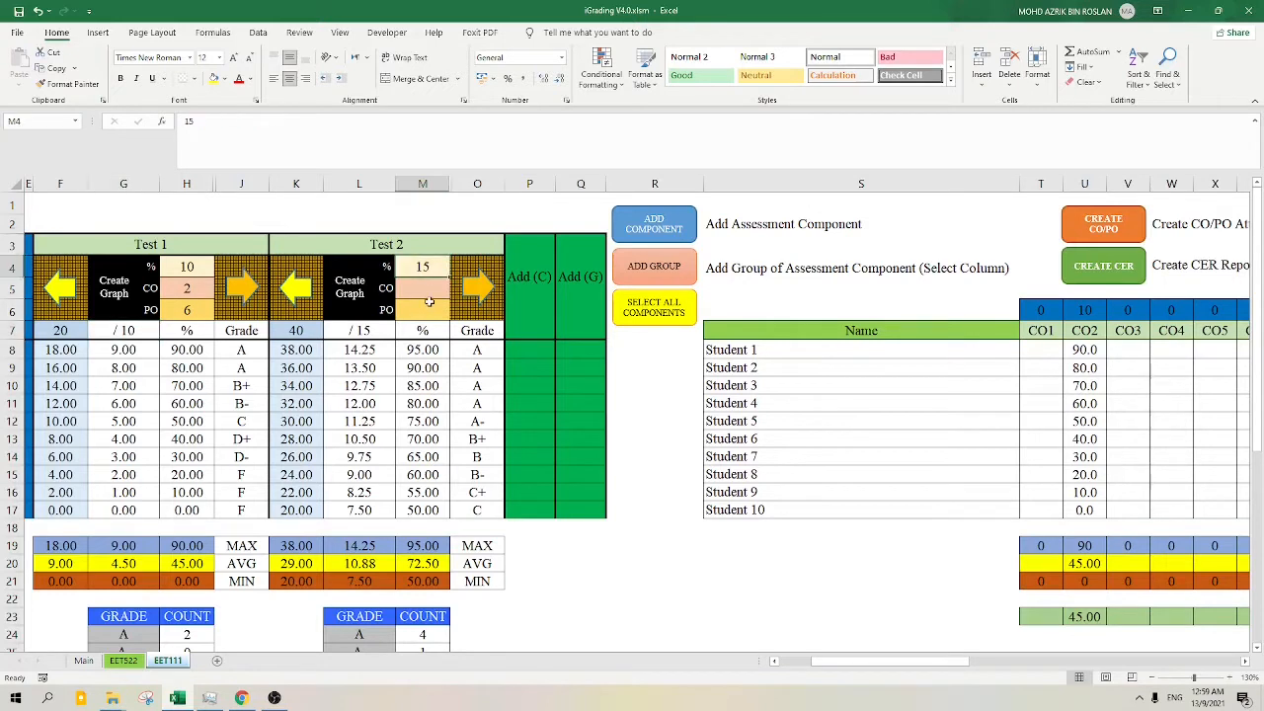
- Map Test 2 to CO 1 in M5 and PO 3 in M6
click(423, 289)
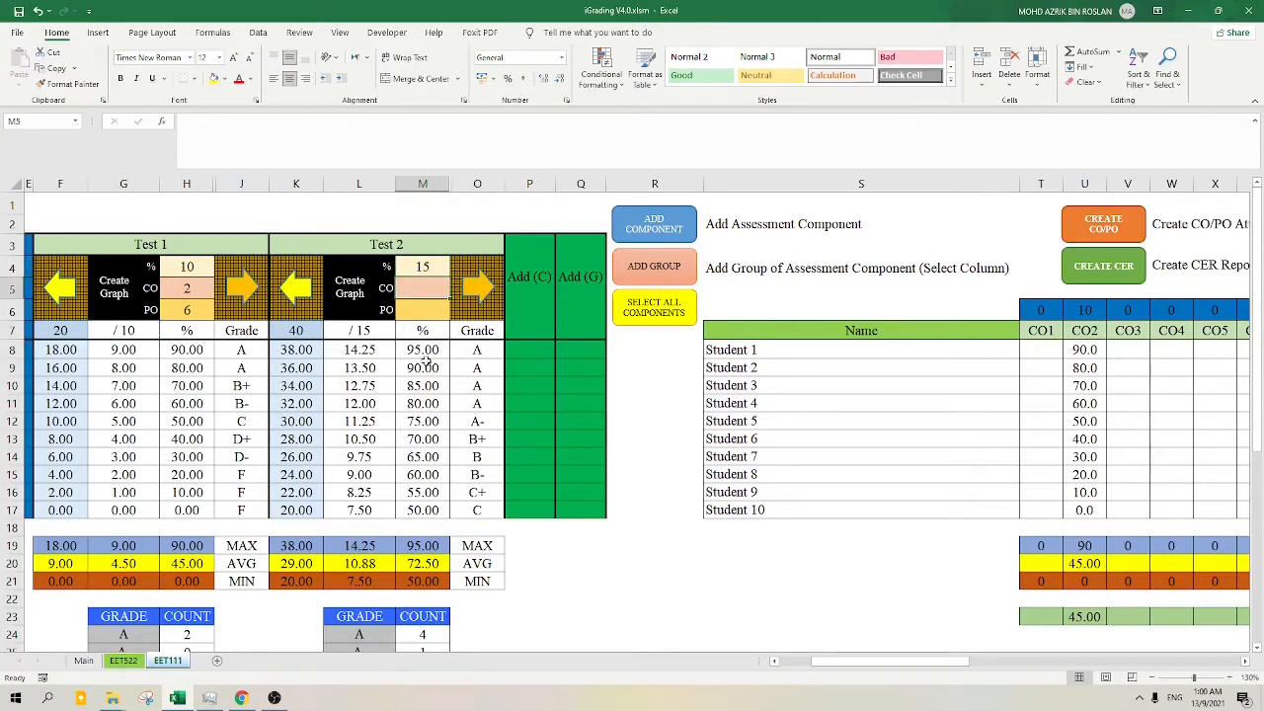
text(1)
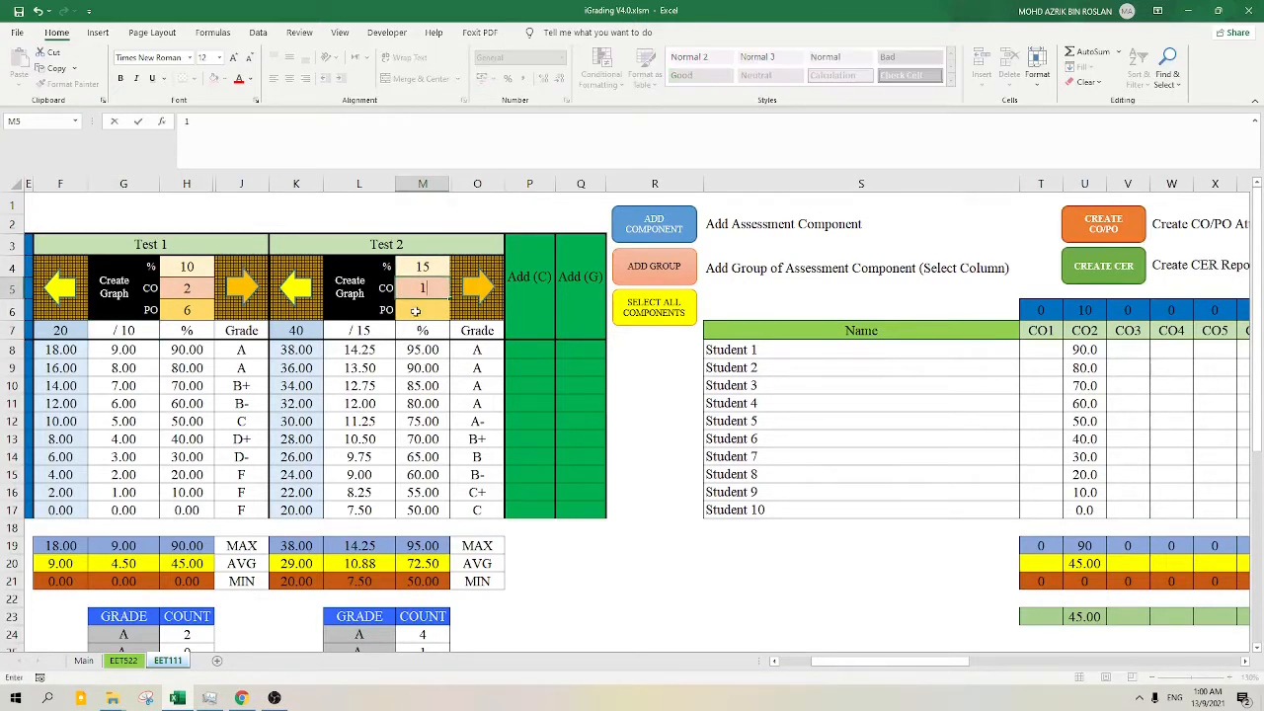
key(Return)
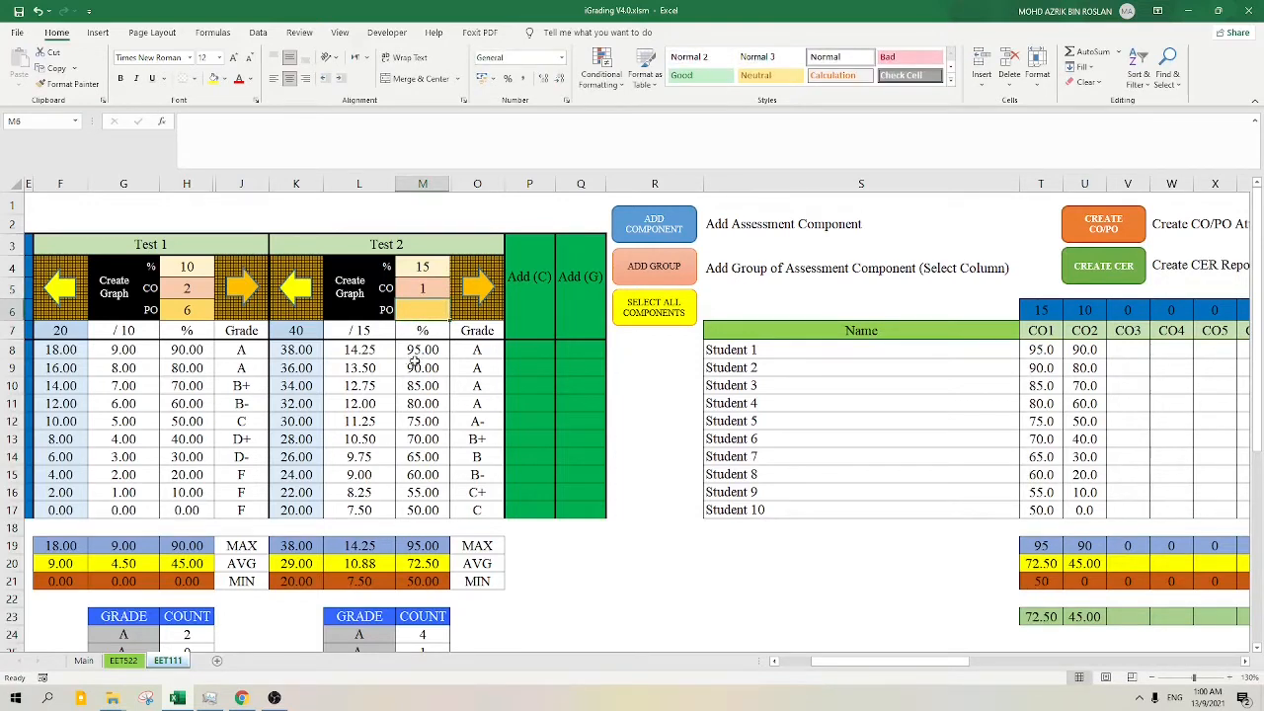
text(3)
click(412, 416)
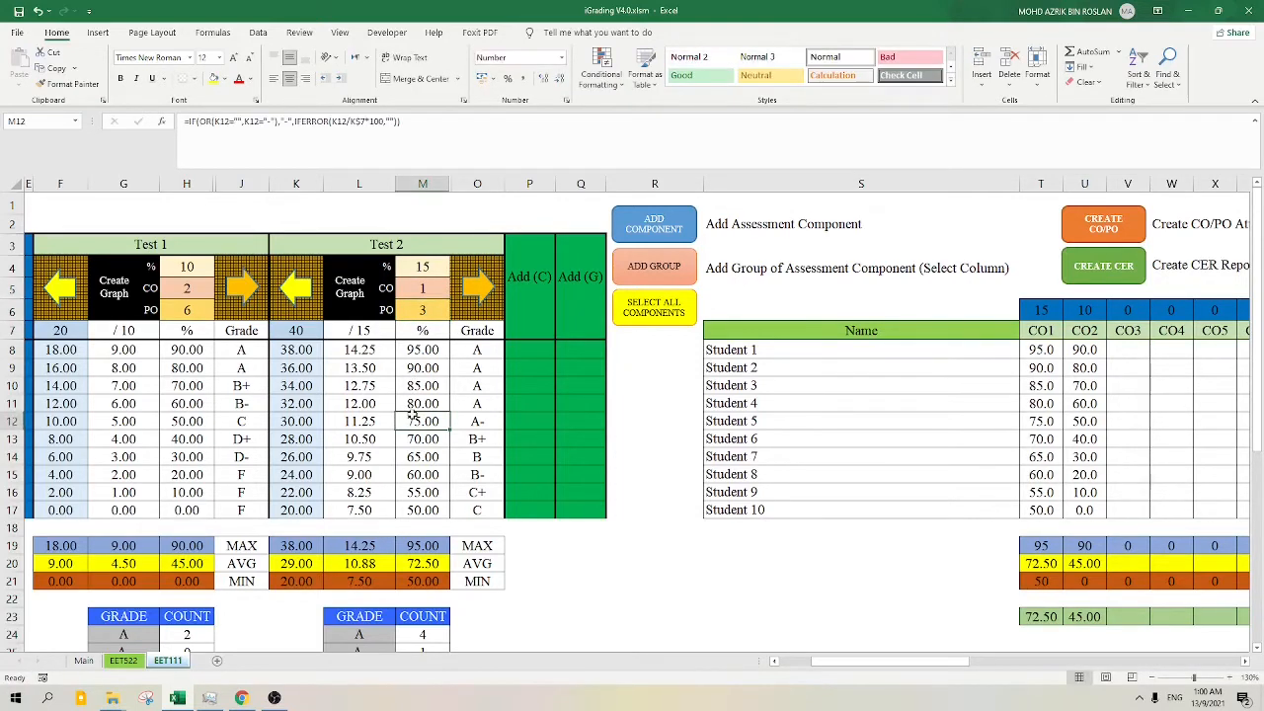
- Compare the Test 2 percentages with the CO1 column and the Test 1 percentages with the CO2 column
click(420, 290)
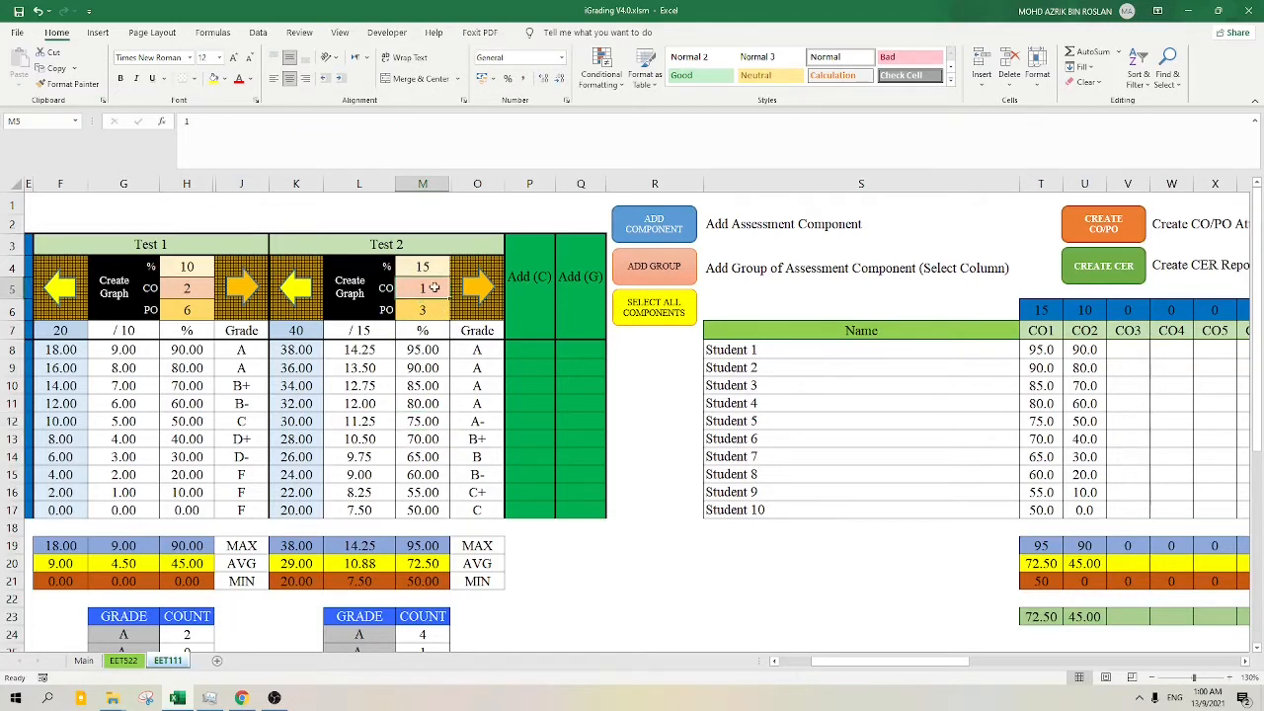
drag(422, 349, 421, 509)
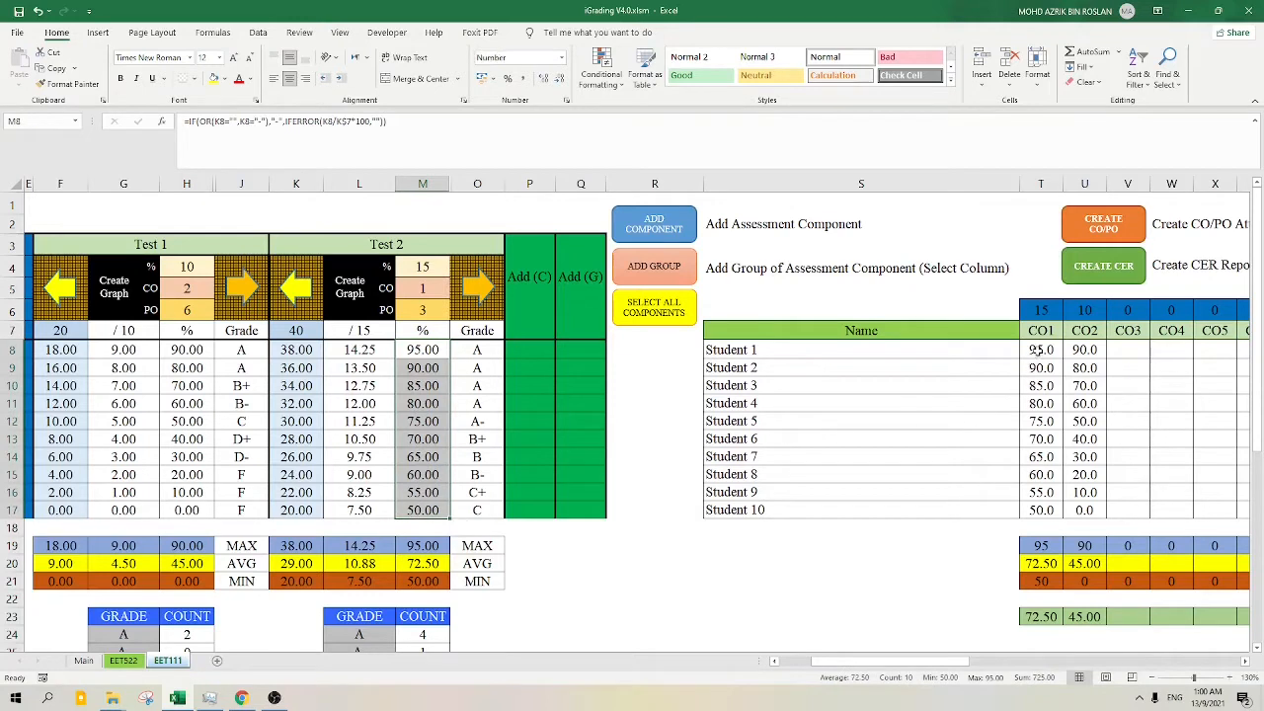
drag(1034, 351, 1027, 509)
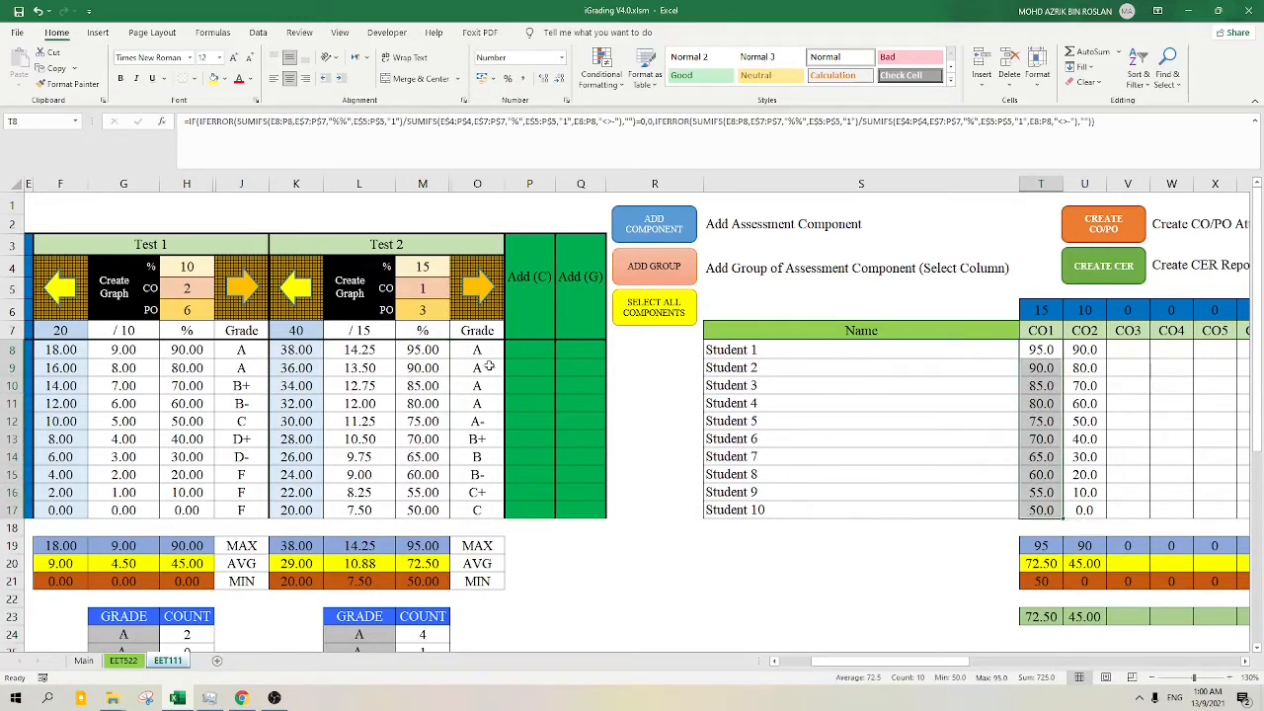
click(193, 288)
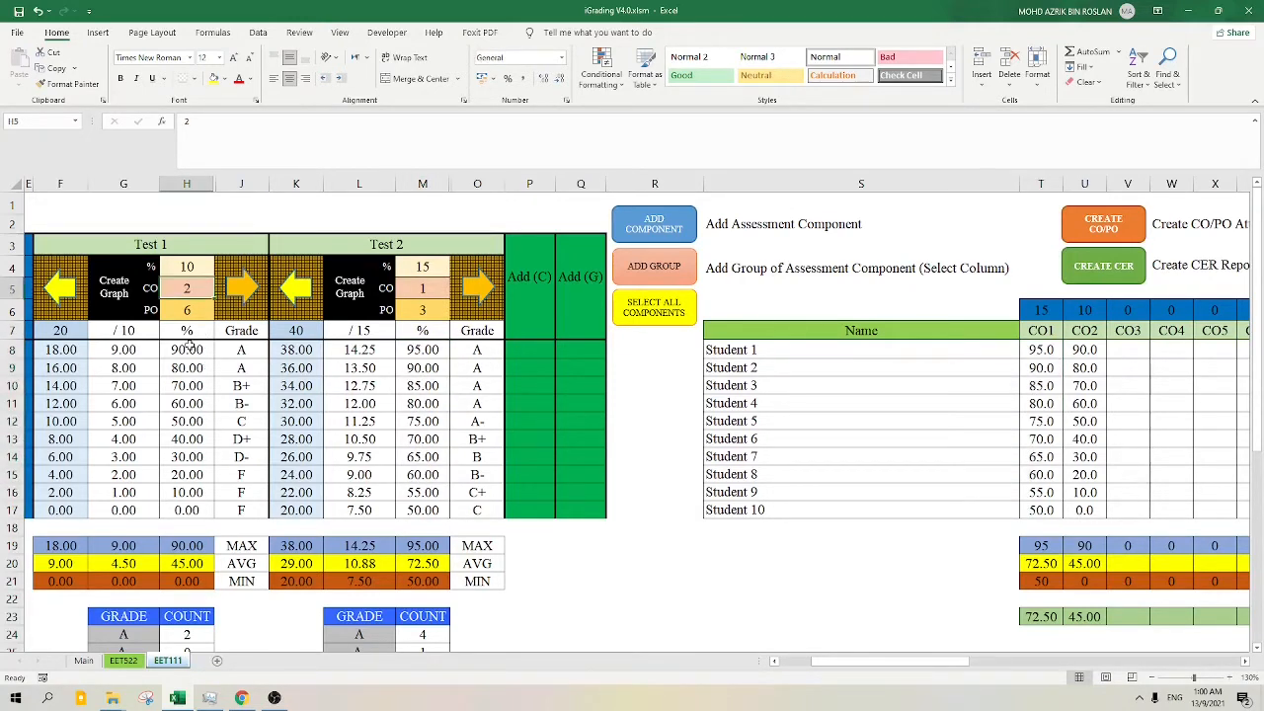
drag(188, 350, 187, 511)
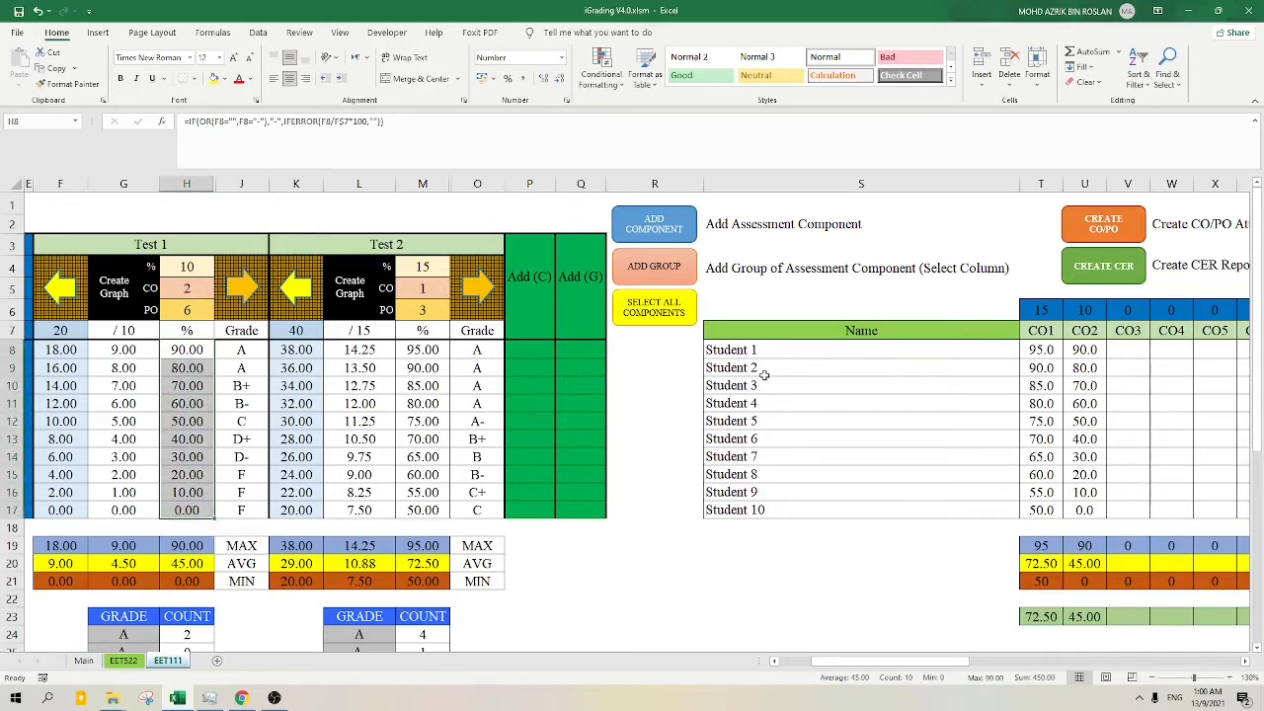
drag(1084, 349, 1084, 509)
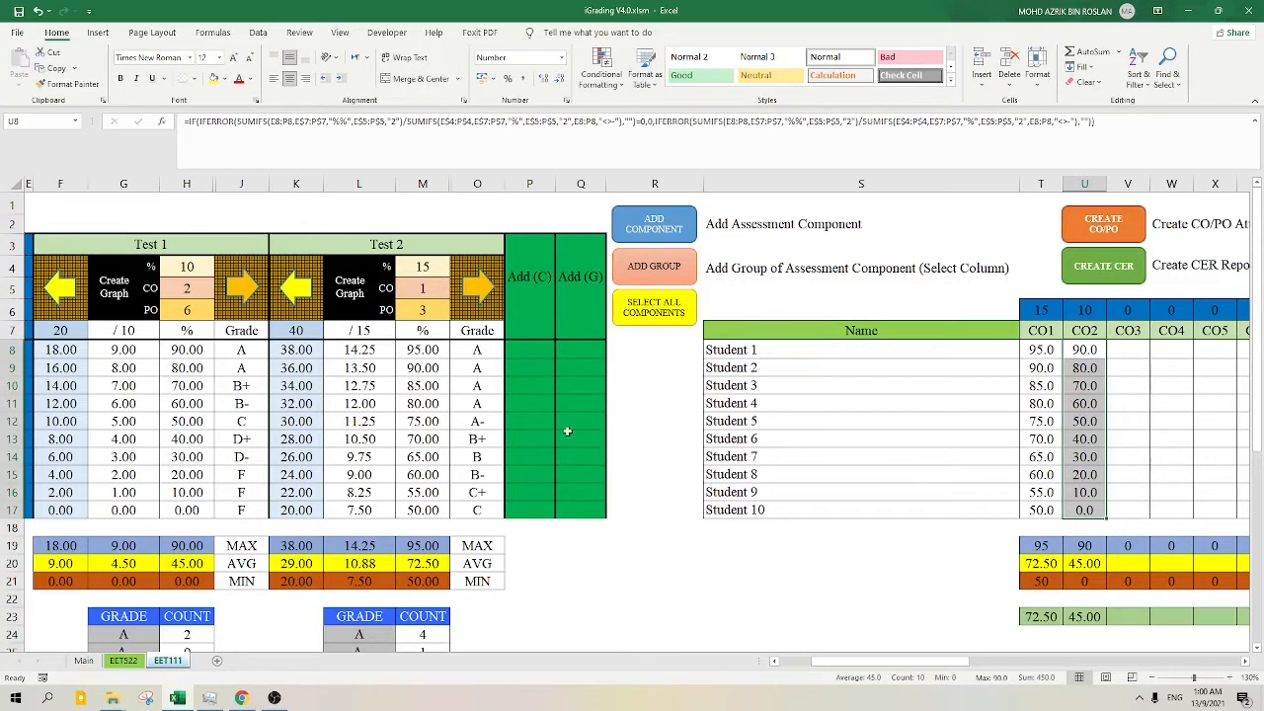
- Change Test 2's CO mapping in M5 to 2
click(432, 291)
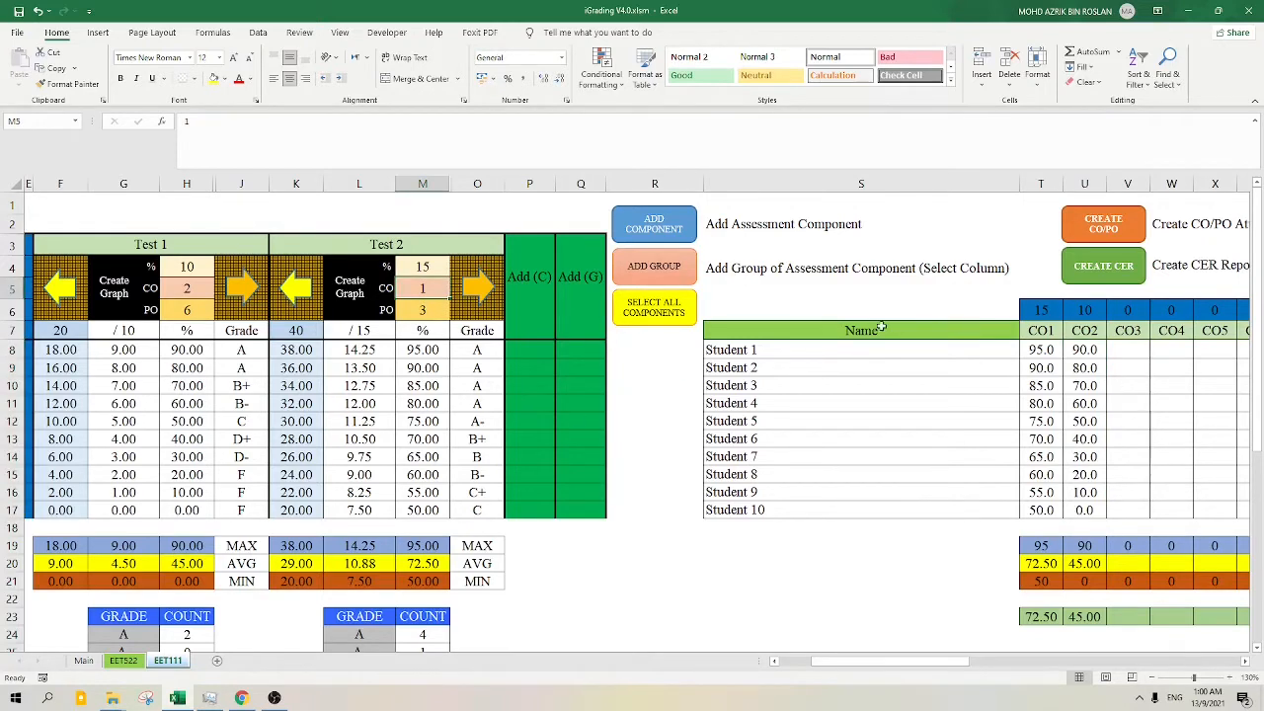
text(2)
click(614, 404)
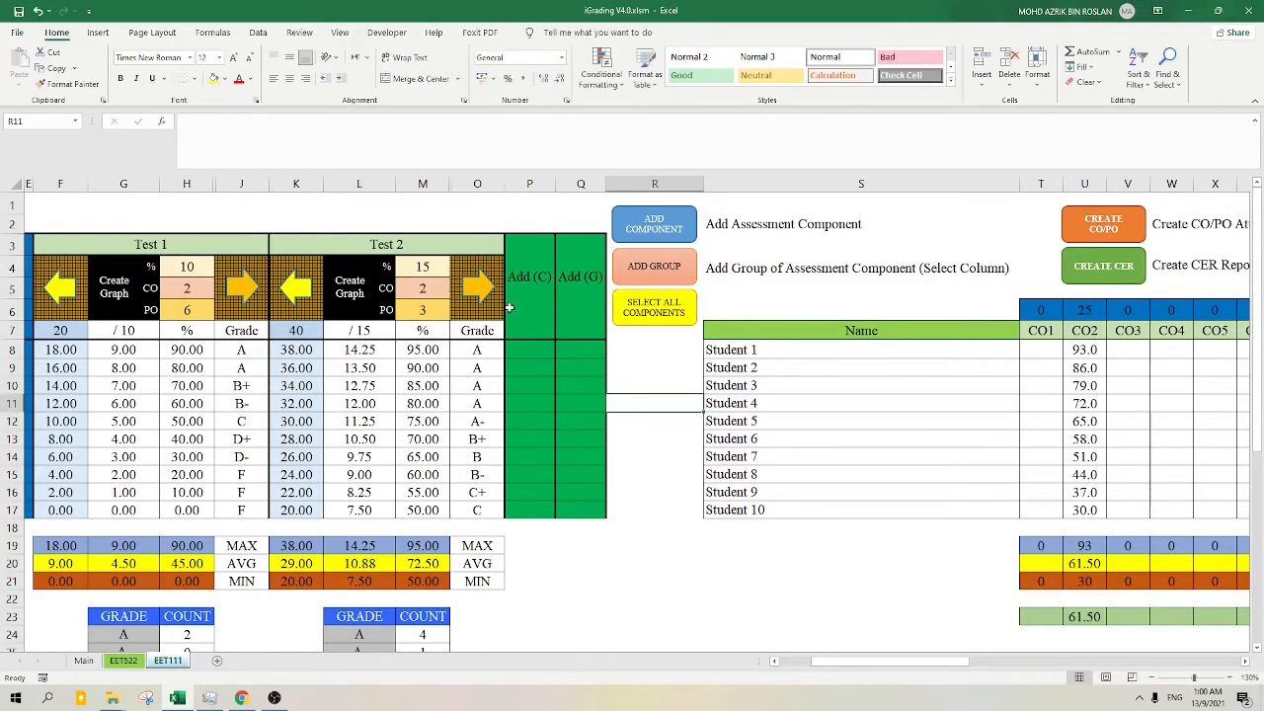
- Examine how the combined CO2 results in U8:U17 relate to the Test 1 and Test 2 percentage columns
drag(1084, 350, 1086, 510)
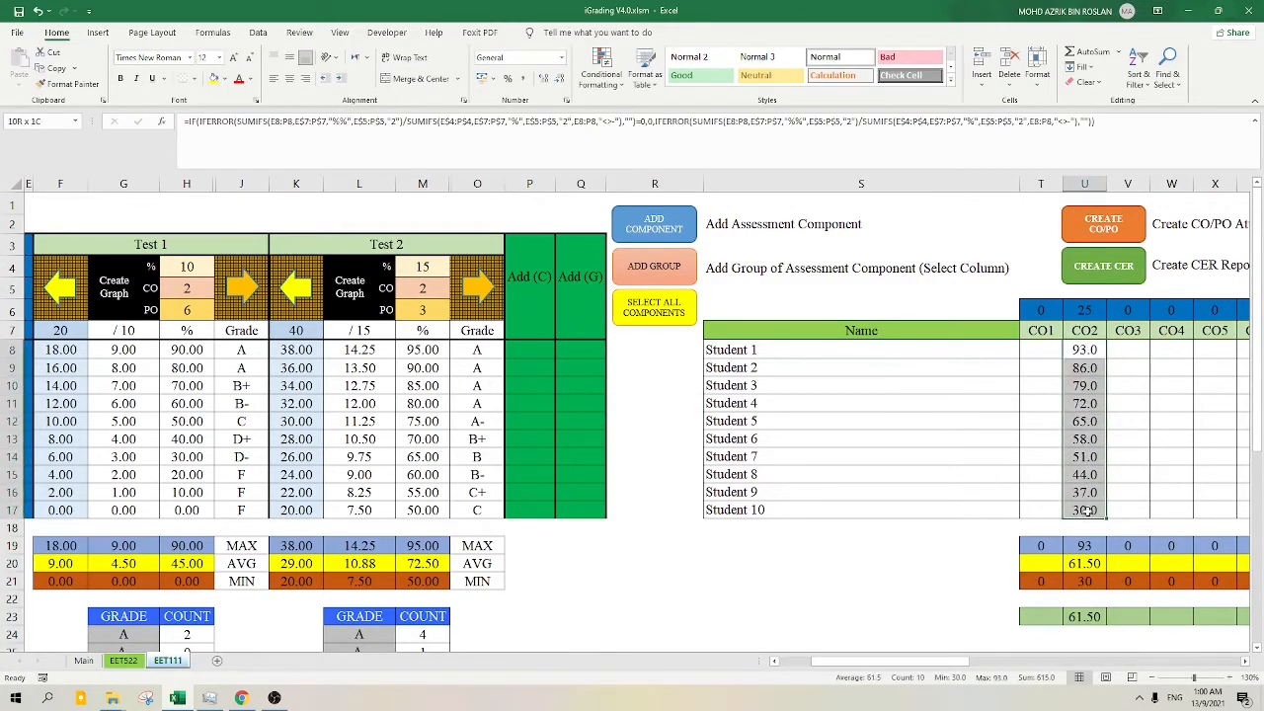
drag(1086, 353, 1087, 494)
drag(409, 358, 415, 508)
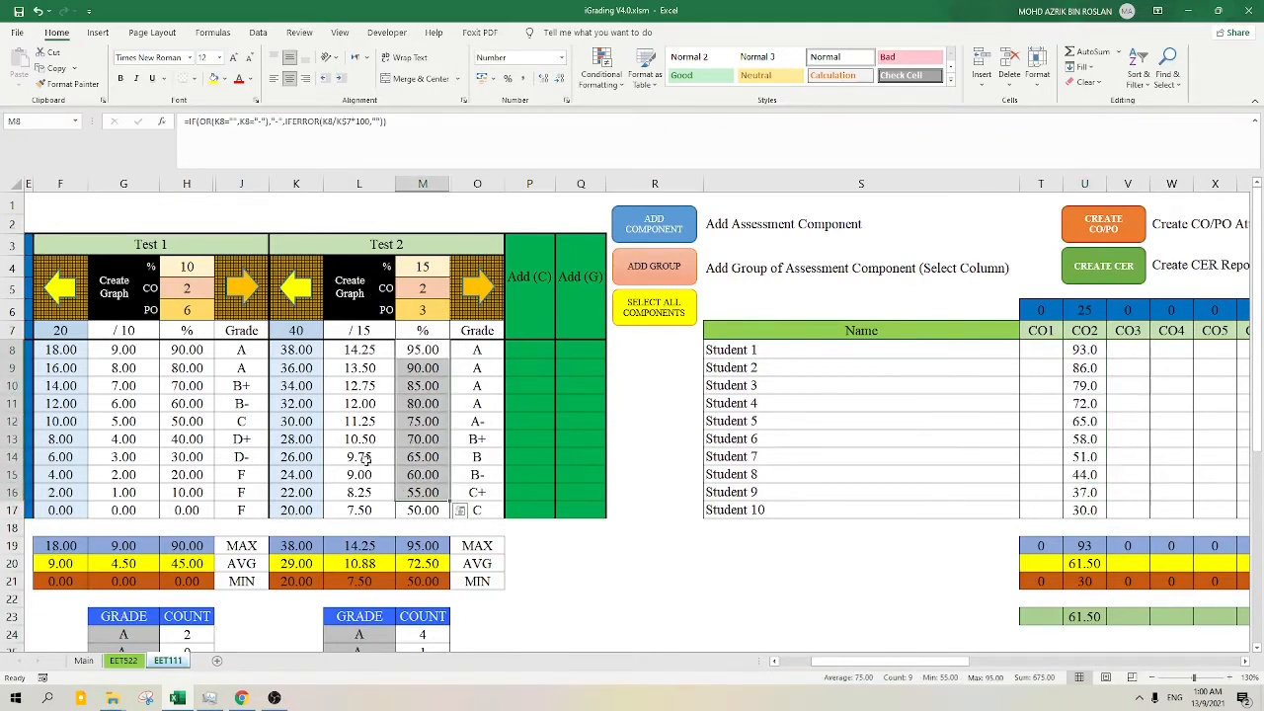
drag(187, 351, 188, 509)
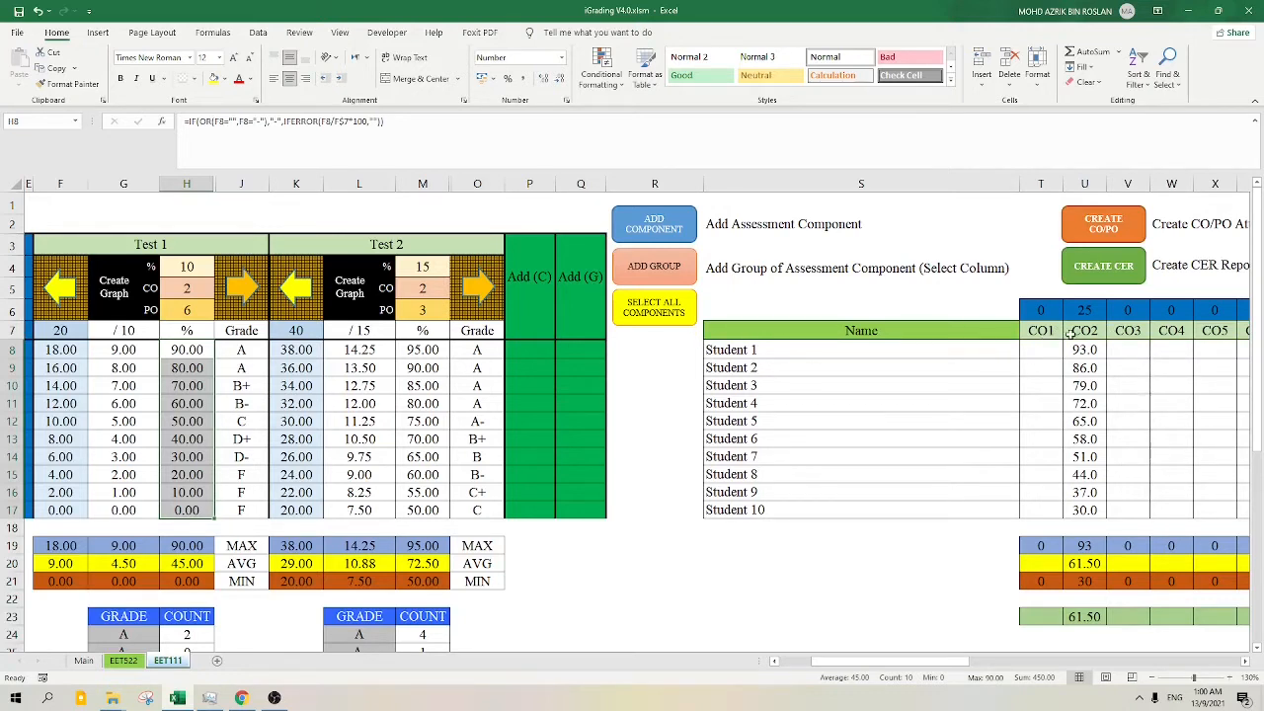
drag(1090, 353, 1092, 510)
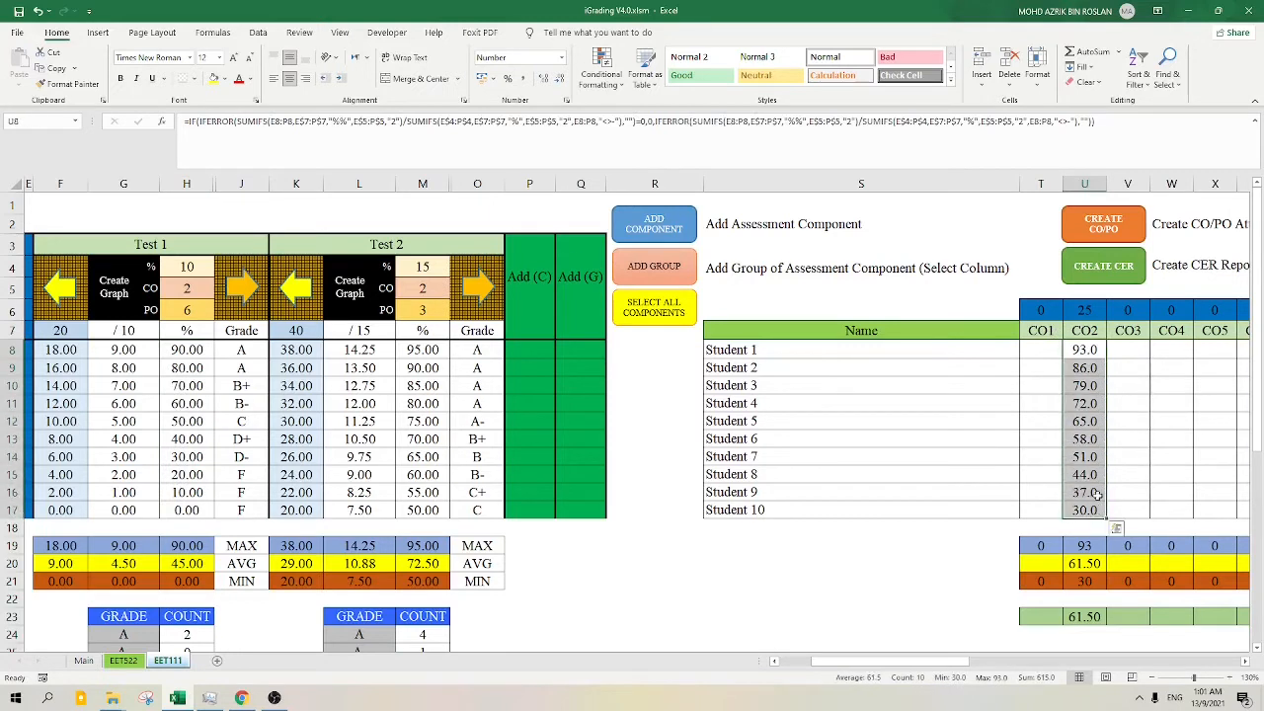
click(1039, 349)
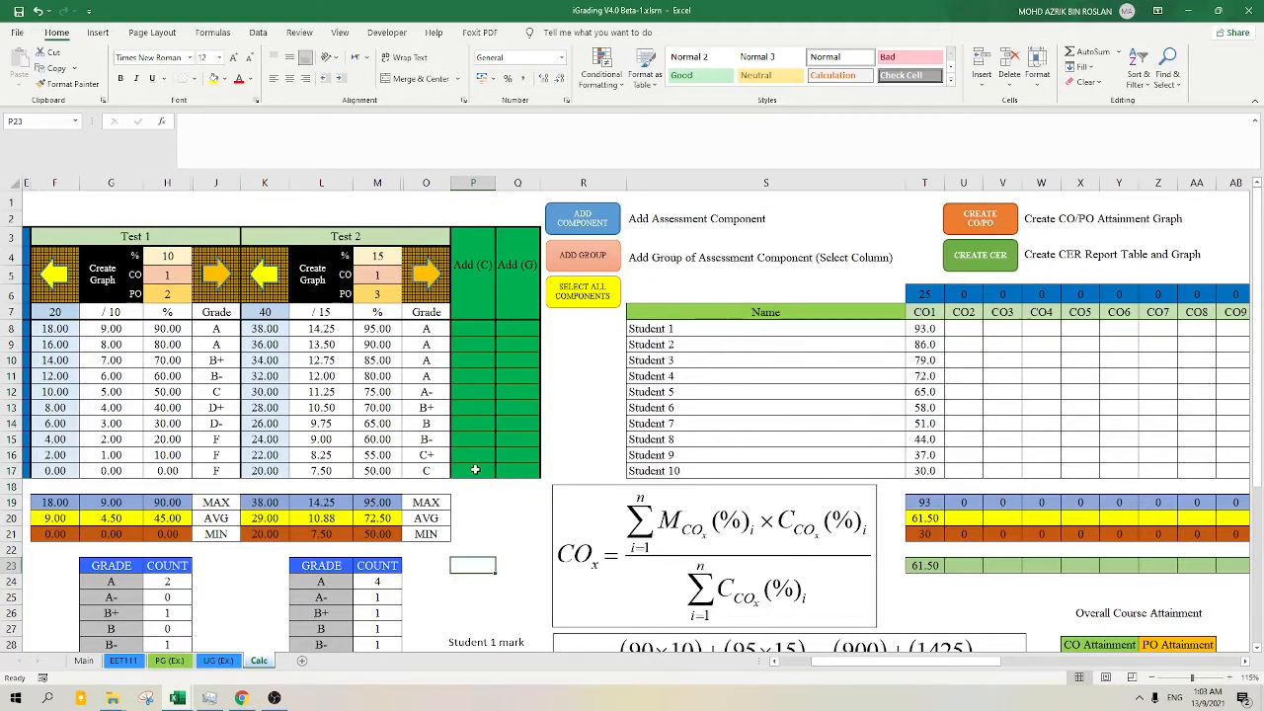
- On the Calc sheet, review the CO1 results, both tests' marks, and their contribution, CO and PO settings
drag(931, 335, 933, 456)
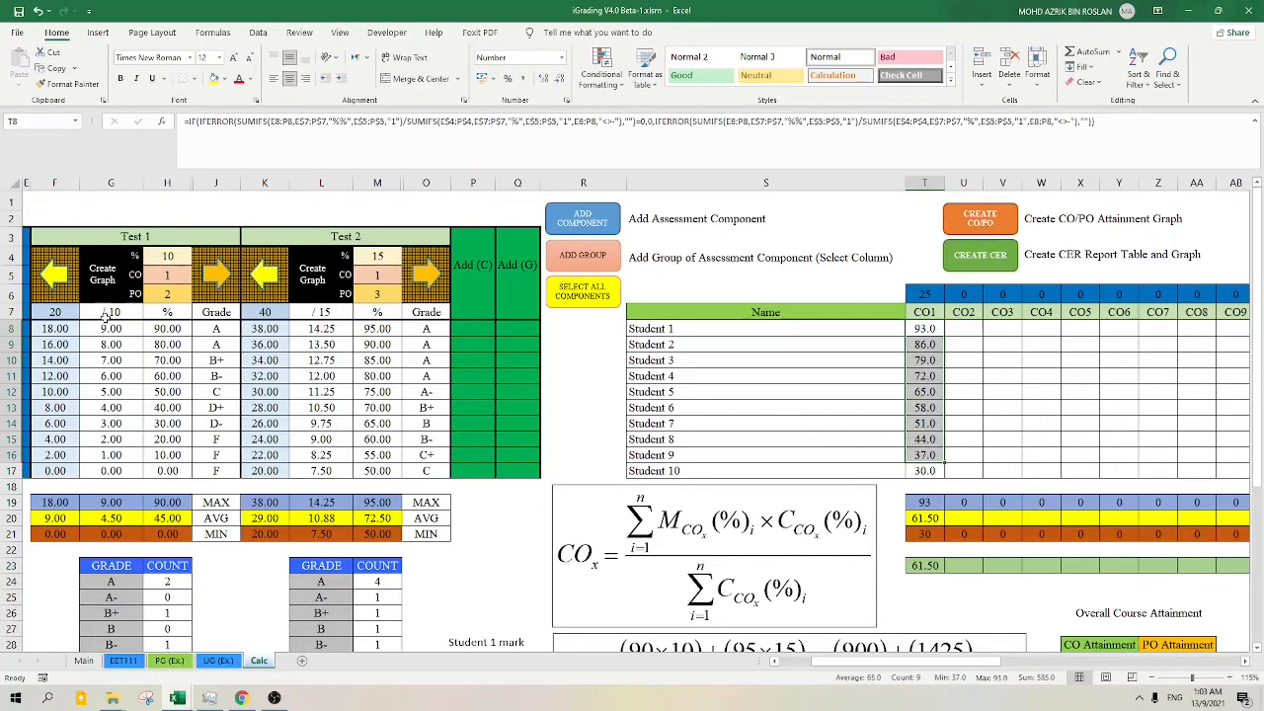
drag(67, 314, 73, 472)
drag(266, 318, 264, 472)
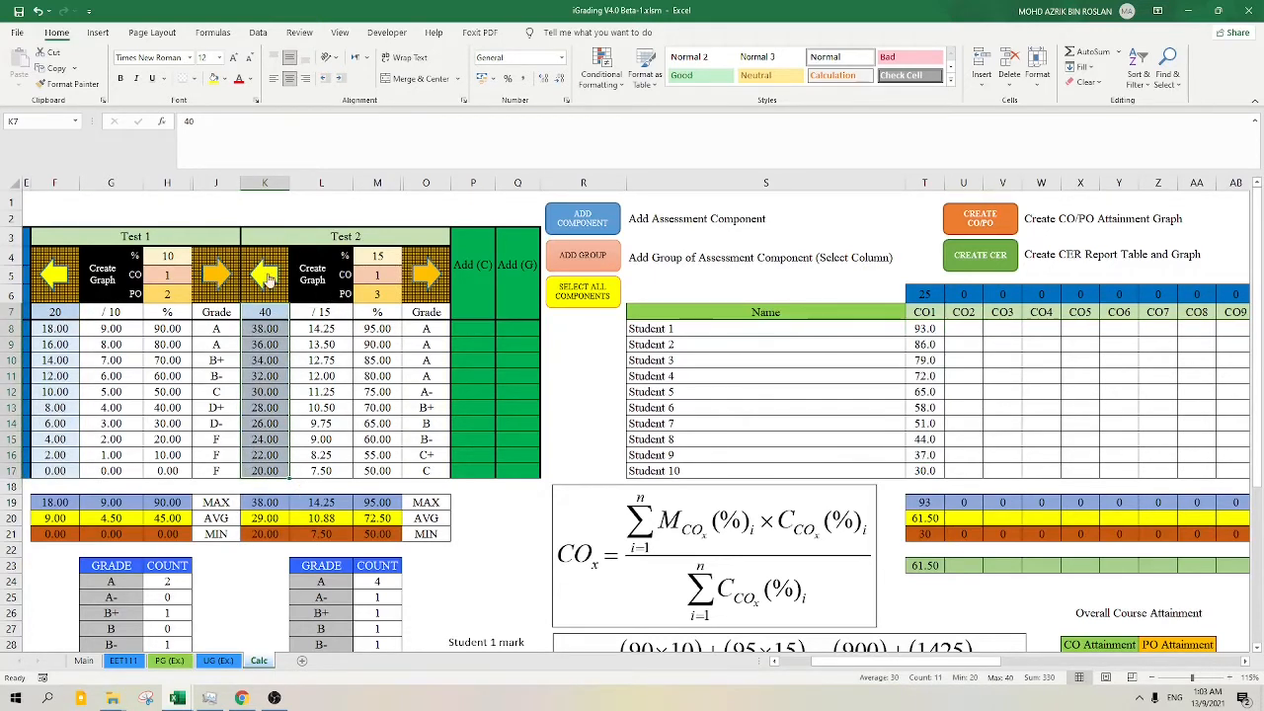
click(168, 293)
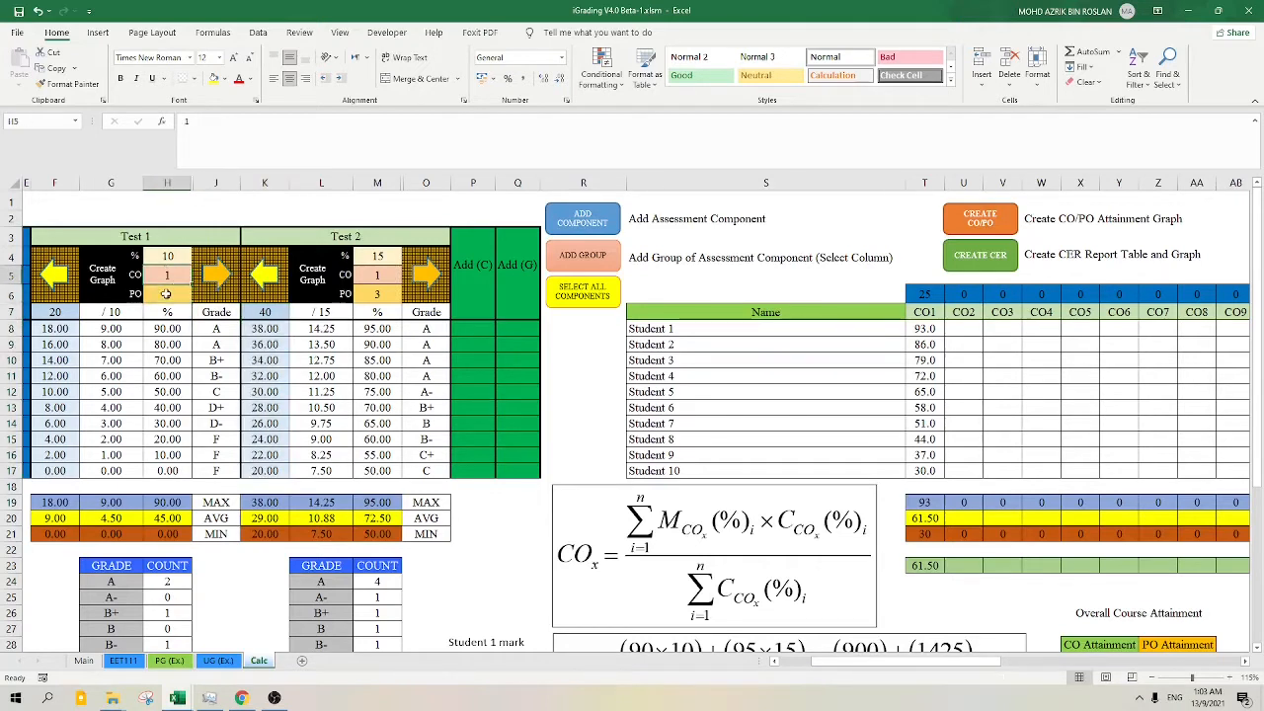
click(376, 255)
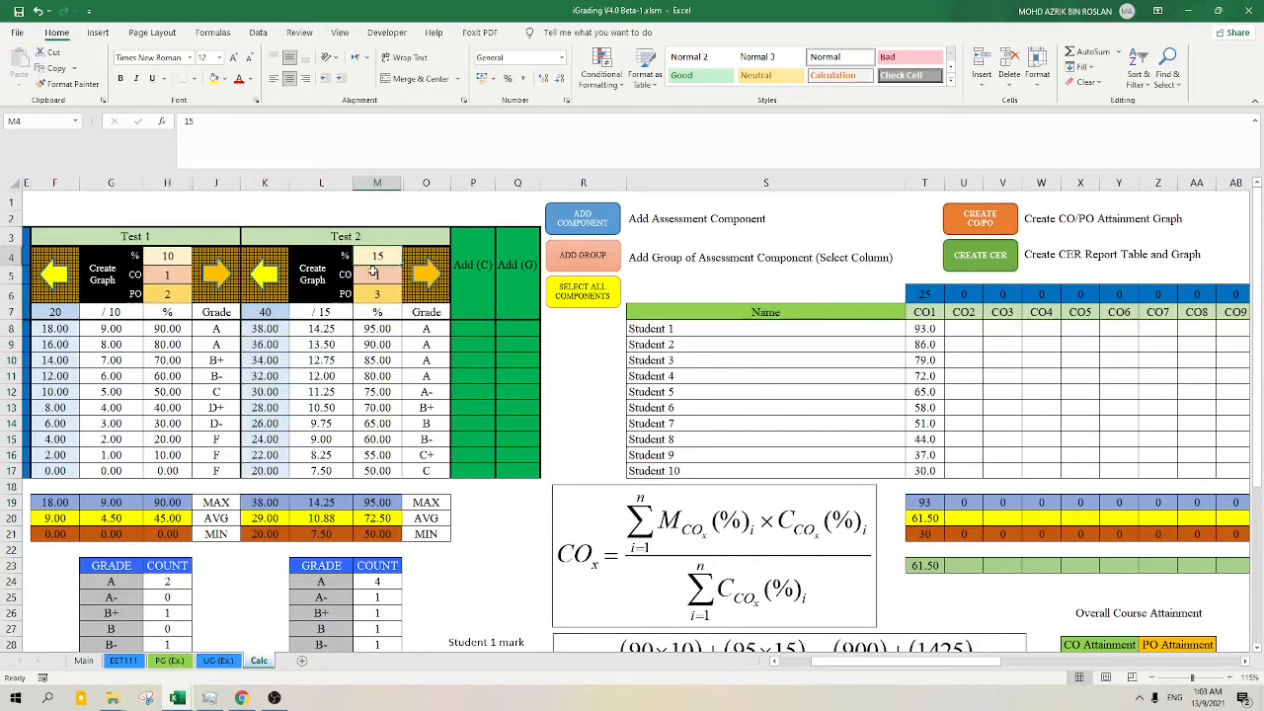
click(376, 274)
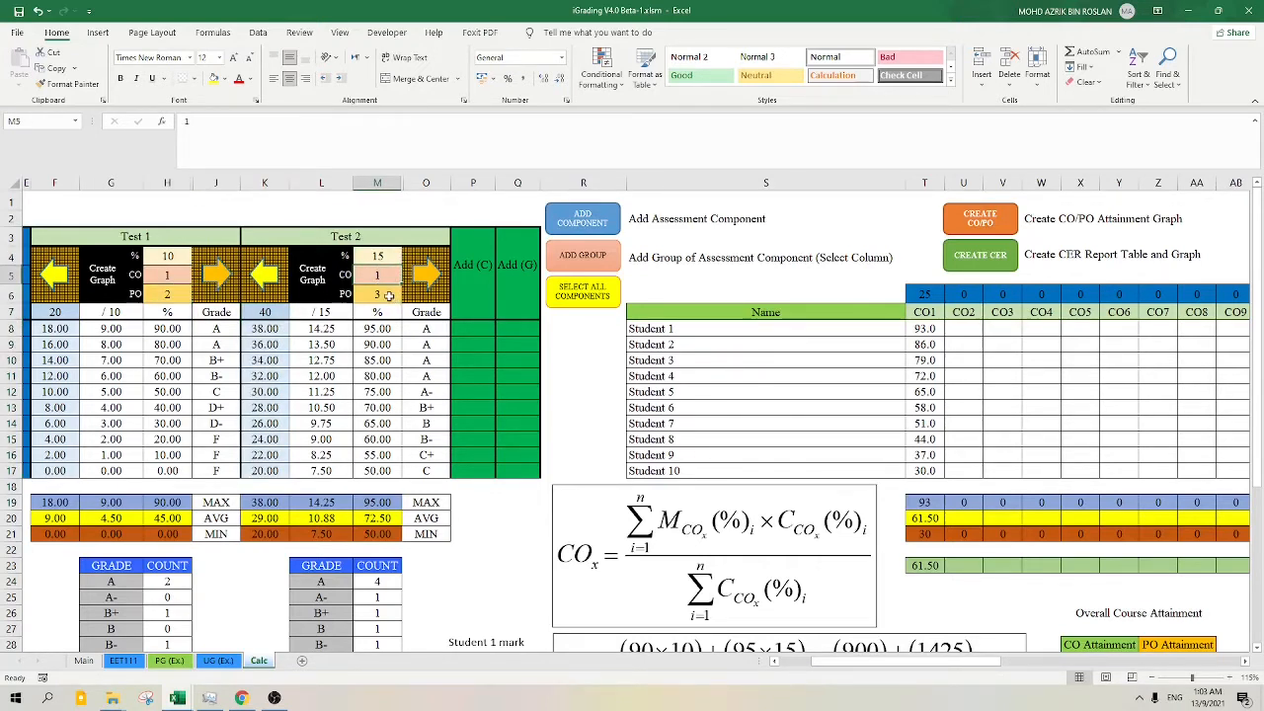
click(389, 294)
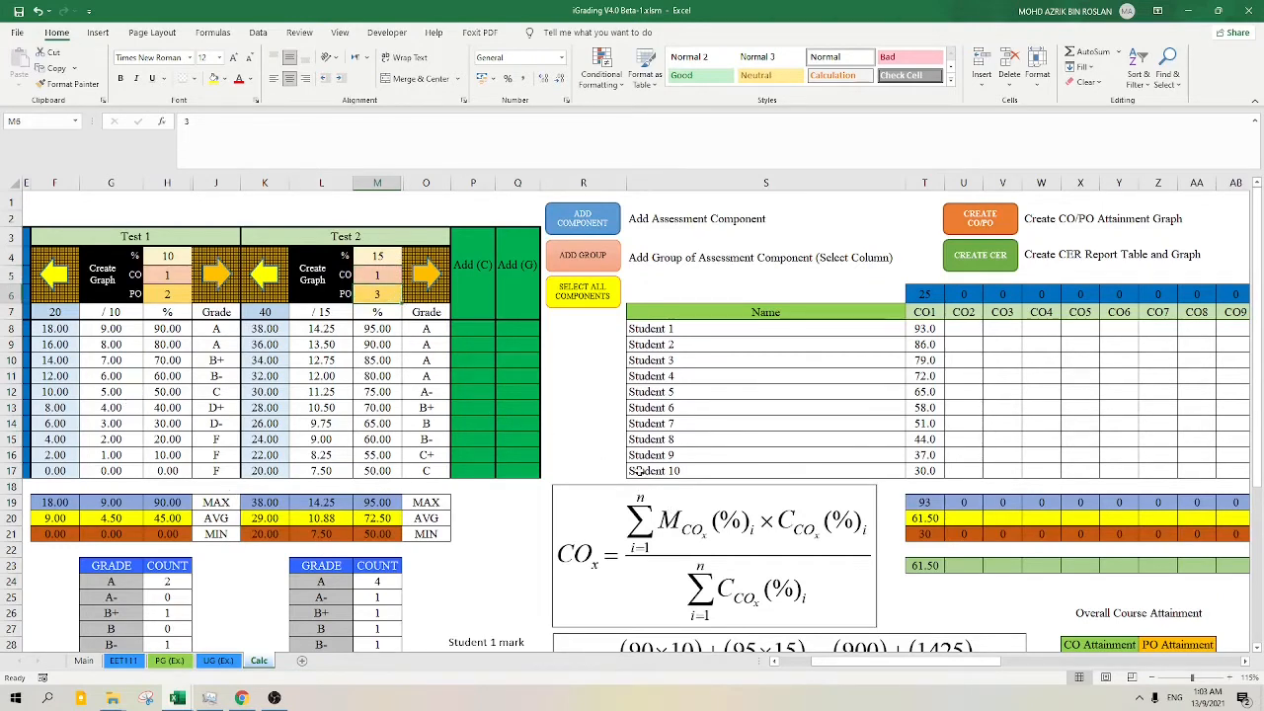
- Relate Student 1's Test 1 mark and percentage and the Test 1 contribution to the terms of the COx formula
scroll(669, 501, down, 1)
scroll(194, 349, up, 1)
mouse_move(864, 661)
mouse_down()
mouse_move(811, 670)
mouse_move(847, 675)
mouse_up()
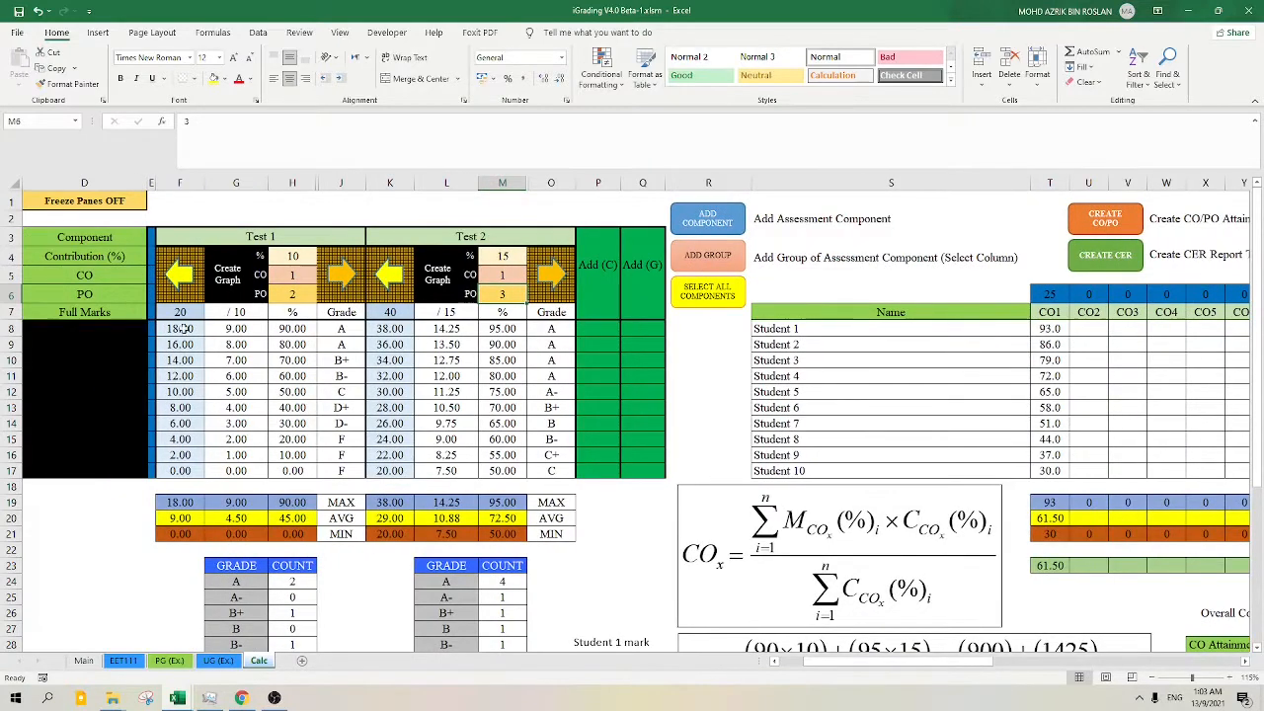
click(181, 328)
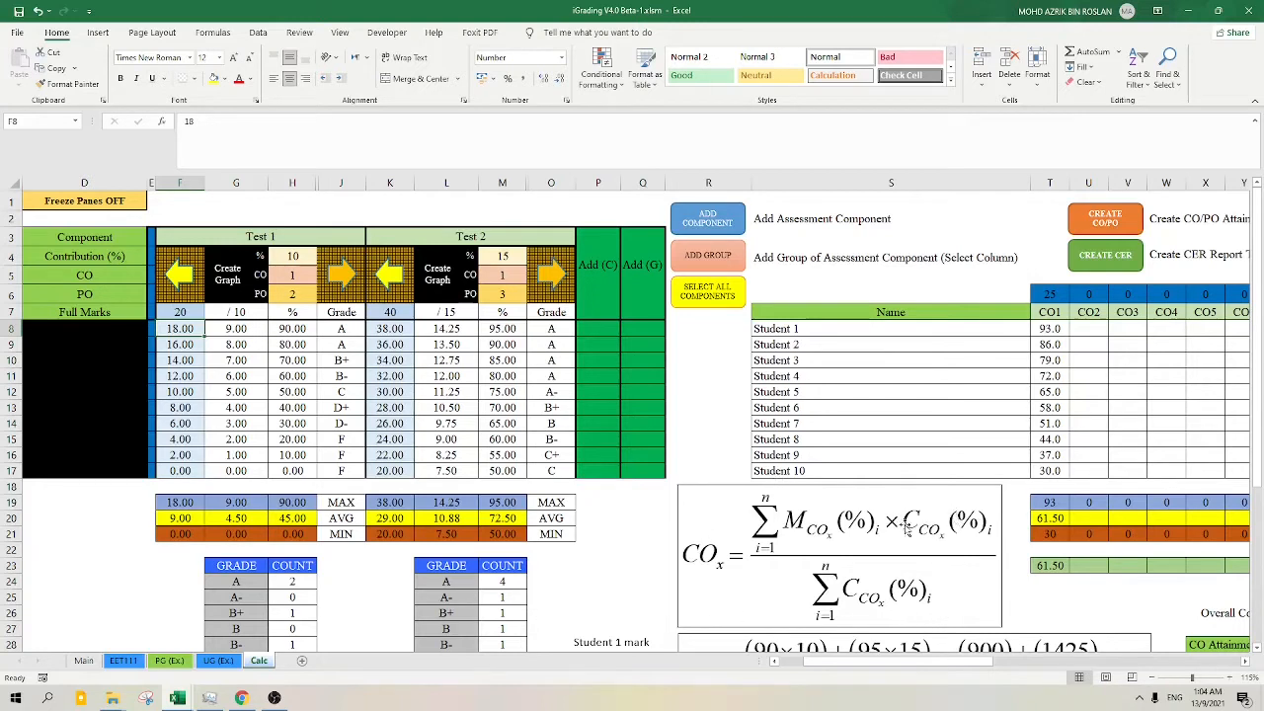
click(302, 328)
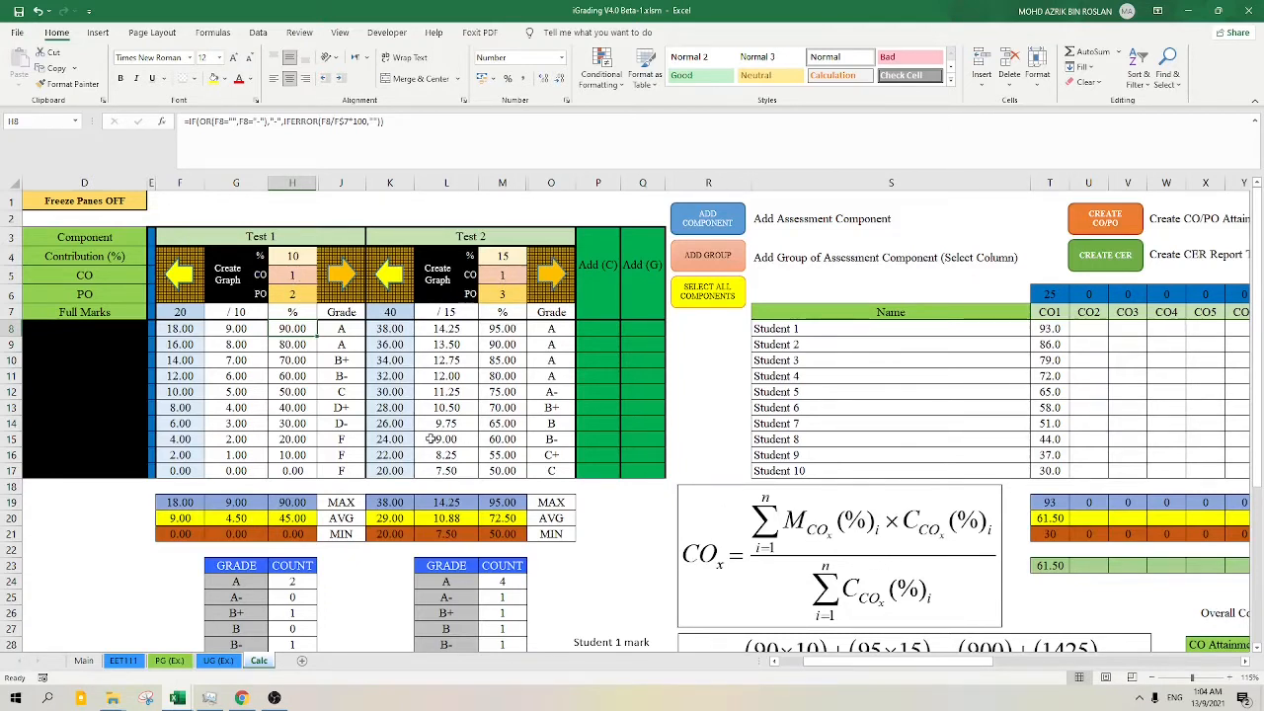
click(308, 379)
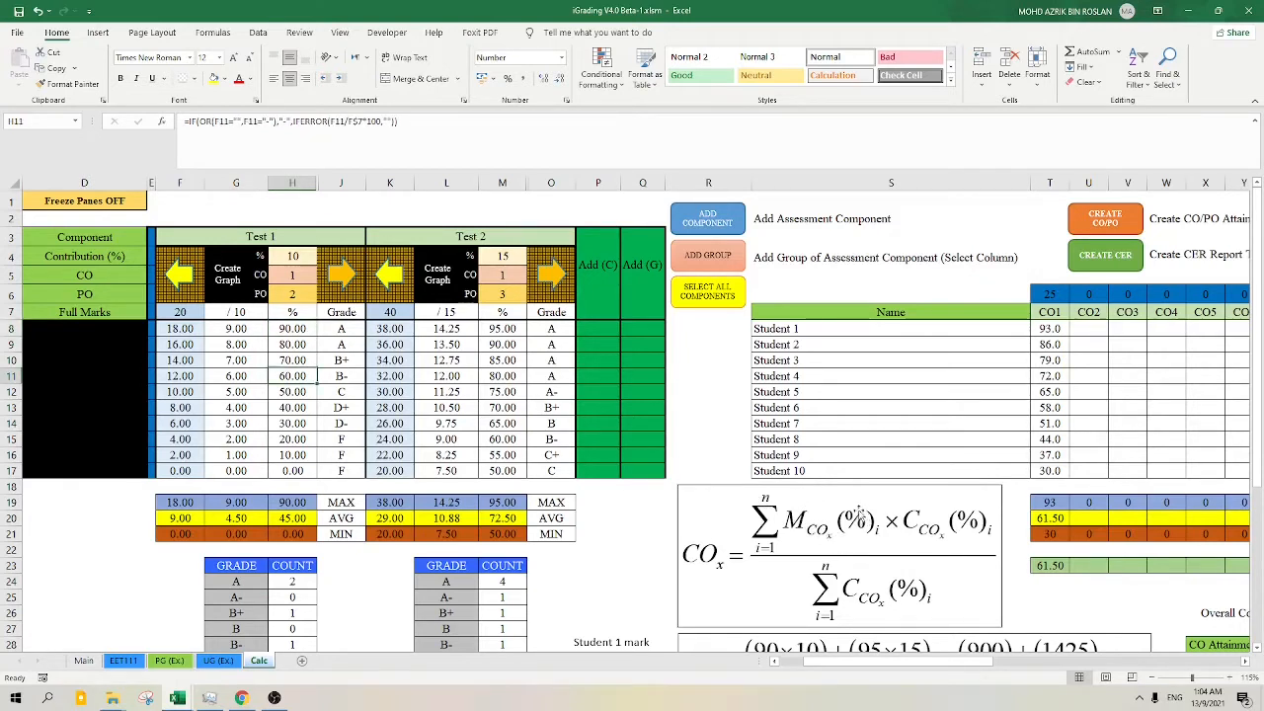
click(303, 332)
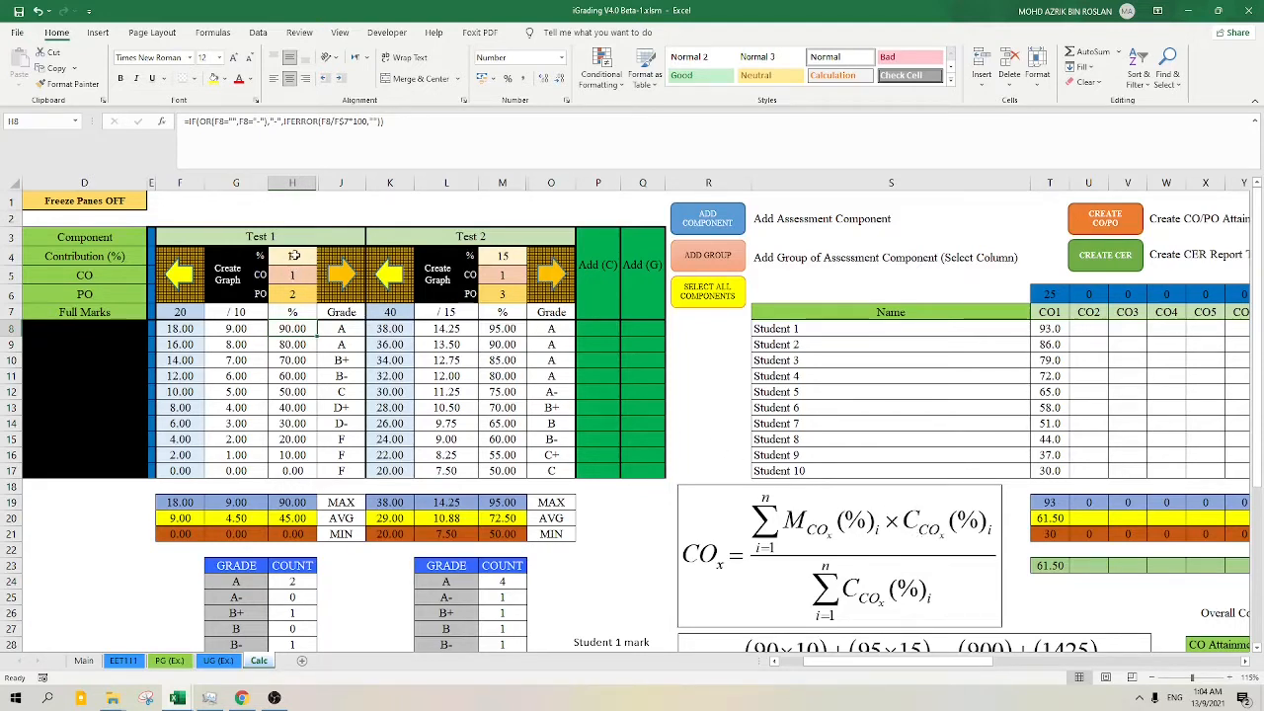
click(293, 255)
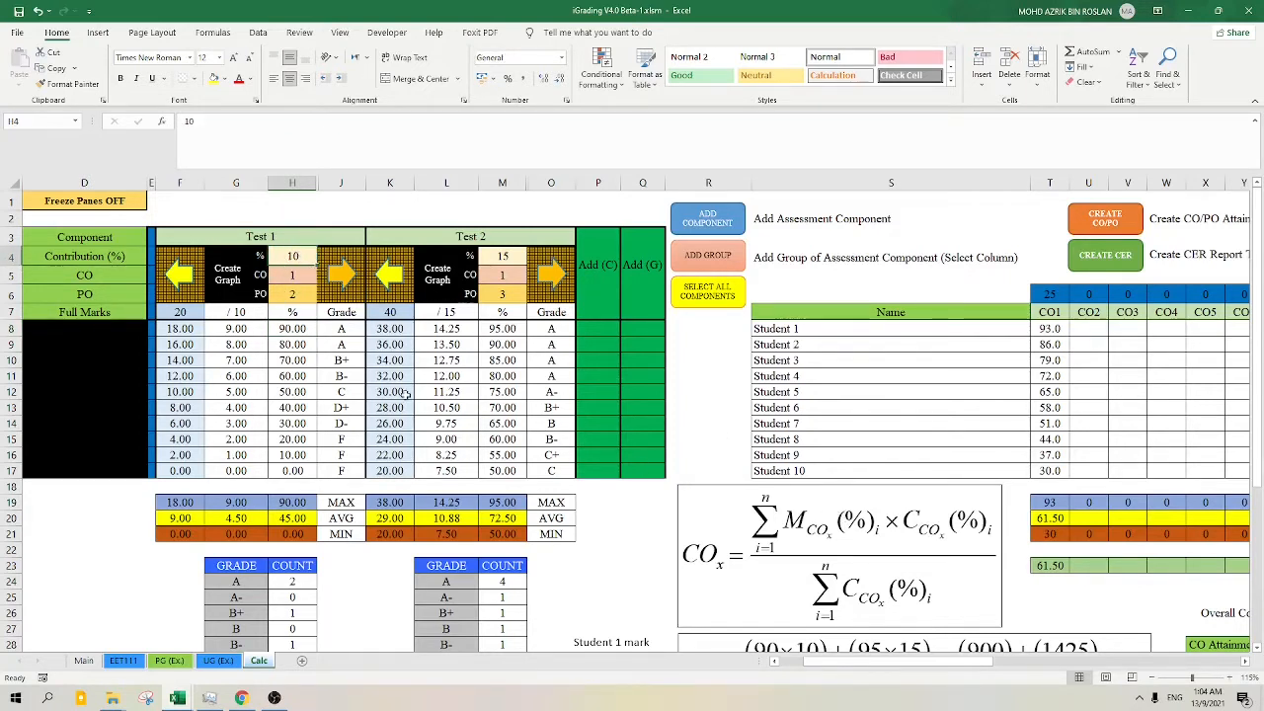
click(312, 330)
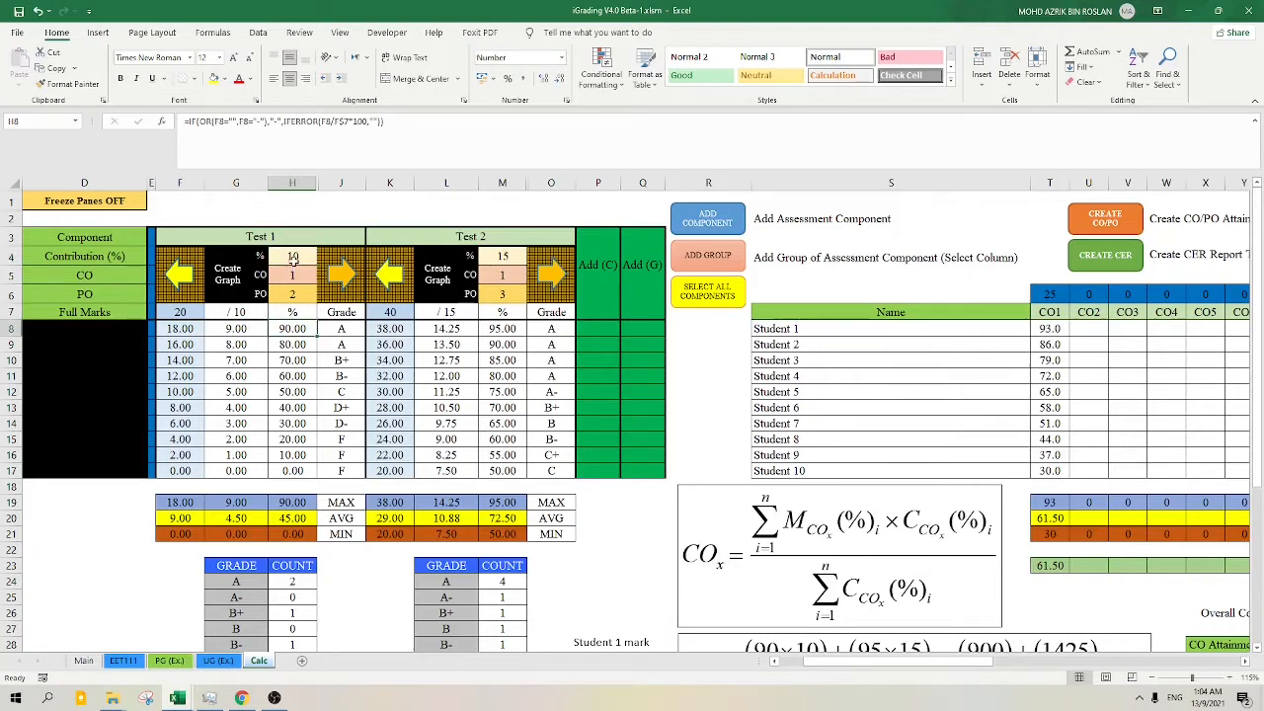
click(293, 259)
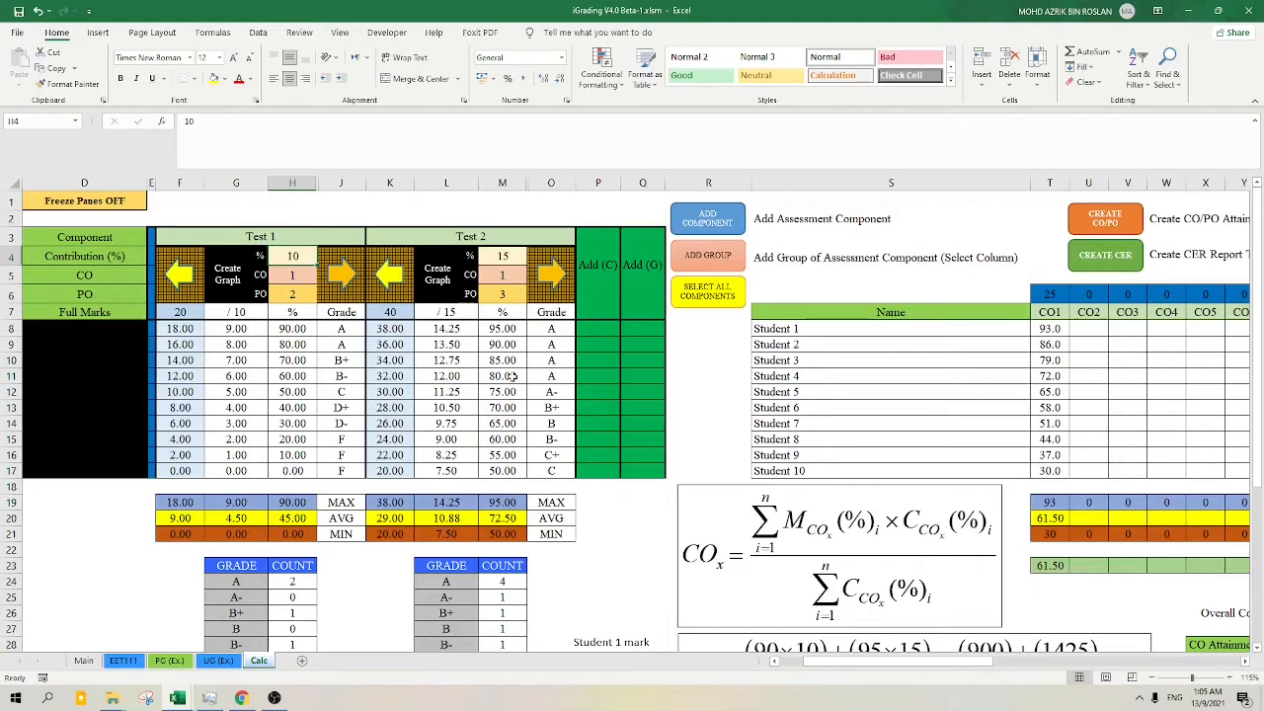
- Trace Student 1's Test 1 and Test 2 percentages and contributions through the worked CO1 calculation to the result in T8
click(517, 329)
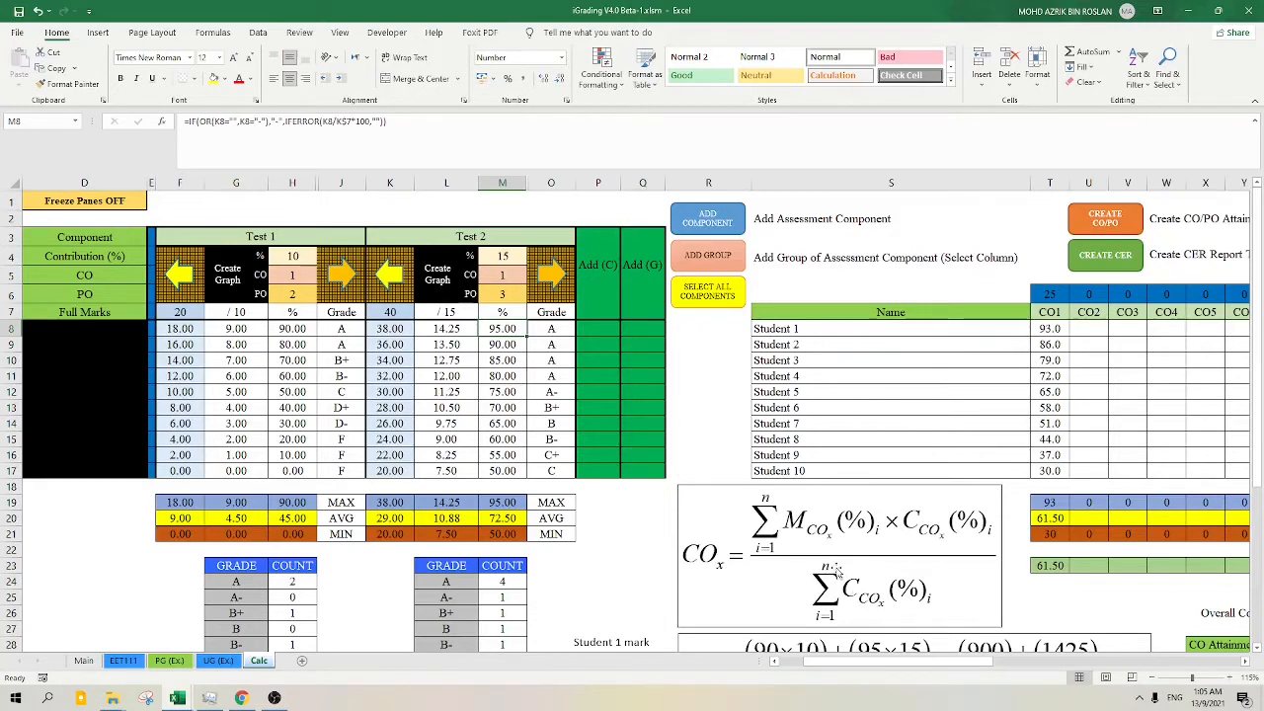
scroll(841, 558, down, 1)
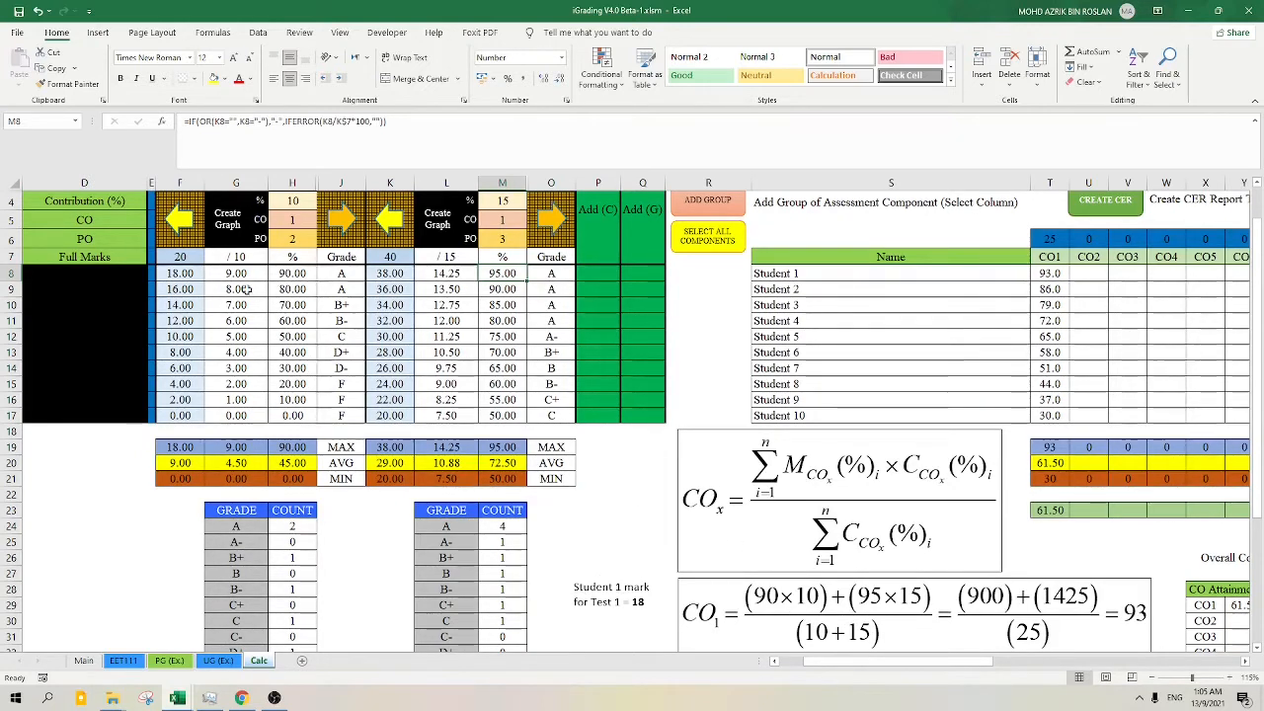
click(194, 273)
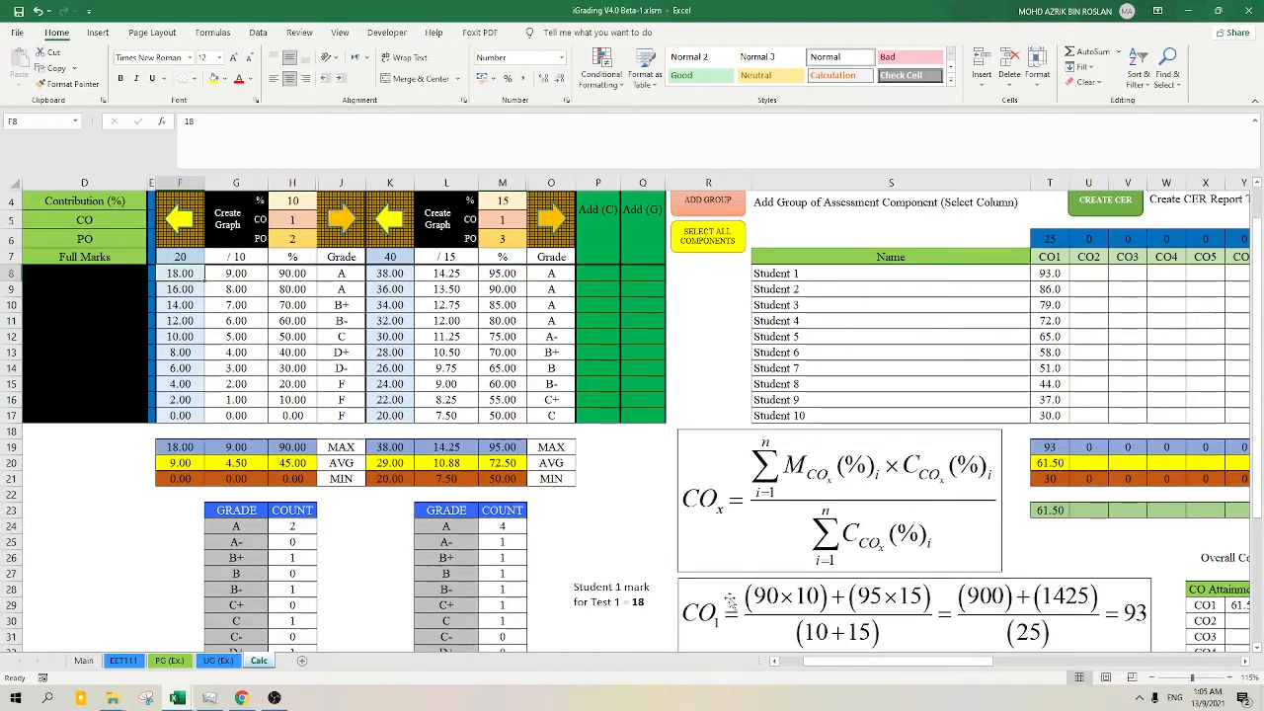
click(308, 273)
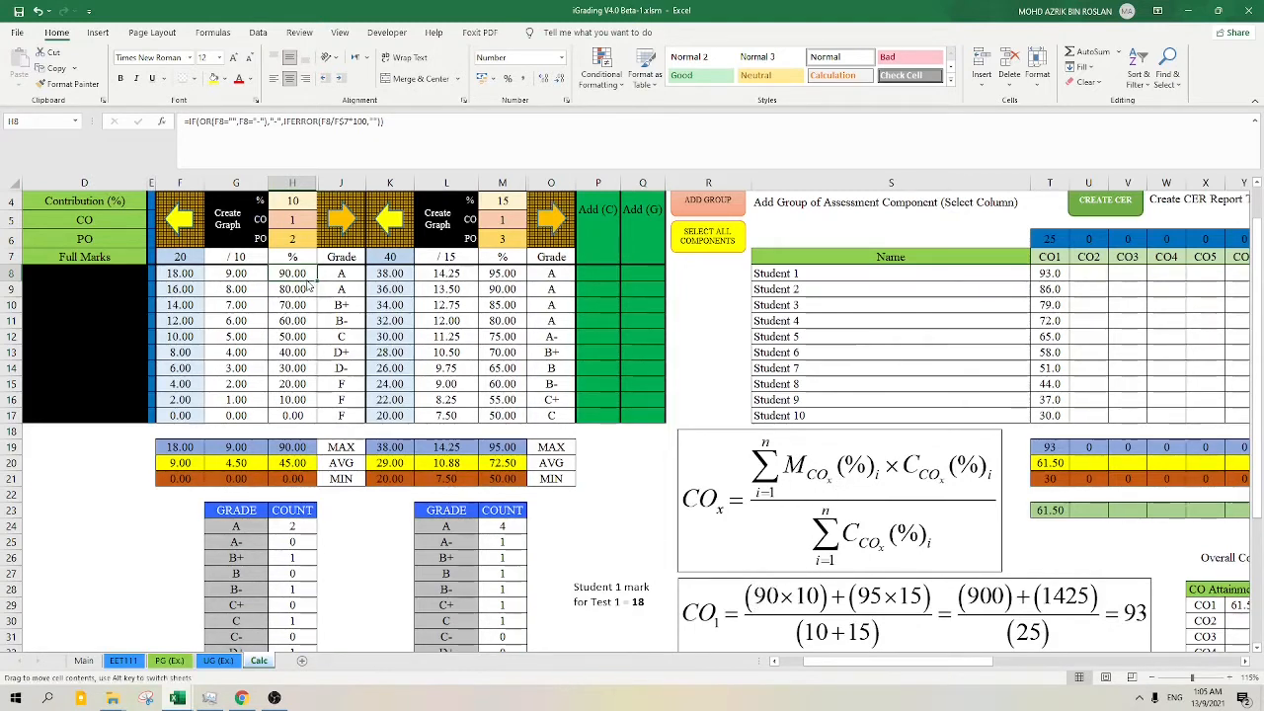
click(299, 202)
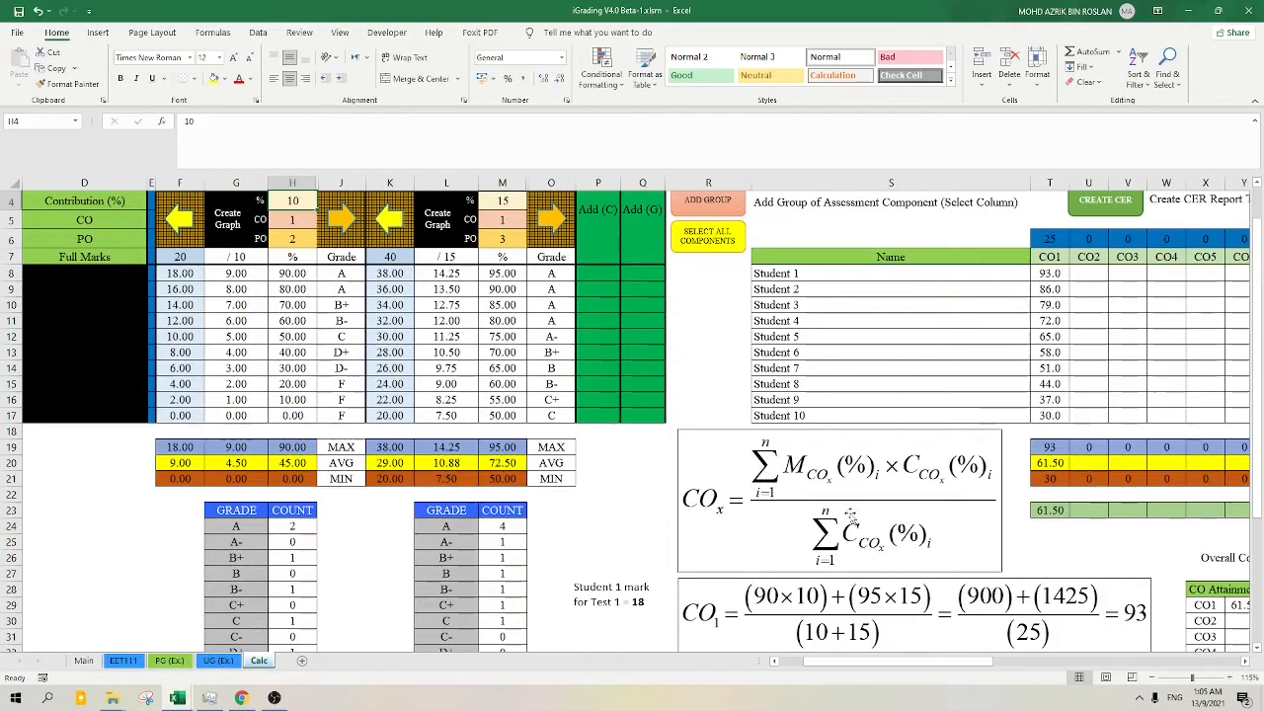
click(496, 280)
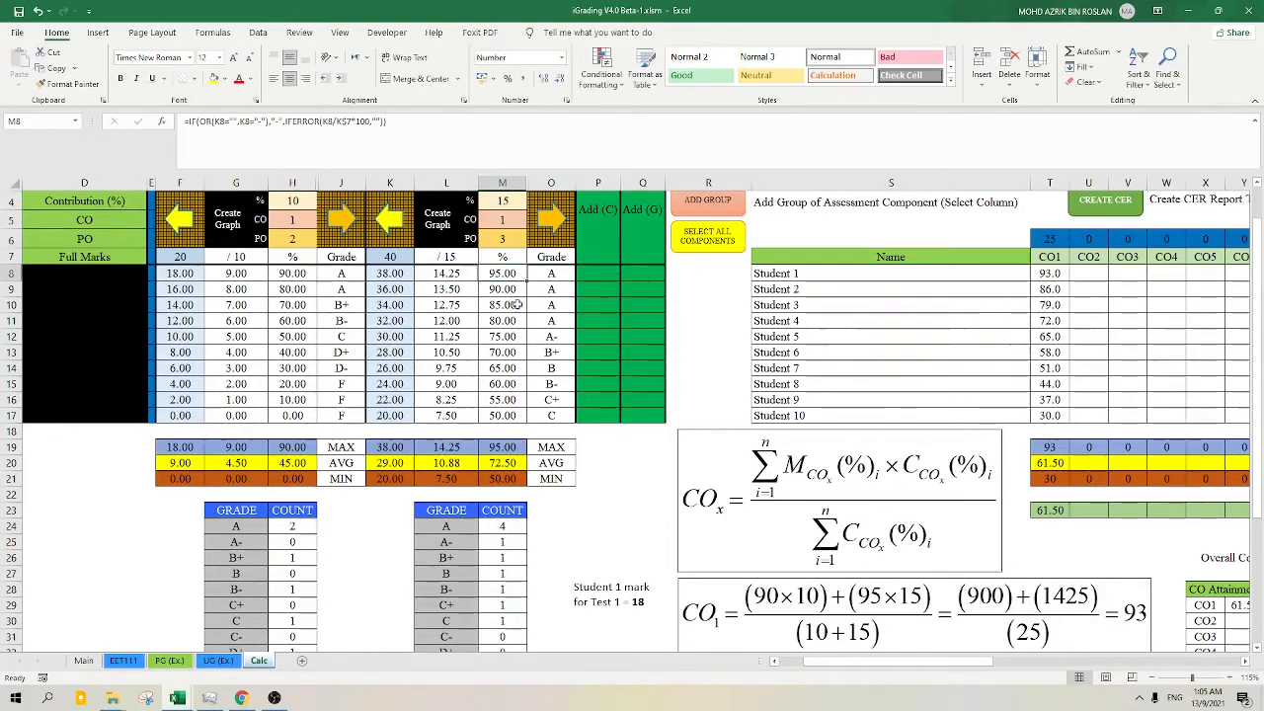
click(513, 201)
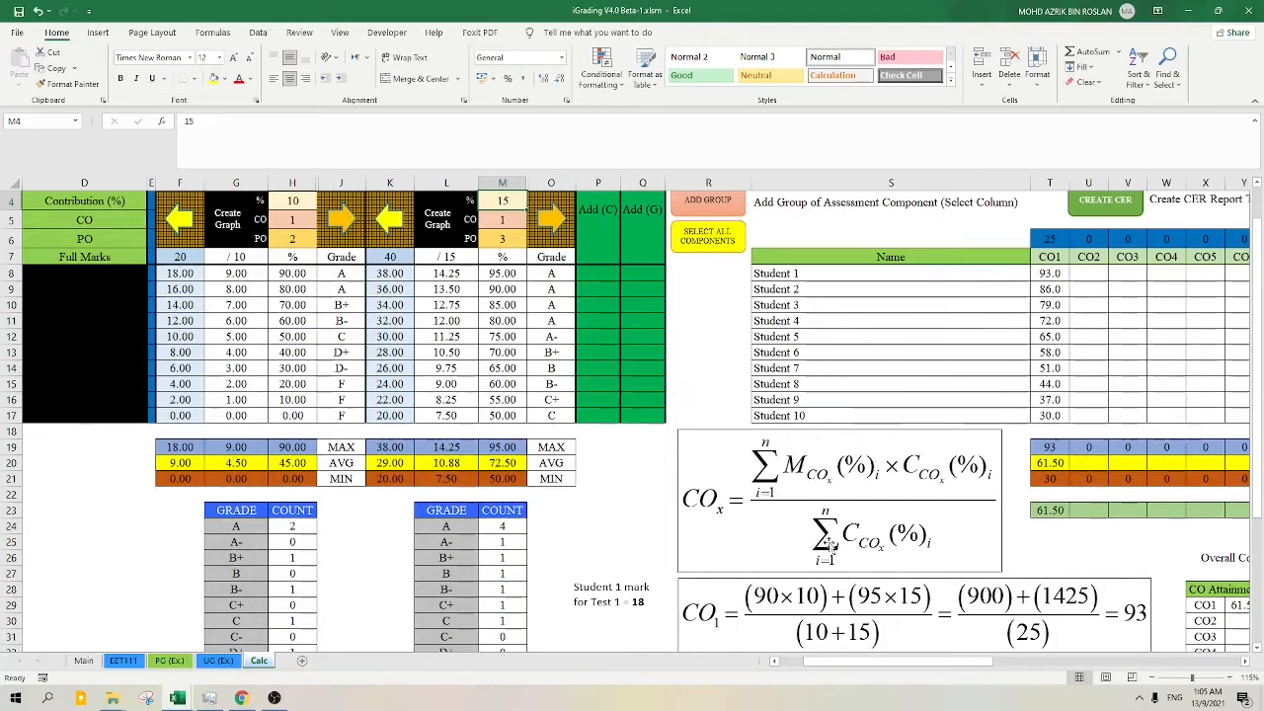
click(294, 200)
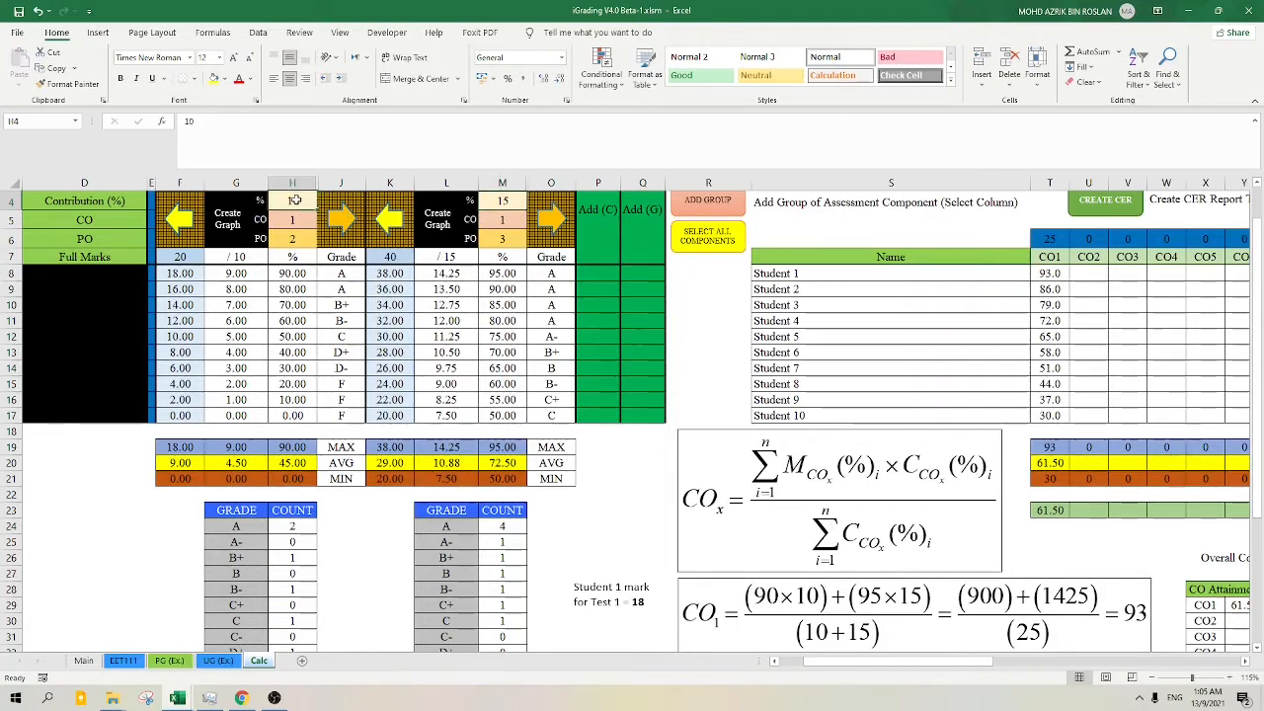
click(503, 201)
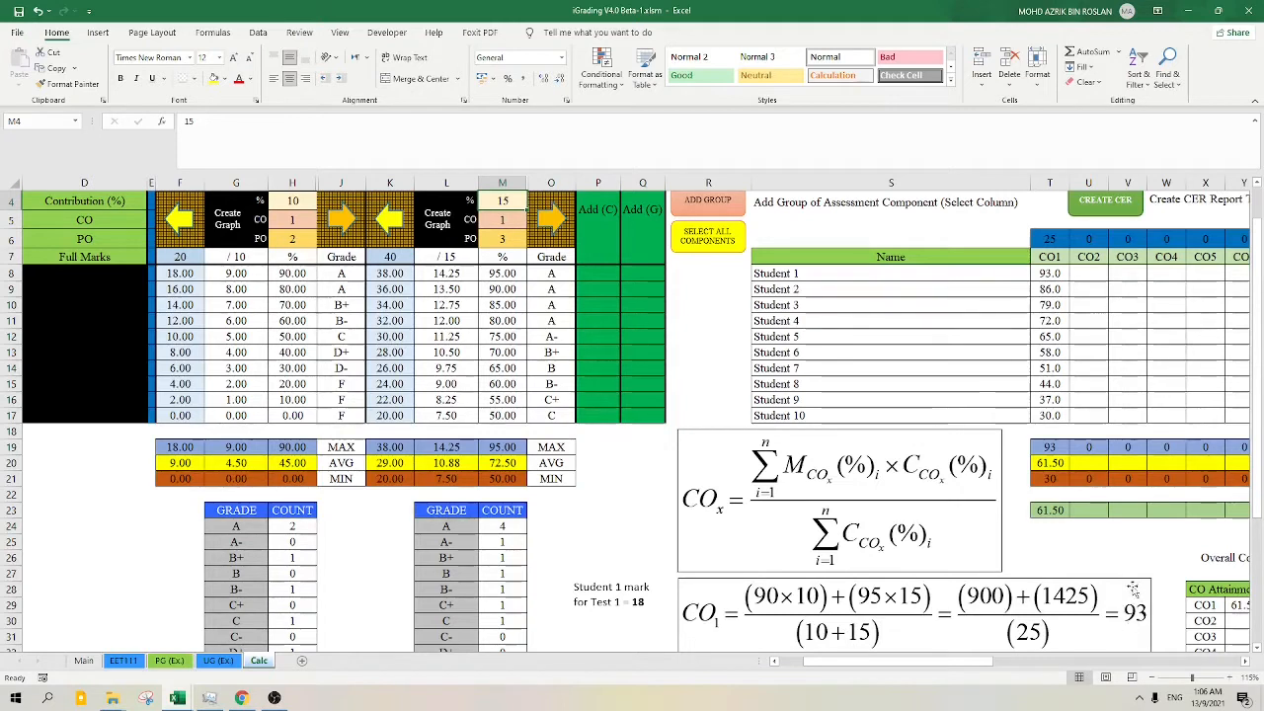
click(1051, 275)
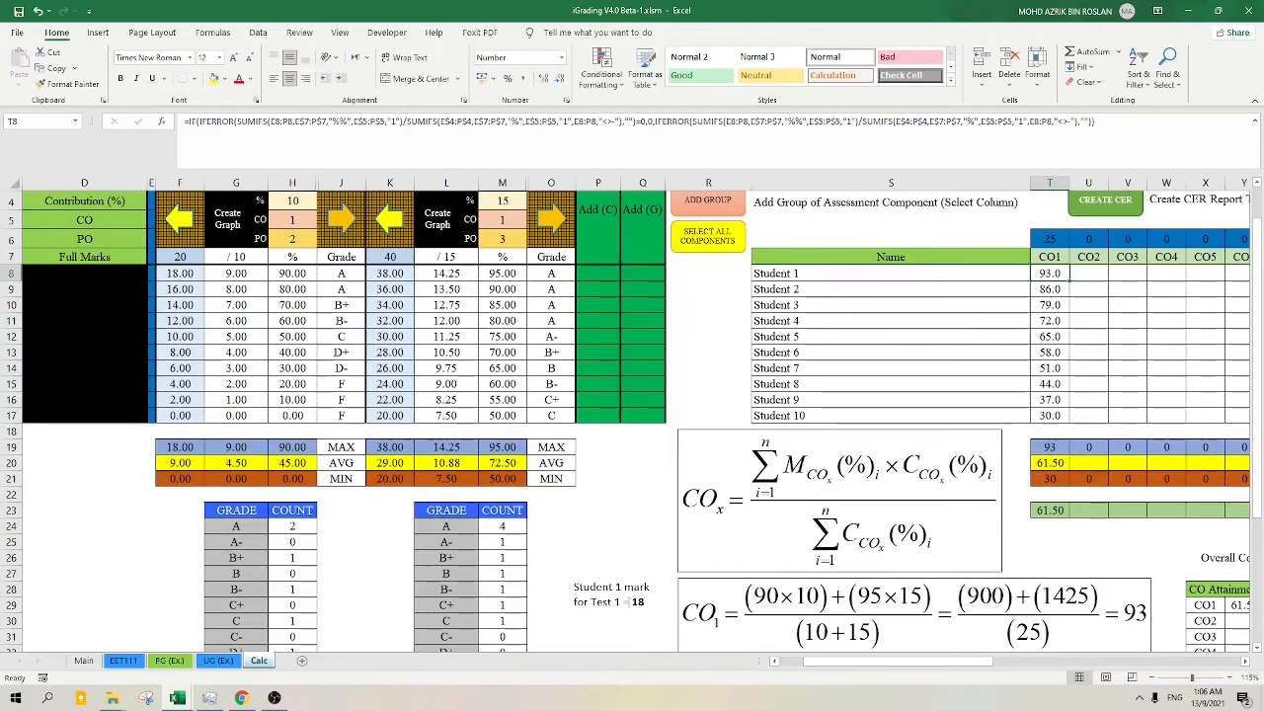
- Set Student 1's Test 1 mark in F8 to 0, following the zero-mark worked example
click(620, 587)
scroll(736, 584, down, 2)
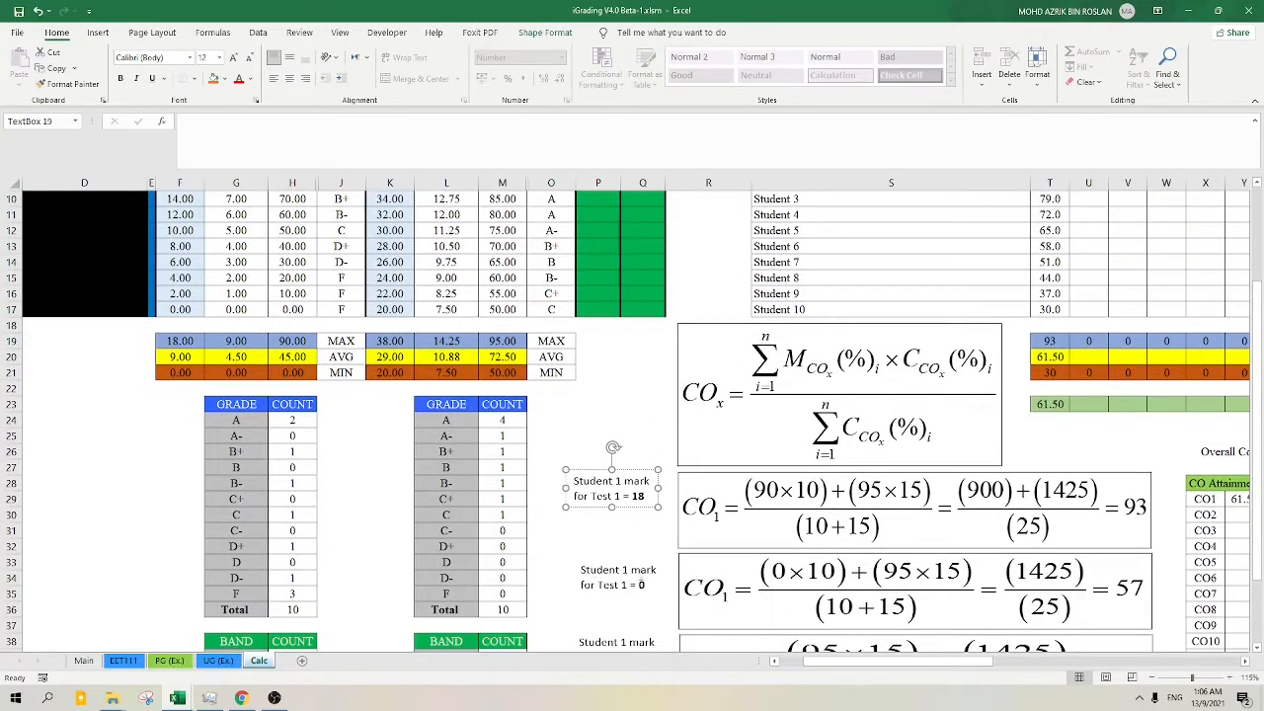
scroll(627, 588, up, 3)
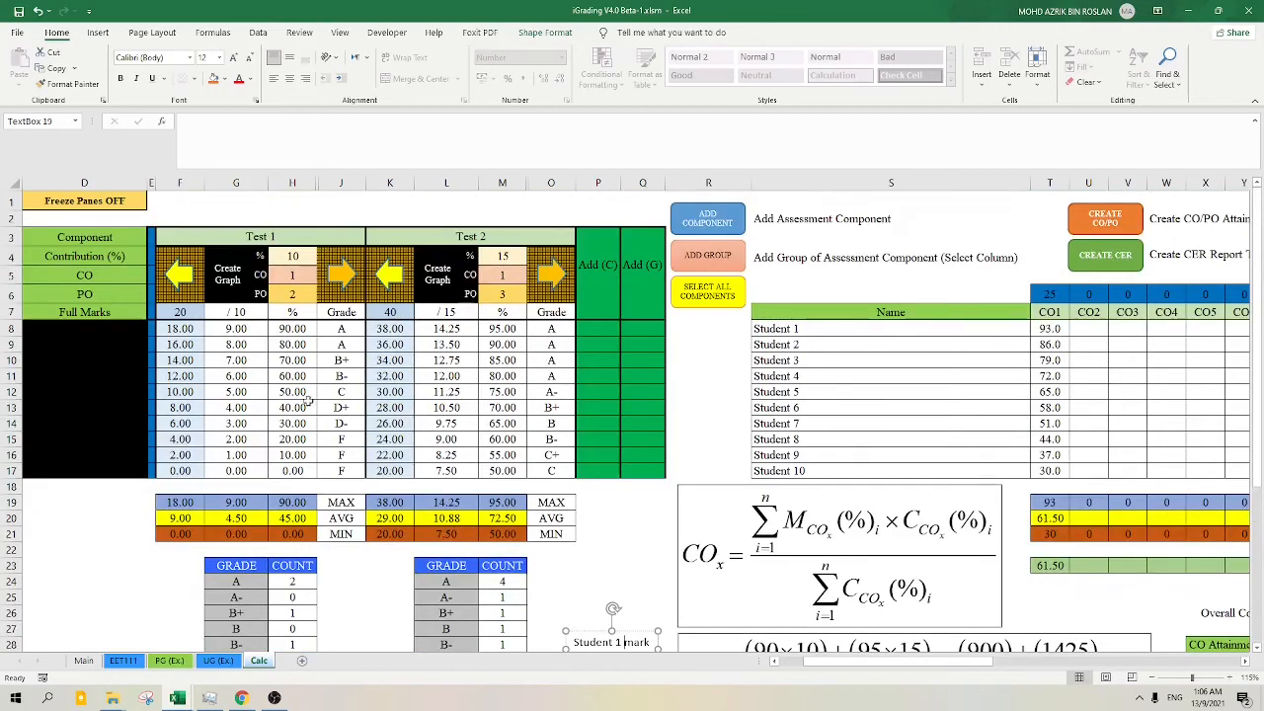
click(186, 328)
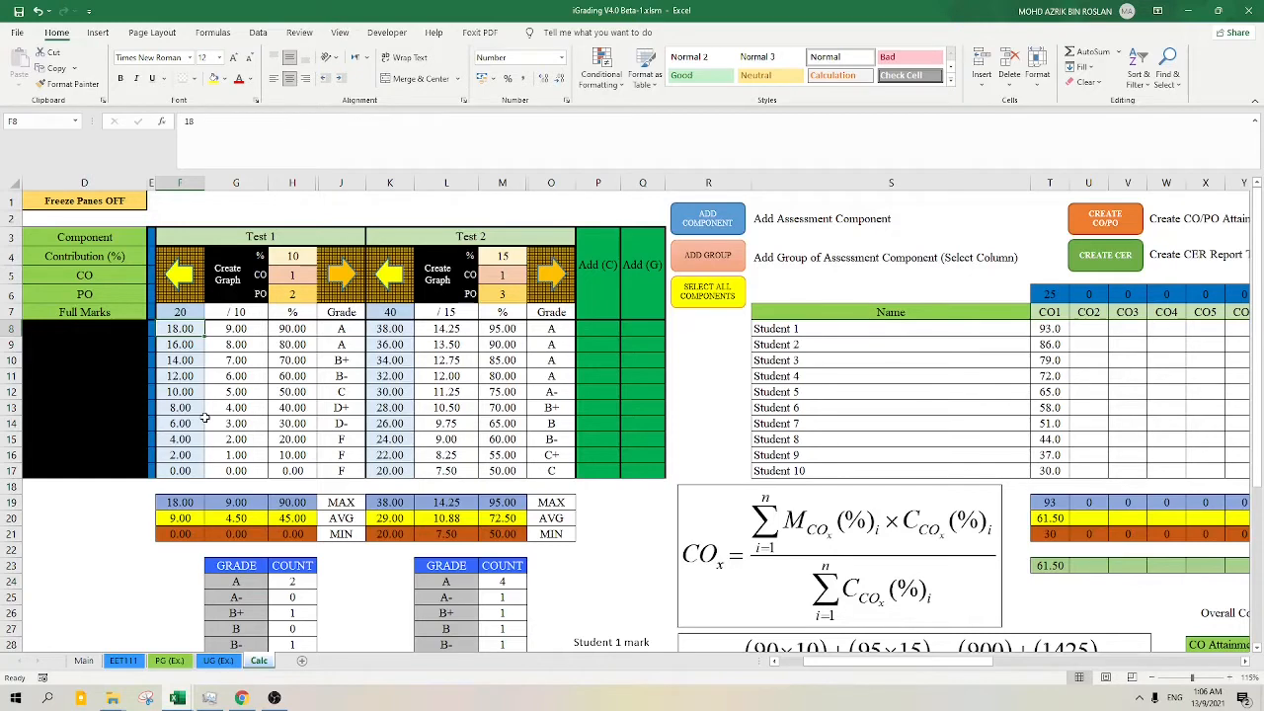
text(0)
key(Tab)
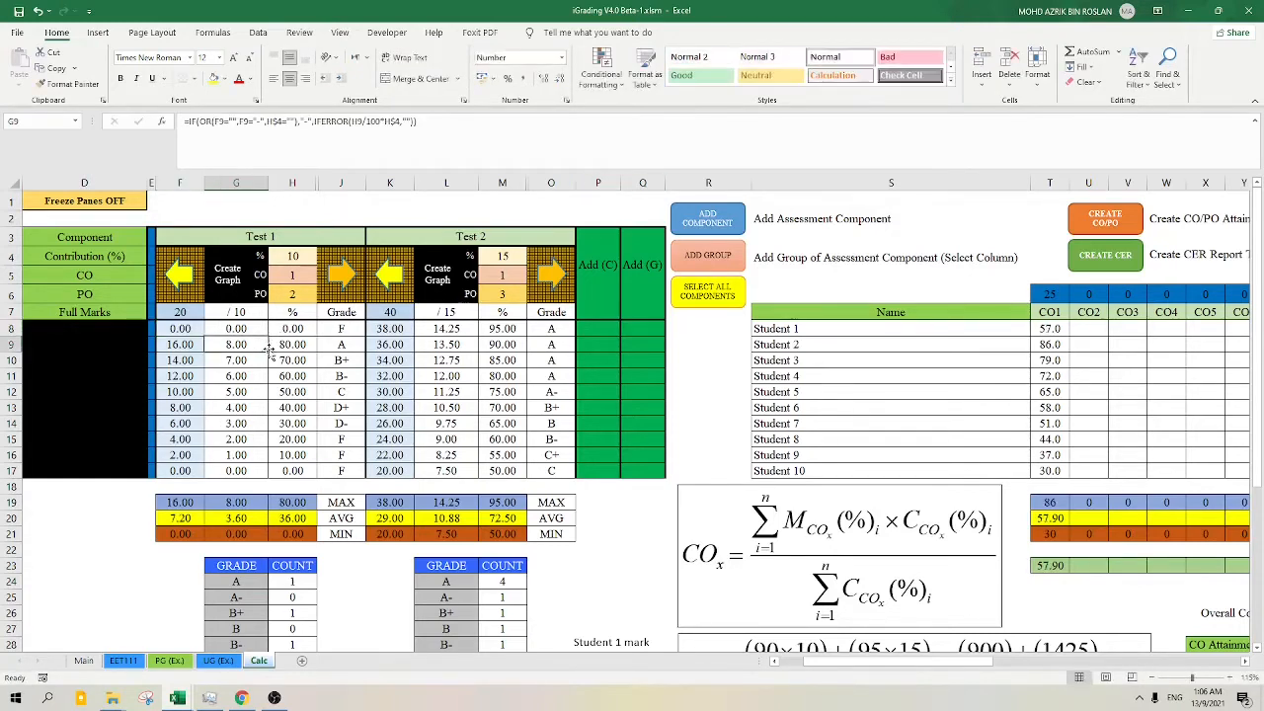
- Compare Student 1's Test 1 percentage and CO1 result with the worked example for a zero Test 1 mark
click(298, 329)
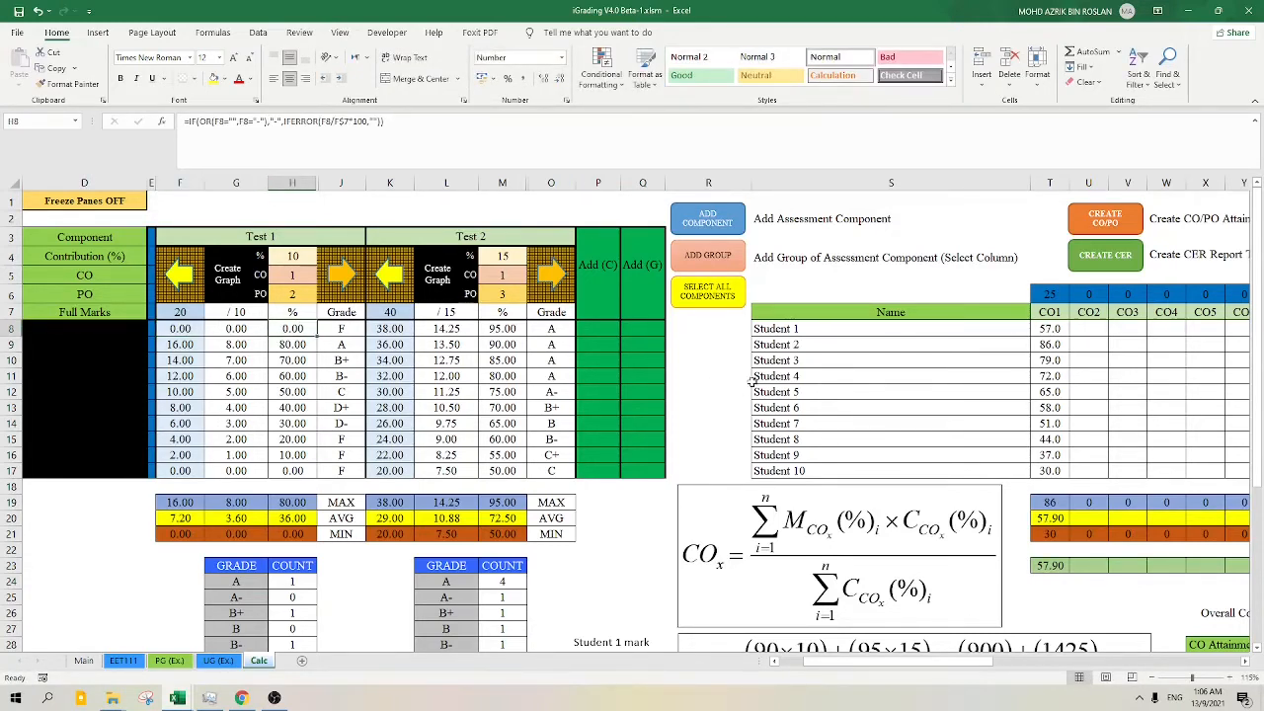
scroll(753, 381, down, 2)
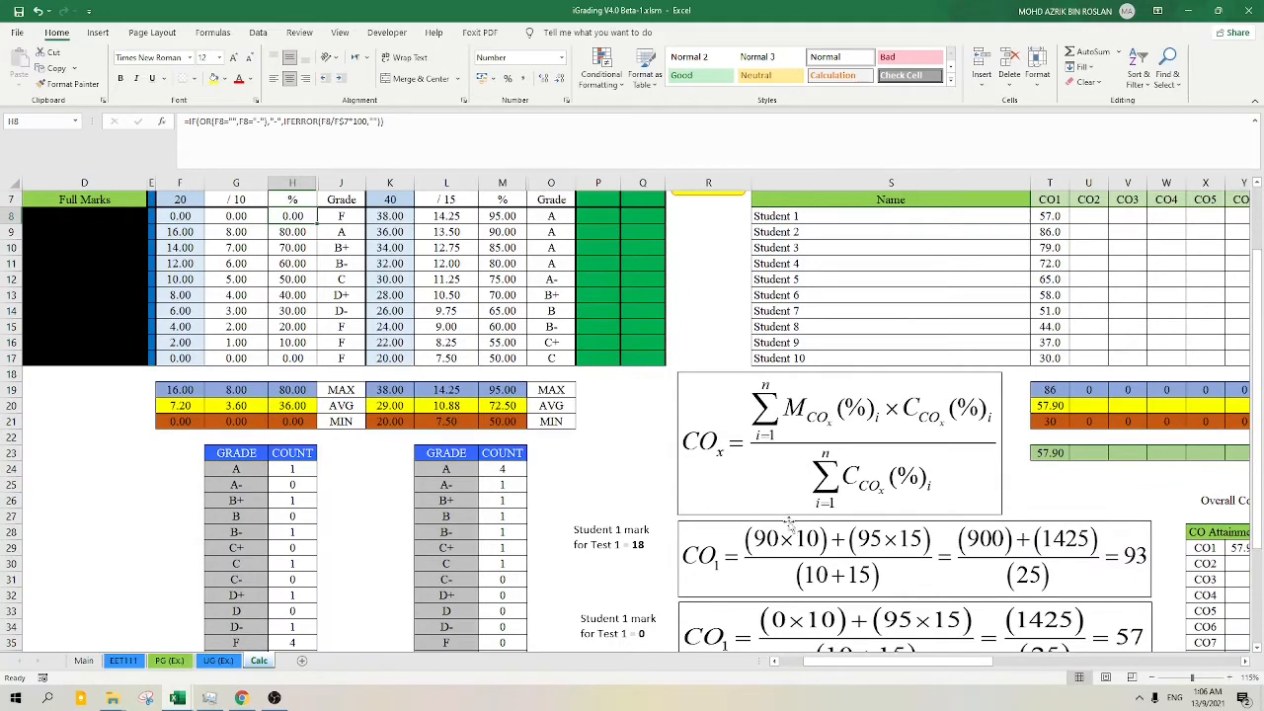
scroll(788, 521, down, 1)
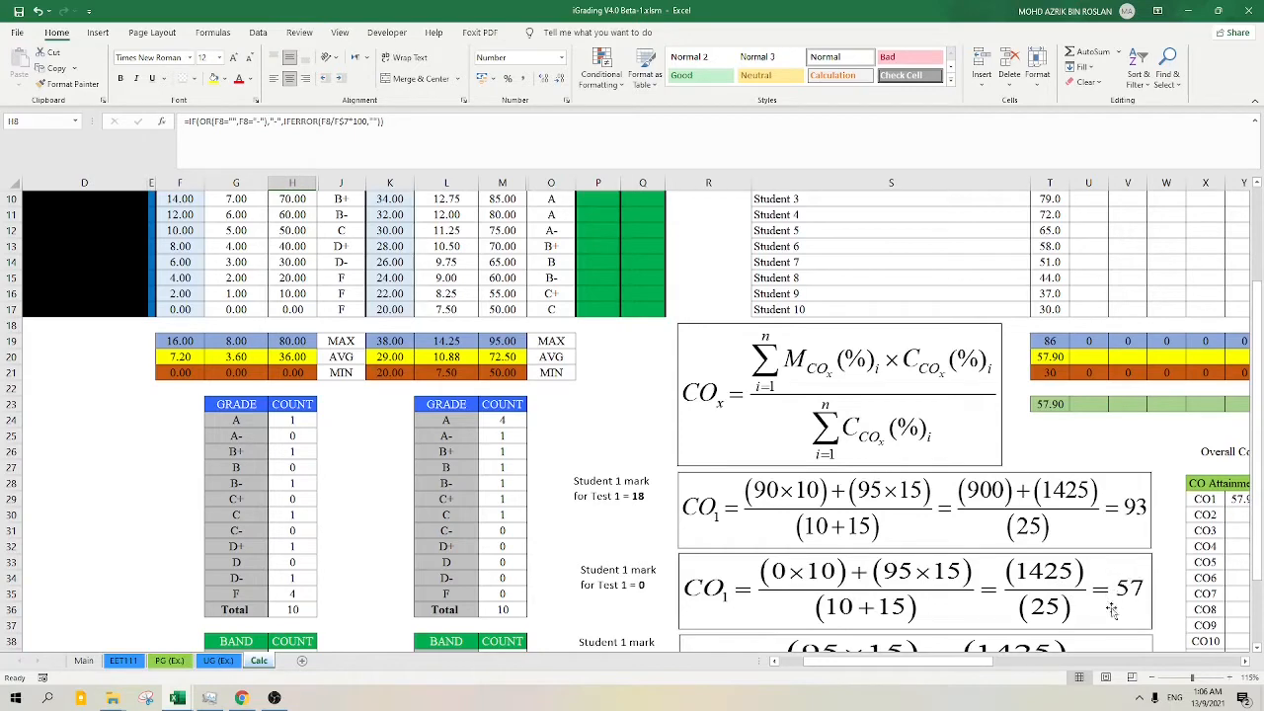
scroll(1027, 541, up, 3)
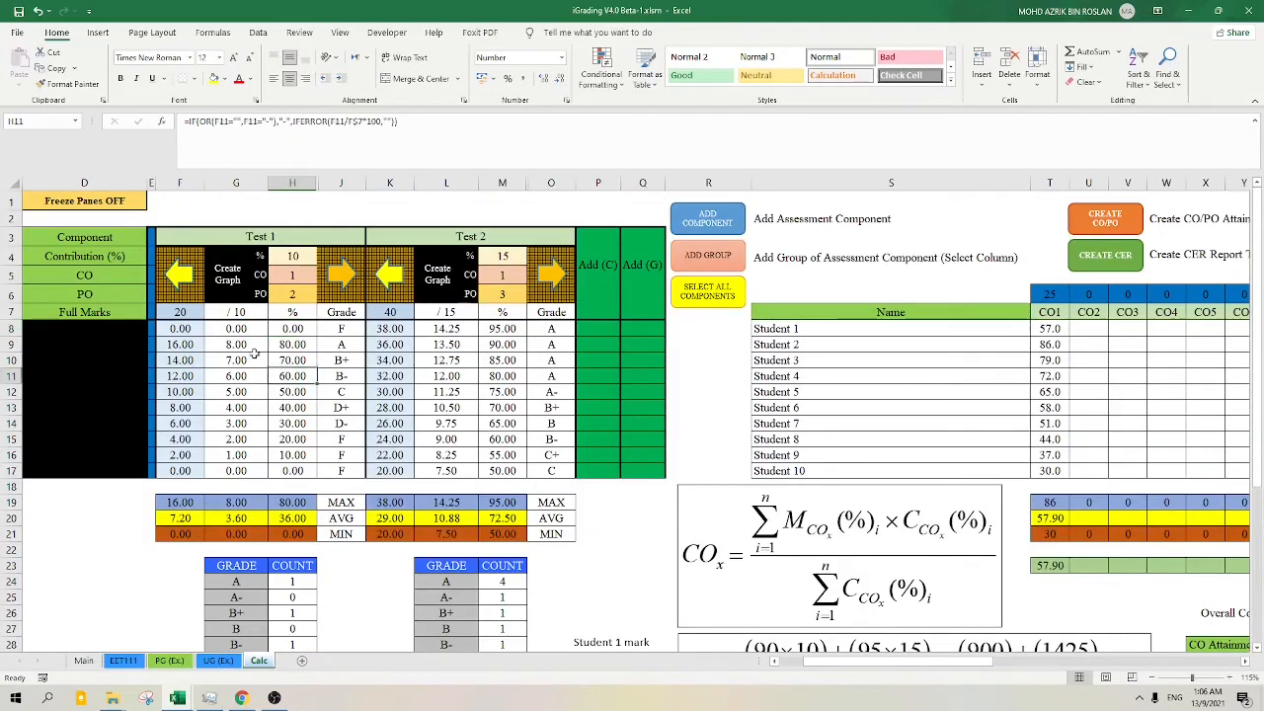
click(185, 330)
click(182, 345)
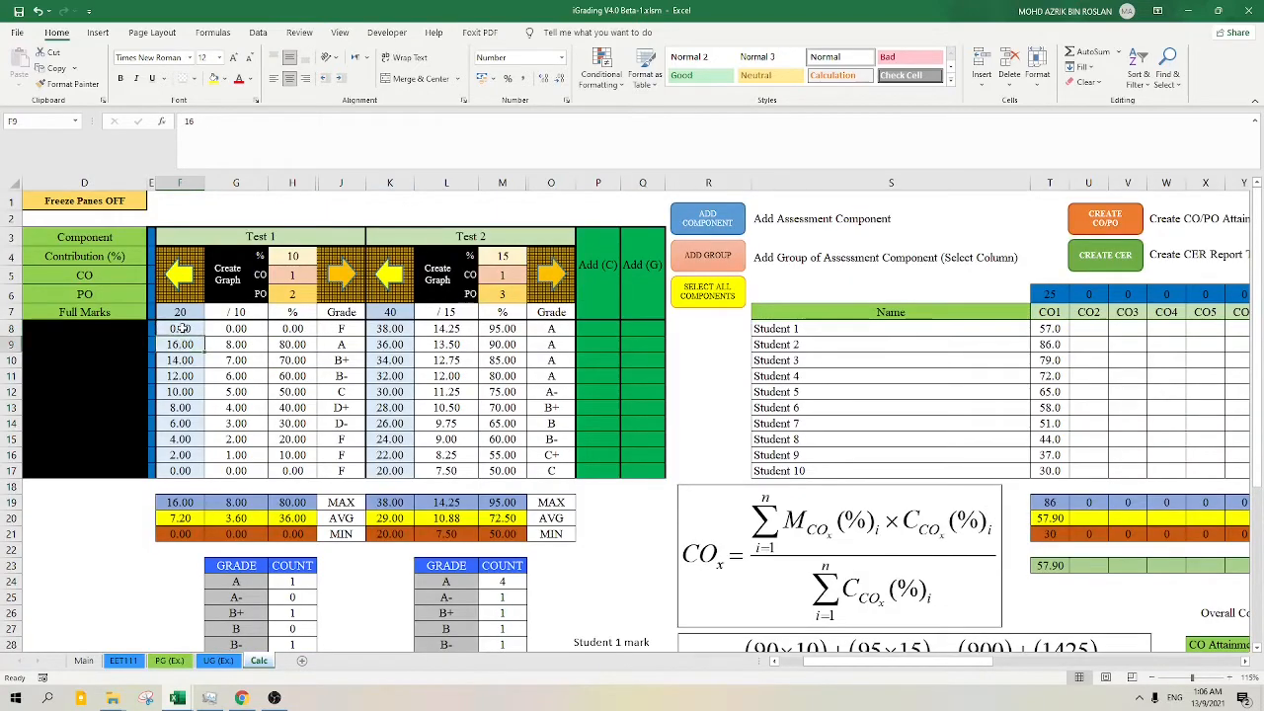
click(185, 329)
click(1050, 326)
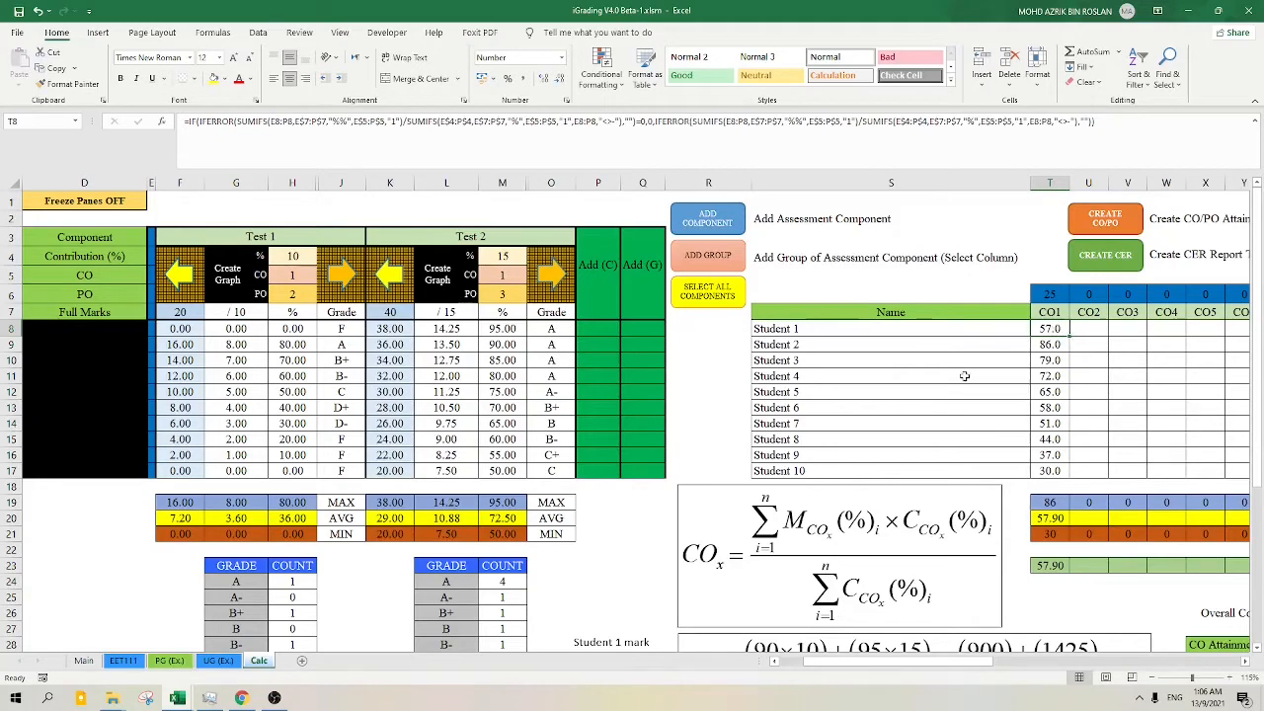
- Clear Student 1's Test 1 mark in F8, following the blank-mark worked example
scroll(760, 457, down, 4)
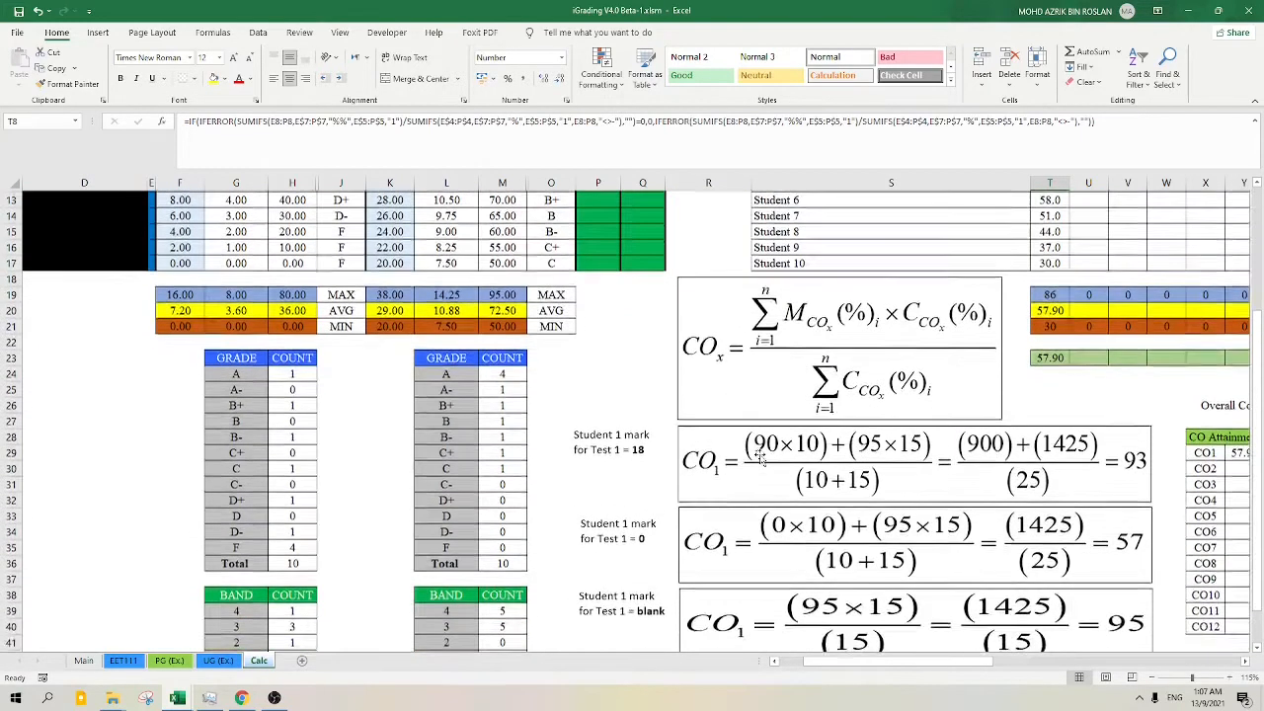
scroll(760, 457, down, 2)
click(641, 529)
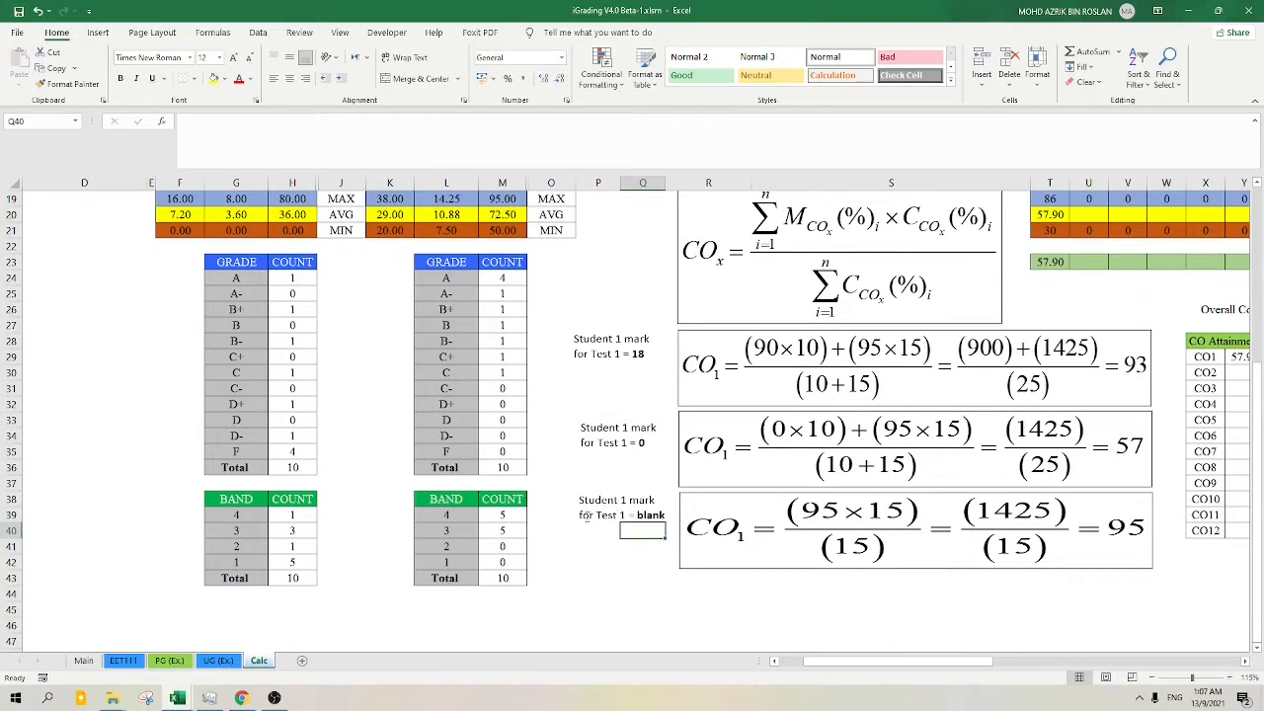
scroll(585, 523, up, 6)
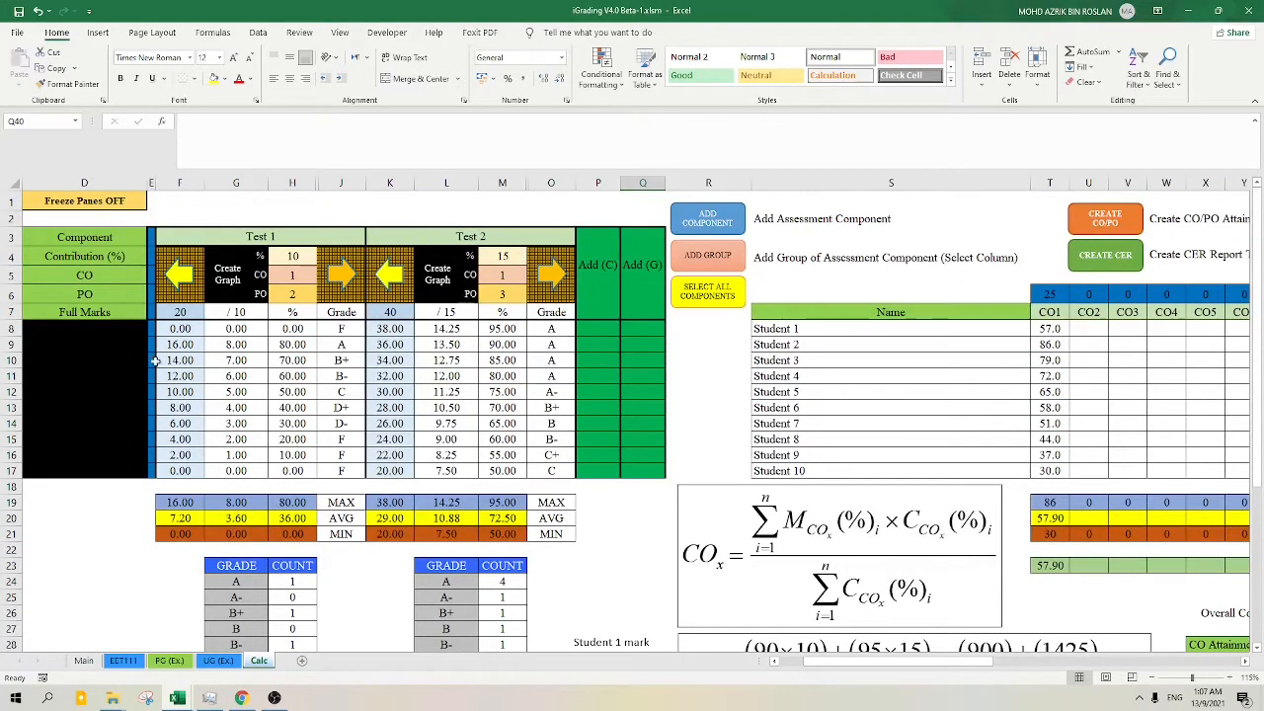
click(172, 327)
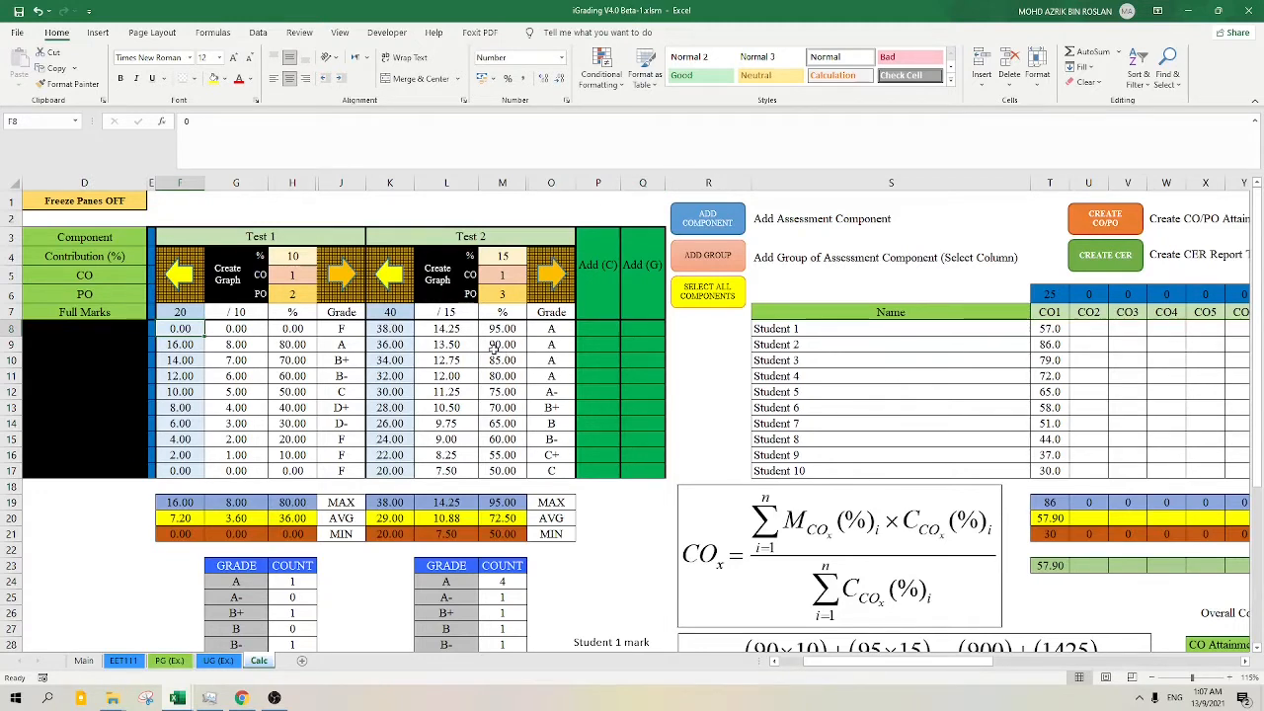
key(Delete)
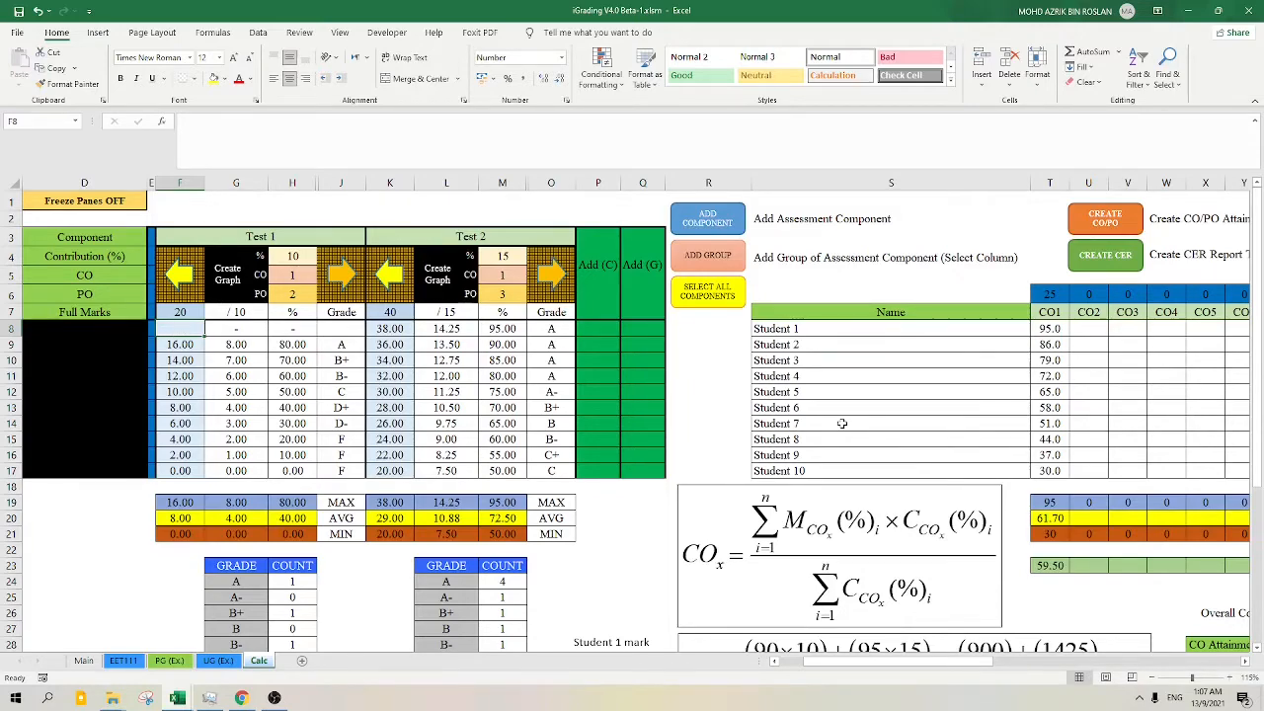
- Compare Student 1's CO1 result and Test 2 percentage with the blank-mark worked example and the general COx formula
scroll(841, 423, down, 6)
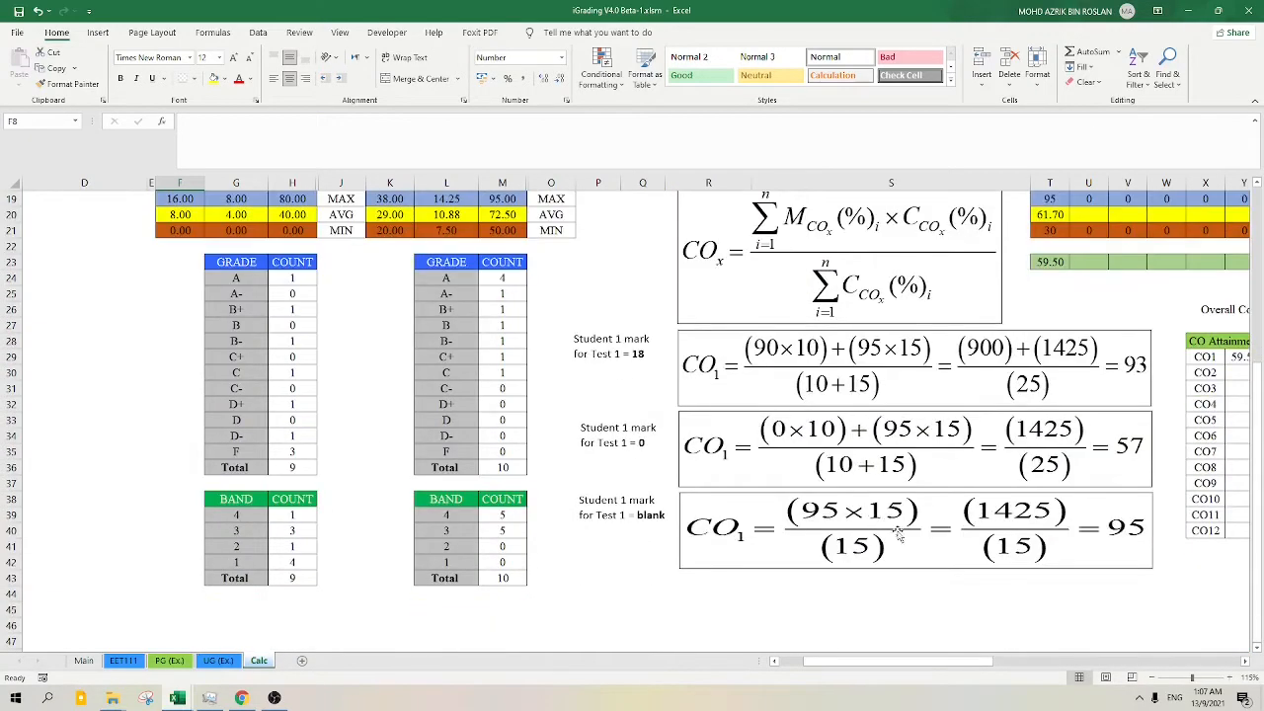
scroll(845, 529, up, 6)
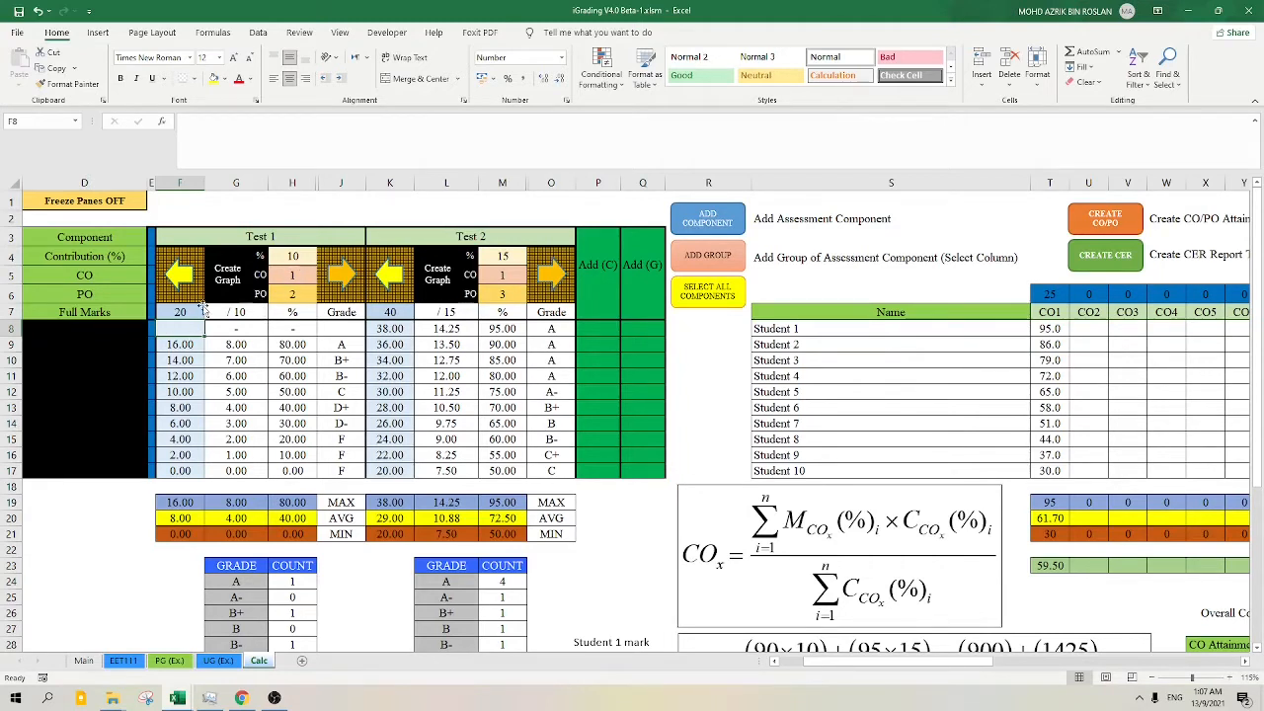
click(501, 333)
click(1049, 330)
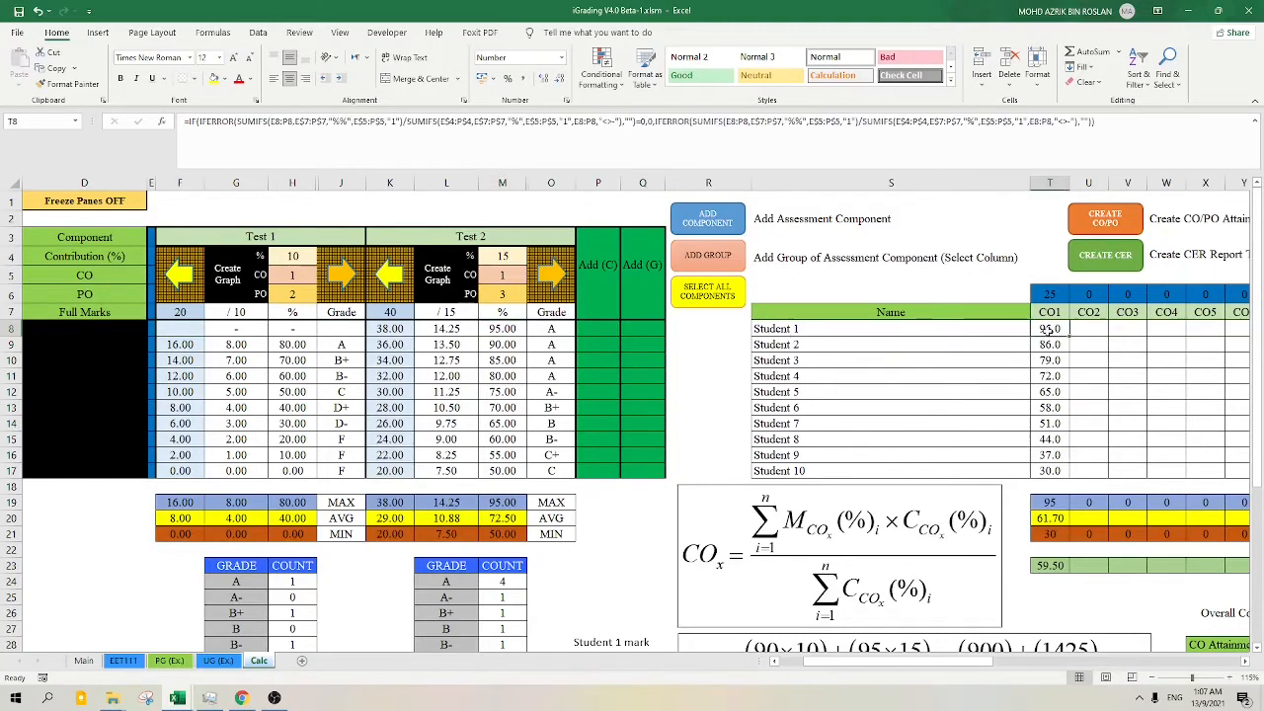
scroll(1052, 340, down, 5)
scroll(1054, 345, up, 5)
scroll(1056, 351, down, 9)
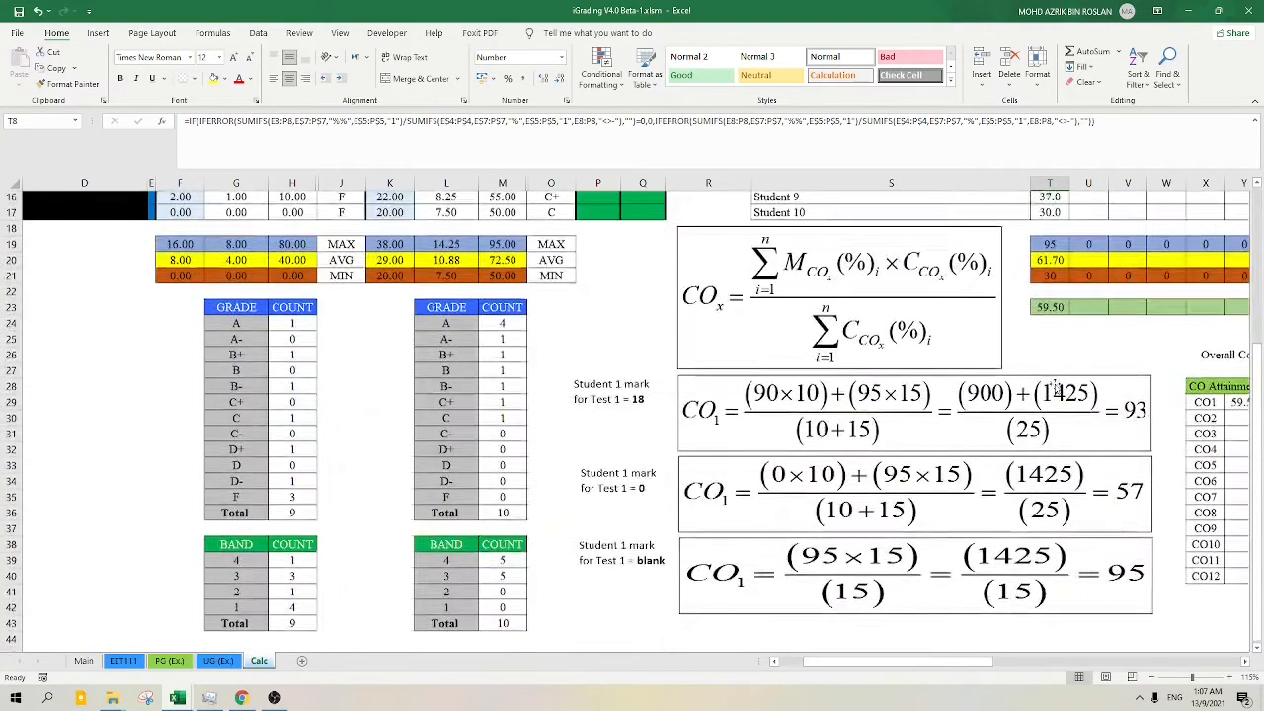
scroll(912, 456, up, 2)
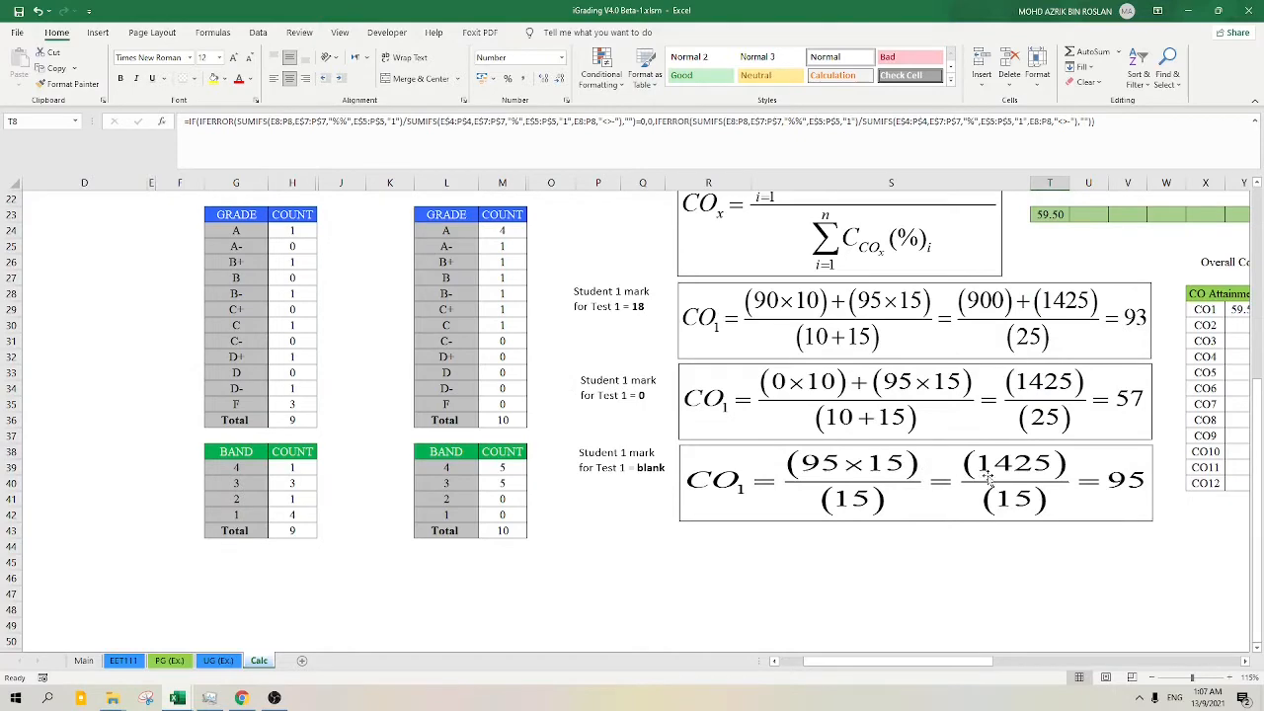
scroll(973, 481, up, 1)
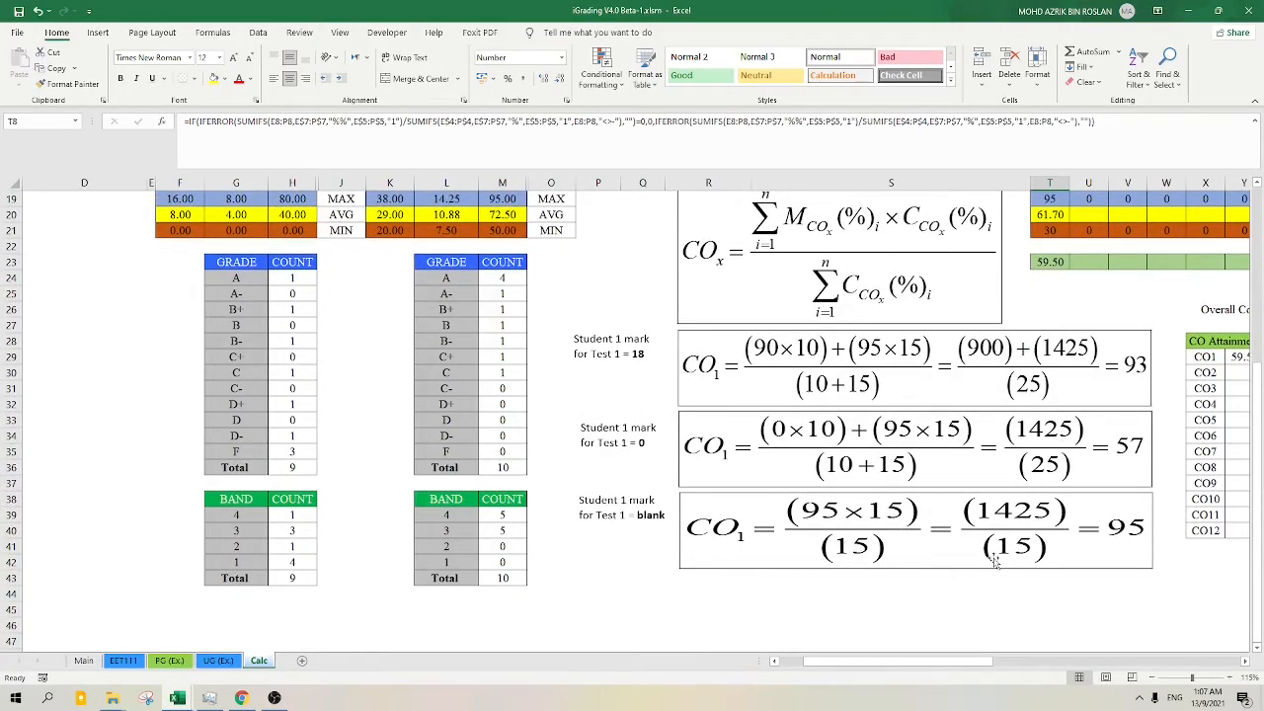
scroll(1124, 536, up, 6)
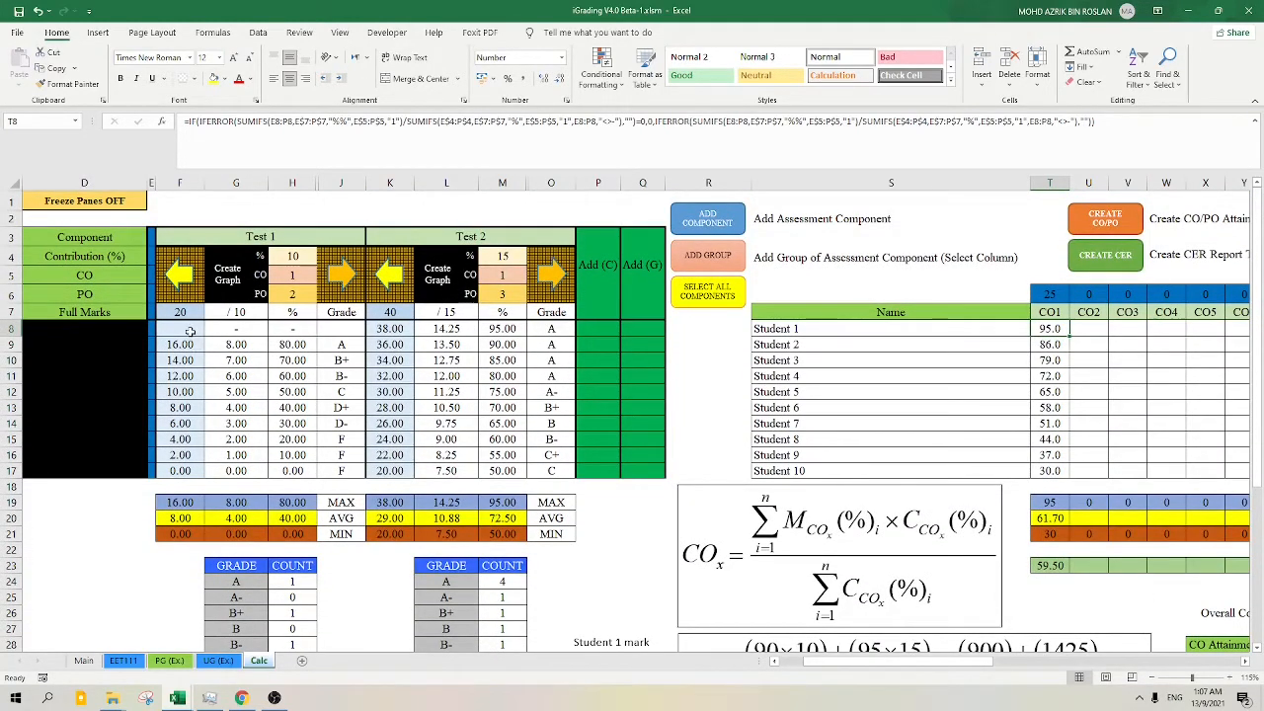
click(190, 332)
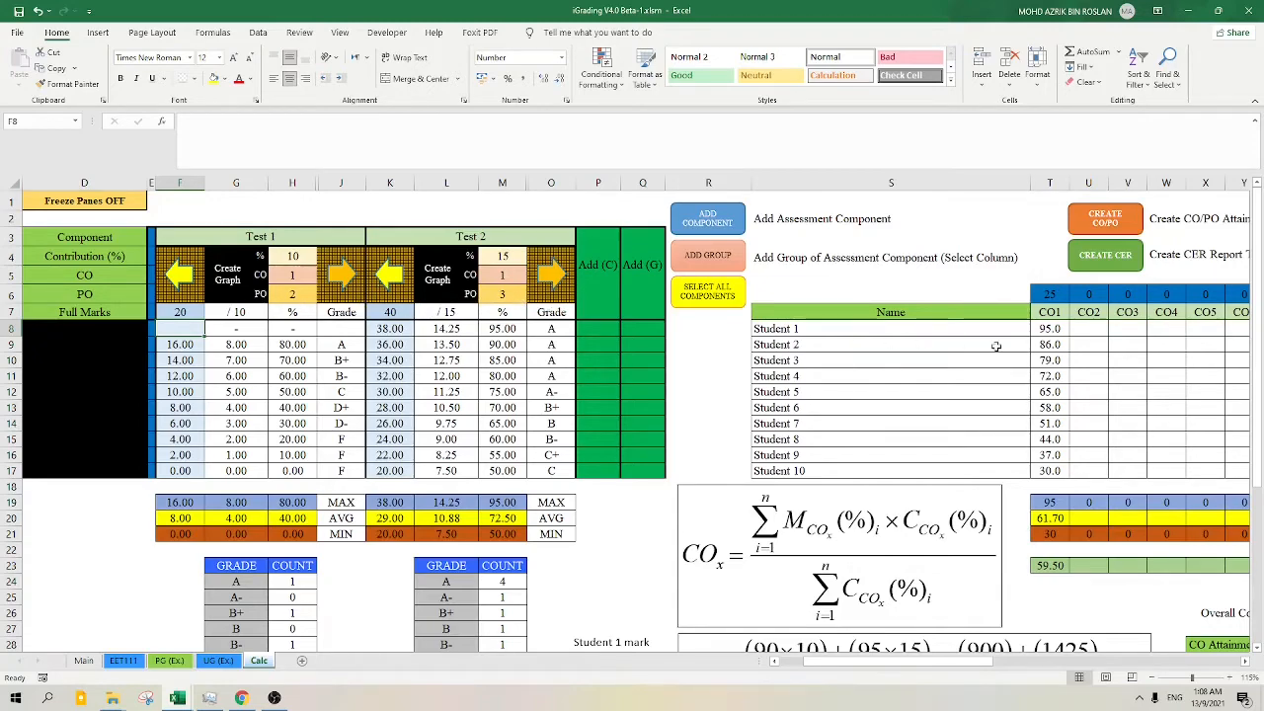
scroll(894, 553, down, 1)
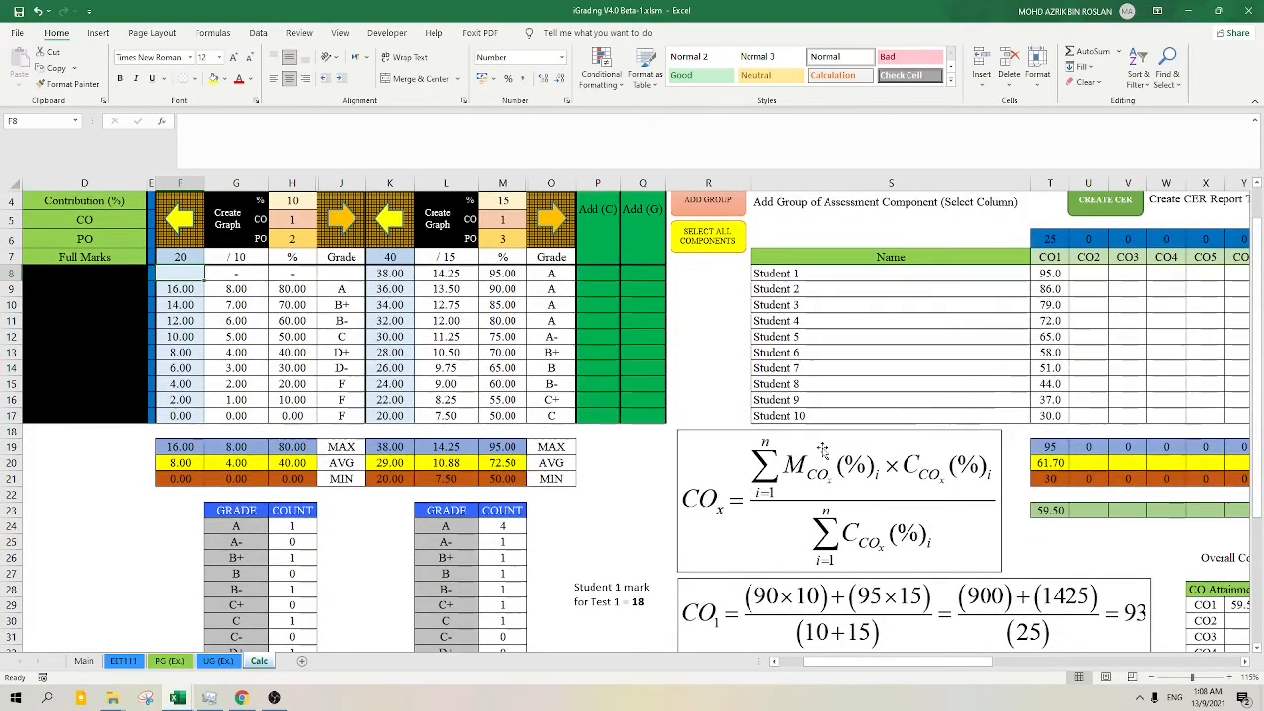
scroll(822, 452, up, 1)
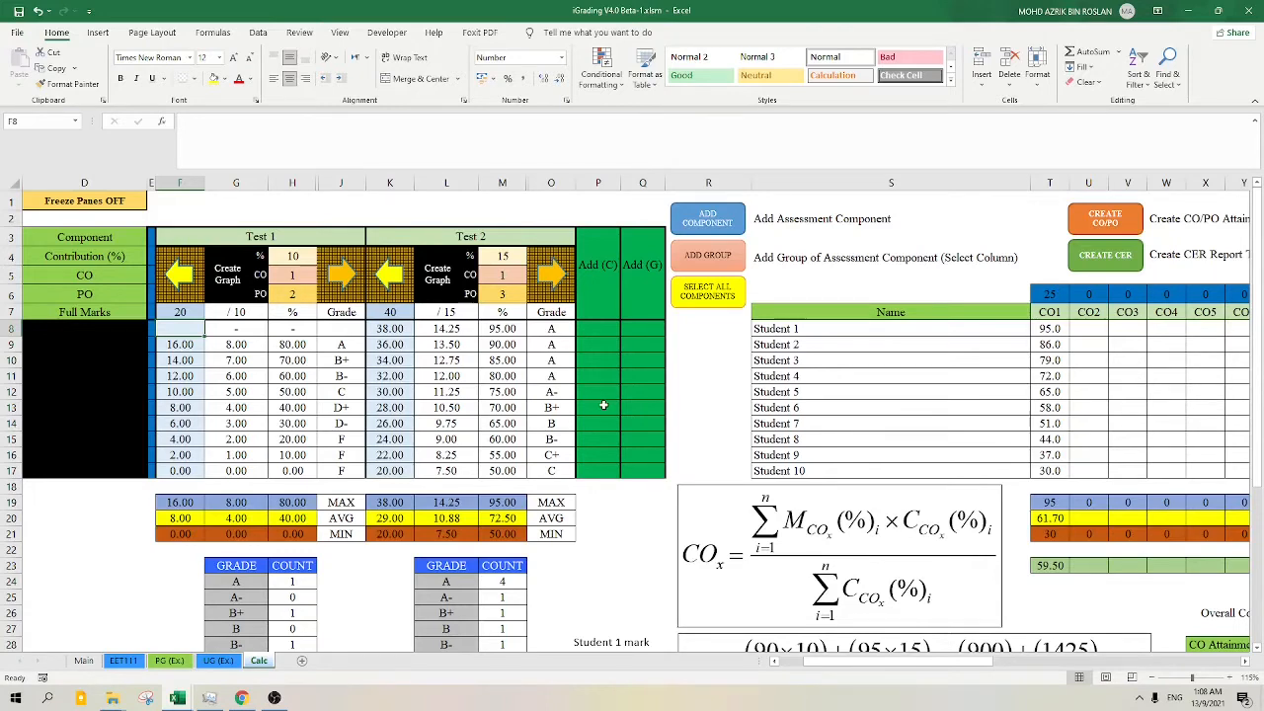
- Restore Student 1's Test 1 mark in F8 to 18 and compare the CO1 result with the worked example for 18
text(18)
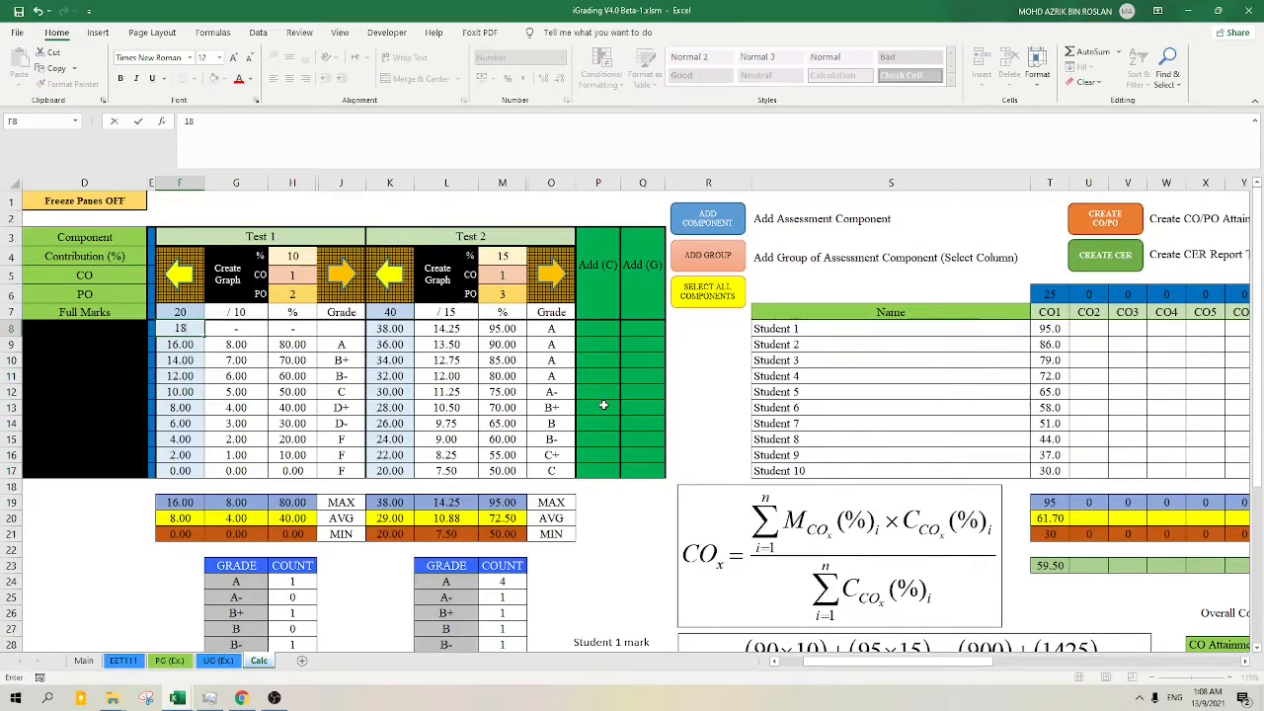
key(Return)
scroll(606, 405, down, 4)
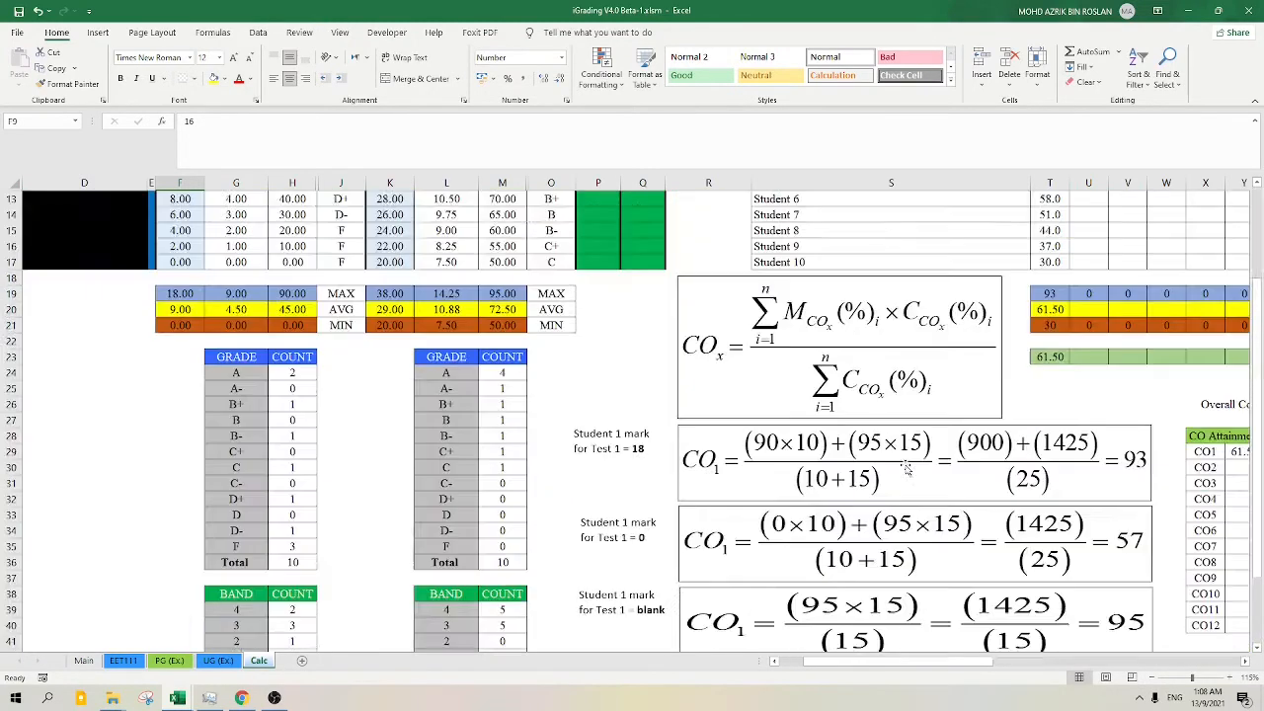
scroll(906, 471, down, 1)
scroll(918, 395, up, 5)
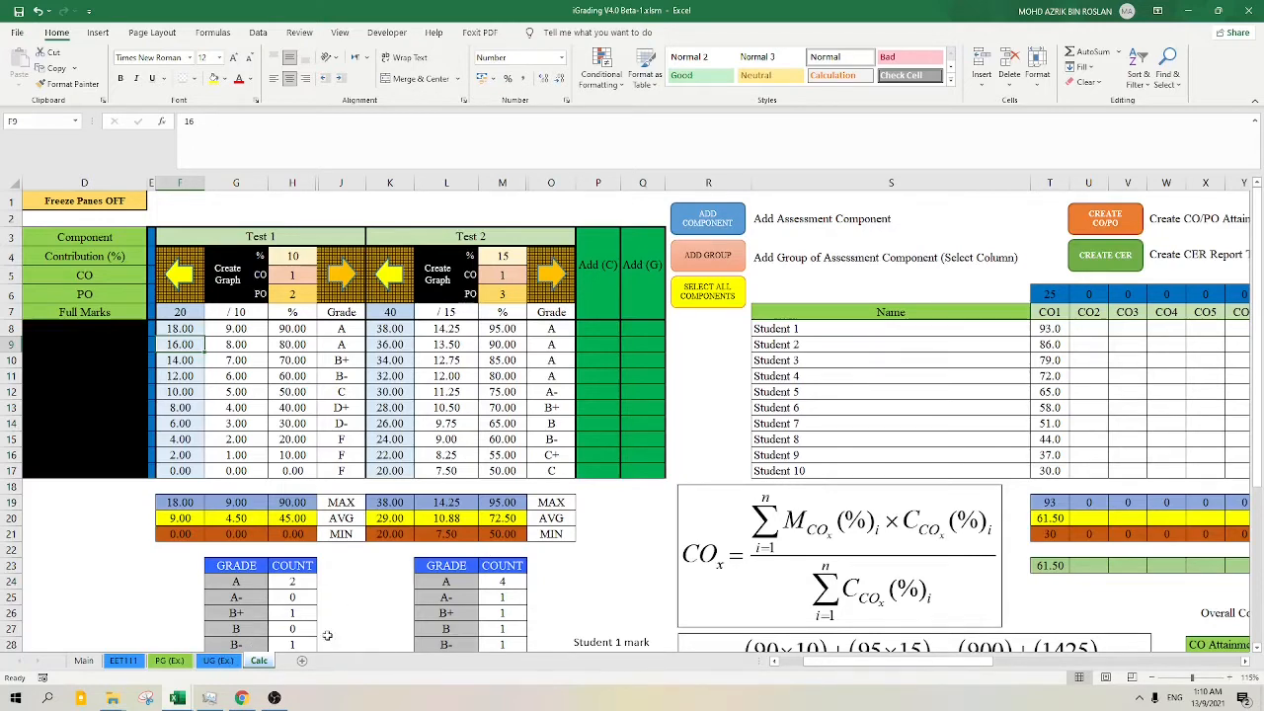
- On the UG (Ex.) sheet, review the Assignment 1, Assignment 2, Quiz, MTE Q1 and MTE Q2 assessment components
click(218, 661)
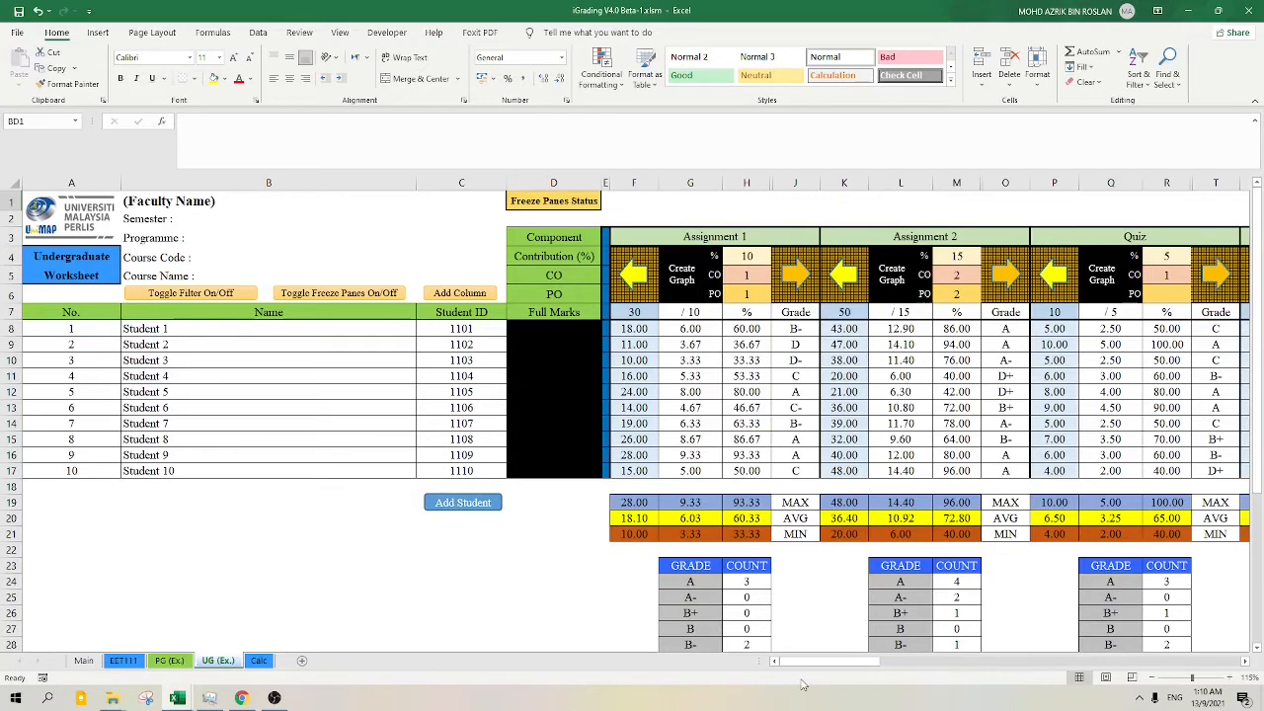
scroll(815, 668, right, 3)
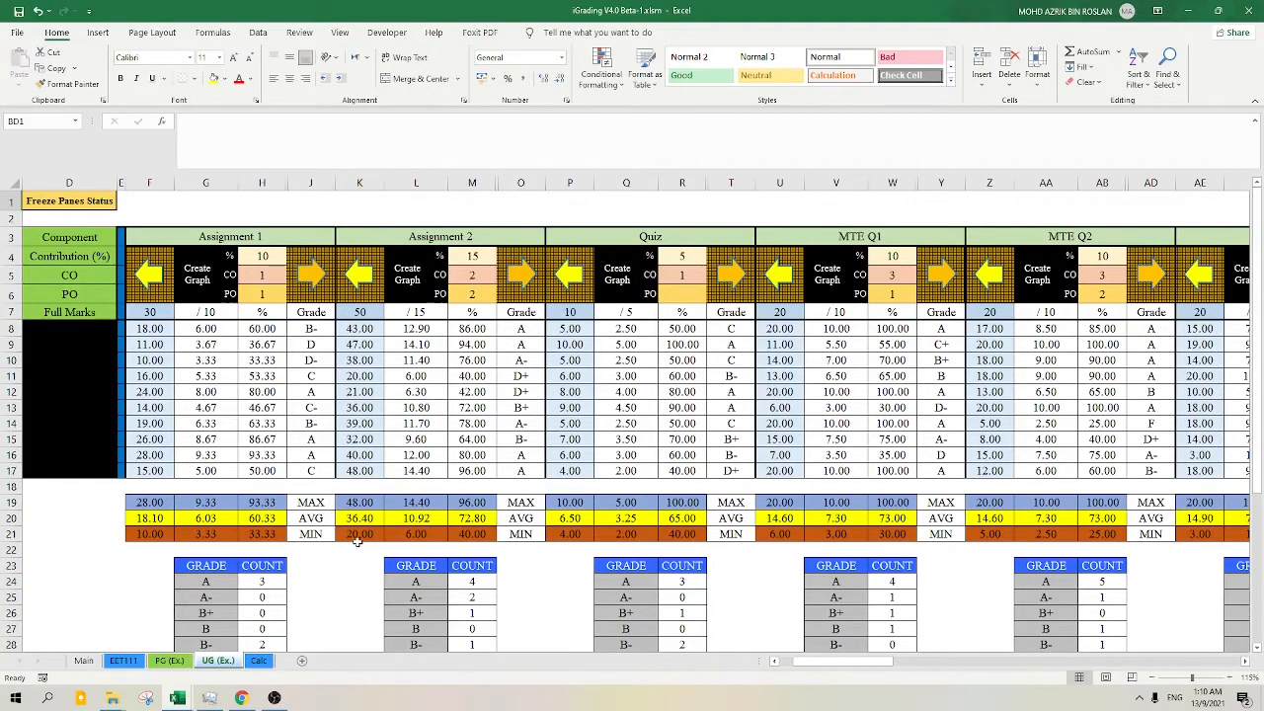
click(295, 237)
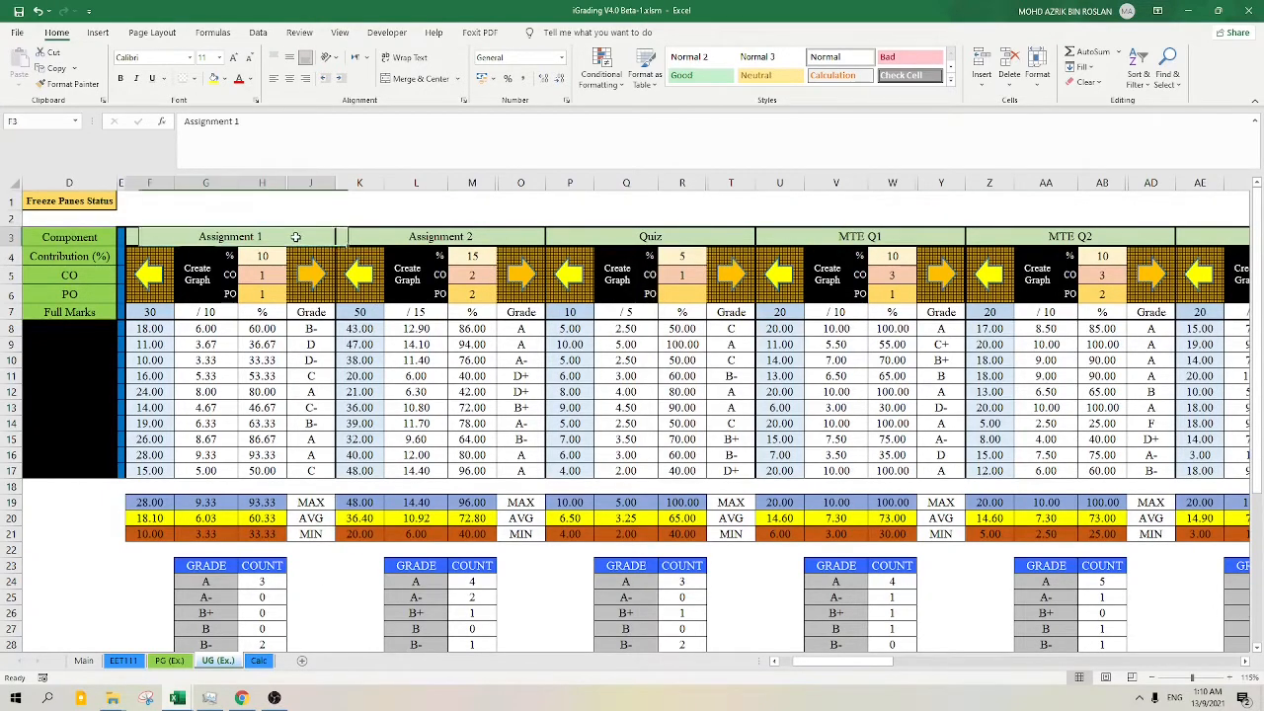
click(465, 236)
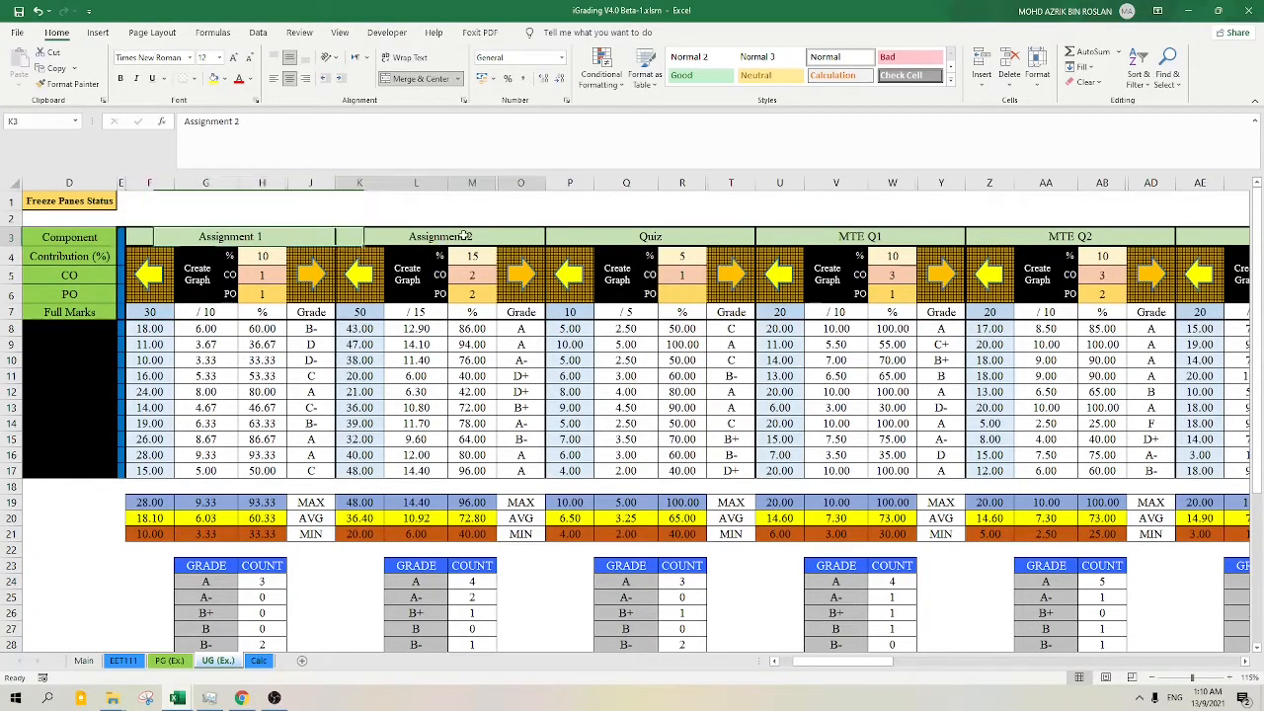
click(695, 240)
drag(826, 671, 869, 673)
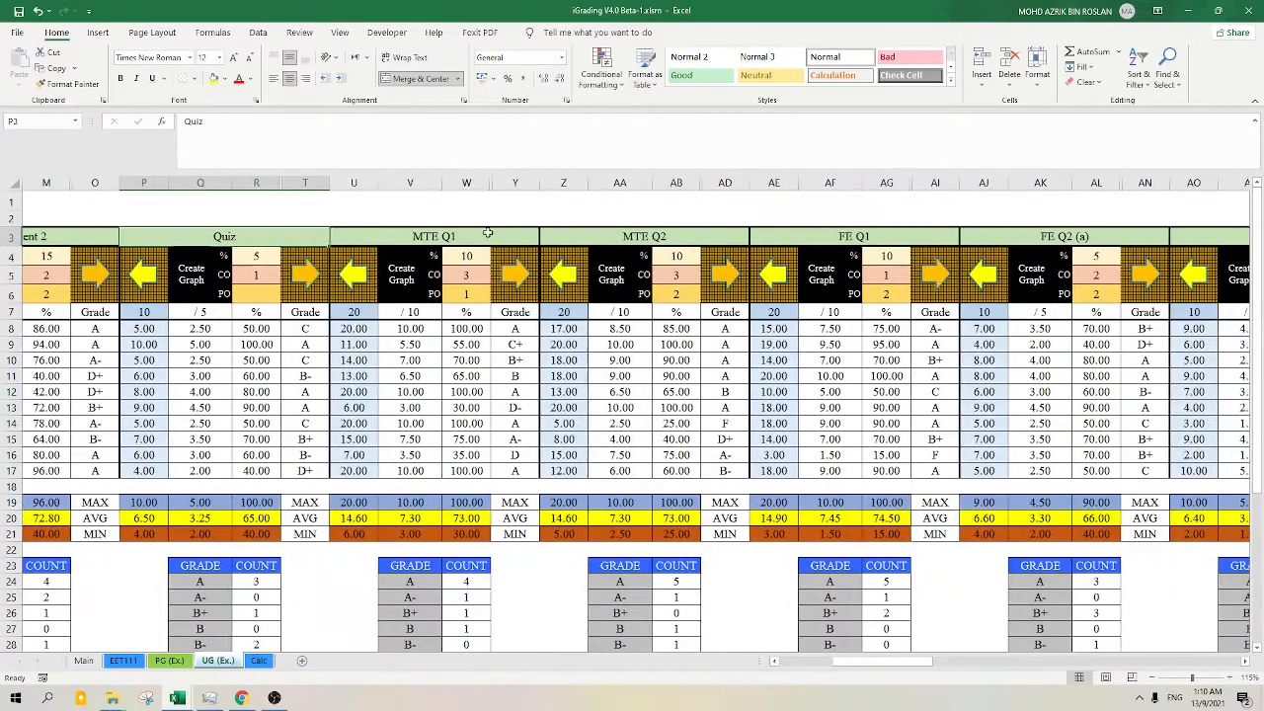
click(494, 236)
click(676, 240)
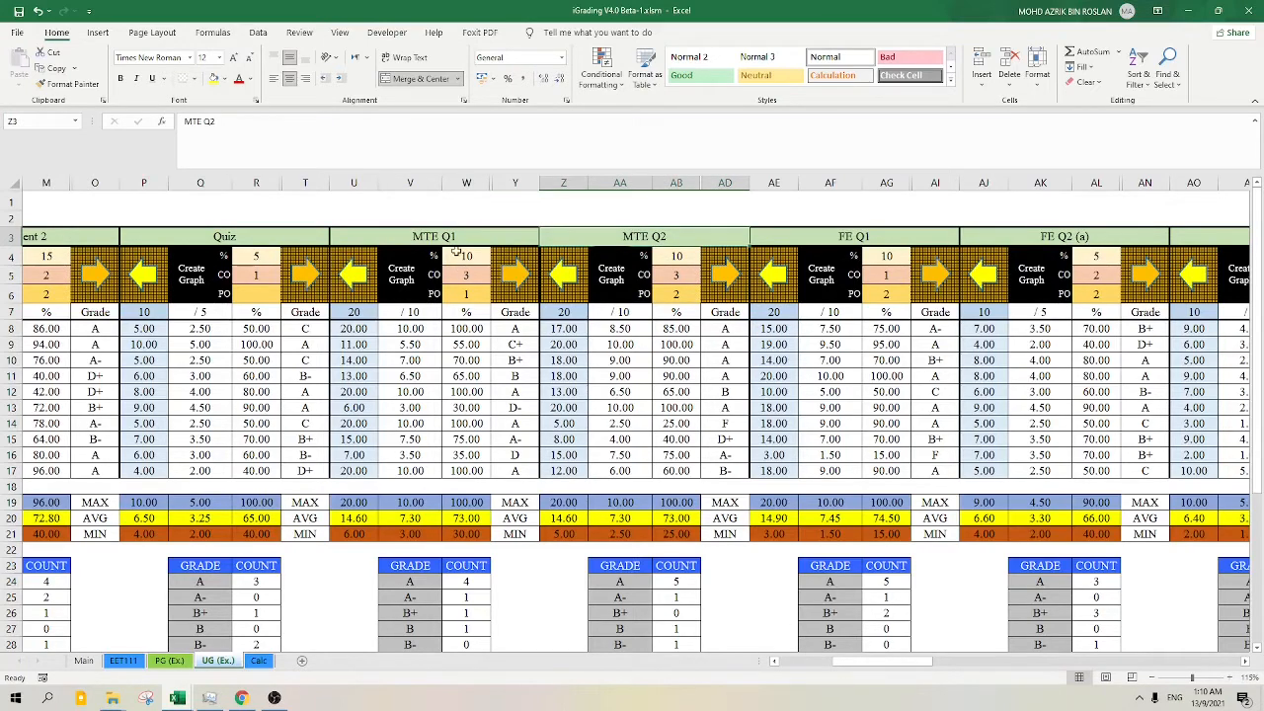
- Review the final exam components FE Q1, FE Q2 (a) and FE Q2 (b) on the undergraduate example sheet
drag(847, 672, 968, 675)
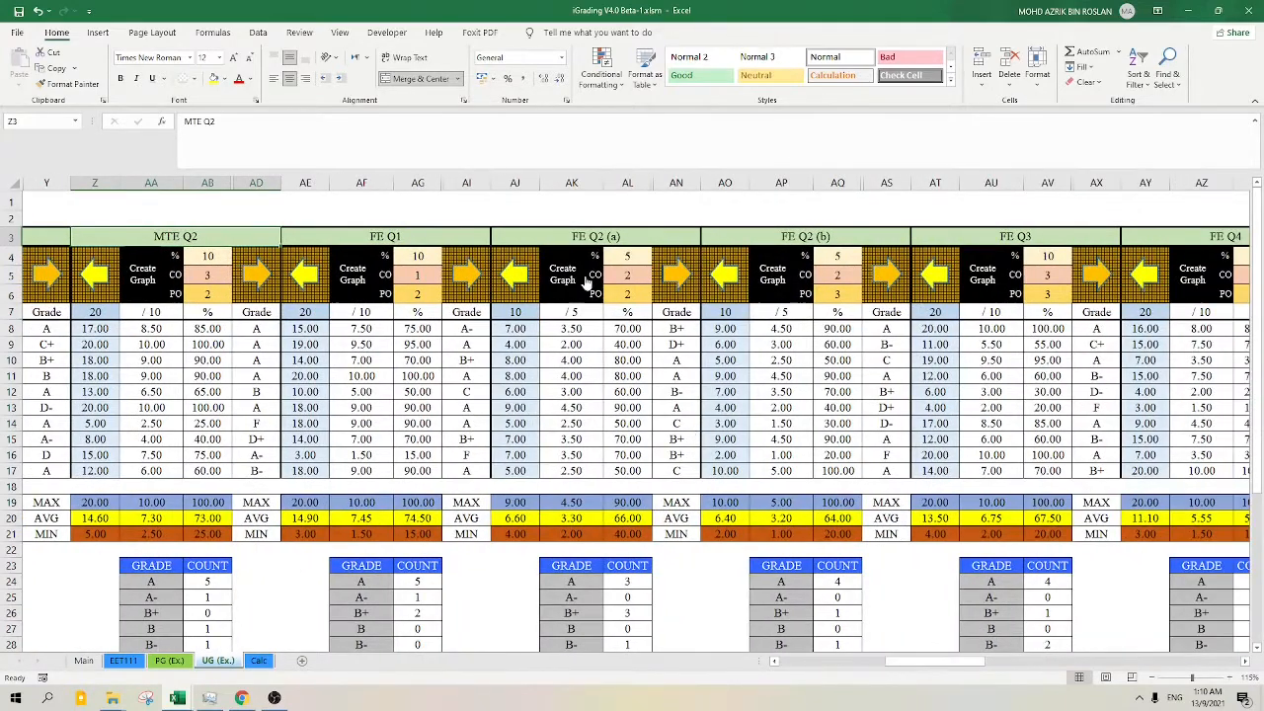
click(441, 237)
click(578, 237)
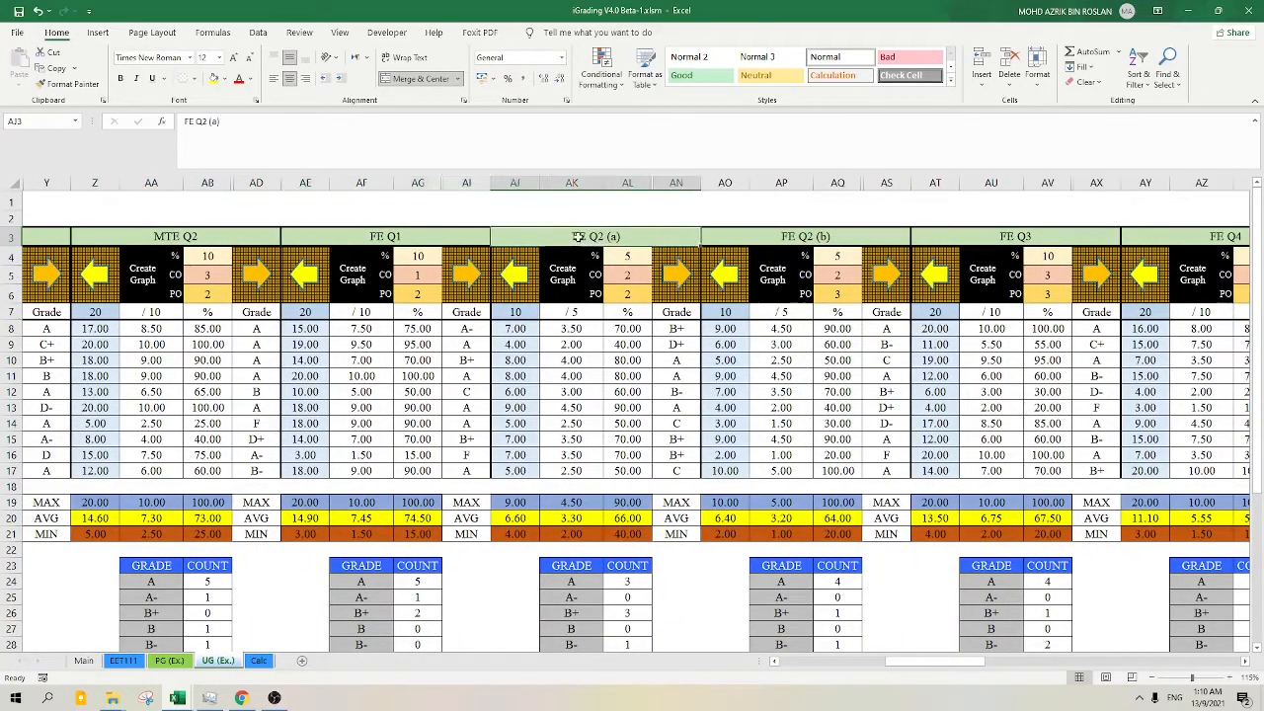
click(768, 237)
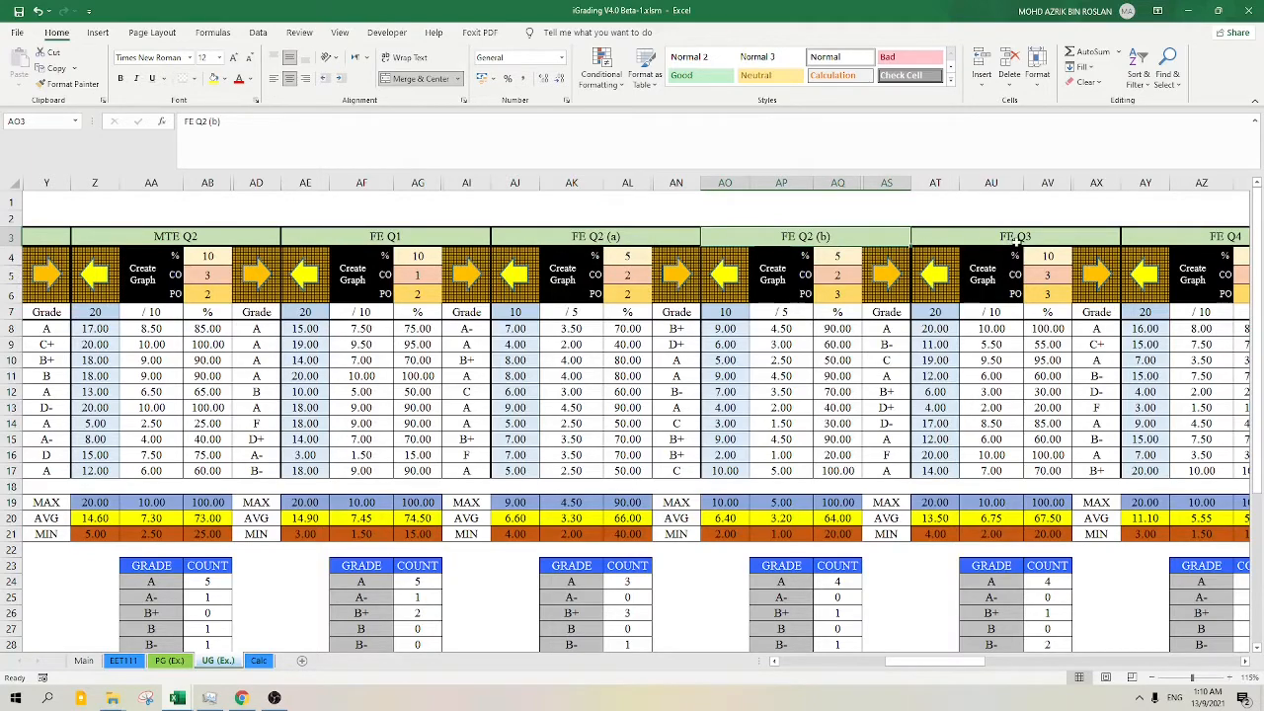
- Examine Assignment 1's contribution and CO cells, and the Quiz component's CO and blank PO cells
drag(986, 663, 883, 668)
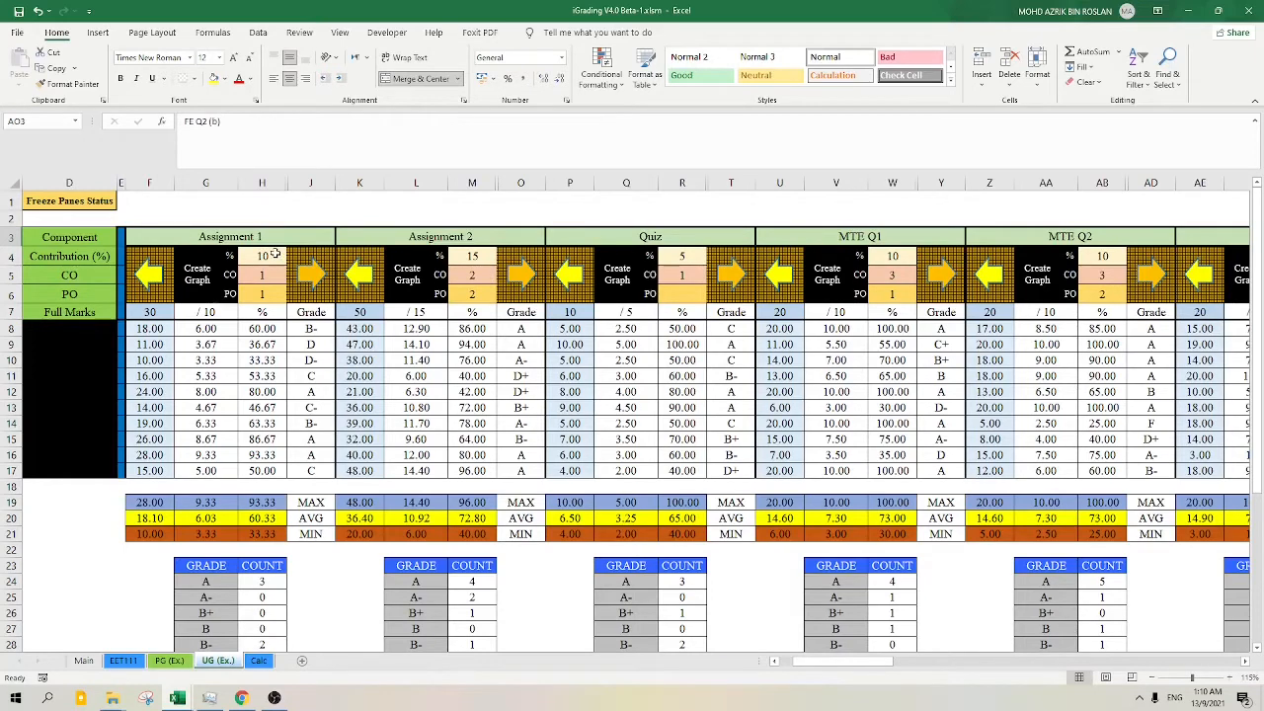
click(275, 255)
click(271, 276)
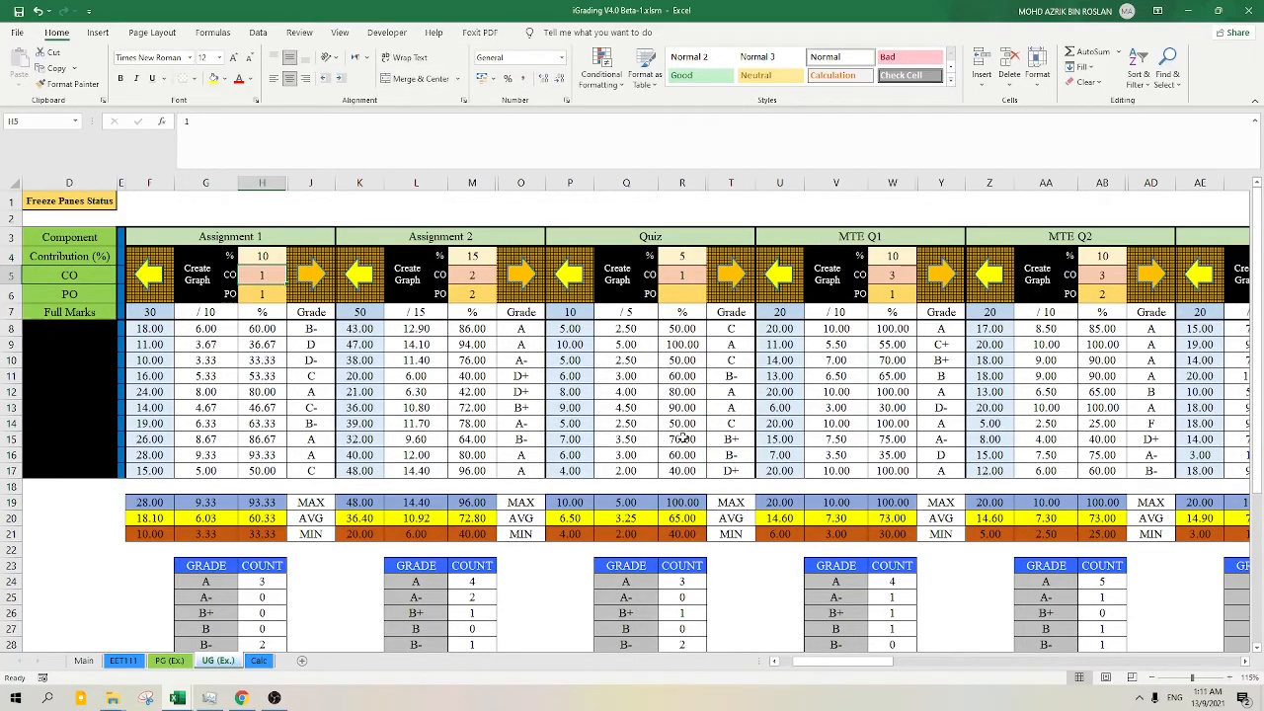
click(691, 292)
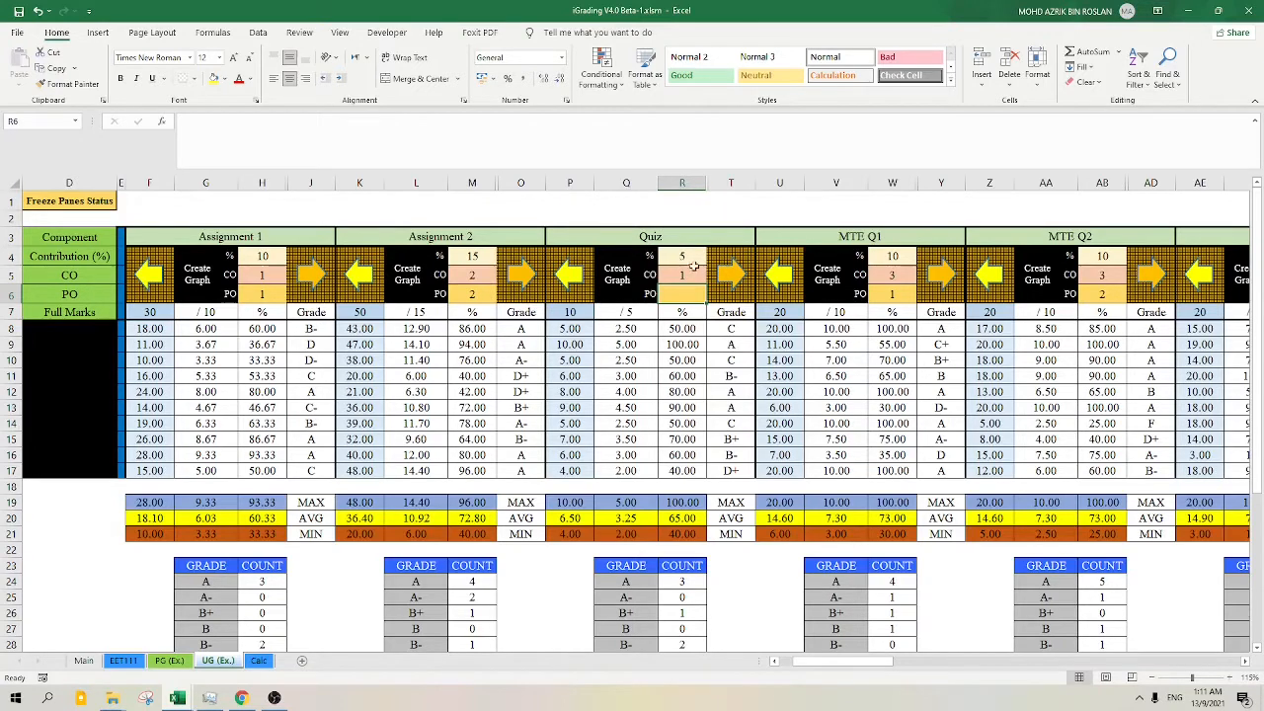
click(681, 271)
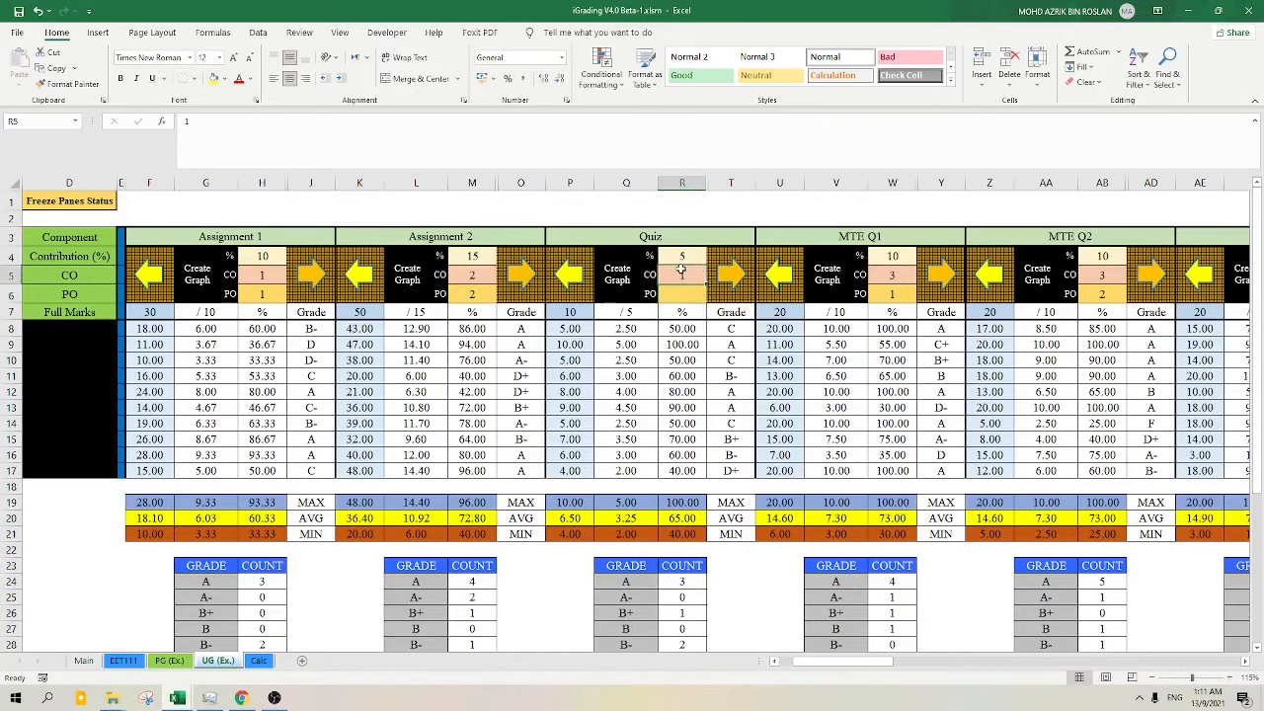
click(707, 288)
click(679, 298)
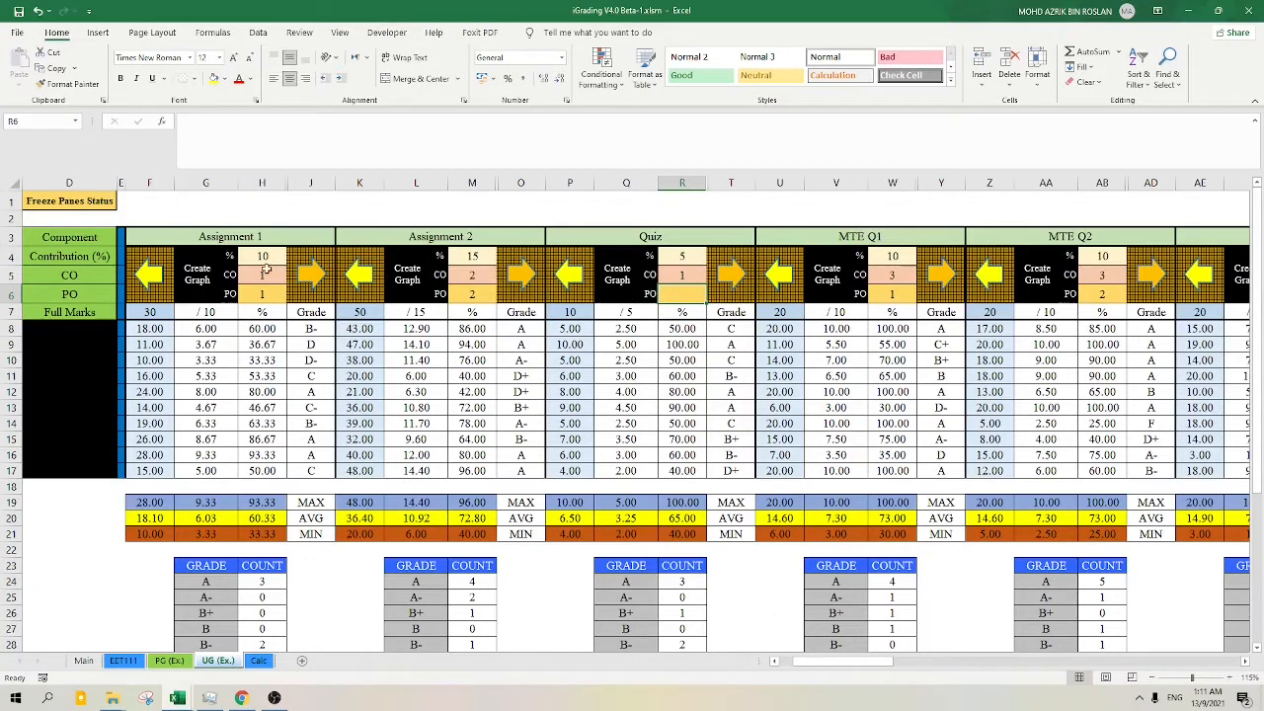
- Examine the student marks entered for Assignment 1 and the Quiz, and the full marks of Assignment 1 and Assignment 2
drag(154, 330, 158, 471)
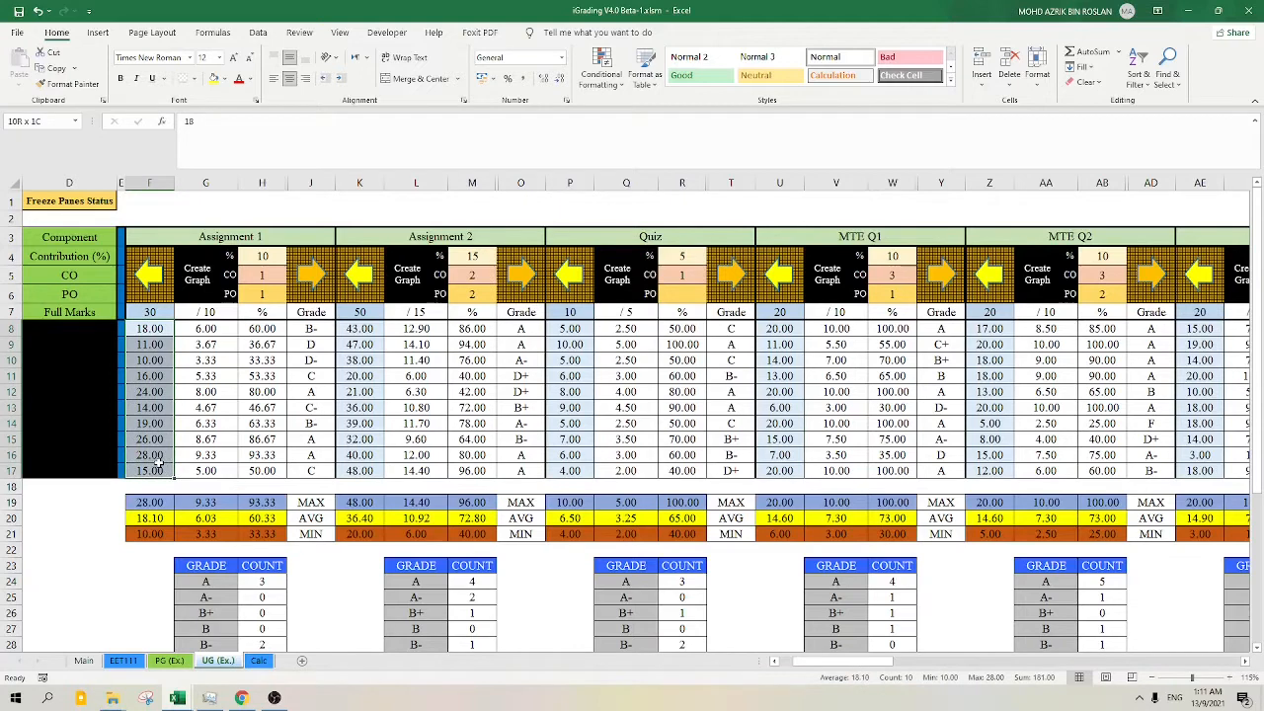
click(160, 313)
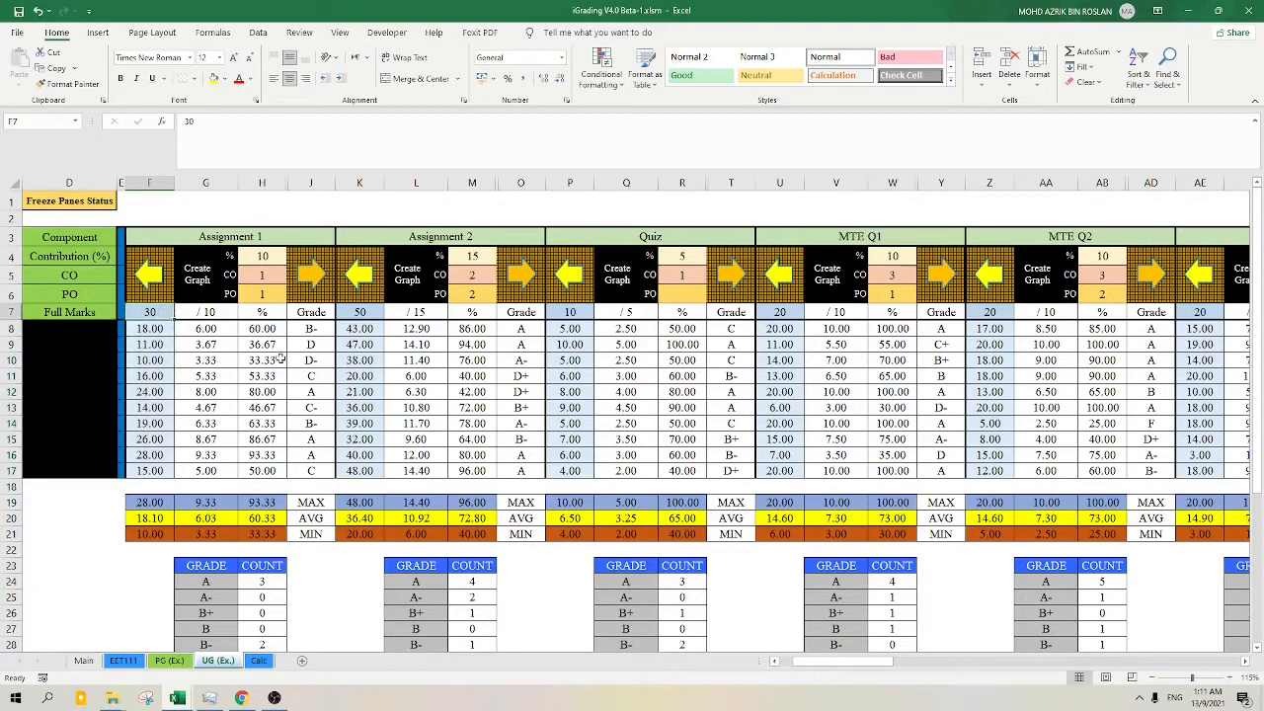
click(357, 313)
drag(582, 329, 580, 470)
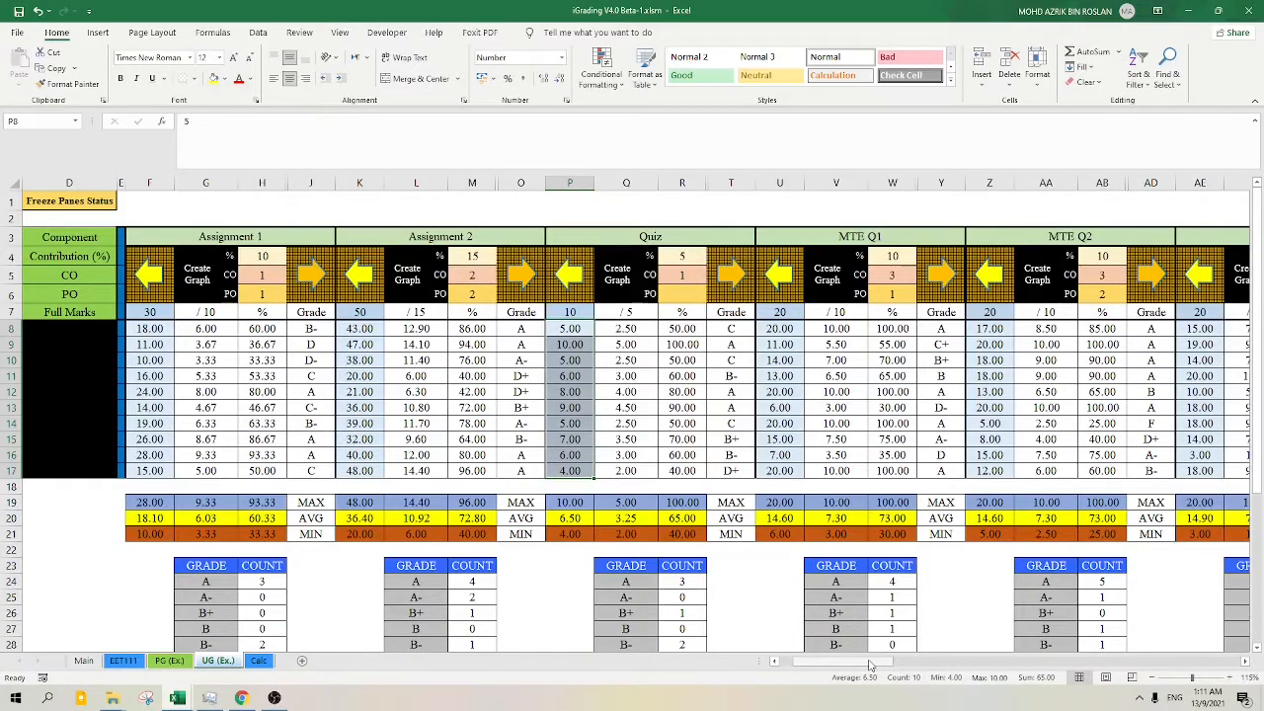
- Turn on the worksheet's filters and check the filter controls across all component columns in row 7
drag(879, 663, 839, 664)
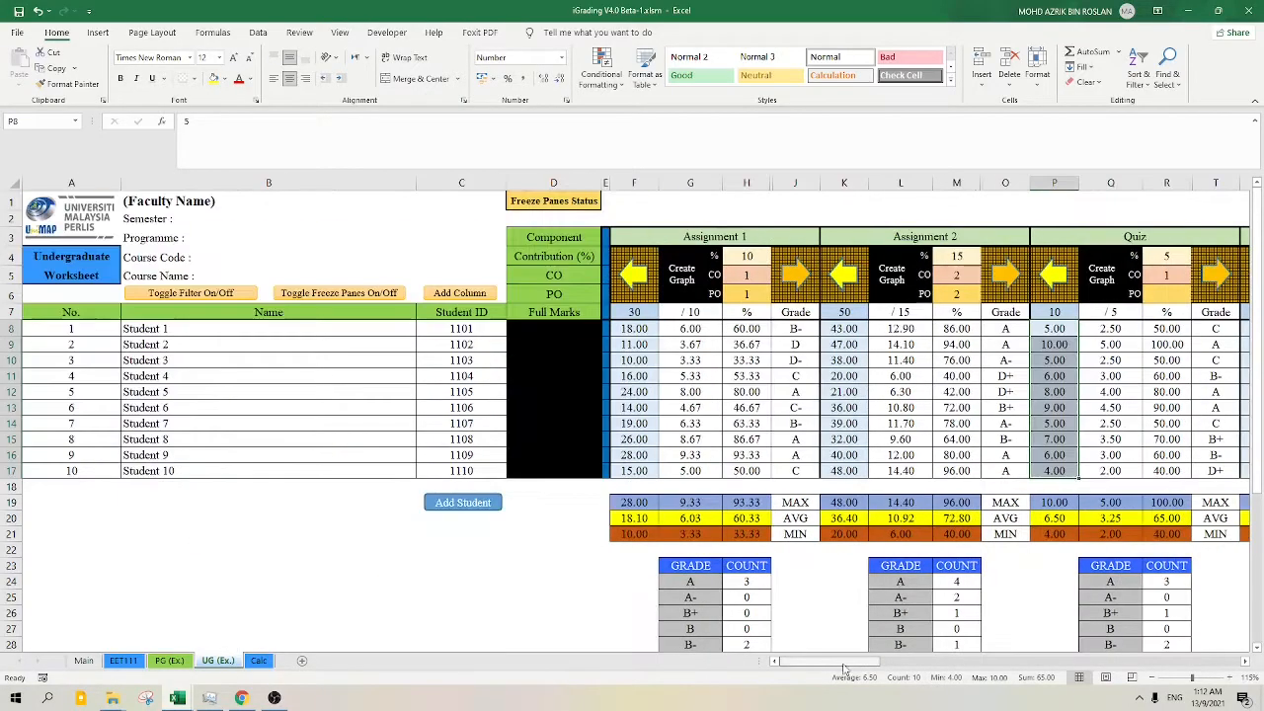
click(339, 484)
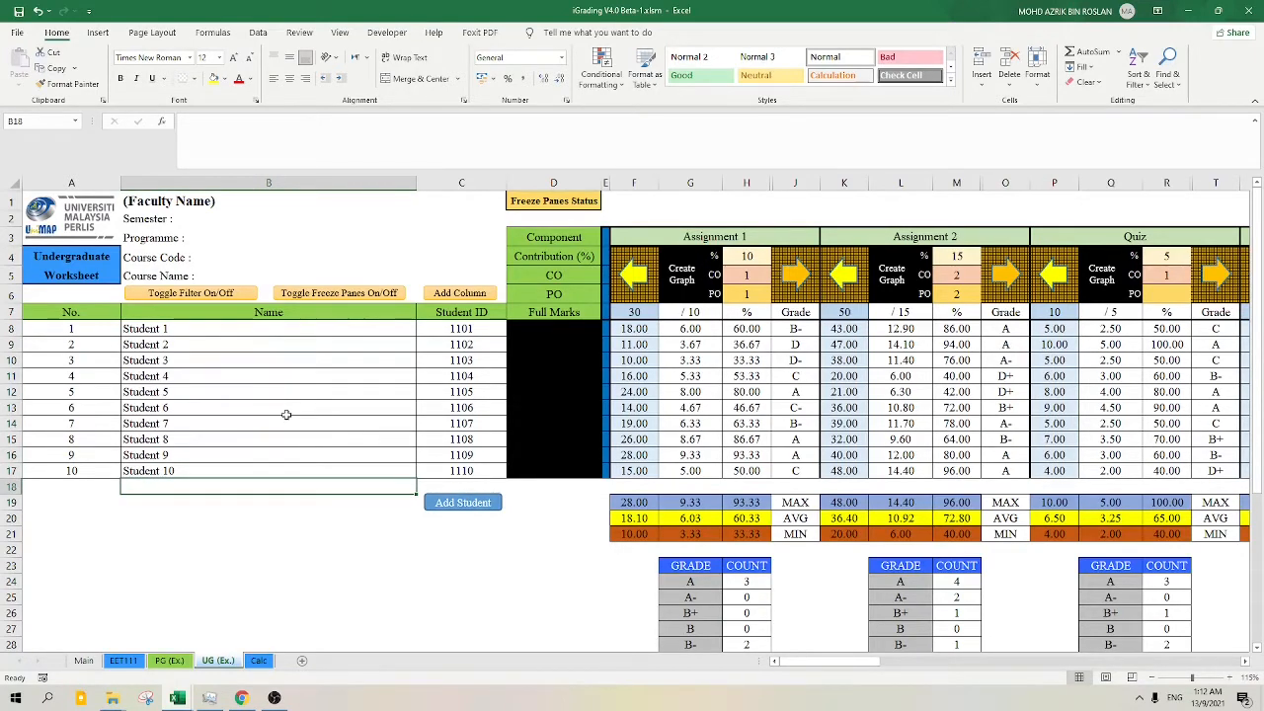
click(217, 296)
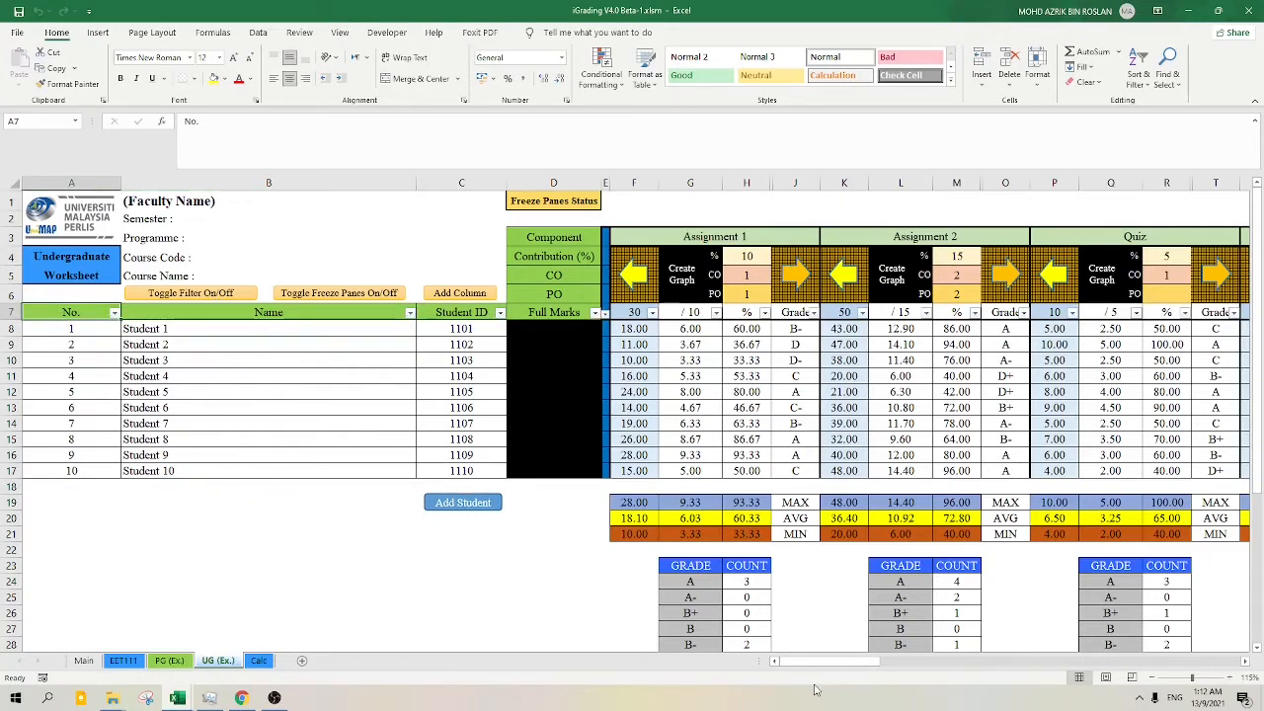
drag(835, 661, 1010, 668)
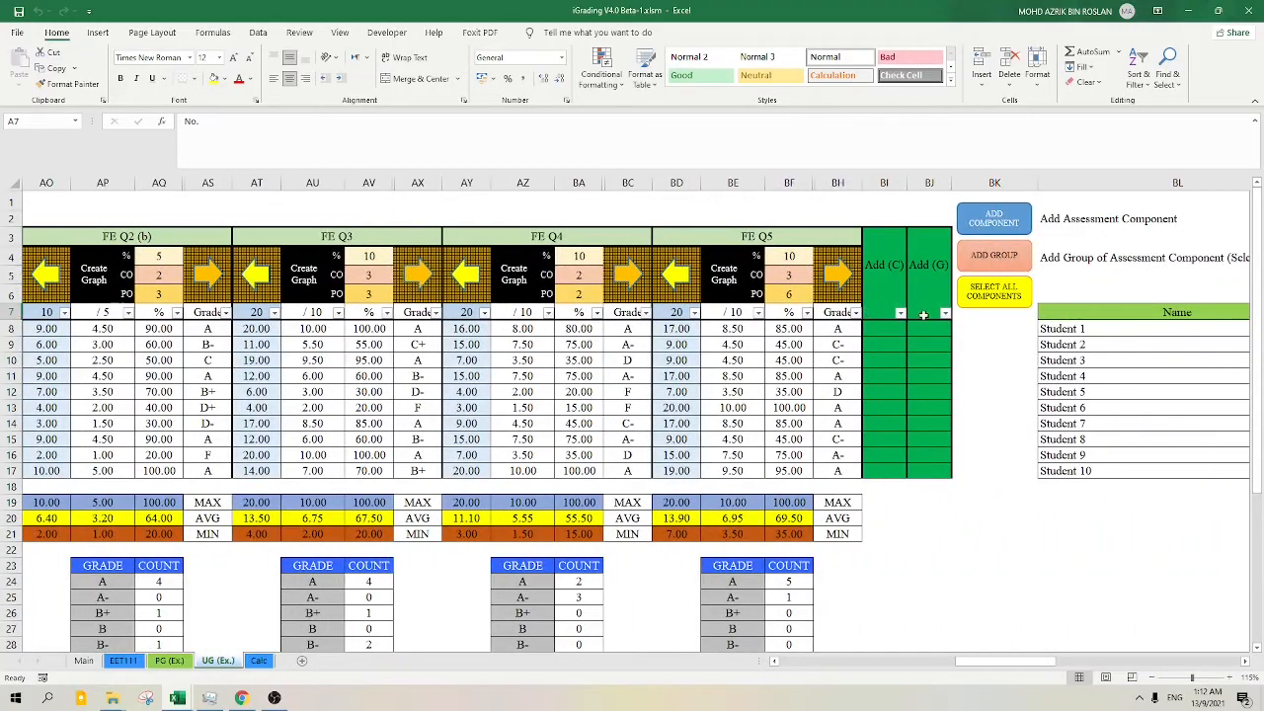
drag(999, 663, 822, 667)
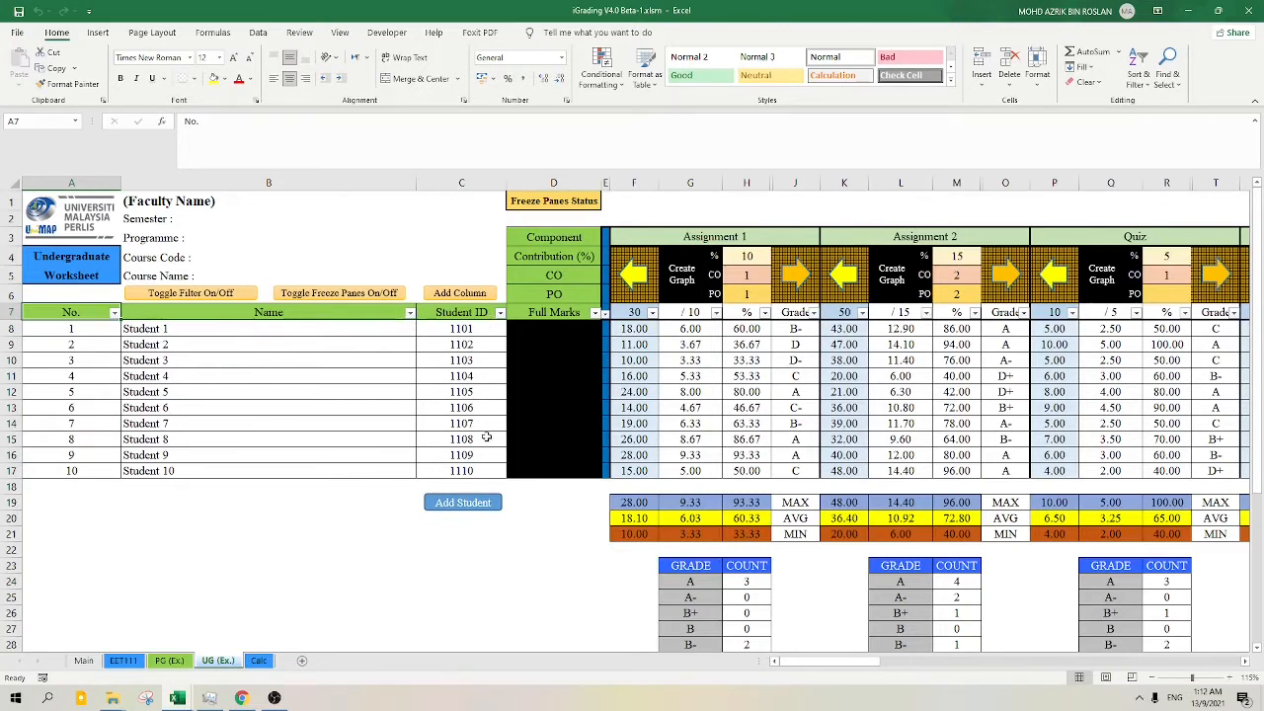
- Sort the students by Assignment 1 mark from largest to smallest and check the top-ranked student's name and mark
click(652, 312)
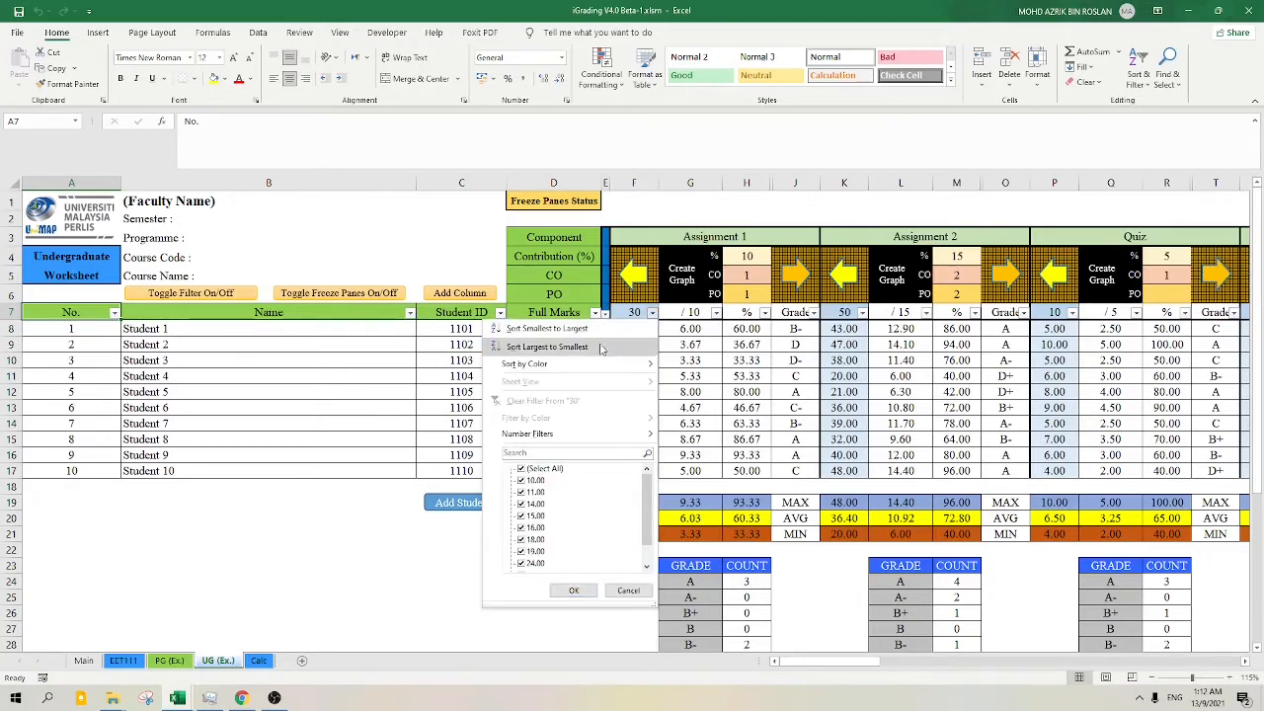
click(564, 346)
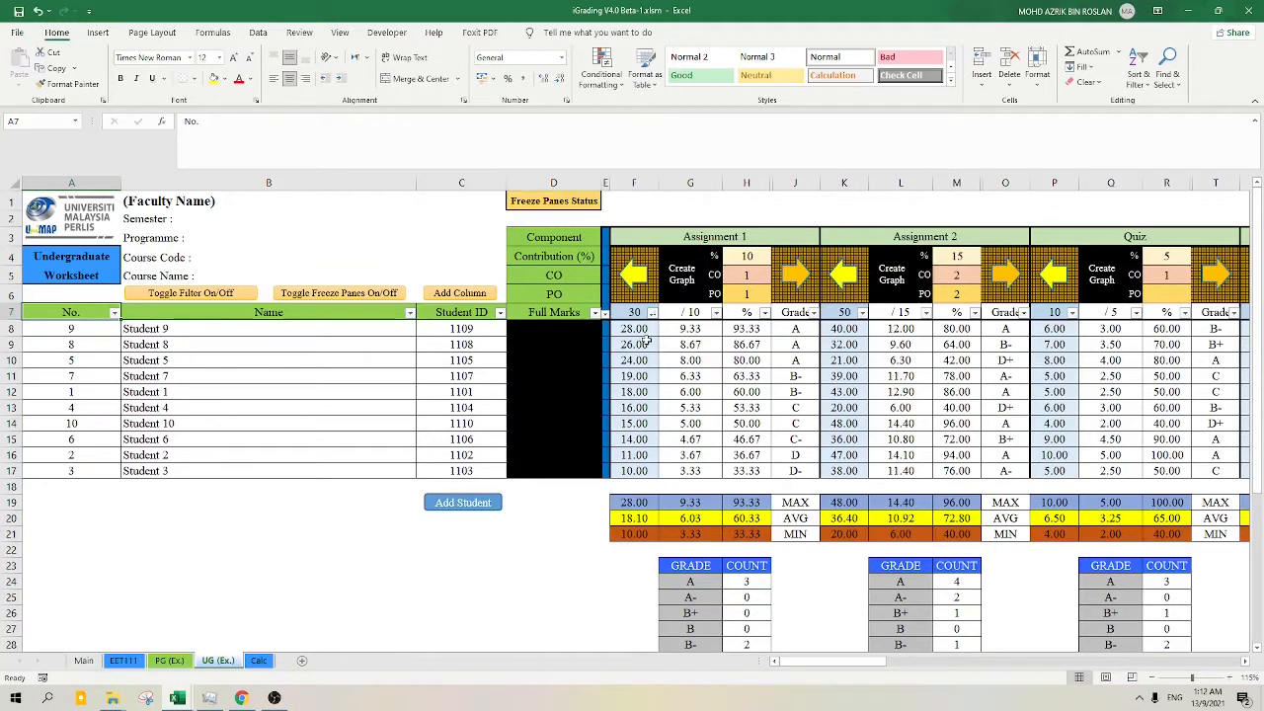
click(630, 333)
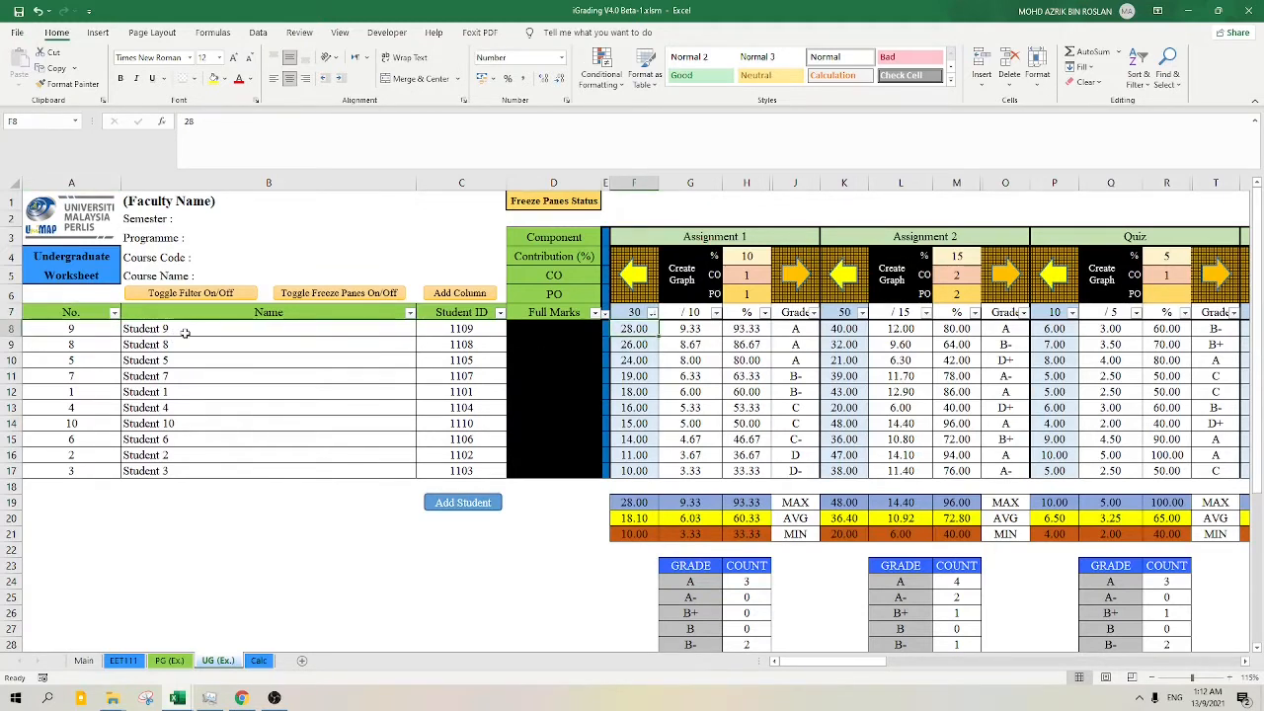
click(268, 332)
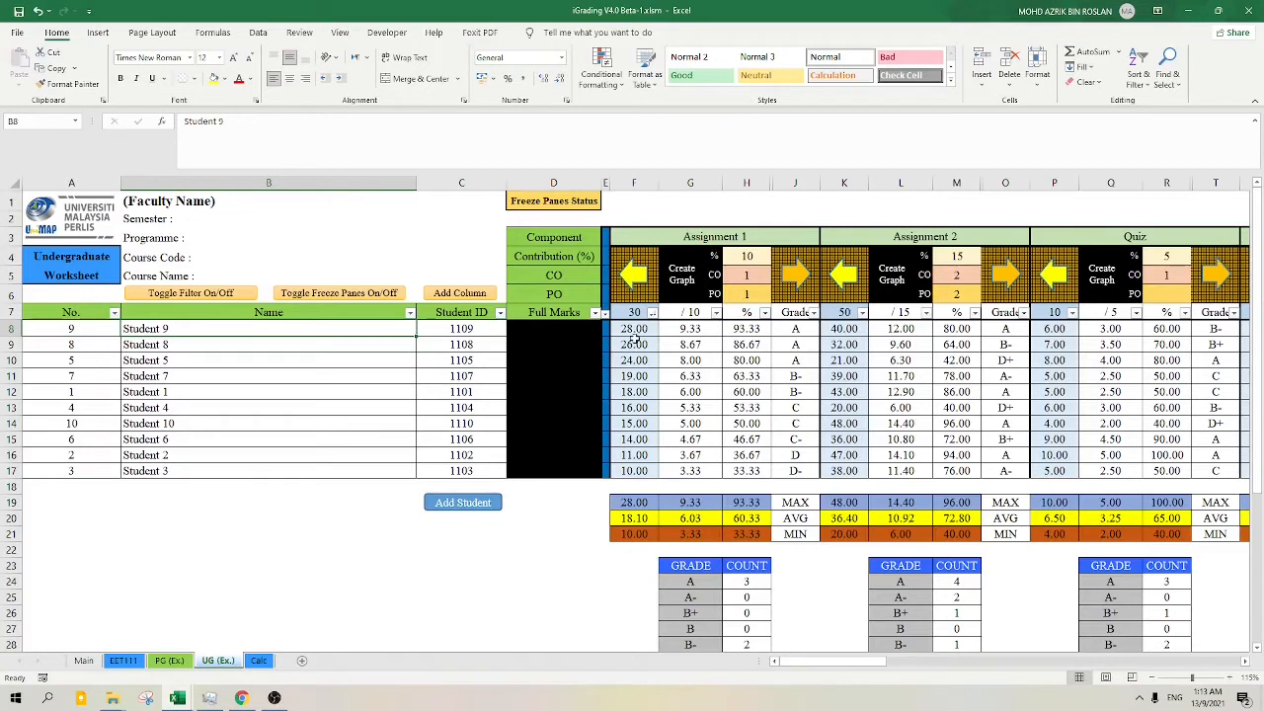
click(648, 329)
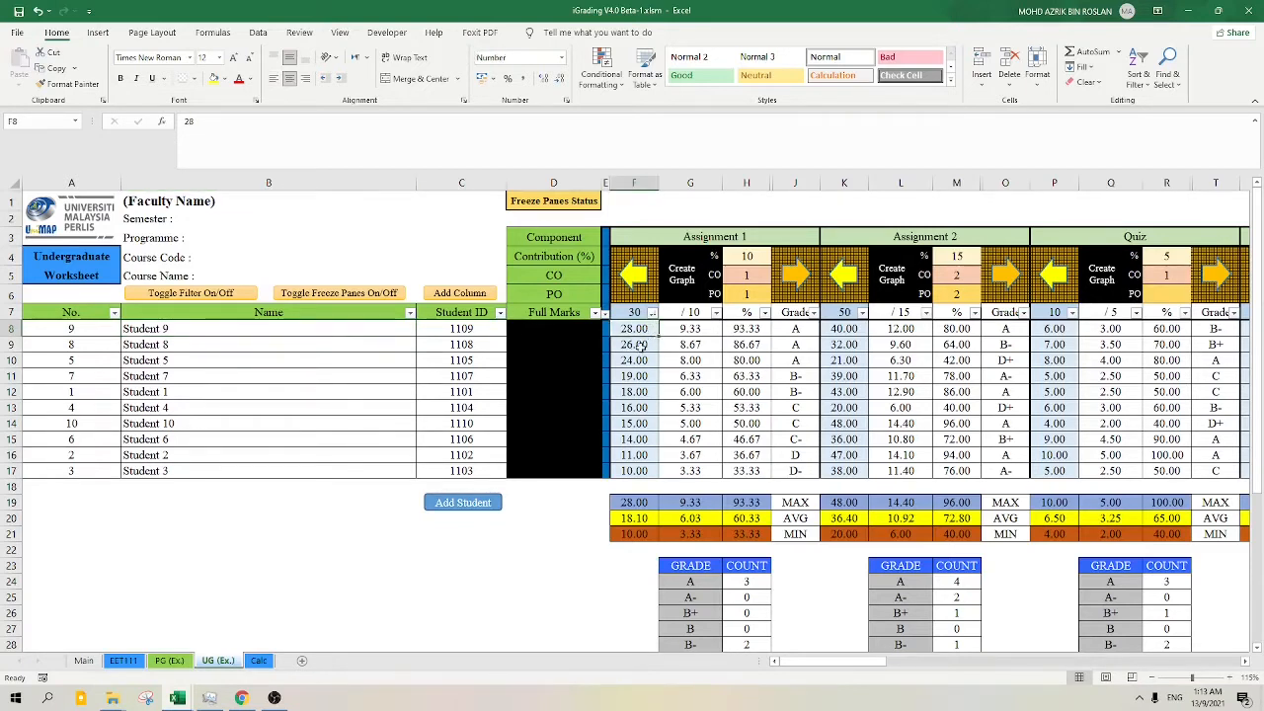
click(181, 333)
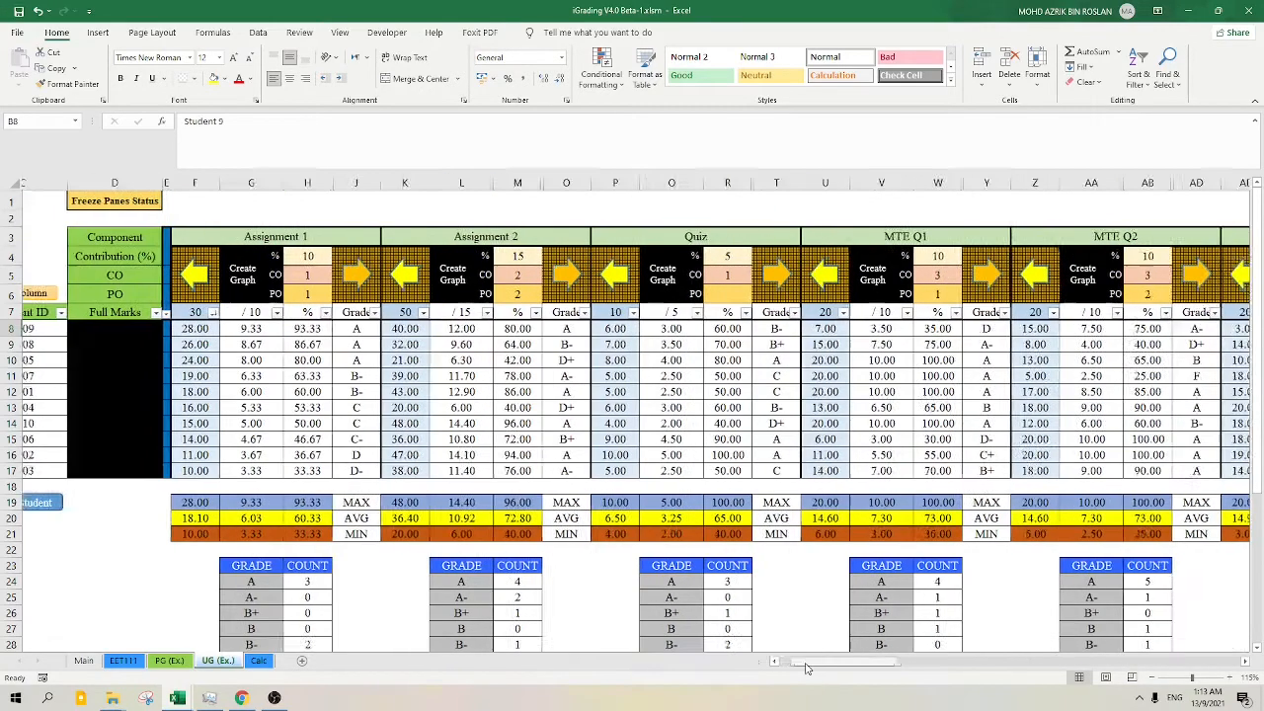
- Sort the students by MTE Q1 mark from largest to smallest
drag(792, 663, 808, 667)
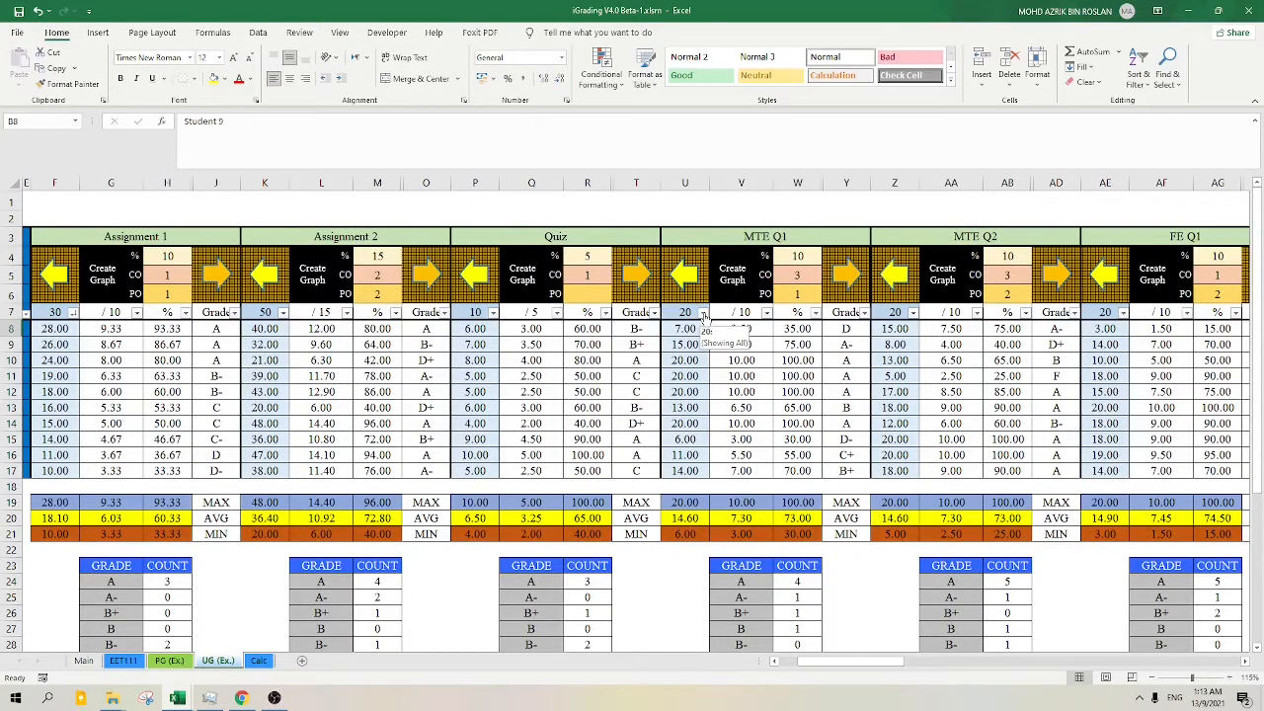
click(703, 314)
click(679, 345)
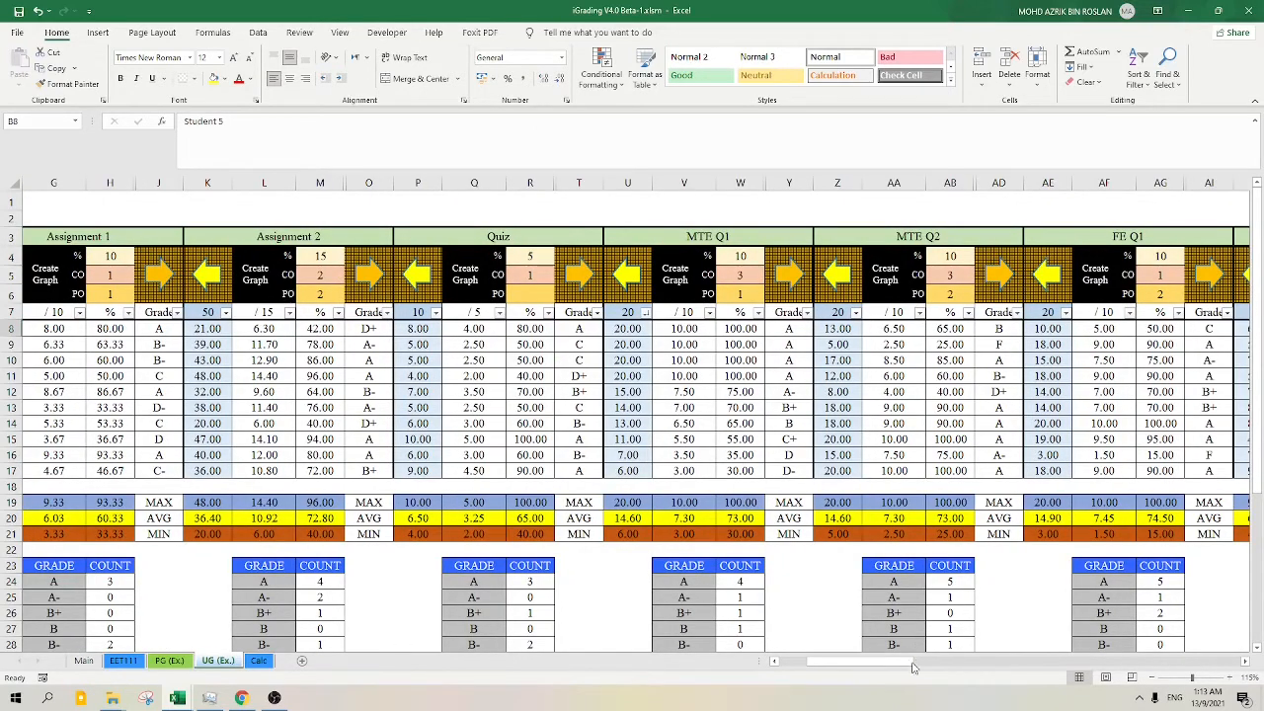
- Check the student order in the Name column, and sort the list by name from A to Z
drag(913, 668, 810, 666)
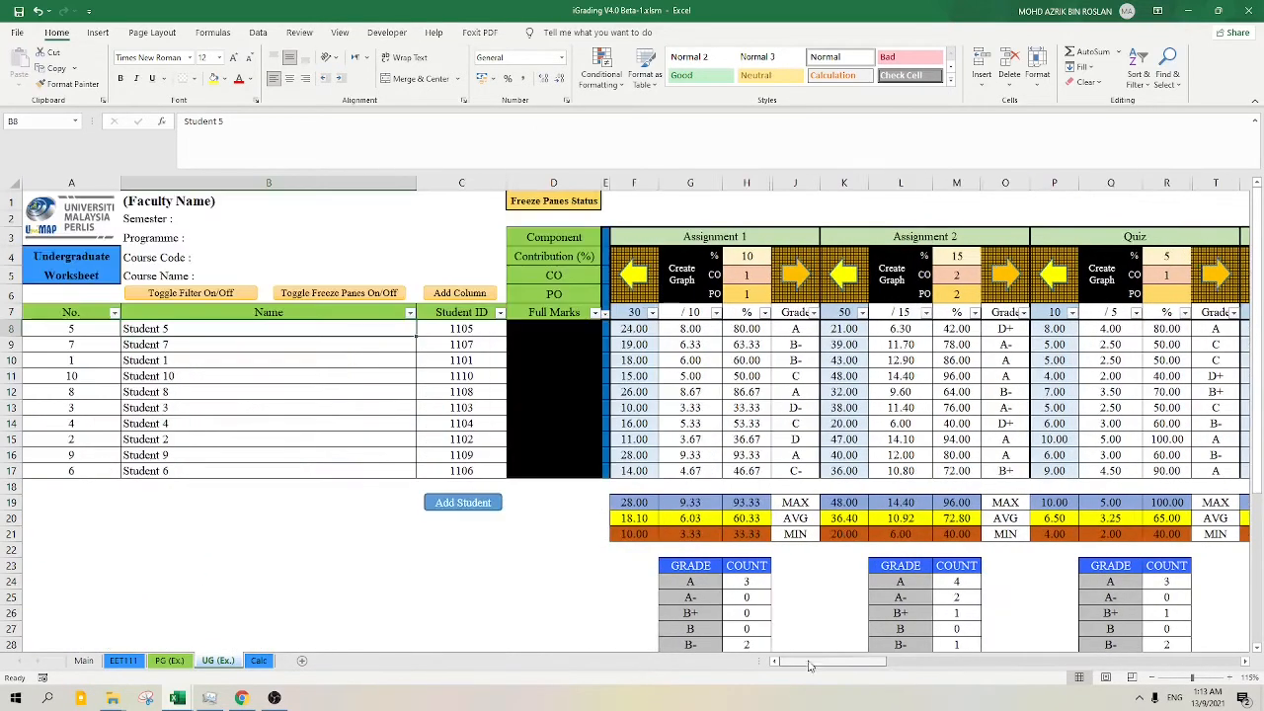
click(409, 312)
click(333, 328)
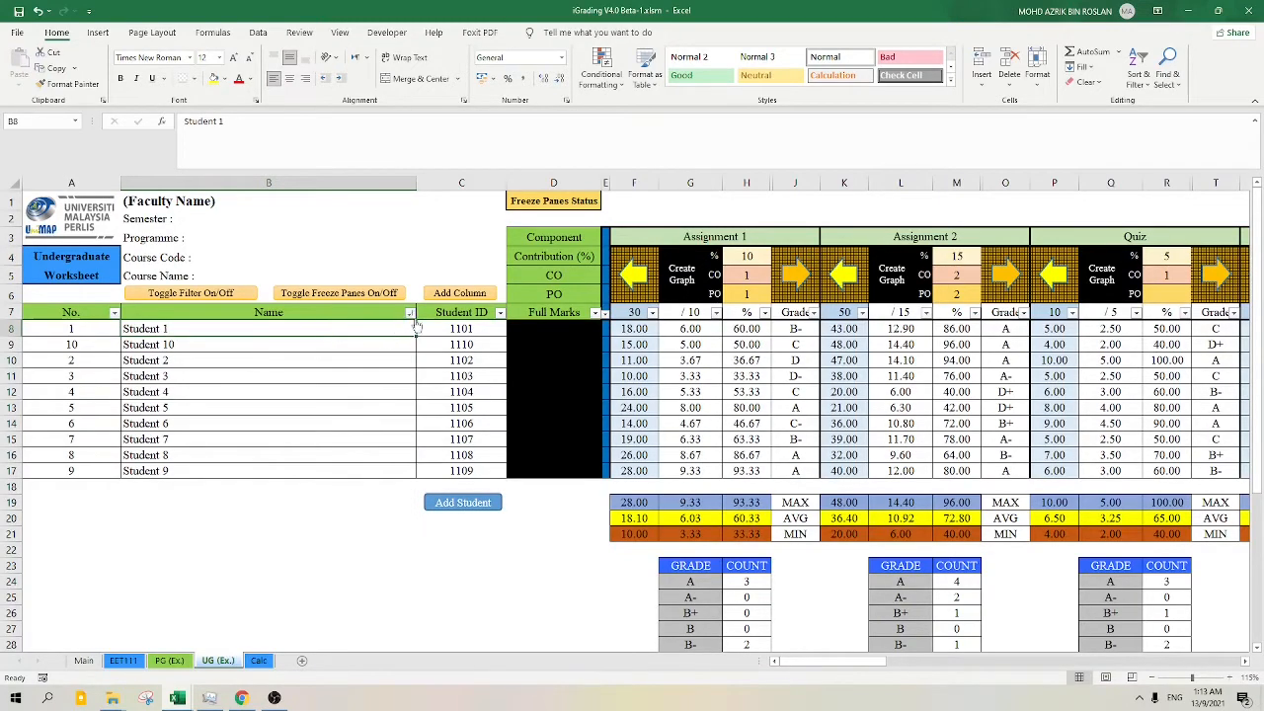
- Undo the name sort, and filter the Name column to only Student 5 to examine that student's marks through Assignment 2
key(ctrl+z)
click(410, 312)
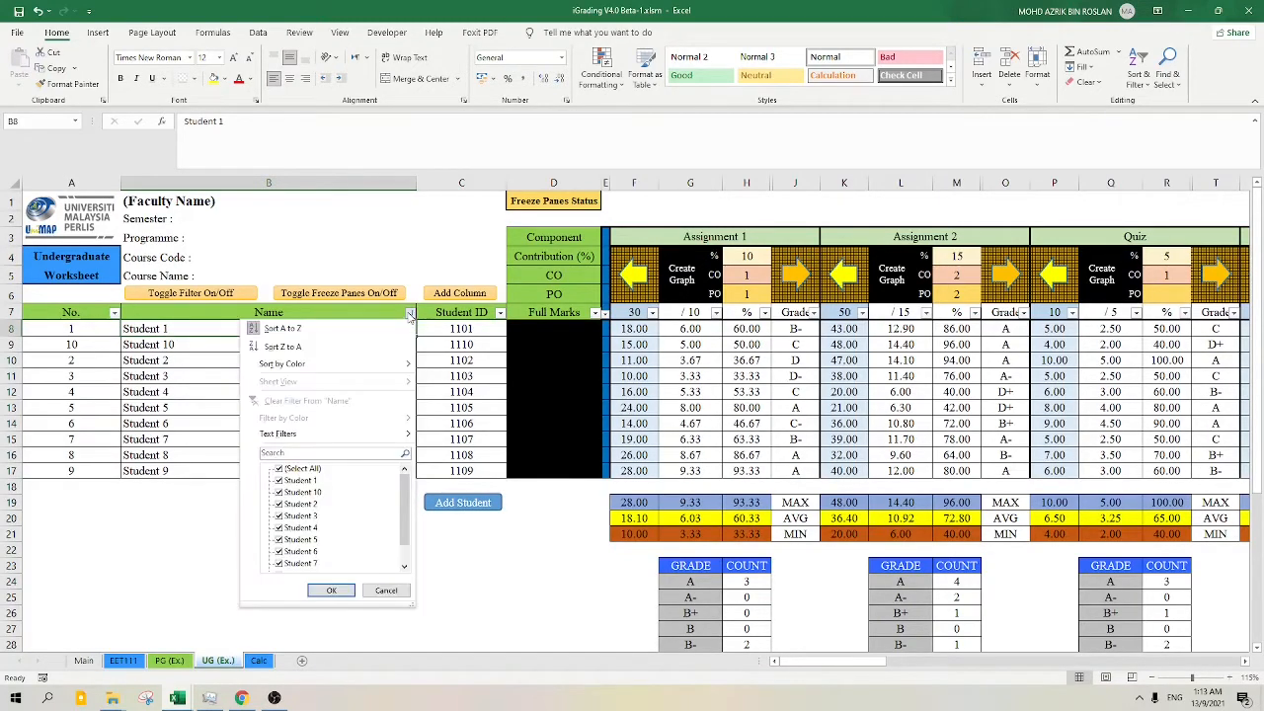
click(279, 469)
scroll(305, 514, down, 1)
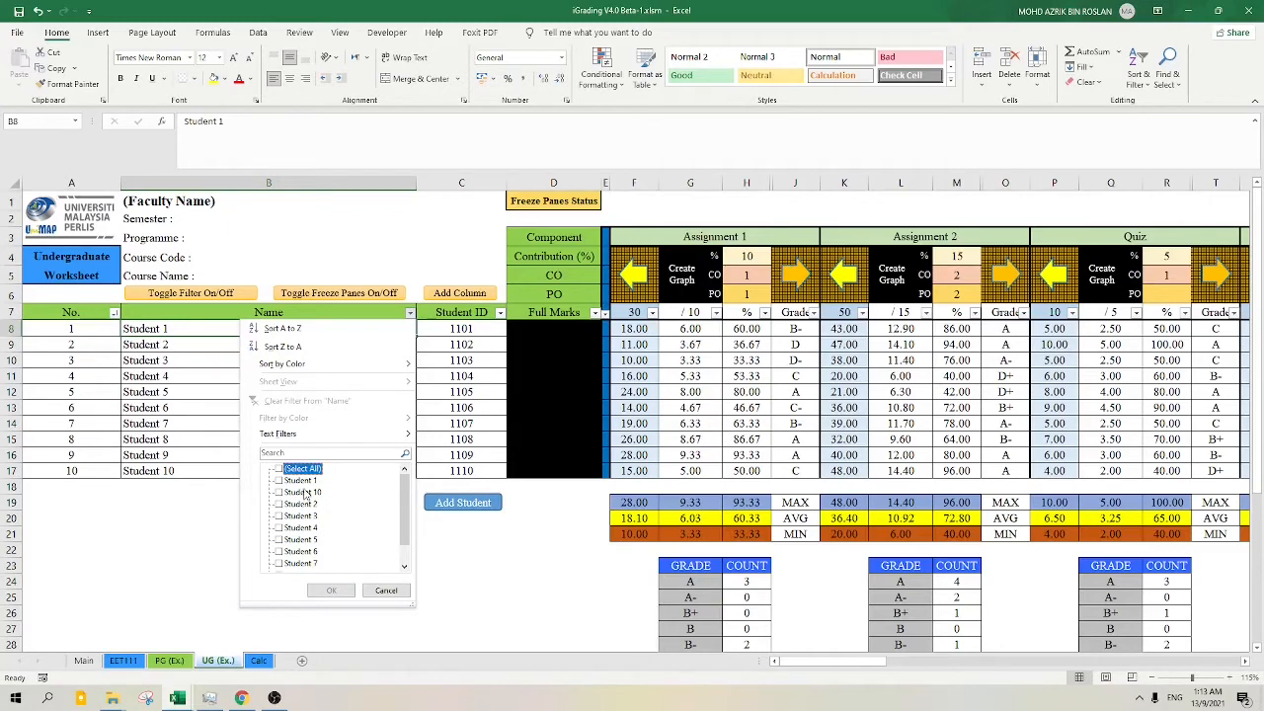
click(280, 515)
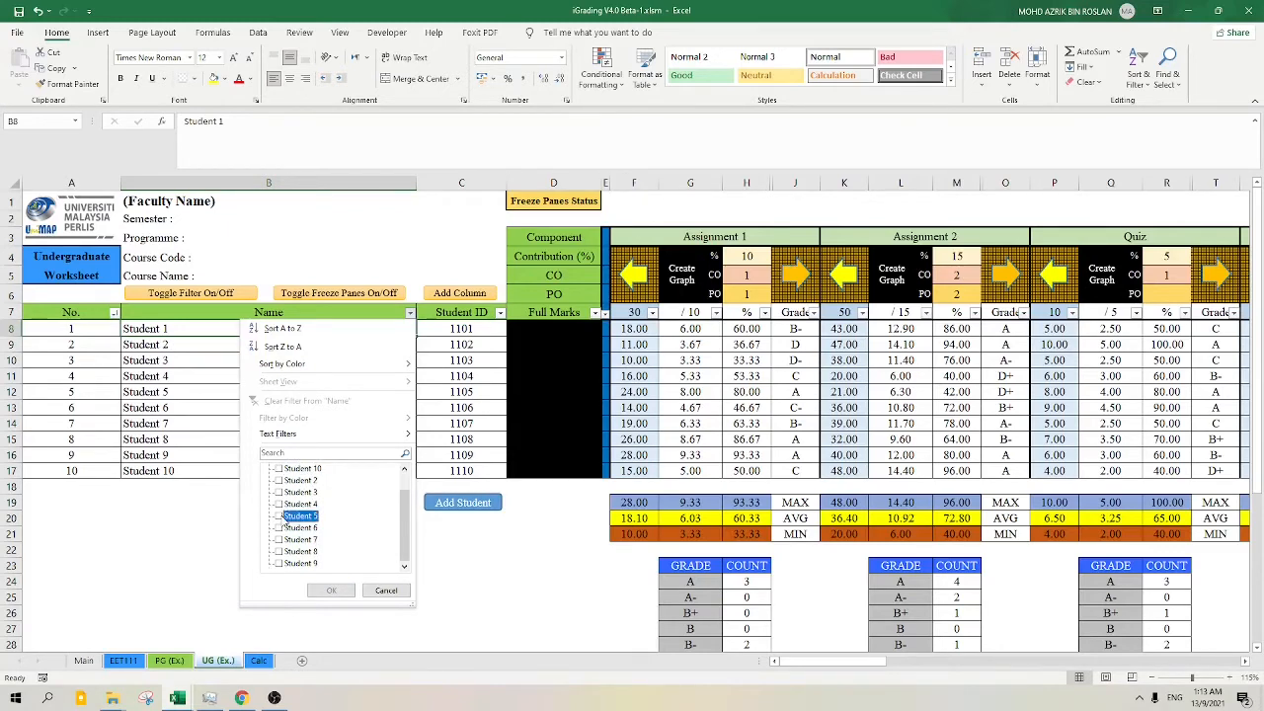
click(332, 590)
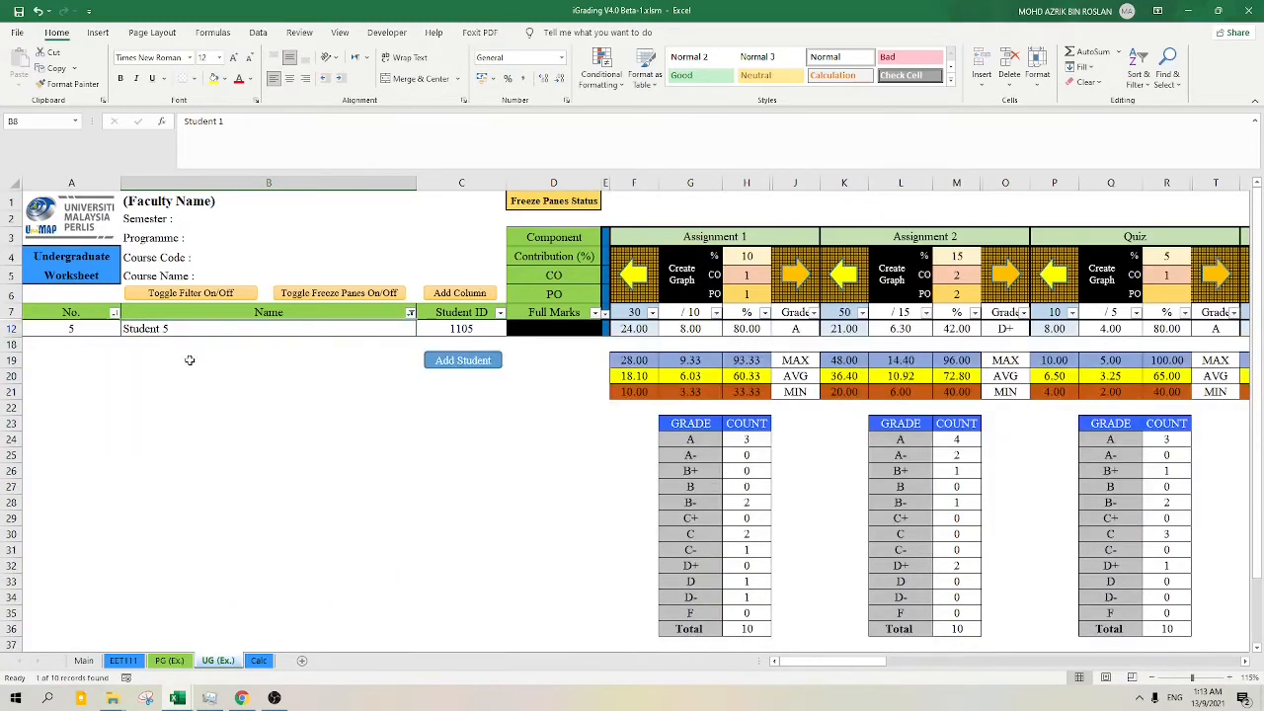
mouse_move(301, 331)
mouse_down()
mouse_move(296, 341)
mouse_move(860, 345)
mouse_move(1027, 332)
mouse_up()
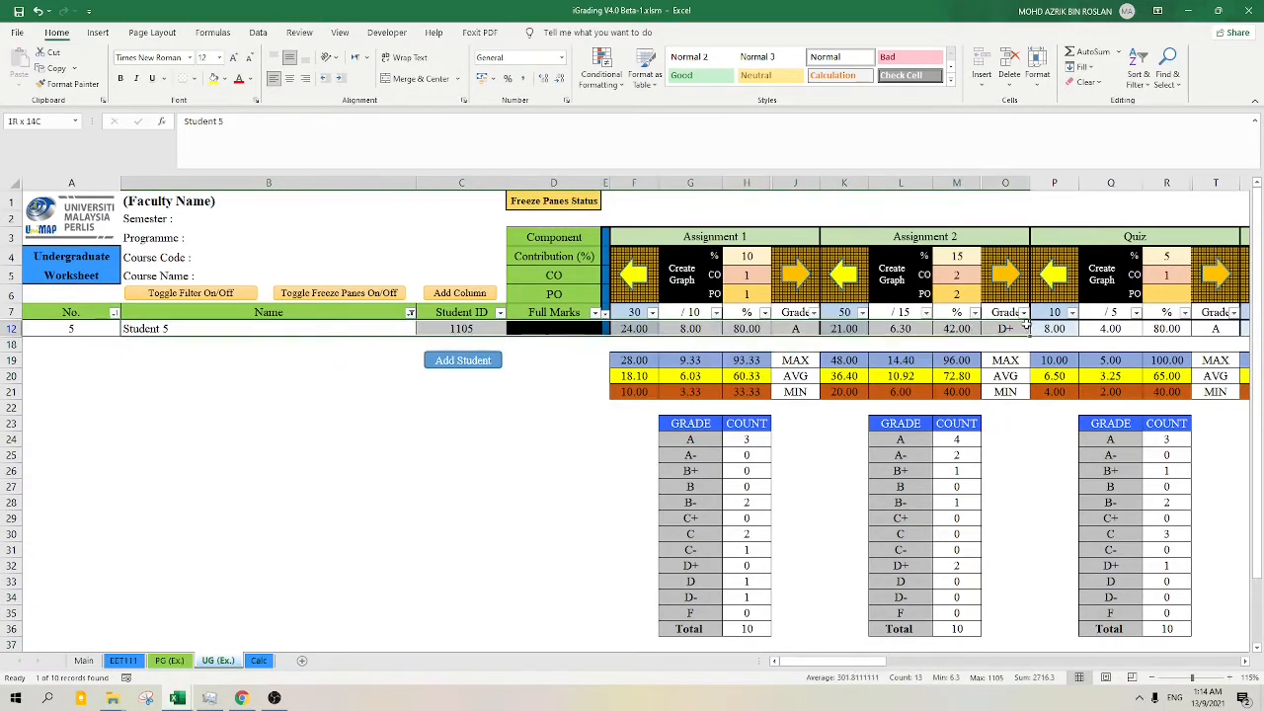
- Show all students again in the Name column, and turn off the worksheet's filters
click(410, 312)
click(298, 470)
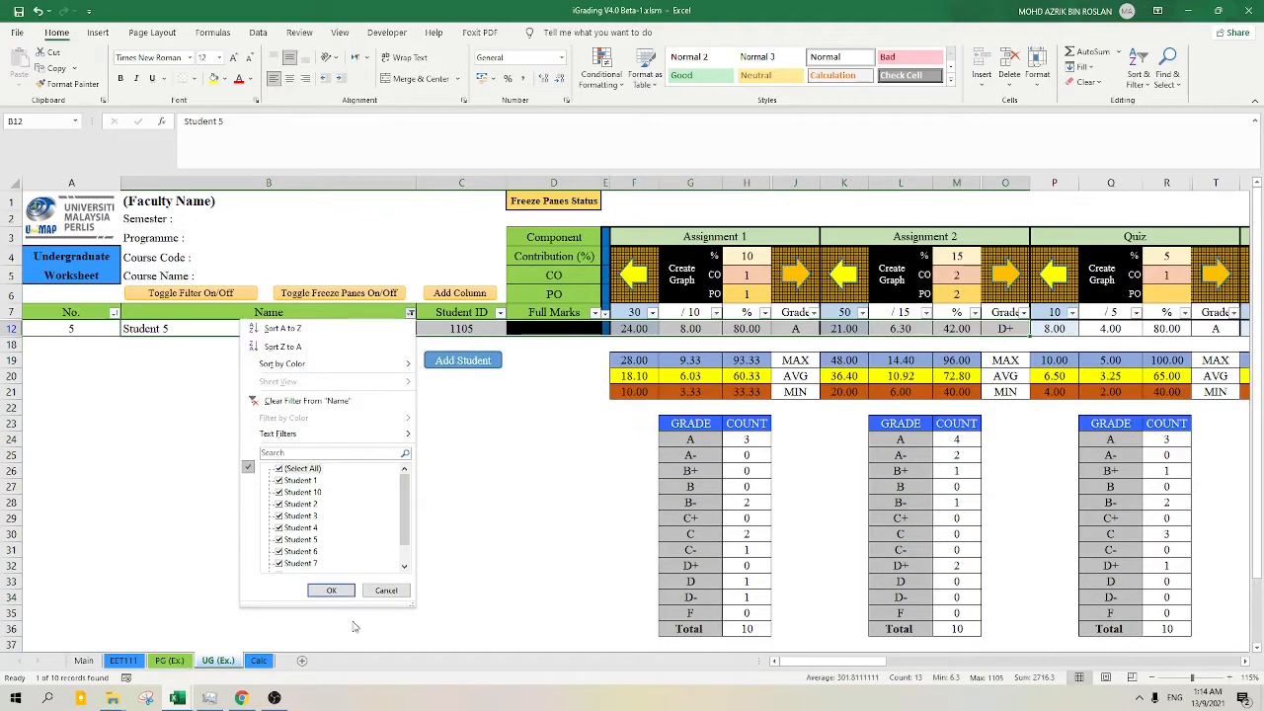
click(331, 590)
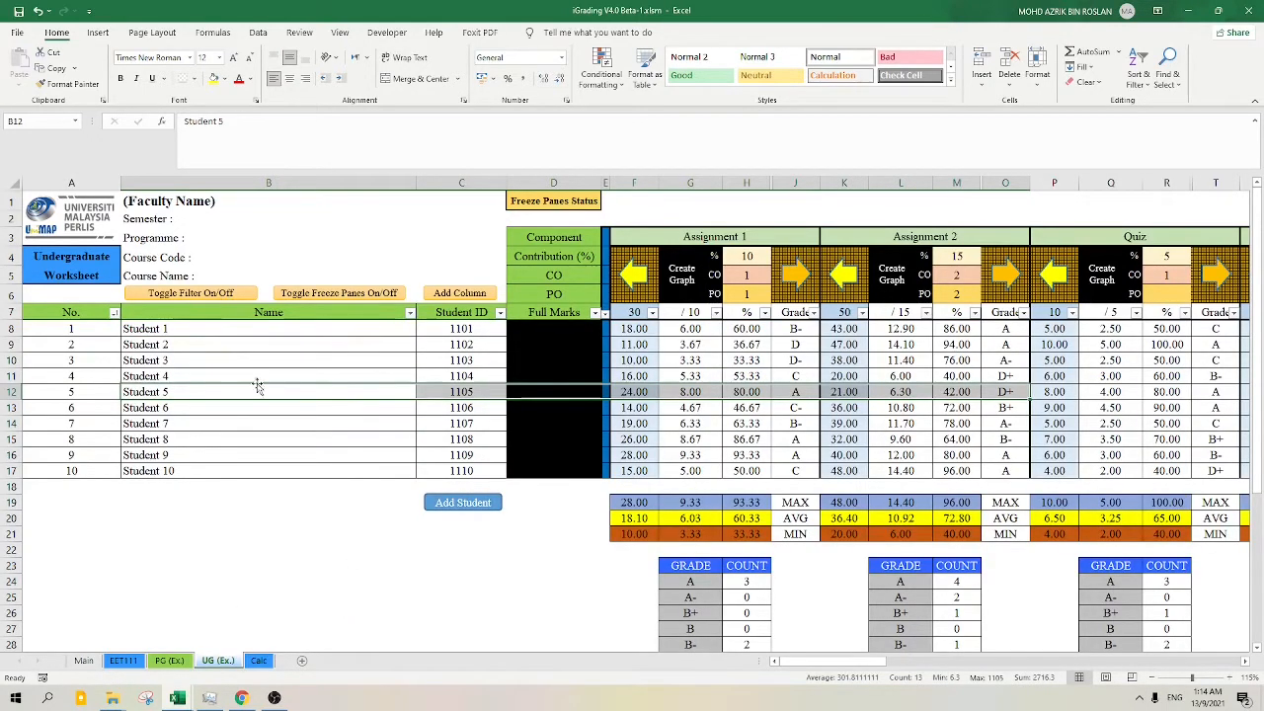
click(223, 304)
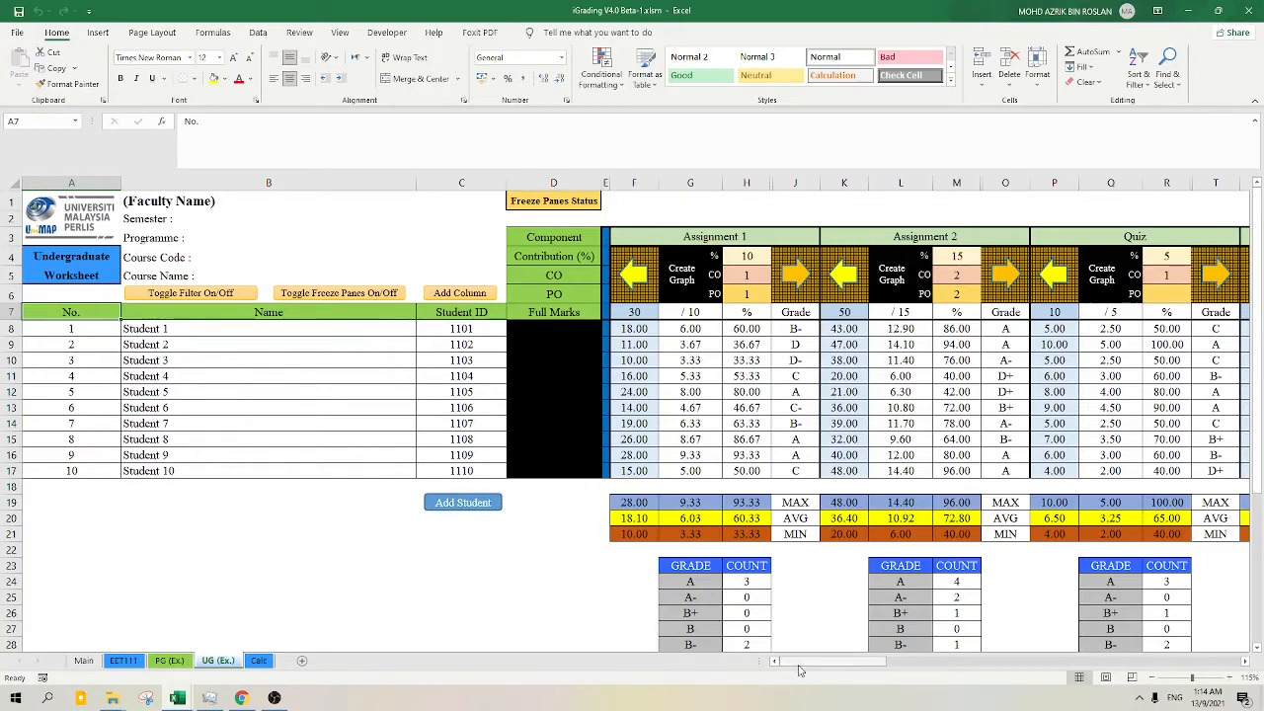
- Turn on freeze panes, and check Student 1's MTE Q2 mark alongside the fixed student details
mouse_move(800, 664)
mouse_down()
mouse_move(825, 663)
mouse_move(781, 663)
mouse_up()
click(341, 296)
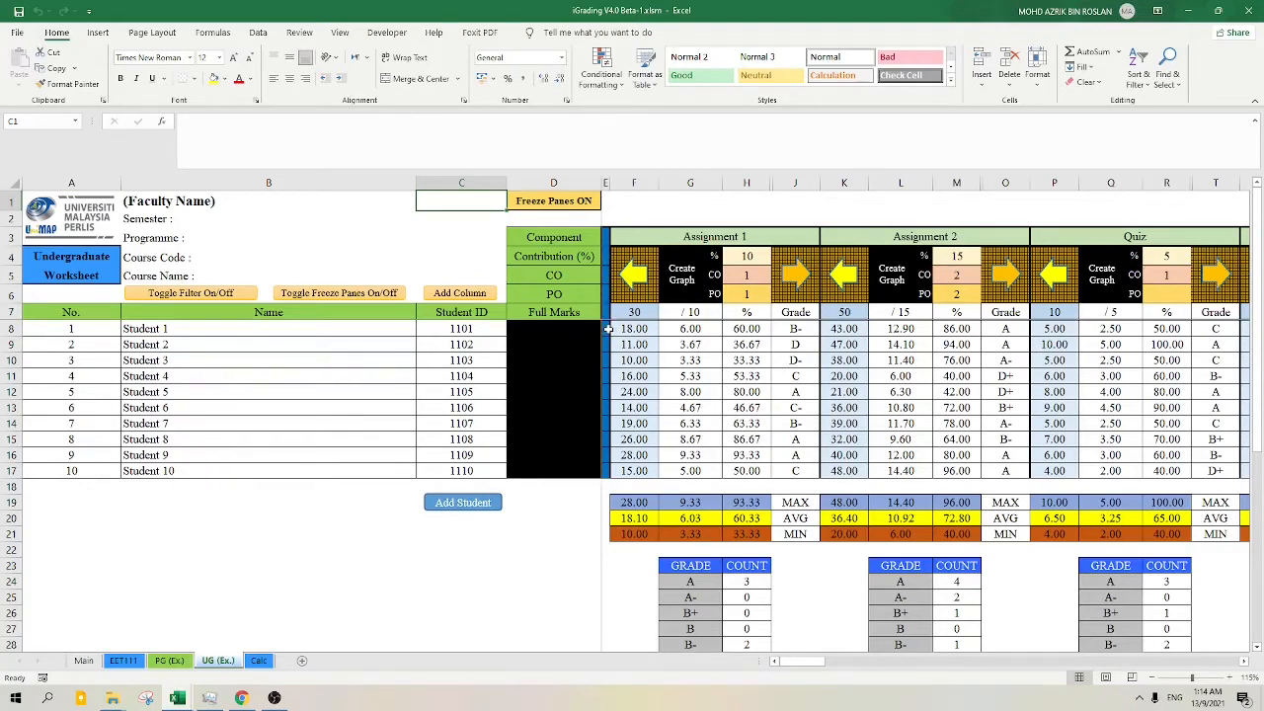
click(607, 330)
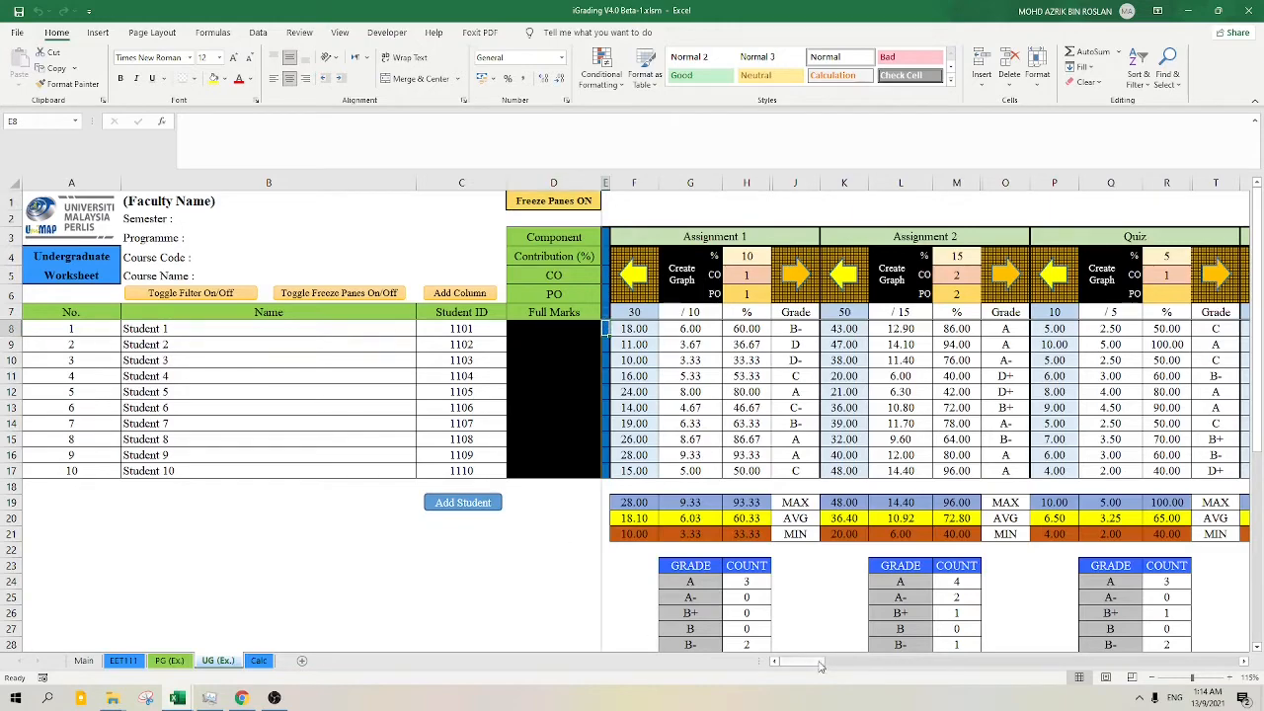
drag(815, 663, 901, 661)
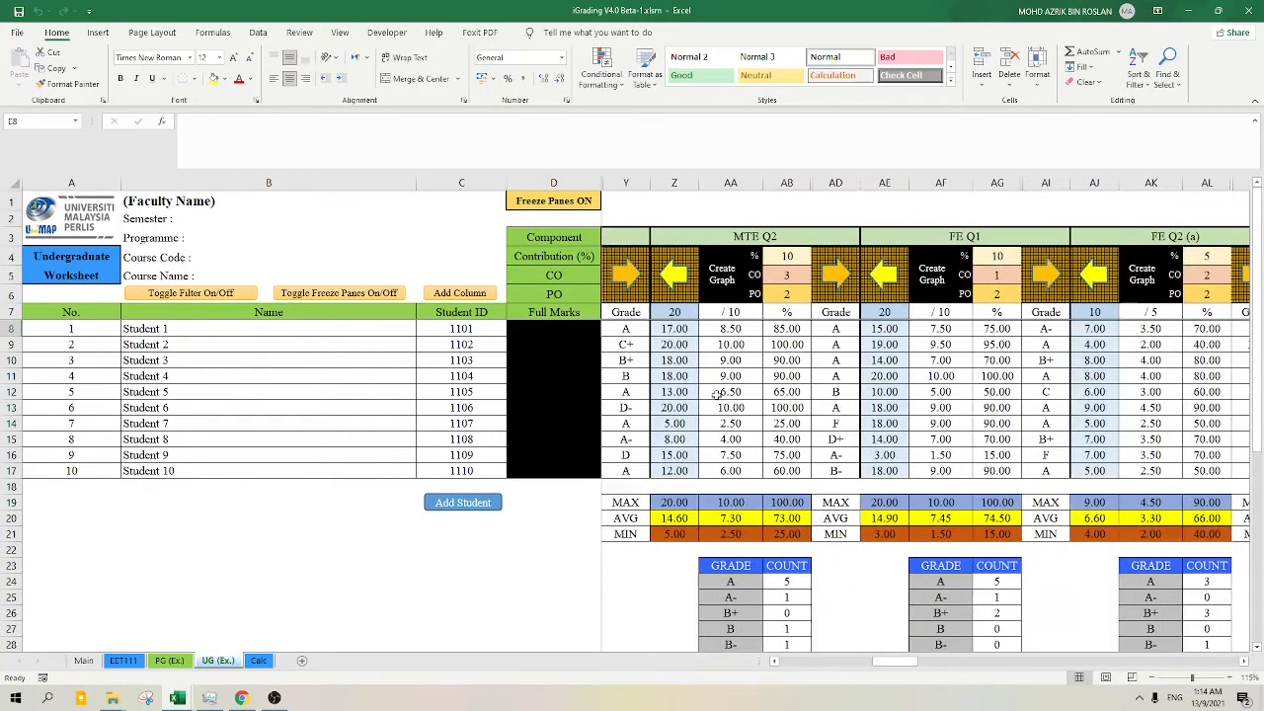
click(669, 330)
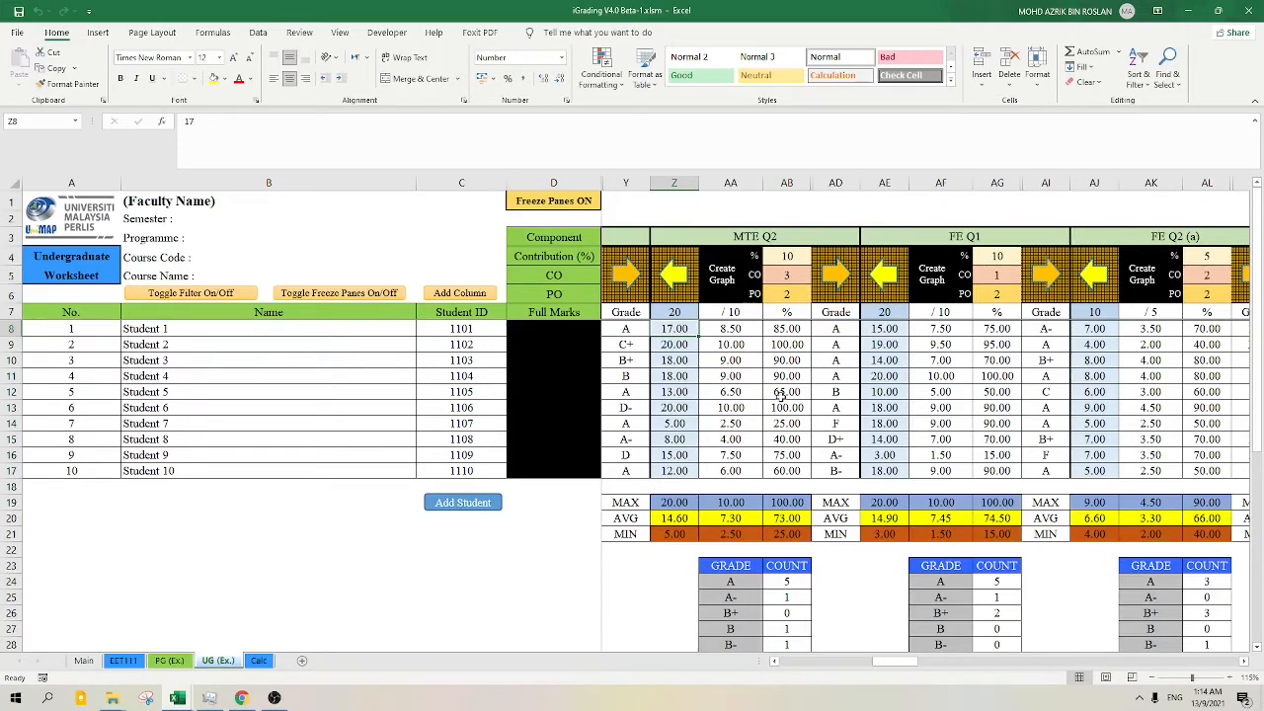
- Turn off freeze panes on the undergraduate example worksheet
scroll(780, 393, down, 3)
scroll(785, 400, up, 3)
scroll(787, 395, down, 3)
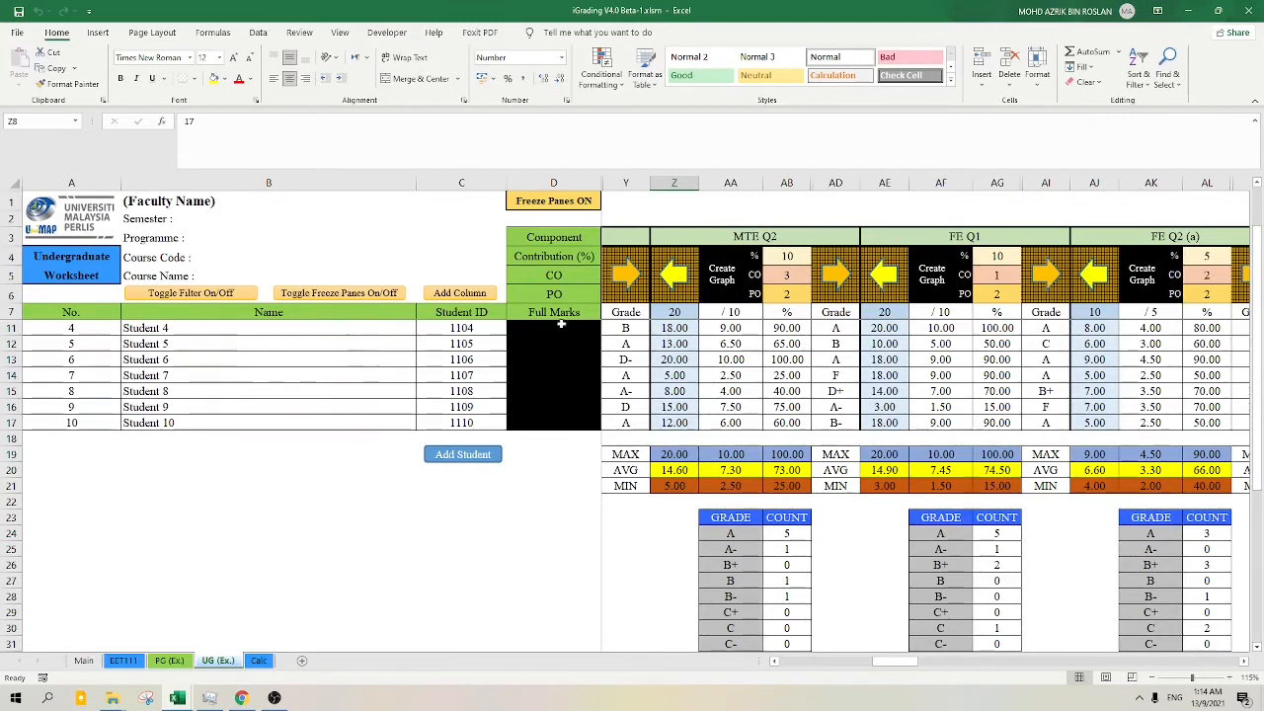
scroll(632, 335, down, 2)
scroll(696, 350, up, 2)
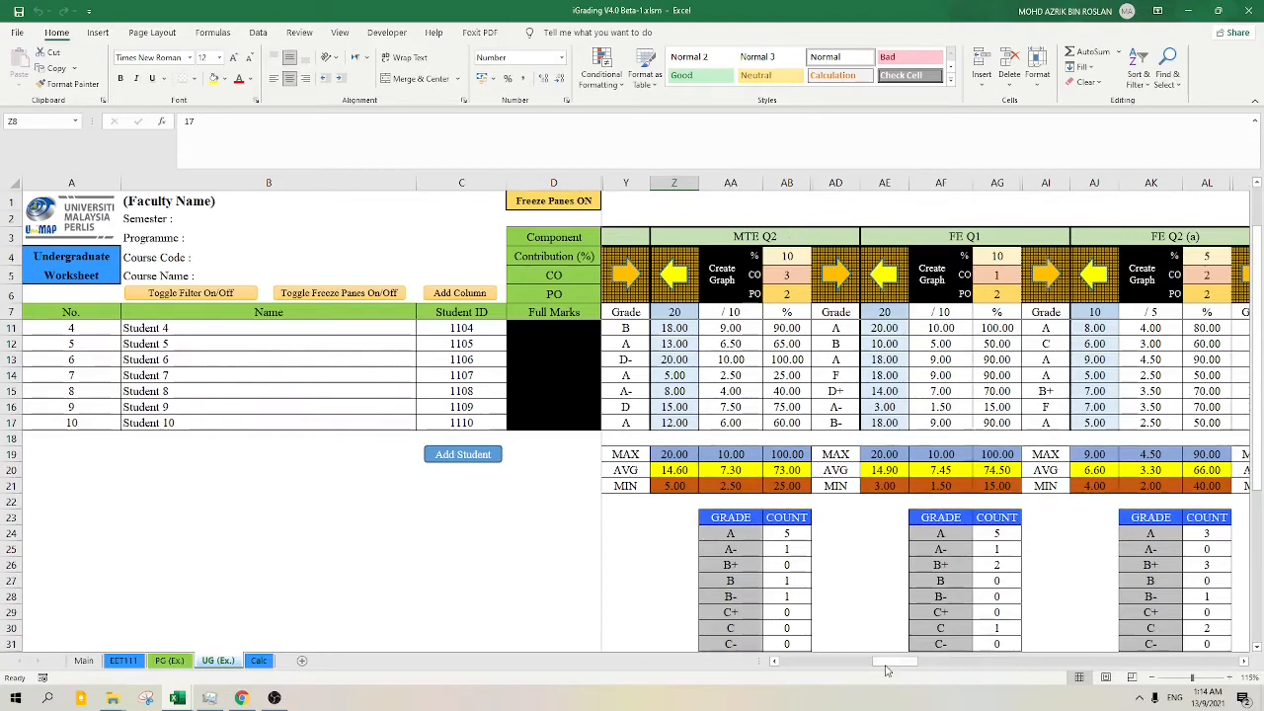
scroll(592, 445, up, 1)
click(384, 294)
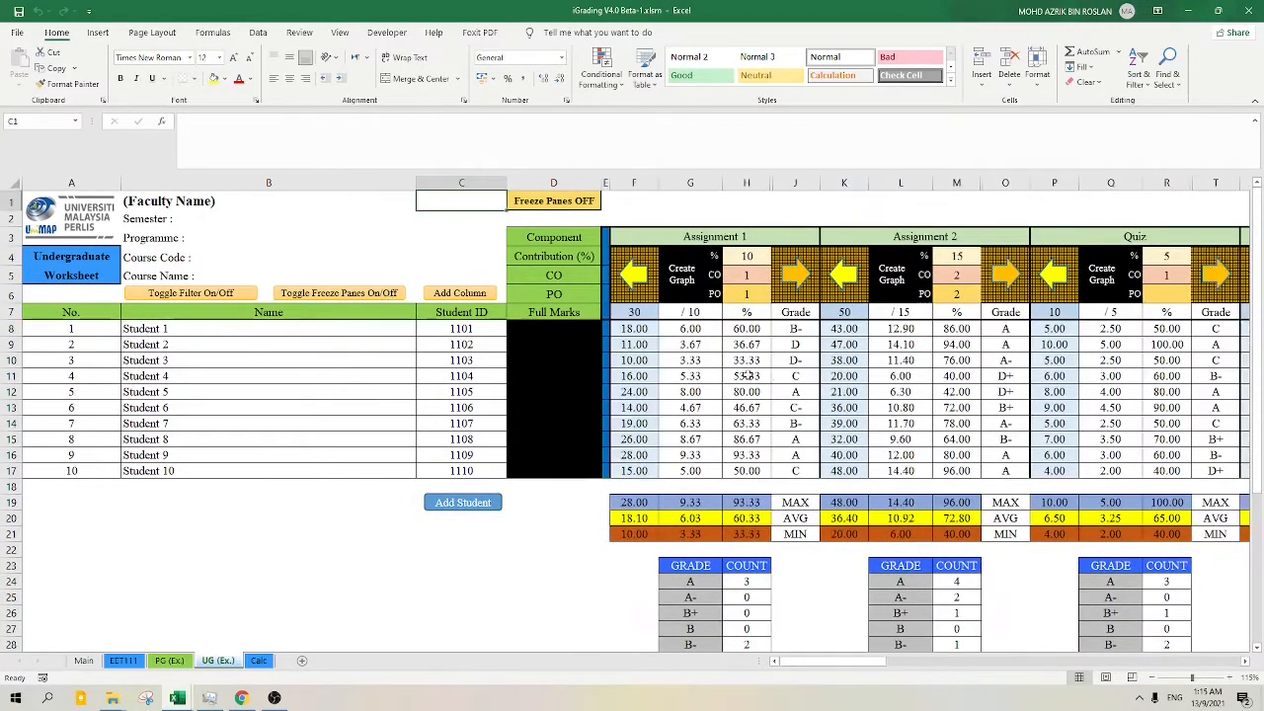
- Check the unfrozen marks and grade counts, and toggle the worksheet's freeze panes again
scroll(796, 378, down, 2)
scroll(796, 378, up, 2)
scroll(798, 375, down, 3)
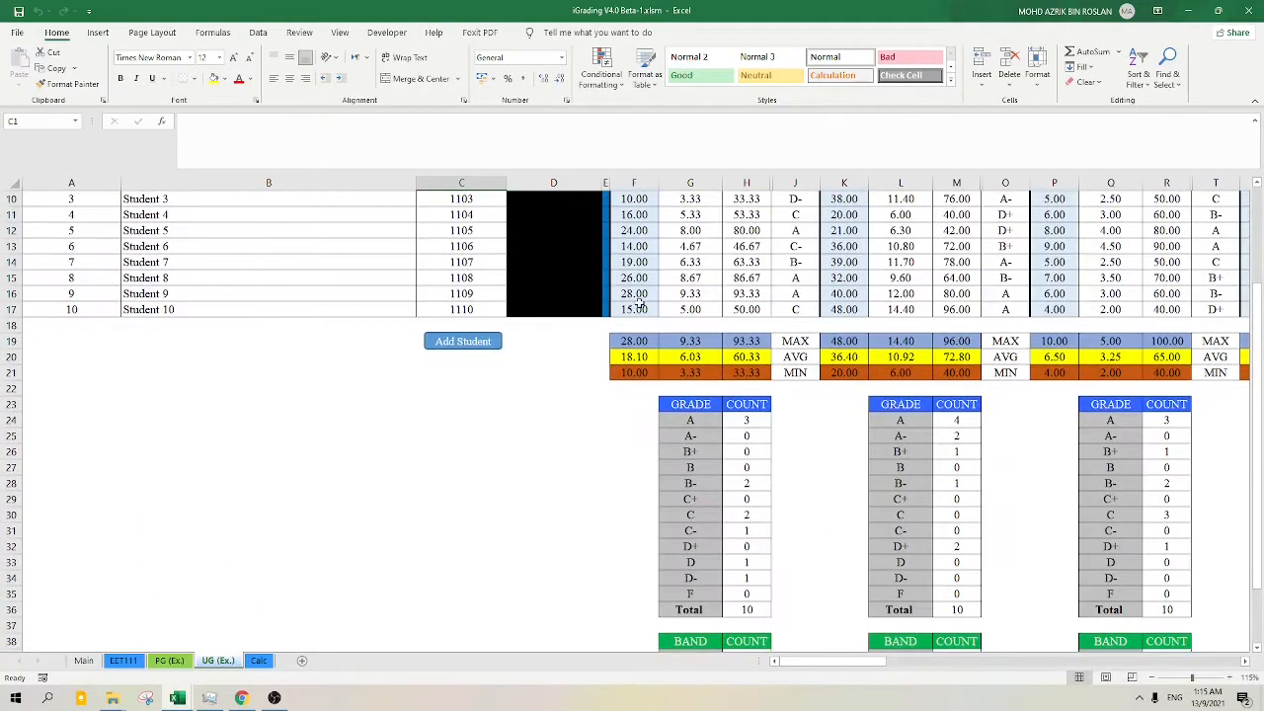
click(637, 311)
scroll(667, 207, up, 3)
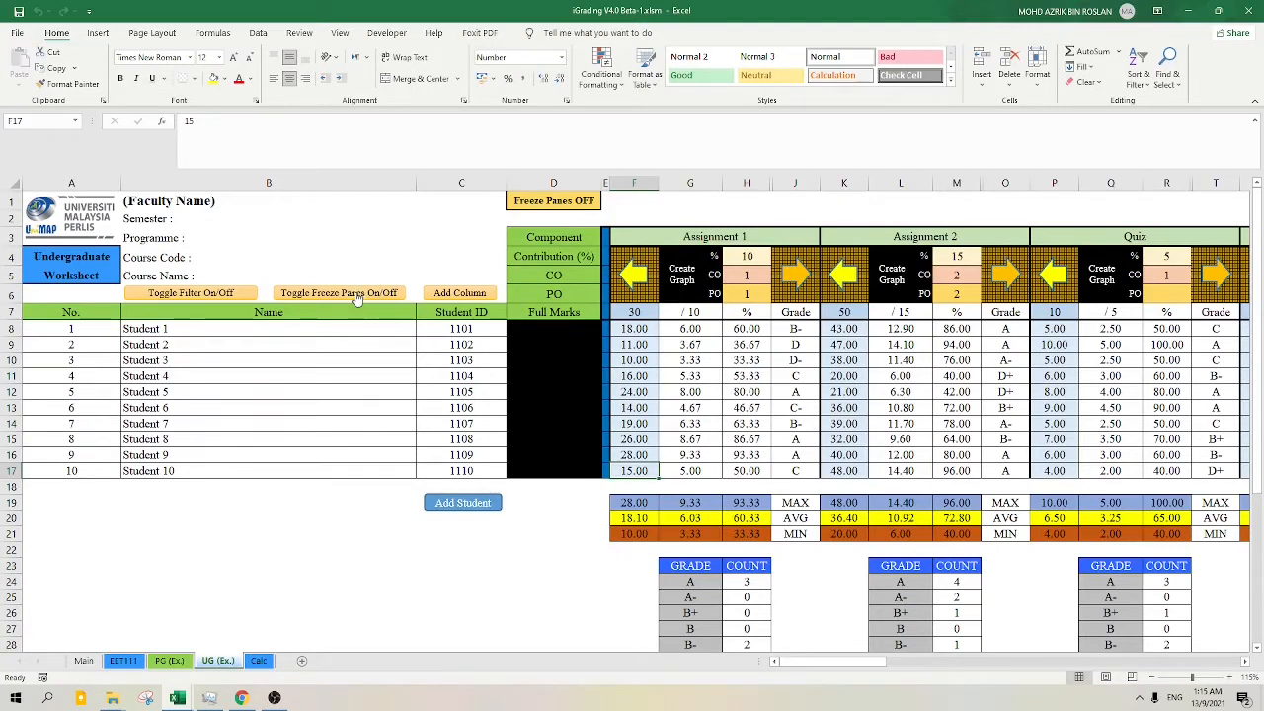
click(355, 297)
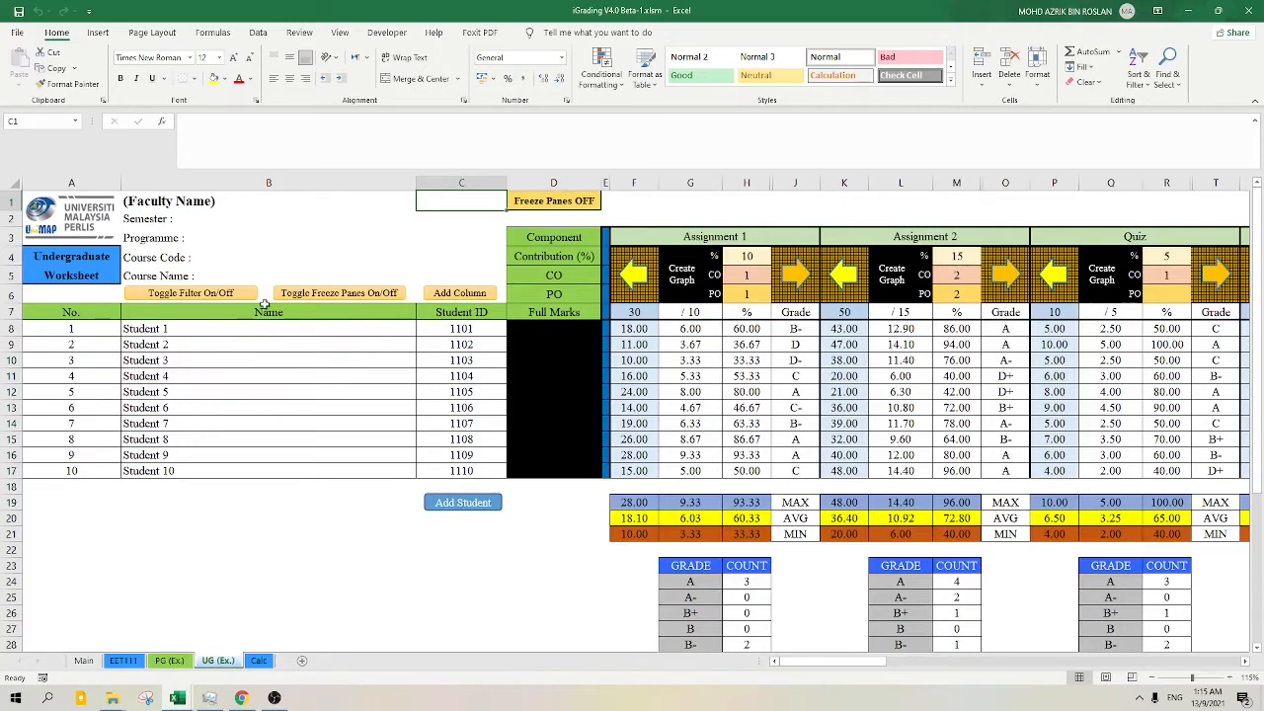
- Add a column after Student ID and title it Exam ID
click(483, 300)
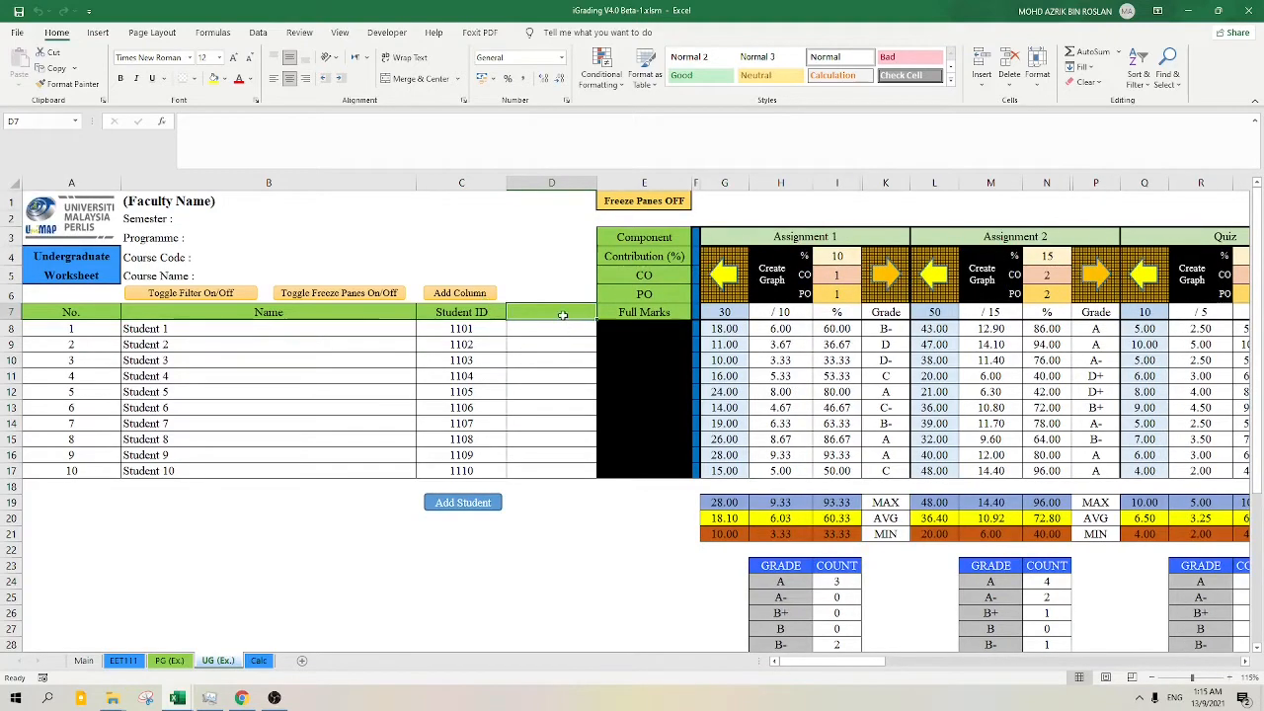
text(Exa)
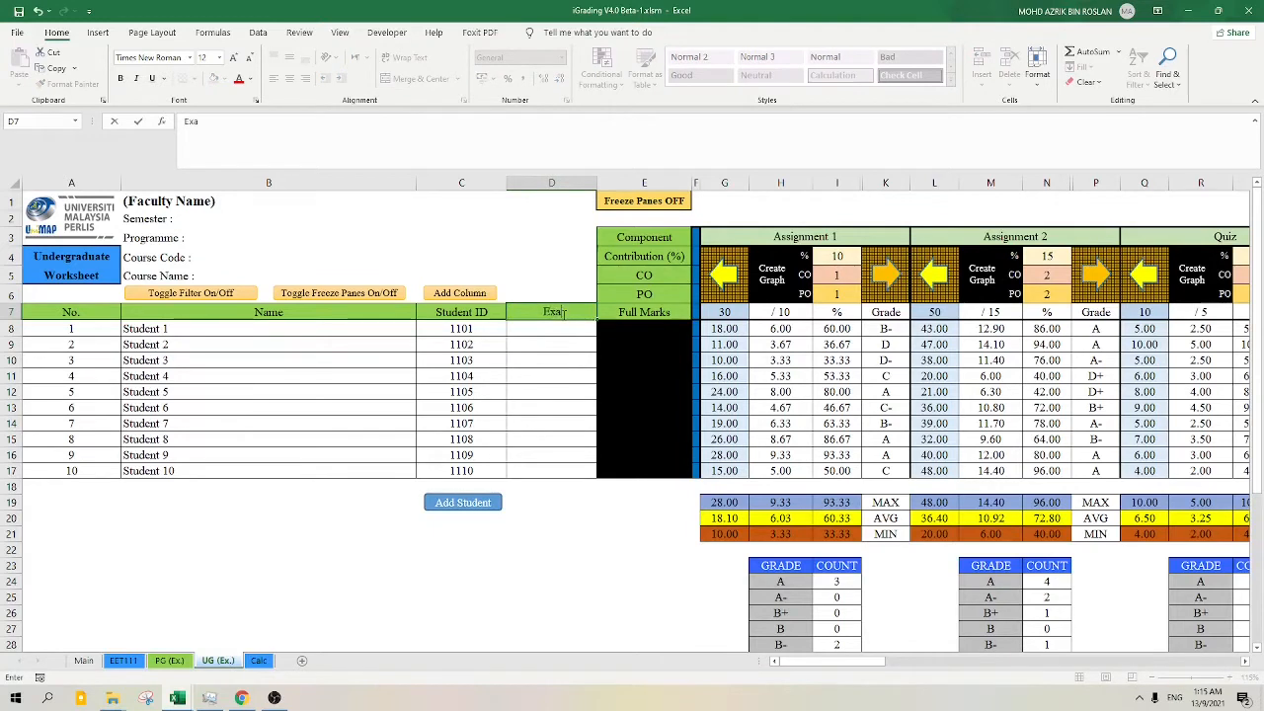
text(m ID)
key(Return)
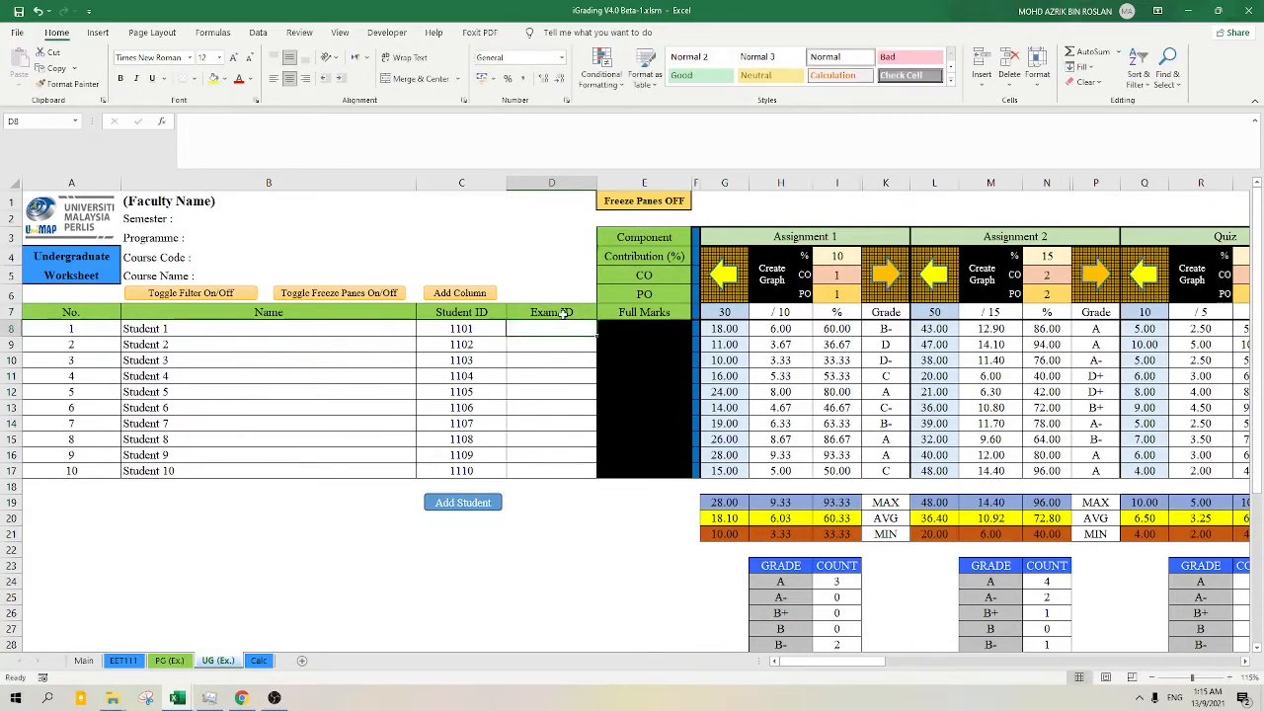
drag(573, 329, 562, 473)
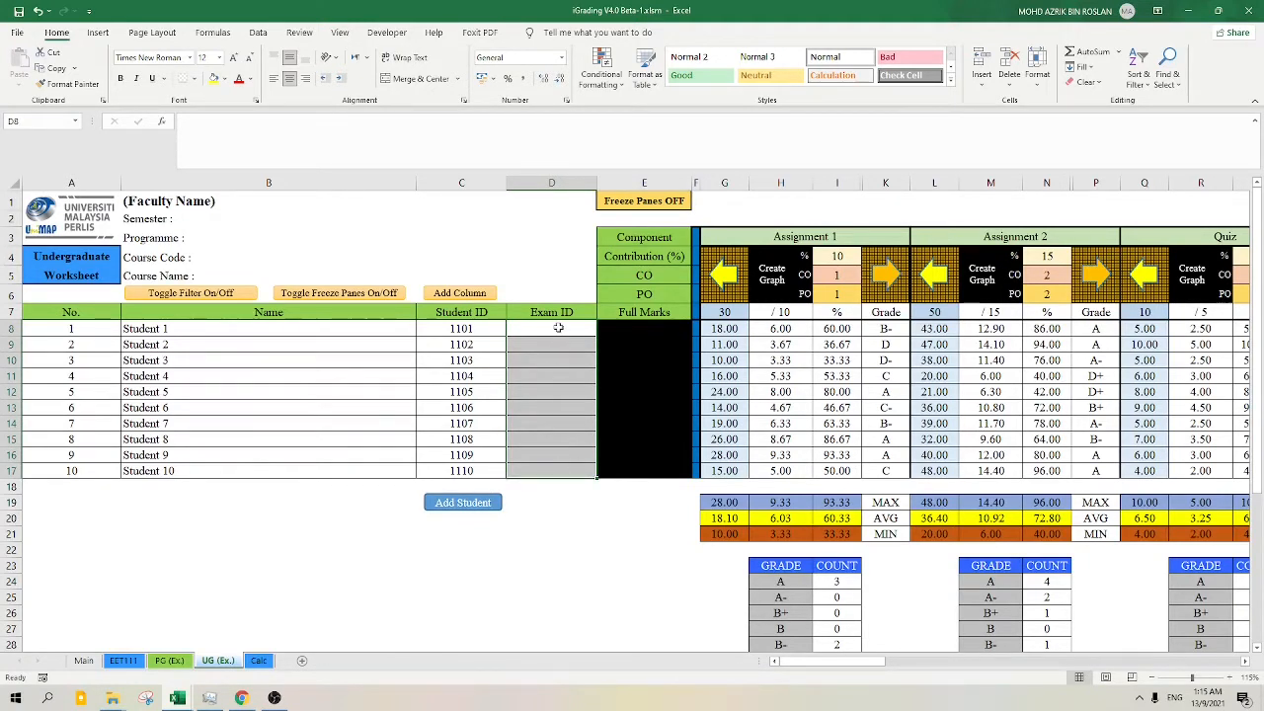
click(534, 292)
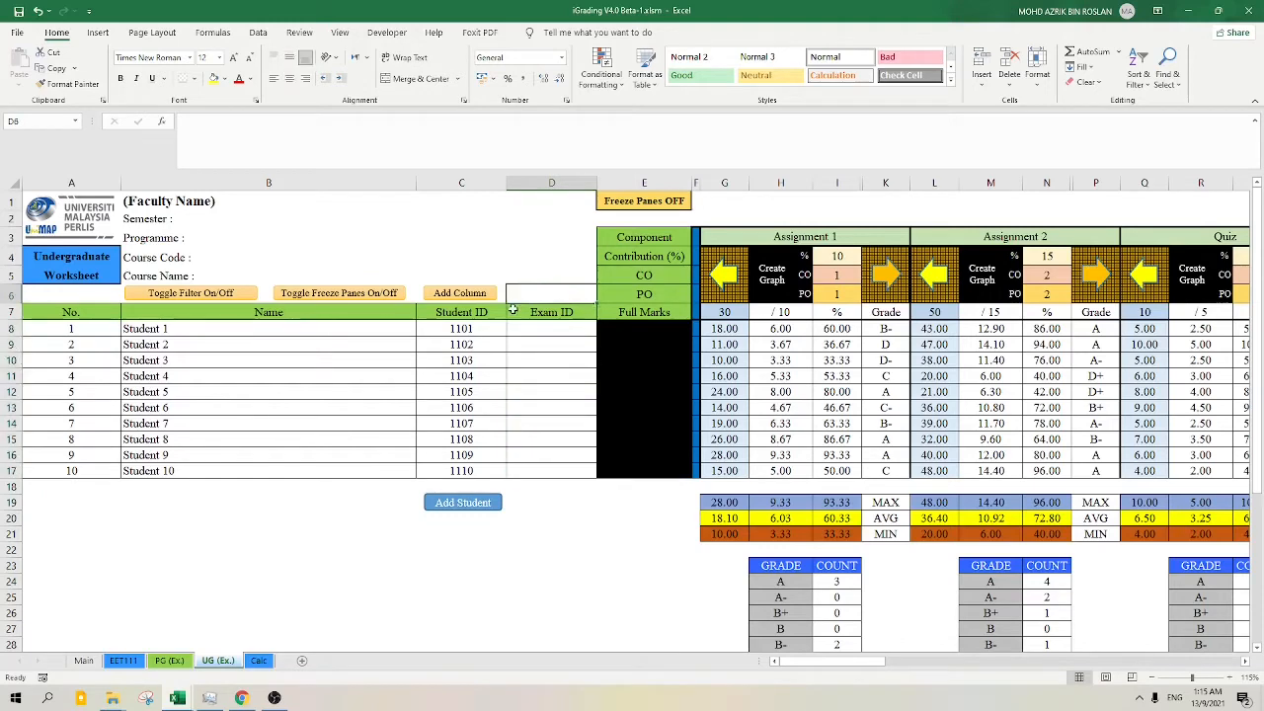
- Add another column after Exam ID and title it IC
click(470, 296)
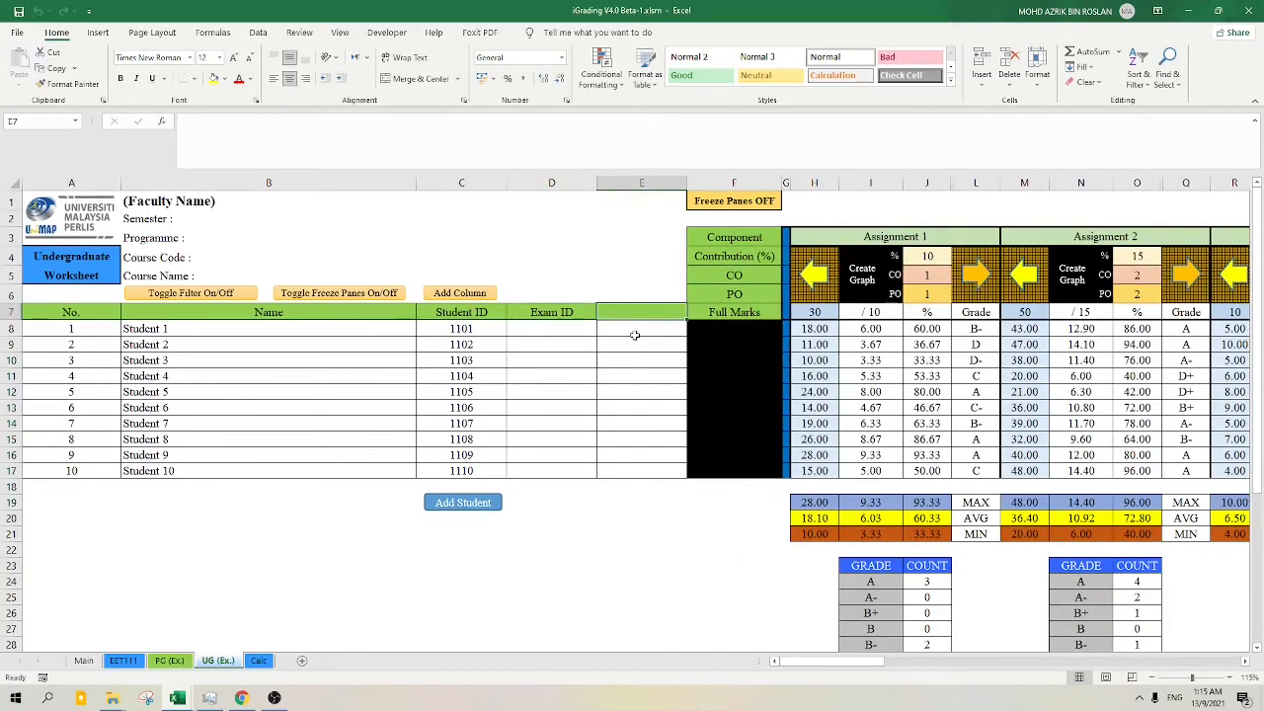
text(Kad I)
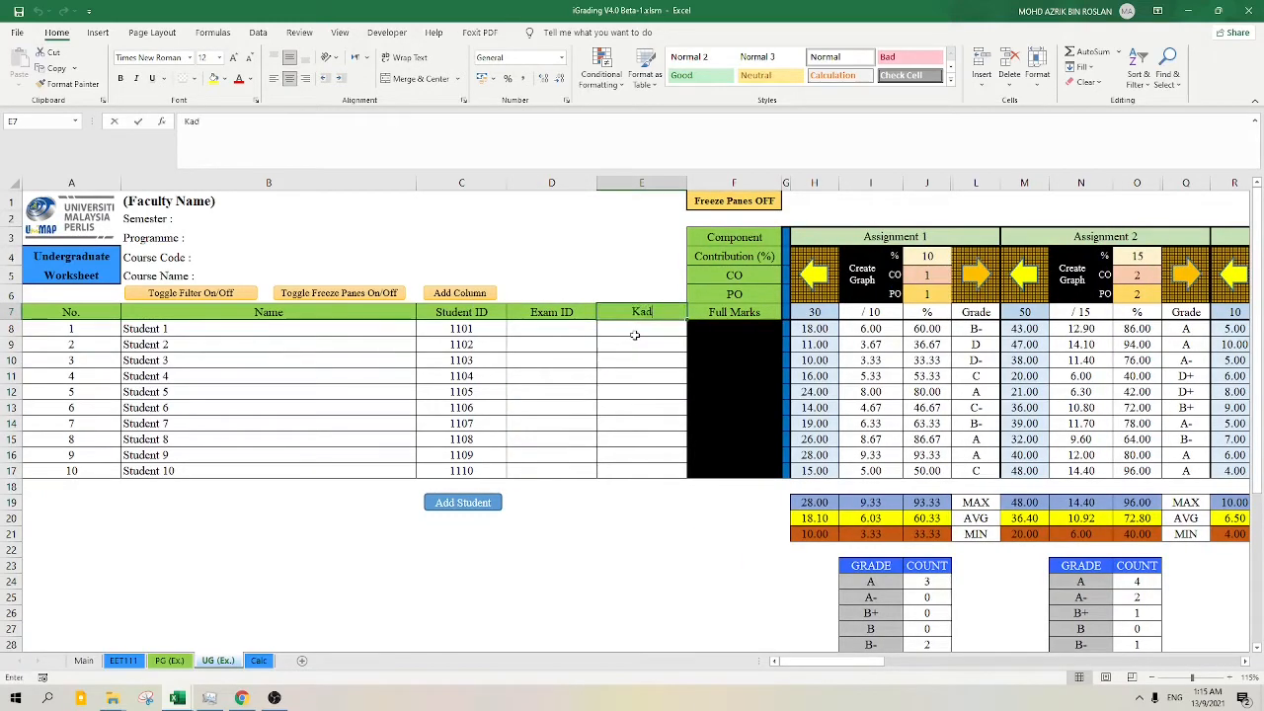
key(BackSpace)
key(BackSpace)
key(BackSpace)
key(BackSpace)
key(BackSpace)
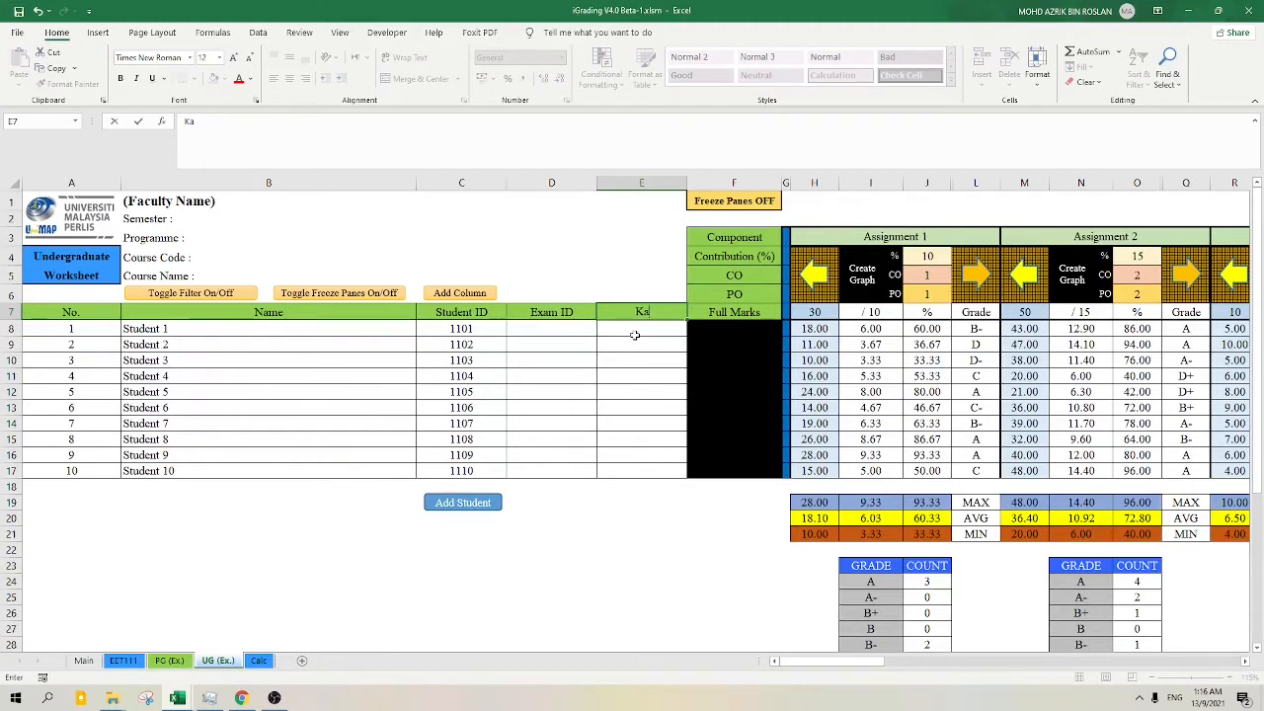
text(IC)
key(Return)
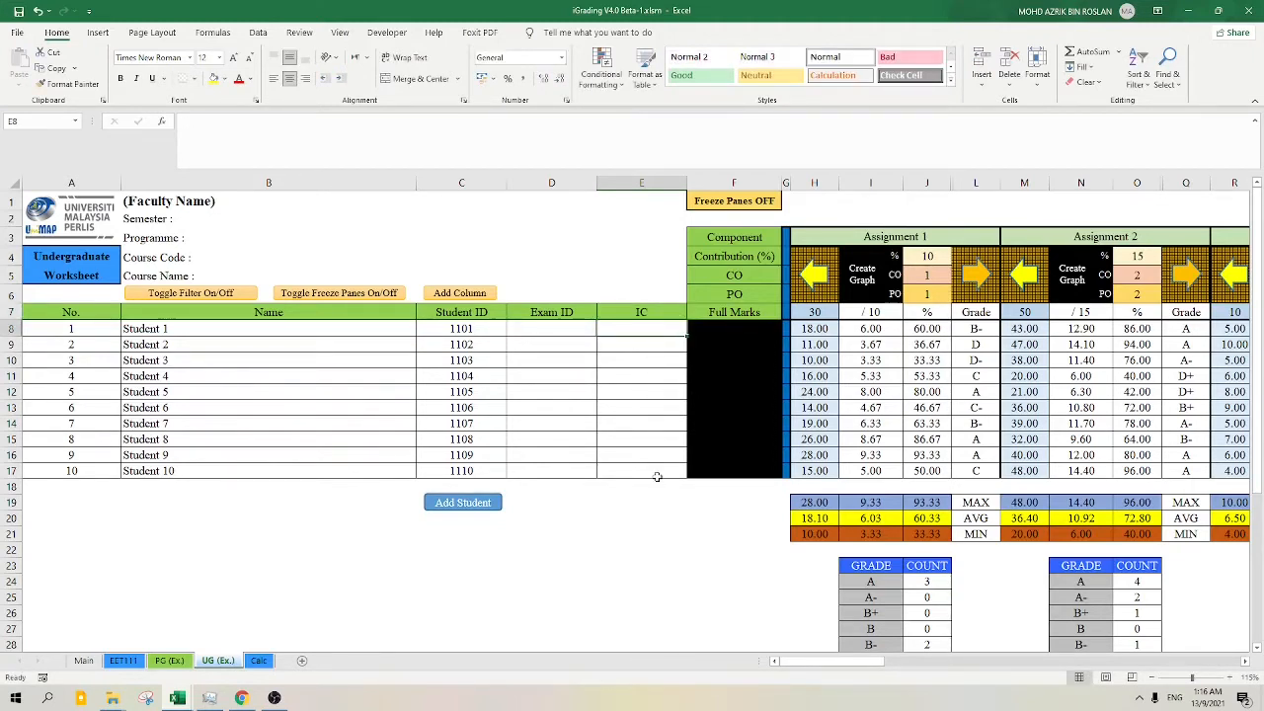
- Delete the added Exam ID and IC columns from the worksheet
drag(639, 184, 553, 184)
right_click(569, 265)
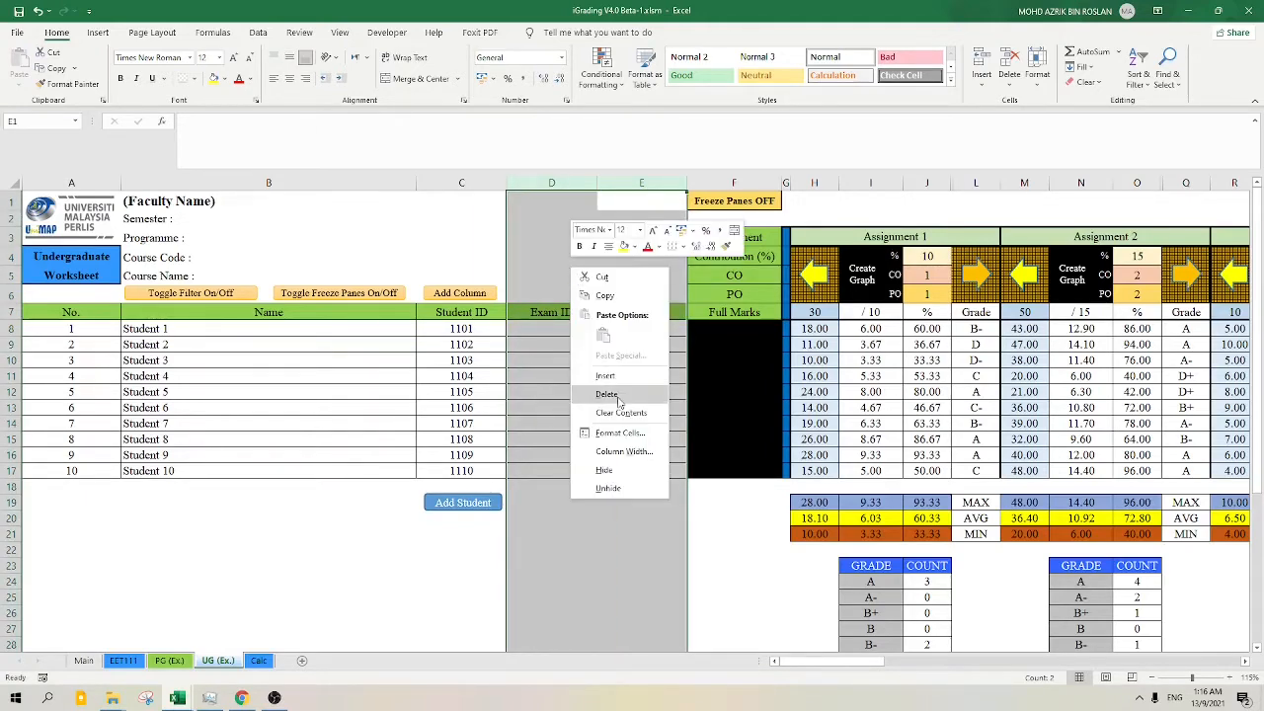
click(606, 394)
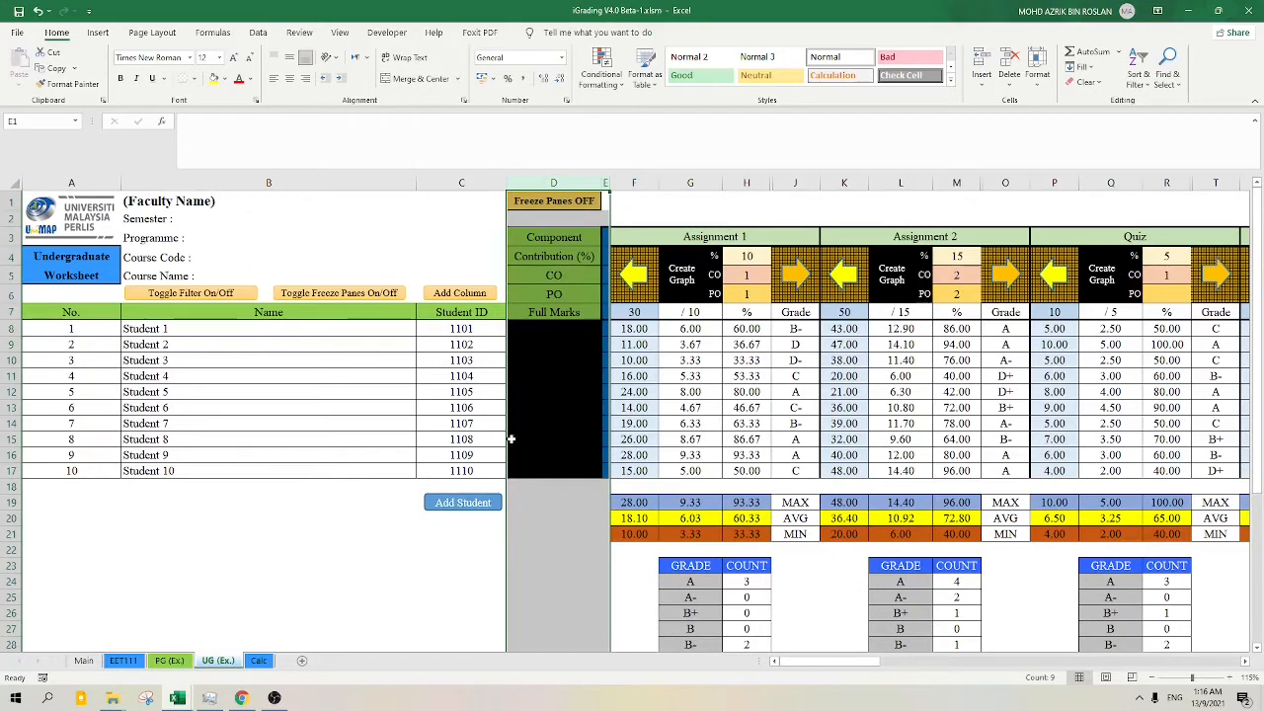
click(306, 182)
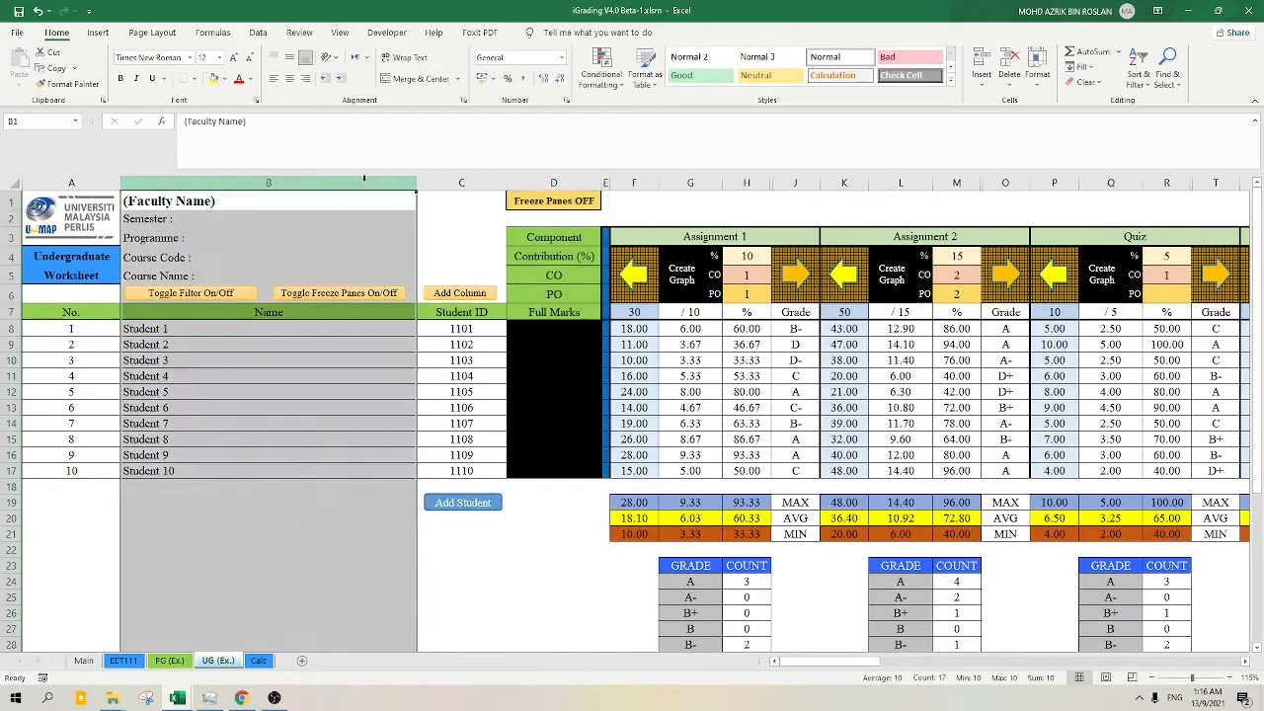
click(461, 183)
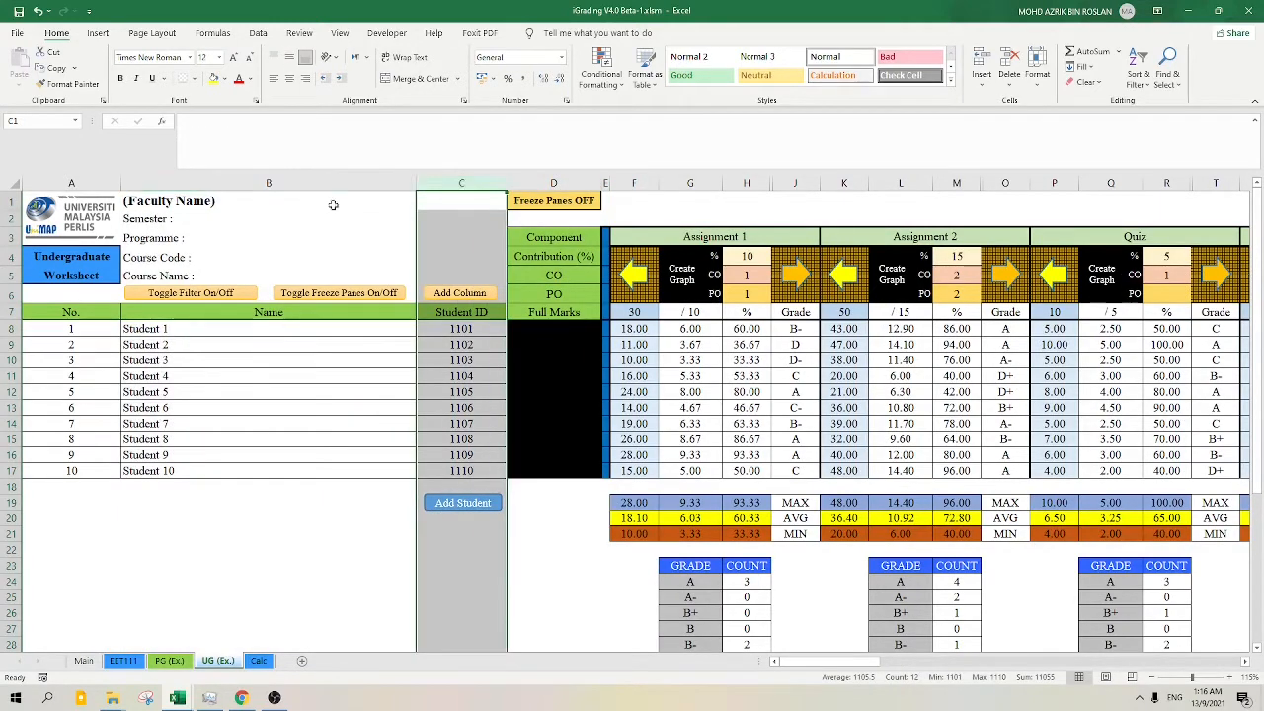
click(455, 193)
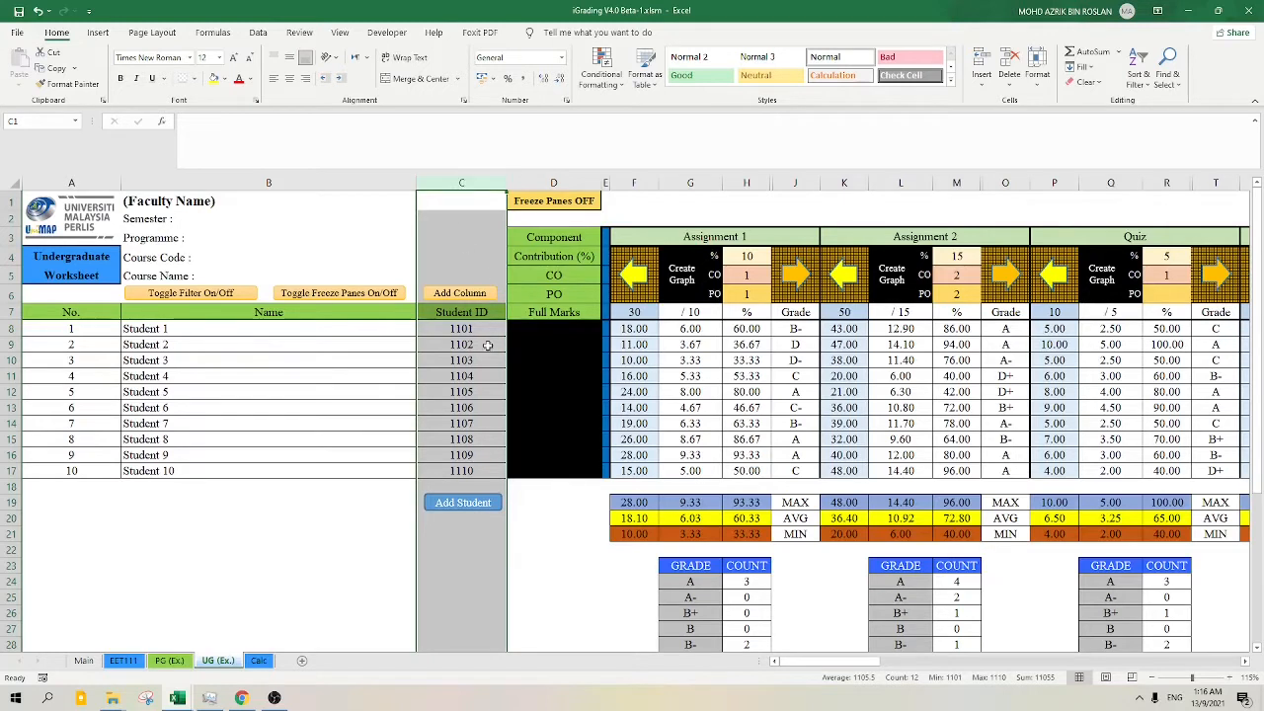
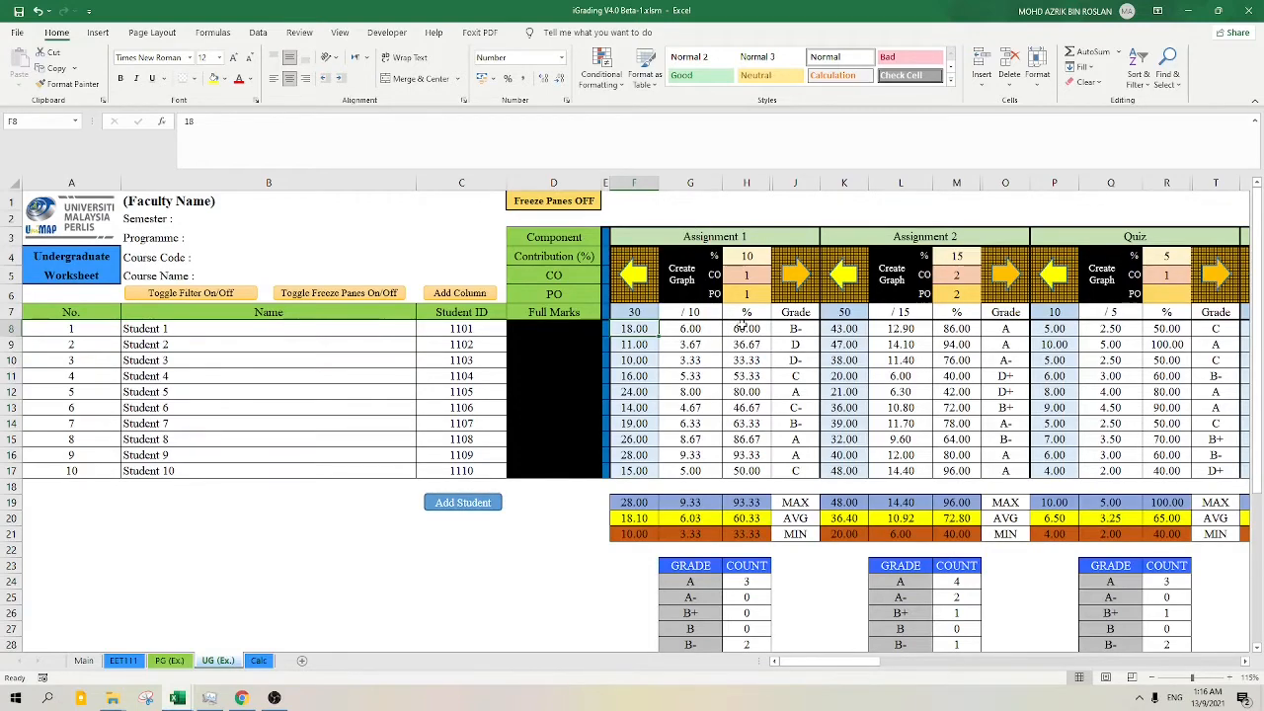
scroll(706, 308, down, 3)
scroll(740, 307, up, 3)
- Create the grade distribution graph for Assignment 1 and move it over the student list
click(735, 237)
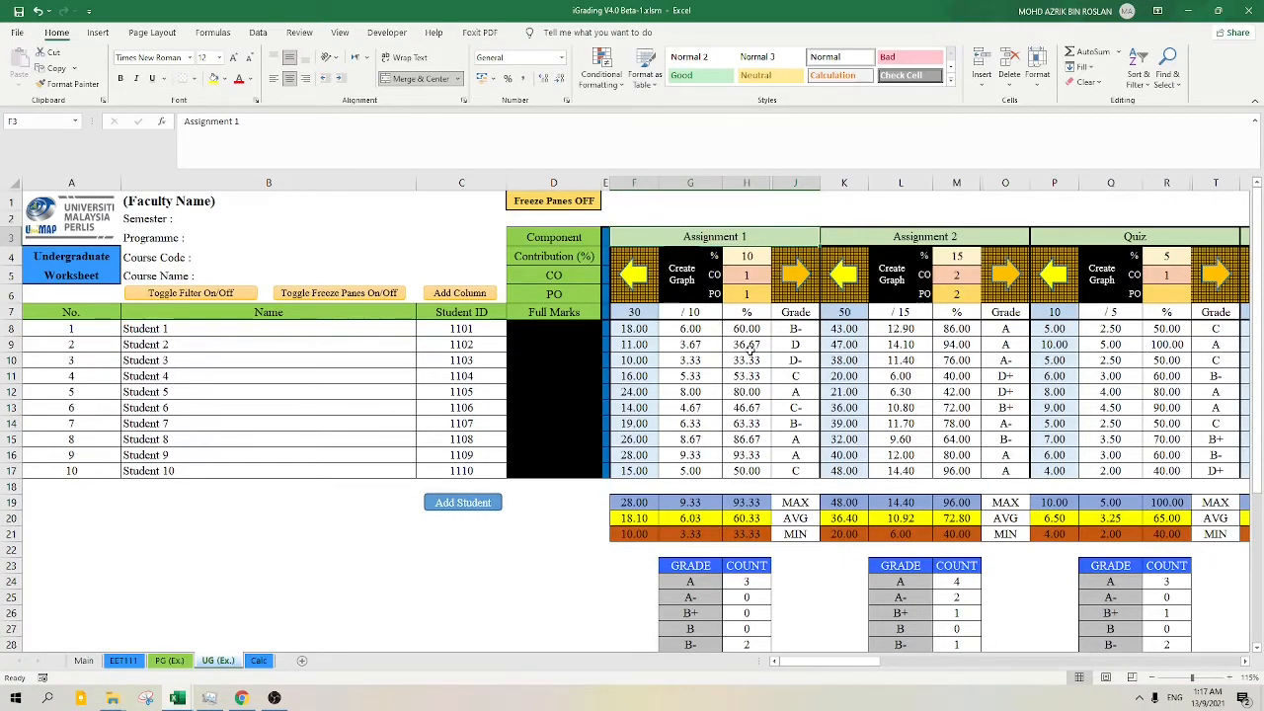
click(709, 392)
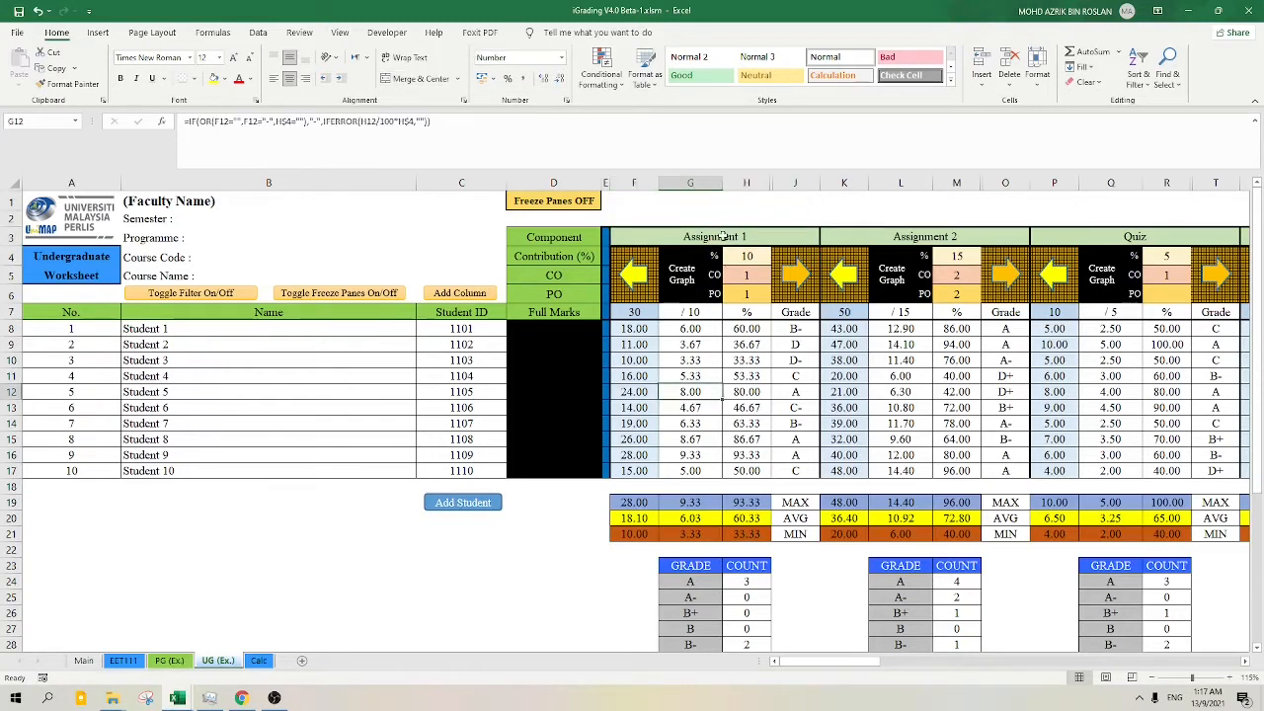
click(732, 236)
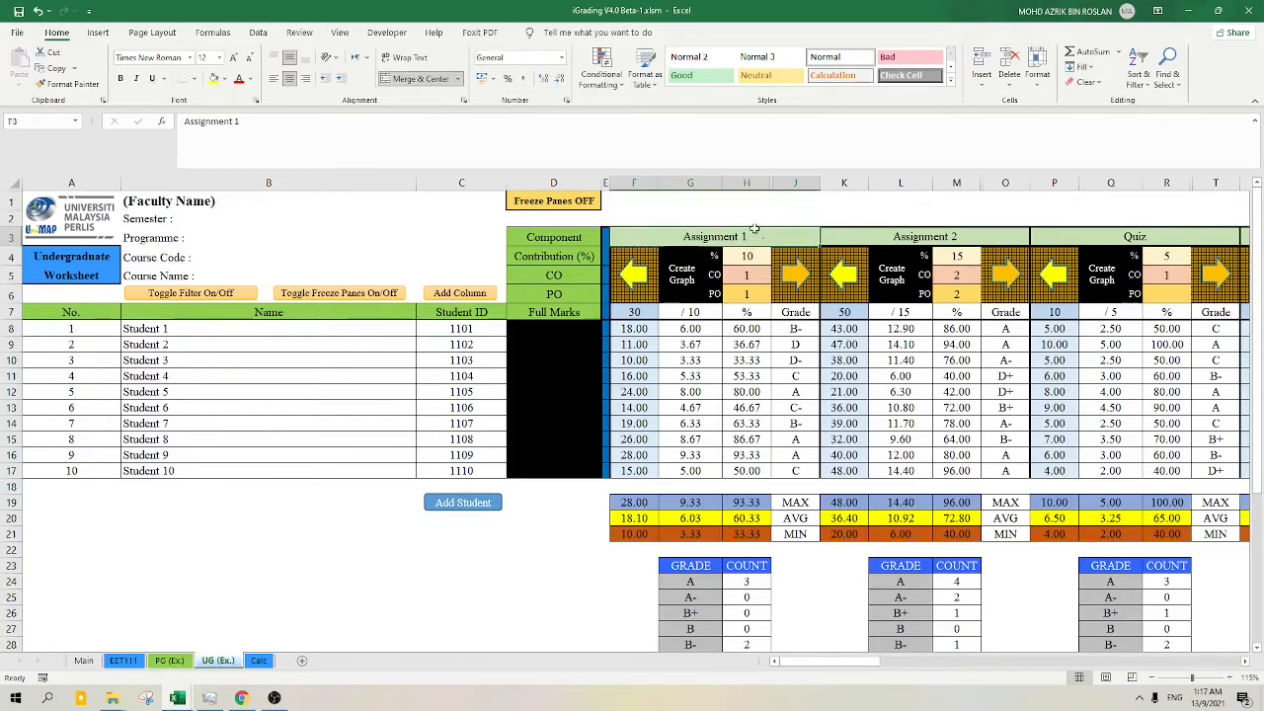
click(677, 293)
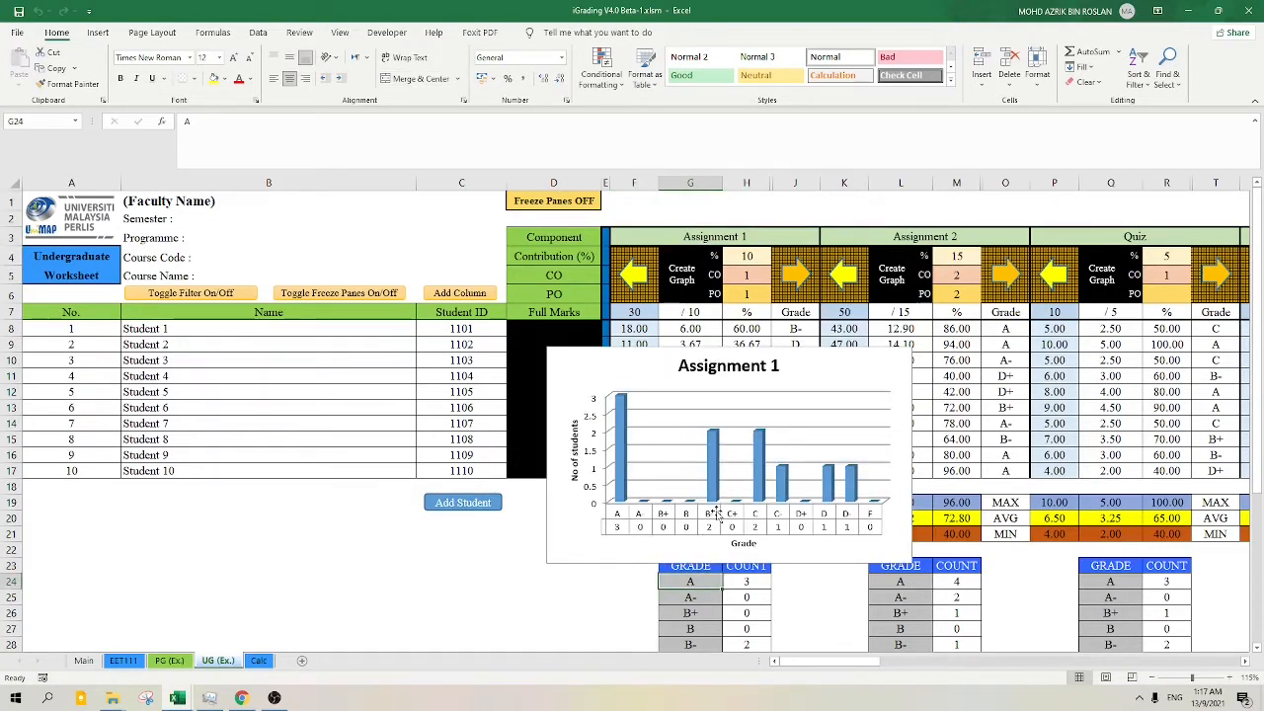
drag(808, 371, 464, 345)
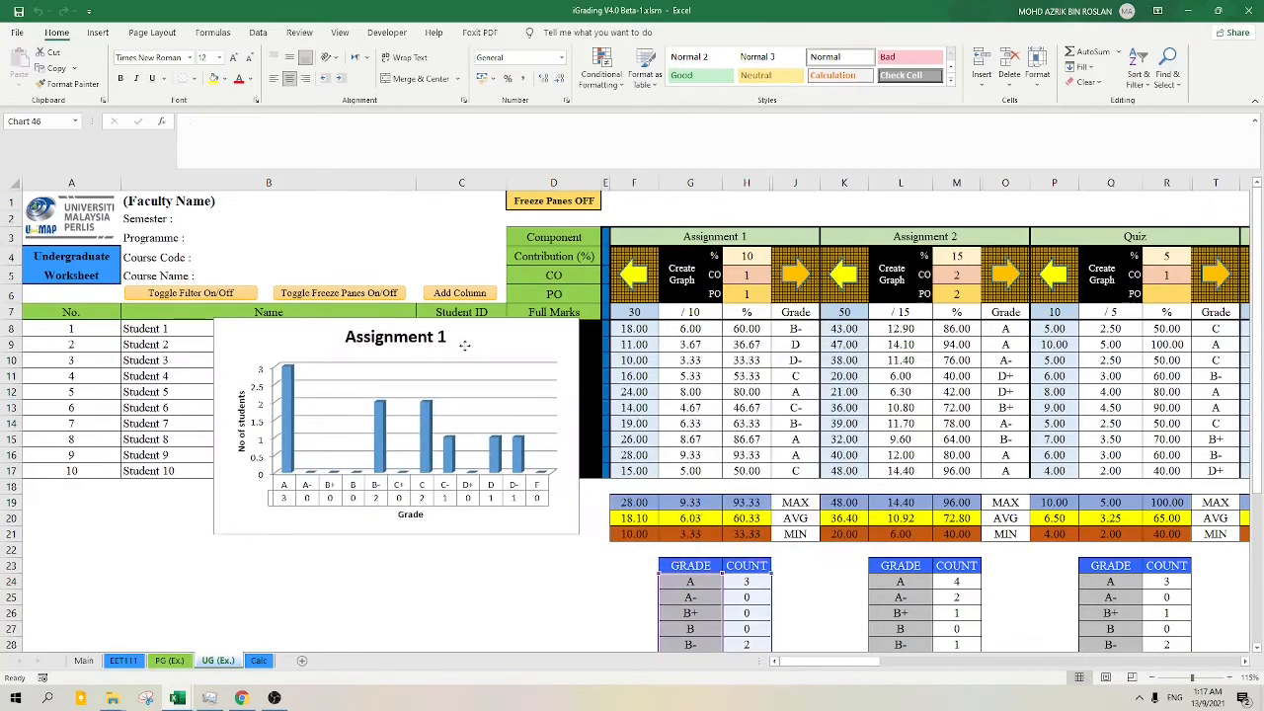
- Compare the Assignment 1 graph with its grade count table and delete the graph
scroll(756, 403, down, 7)
scroll(759, 400, up, 4)
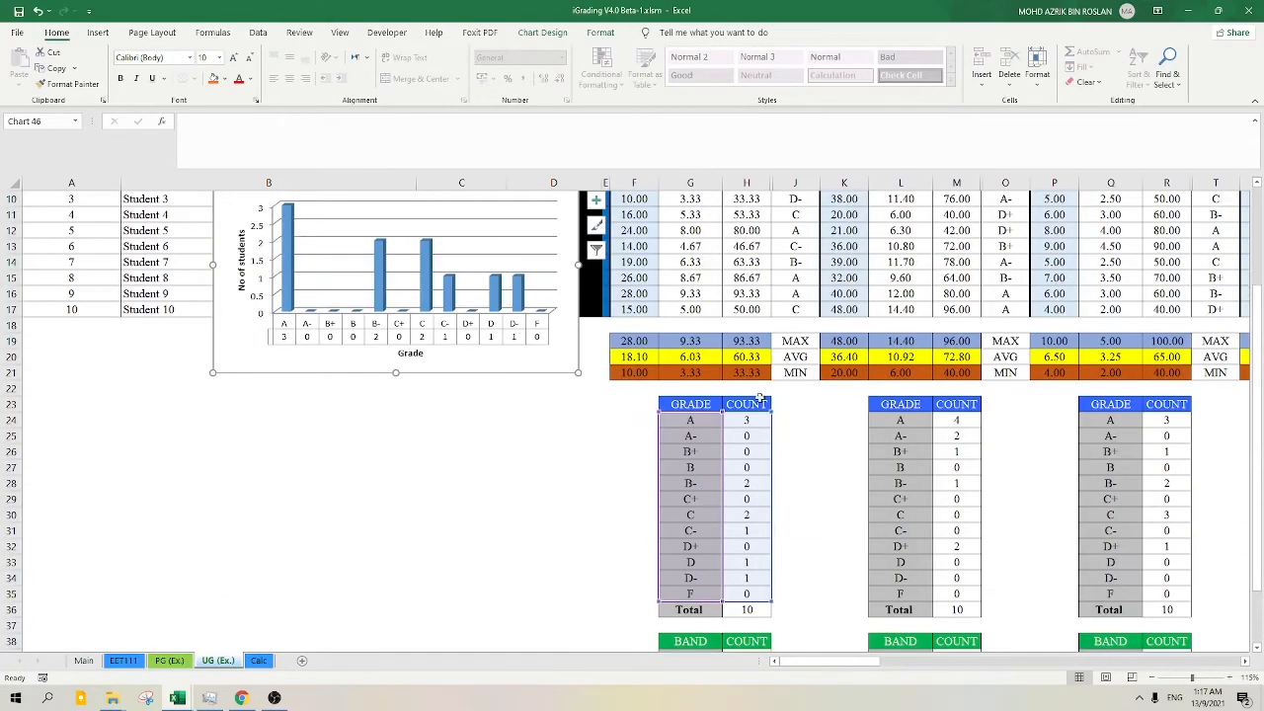
scroll(758, 398, up, 3)
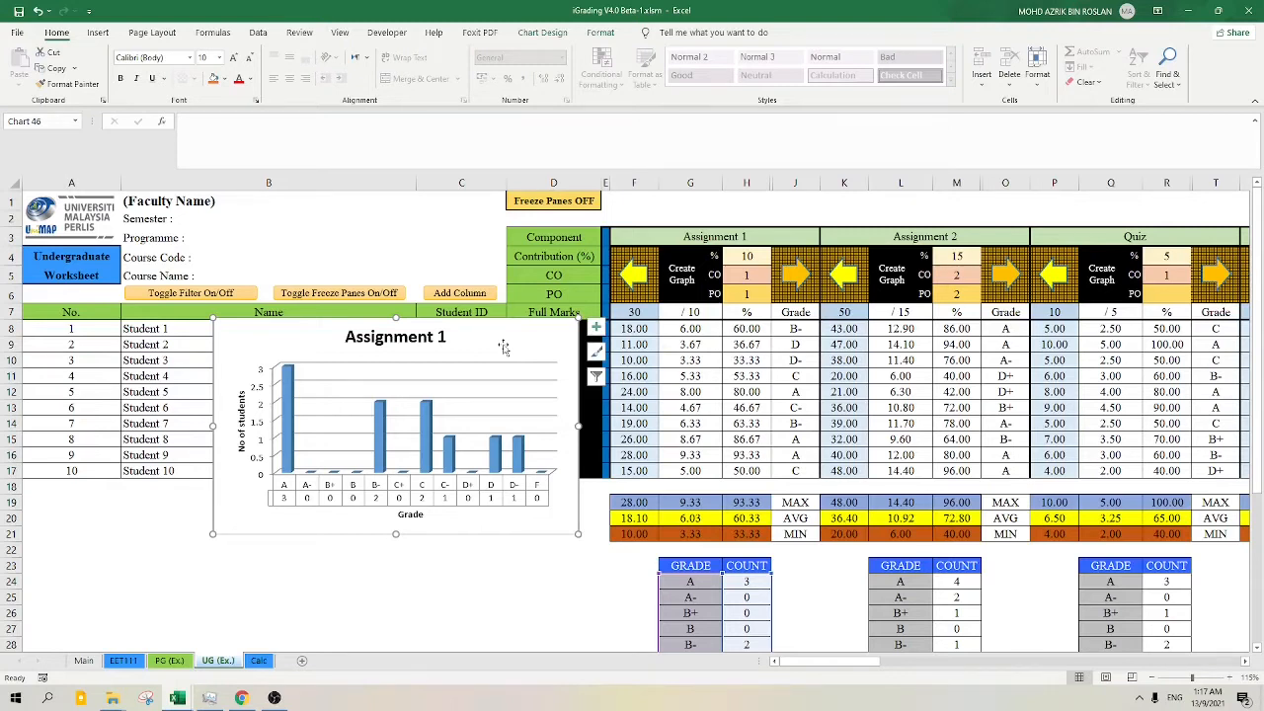
key(Delete)
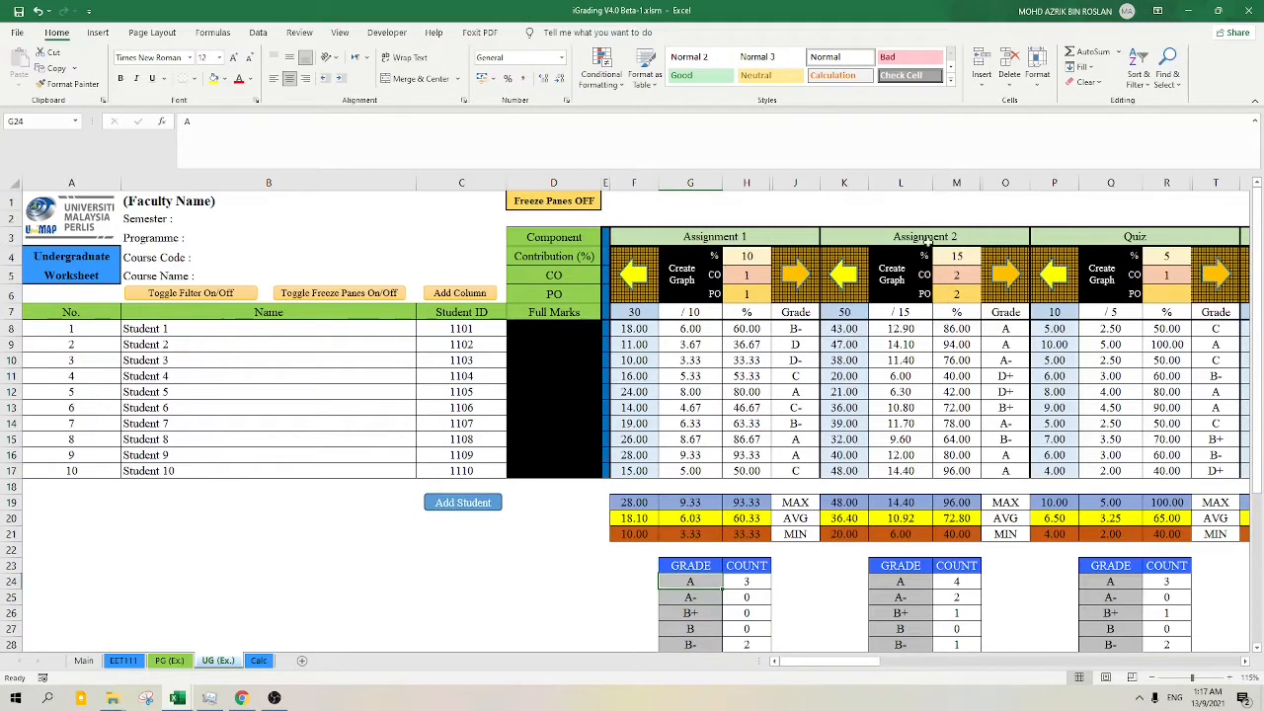
- Create grade graphs for Quiz and Assignment 2, and move the Assignment 2 graph aside so both can be seen
click(1139, 237)
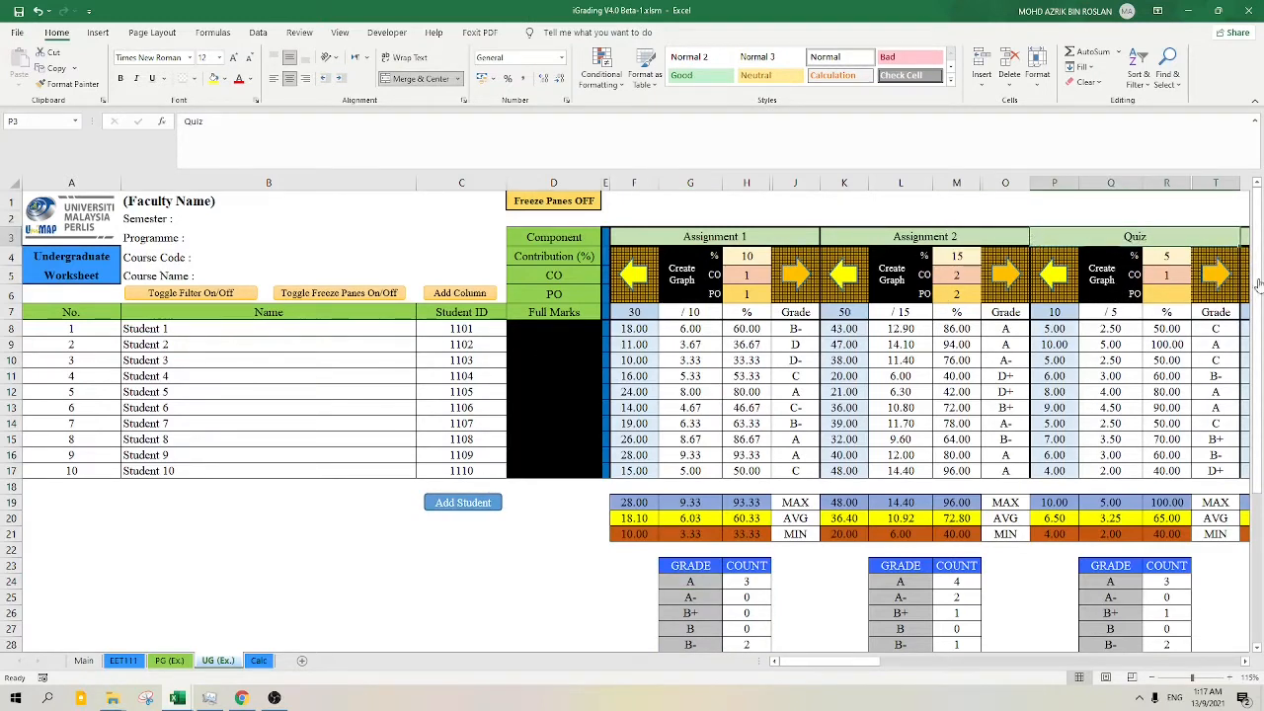
click(1102, 273)
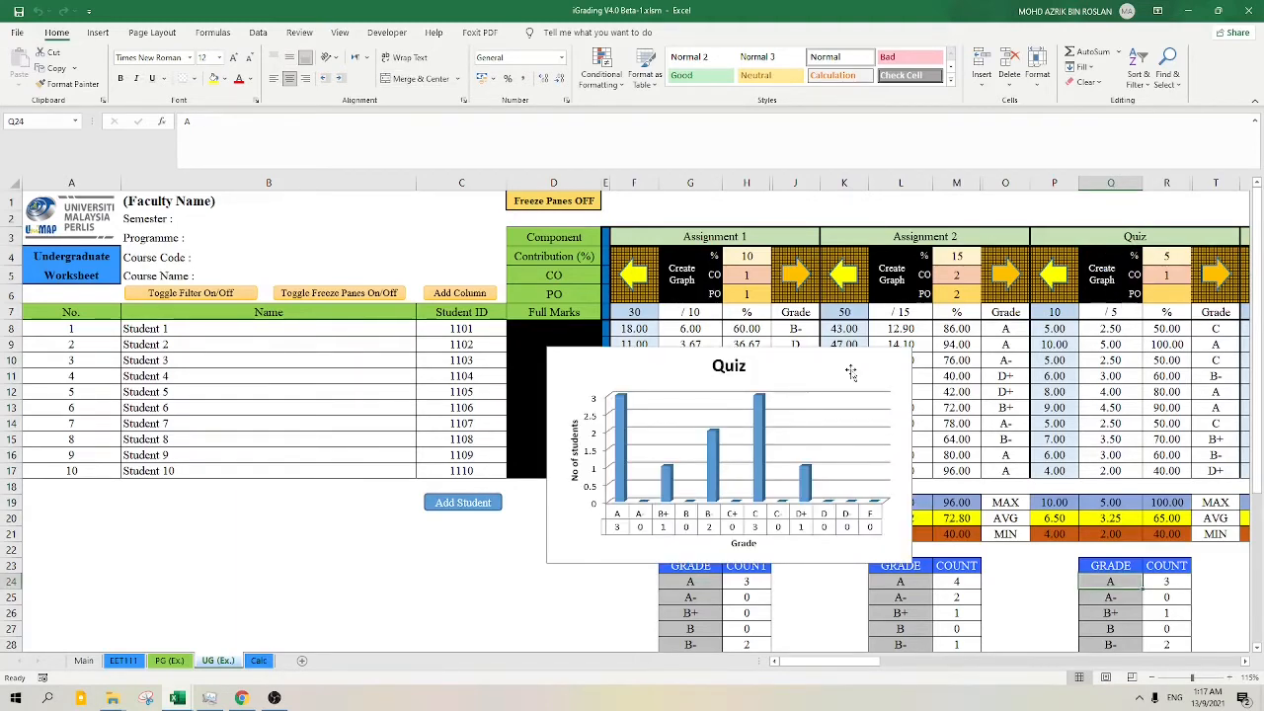
click(925, 237)
click(893, 277)
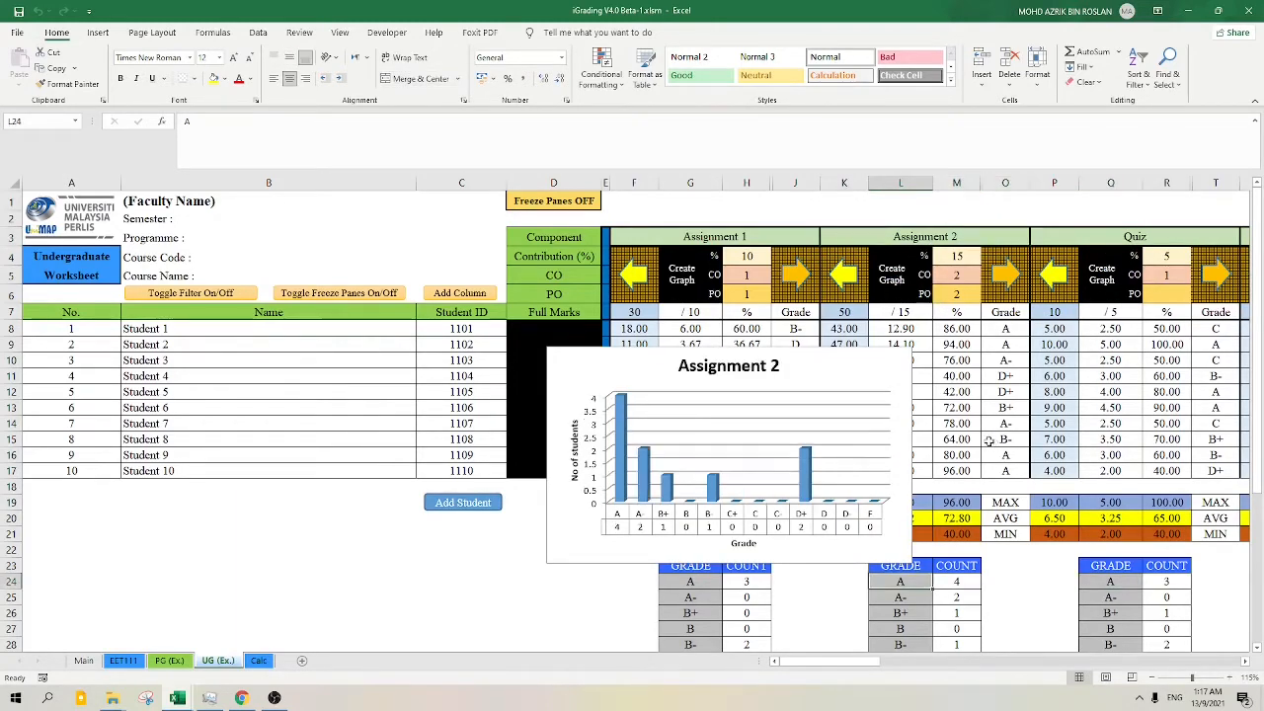
drag(803, 362, 1085, 405)
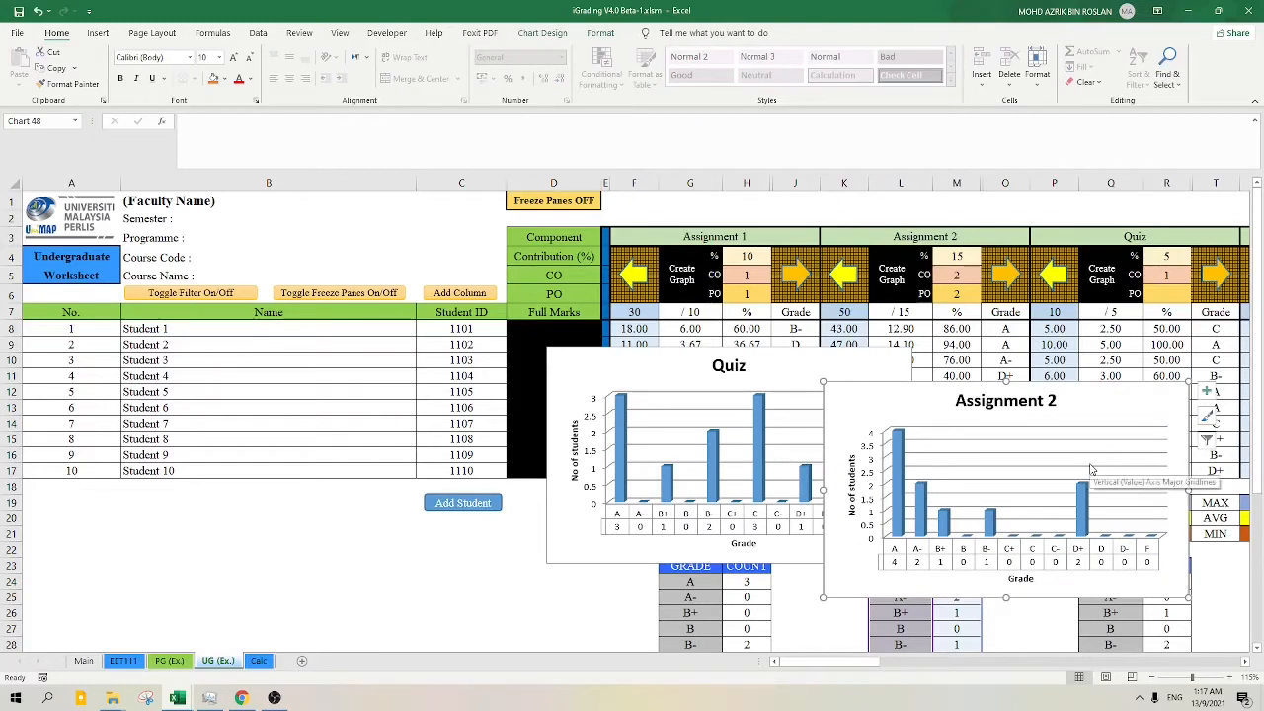
- Delete the Assignment 2 and Quiz graphs from the worksheet
key(Delete)
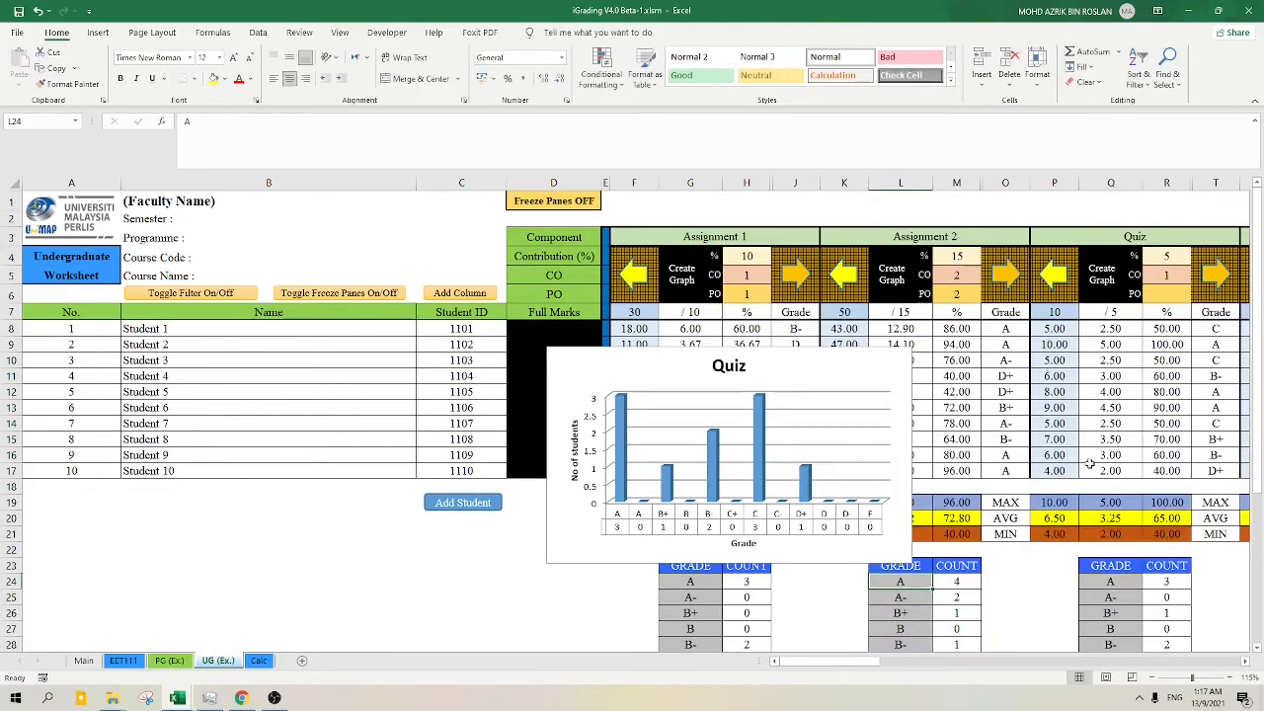
click(820, 360)
key(Delete)
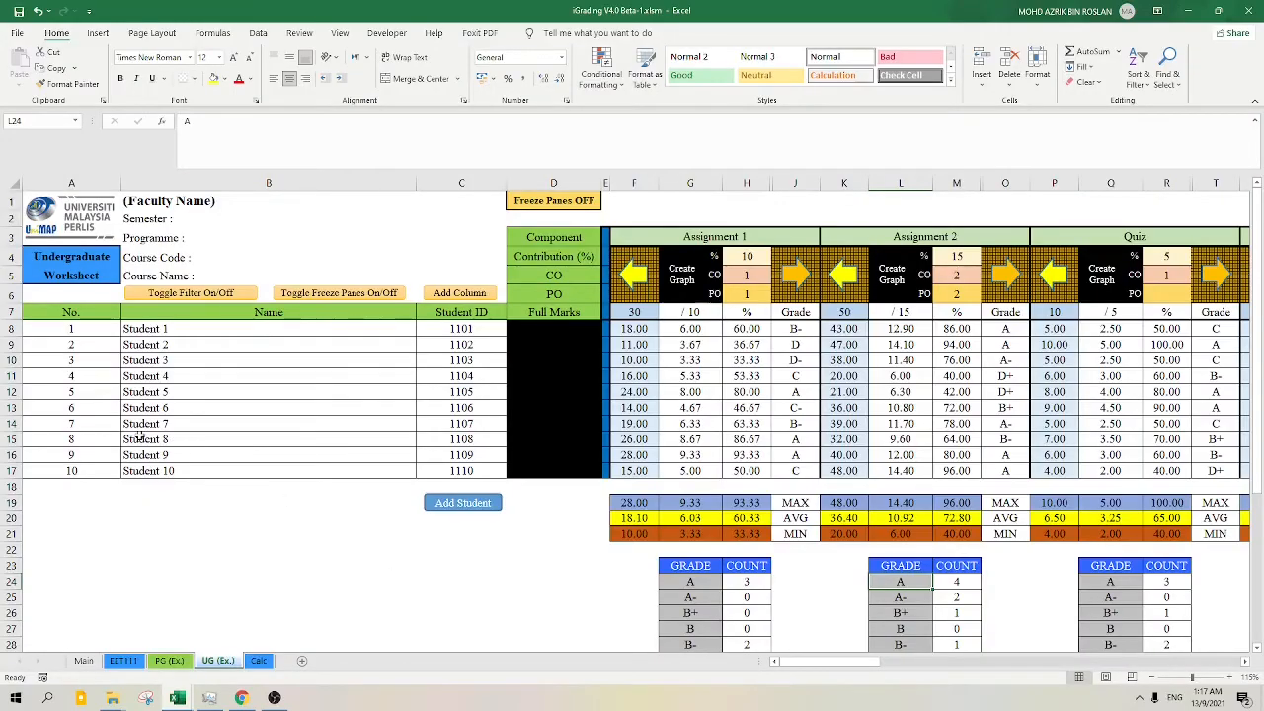
- Add a new student row below Student 10 and check its blank name, ID and assignment mark cells
drag(113, 330, 401, 471)
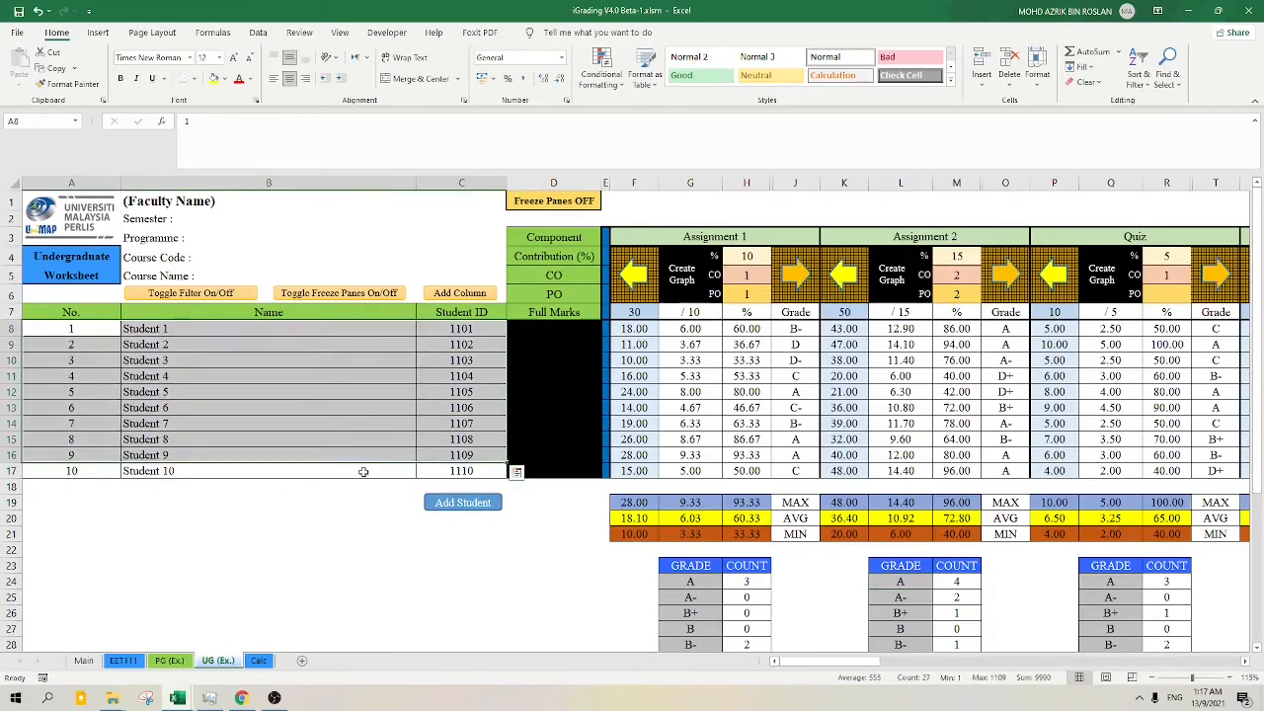
click(108, 467)
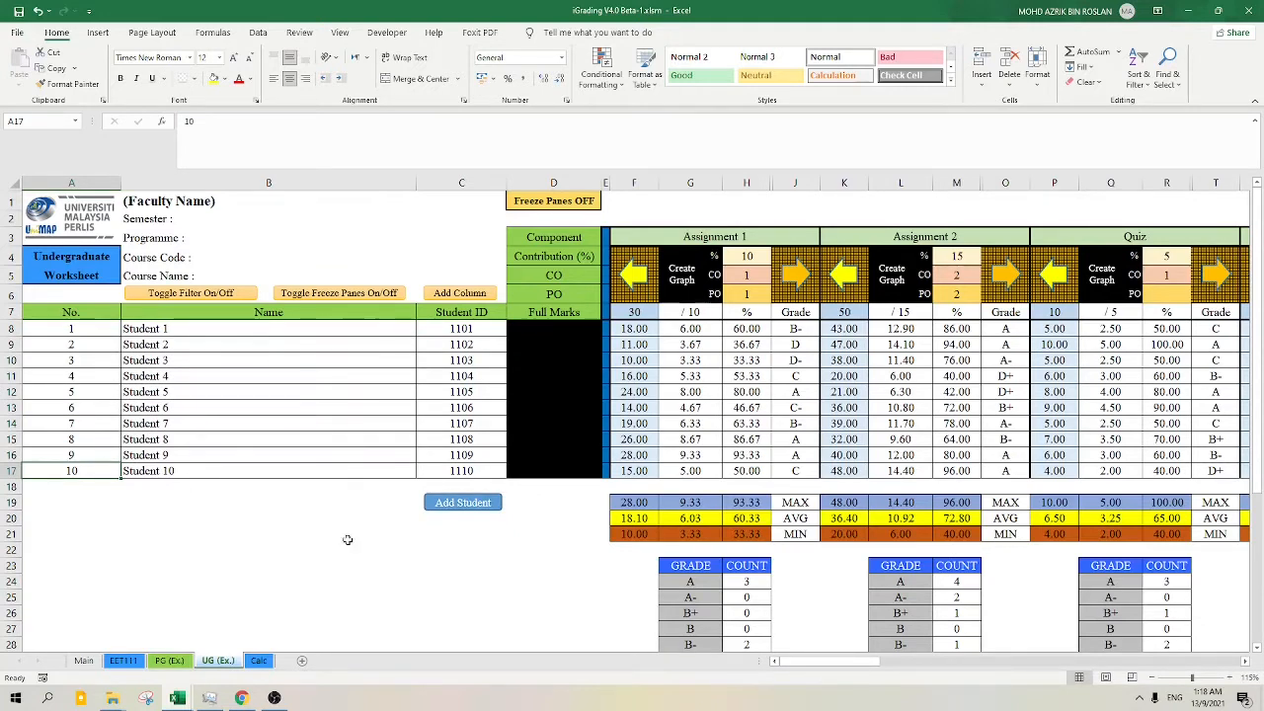
click(463, 506)
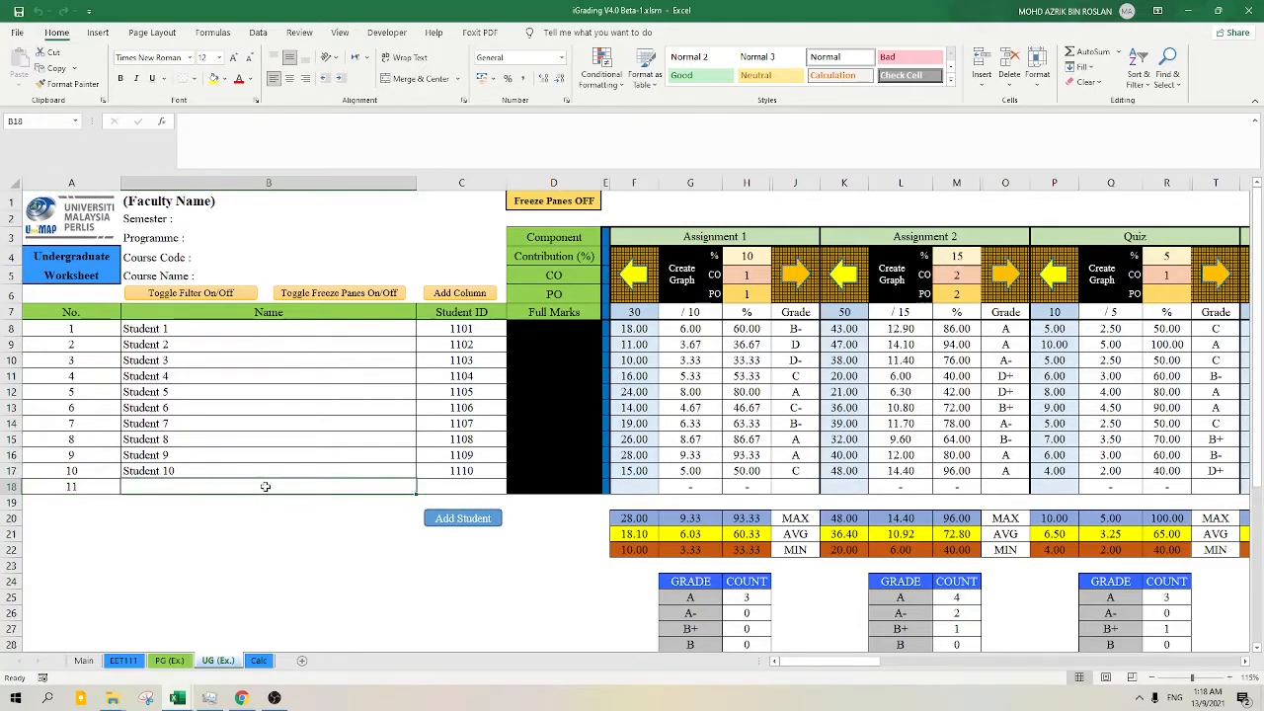
click(446, 484)
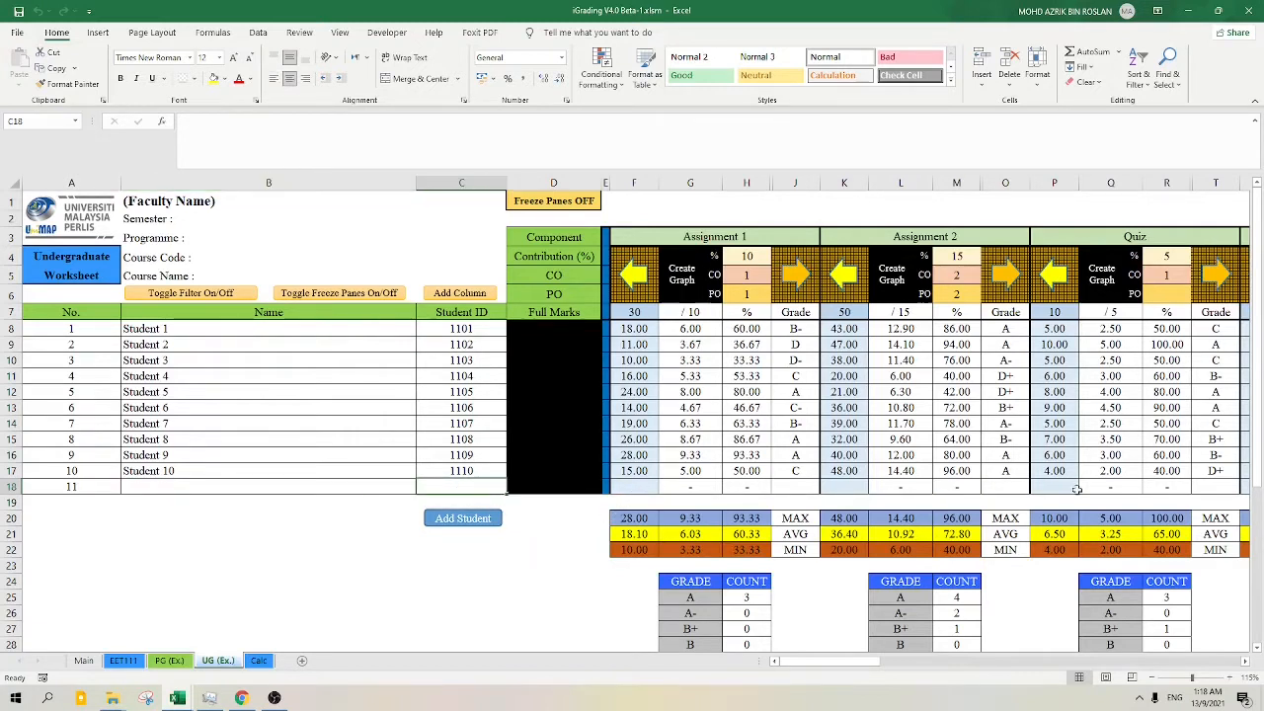
click(651, 488)
click(834, 488)
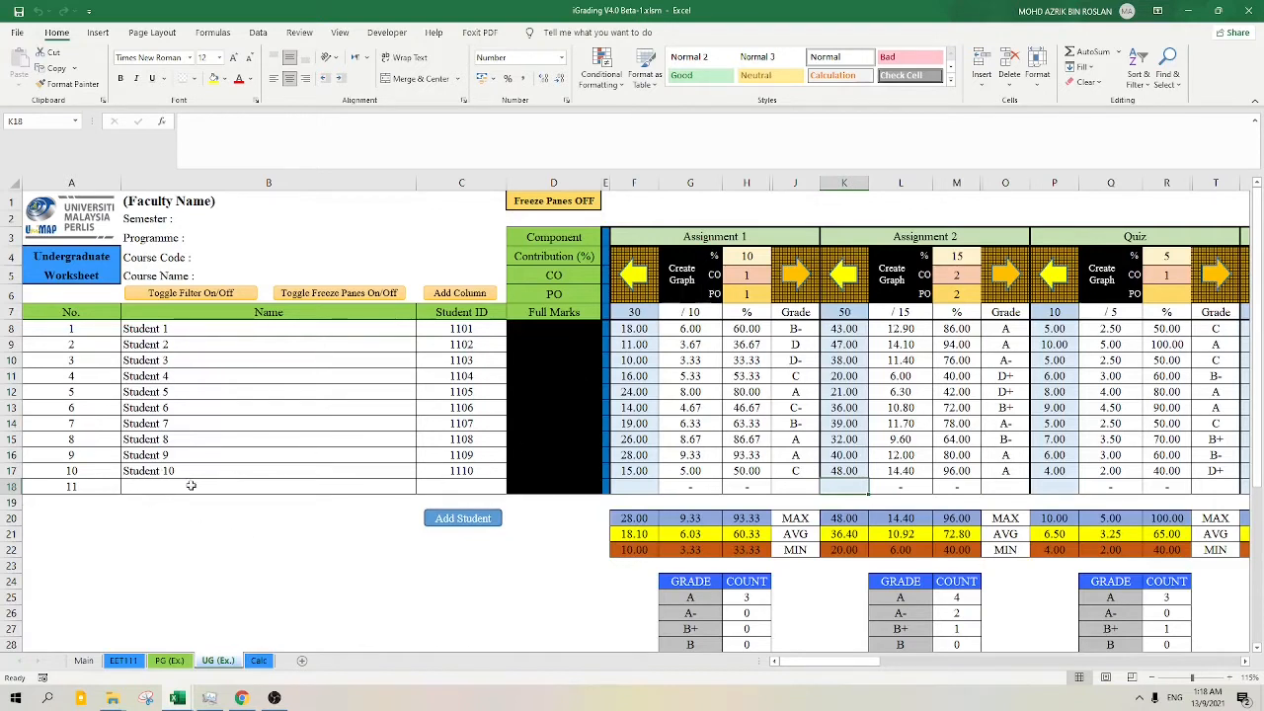
- Delete the newly added student row 18 from the worksheet
click(7, 488)
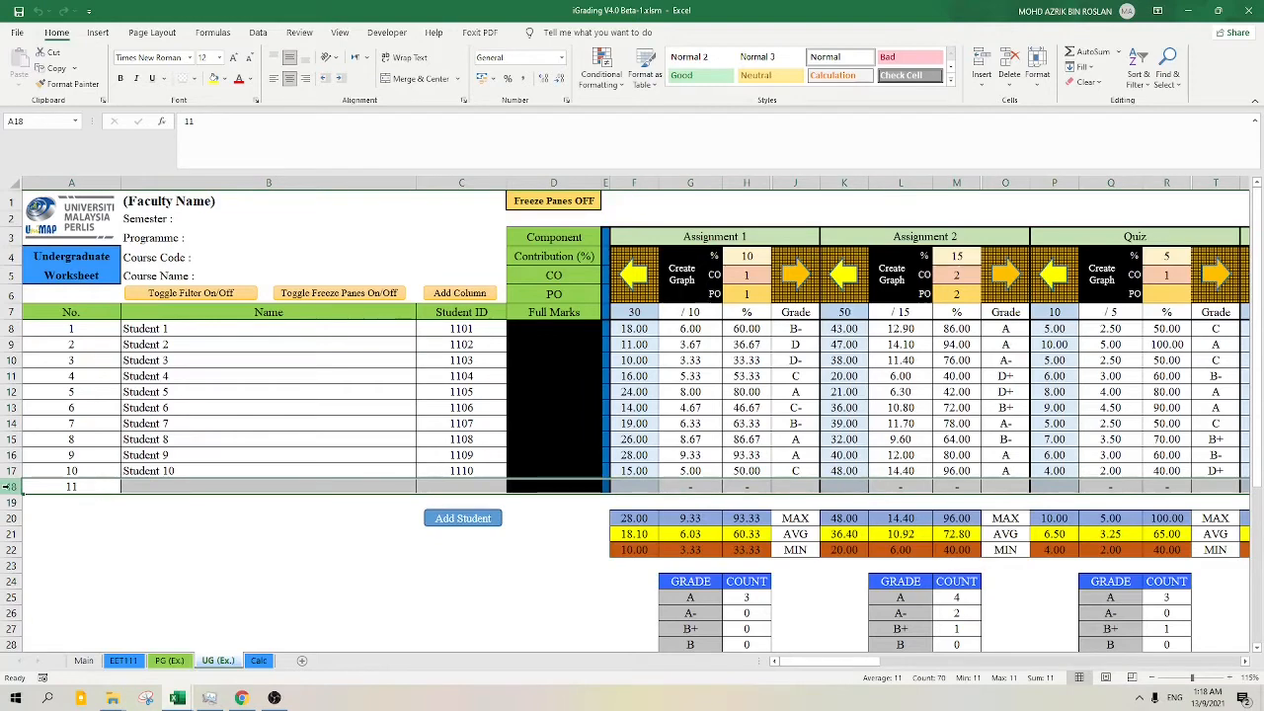
right_click(7, 488)
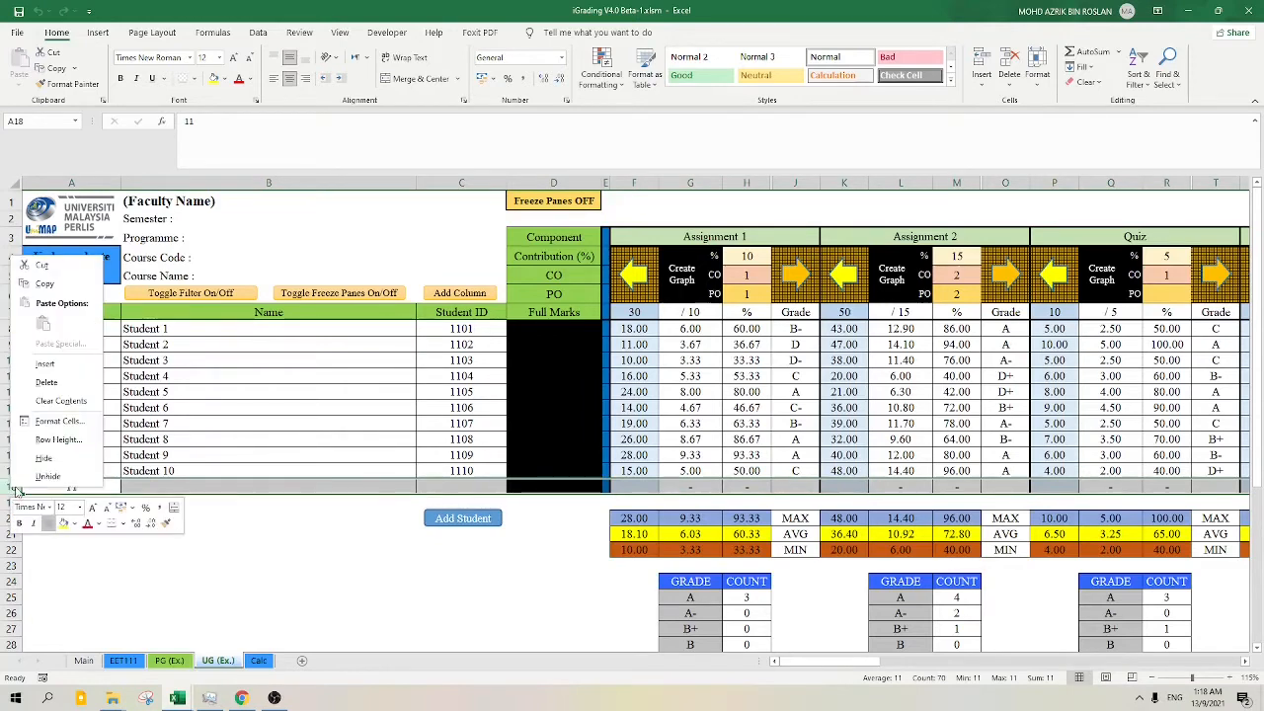
click(47, 382)
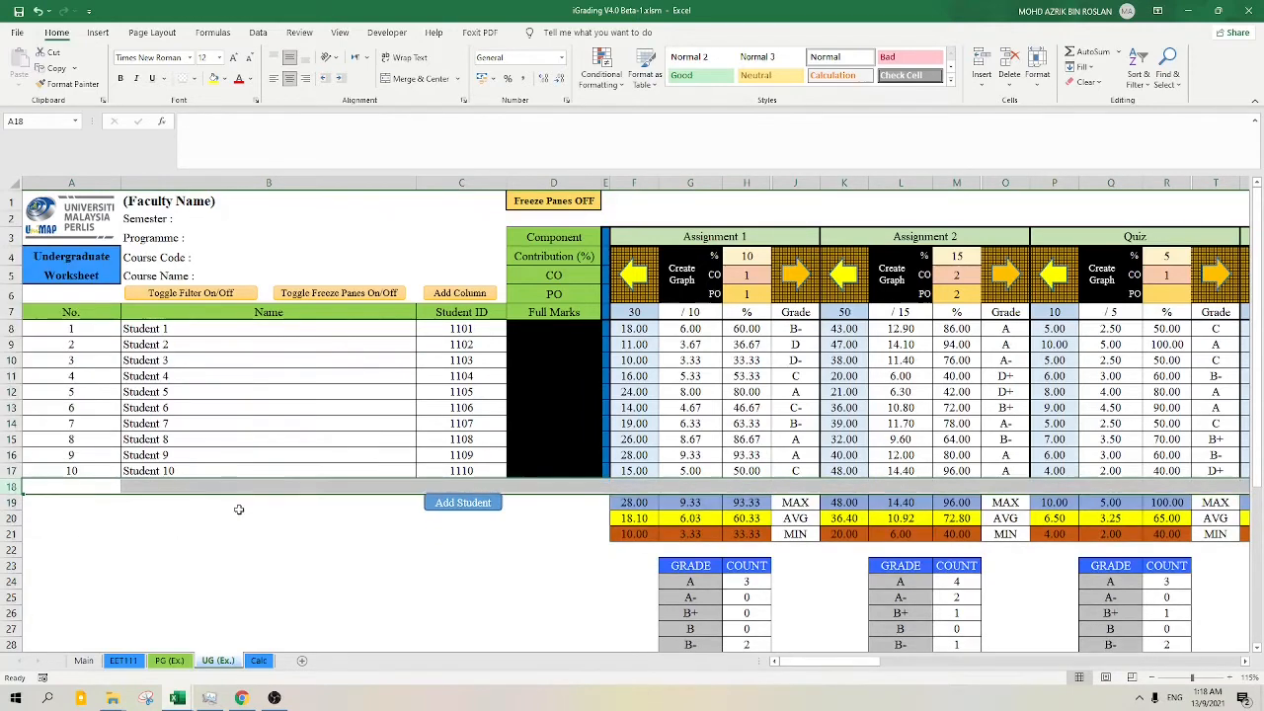
click(573, 582)
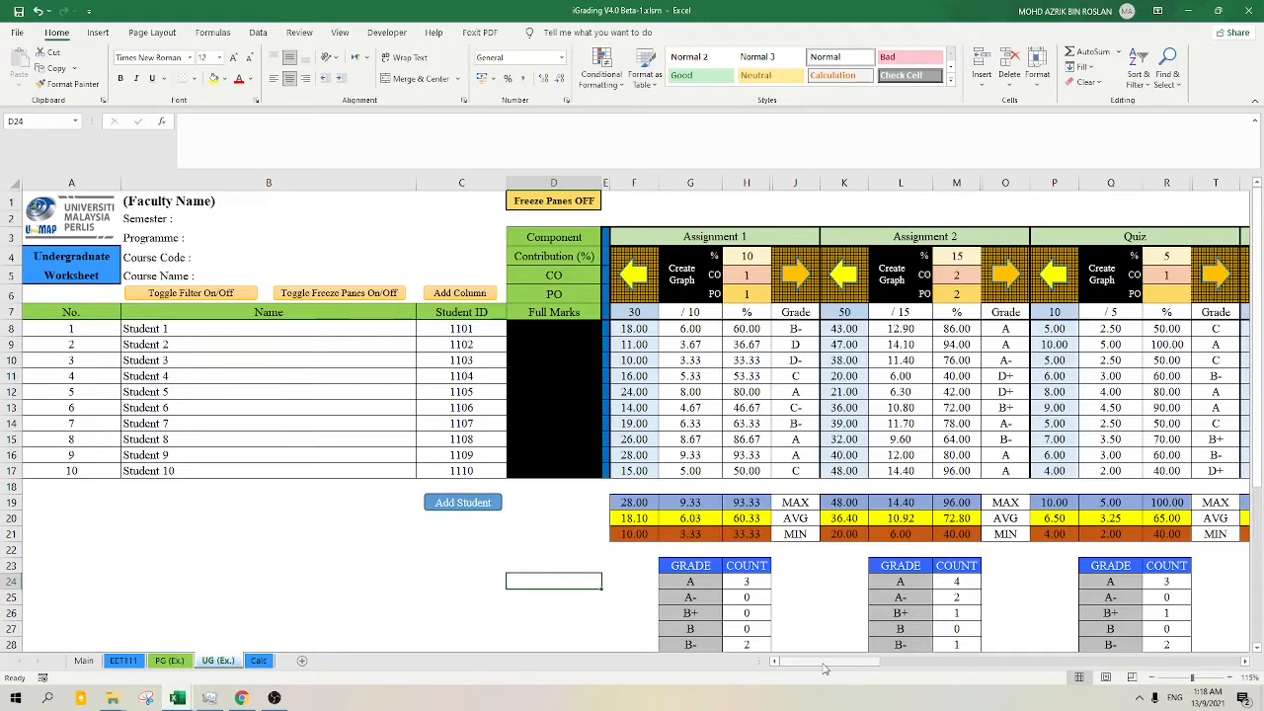
- Examine the Assignment 1 and Assignment 2 component headings together with their CO and PO cells
scroll(824, 670, right, 3)
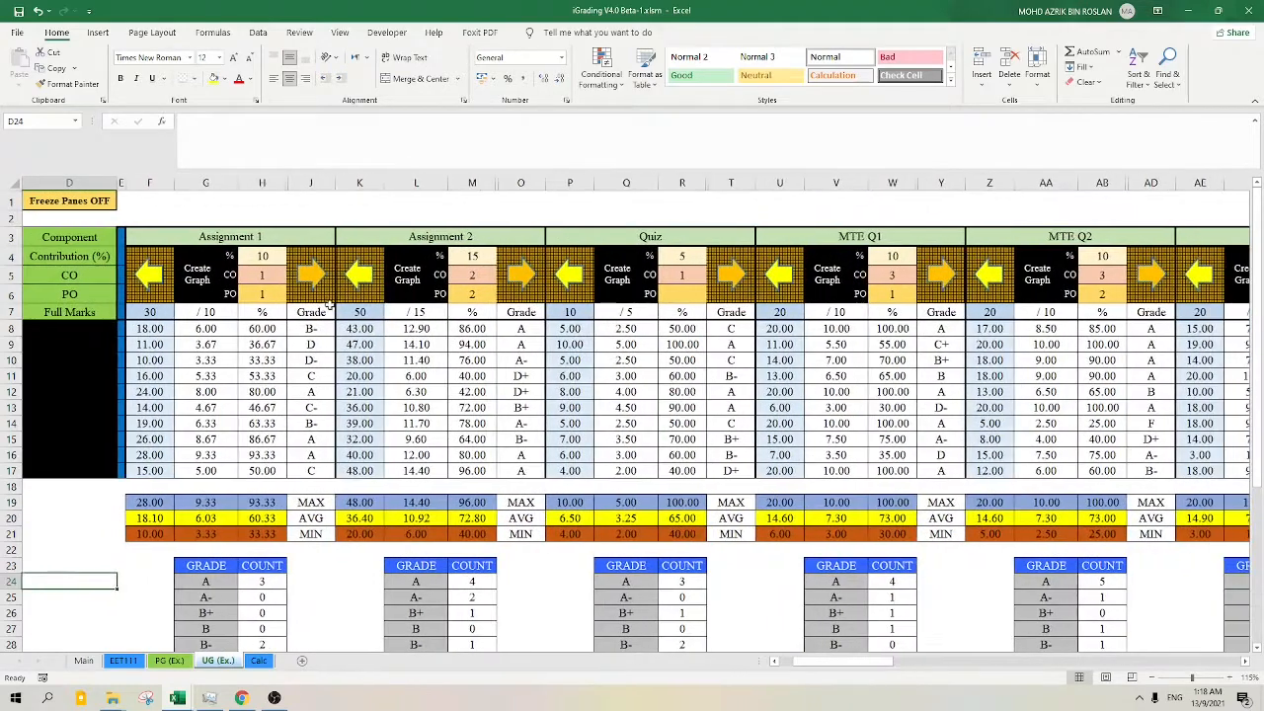
click(277, 241)
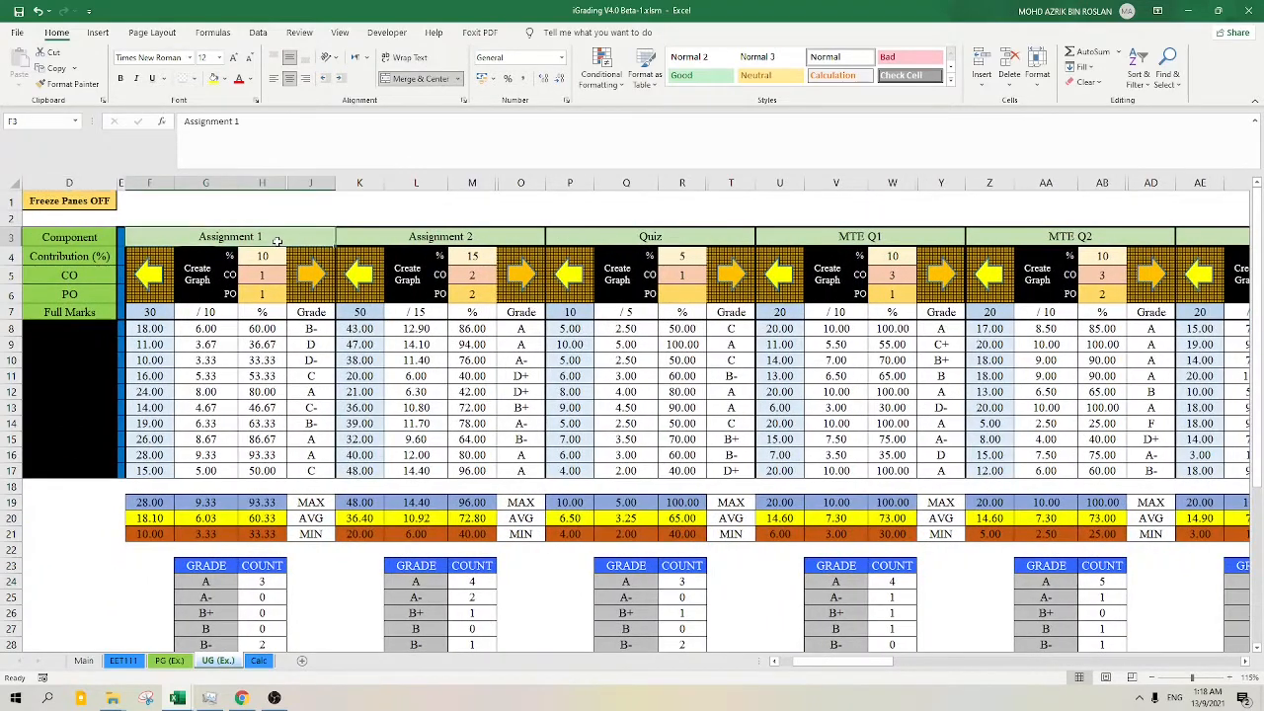
click(441, 236)
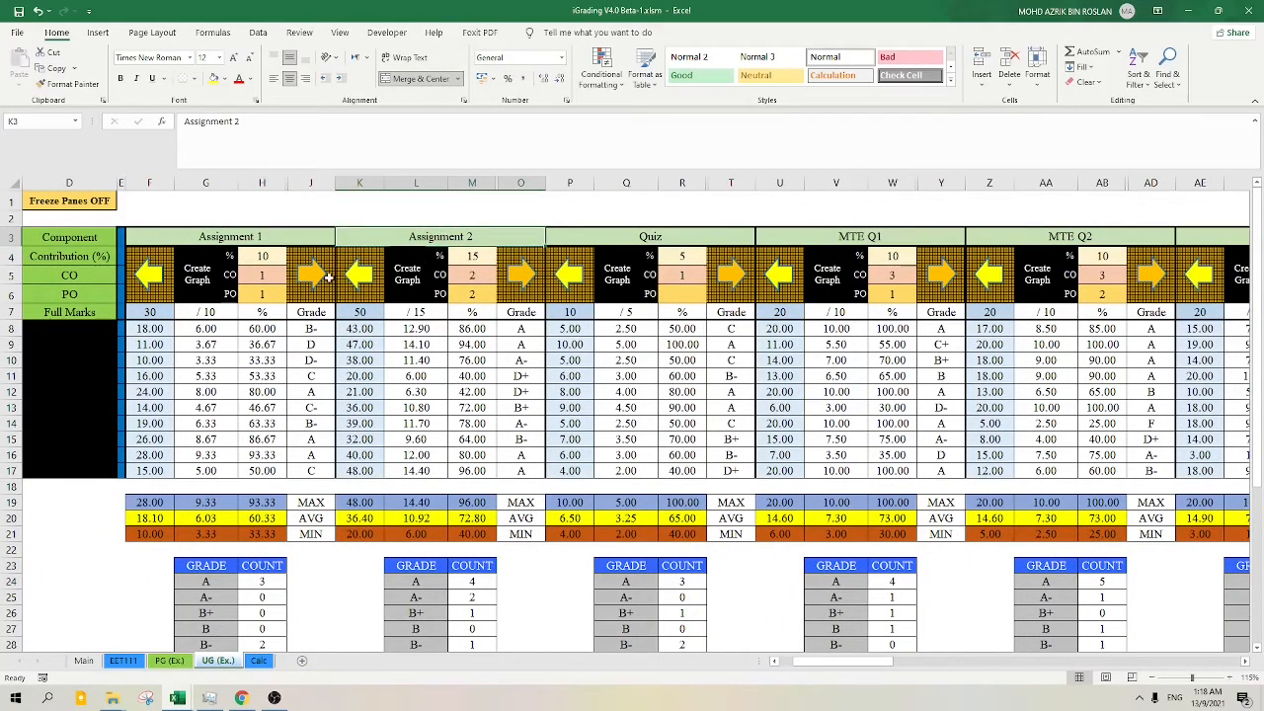
click(259, 275)
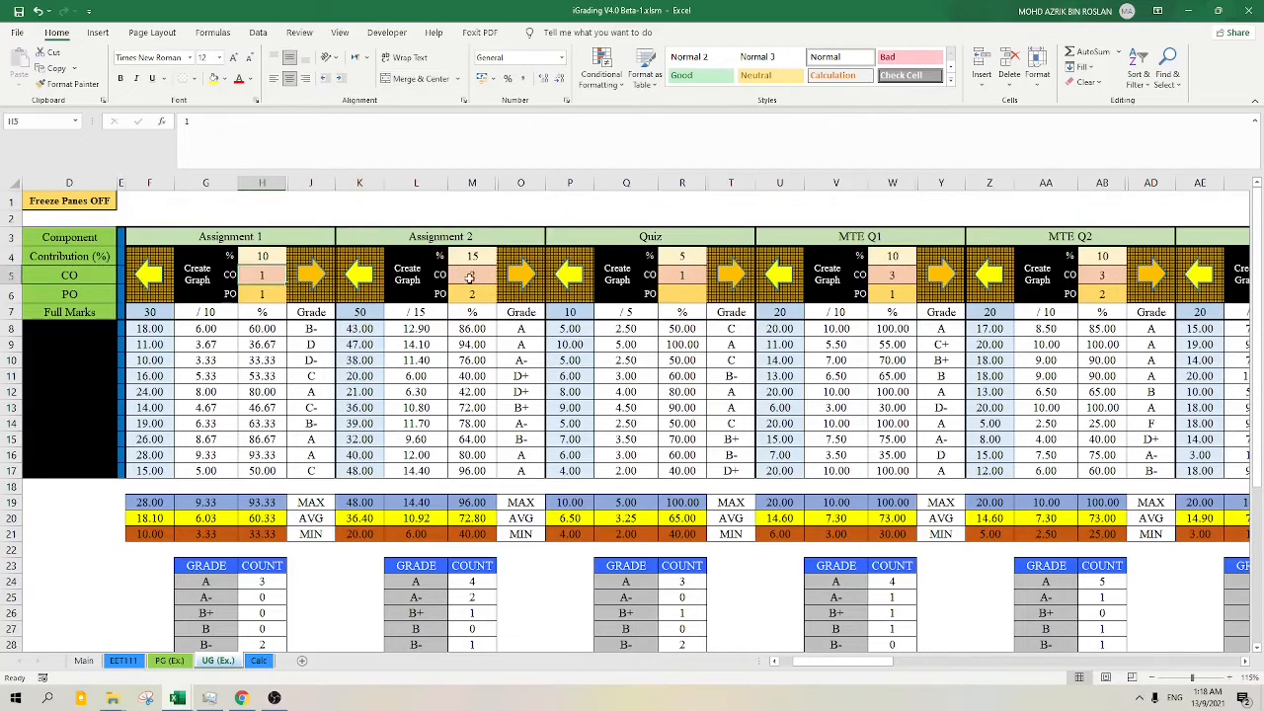
click(470, 276)
click(265, 296)
click(472, 295)
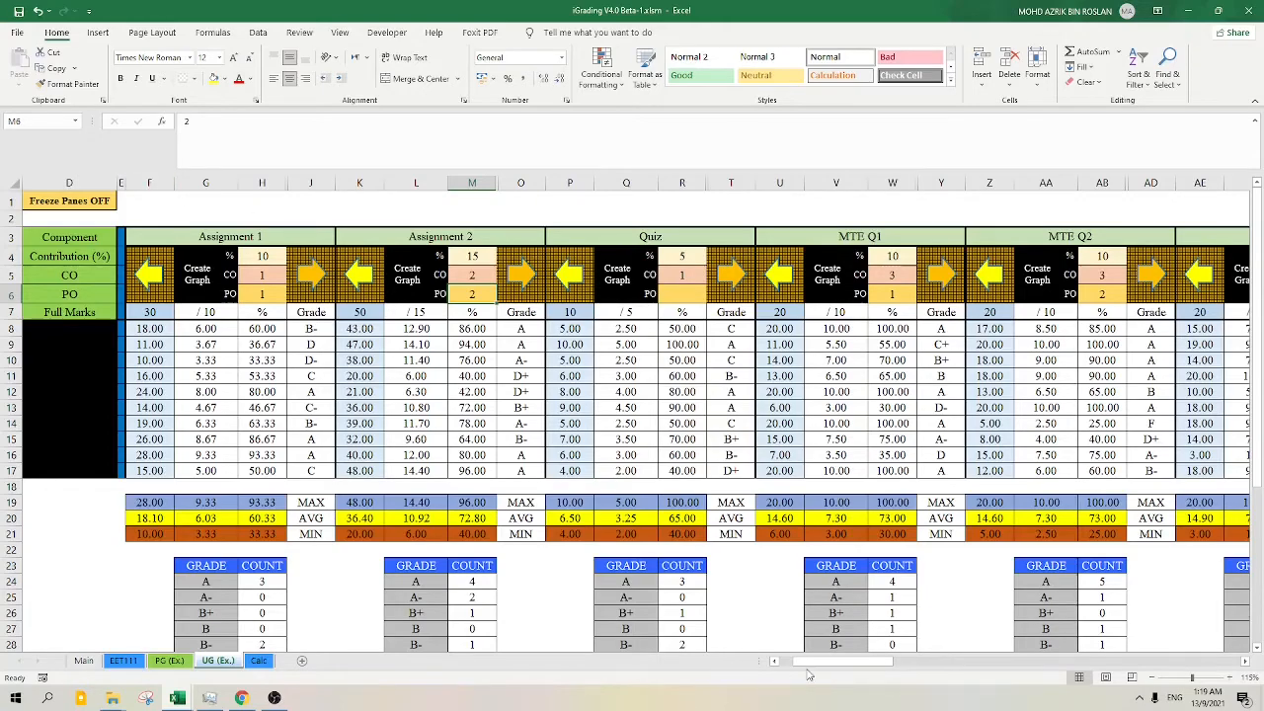
- Look over the component and group tools past the last assessment component, and turn freeze panes on
drag(808, 668, 974, 691)
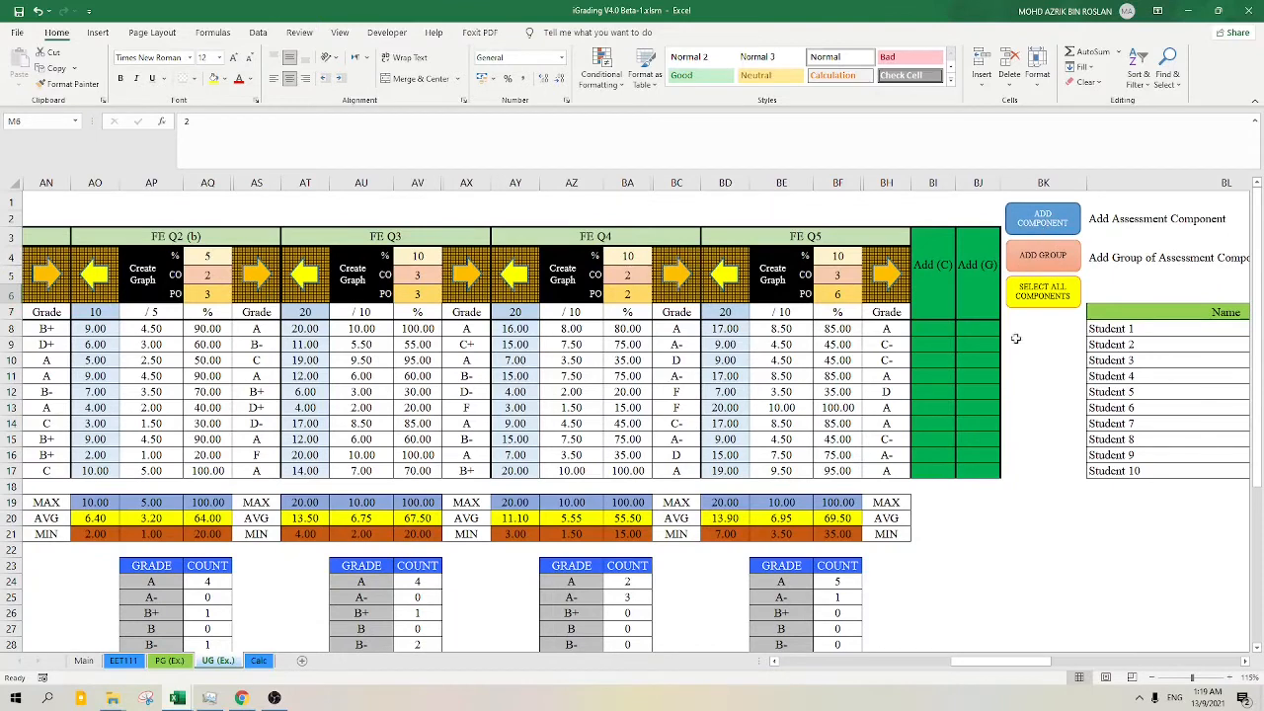
drag(1041, 666, 1064, 669)
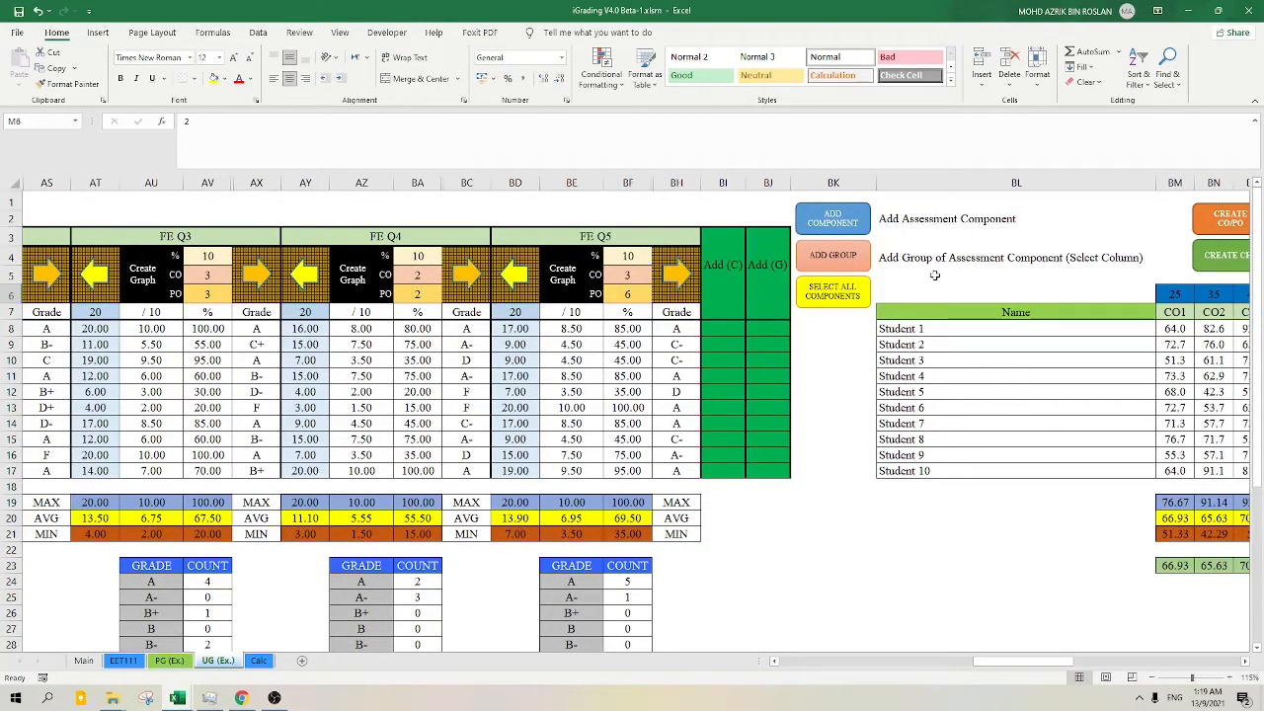
drag(1004, 663, 787, 675)
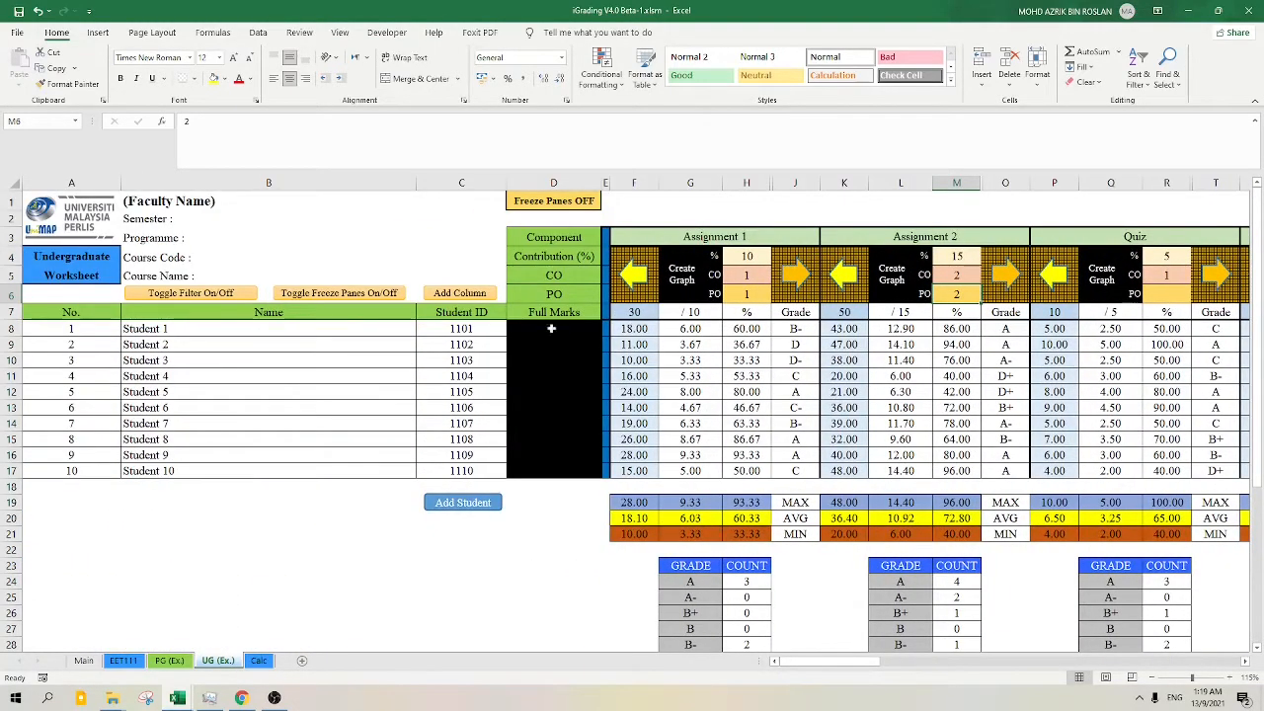
click(339, 294)
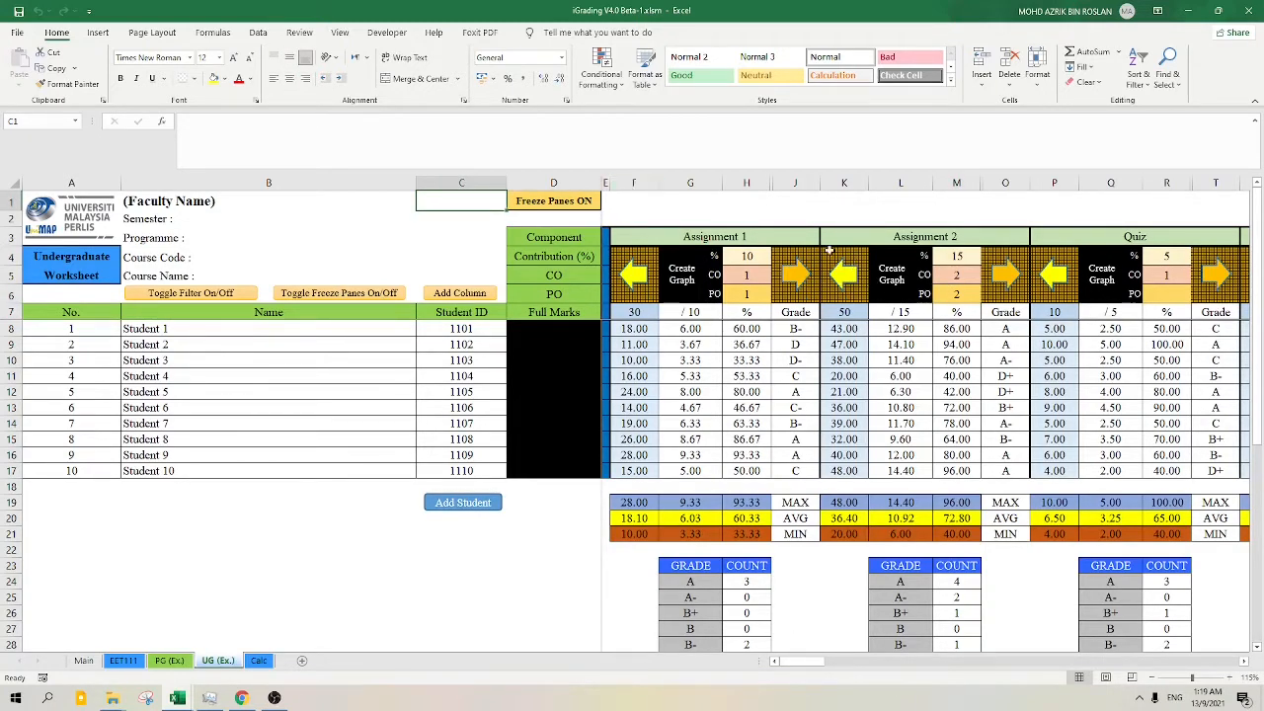
- Add an assessment group named Assignment from the Assignment 1 and Assignment 2 columns (F to O)
drag(658, 185, 998, 223)
drag(635, 183, 1000, 239)
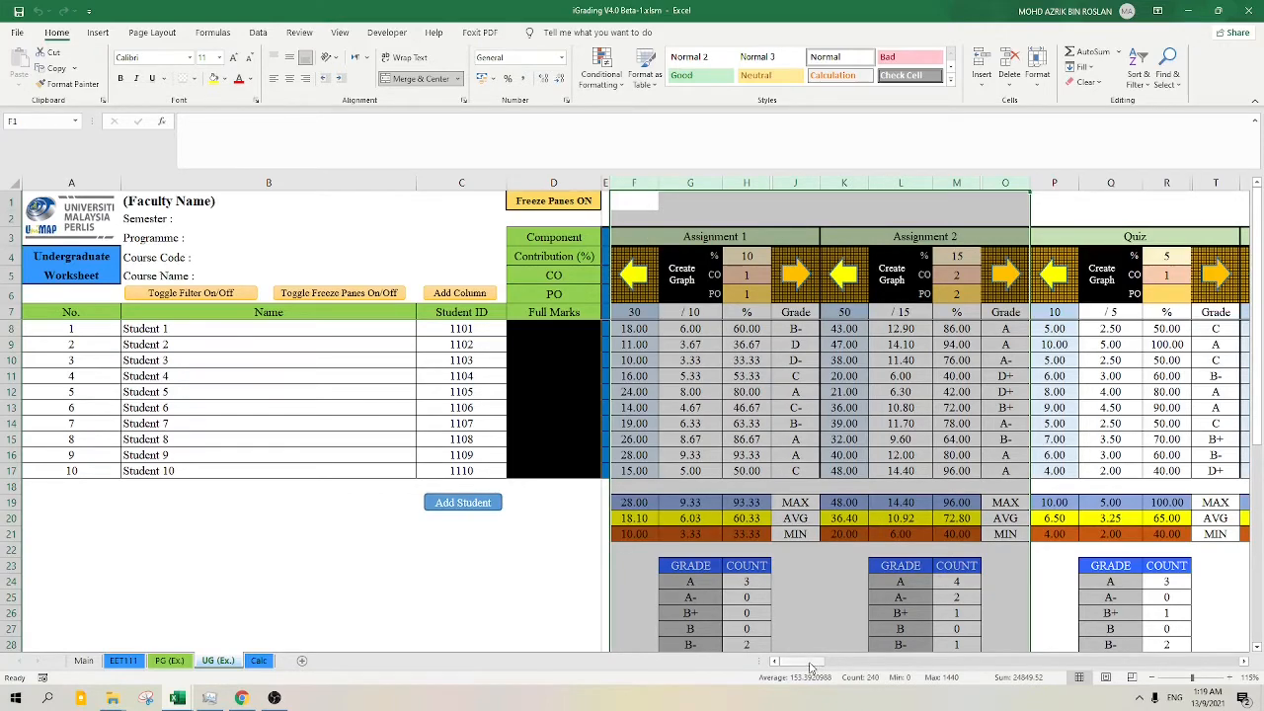
drag(812, 668, 857, 660)
drag(946, 652, 1043, 640)
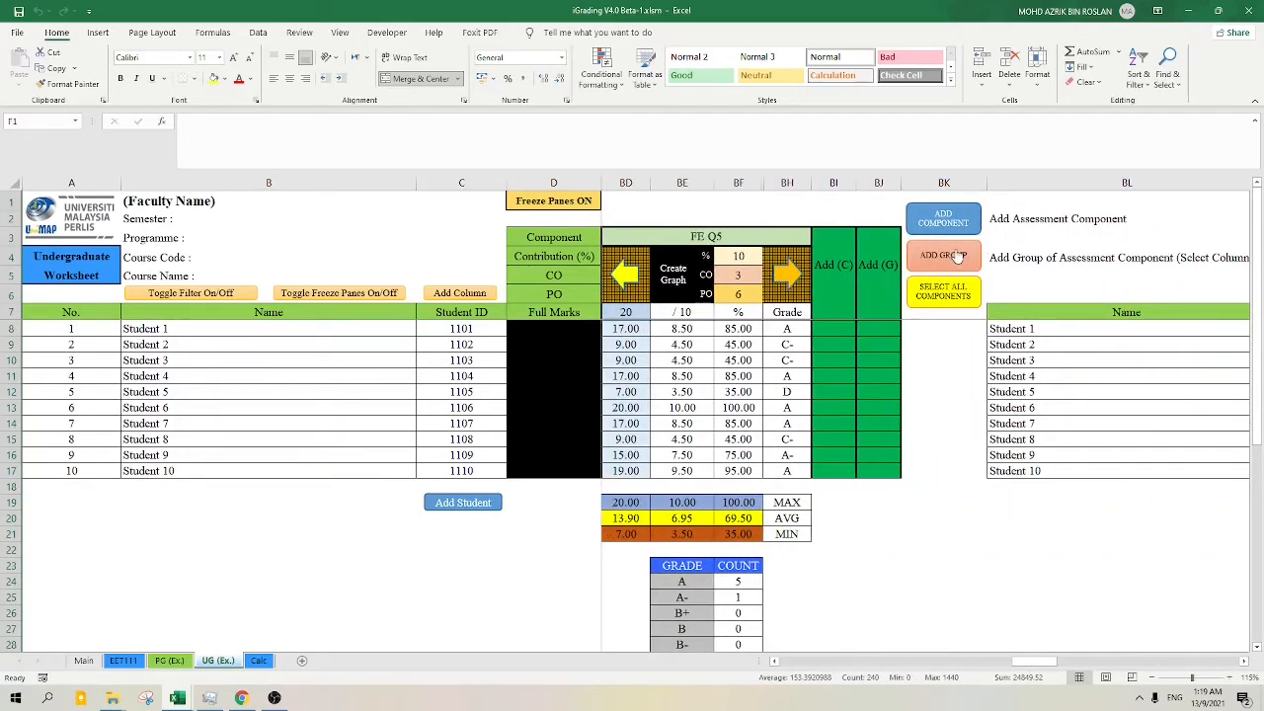
click(956, 256)
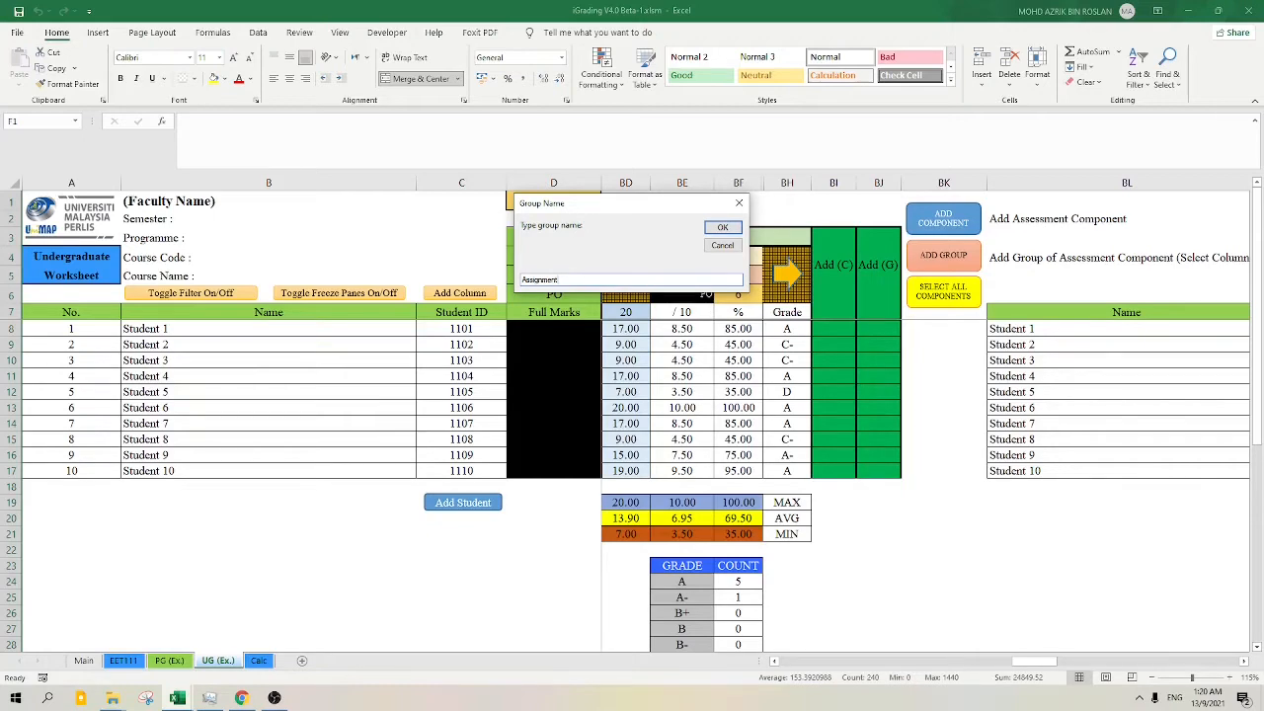
key(Return)
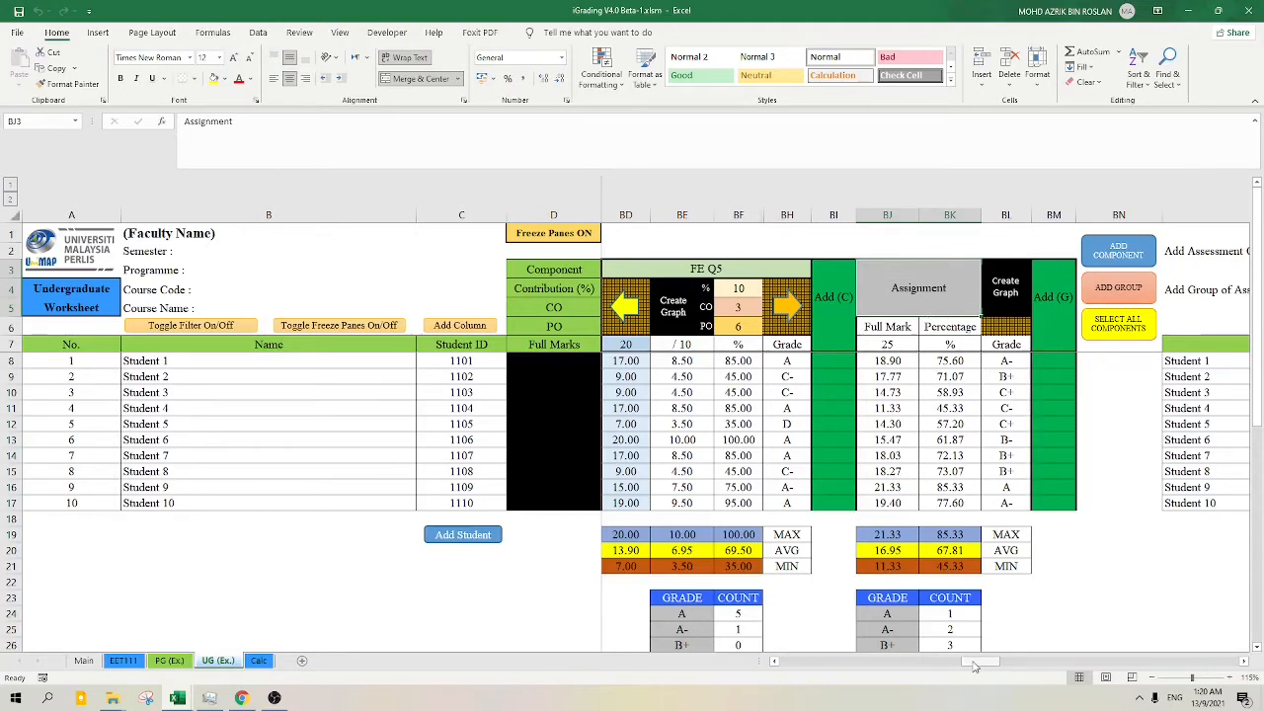
- Check the contribution percentages of the Assignment 1 and Assignment 2 components
drag(978, 662, 777, 668)
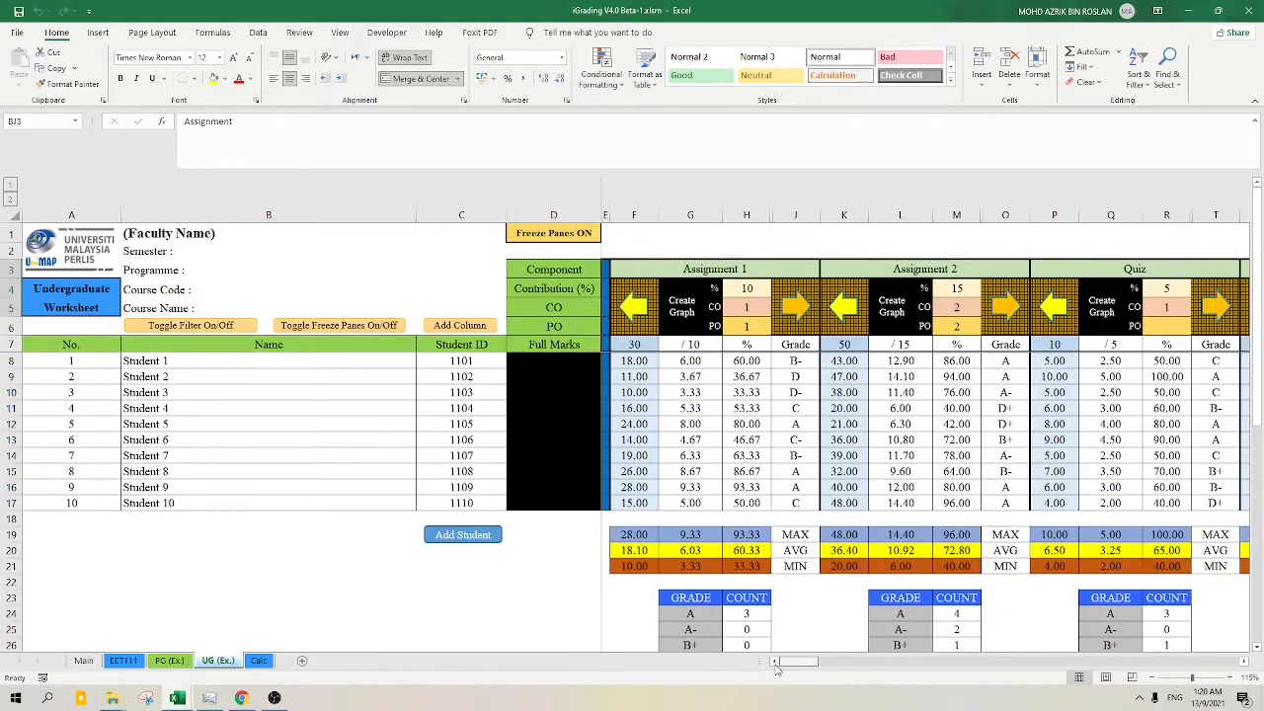
click(751, 293)
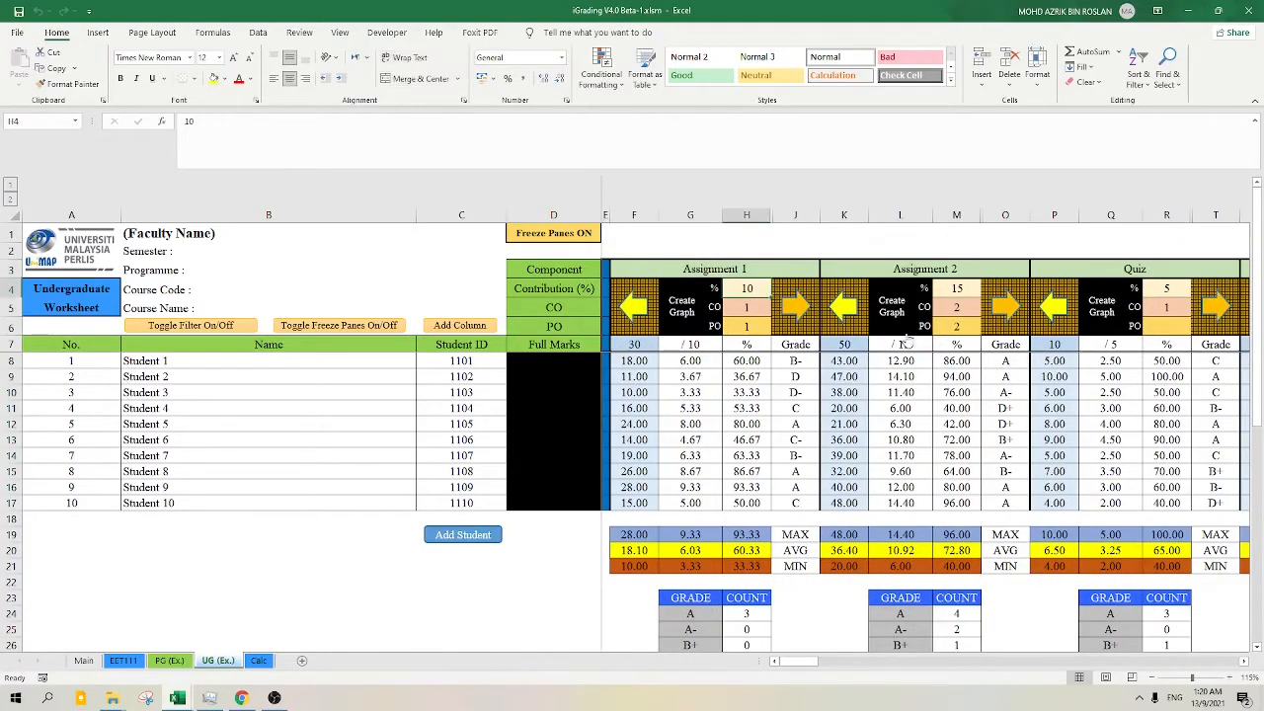
click(965, 287)
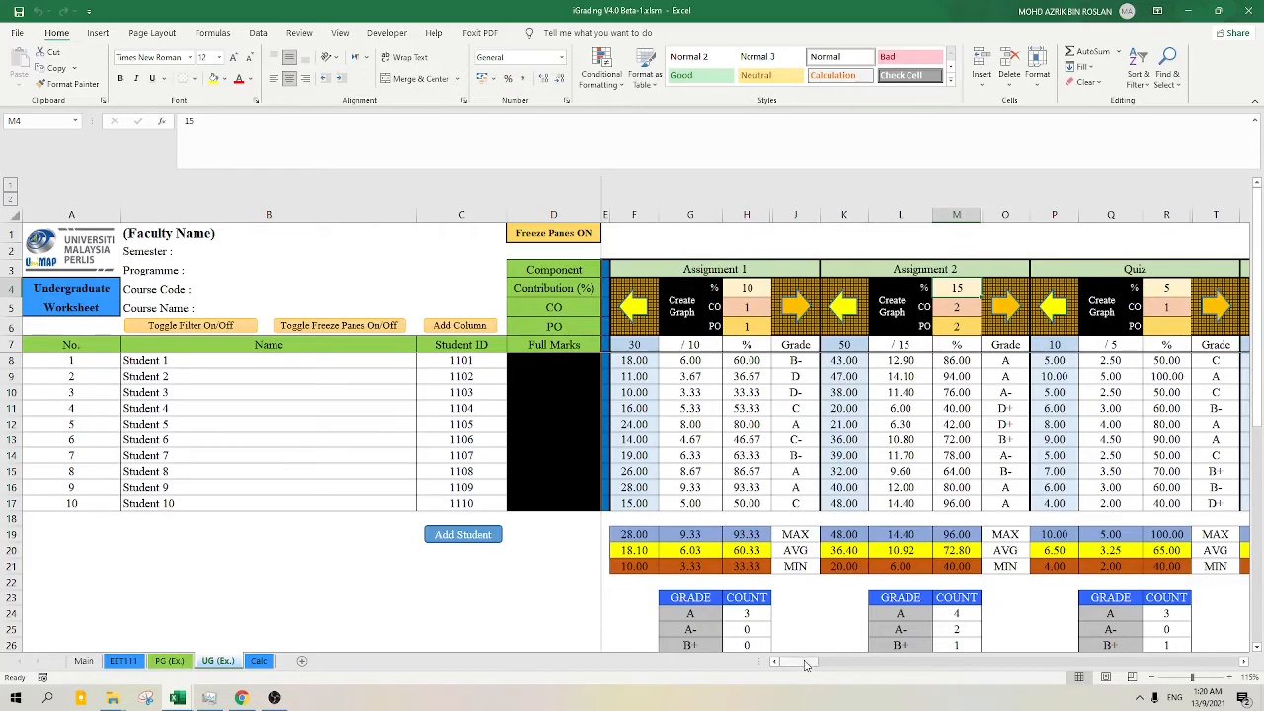
- Examine the Assignment group's full mark, student marks, percentages and grades
drag(816, 664, 993, 664)
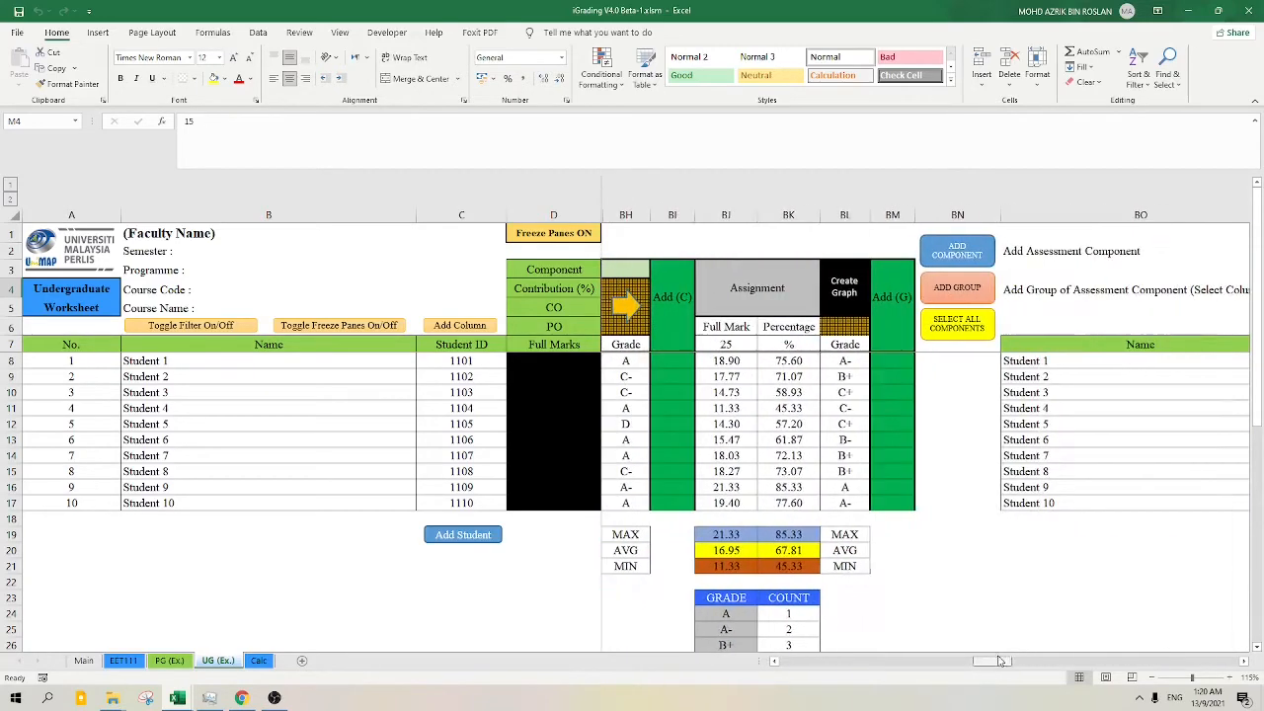
click(736, 362)
key(shift+Down)
key(shift+Down)
key(shift+Down)
key(shift+Down)
key(shift+Down)
key(shift+Down)
key(shift+Down)
key(shift+Down)
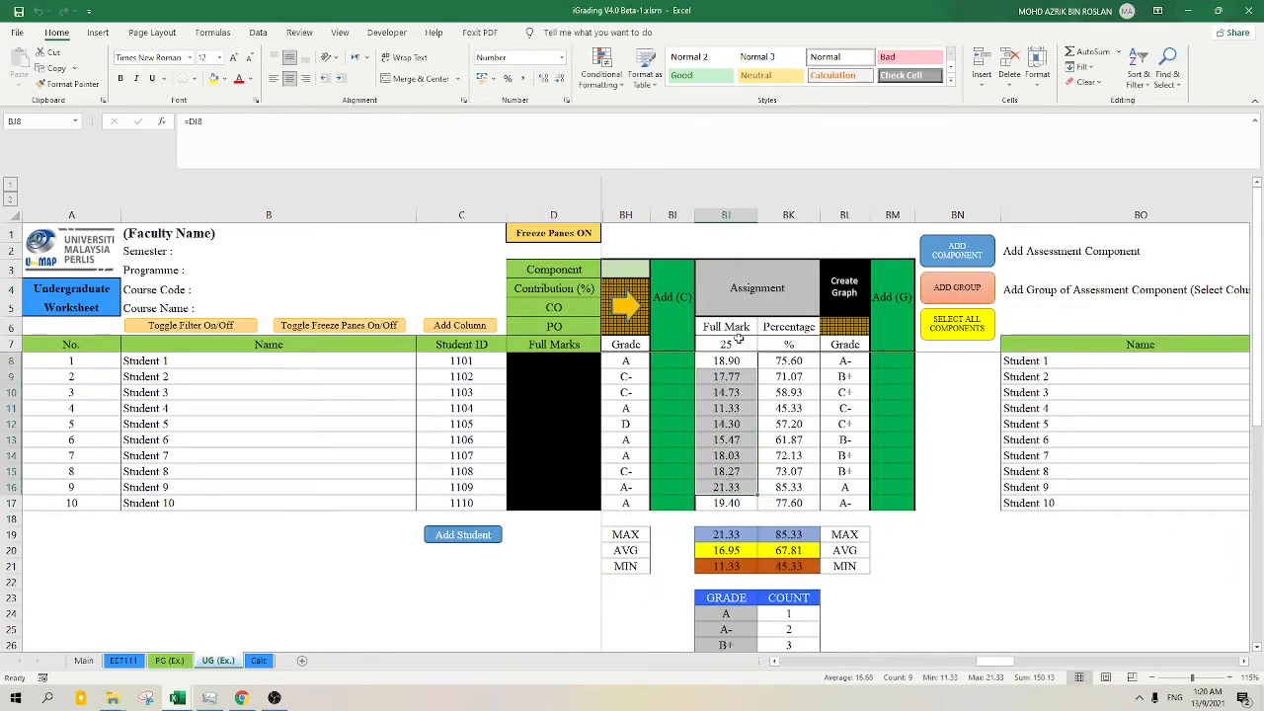
click(740, 343)
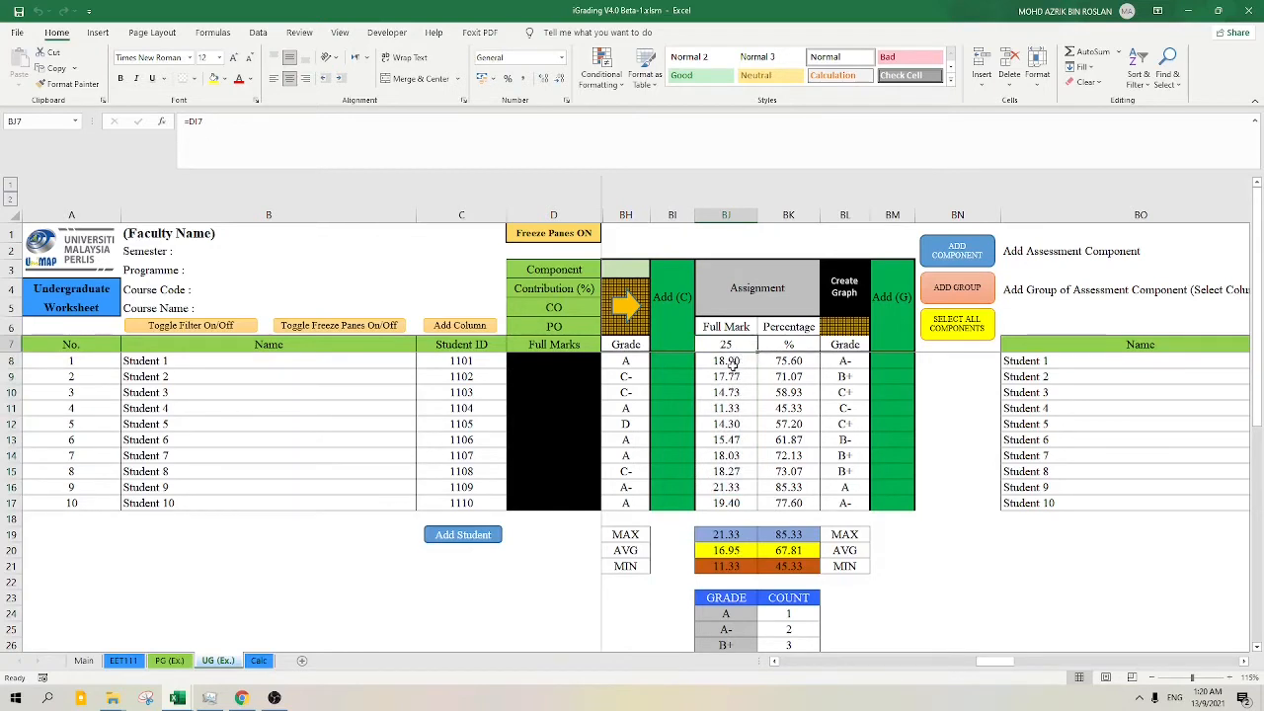
click(731, 364)
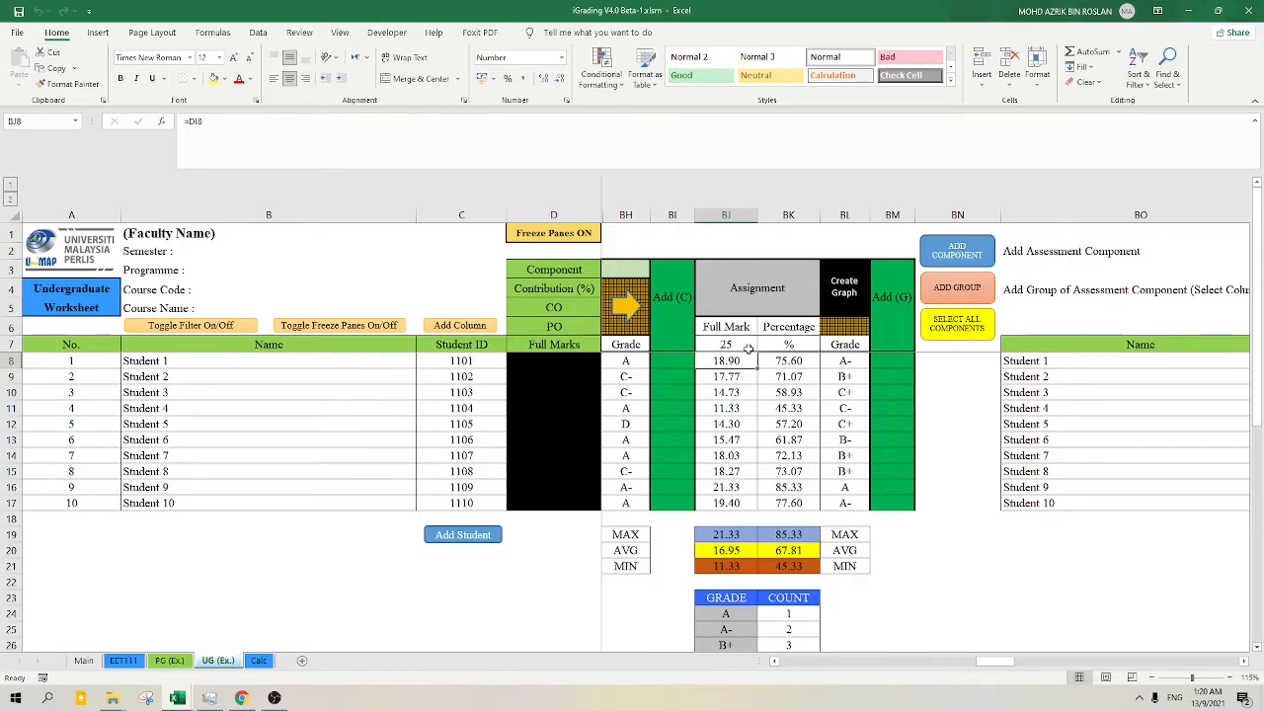
click(748, 344)
drag(800, 363, 788, 486)
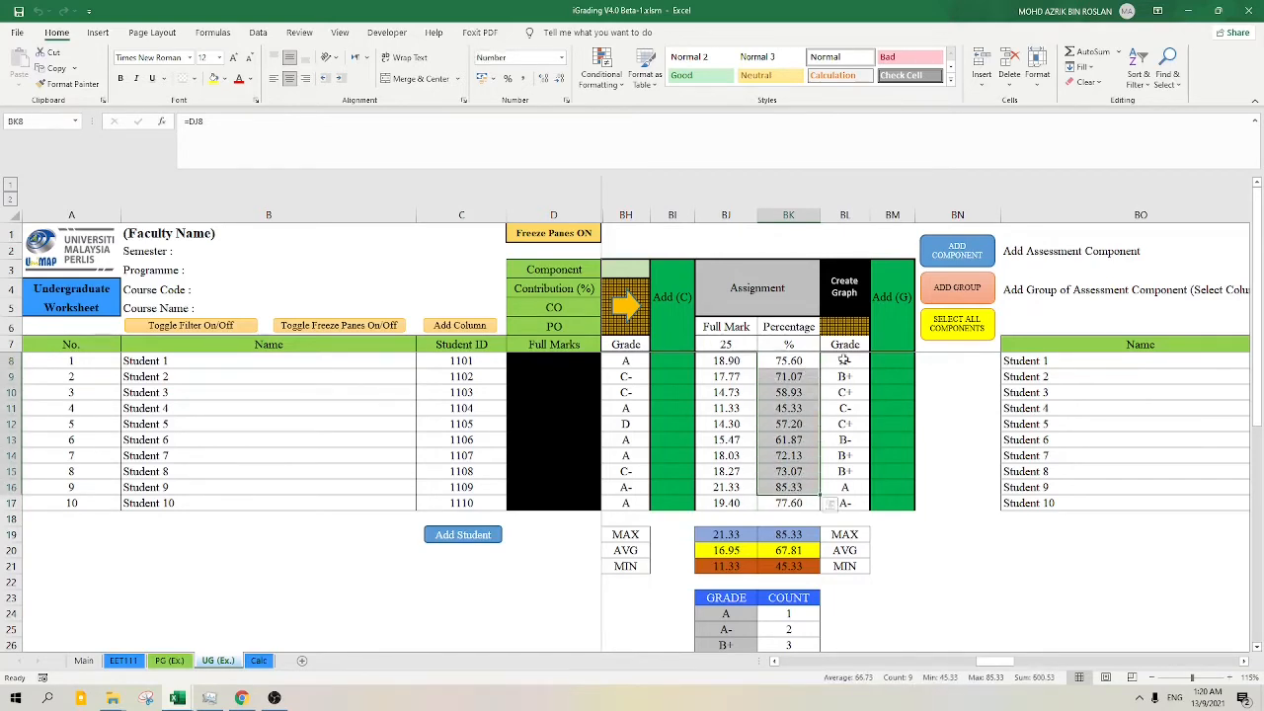
drag(844, 361, 844, 506)
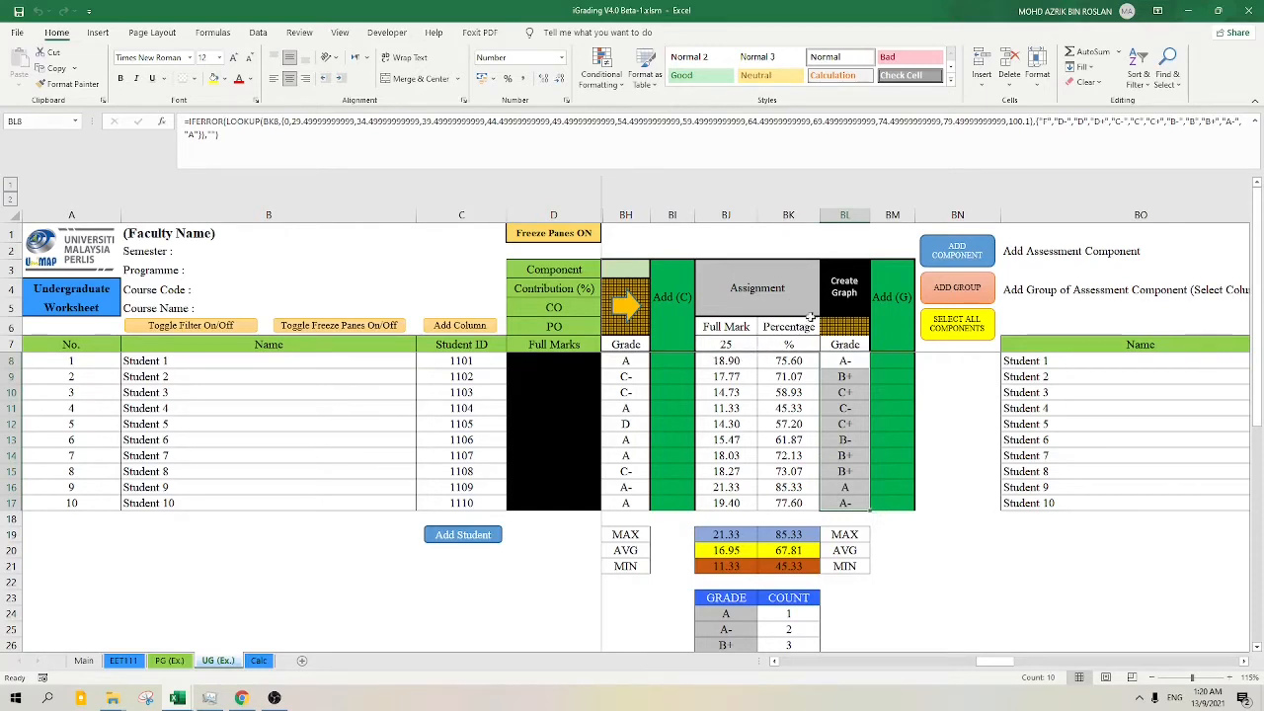
click(751, 288)
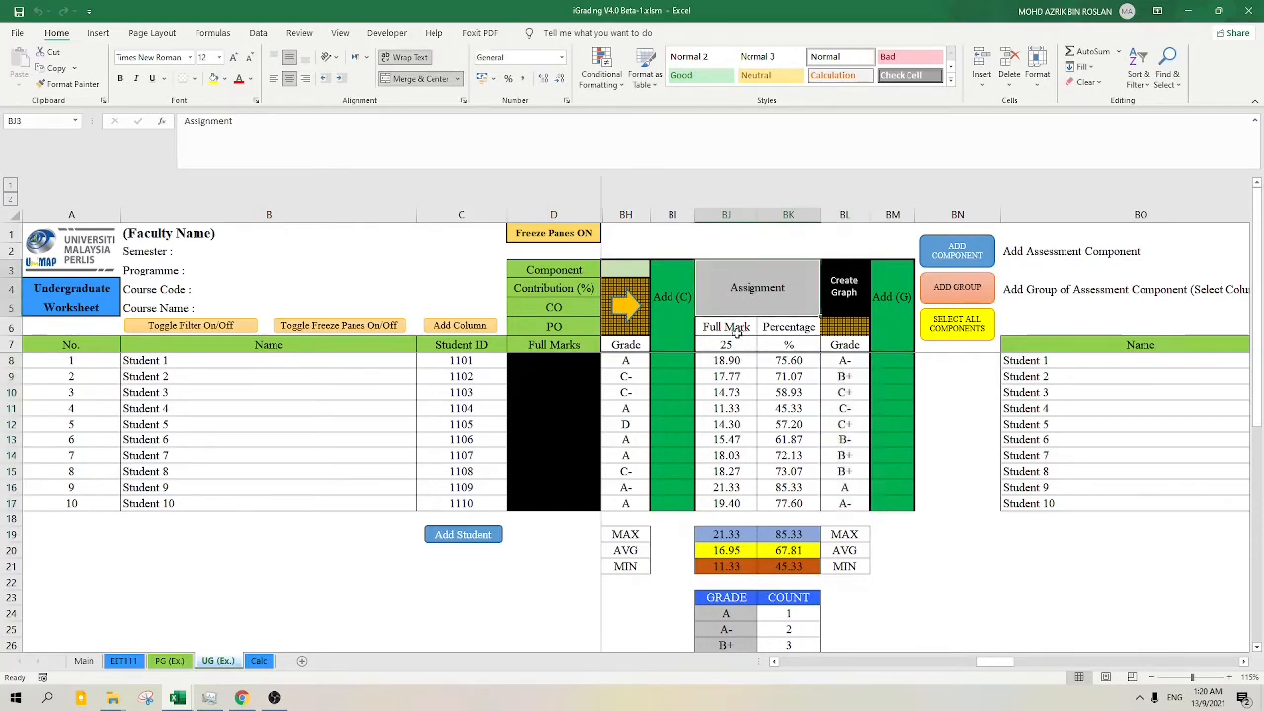
- Create the Assignment group's grade graph, move it clear of the group headings, and delete it
click(837, 301)
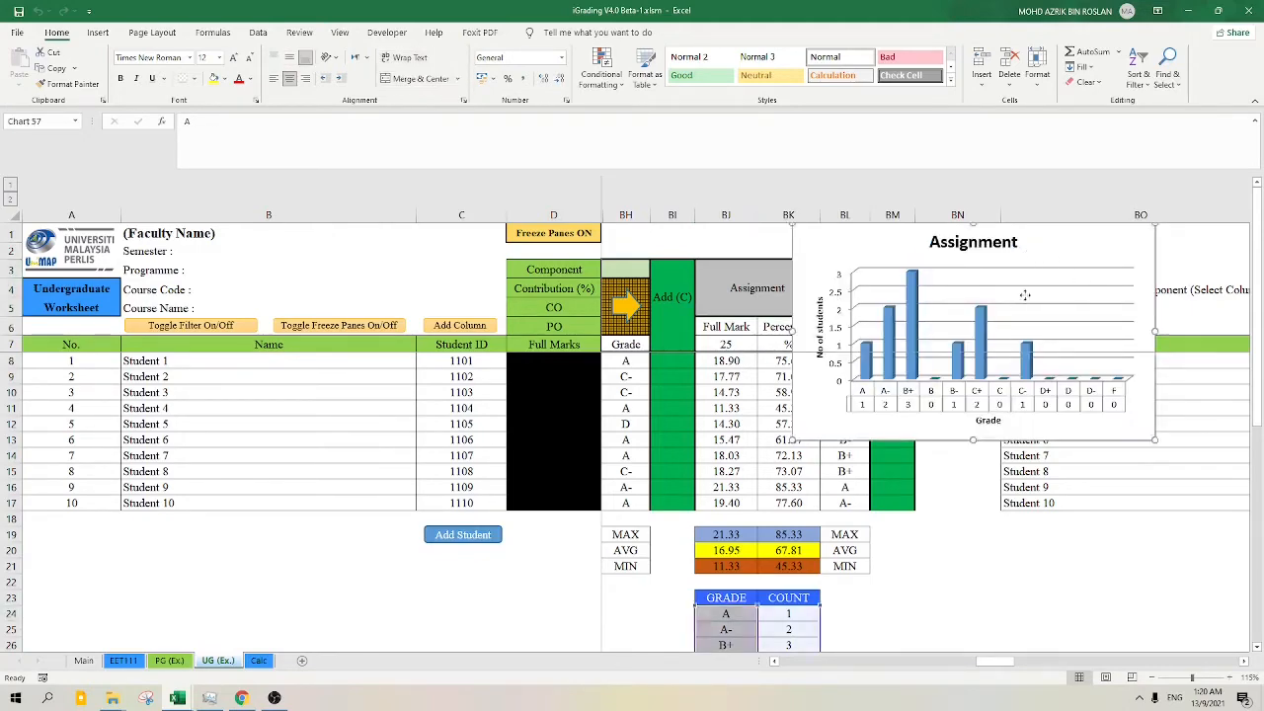
drag(1024, 245, 1027, 409)
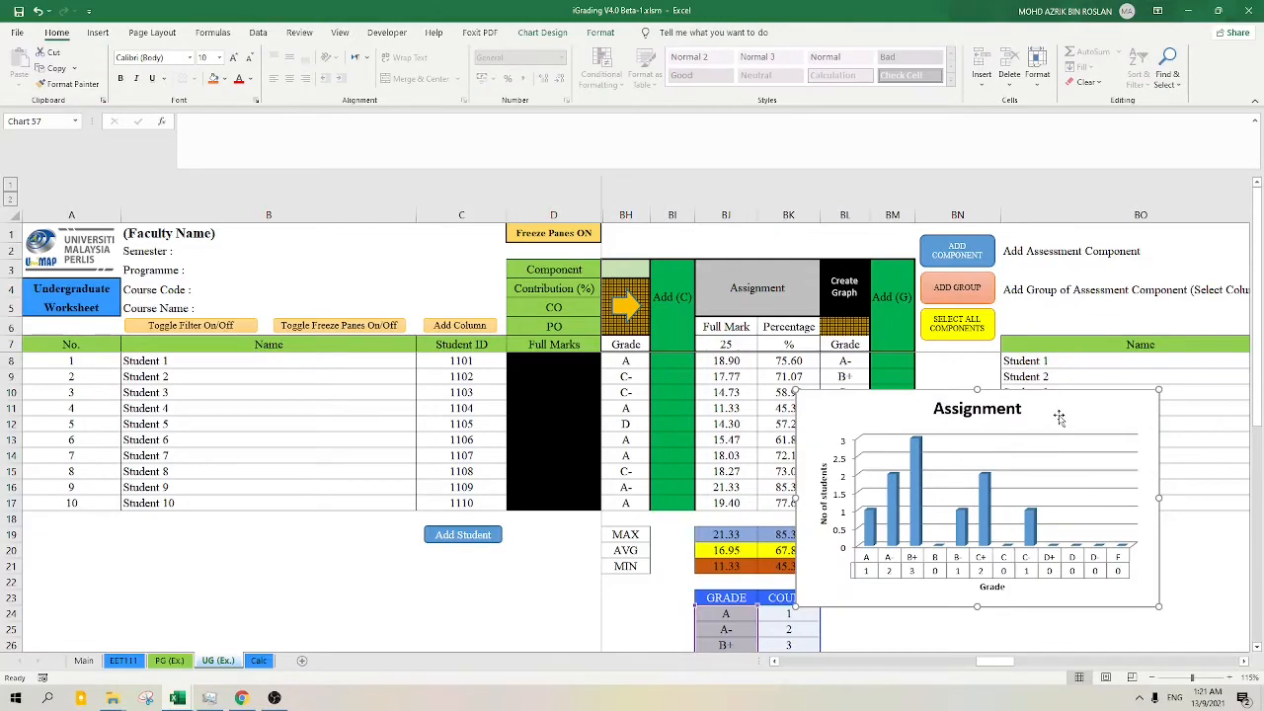
key(Delete)
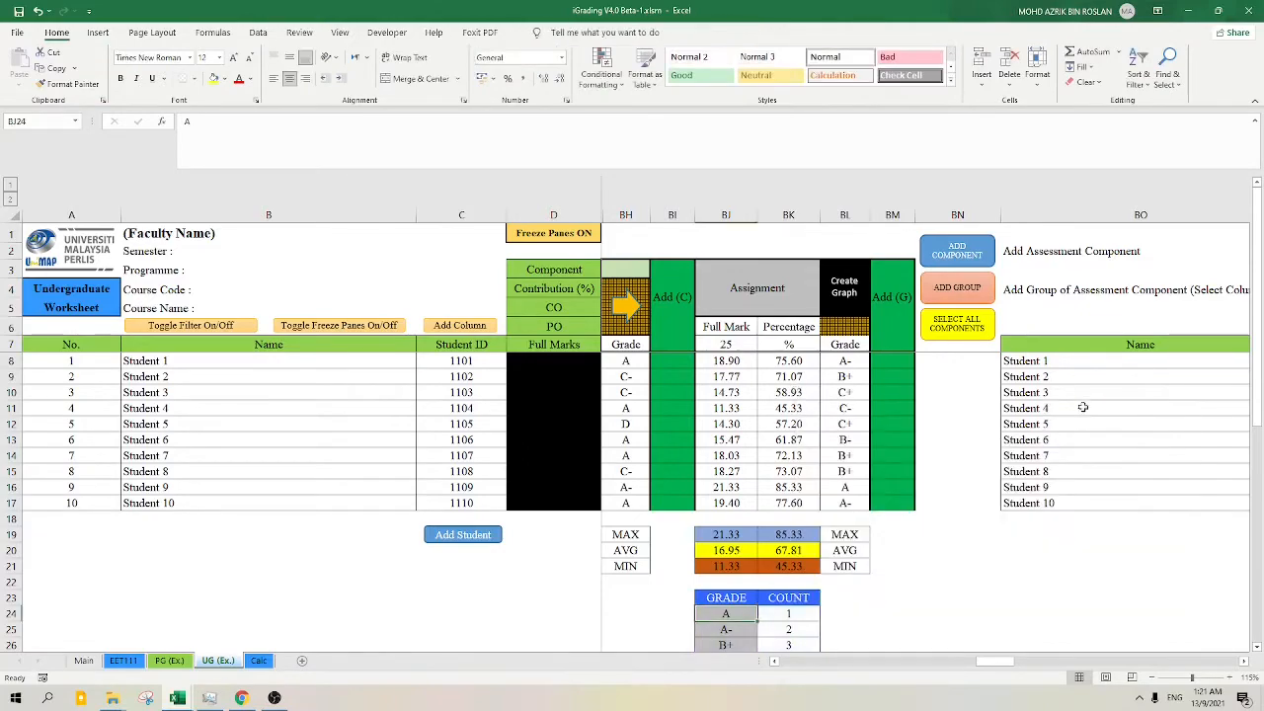
- Add an assessment group named MTE from the MTE Q1 and MTE Q2 columns (U to AD)
drag(1003, 662, 836, 666)
click(786, 267)
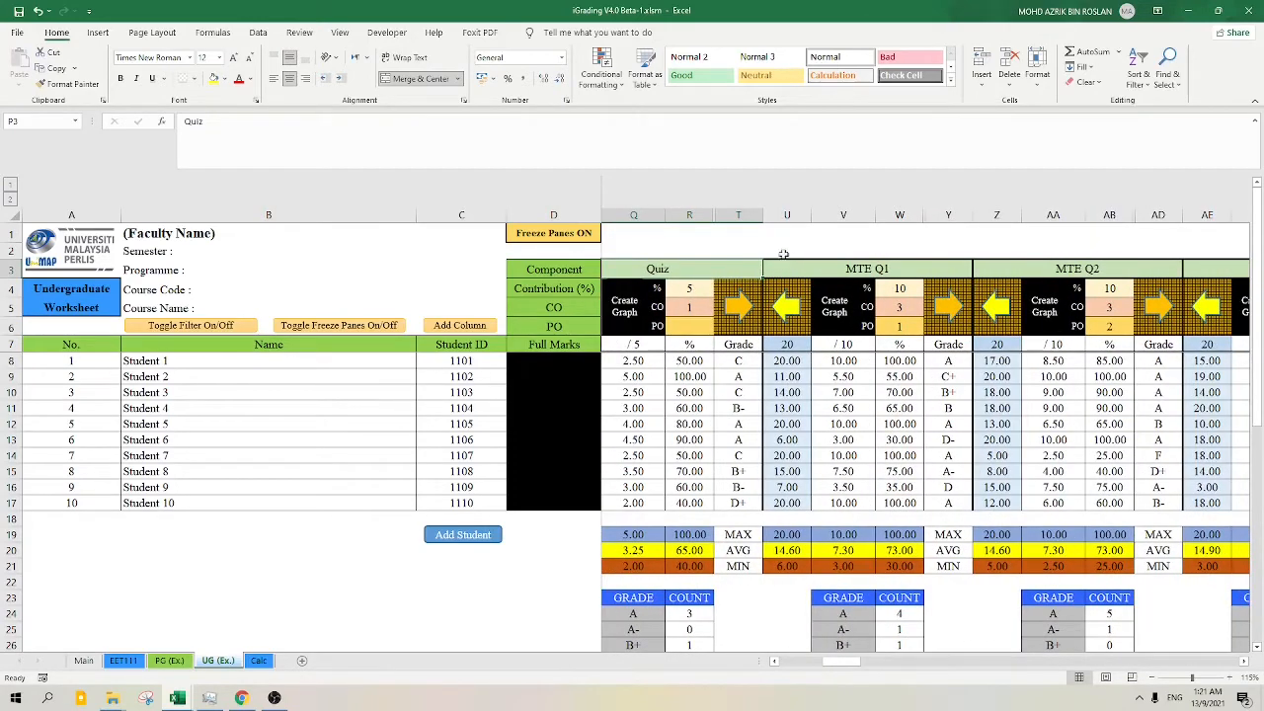
drag(786, 215, 1071, 597)
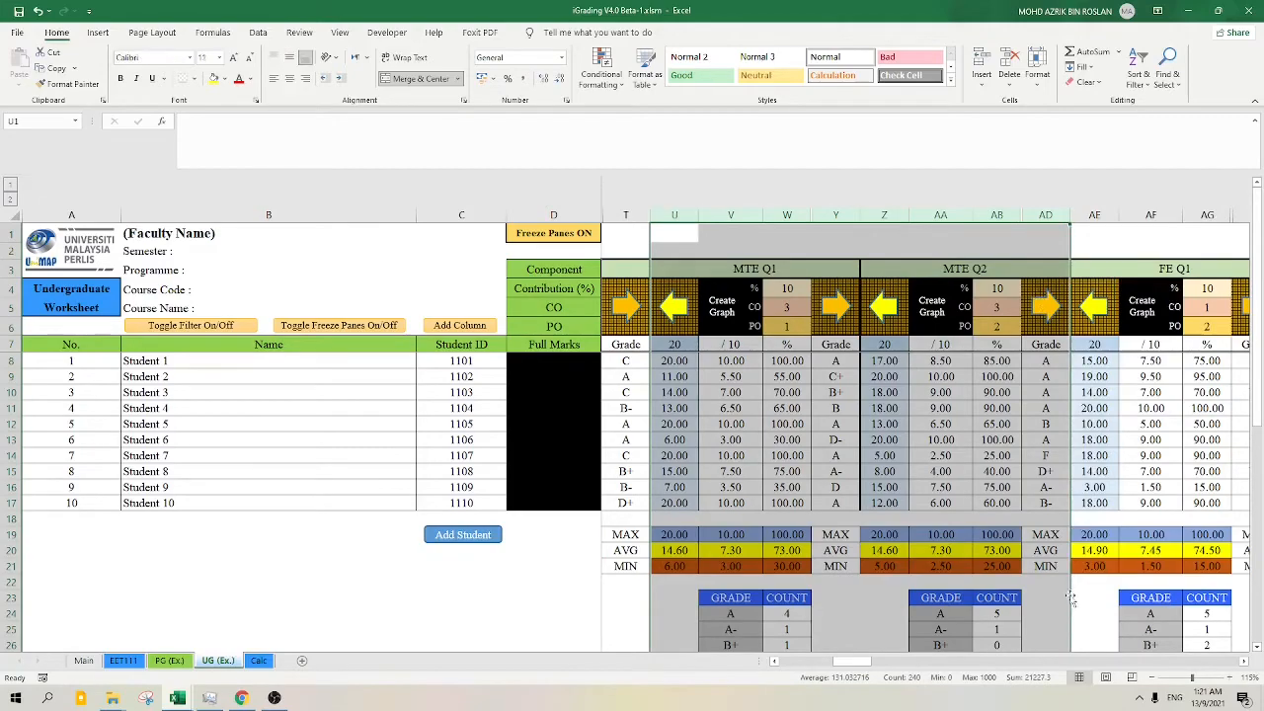
drag(855, 663, 1002, 658)
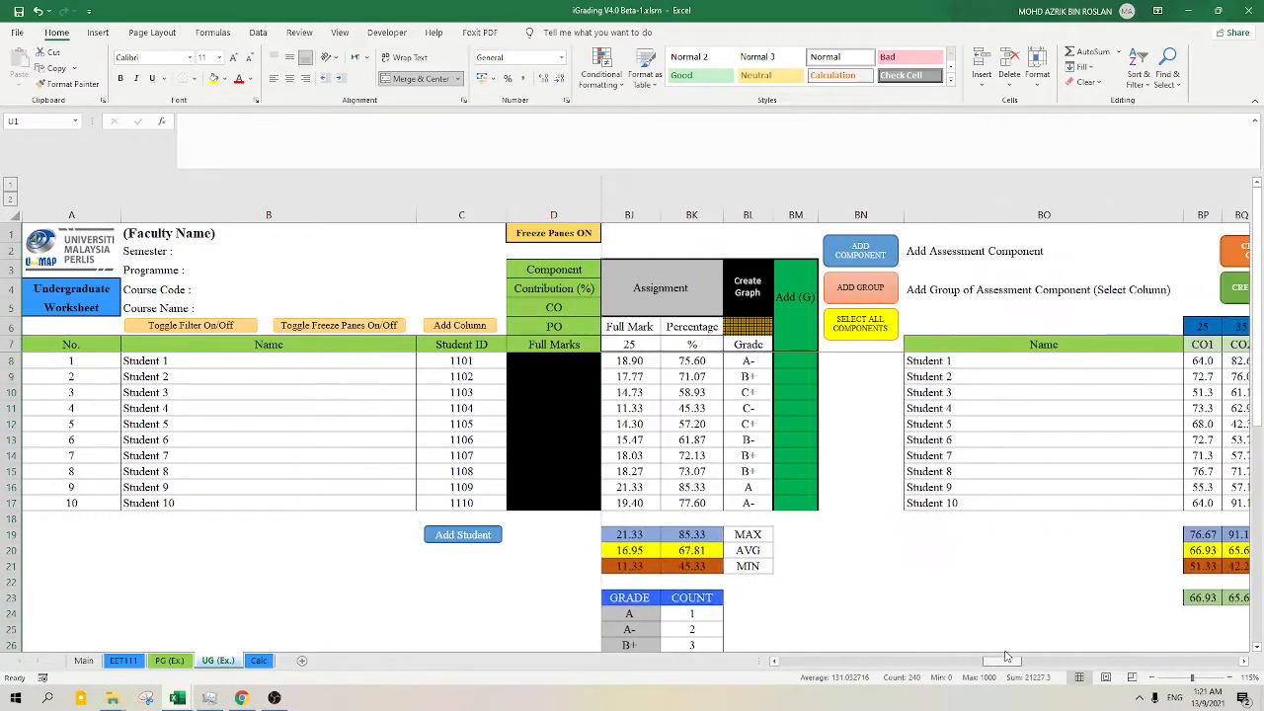
click(846, 287)
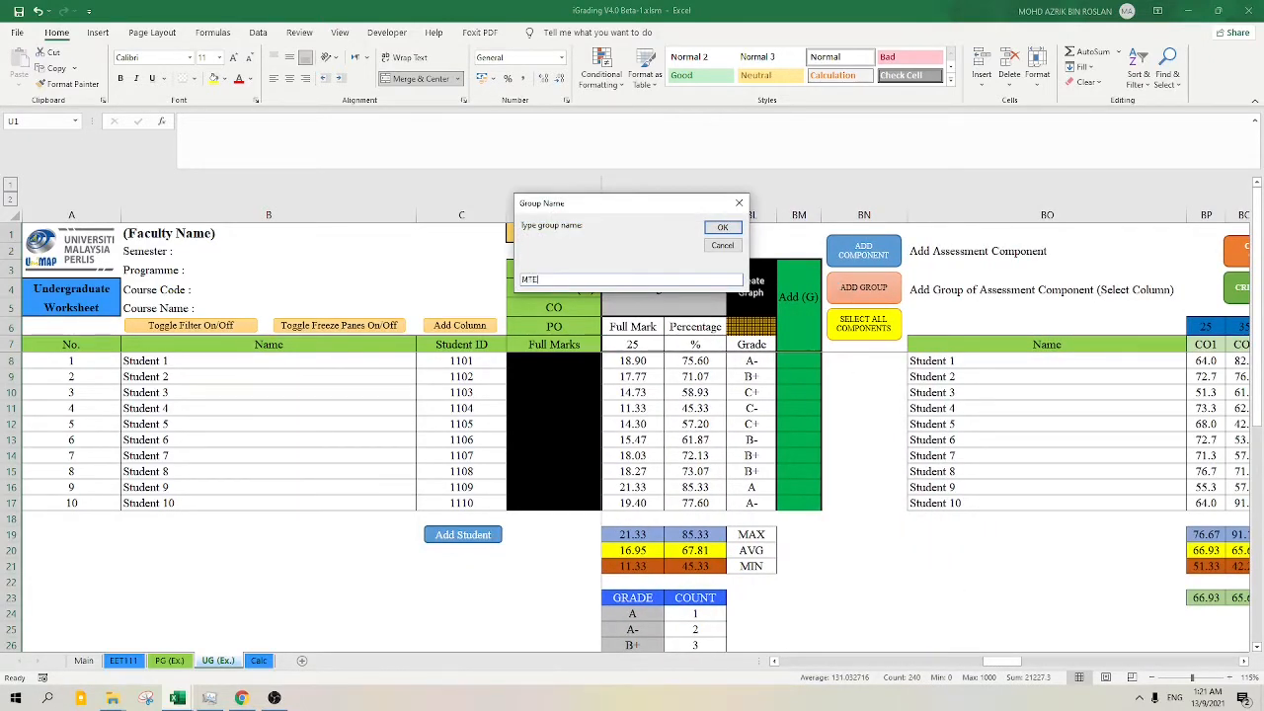
key(Return)
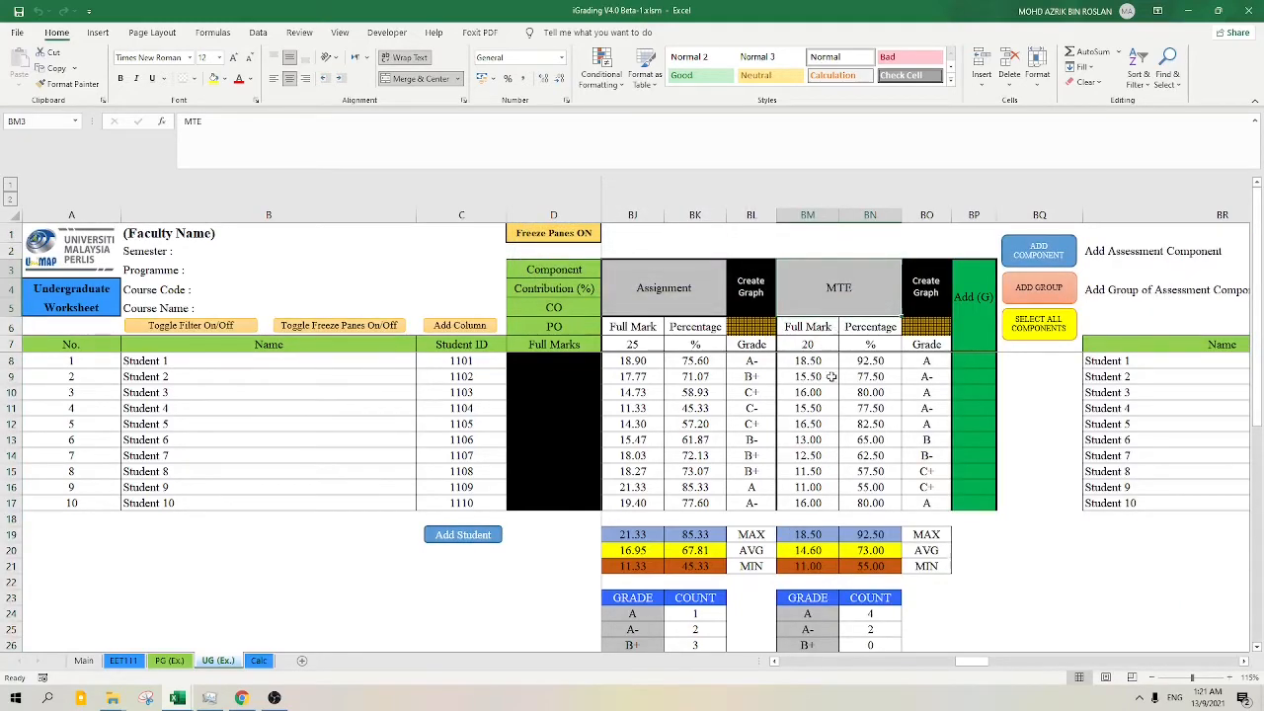
- Add an assessment group named FE from all the FE question columns, FE Q1 through FE Q5 (AE to BH)
drag(982, 662, 856, 688)
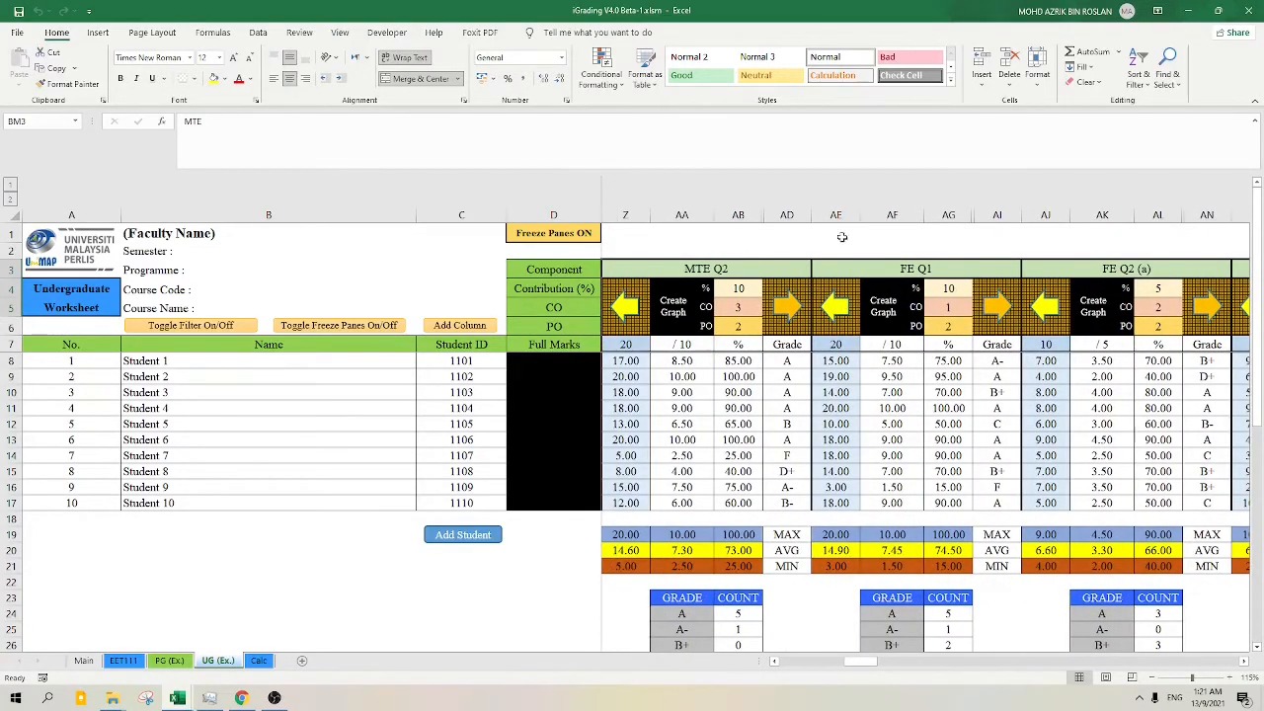
drag(835, 214, 1103, 296)
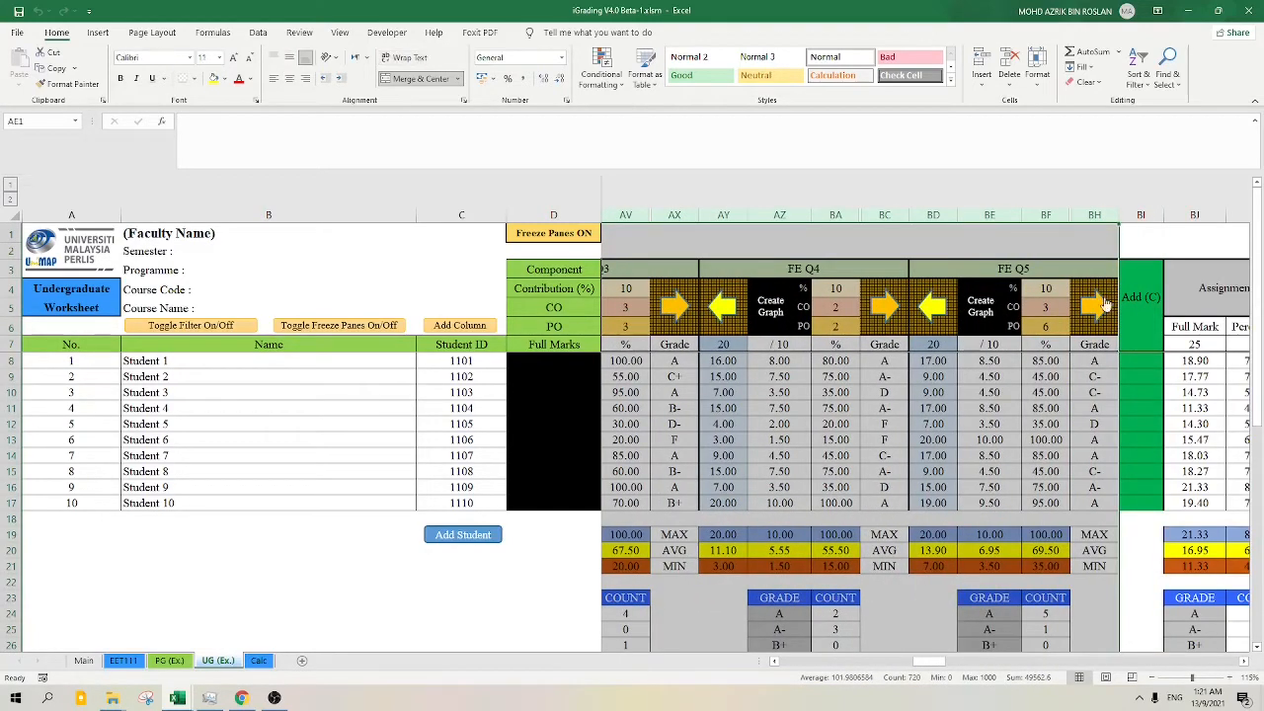
drag(915, 663, 972, 661)
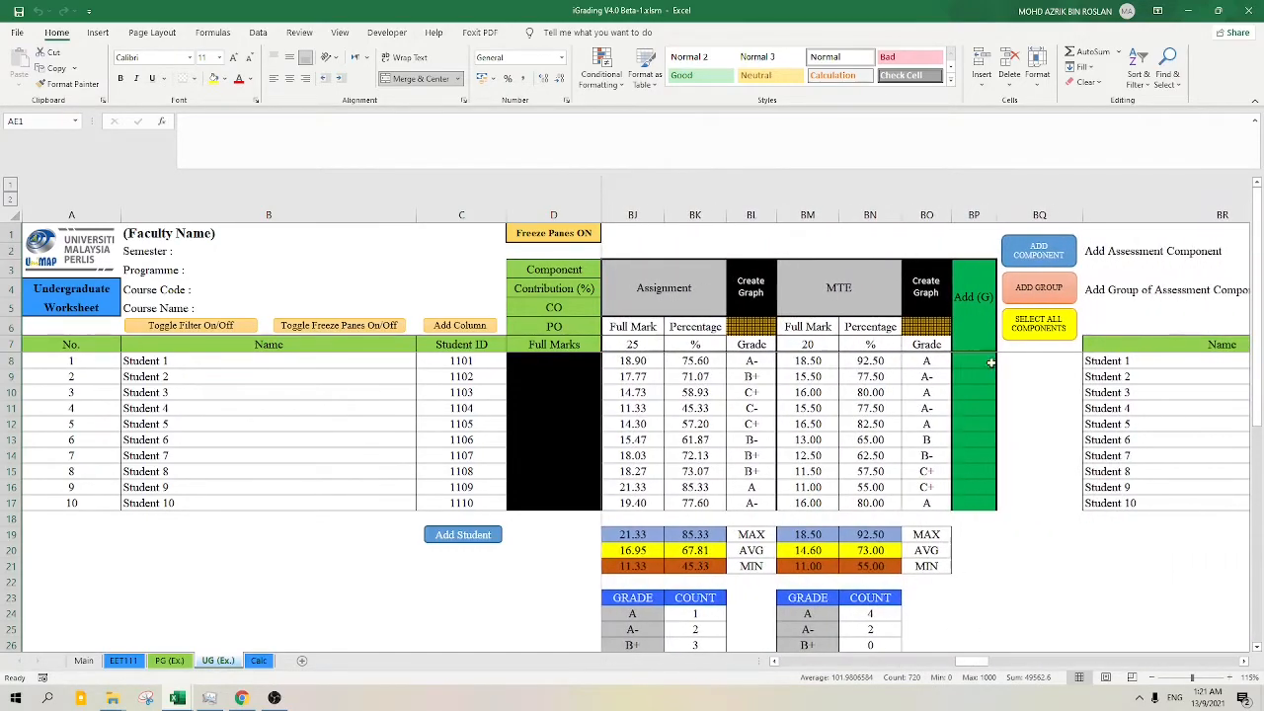
click(1039, 289)
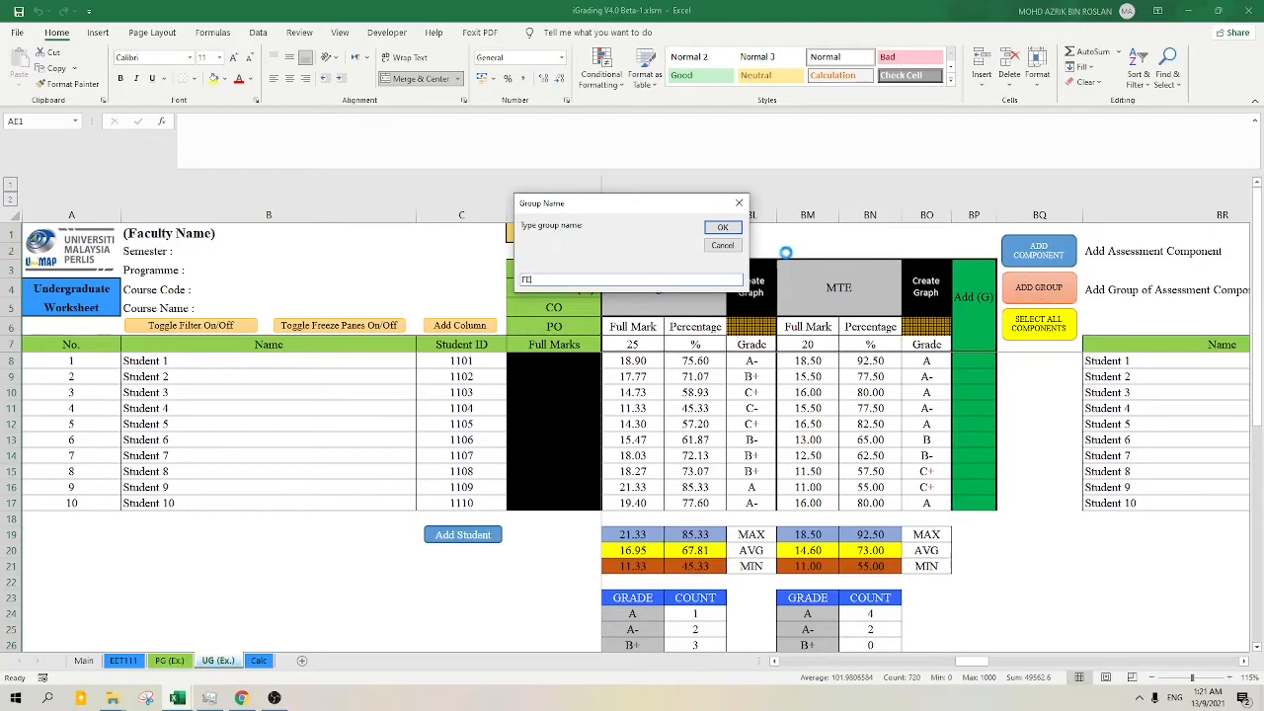
click(722, 227)
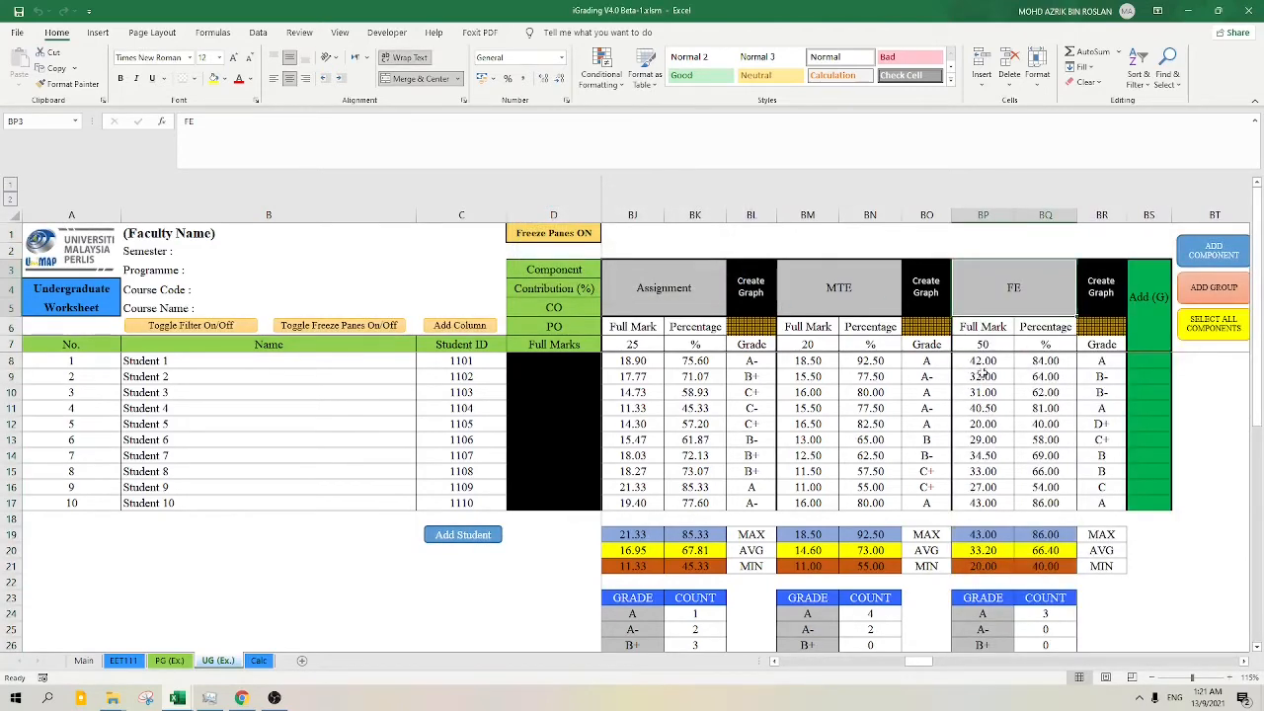
- Examine the FE group's full mark, student marks and percentages
click(992, 343)
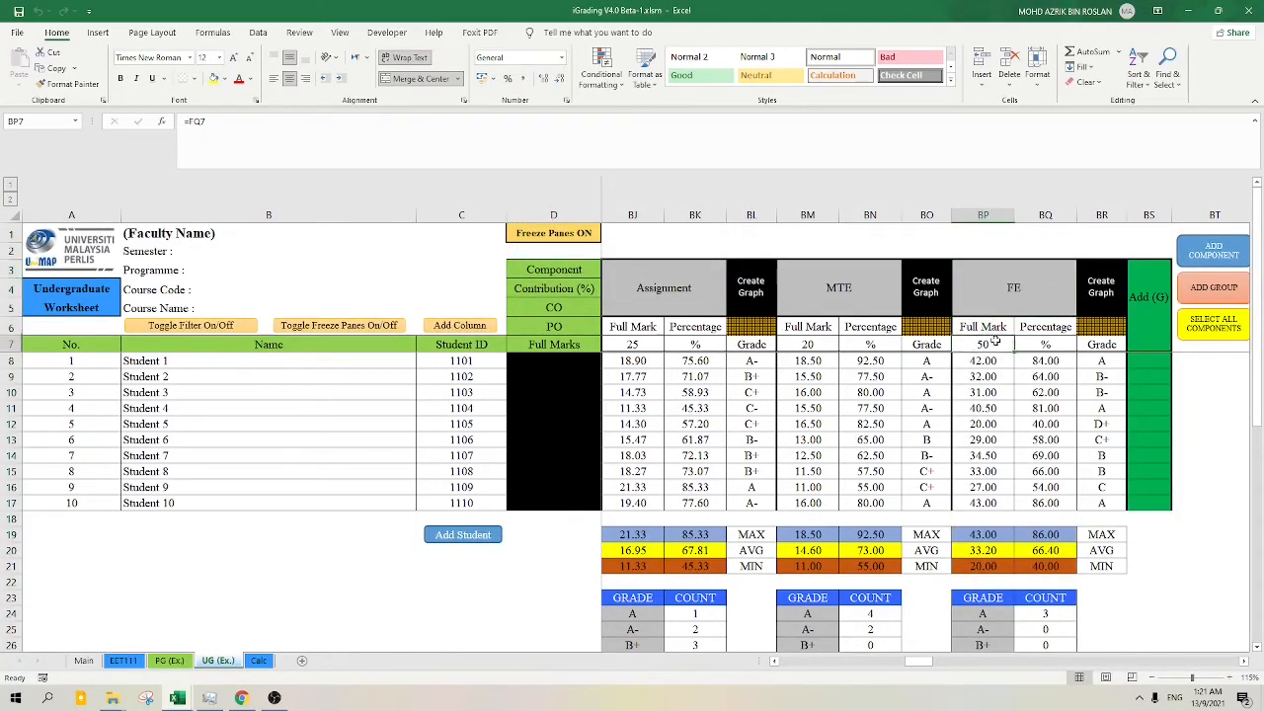
drag(981, 360, 983, 503)
drag(1045, 362, 1045, 504)
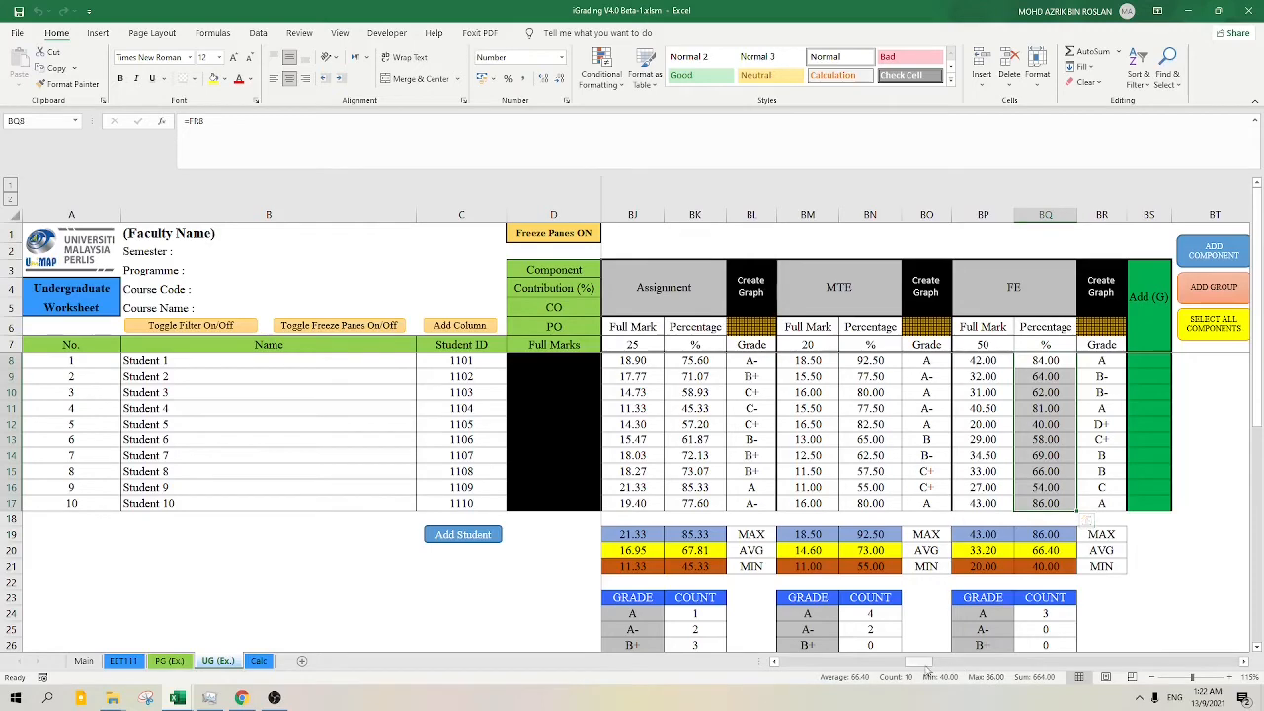
- Select all assessment components and add a group named Overall from them
drag(919, 664, 935, 663)
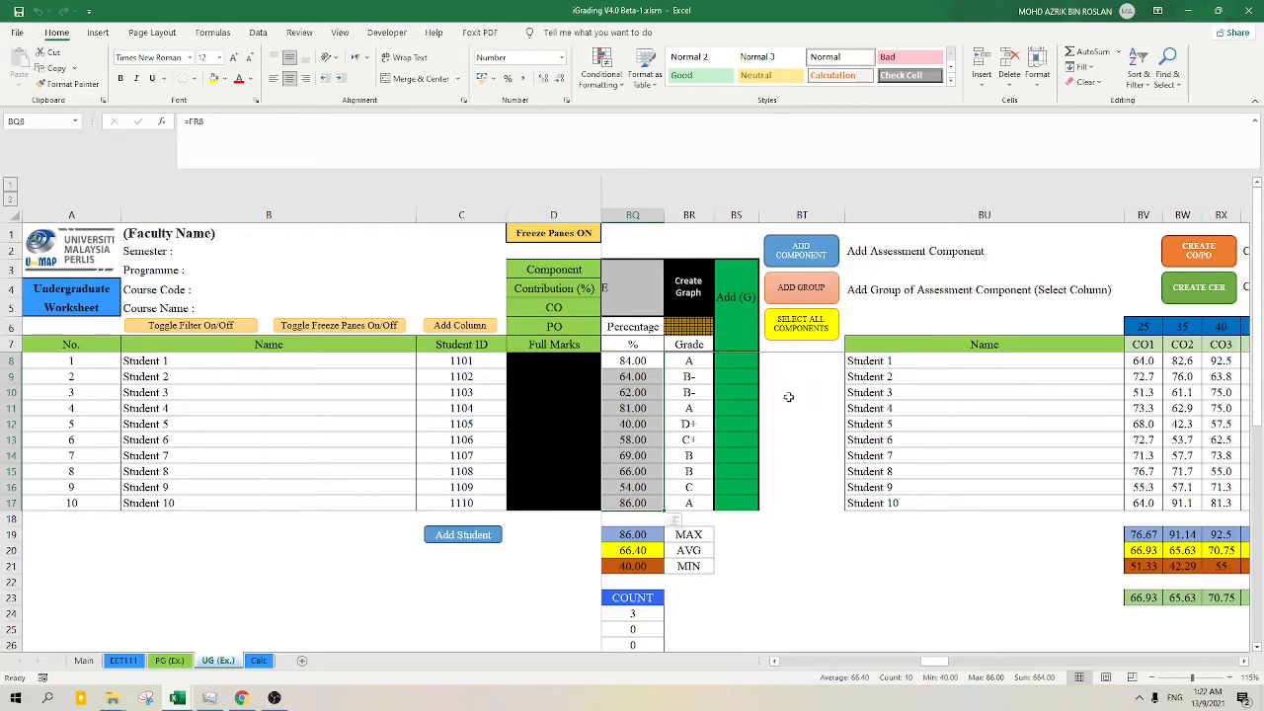
click(815, 337)
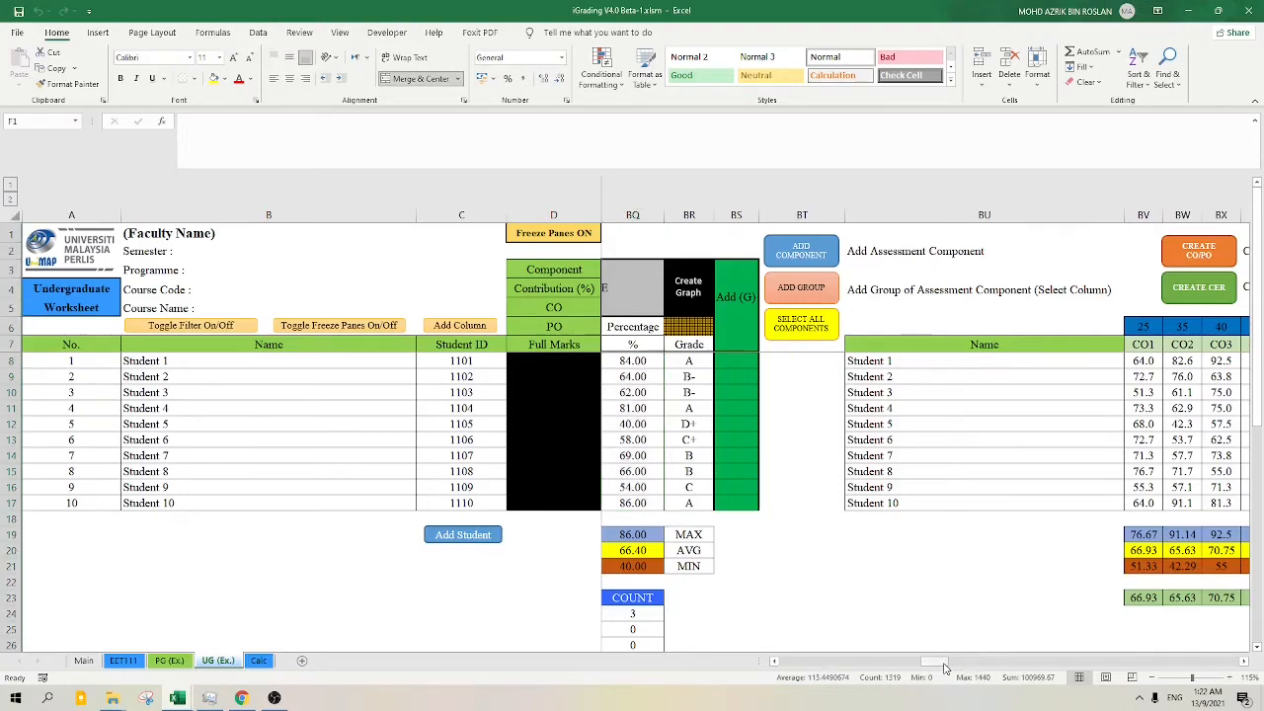
drag(945, 668, 943, 709)
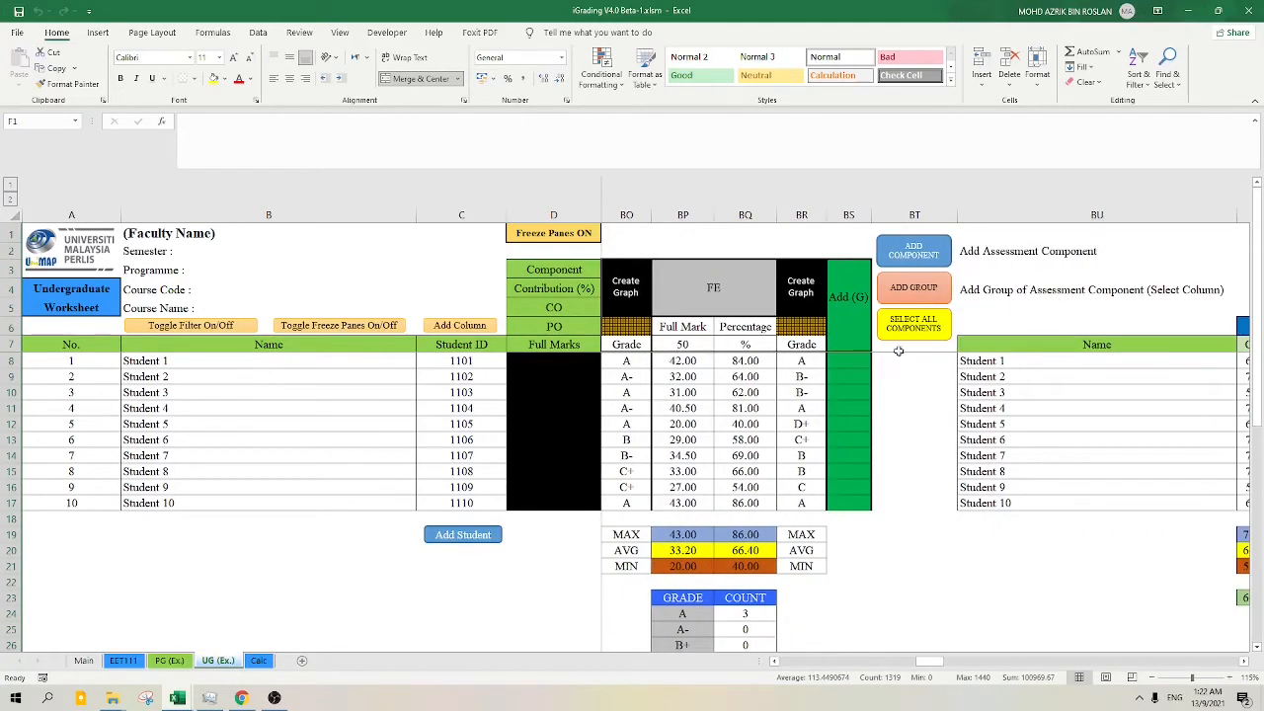
click(927, 289)
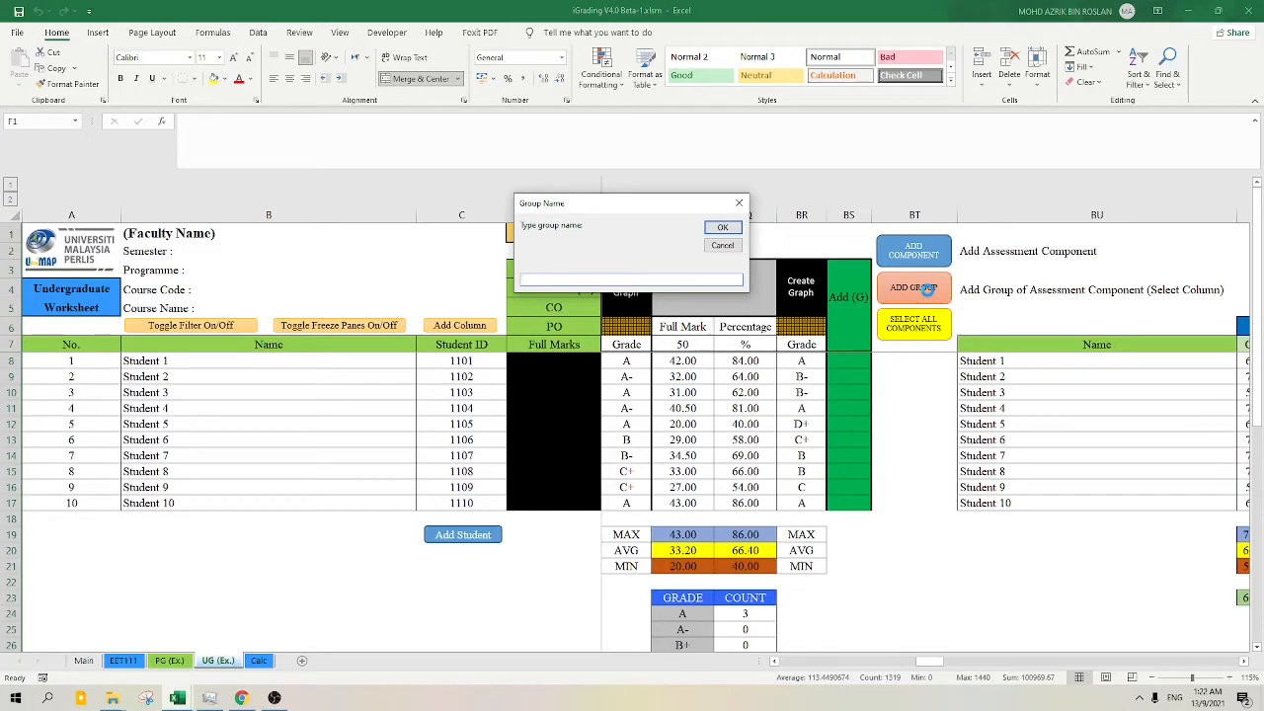
key(Return)
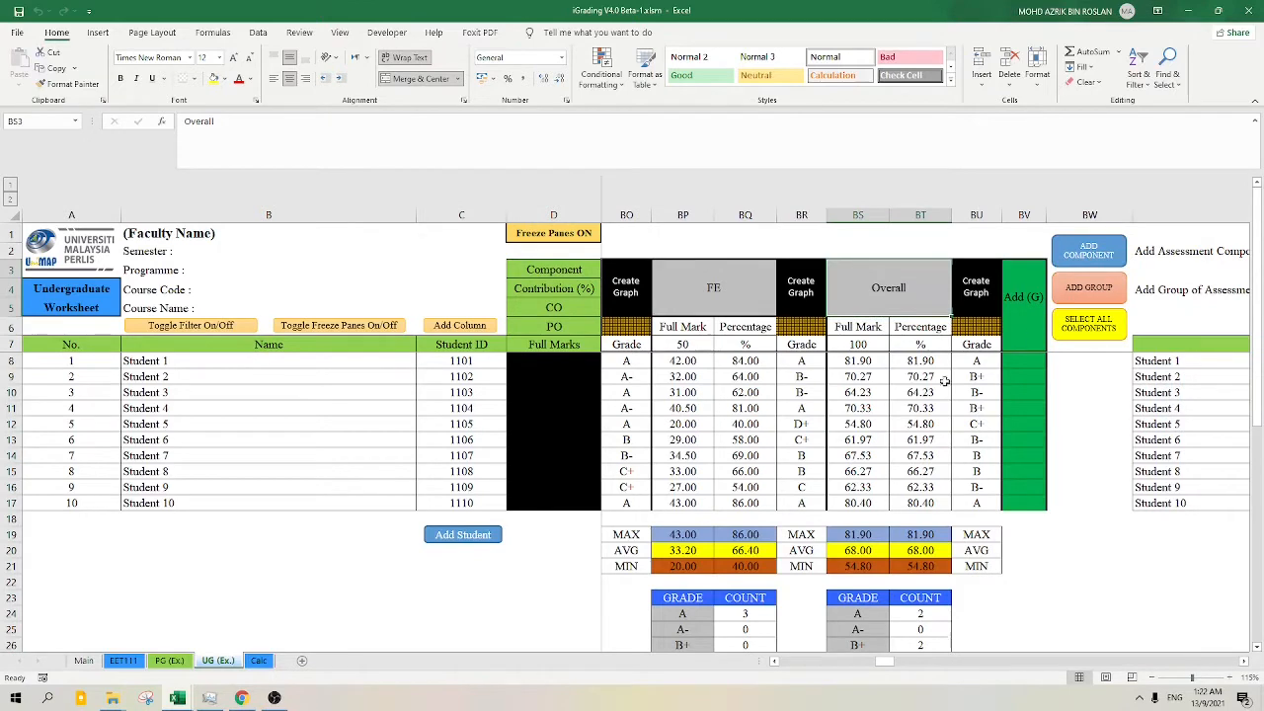
- Check the Overall group's full mark and the students' total marks
drag(859, 361, 864, 504)
ctrl+click(869, 343)
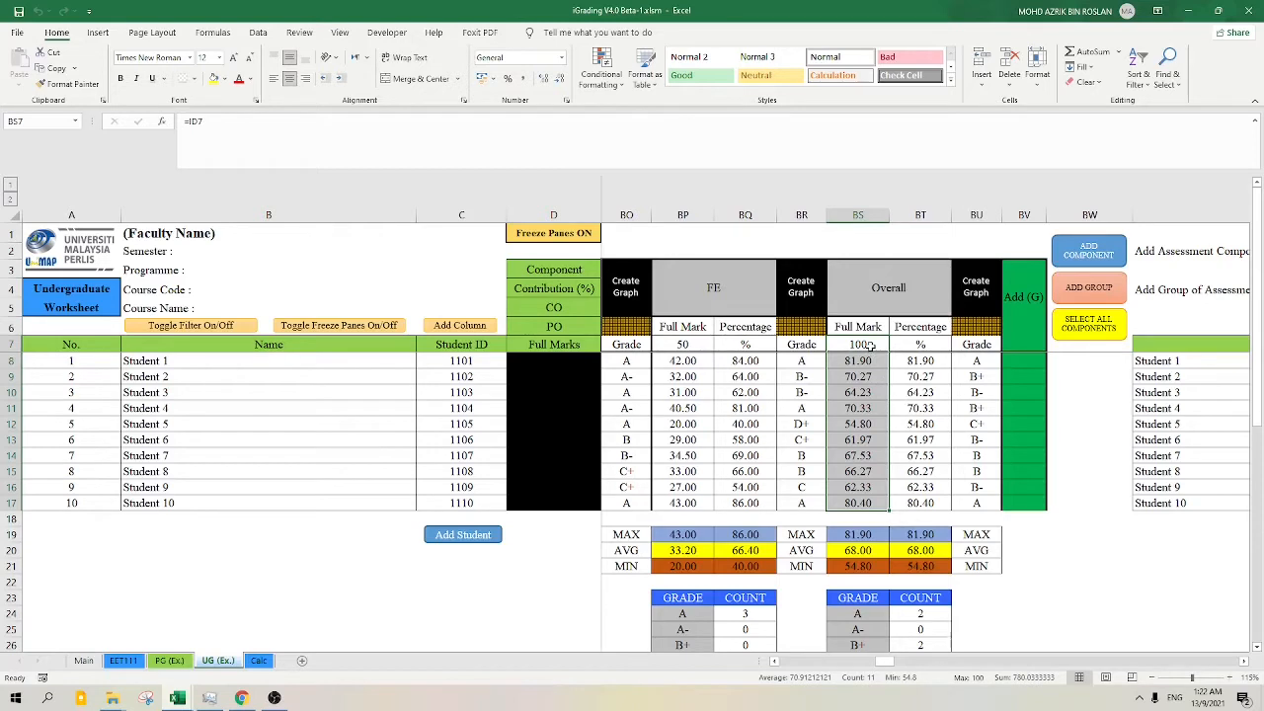
click(1024, 518)
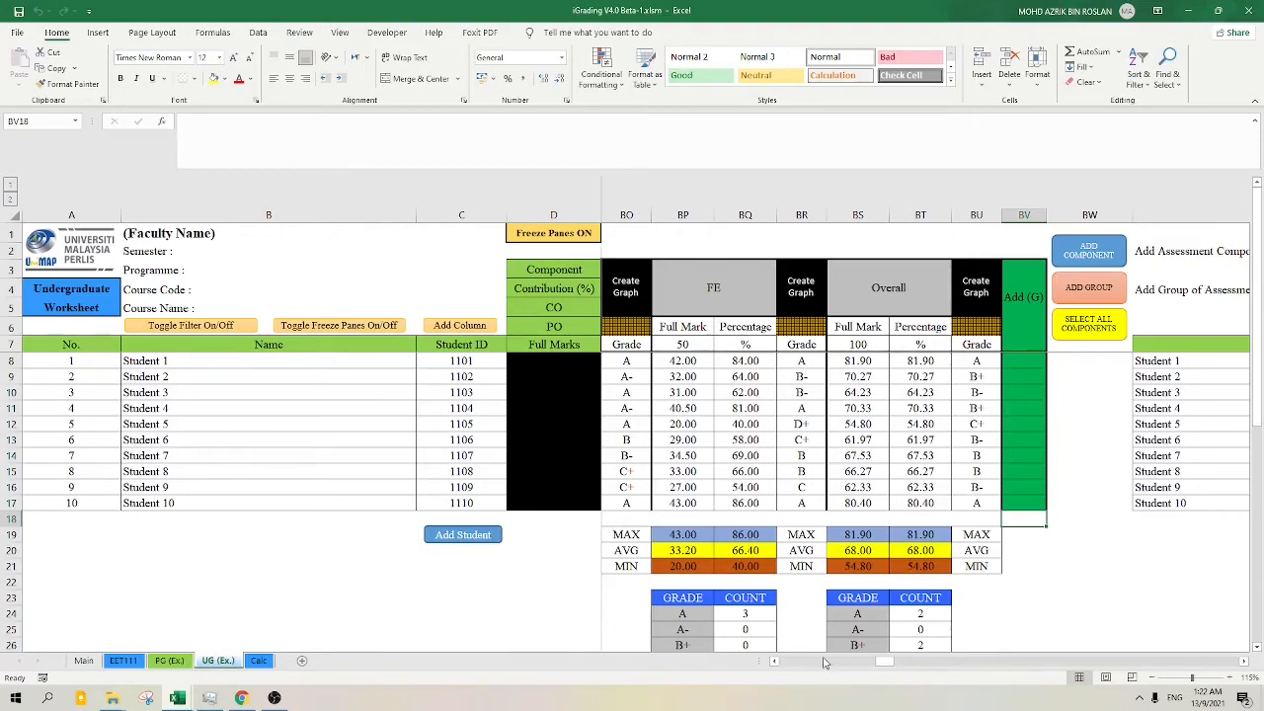
- Shift the MTE Q2 component one place to the right so that it follows FE Q1
click(776, 668)
drag(776, 667, 776, 668)
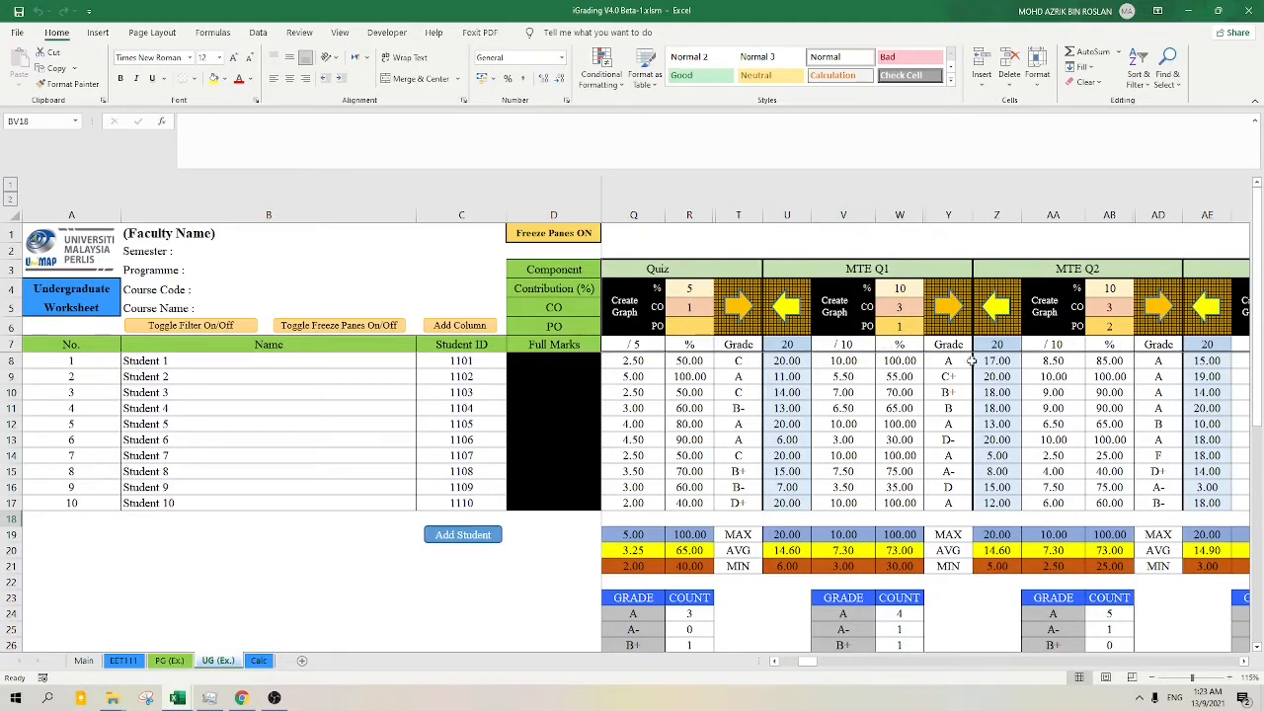
click(1034, 269)
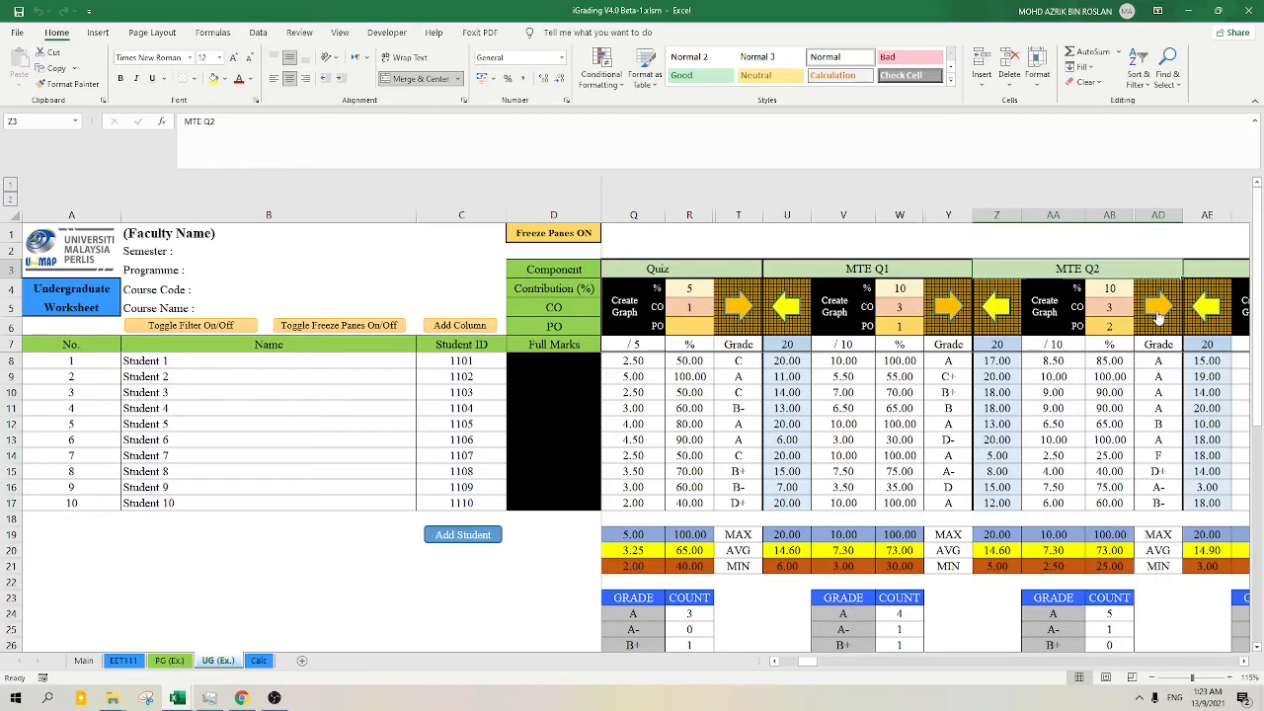
click(927, 269)
click(1054, 273)
scroll(1176, 590, right, 3)
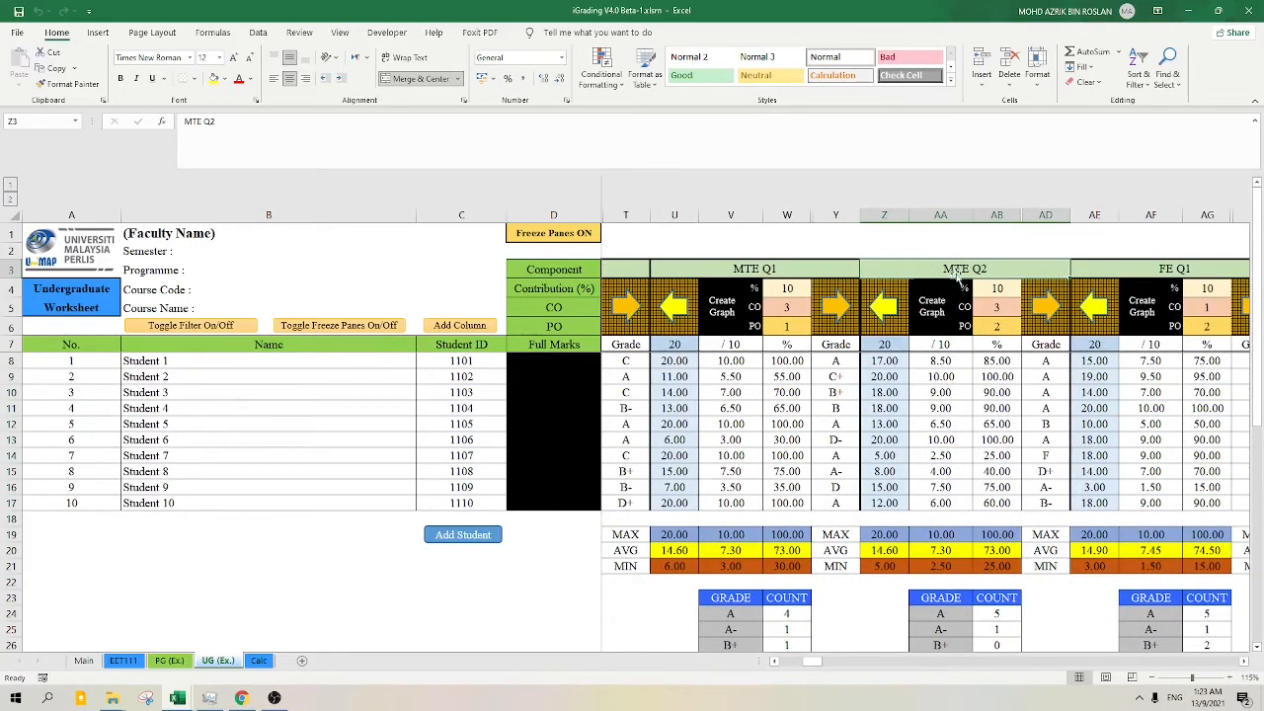
click(832, 272)
click(914, 273)
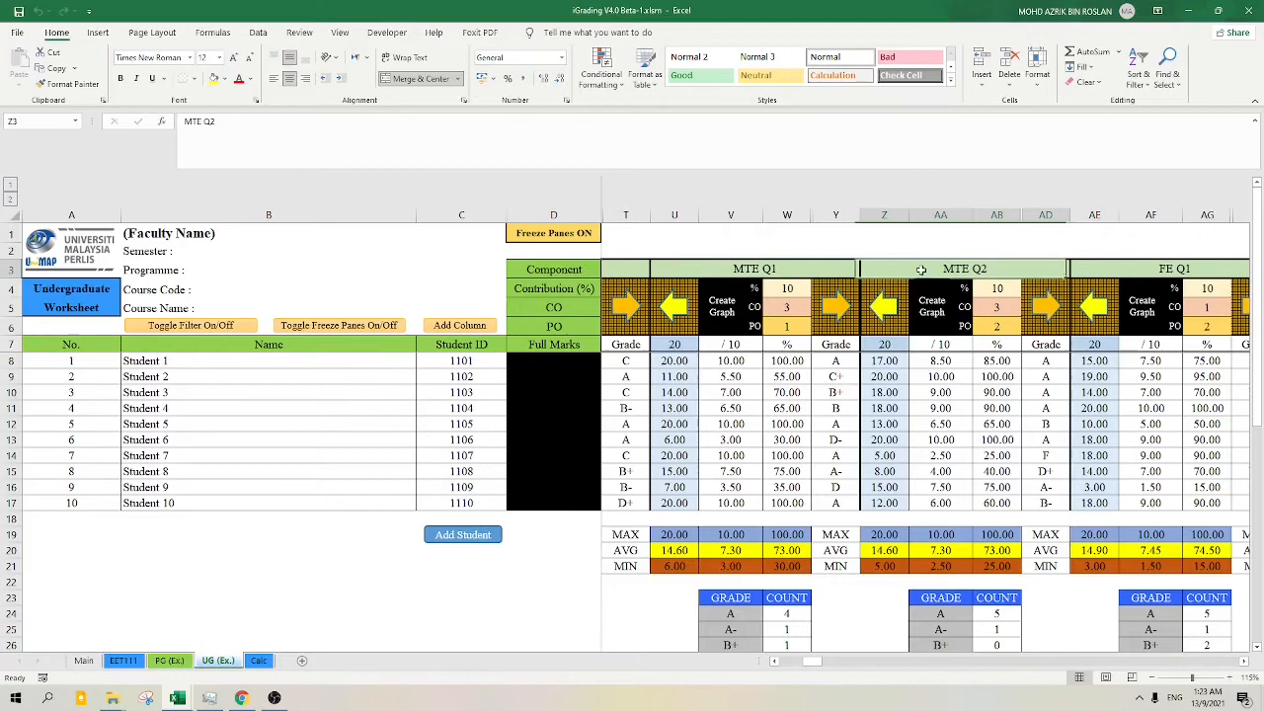
click(1049, 312)
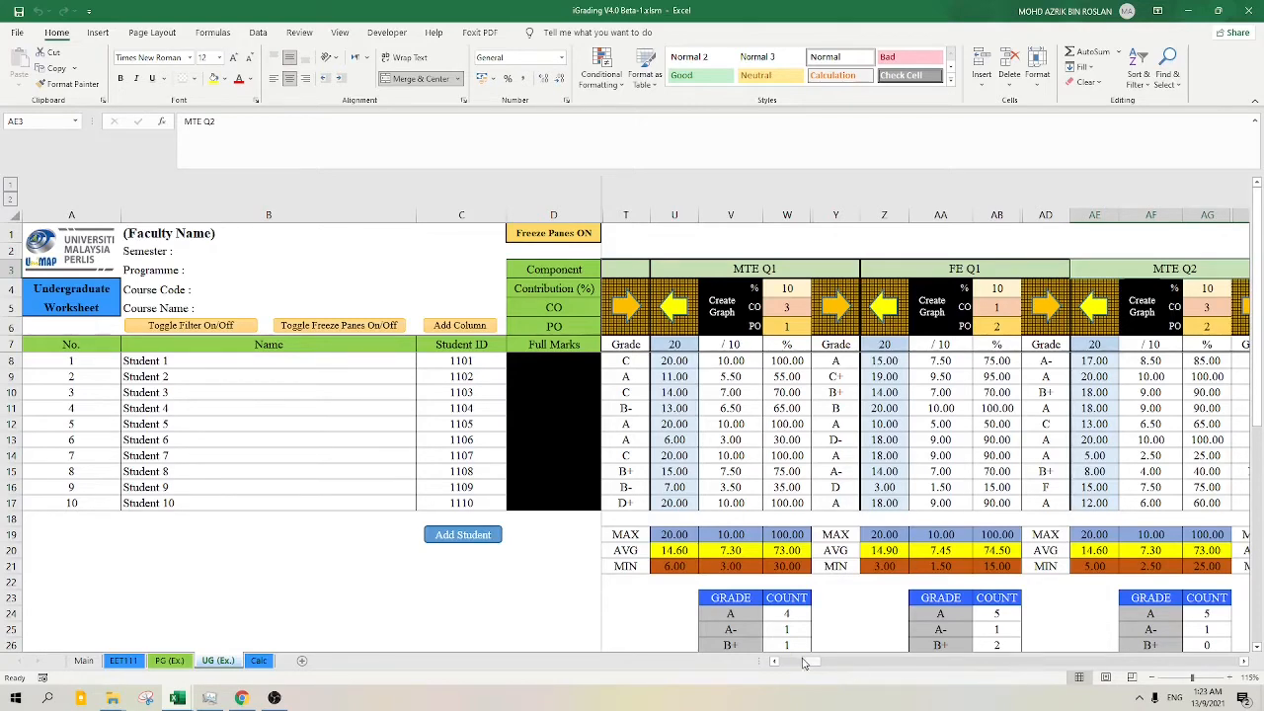
- Shift the Quiz component one place to the left, between Assignment 1 and Assignment 2
mouse_move(812, 664)
mouse_down()
mouse_move(792, 671)
mouse_move(791, 659)
mouse_up()
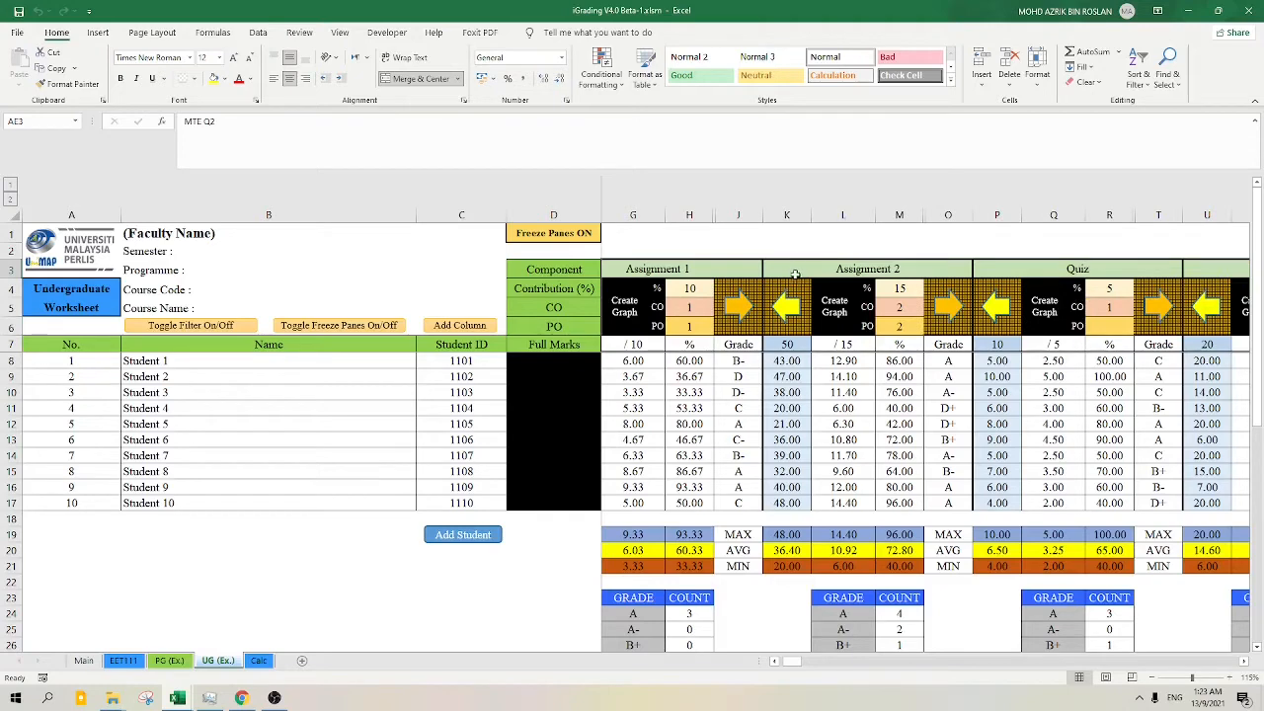
click(1067, 268)
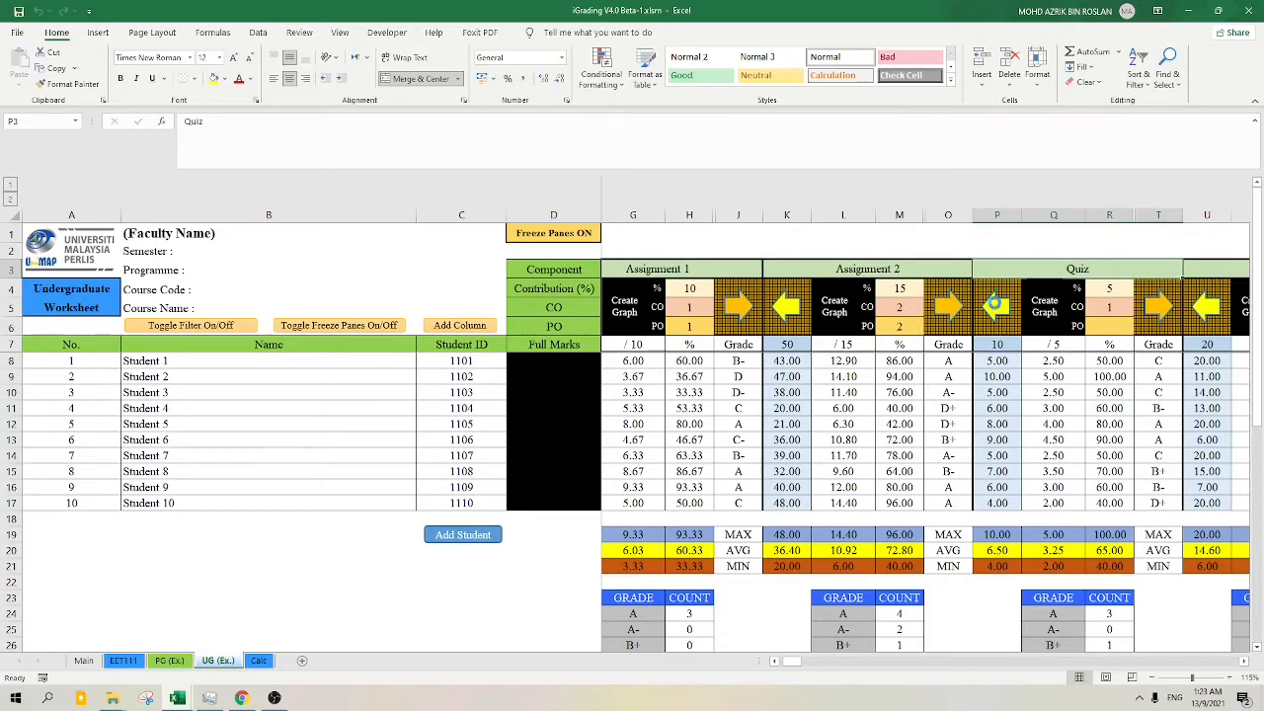
click(995, 308)
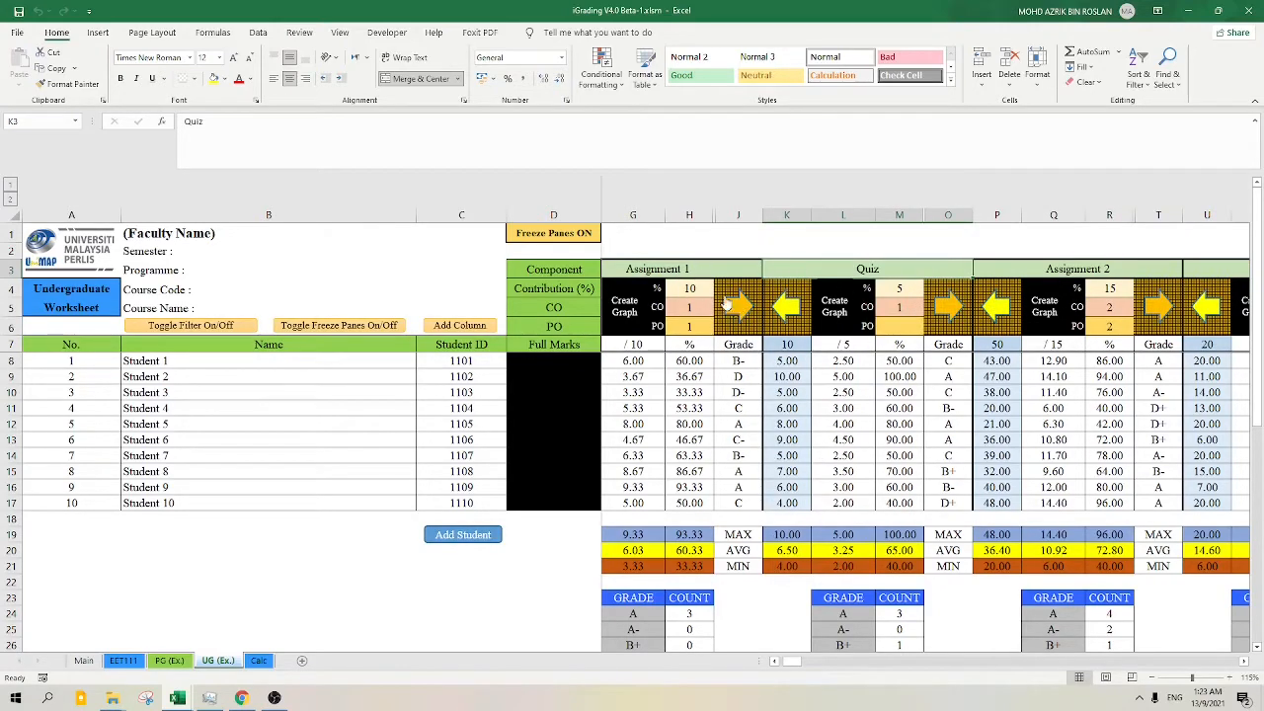
- Try to add a group named Assign from the non-adjacent Assignment 1 (F to J) and Assignment 2 (P to T) columns
click(698, 269)
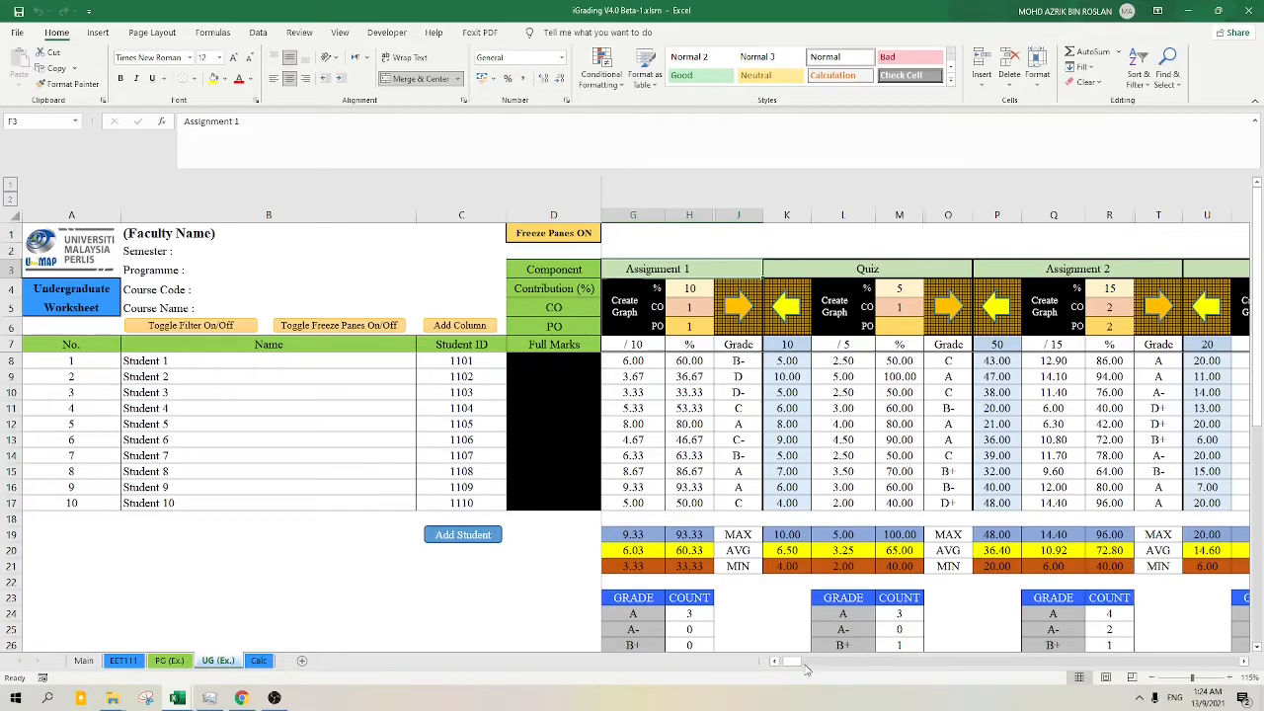
drag(799, 666, 804, 667)
click(965, 269)
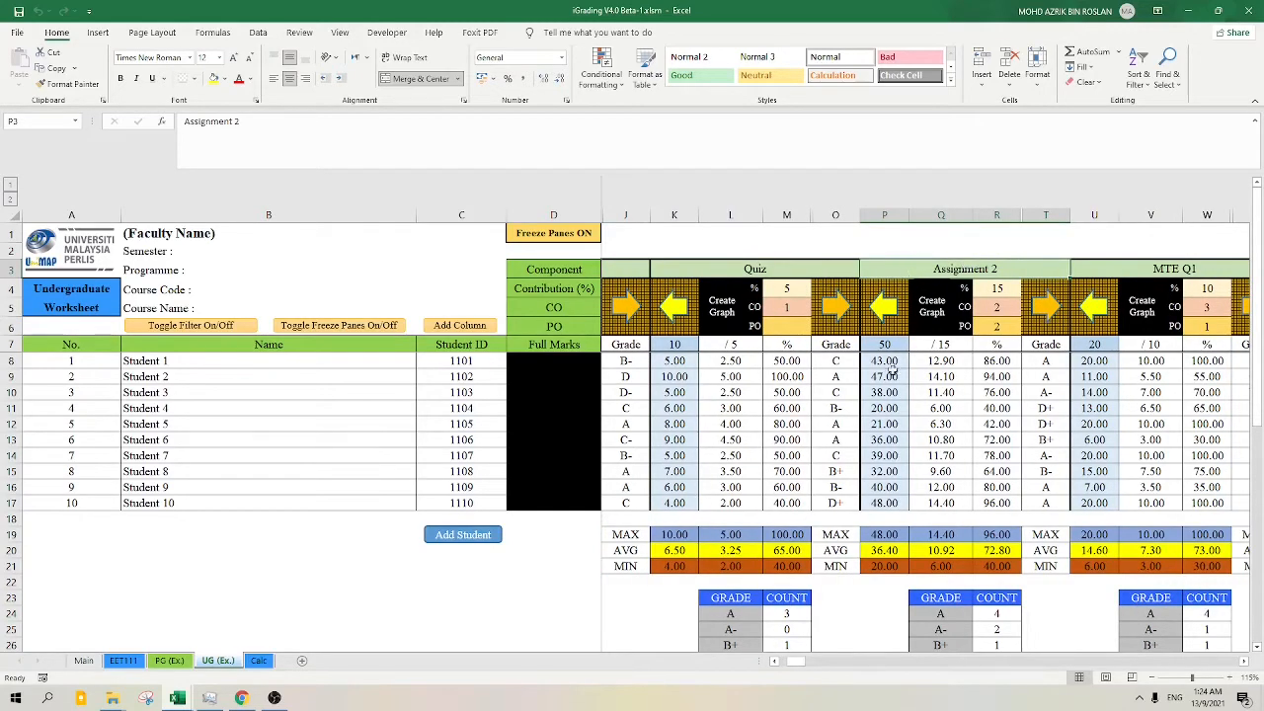
click(775, 662)
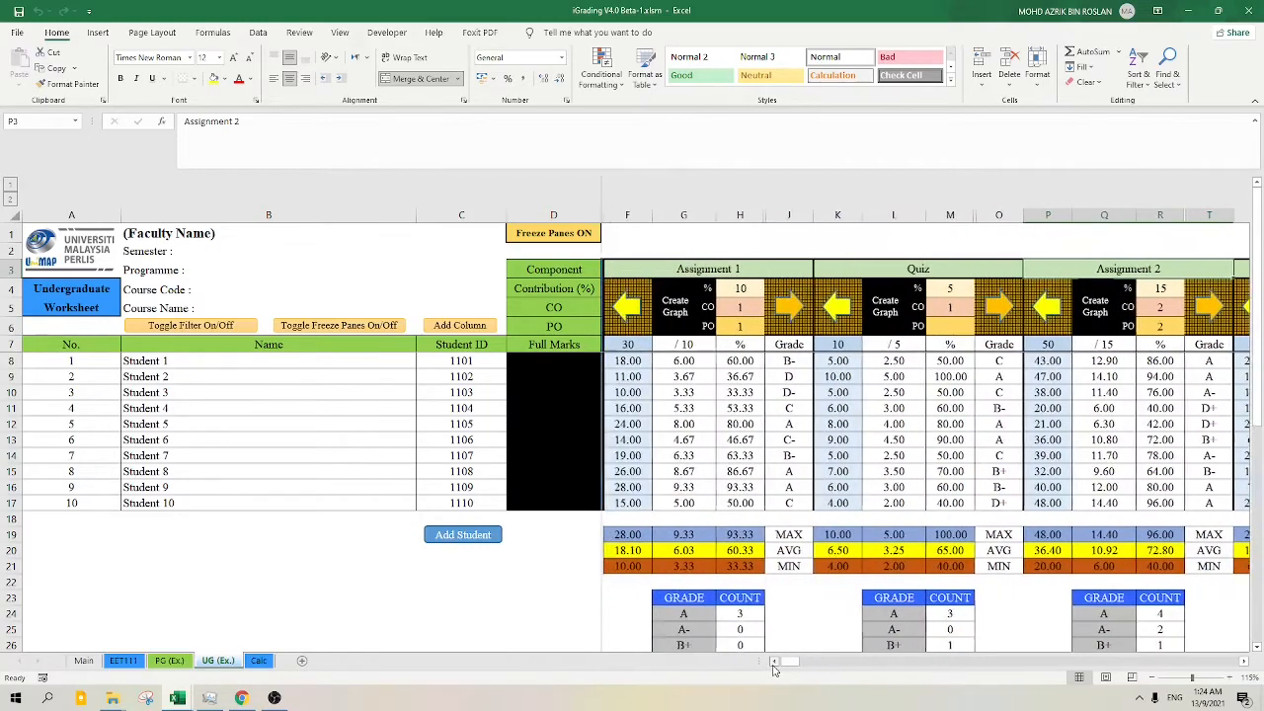
drag(634, 214, 795, 214)
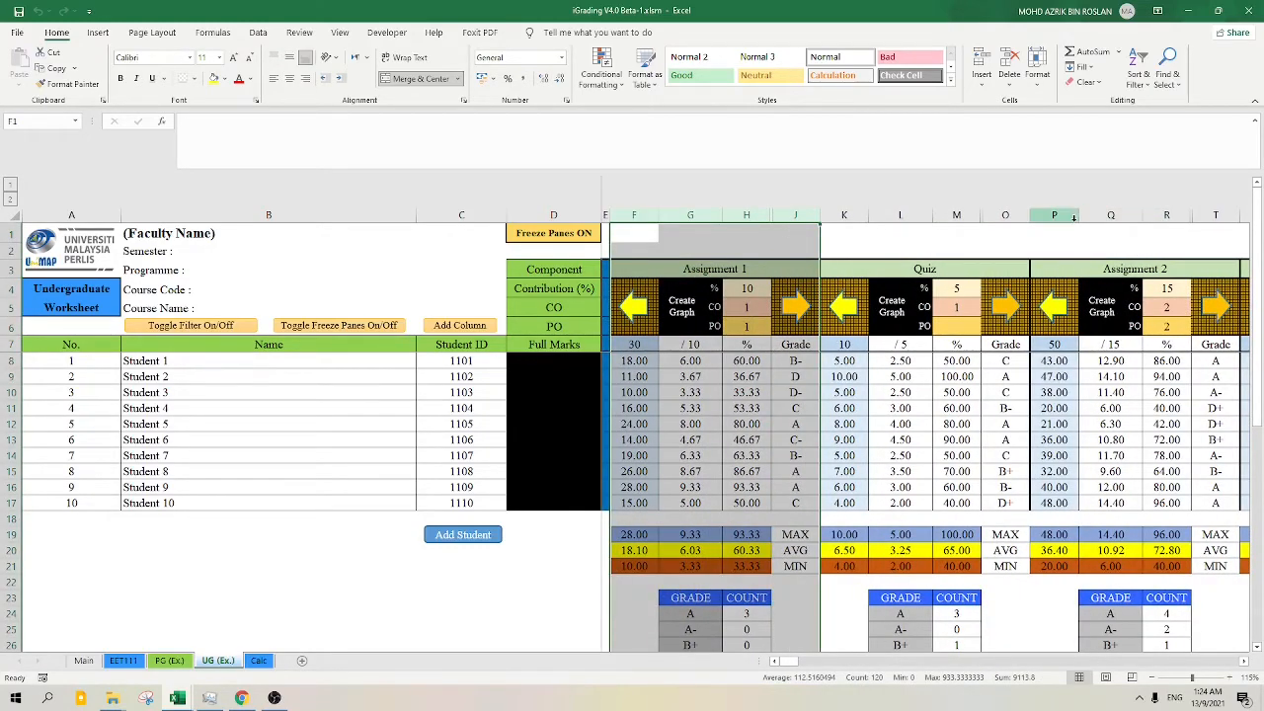
drag(1054, 214, 1216, 214)
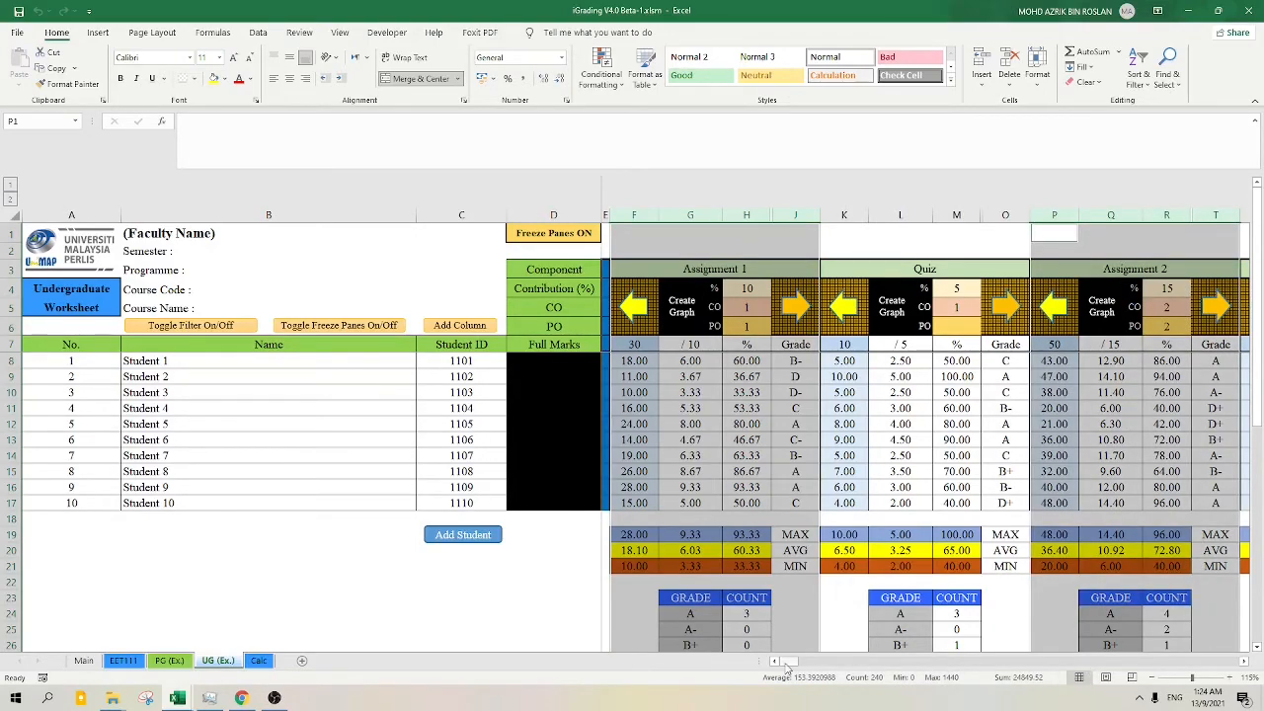
drag(786, 667, 885, 665)
click(974, 292)
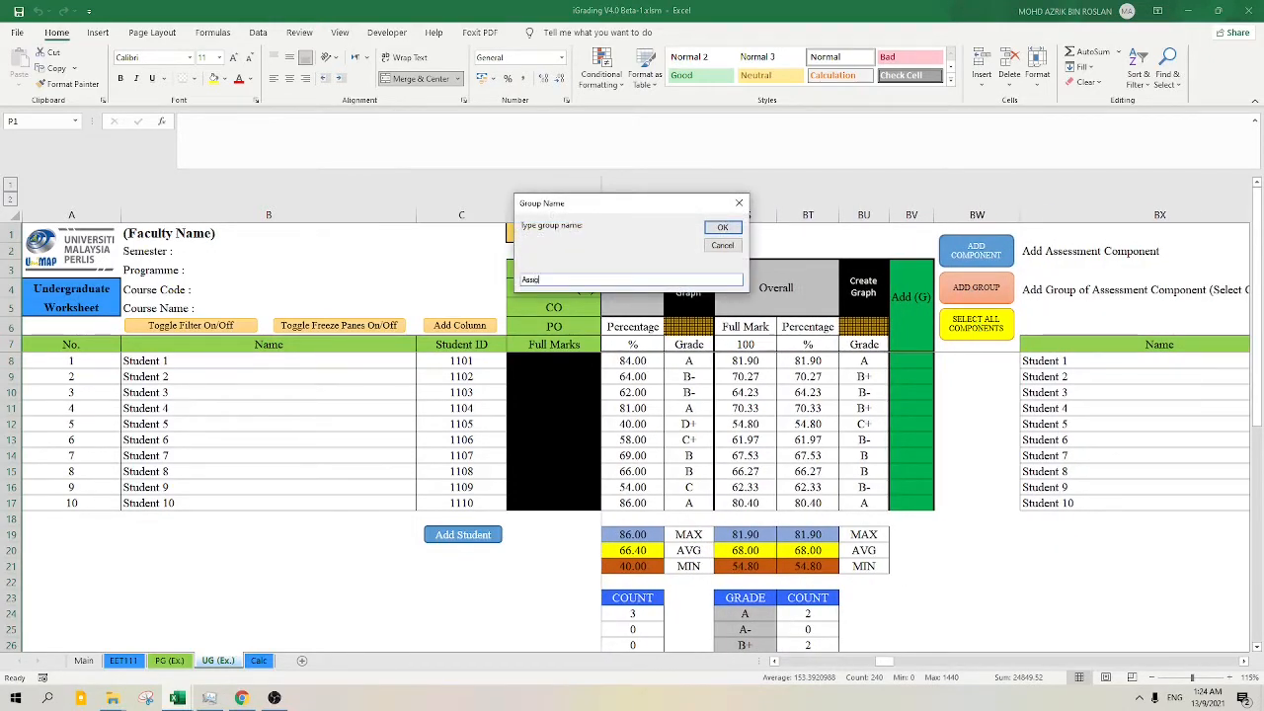
text(Assign)
key(Return)
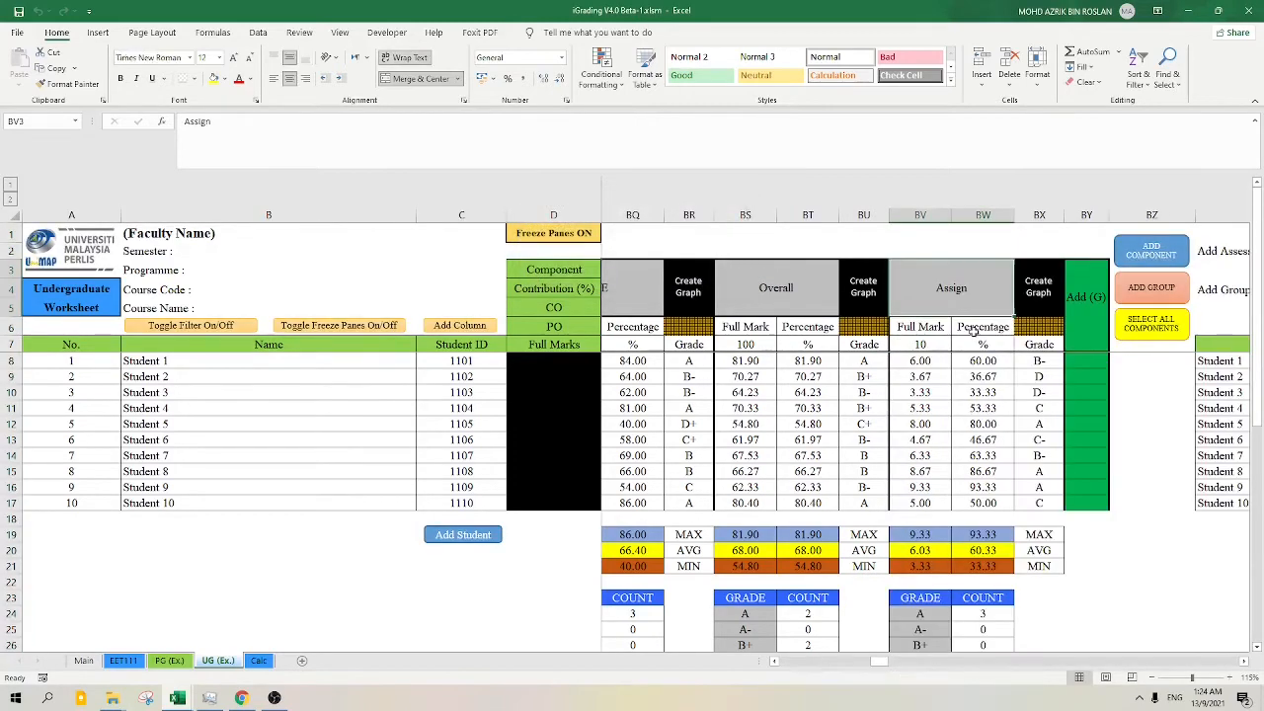
click(775, 661)
click(775, 660)
click(775, 661)
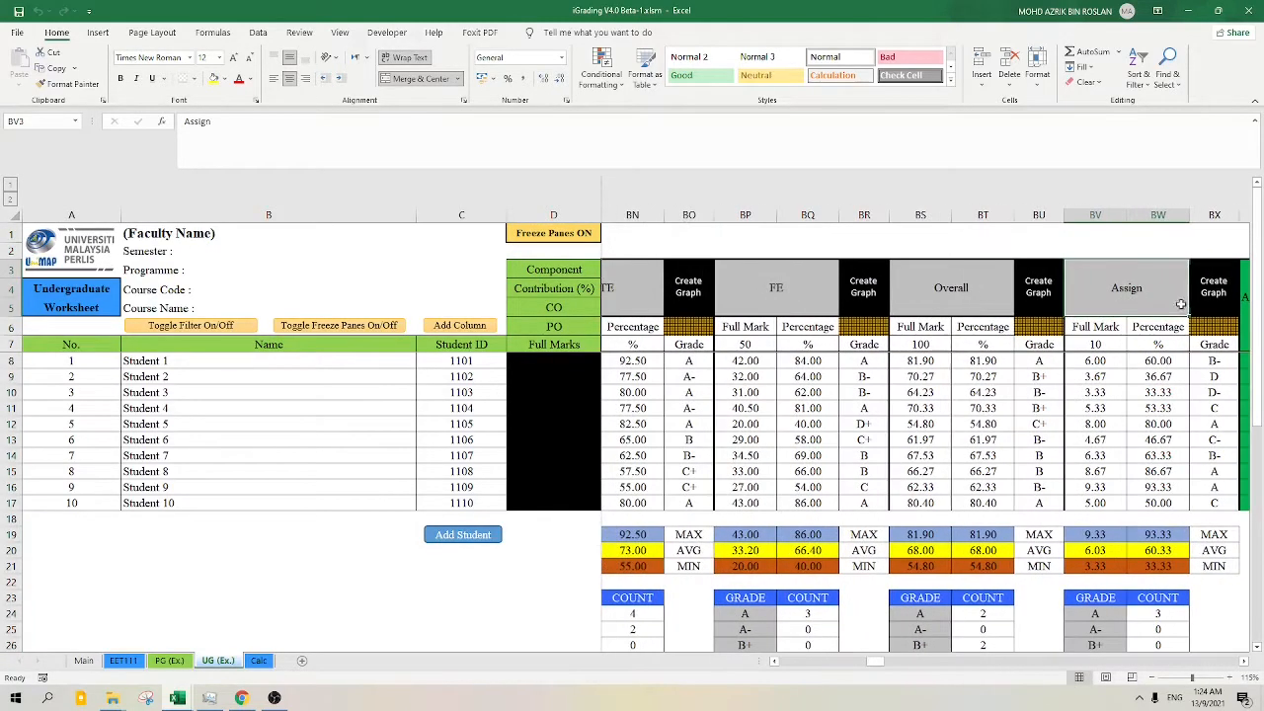
- Compare the full mark of the Assign group with the full mark of the Assignment group
click(1084, 344)
click(775, 660)
click(775, 661)
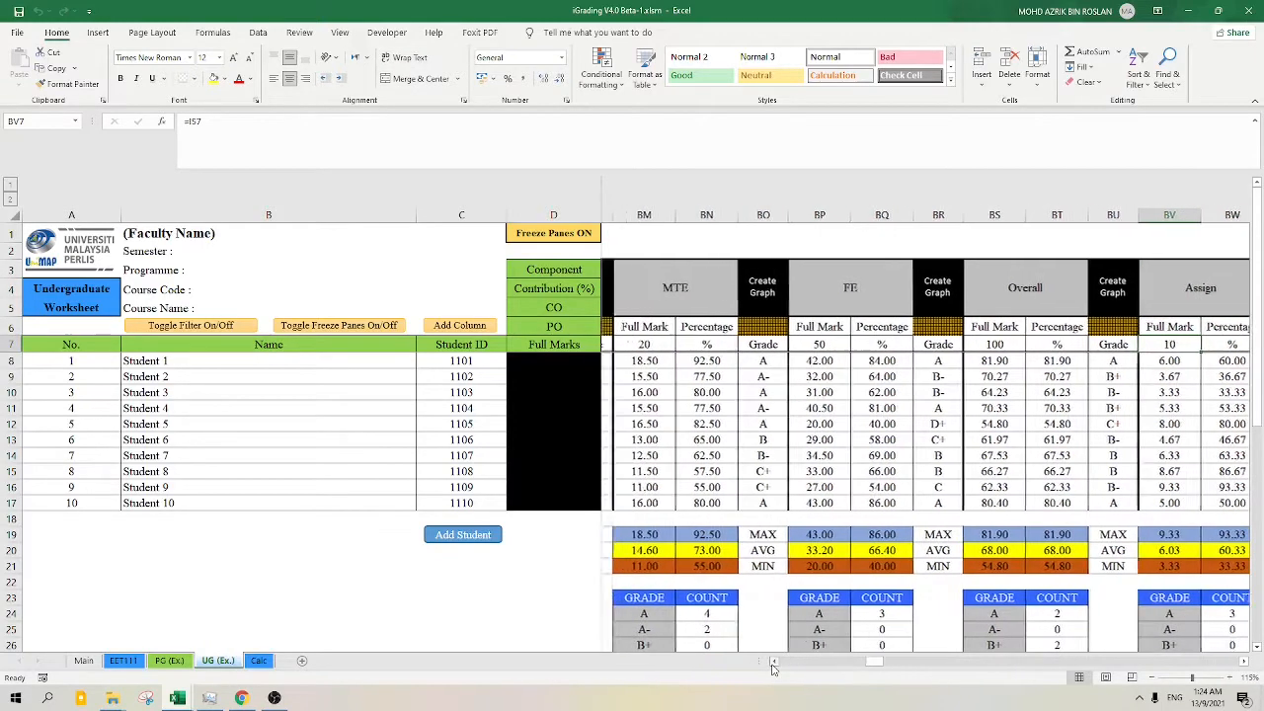
click(775, 661)
click(776, 661)
click(775, 661)
click(775, 661)
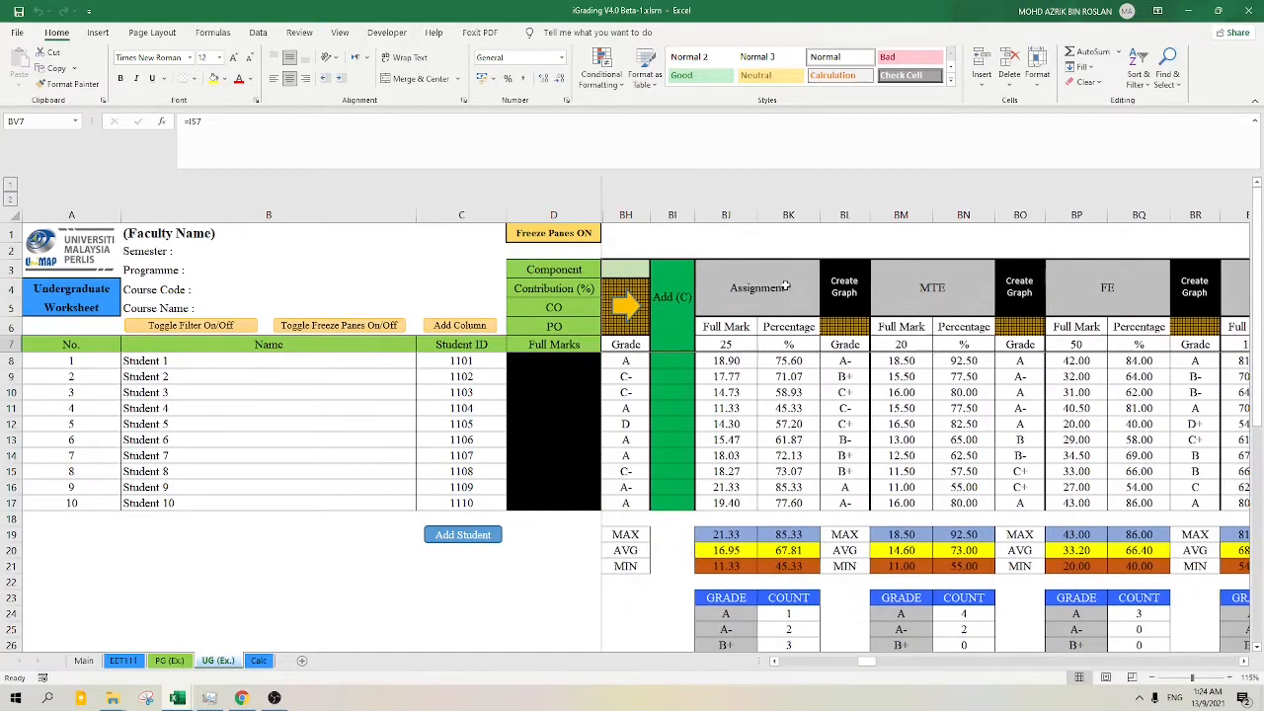
click(726, 344)
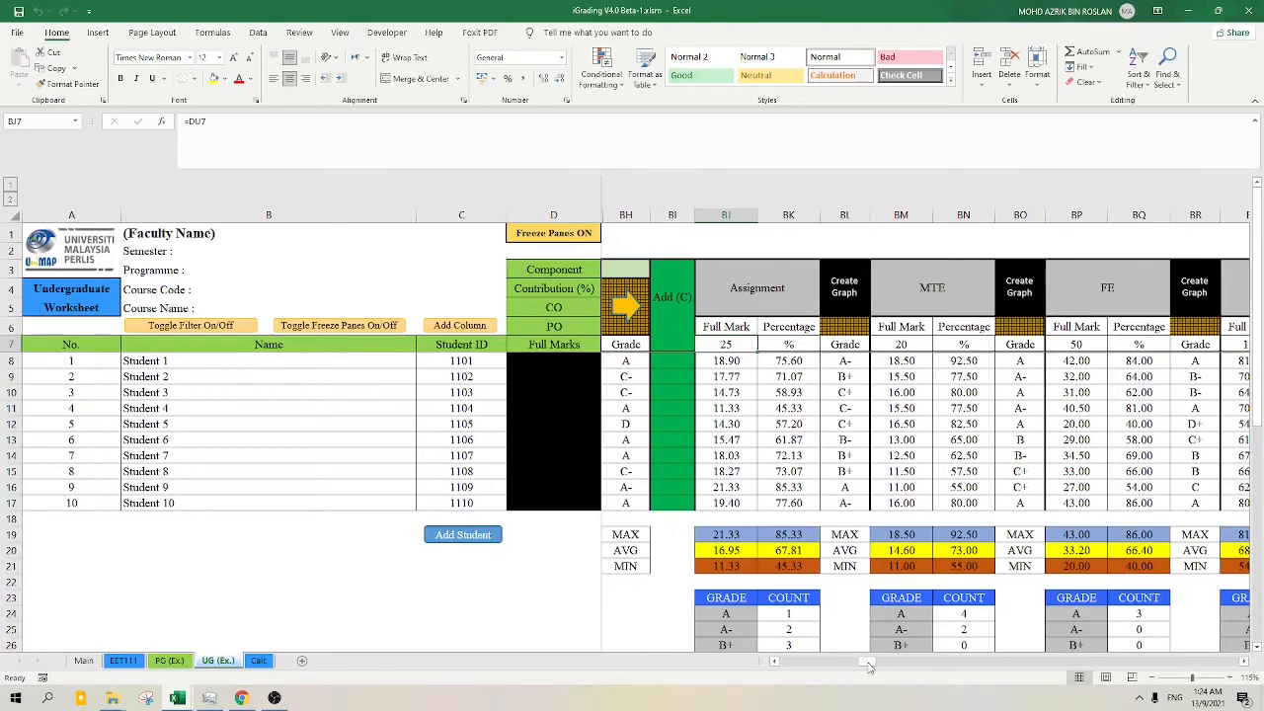
- Highlight the Quiz columns (K to O), followed by the non-adjacent Assignment 1 (F to J) and Assignment 2 (P to T) columns
click(775, 661)
click(775, 661)
click(775, 660)
click(775, 660)
click(775, 660)
click(776, 661)
click(776, 660)
click(775, 660)
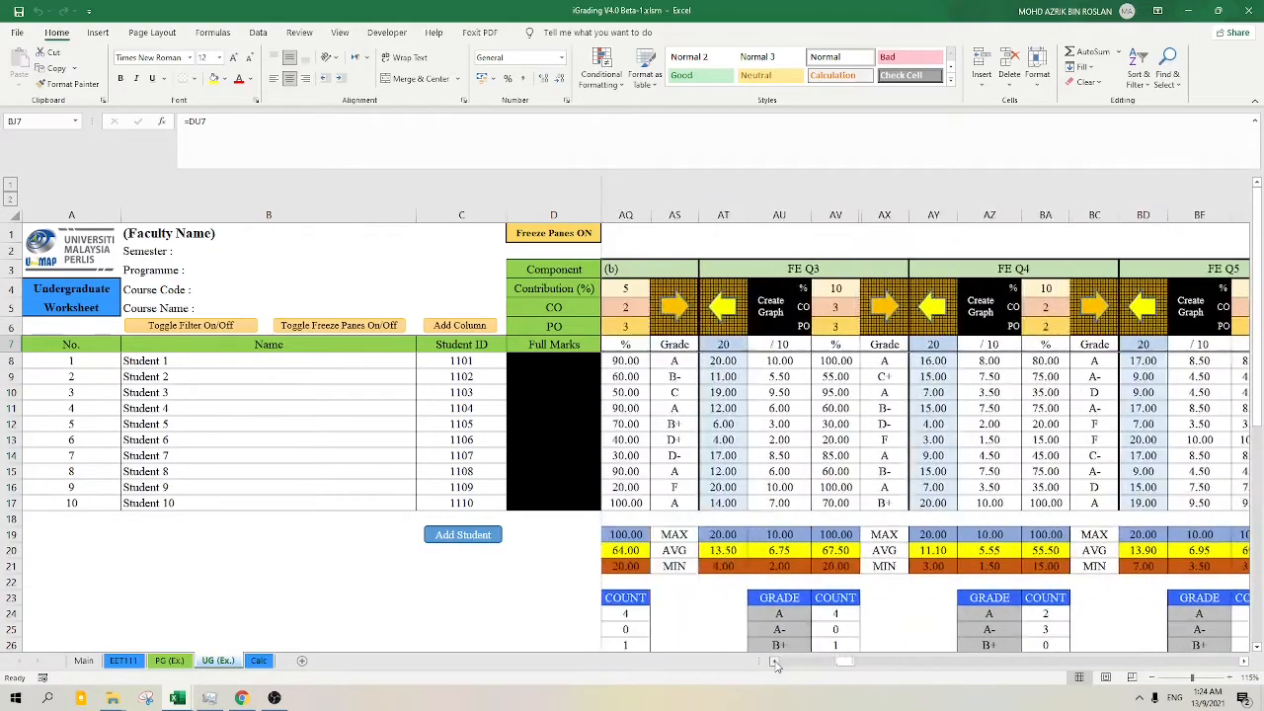
click(775, 661)
click(775, 660)
click(775, 660)
click(775, 661)
click(775, 661)
click(775, 660)
click(775, 660)
click(776, 661)
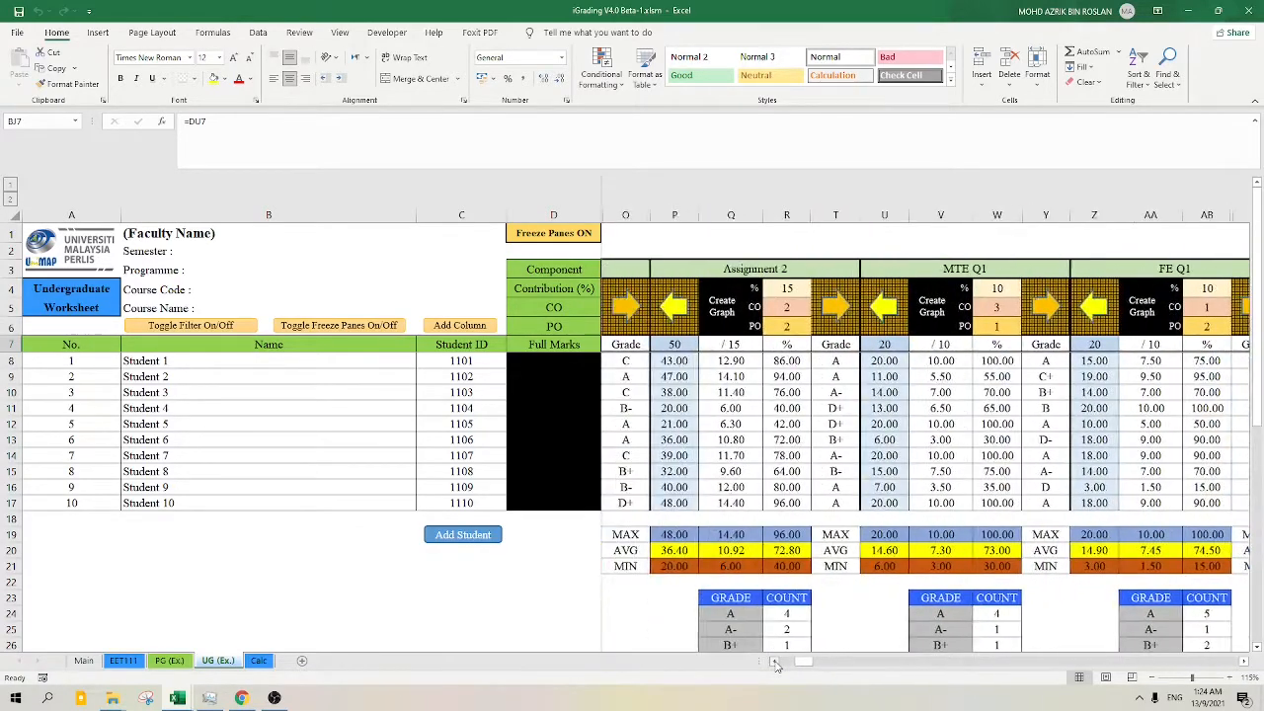
click(775, 660)
click(775, 660)
click(775, 661)
click(775, 661)
click(775, 660)
click(775, 661)
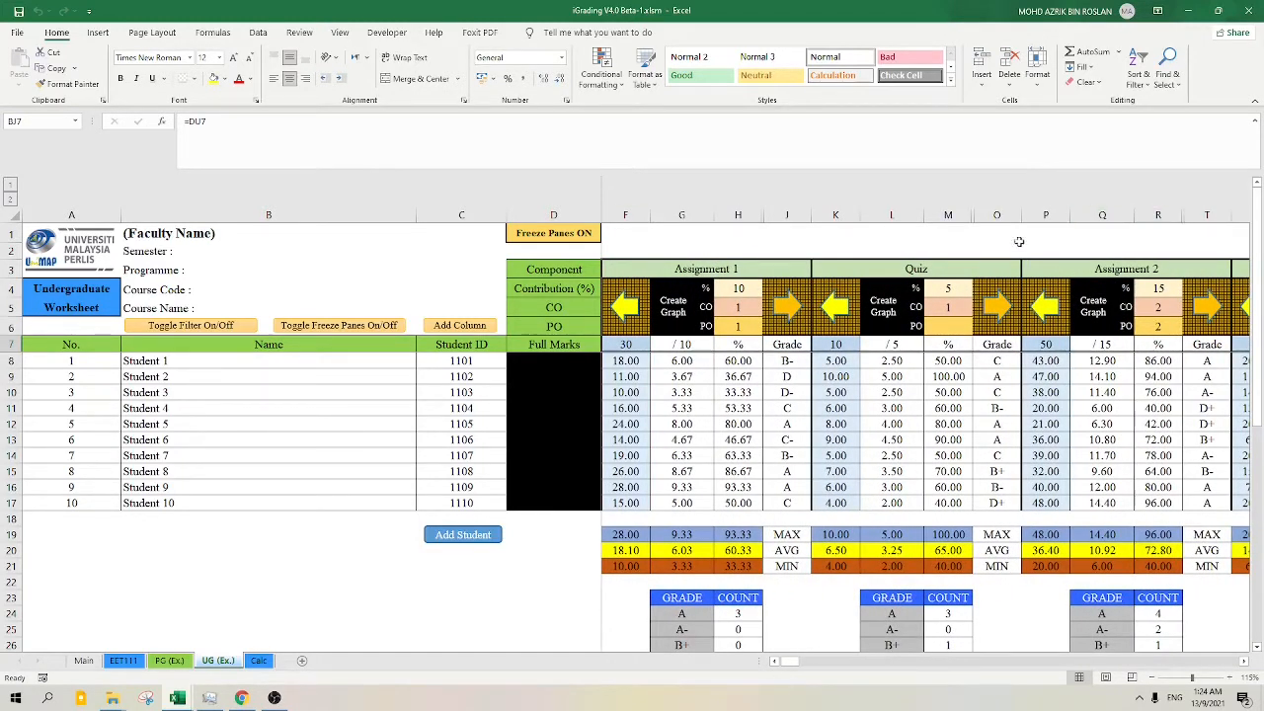
drag(992, 214, 853, 246)
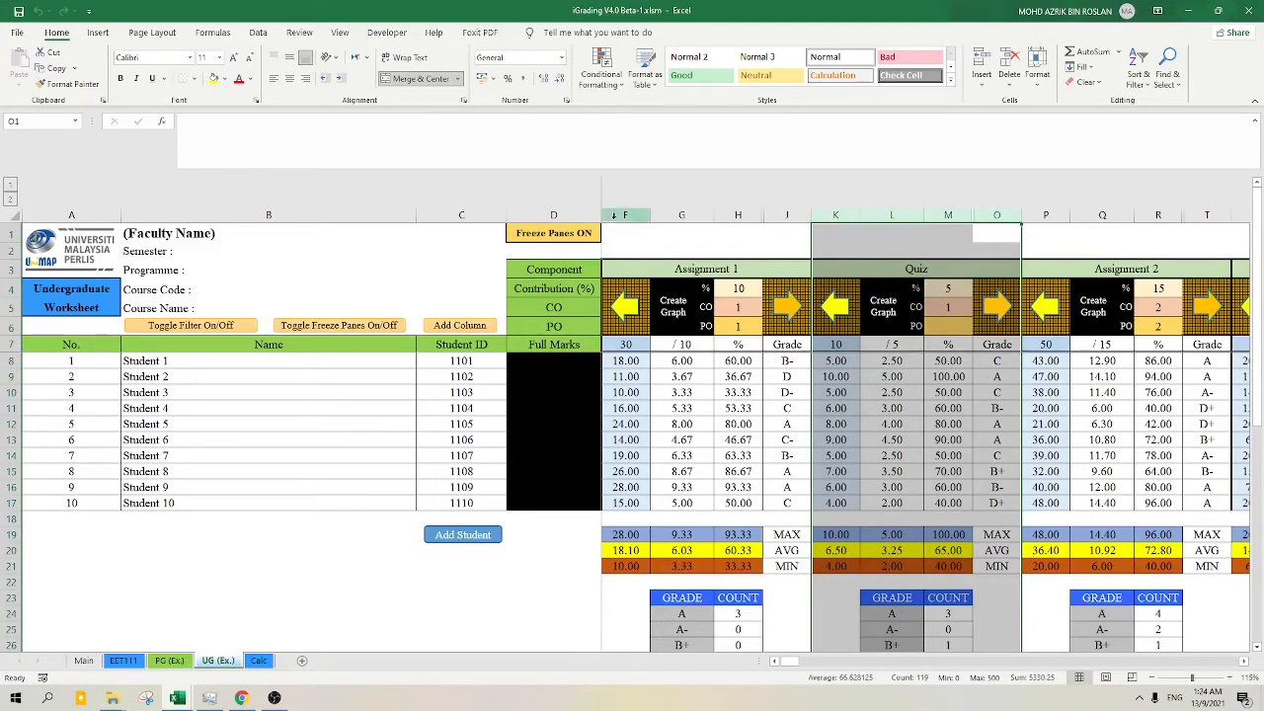
drag(625, 214, 779, 230)
ctrl+drag(1045, 215, 1207, 217)
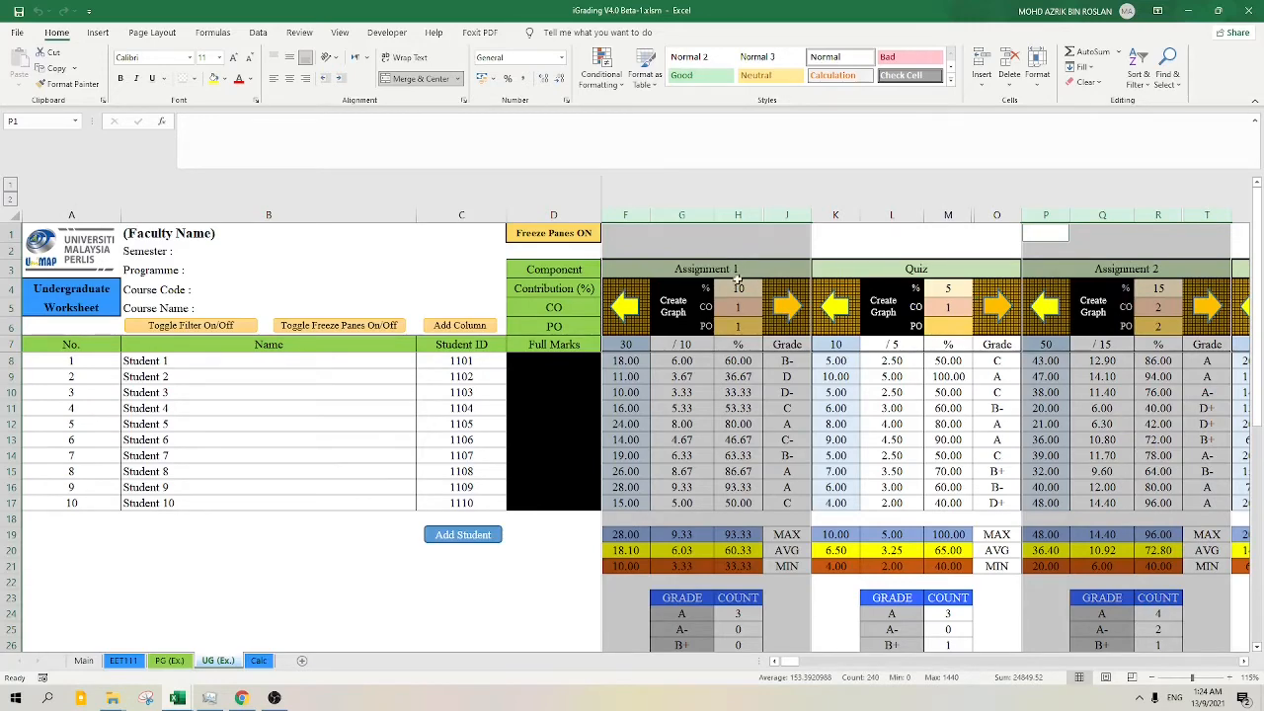
click(1074, 408)
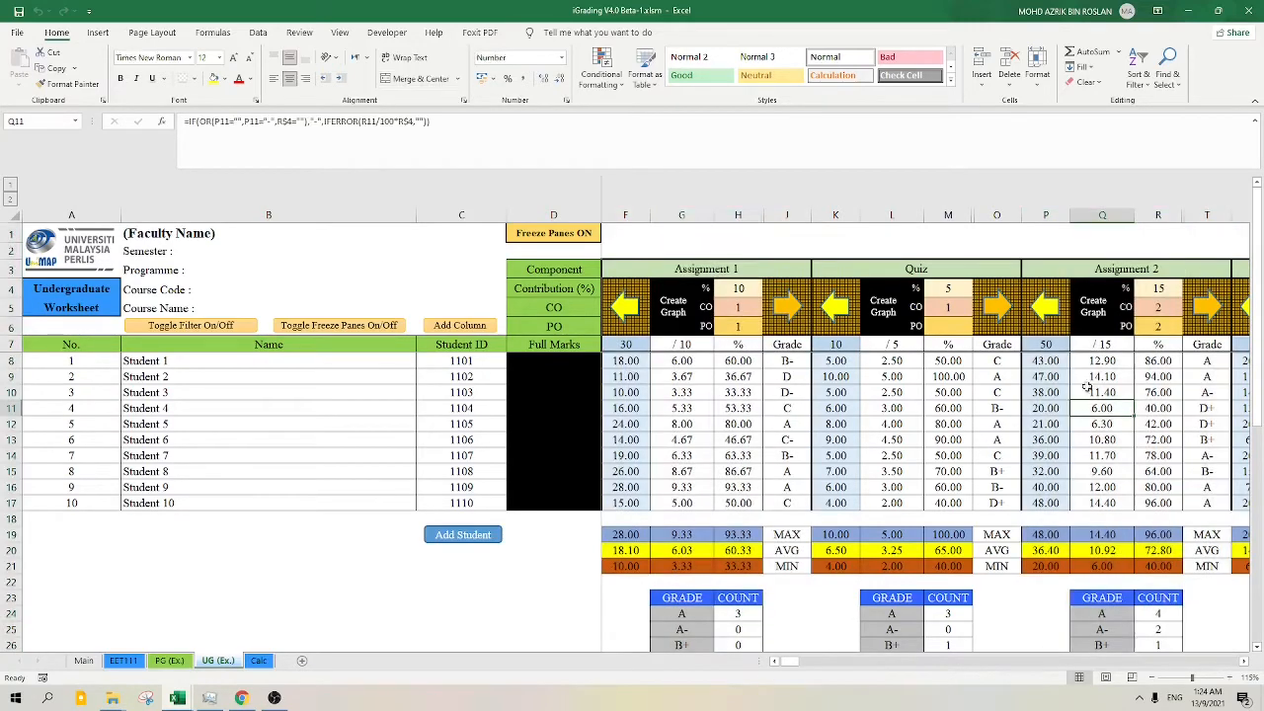
- Shift the Assignment 2 component one place to the left so that it sits beside Assignment 1
click(1123, 266)
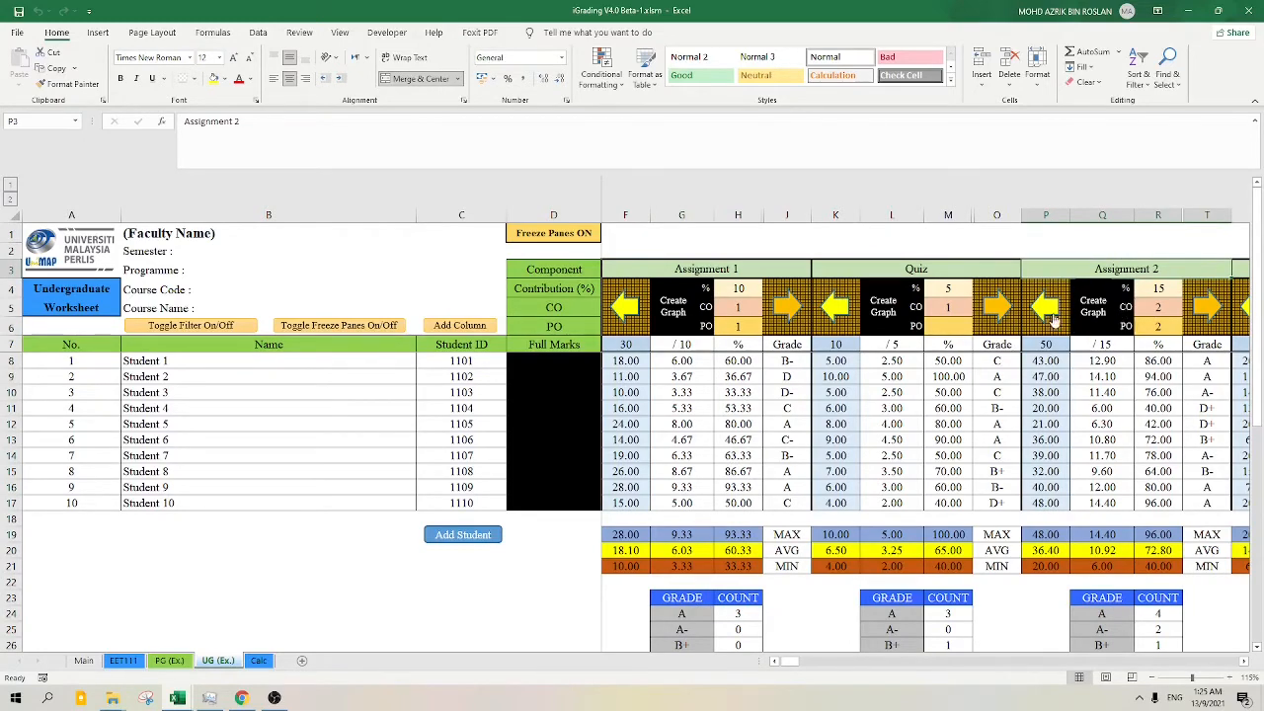
click(1060, 314)
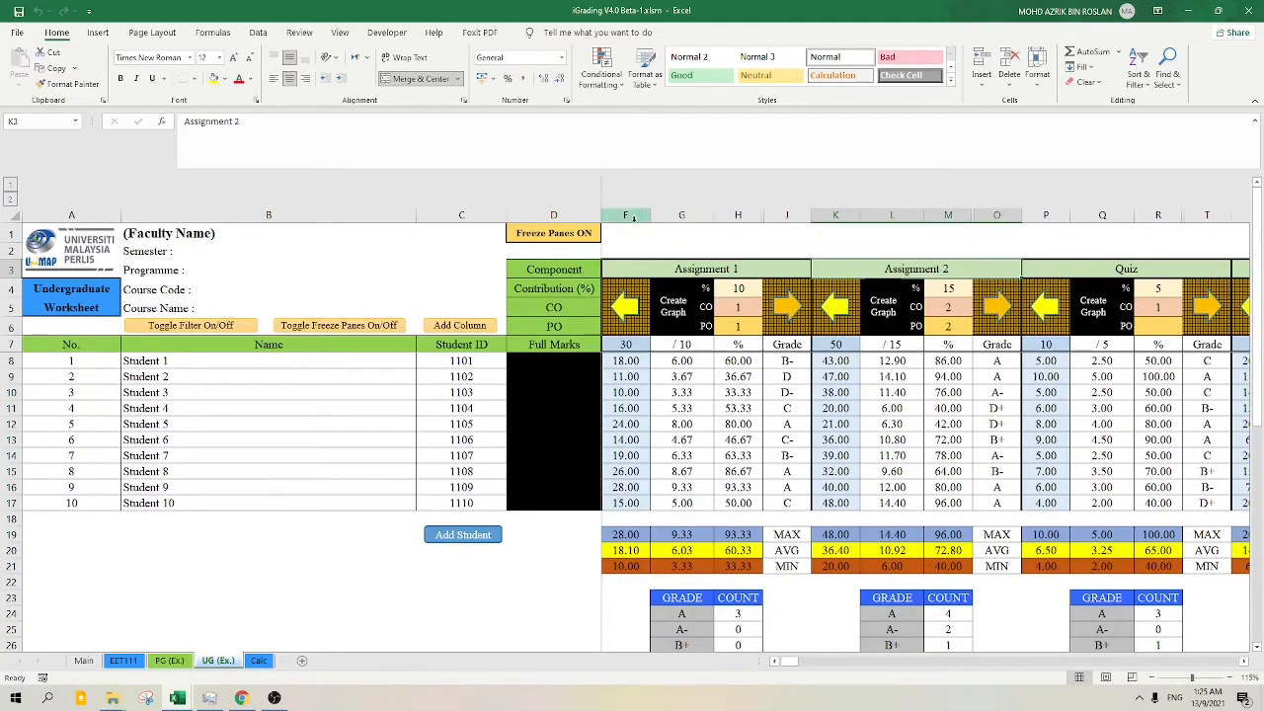
drag(633, 217, 1003, 268)
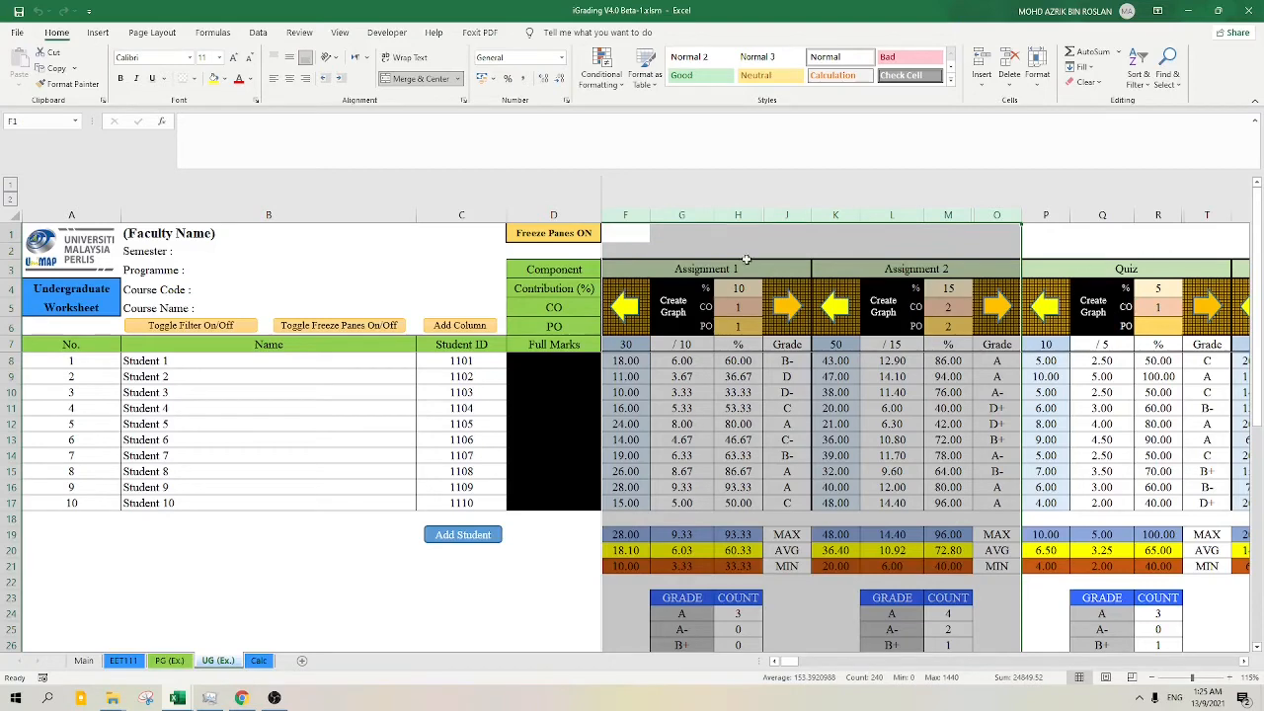
click(964, 414)
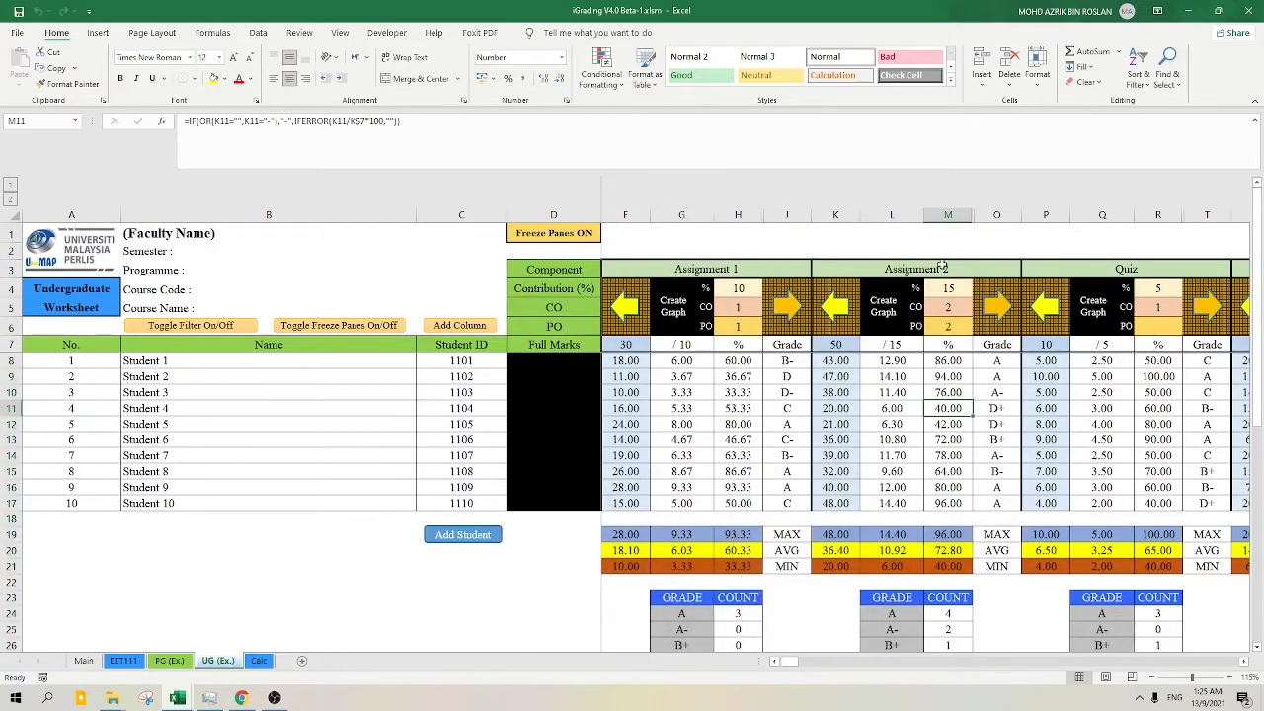
click(1003, 312)
click(1003, 312)
click(1044, 308)
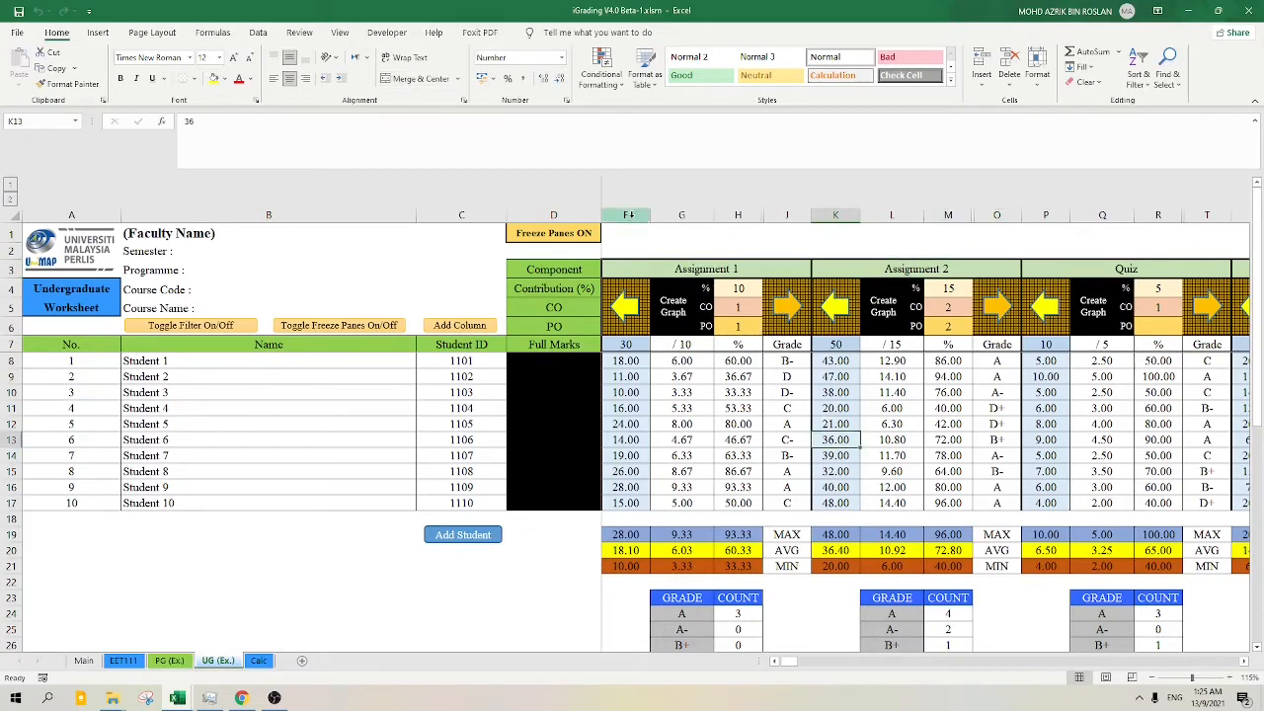
- Try to add a component group from the adjacent Assignment 1 and Assignment 2 columns (F to O)
drag(628, 217, 1017, 229)
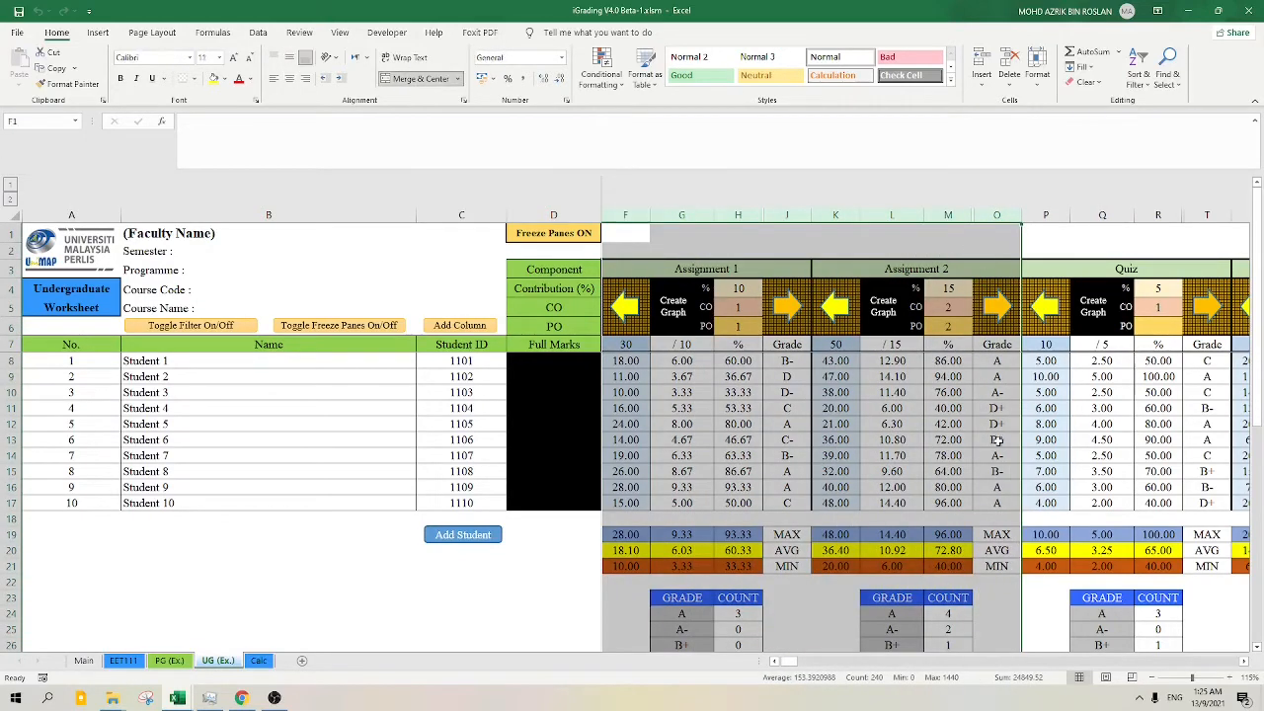
drag(788, 661, 875, 669)
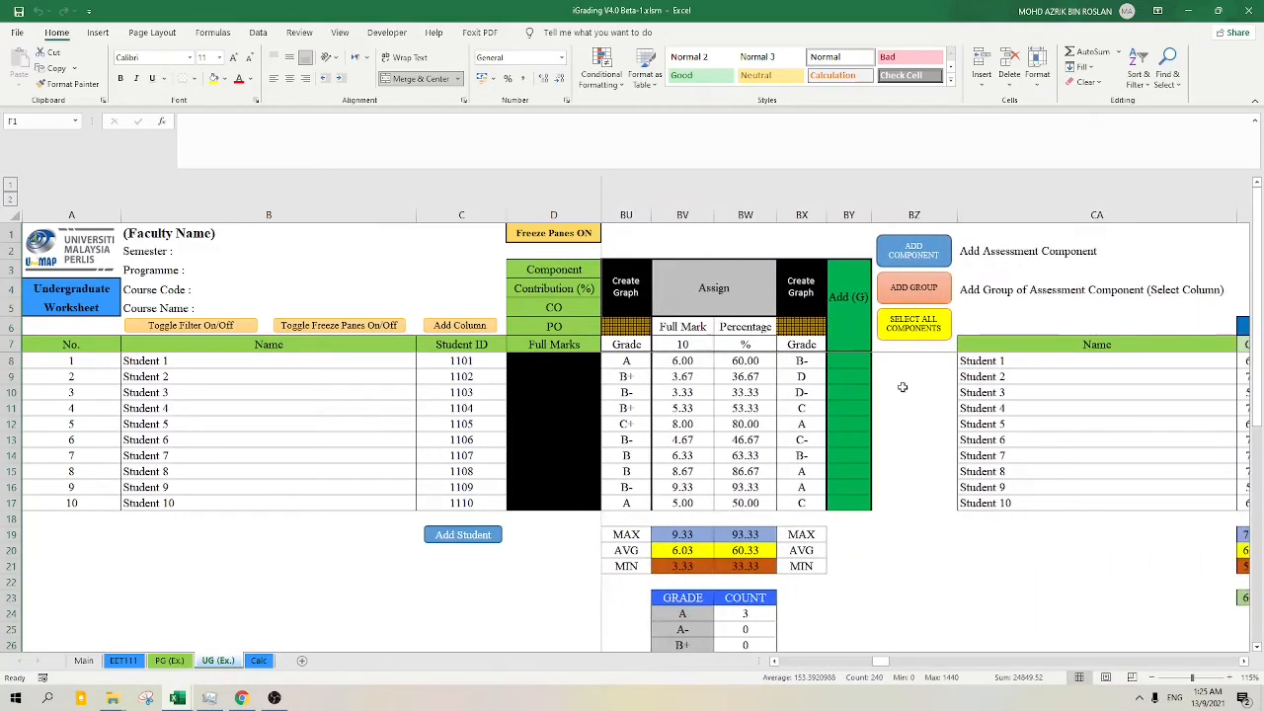
click(935, 291)
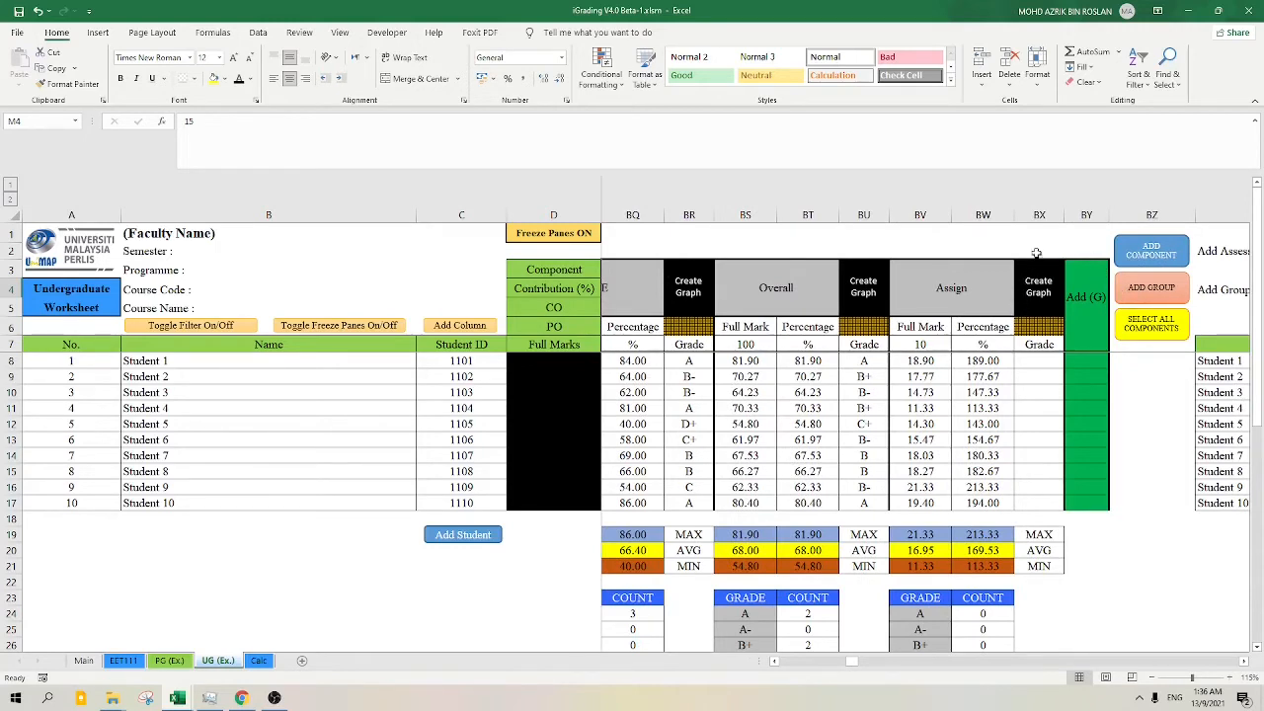
- Delete the Assign group's columns BV to BX beside the Overall group
drag(1039, 217, 930, 233)
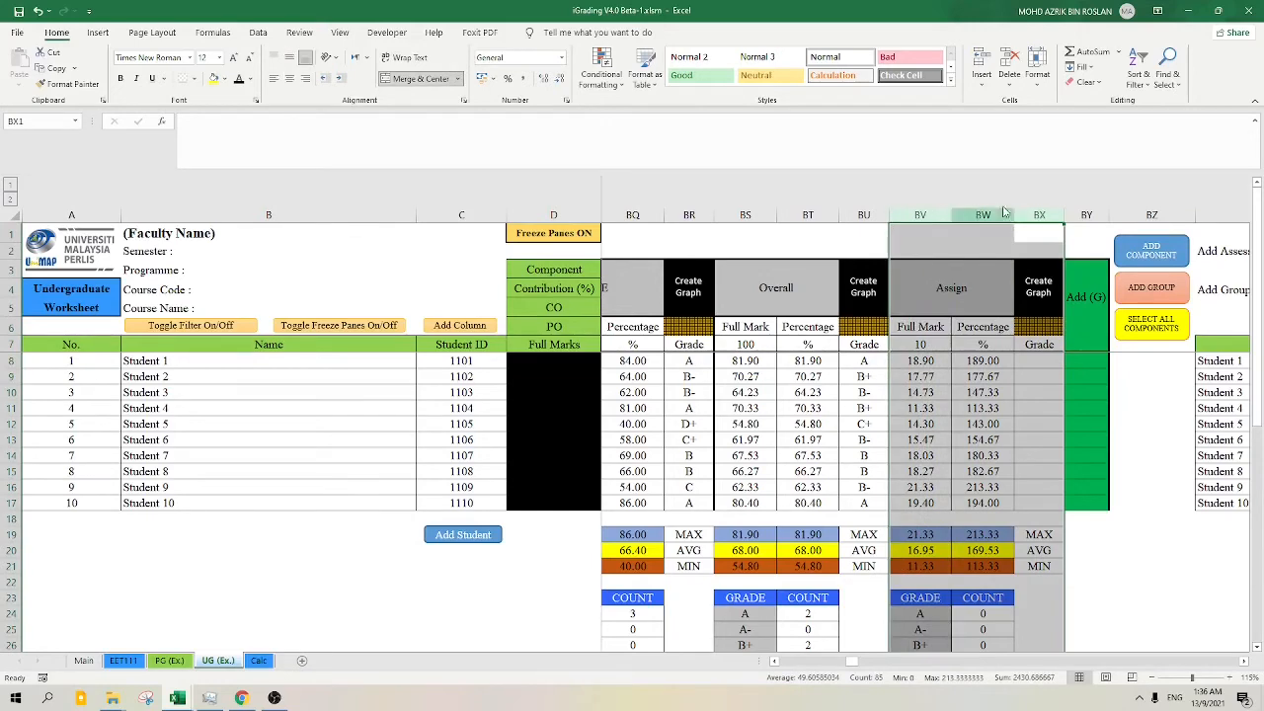
right_click(968, 287)
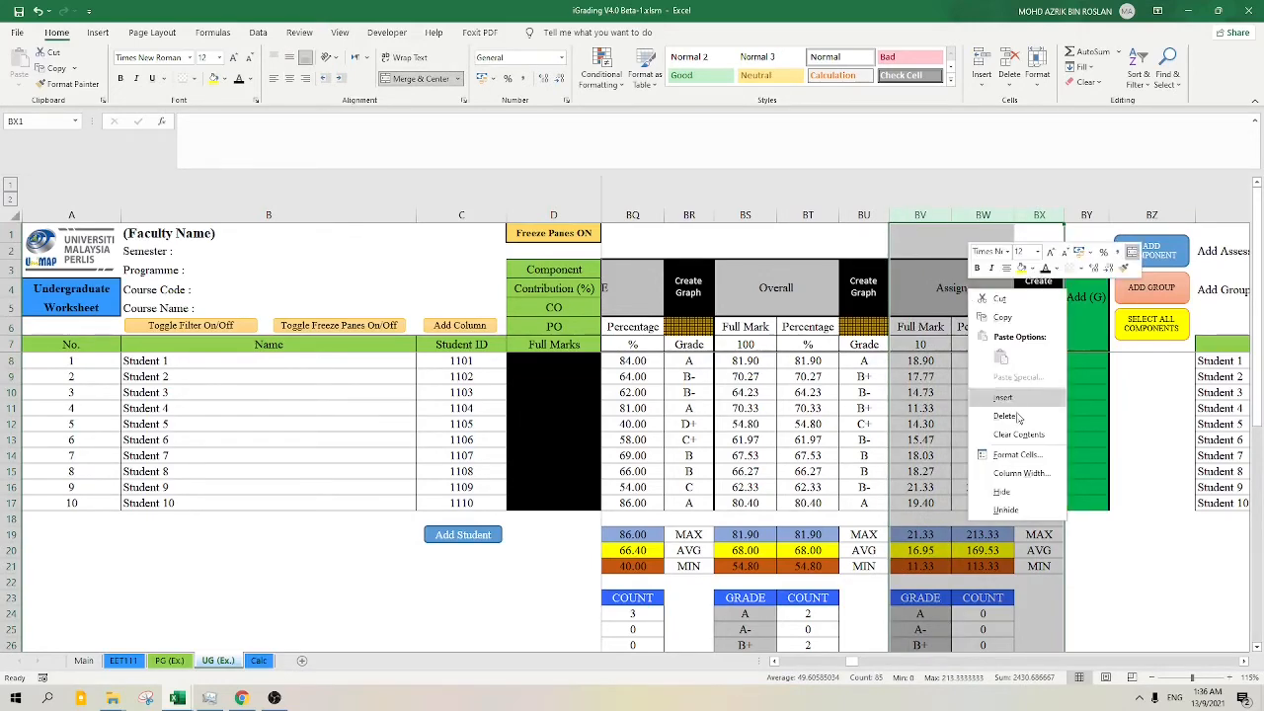
click(1018, 418)
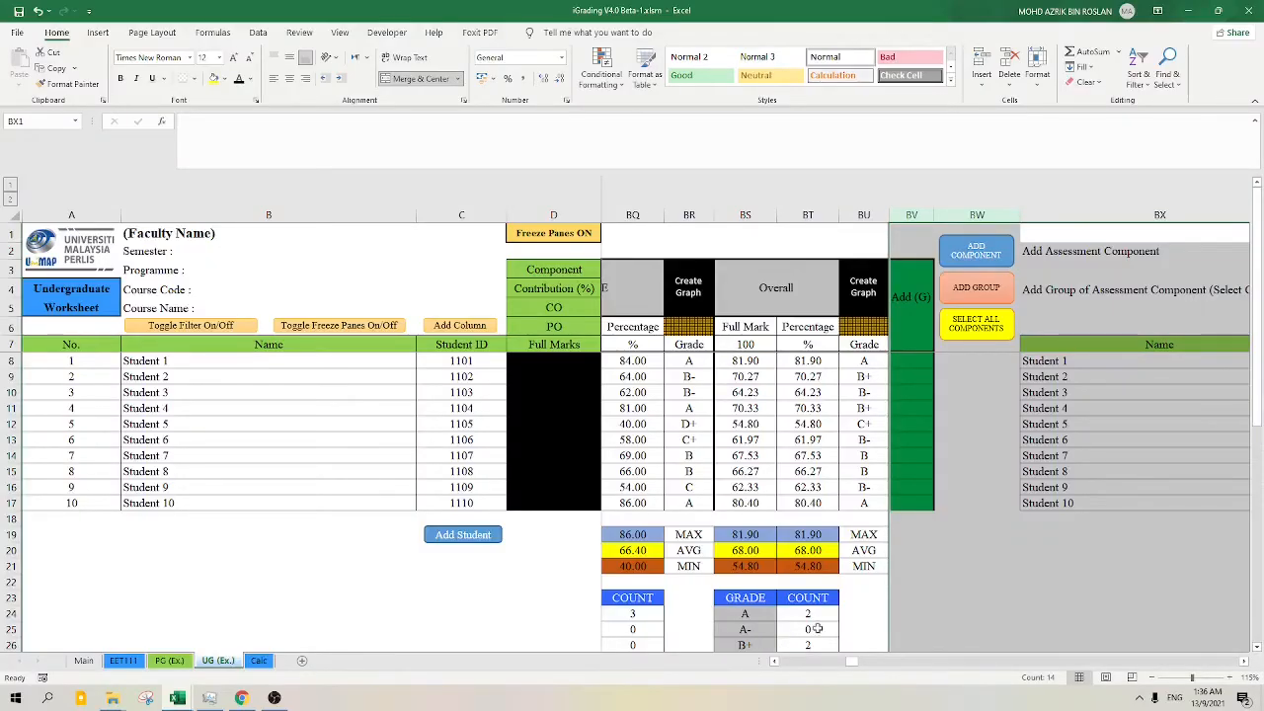
click(939, 550)
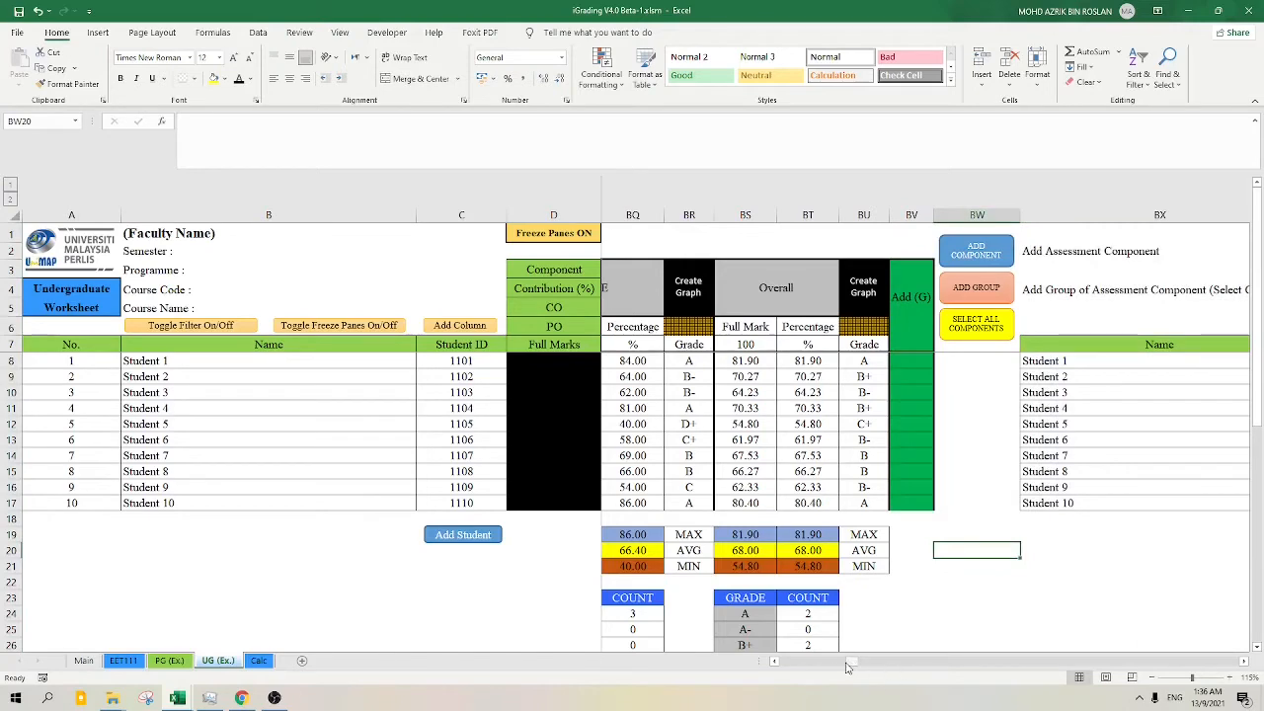
- Create the CO/PO attainment graphs from the UG (Ex.) worksheet and open the resulting UG (Ex.) Plot COPO sheet
drag(847, 667, 859, 661)
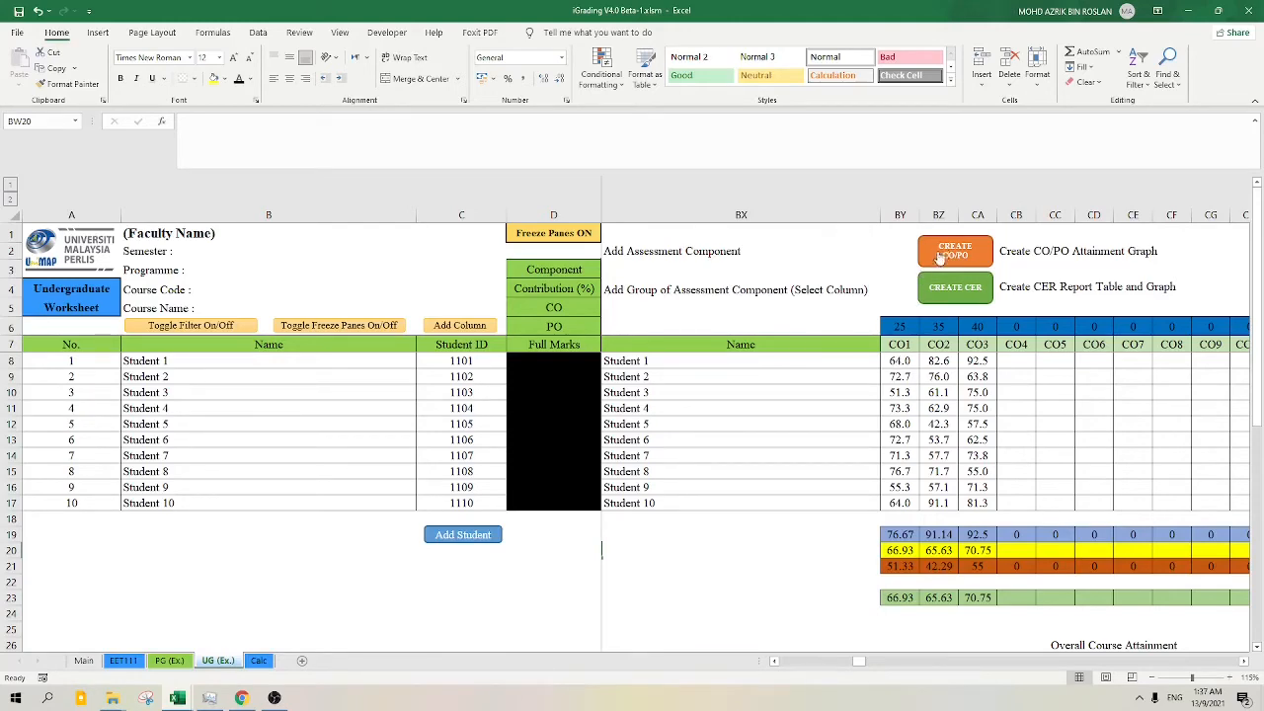
click(946, 252)
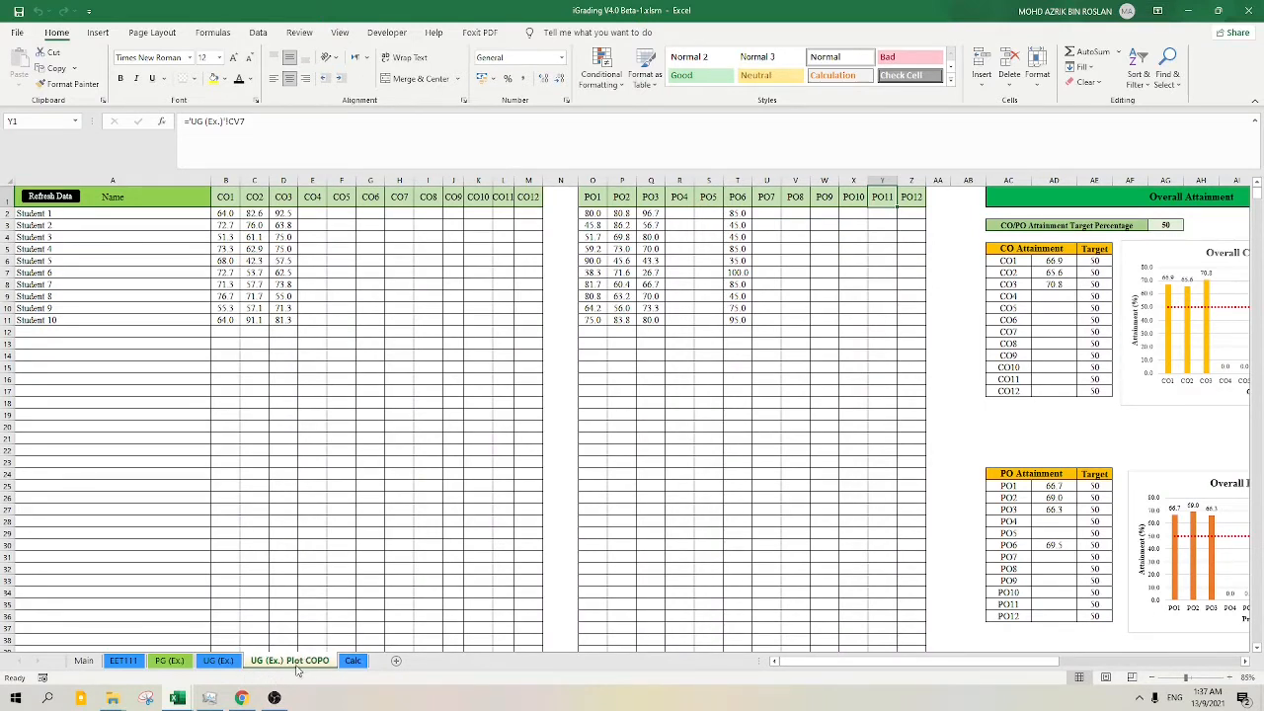
click(218, 660)
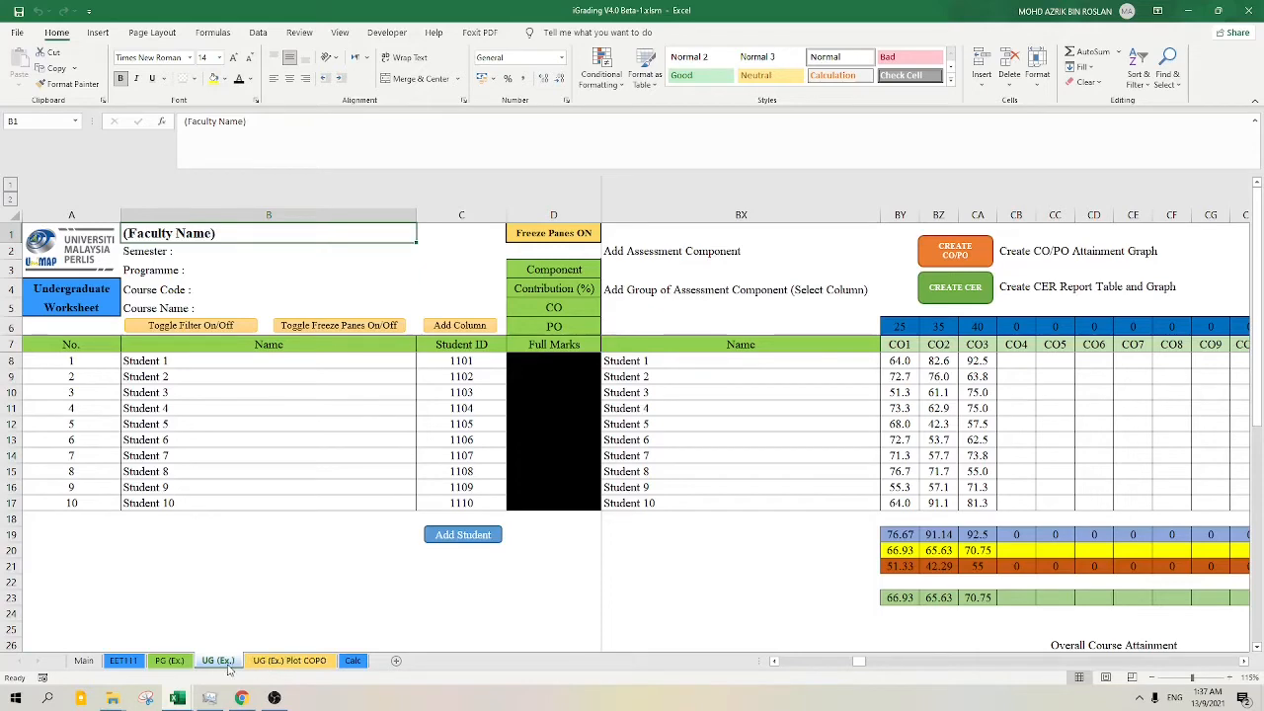
click(299, 668)
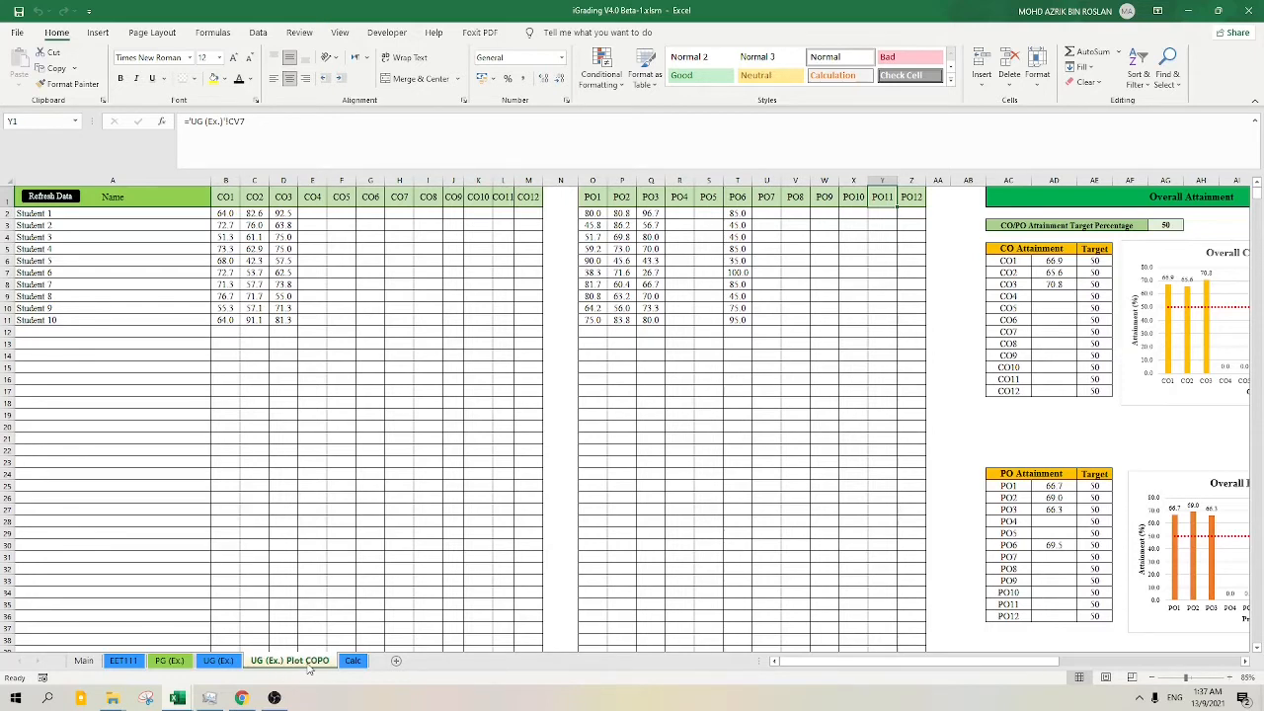
- Review the CO/PO attainment target percentage, the CO and PO attainment tables and their charts
click(651, 441)
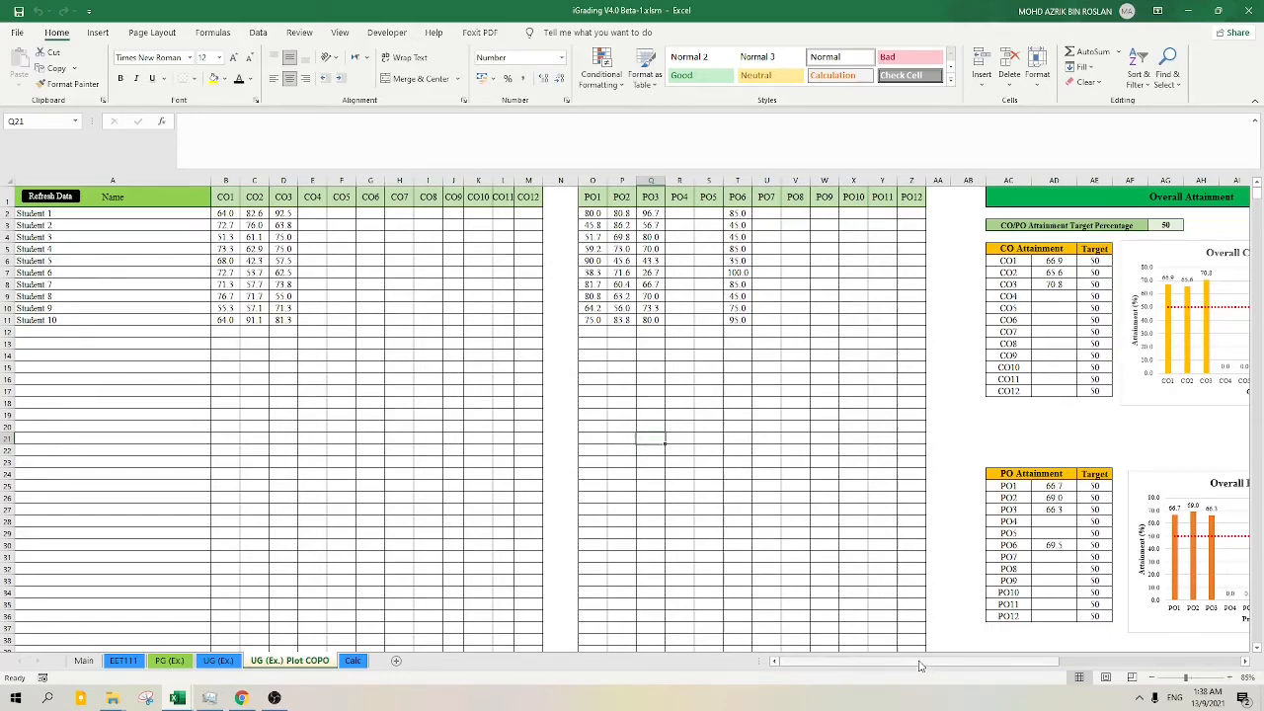
drag(926, 661, 1104, 647)
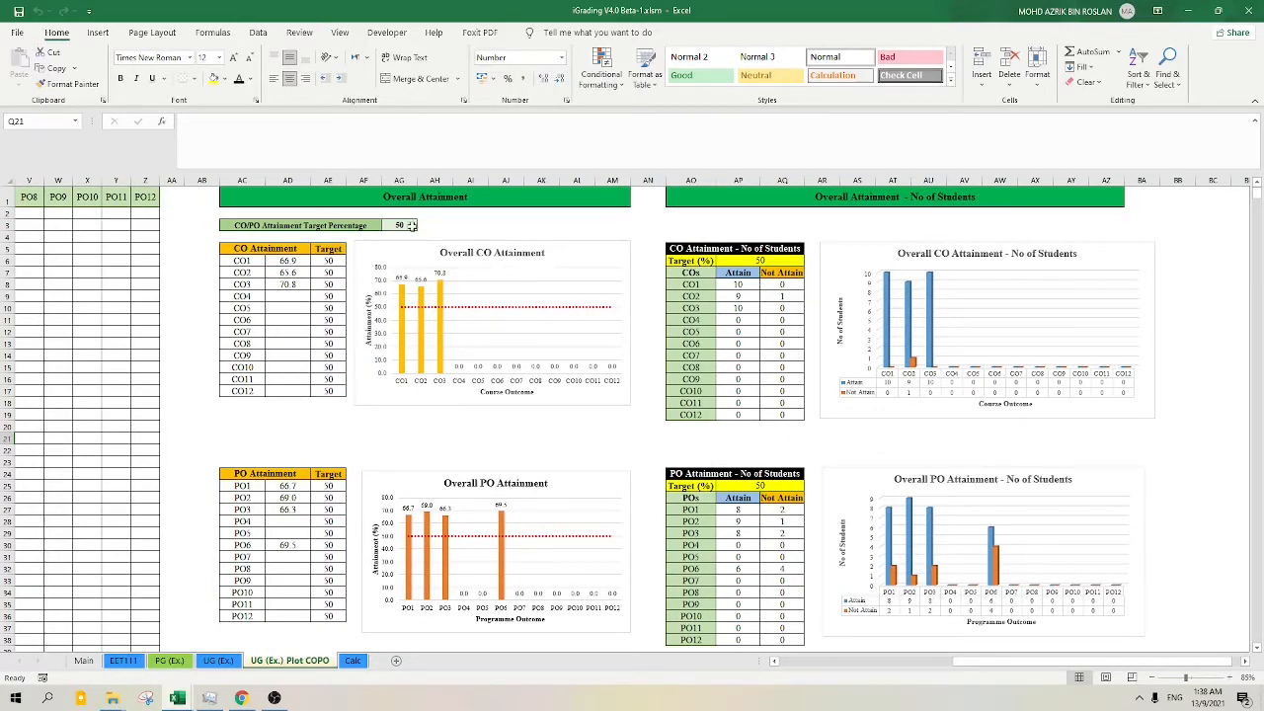
click(409, 225)
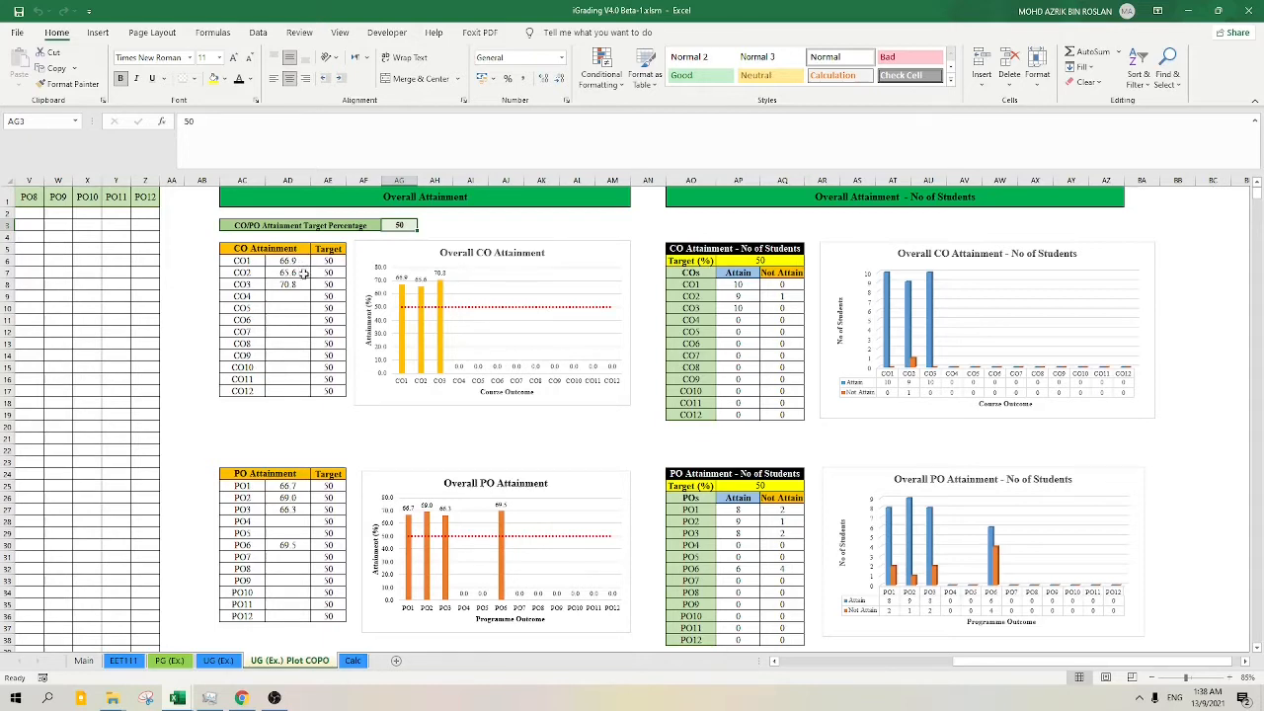
click(304, 274)
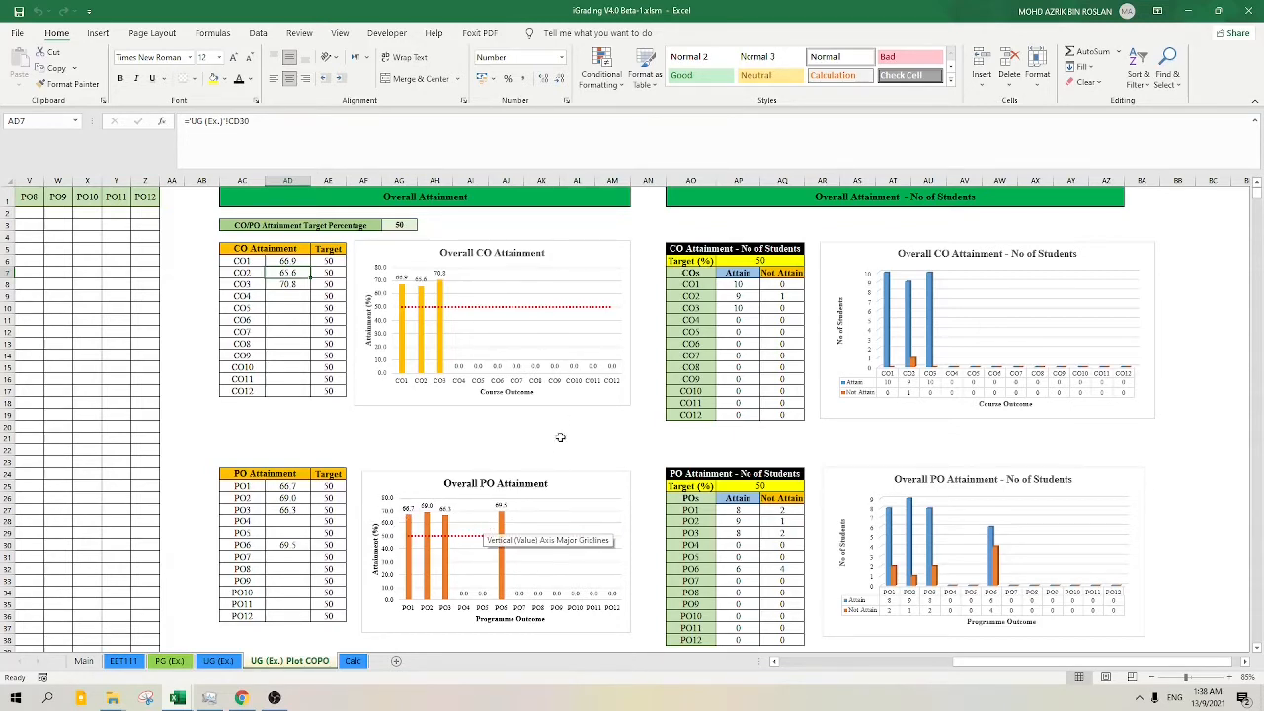
- Filter the Overall CO Attainment chart to show only CO1, CO2 and CO3, excluding CO4 to CO12
click(594, 255)
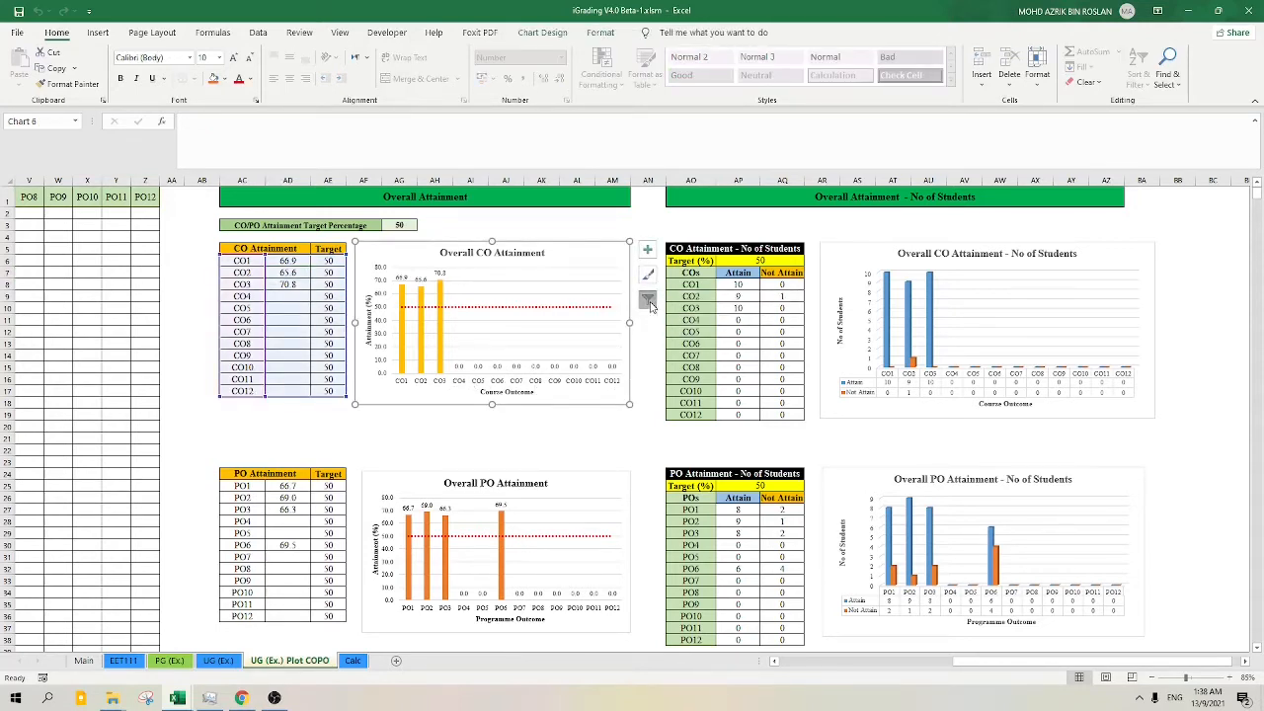
click(649, 301)
click(693, 477)
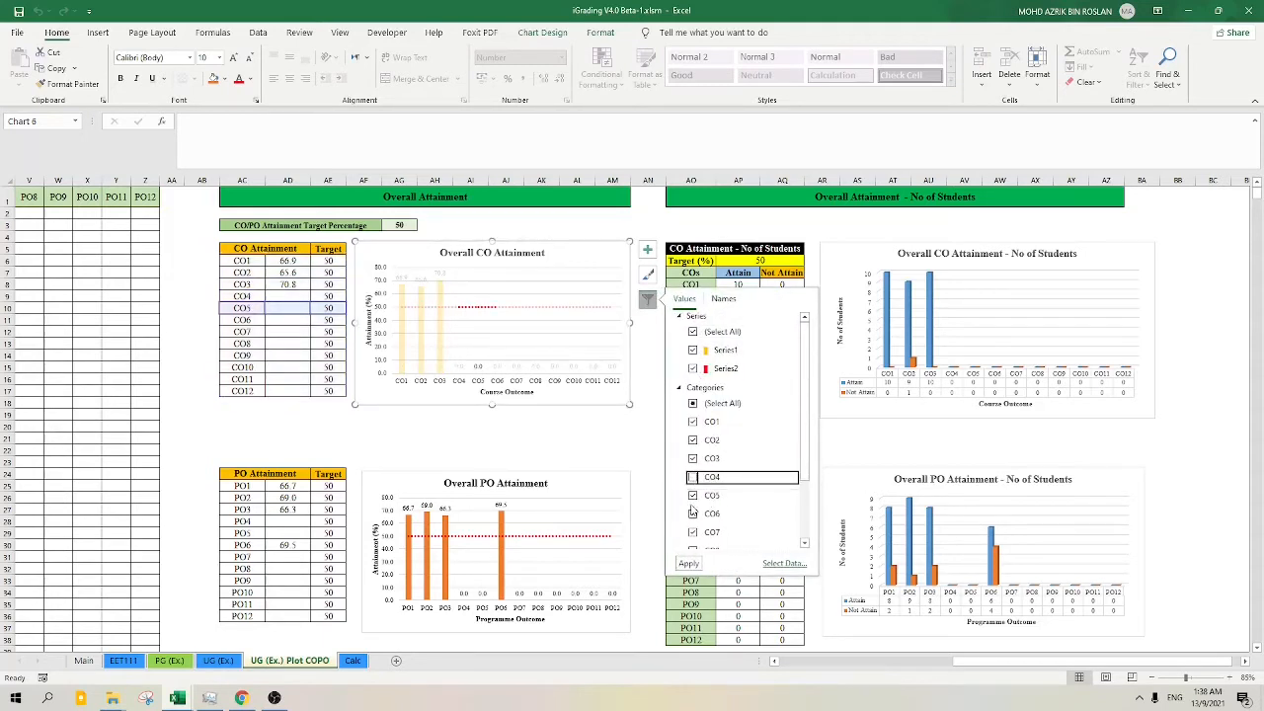
click(693, 495)
click(693, 513)
click(693, 531)
scroll(693, 513, down, 2)
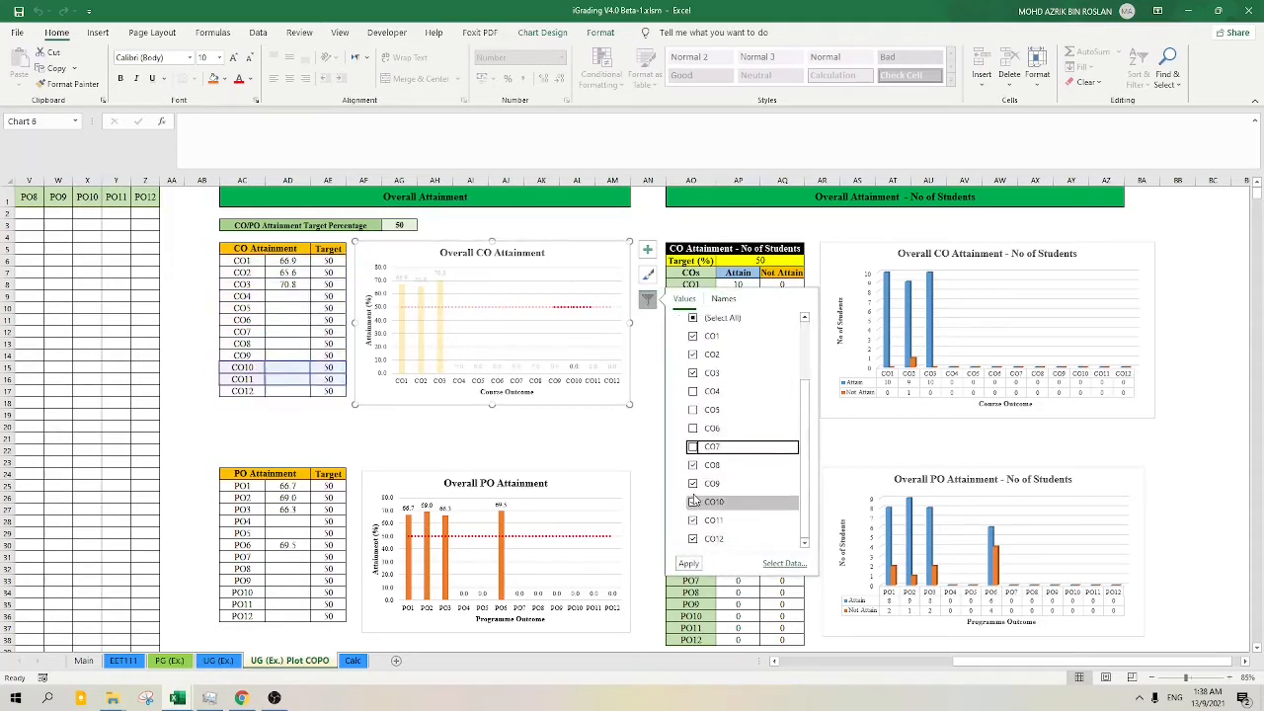
click(693, 465)
click(693, 484)
click(693, 502)
click(693, 521)
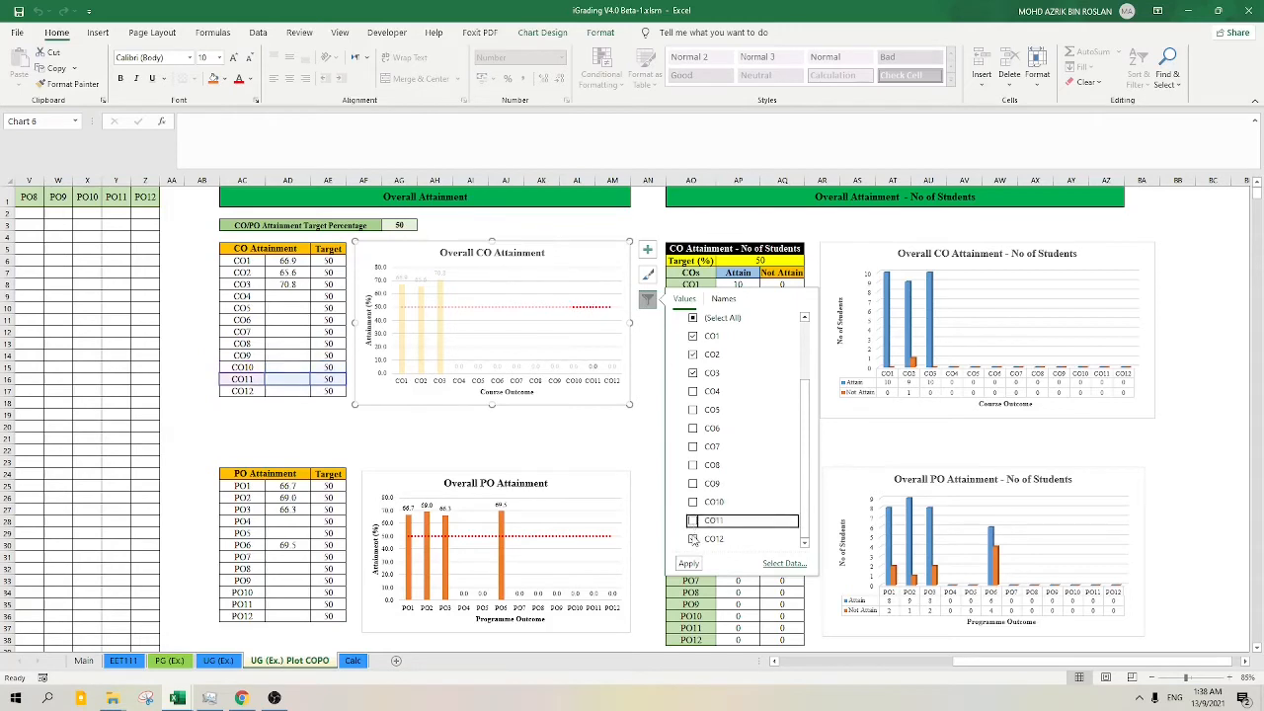
click(693, 539)
click(688, 563)
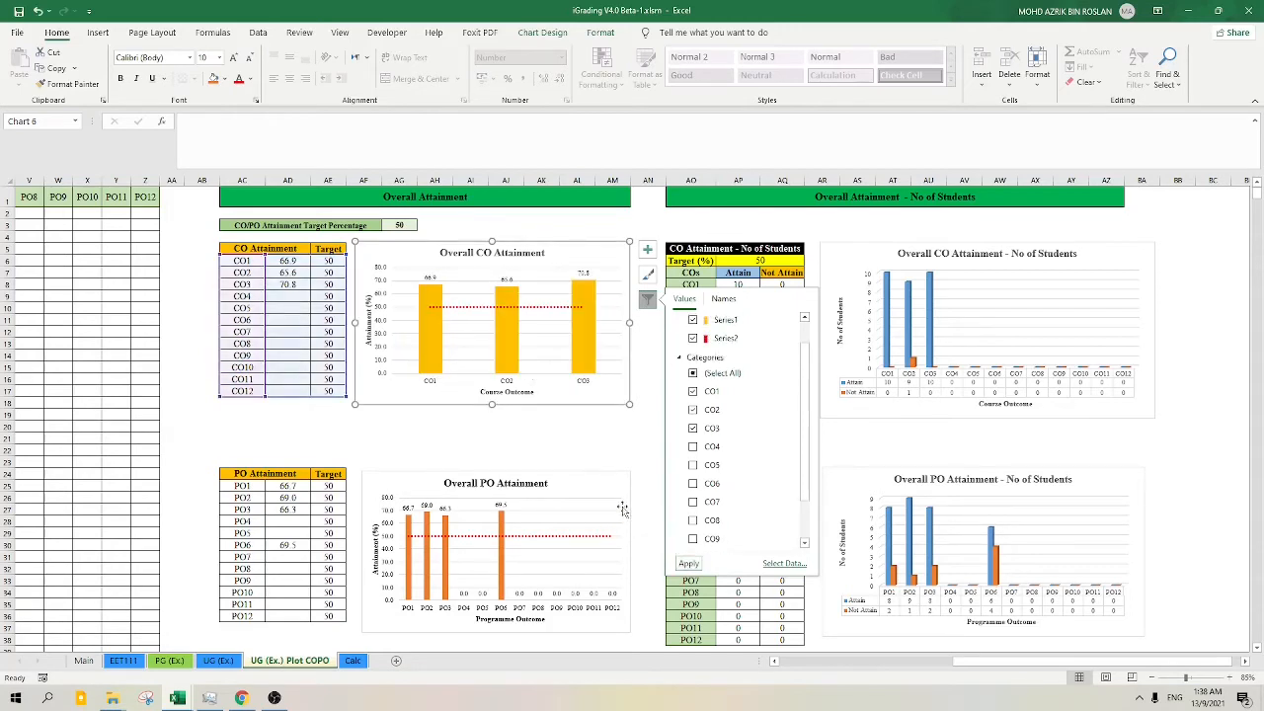
- Filter the Overall PO Attainment chart to show only PO1, PO2, PO3 and PO6, excluding the other programme outcomes
click(612, 478)
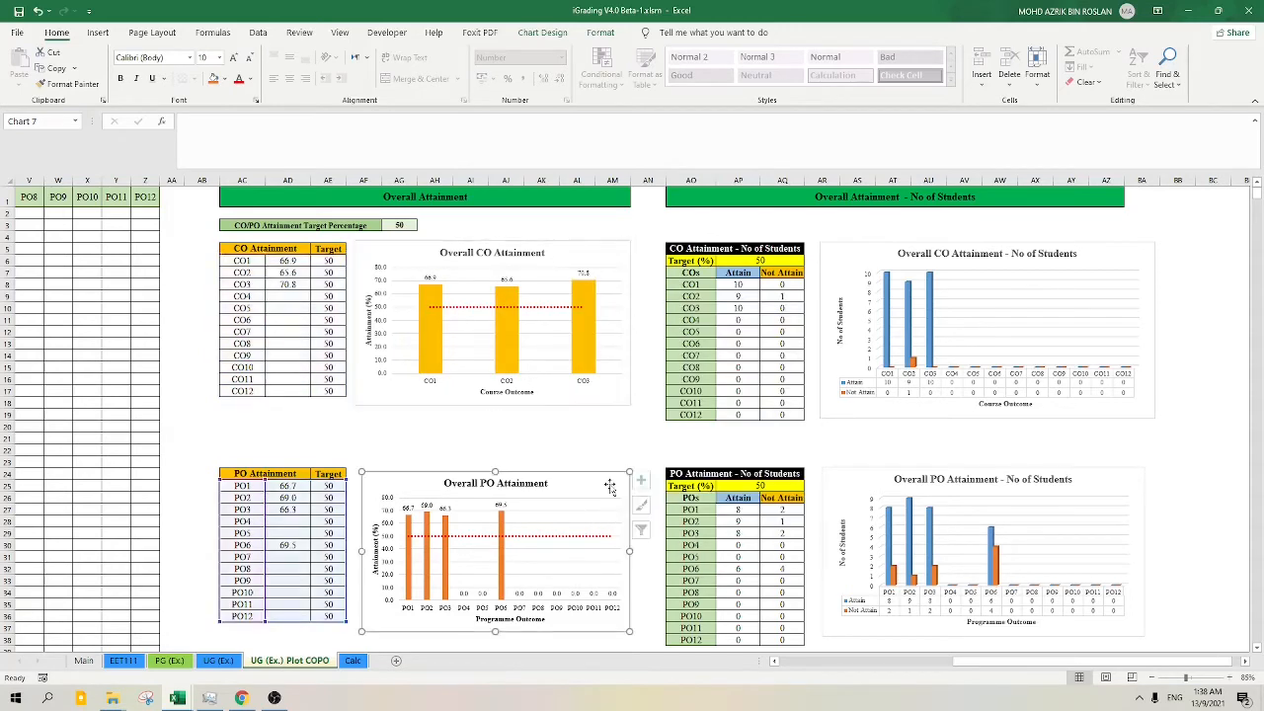
click(648, 530)
click(693, 586)
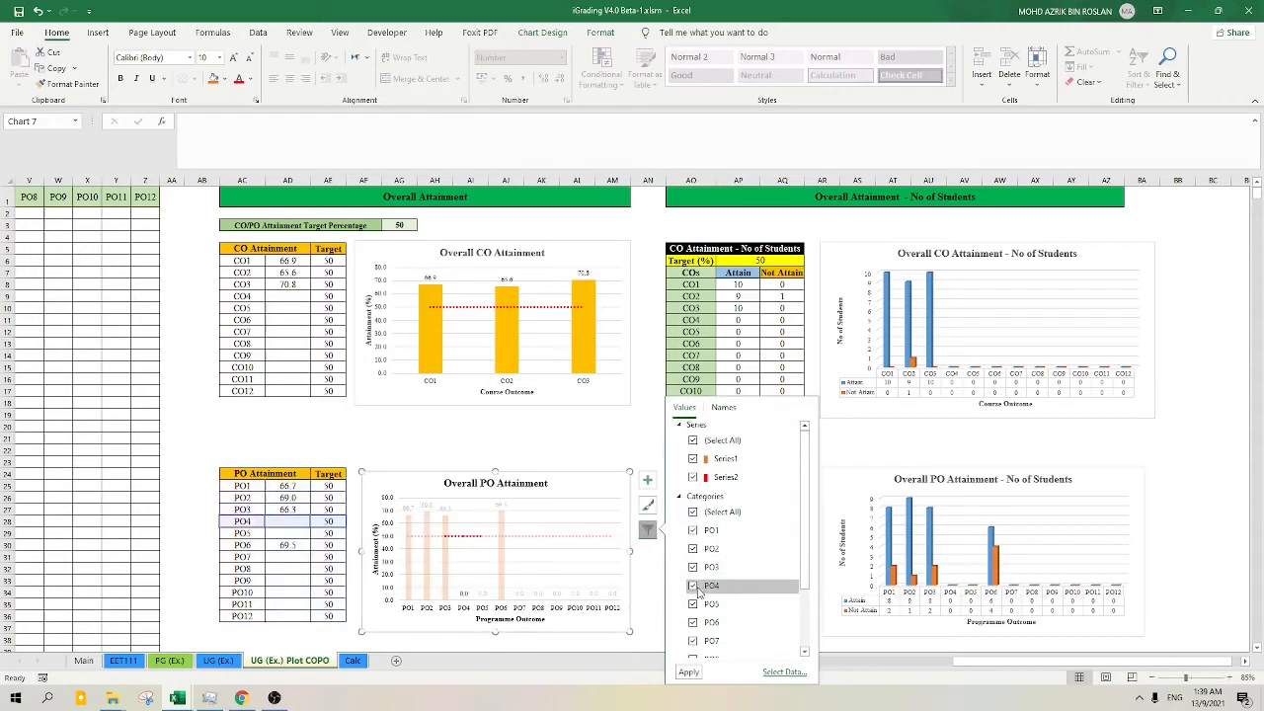
click(696, 604)
click(695, 640)
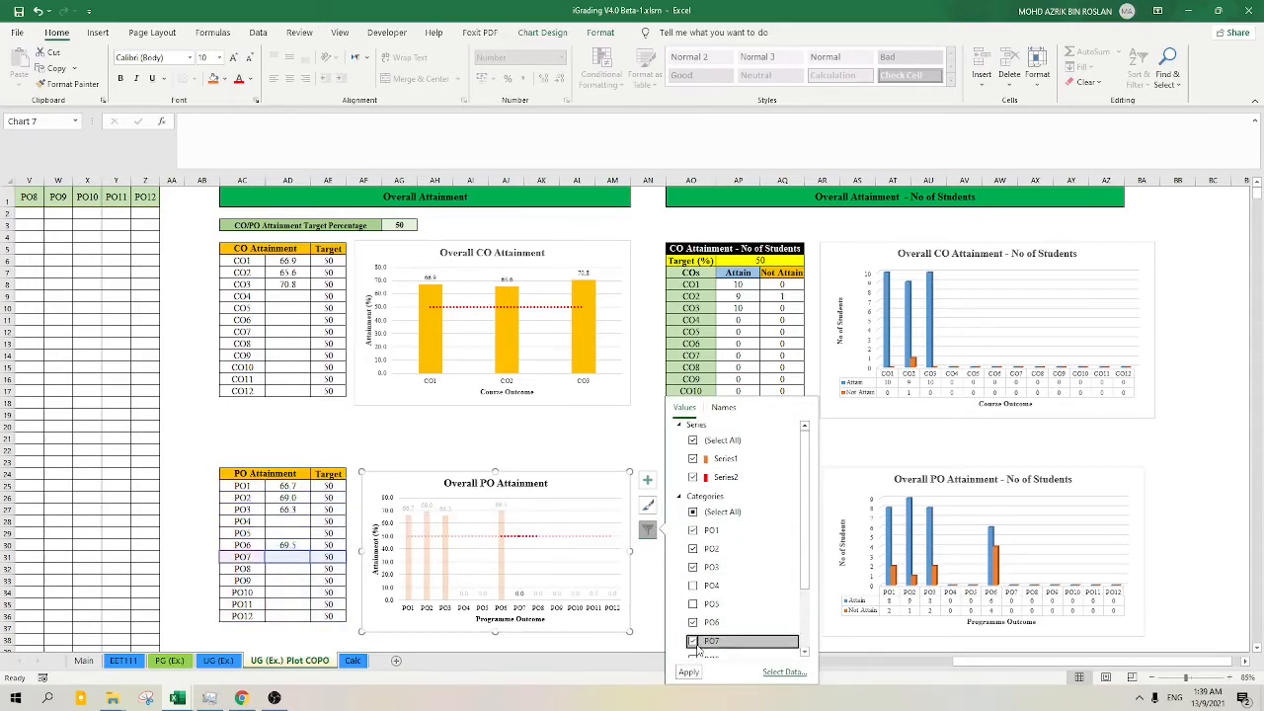
scroll(697, 637, down, 2)
click(695, 574)
click(693, 591)
click(693, 611)
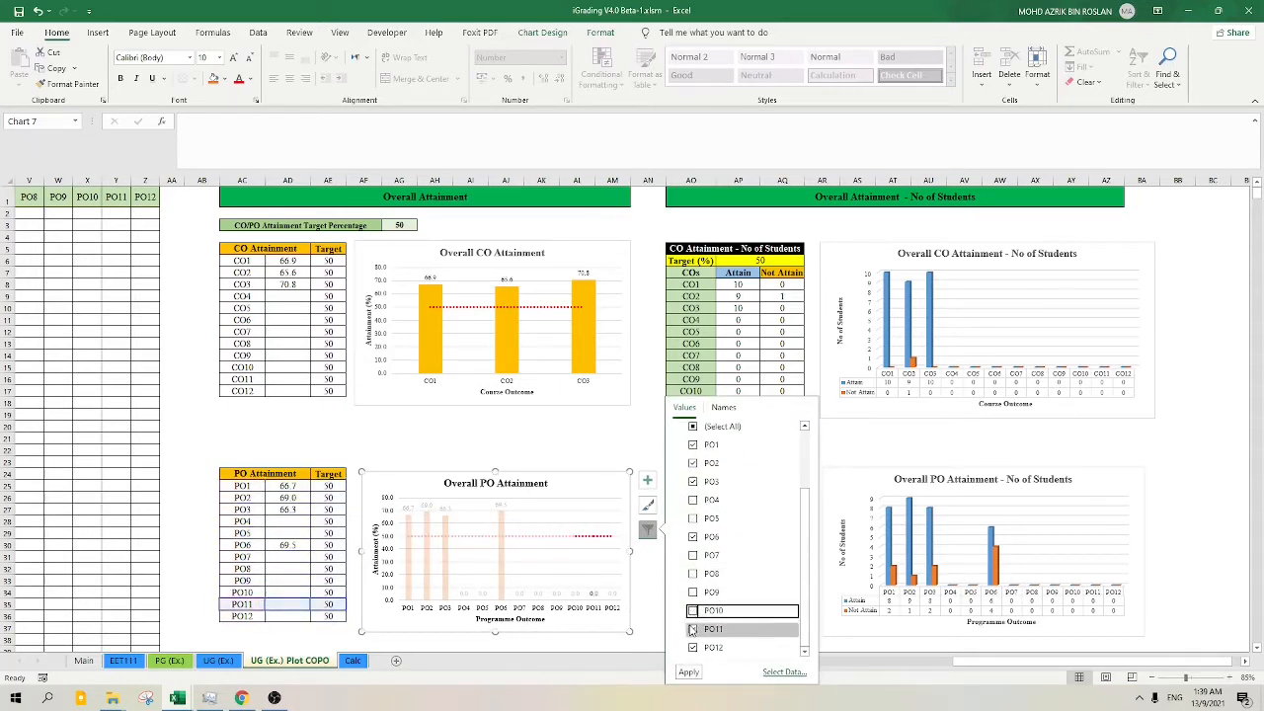
click(693, 629)
click(693, 647)
click(691, 671)
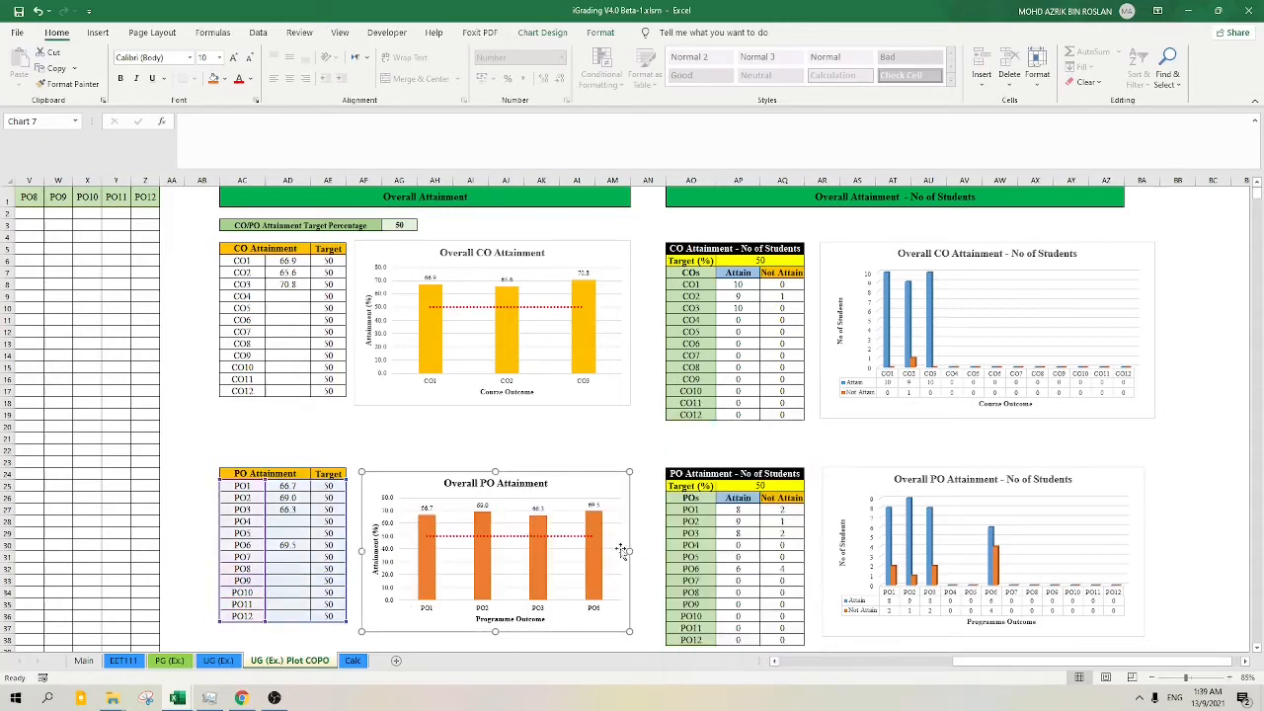
- Examine the Attain and Not Attain student counts for CO1 and CO2 in the CO Attainment - No of Students table
scroll(596, 484, down, 3)
scroll(596, 478, up, 3)
scroll(1018, 340, down, 1)
scroll(1018, 340, up, 1)
mouse_move(886, 319)
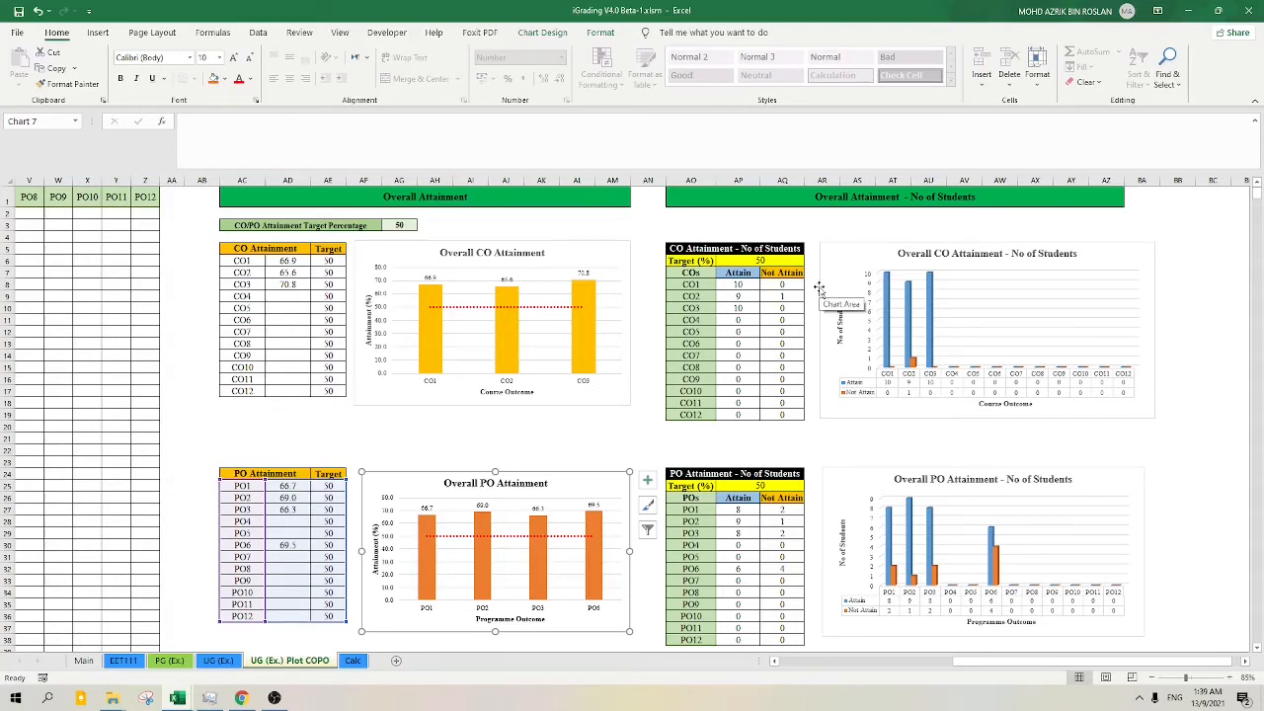
click(707, 286)
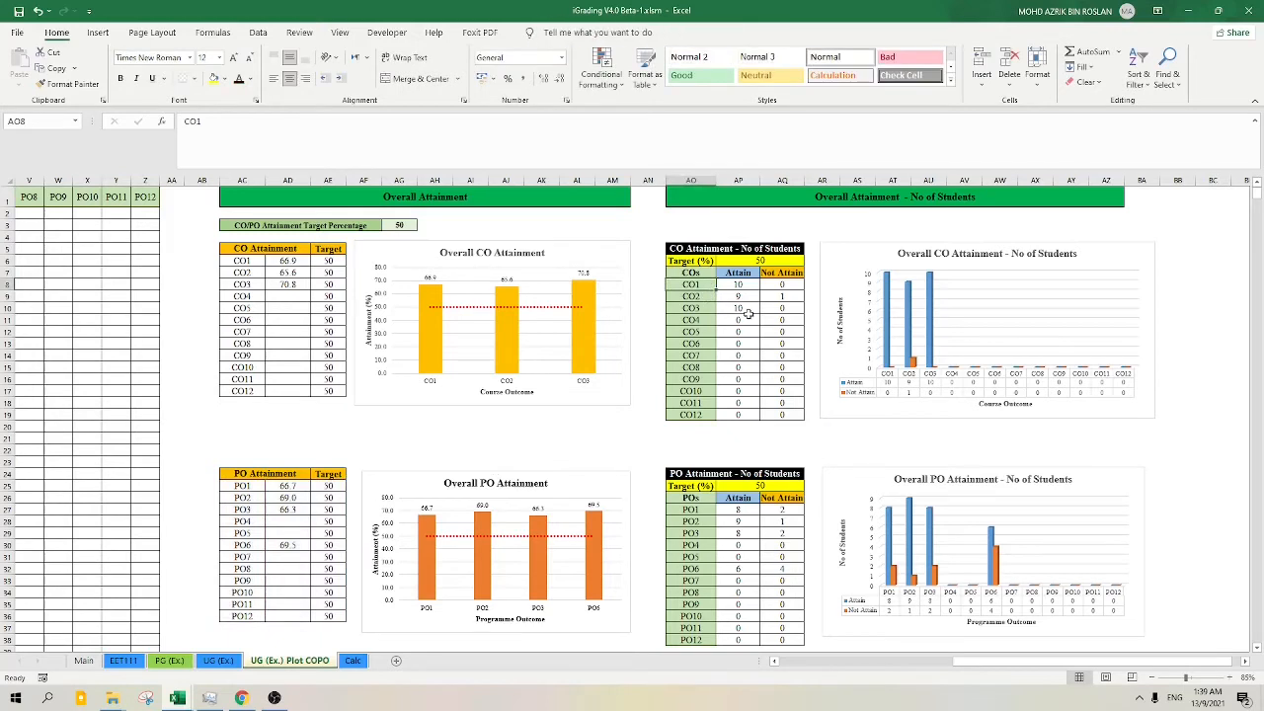
key(Right)
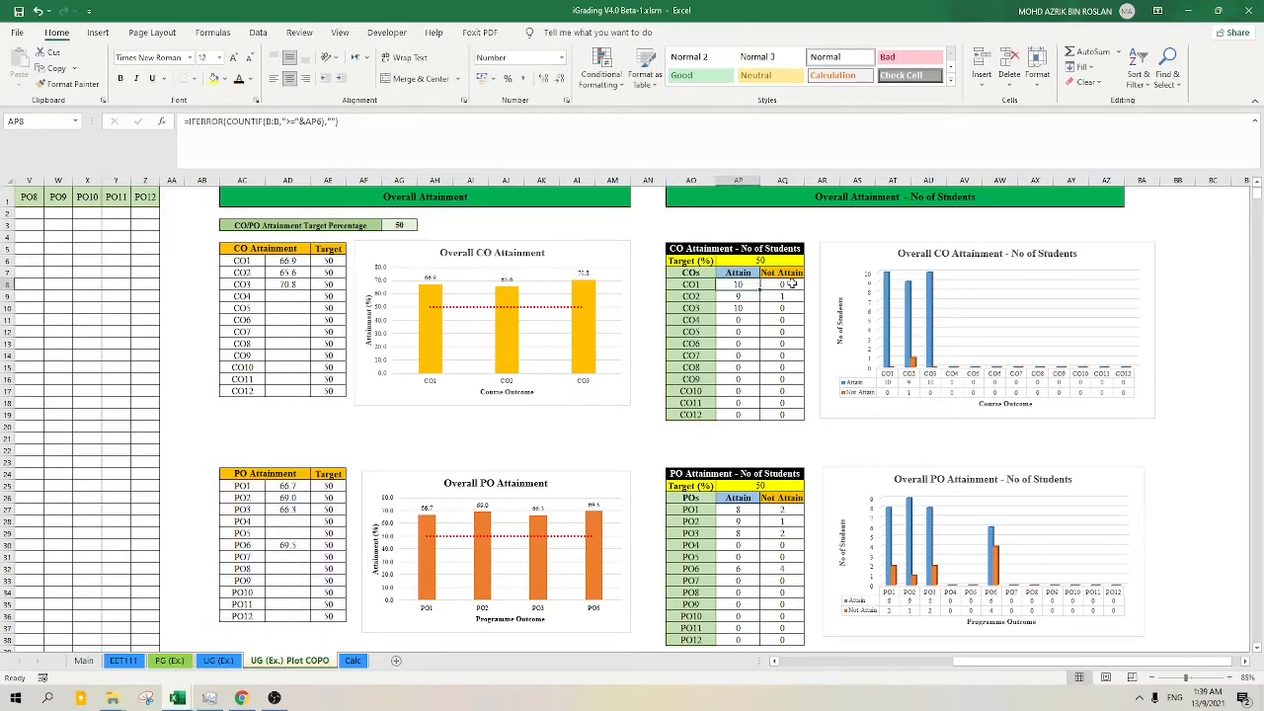
click(791, 283)
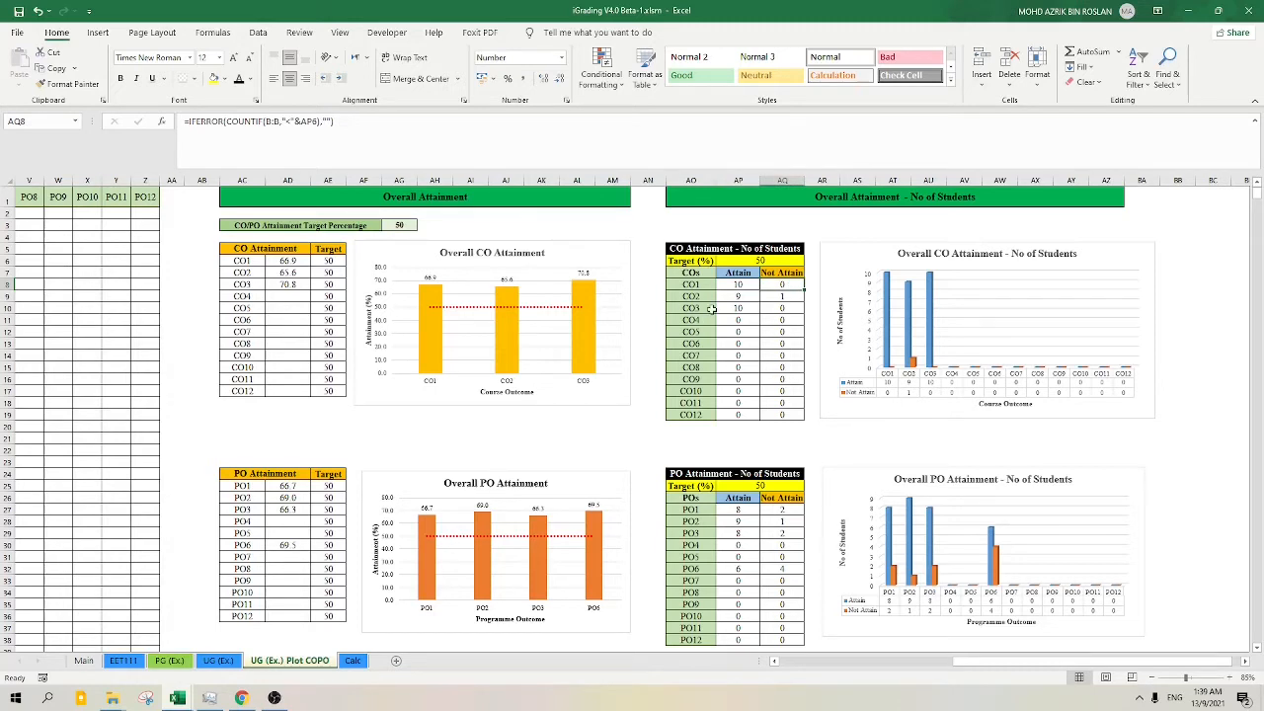
click(711, 297)
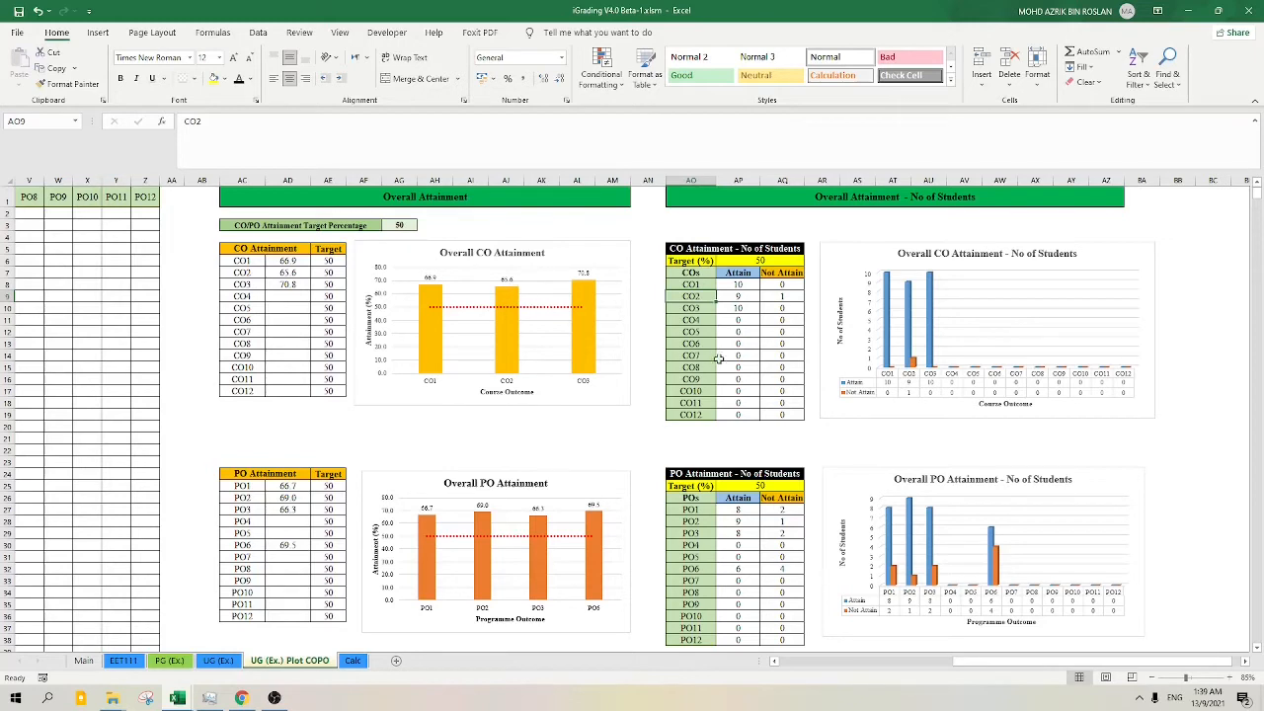
click(780, 298)
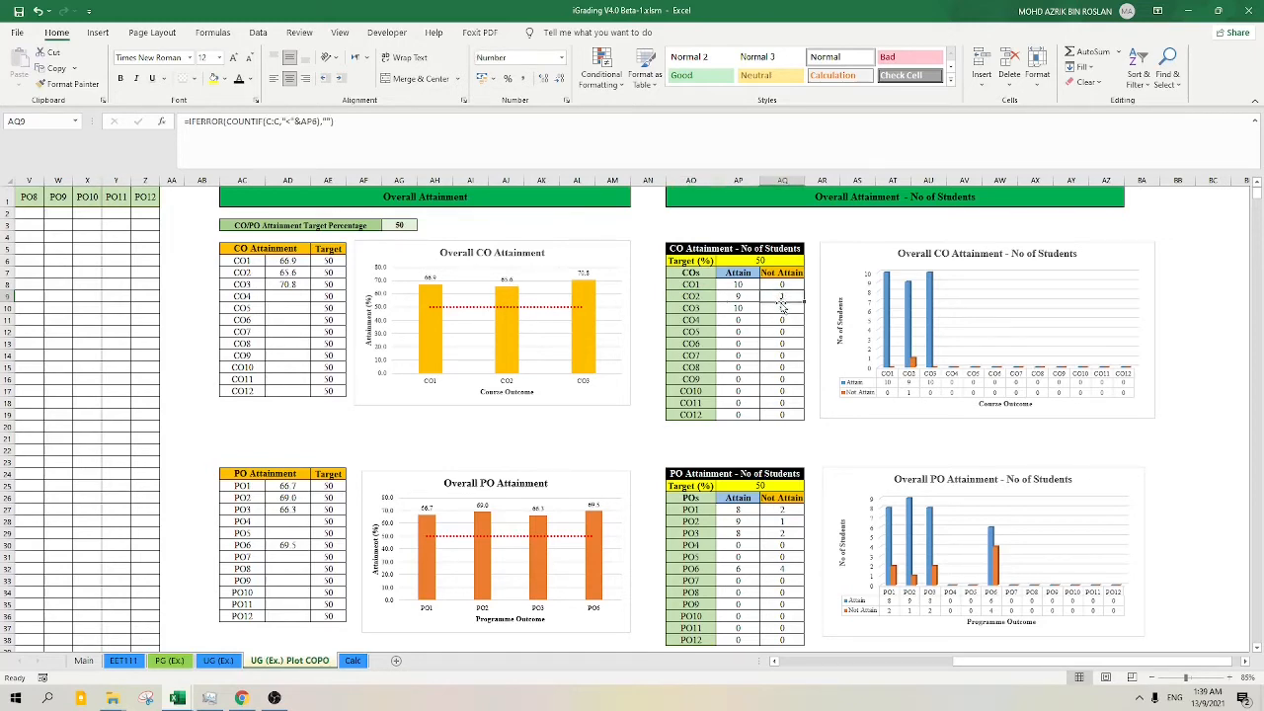
click(746, 298)
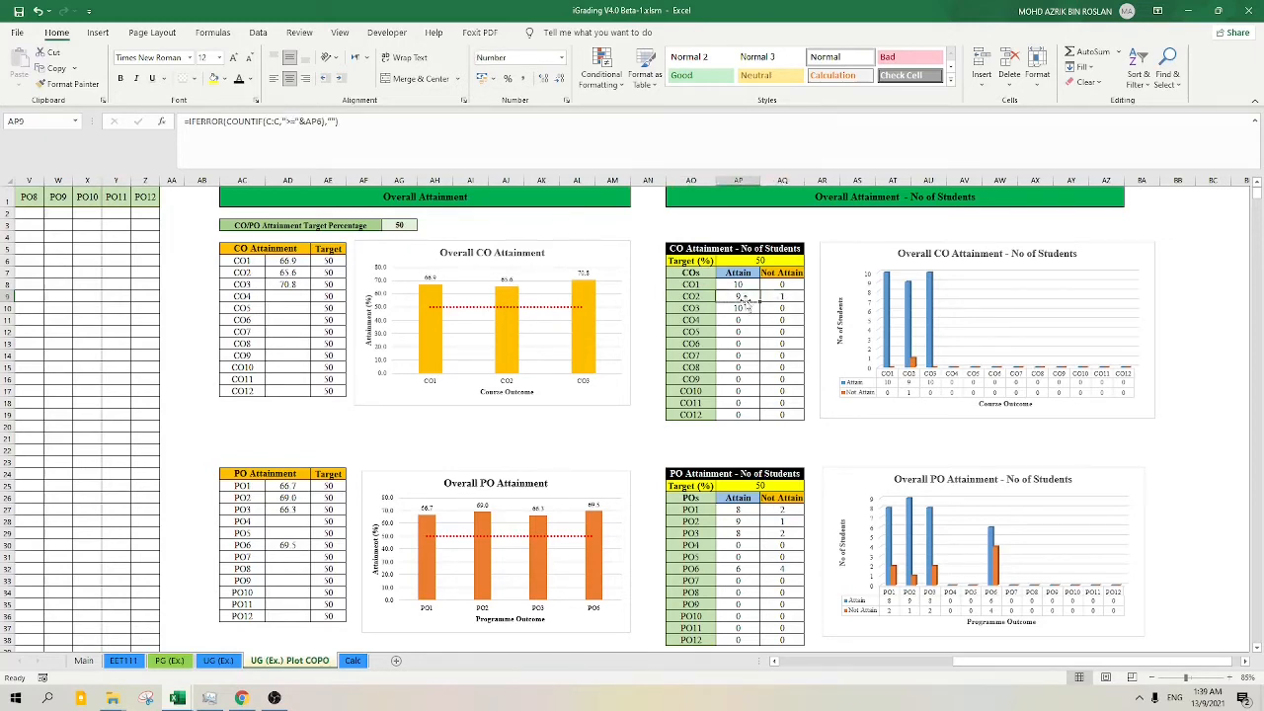
click(780, 298)
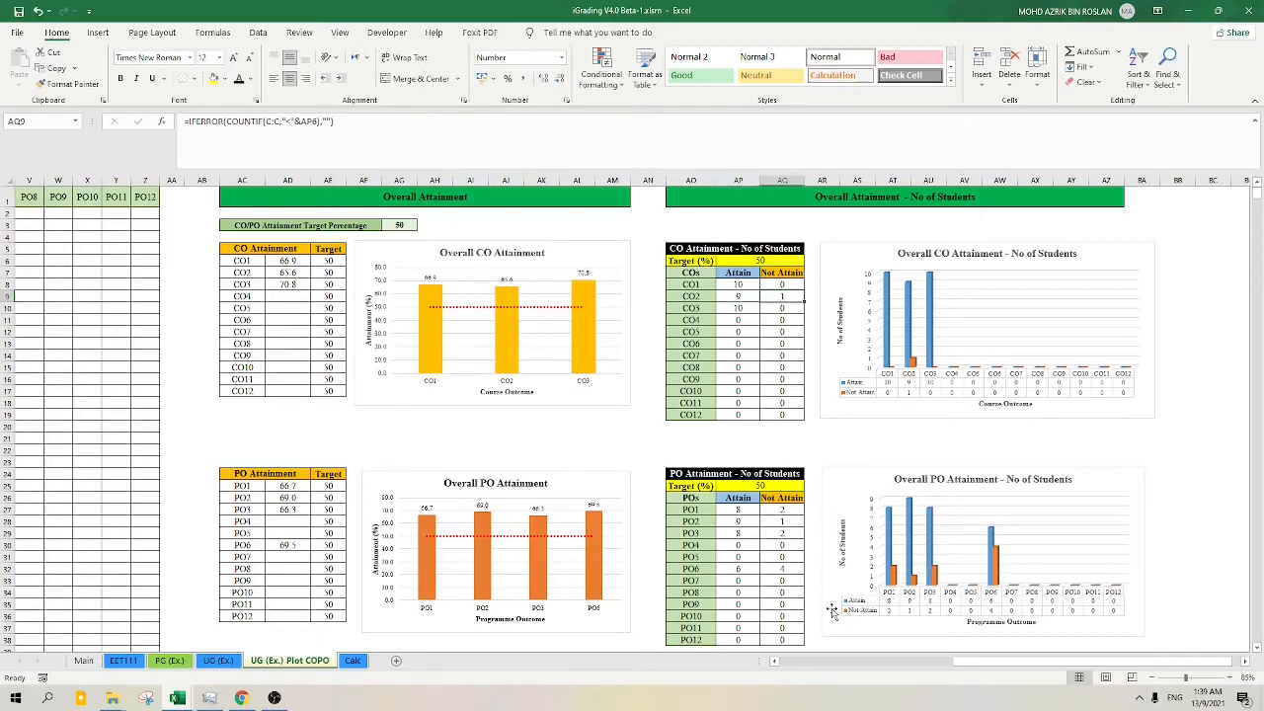
- Check the individual students' CO2 scores, including Student 5's, against the target, and inspect the CO3 attain count
drag(936, 662, 760, 665)
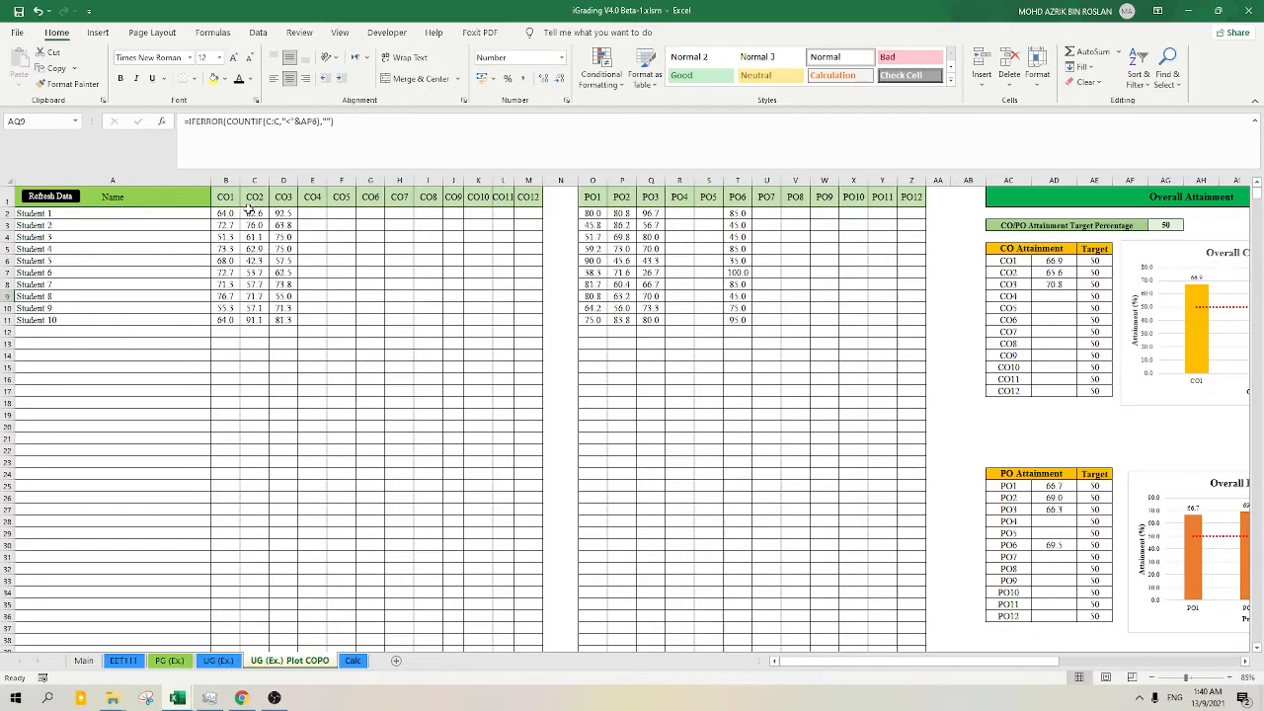
drag(257, 213, 255, 253)
click(255, 260)
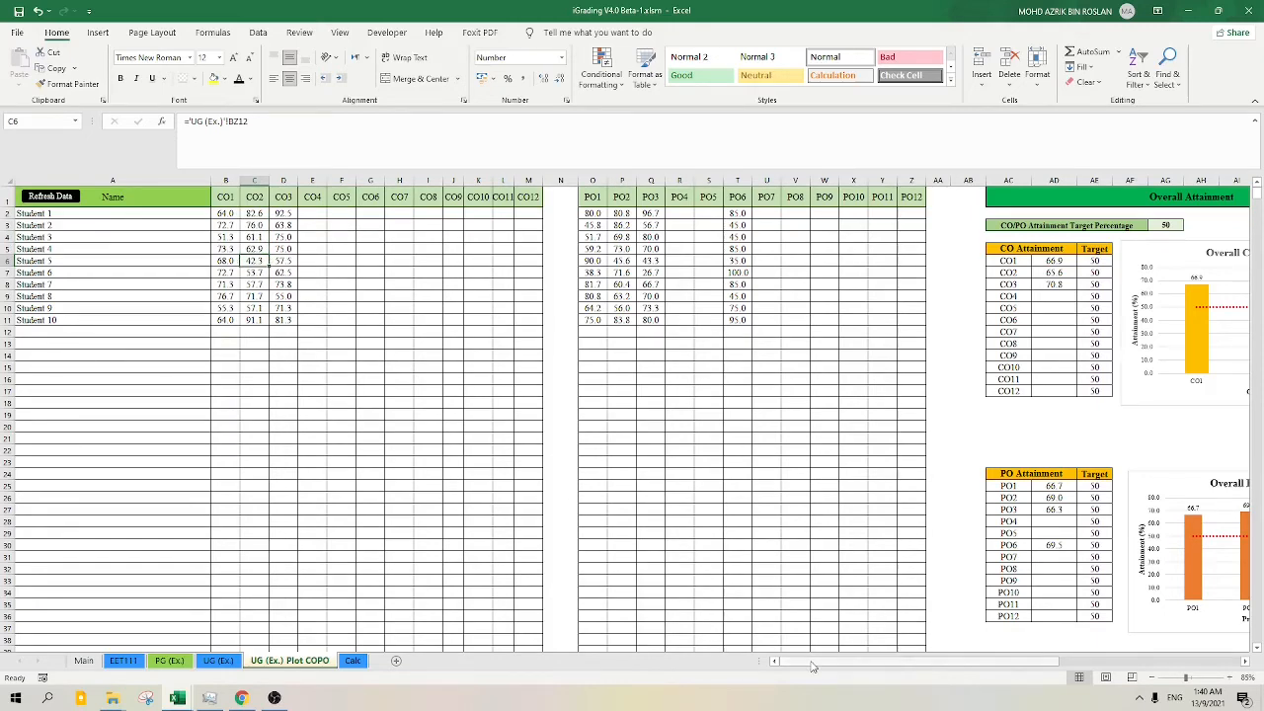
drag(807, 668, 1008, 667)
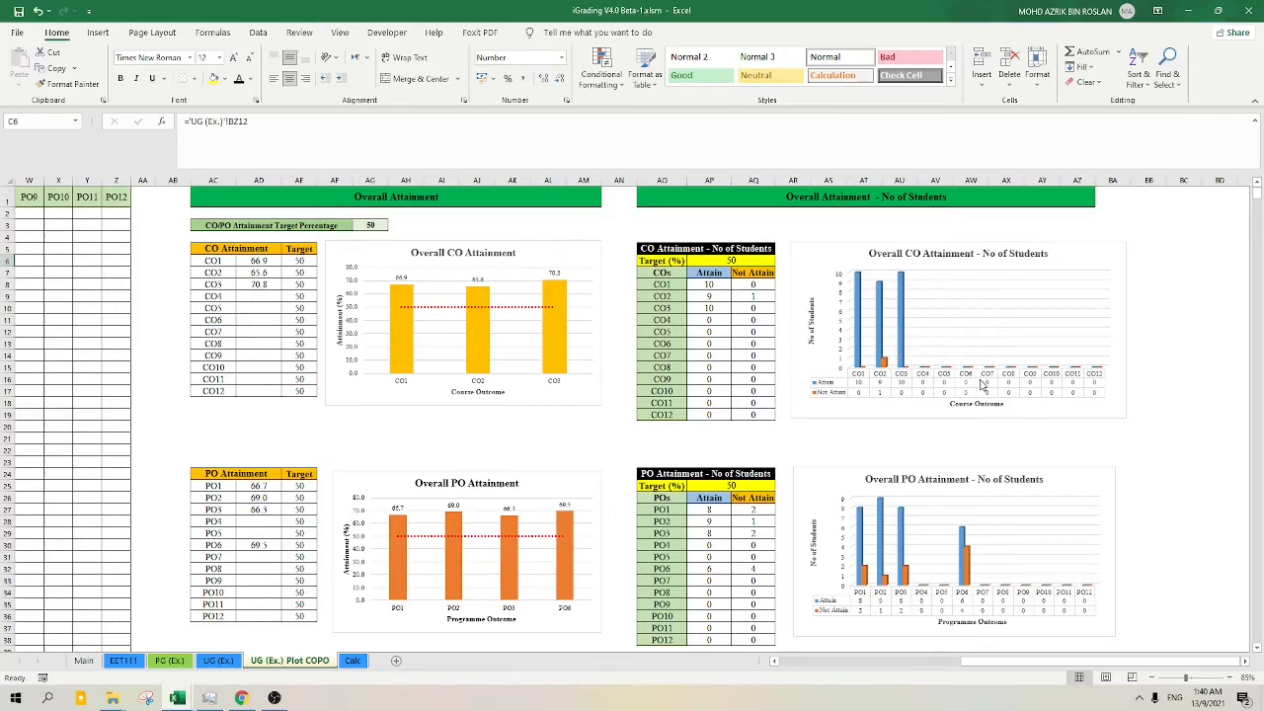
click(717, 310)
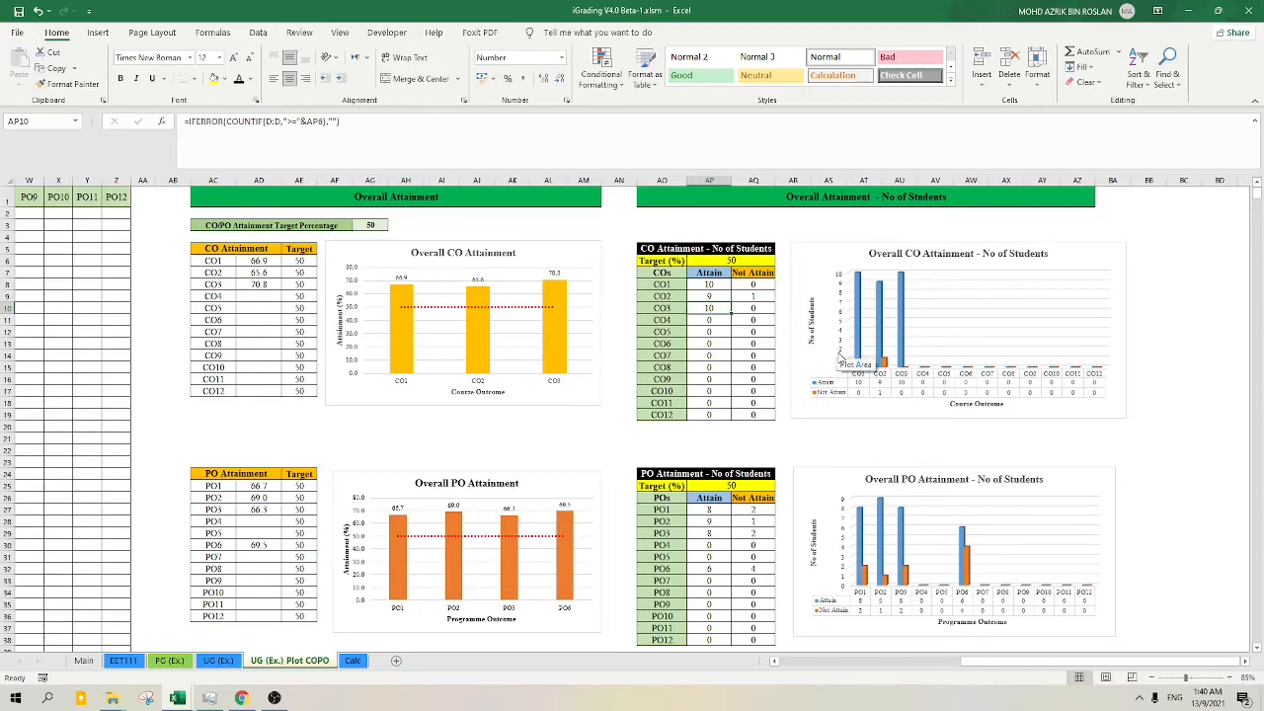
- Review the PO number-of-students chart and the CO and PO Percentage of Students tables and charts
scroll(838, 351, down, 2)
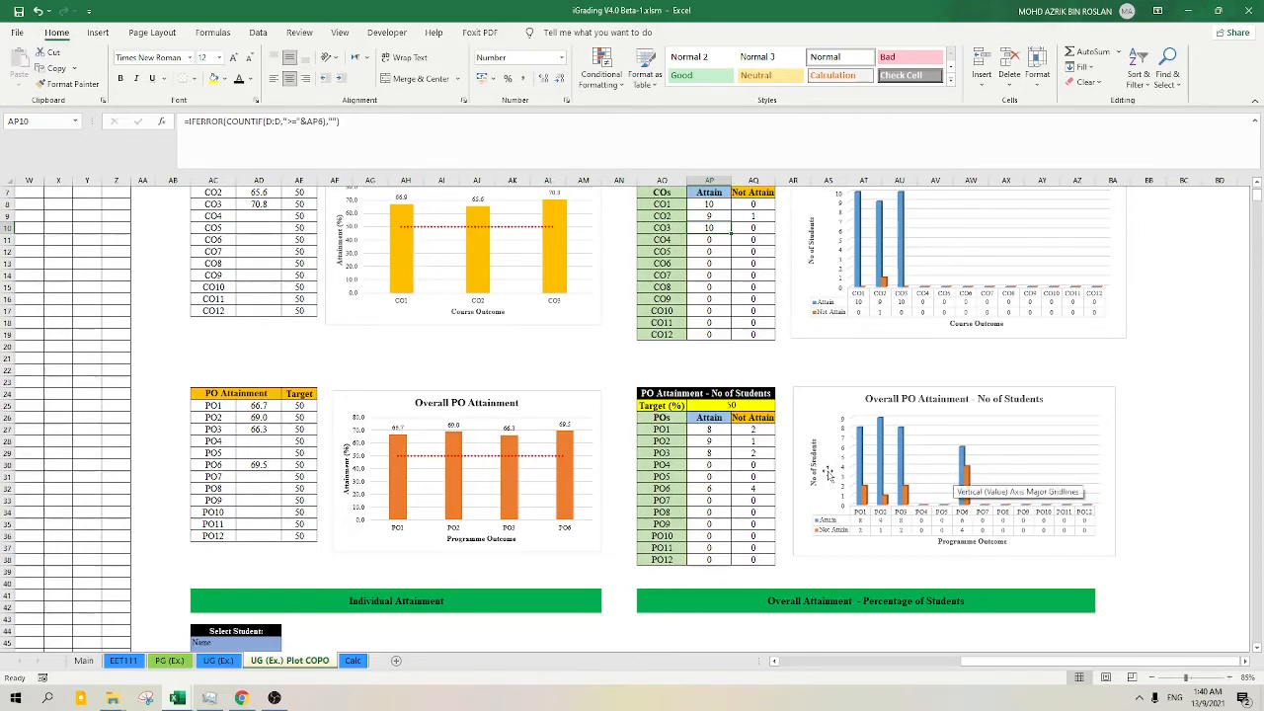
scroll(758, 428, down, 2)
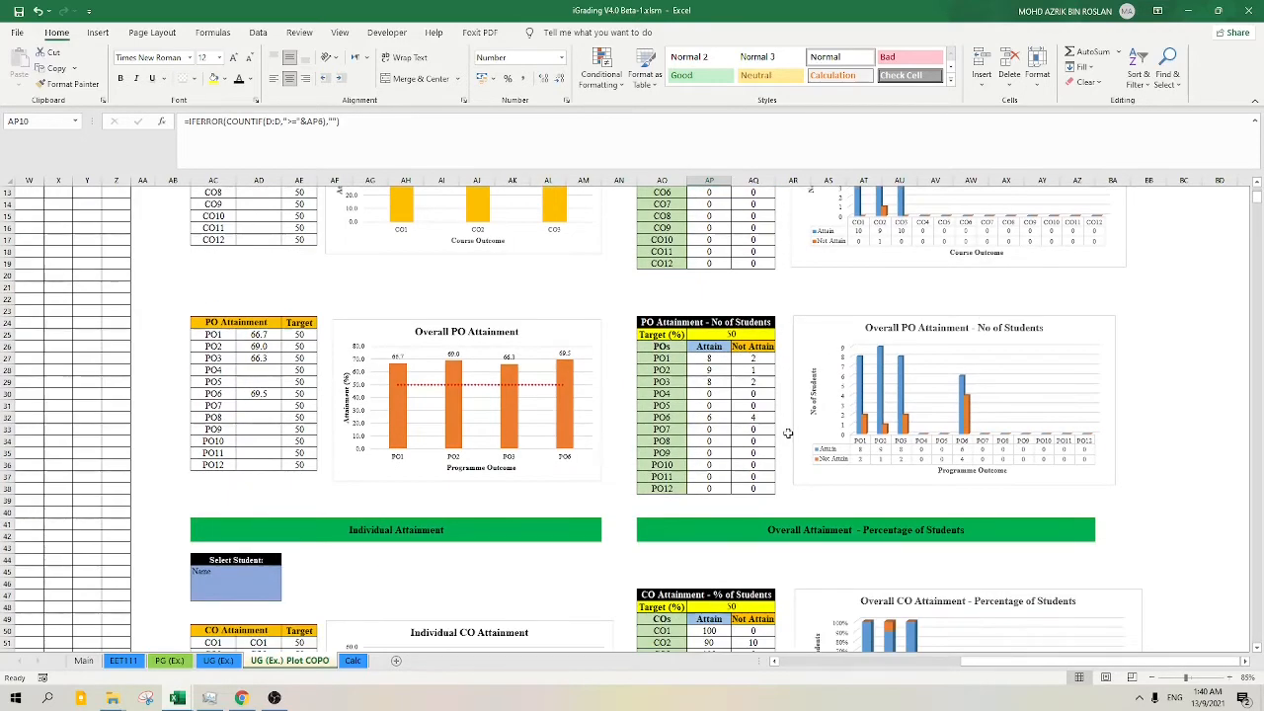
scroll(790, 433, down, 5)
scroll(822, 360, down, 7)
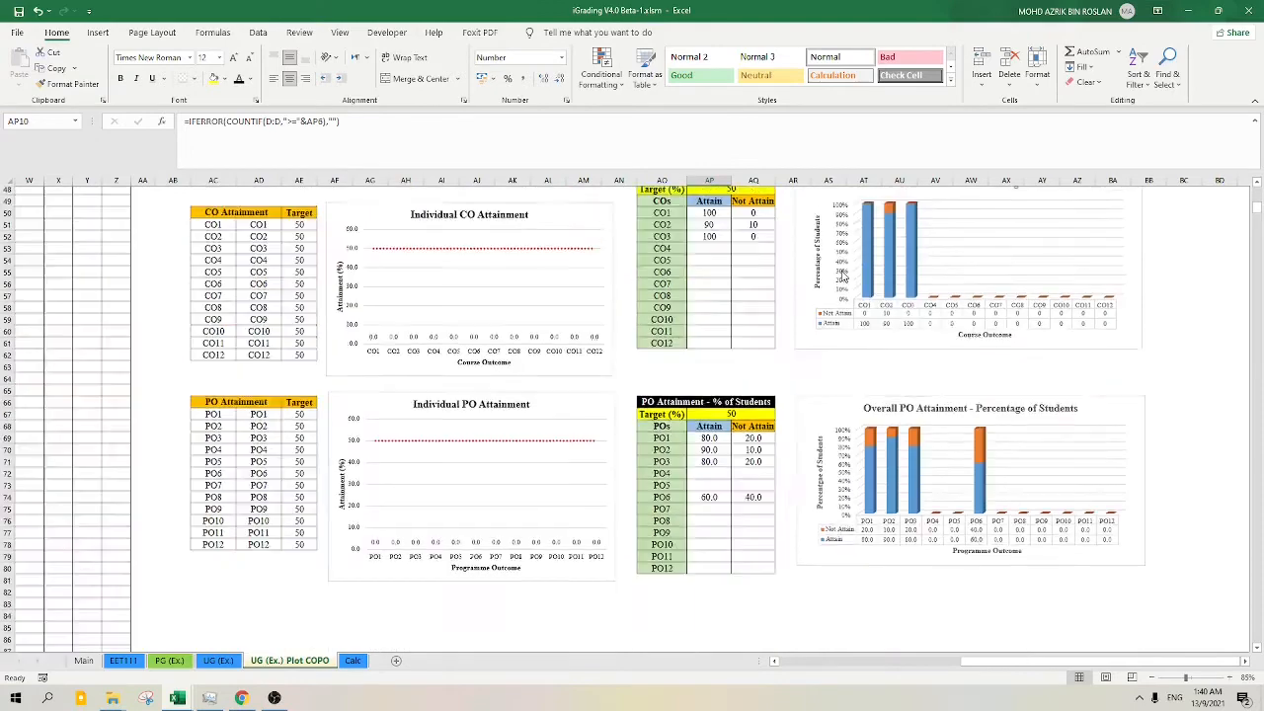
scroll(727, 393, up, 2)
scroll(831, 418, up, 9)
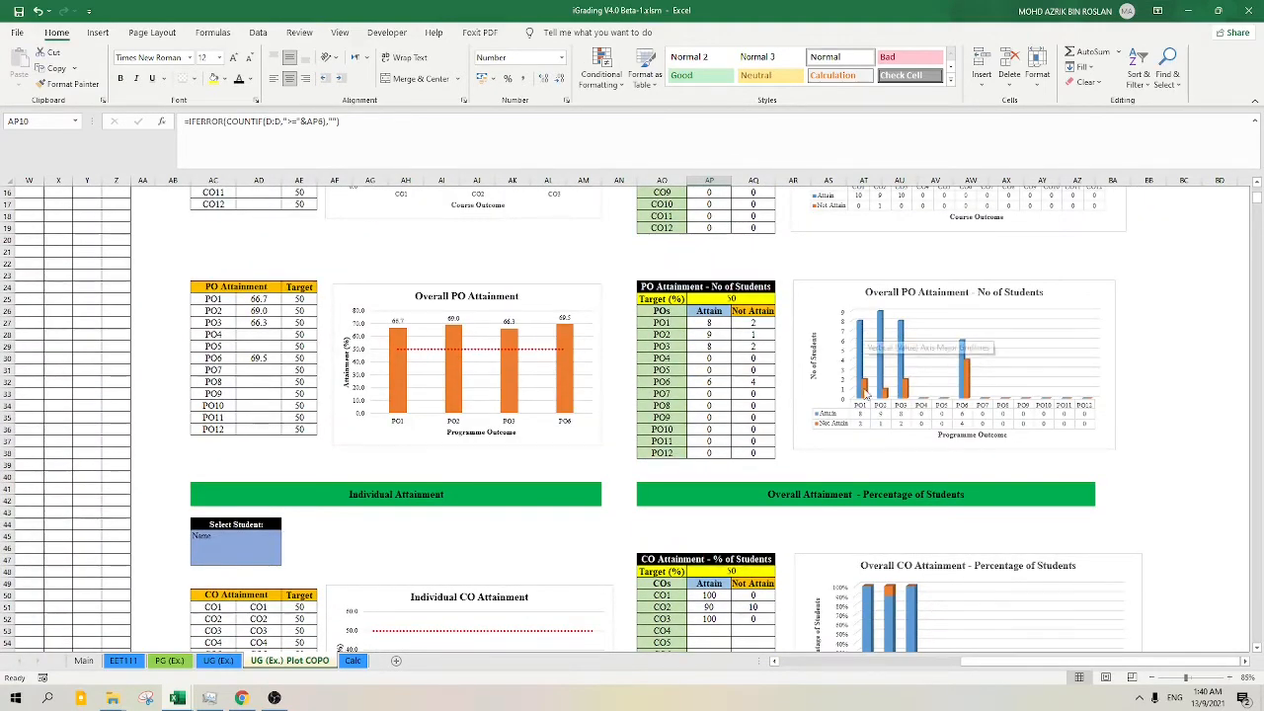
scroll(869, 408, down, 3)
scroll(869, 408, down, 4)
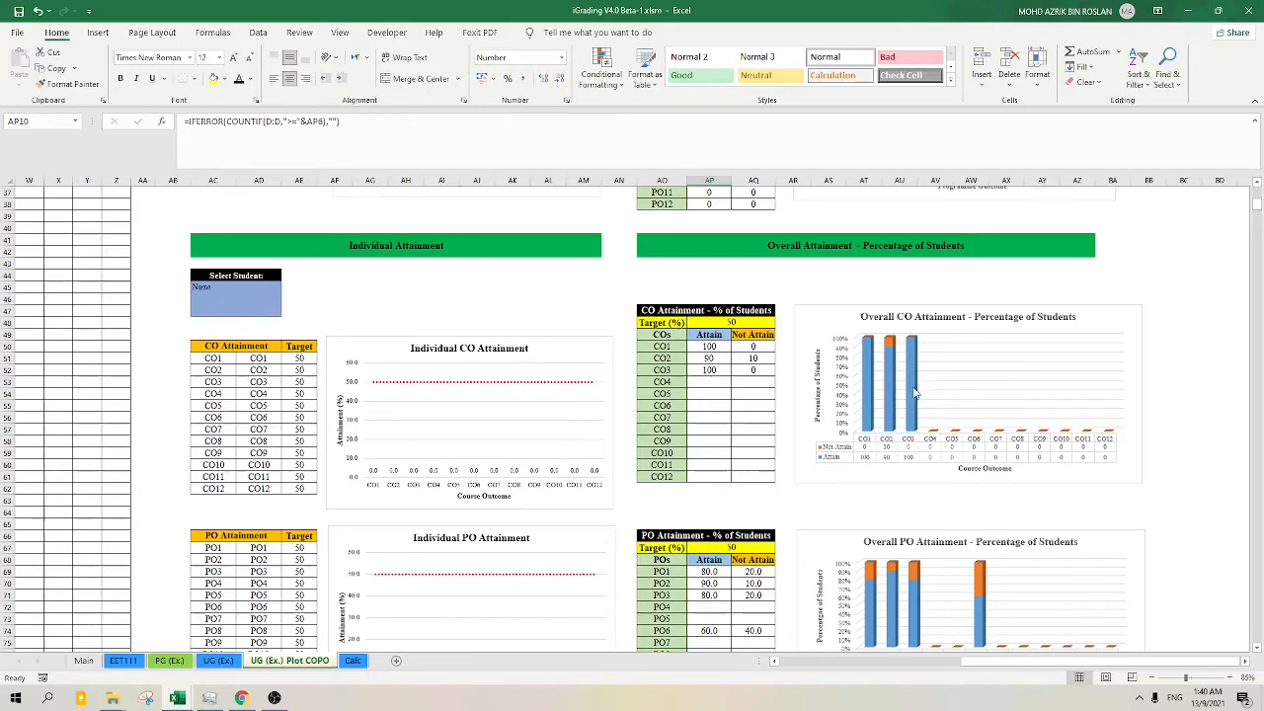
scroll(916, 393, down, 1)
scroll(910, 397, down, 1)
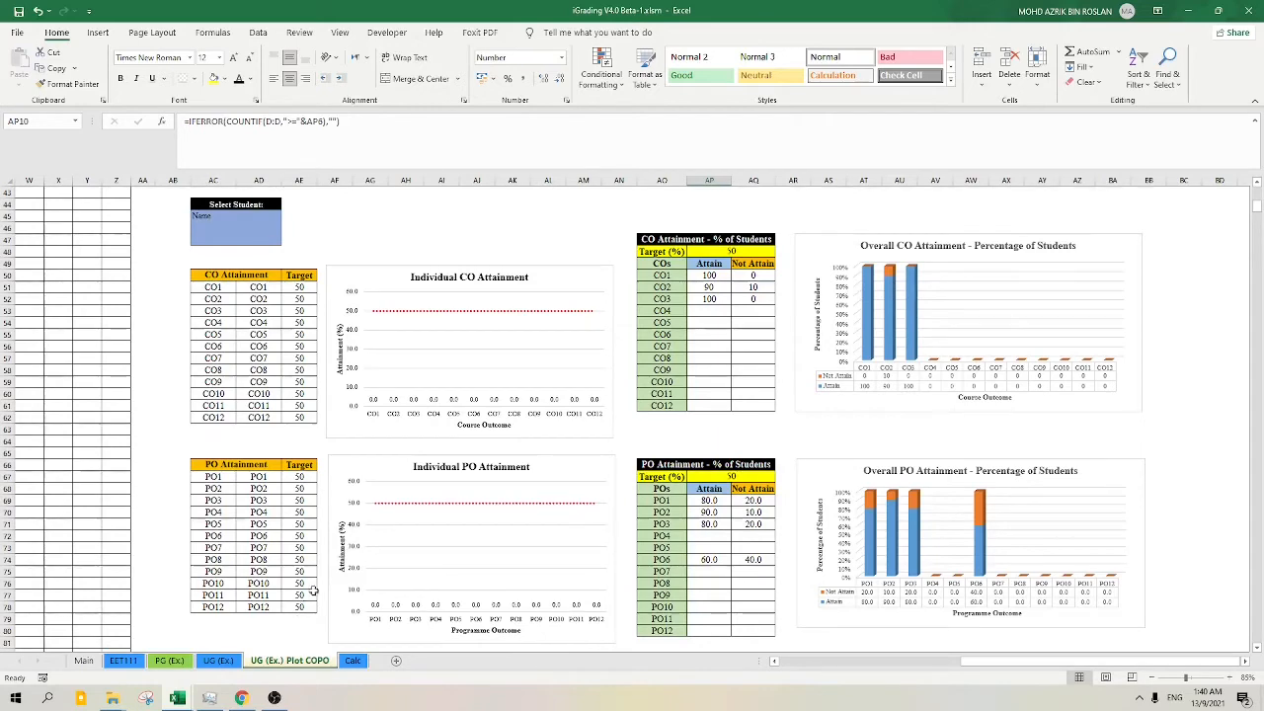
- Select Student 1 in the Individual Attainment section to plot that student's CO and PO attainment
scroll(280, 365, up, 3)
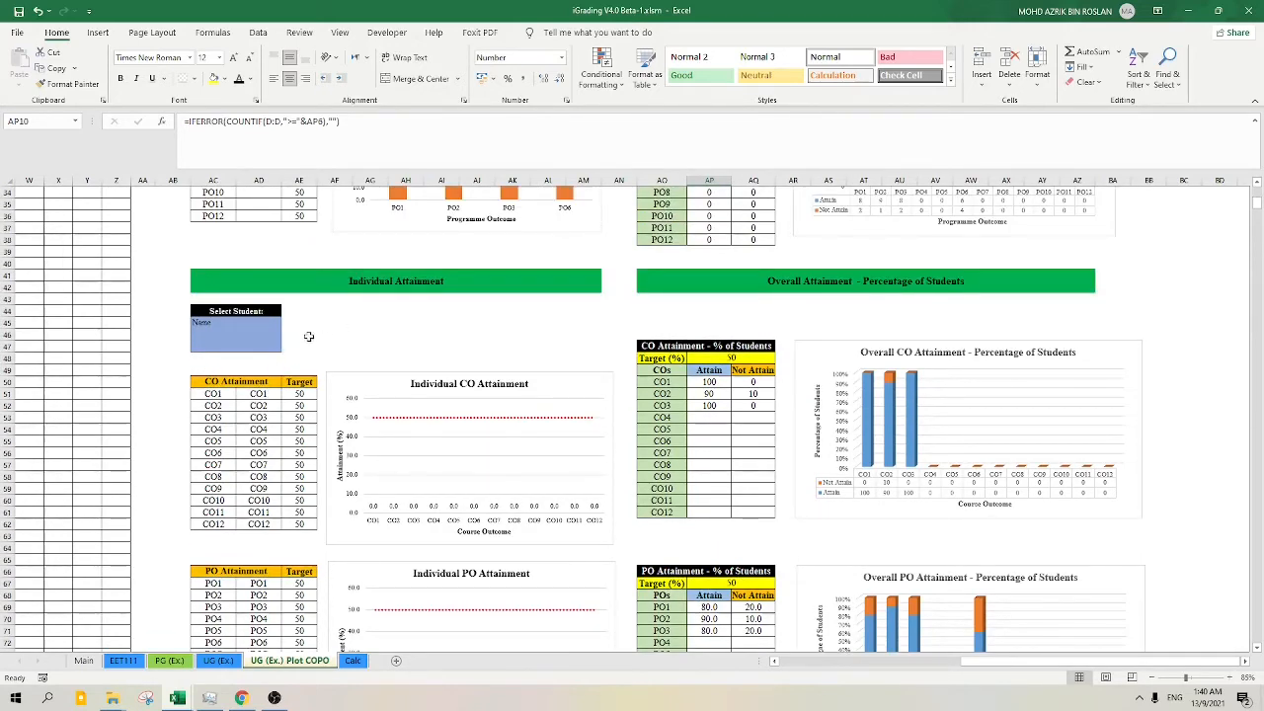
click(257, 337)
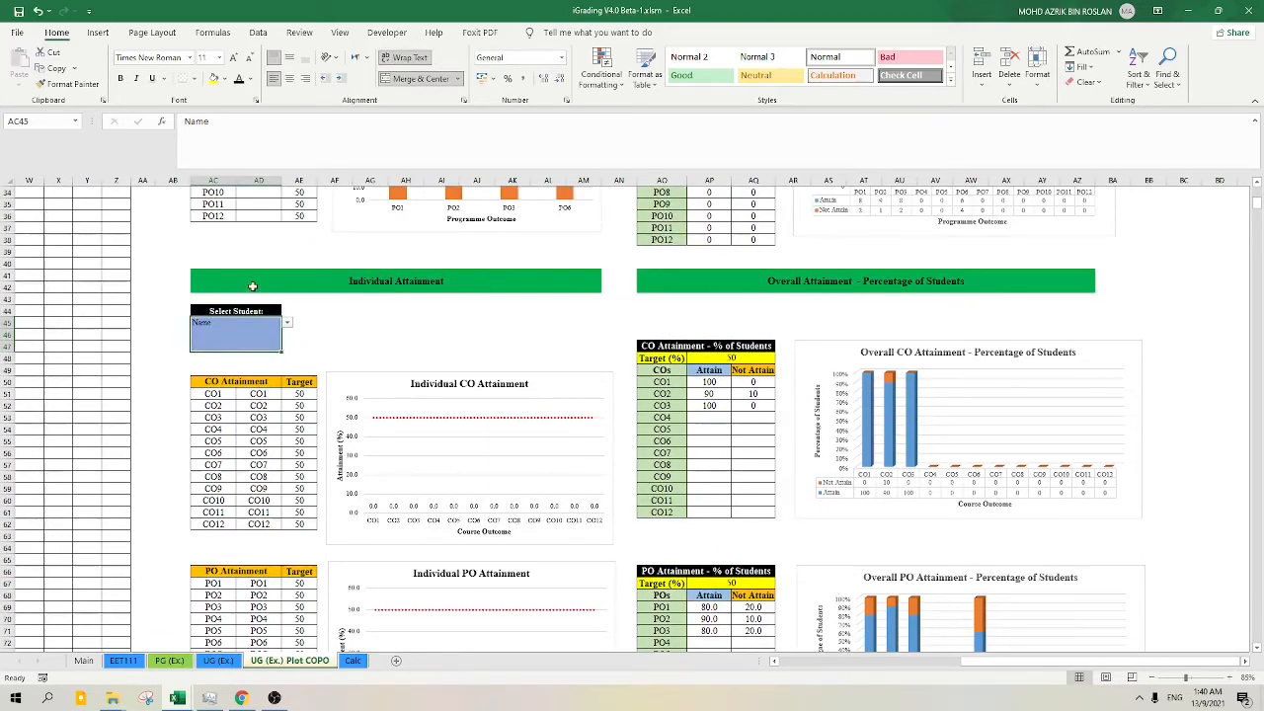
scroll(593, 617, down, 1)
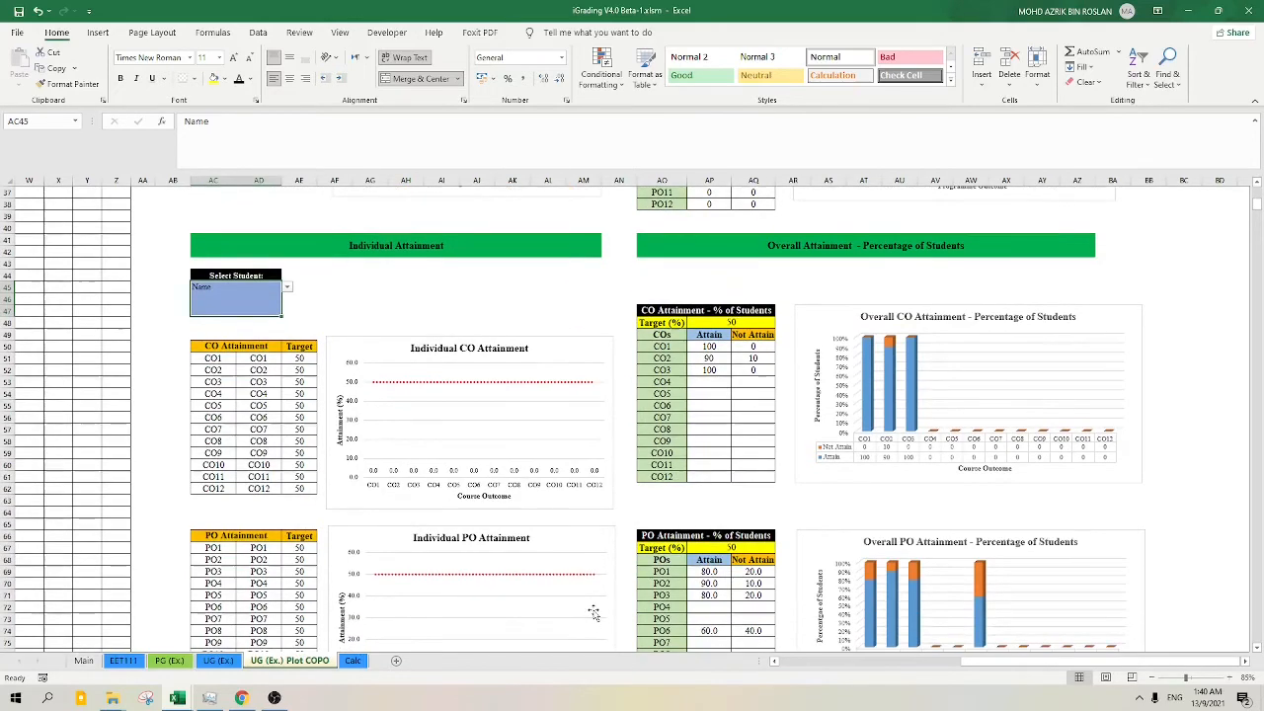
scroll(594, 592, up, 1)
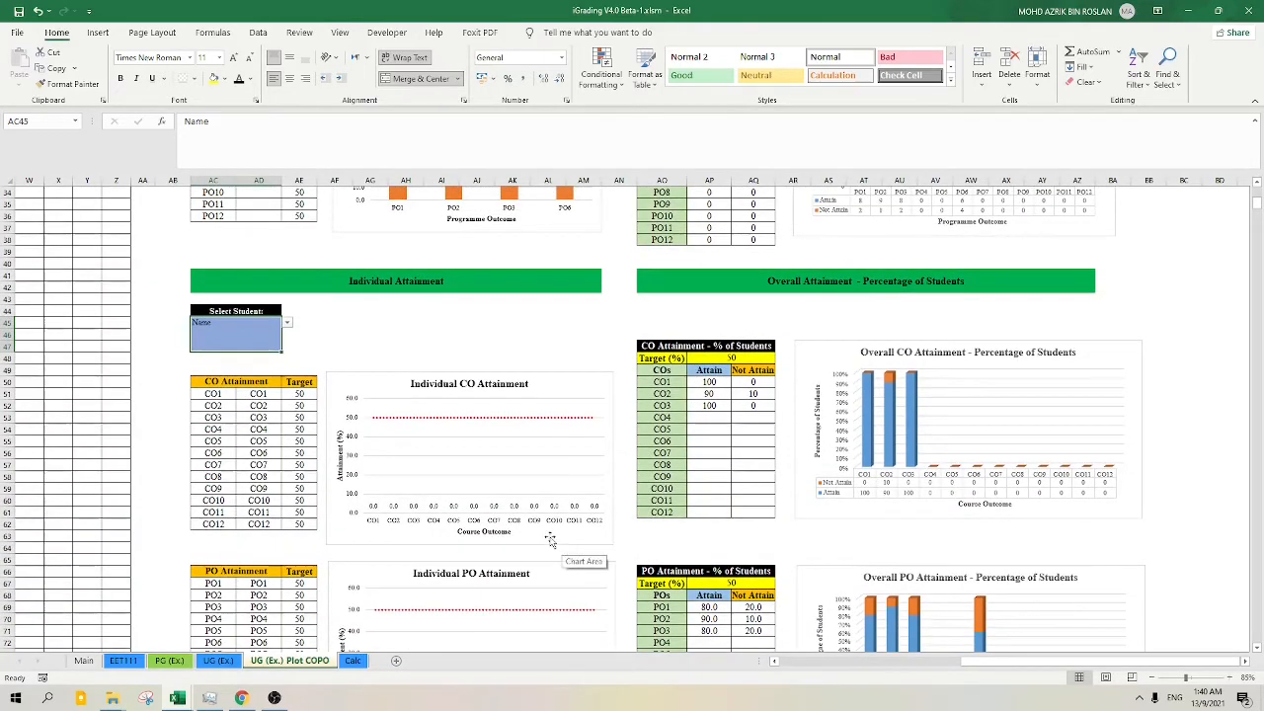
scroll(533, 539, down, 1)
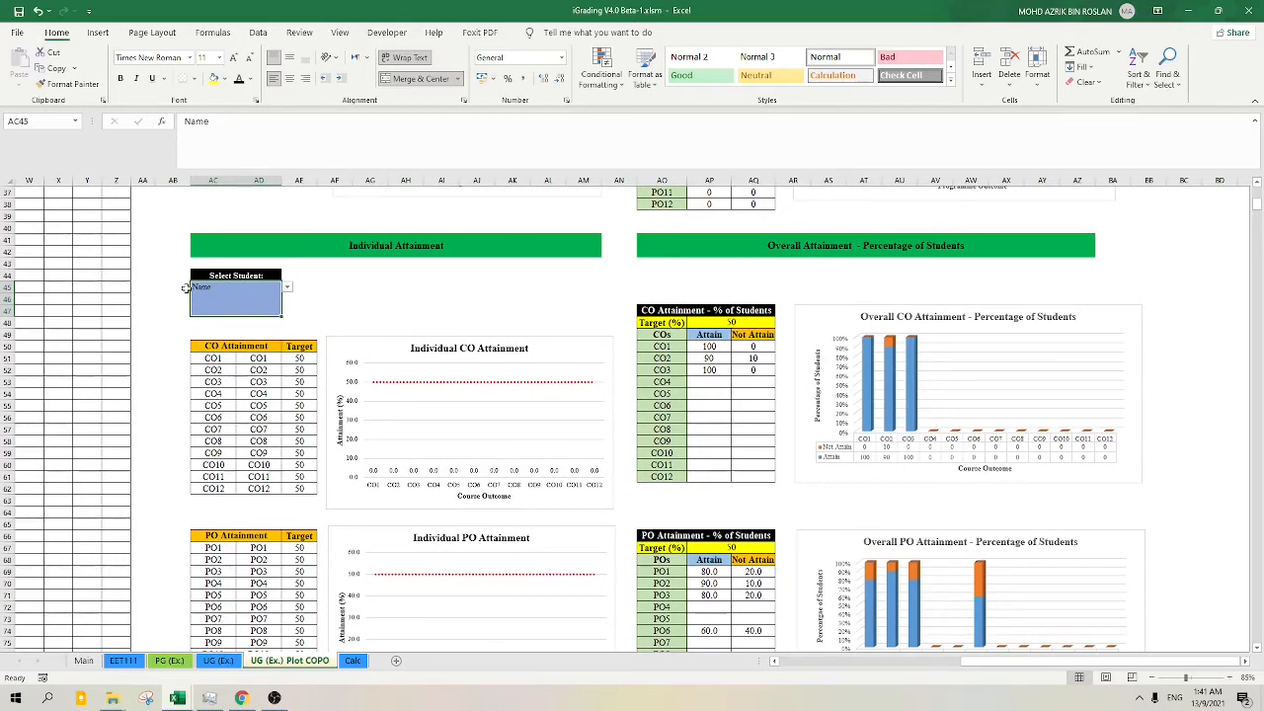
click(287, 288)
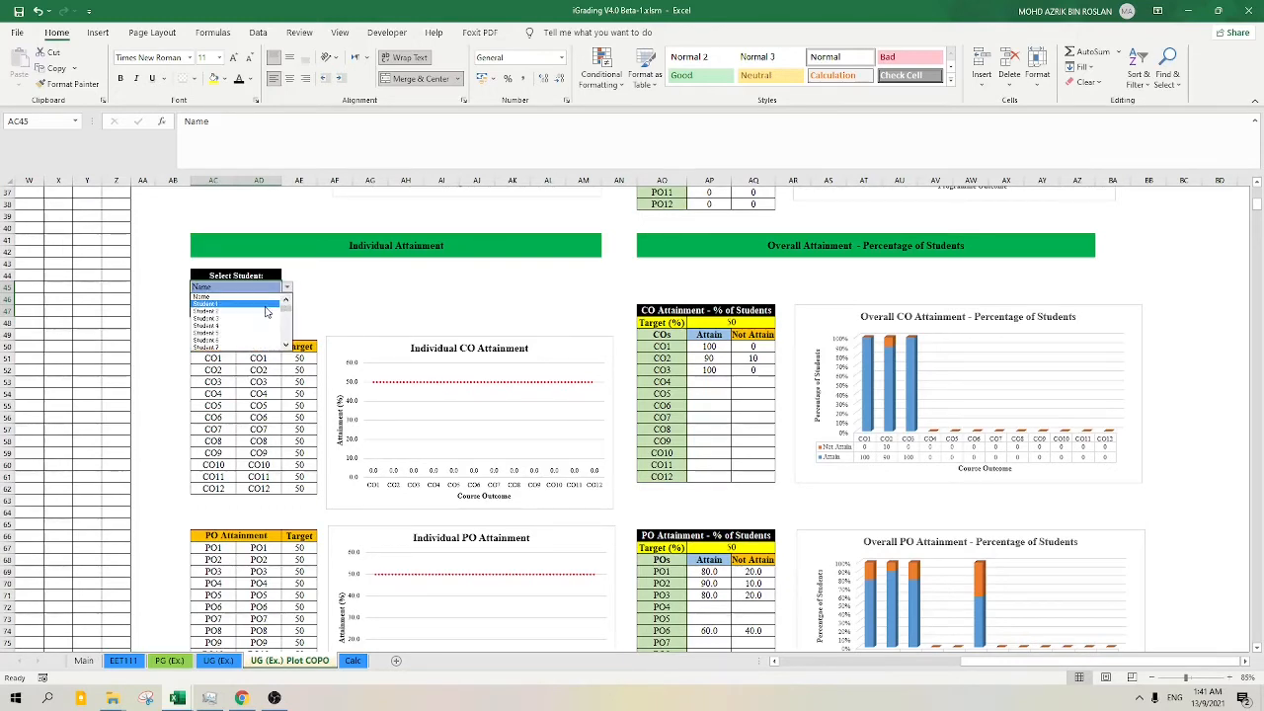
click(255, 305)
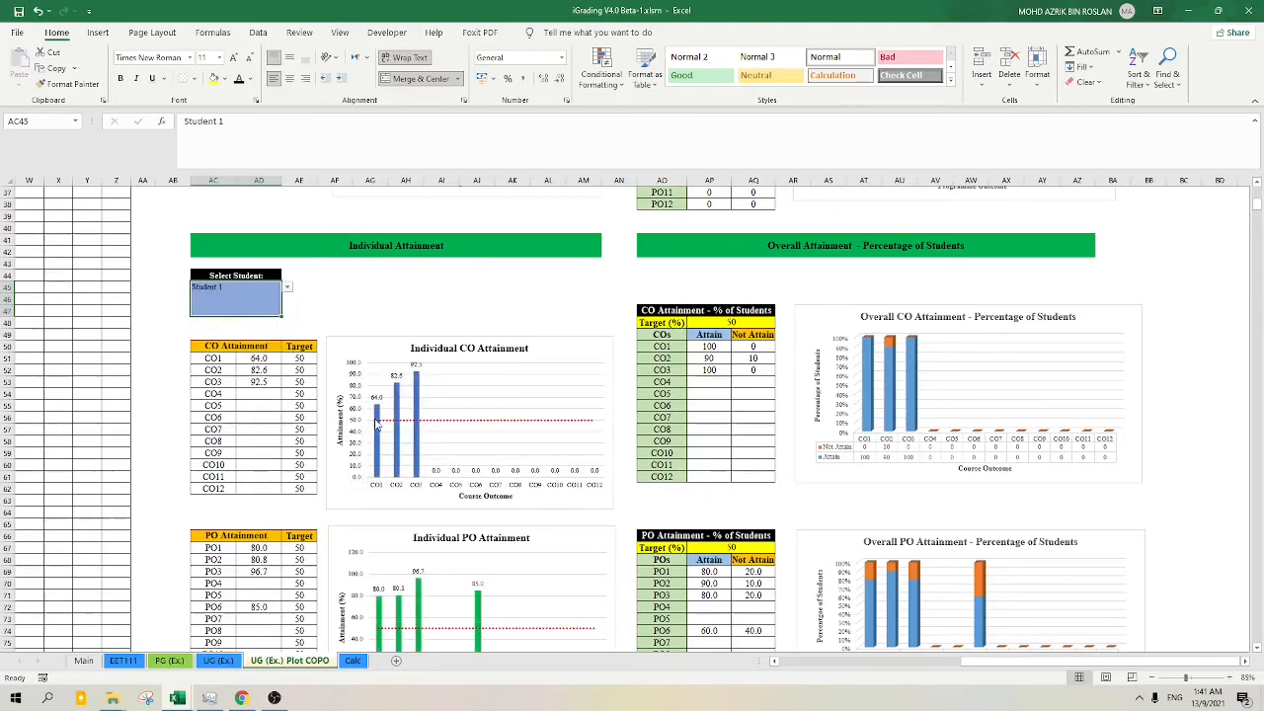
scroll(445, 414, down, 2)
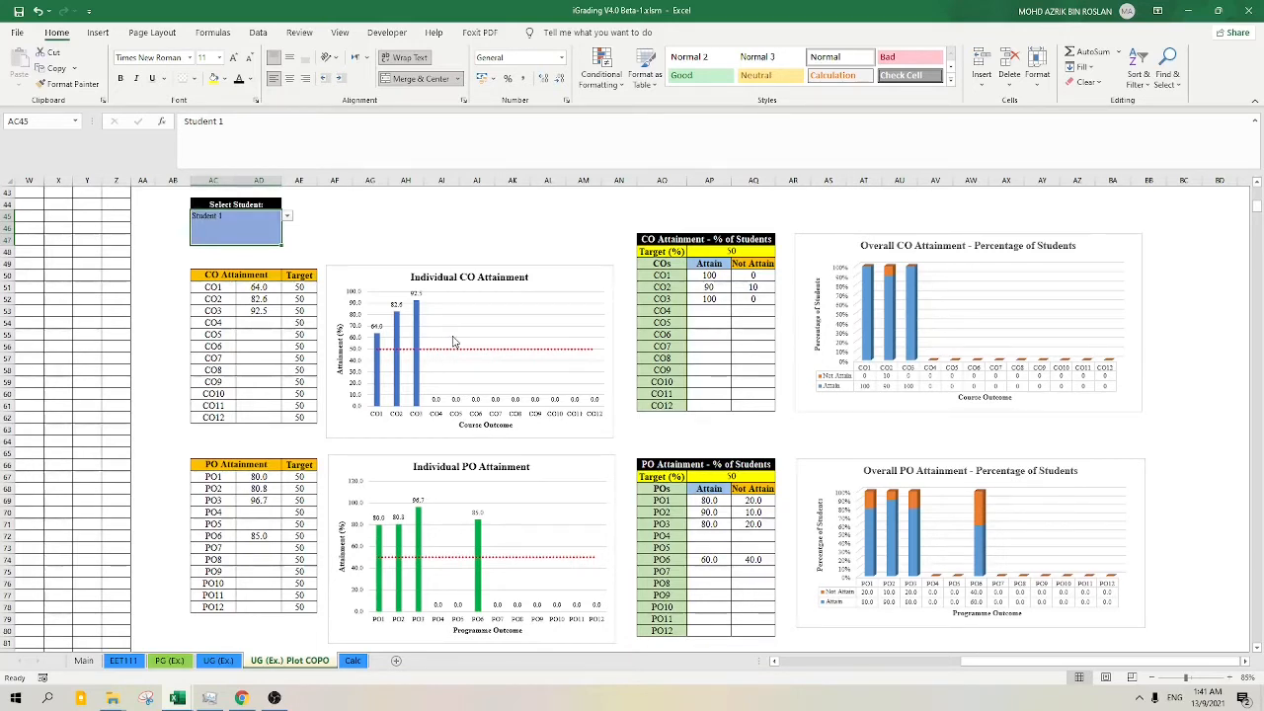
- Change the Individual Attainment student to Student 3, and finally to Student 7
click(288, 218)
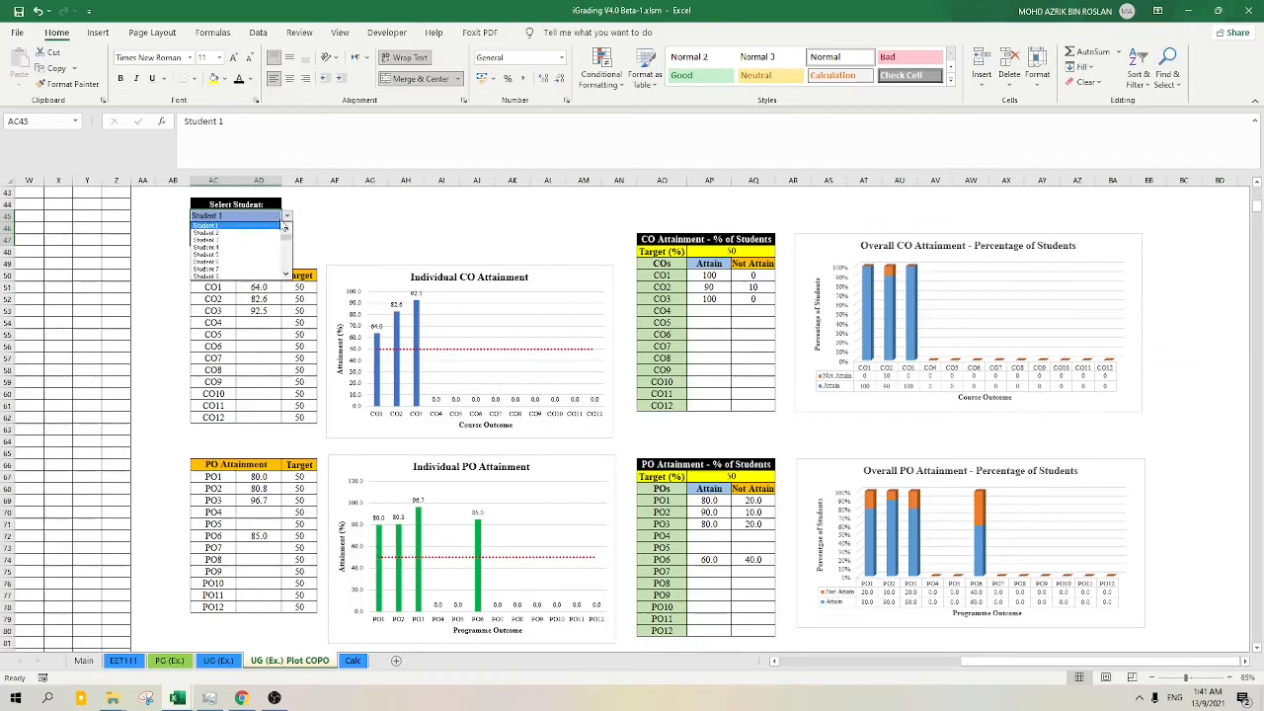
click(253, 238)
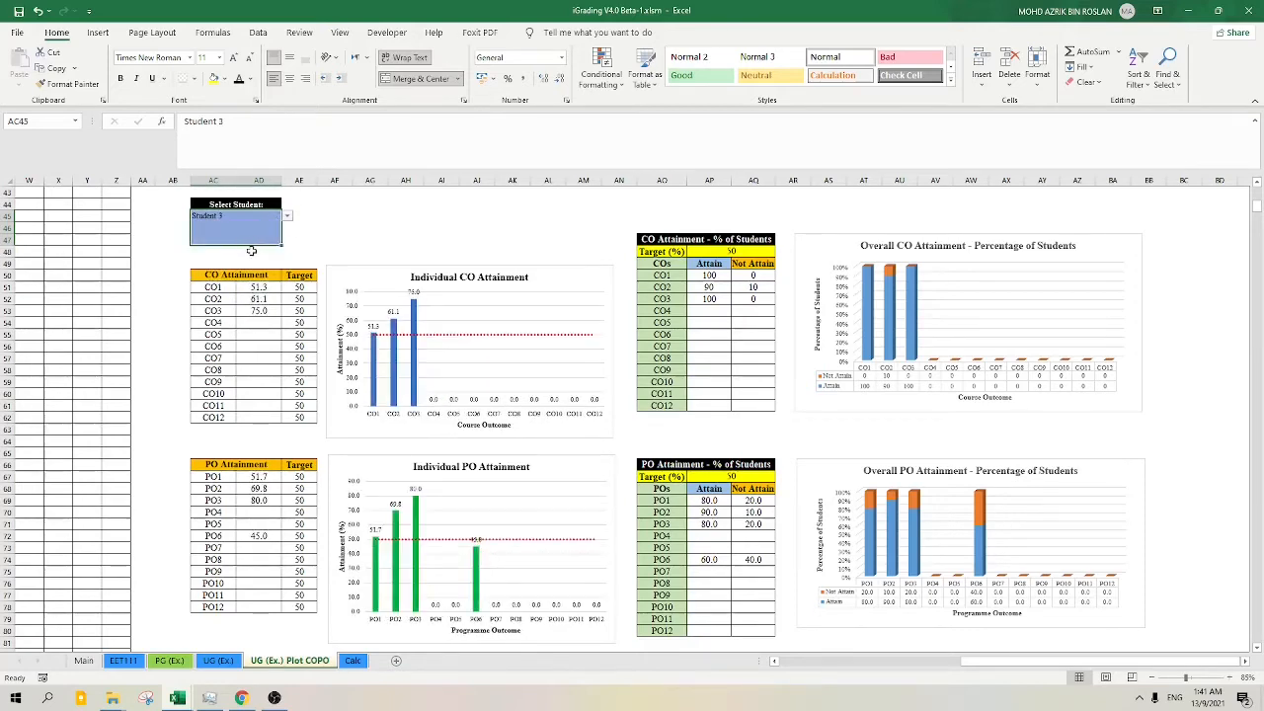
scroll(479, 395, up, 13)
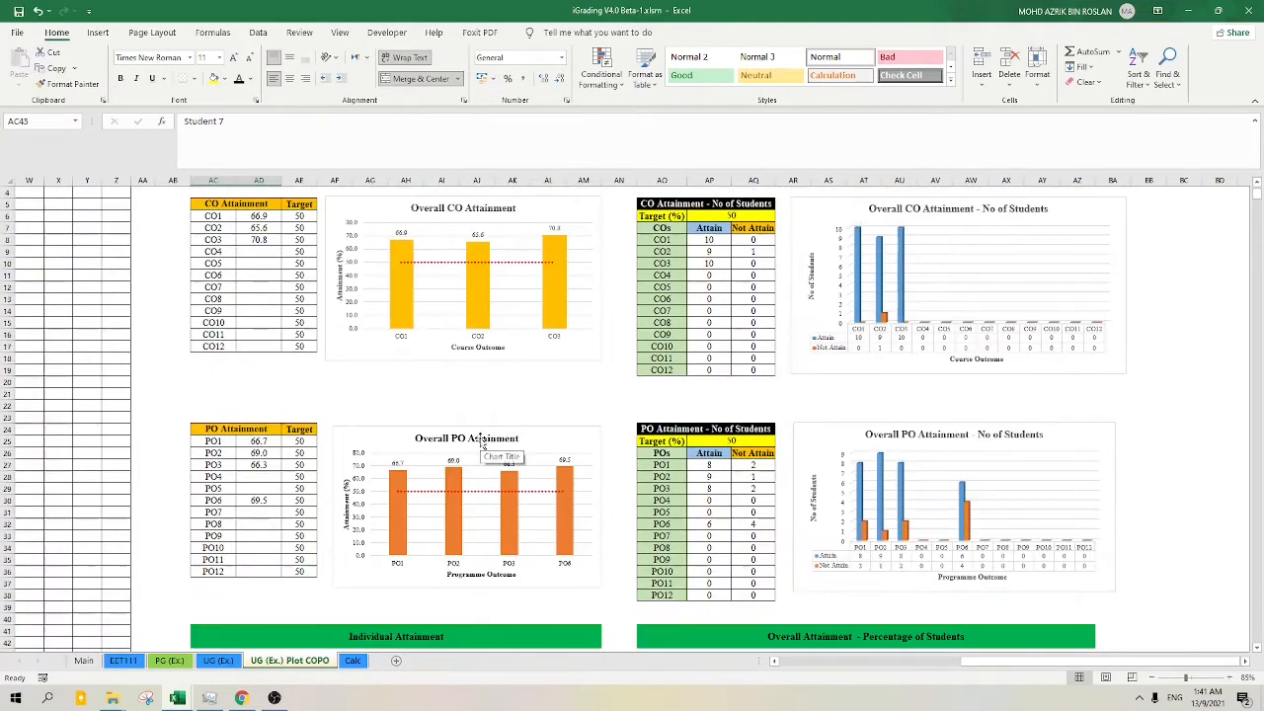
scroll(790, 444, down, 6)
scroll(791, 440, up, 7)
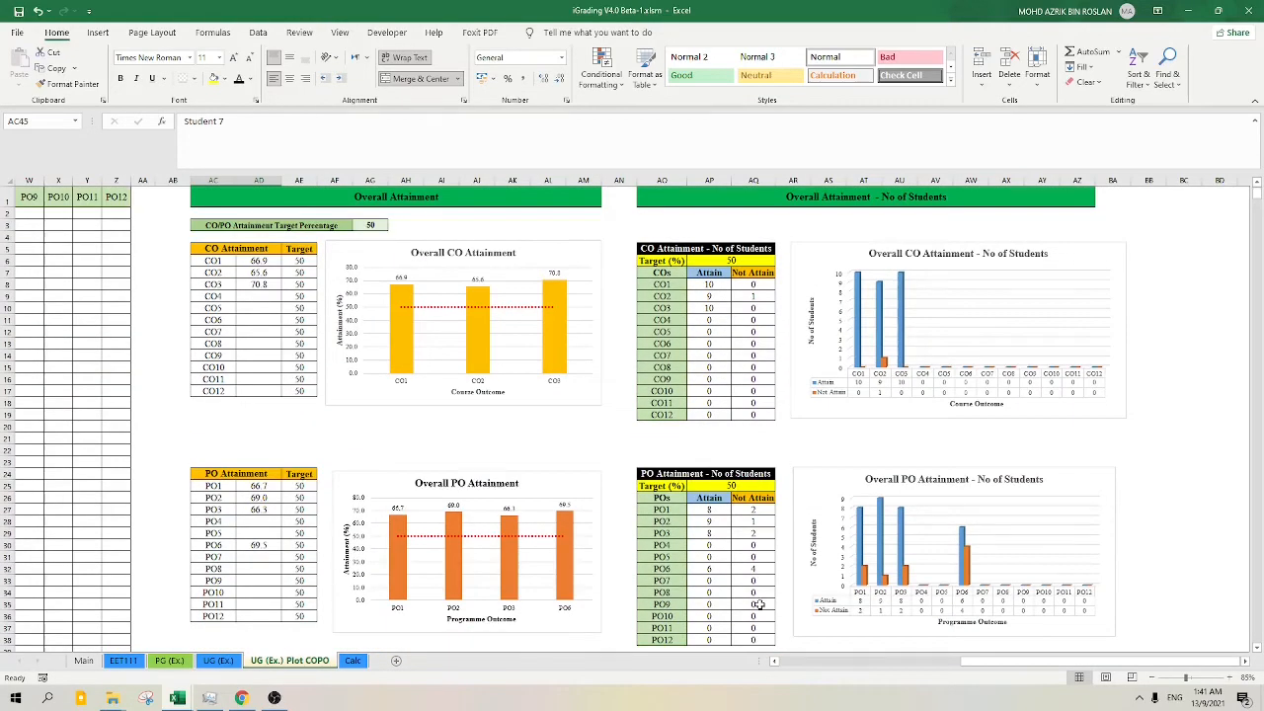
- Compare the students' CO and PO scores on the UG (Ex.) Plot COPO sheet with the component marks on the UG (Ex.) sheet
drag(967, 668, 762, 660)
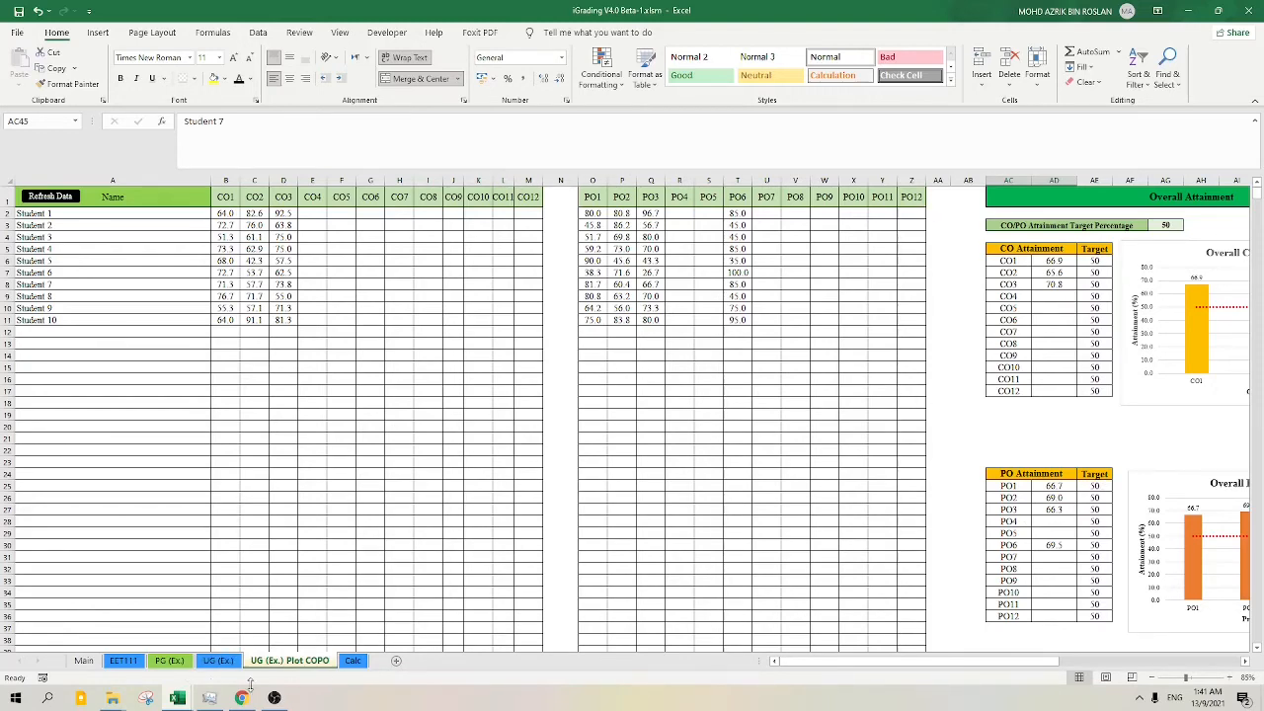
click(209, 665)
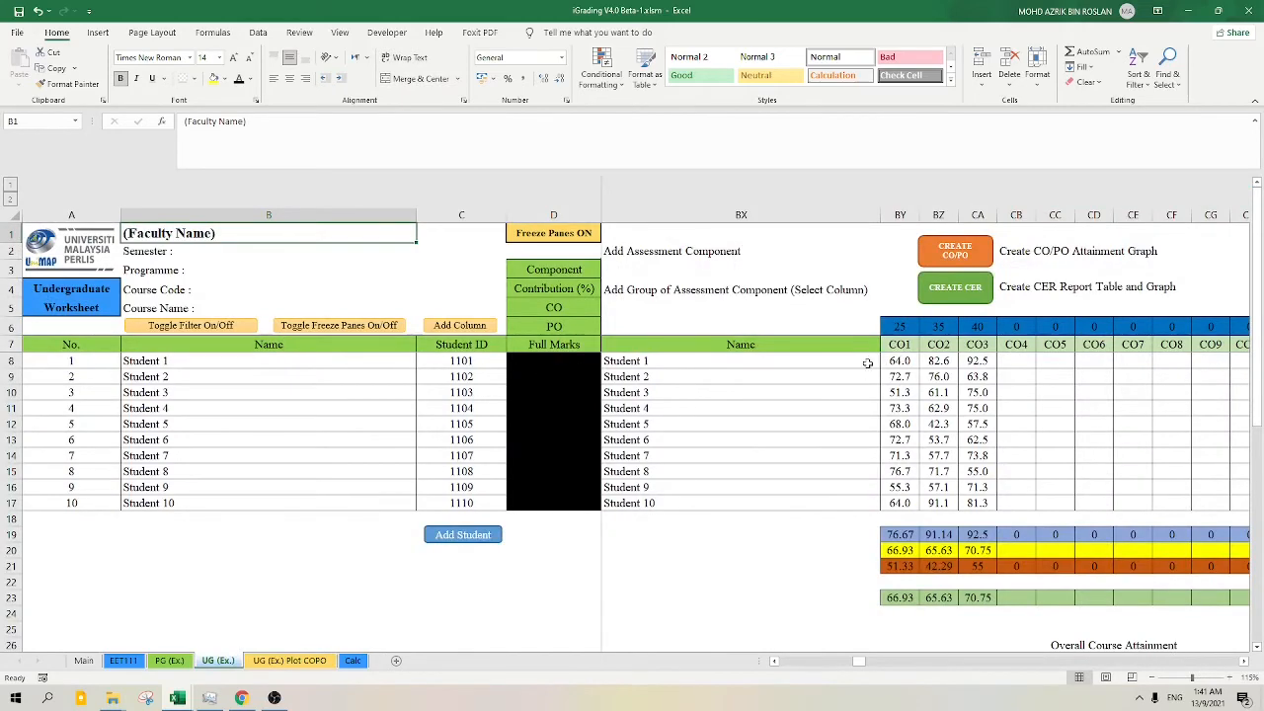
drag(859, 664, 782, 632)
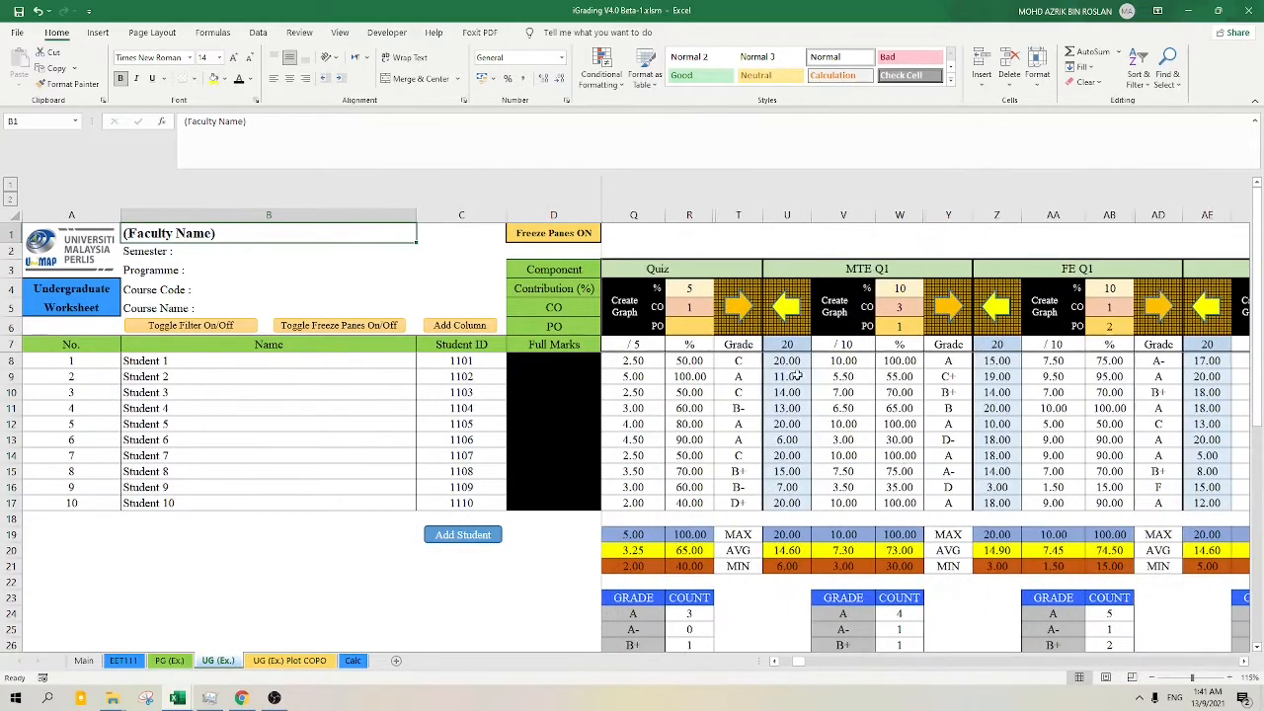
click(289, 659)
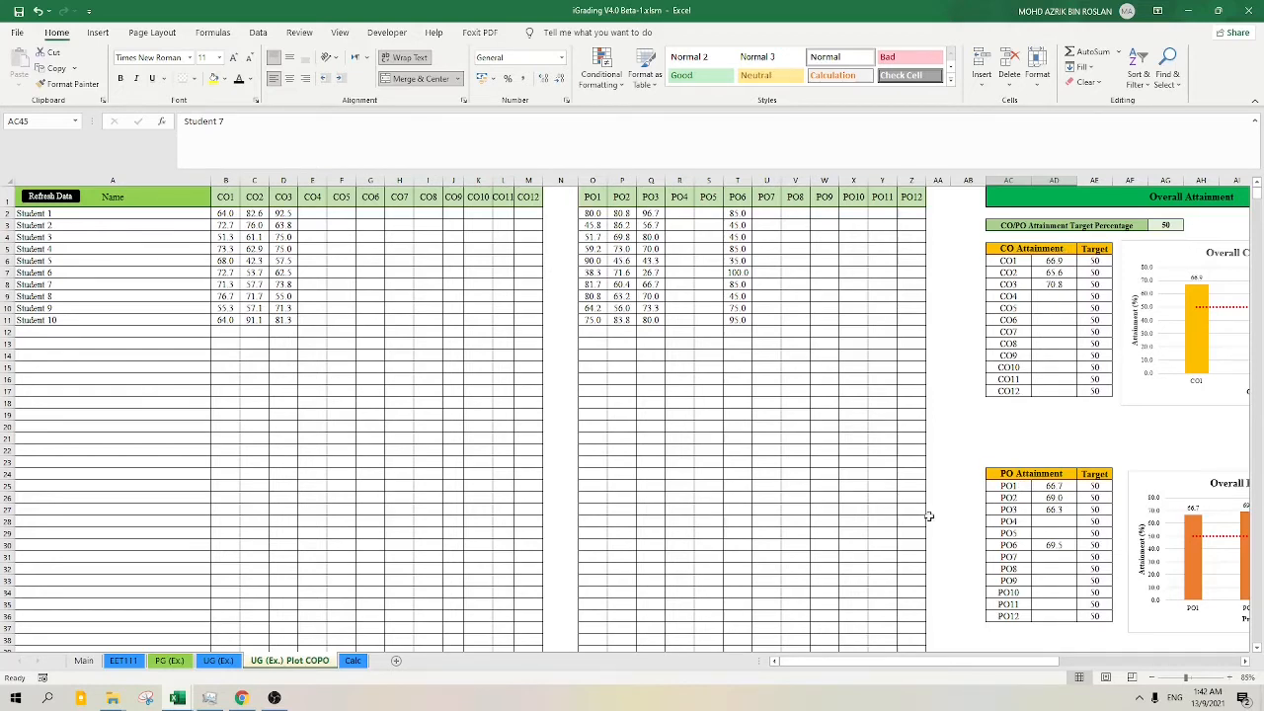
click(215, 660)
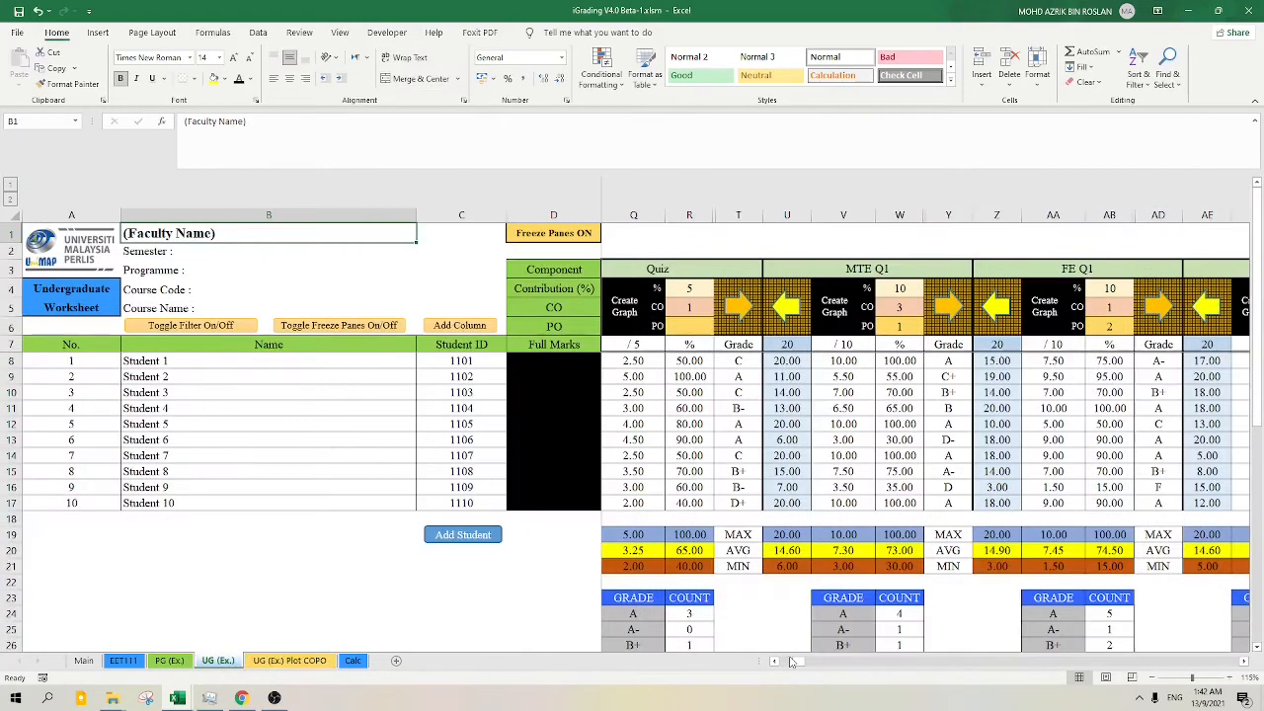
drag(812, 664, 843, 664)
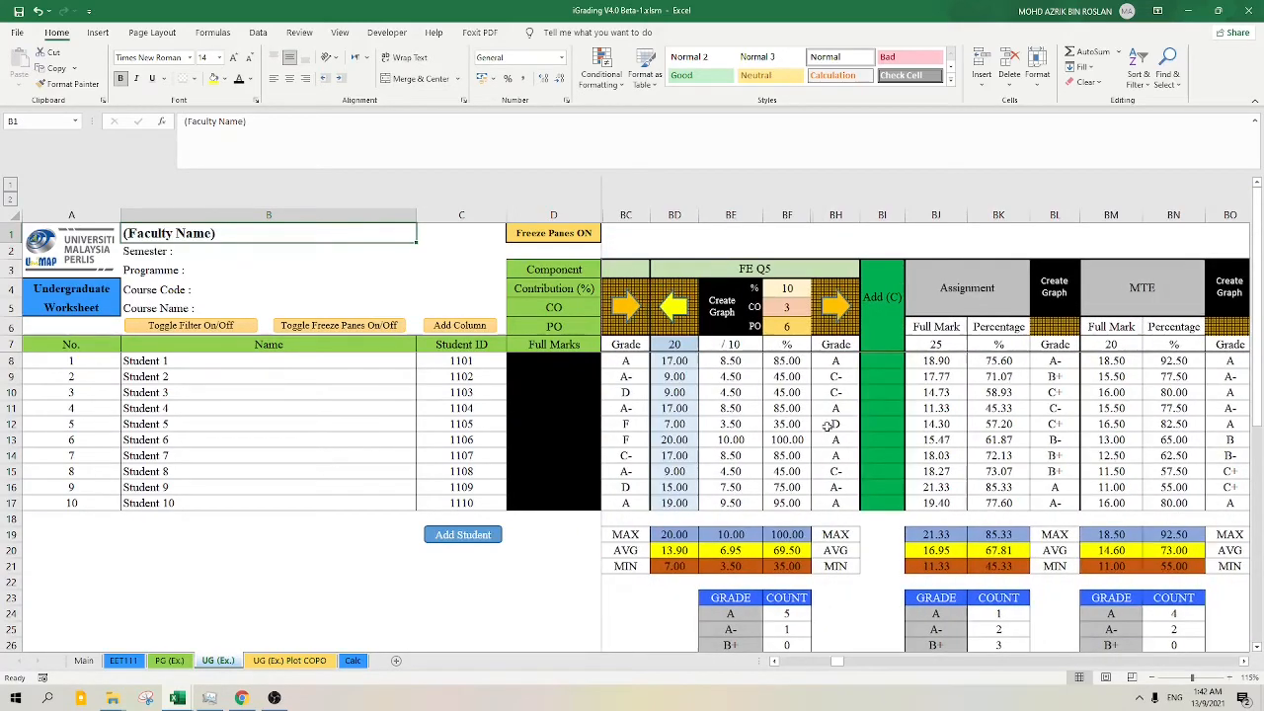
- Check FE Q5's CO assignment on the UG (Ex.) sheet against the overall CO3 attainment on the Plot COPO sheet
click(781, 267)
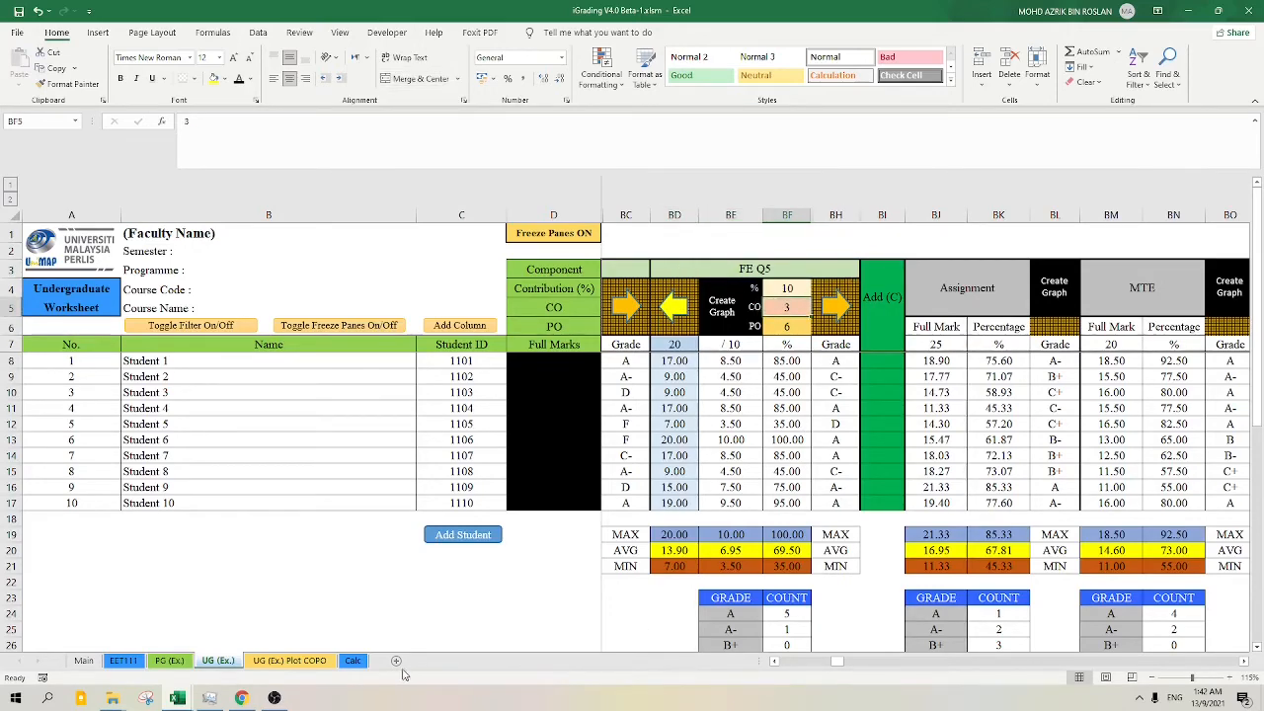
click(289, 660)
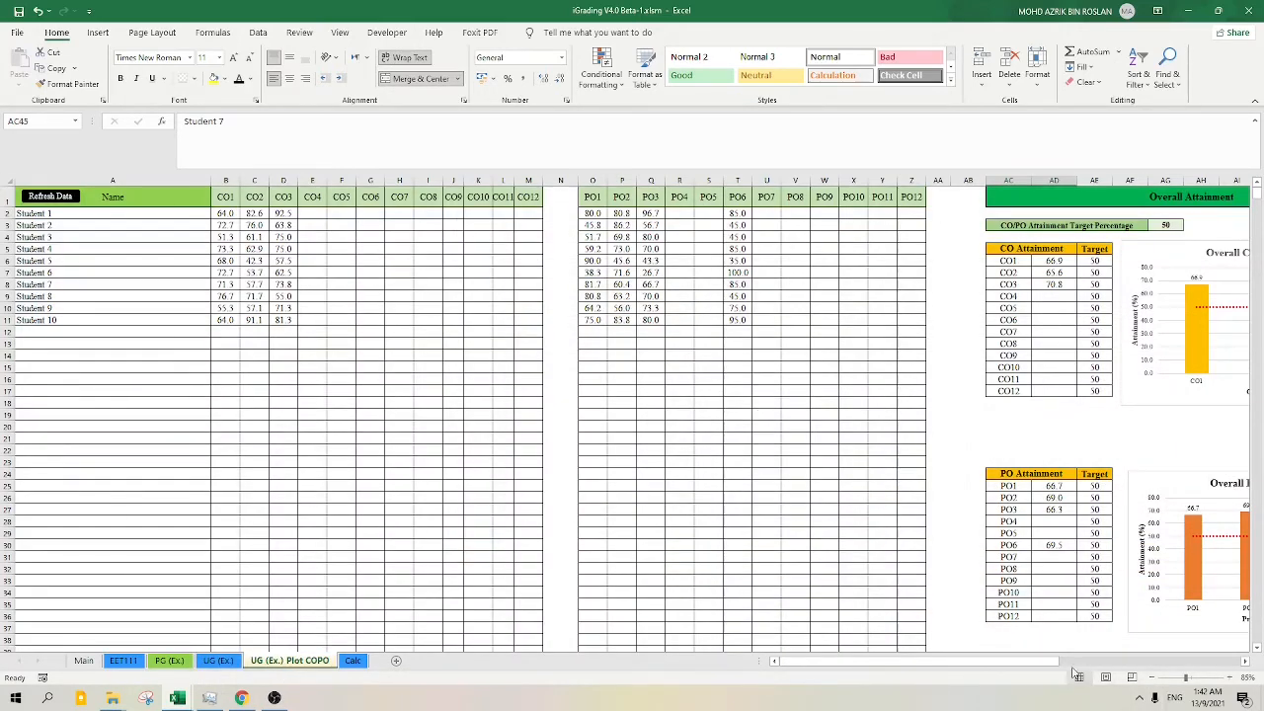
drag(1002, 663, 1134, 669)
click(351, 284)
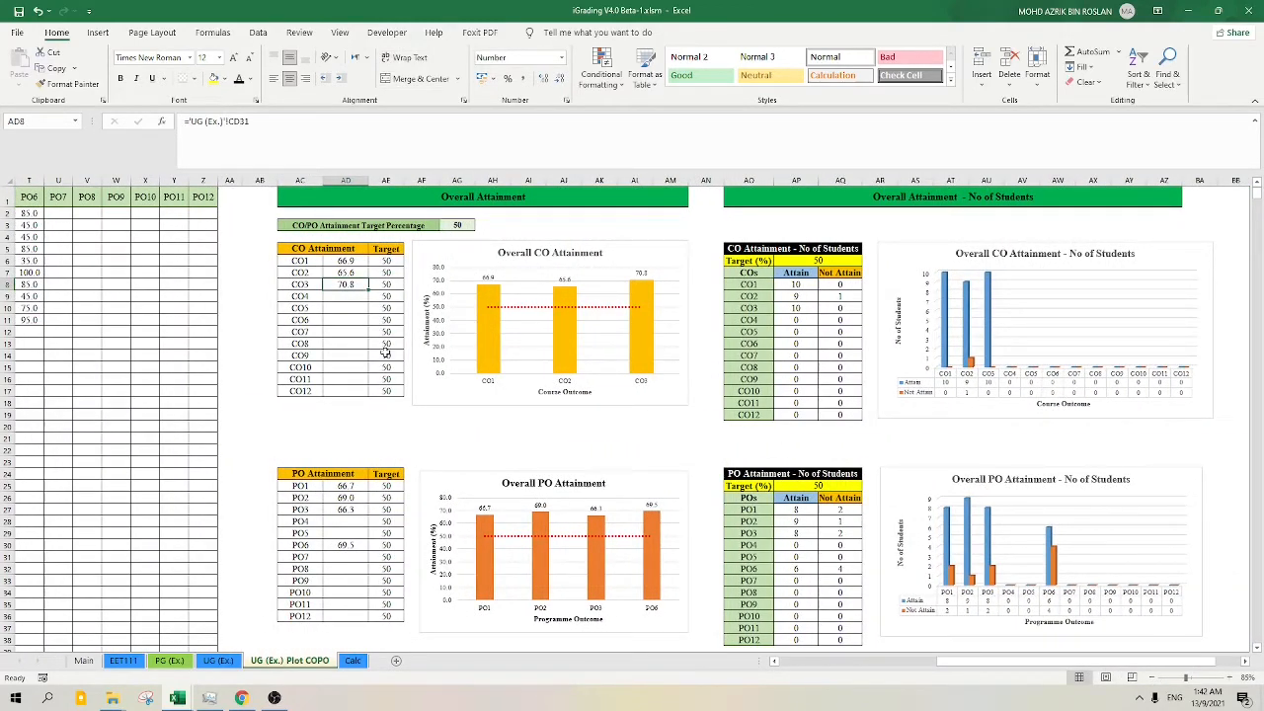
- Set Student 5's FE Q5 mark to 20 on the UG (Ex.) sheet and check the overall CO and PO attainment charts
click(218, 661)
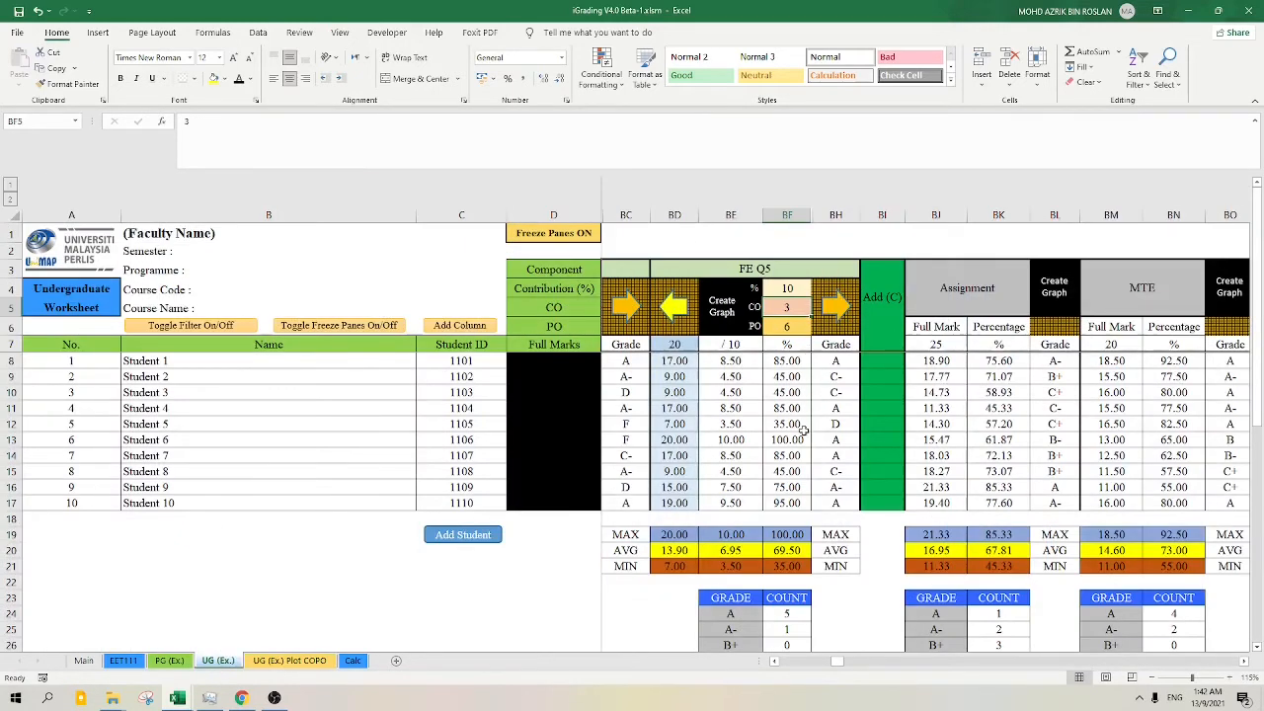
click(693, 423)
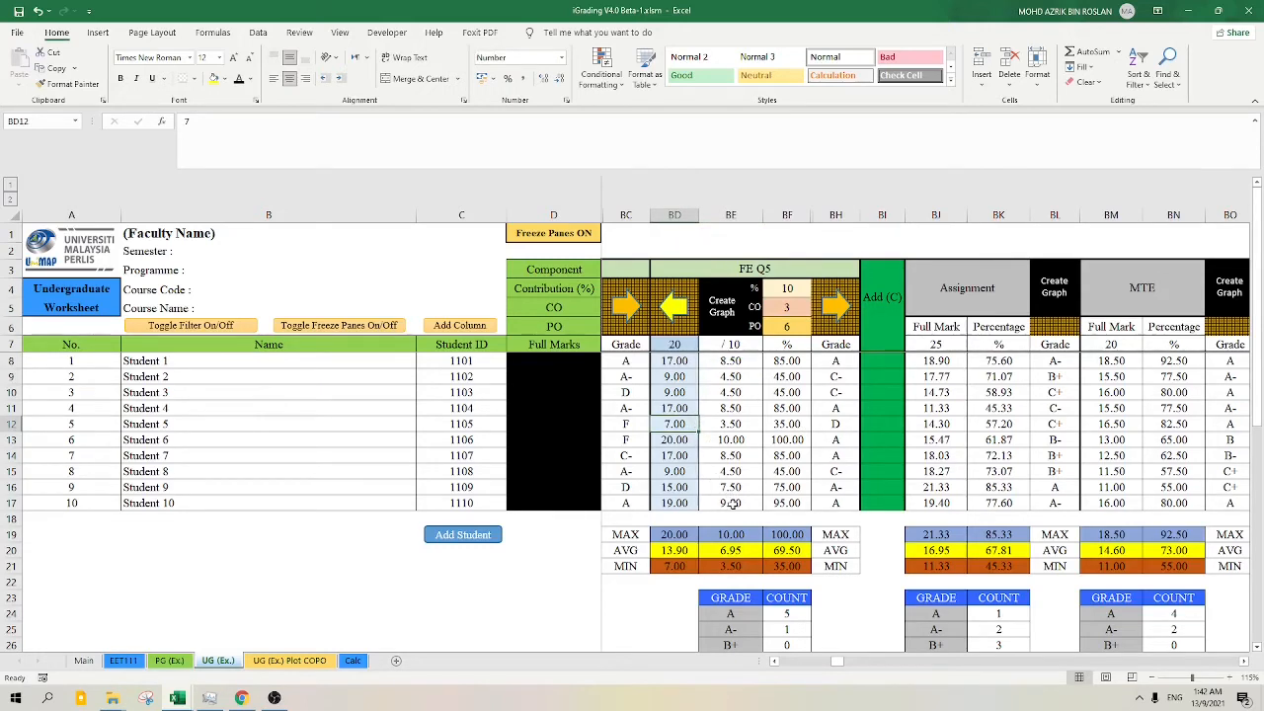
text(20)
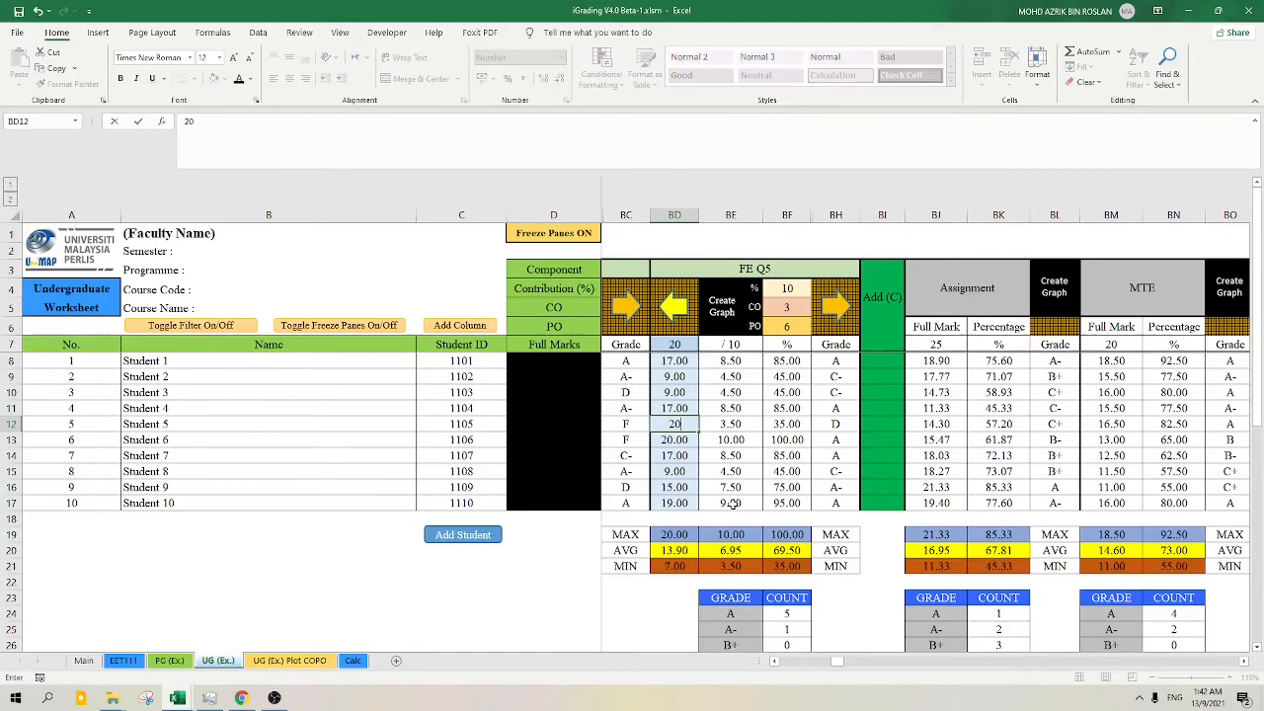
key(Return)
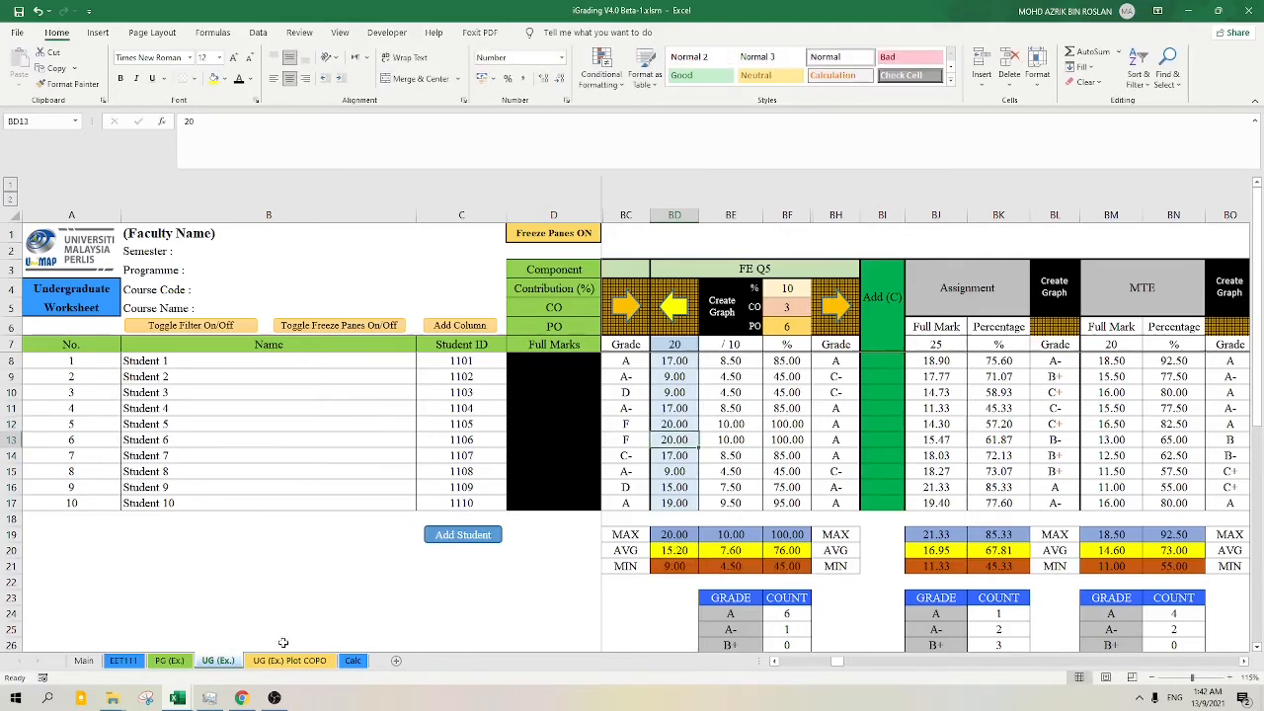
click(314, 660)
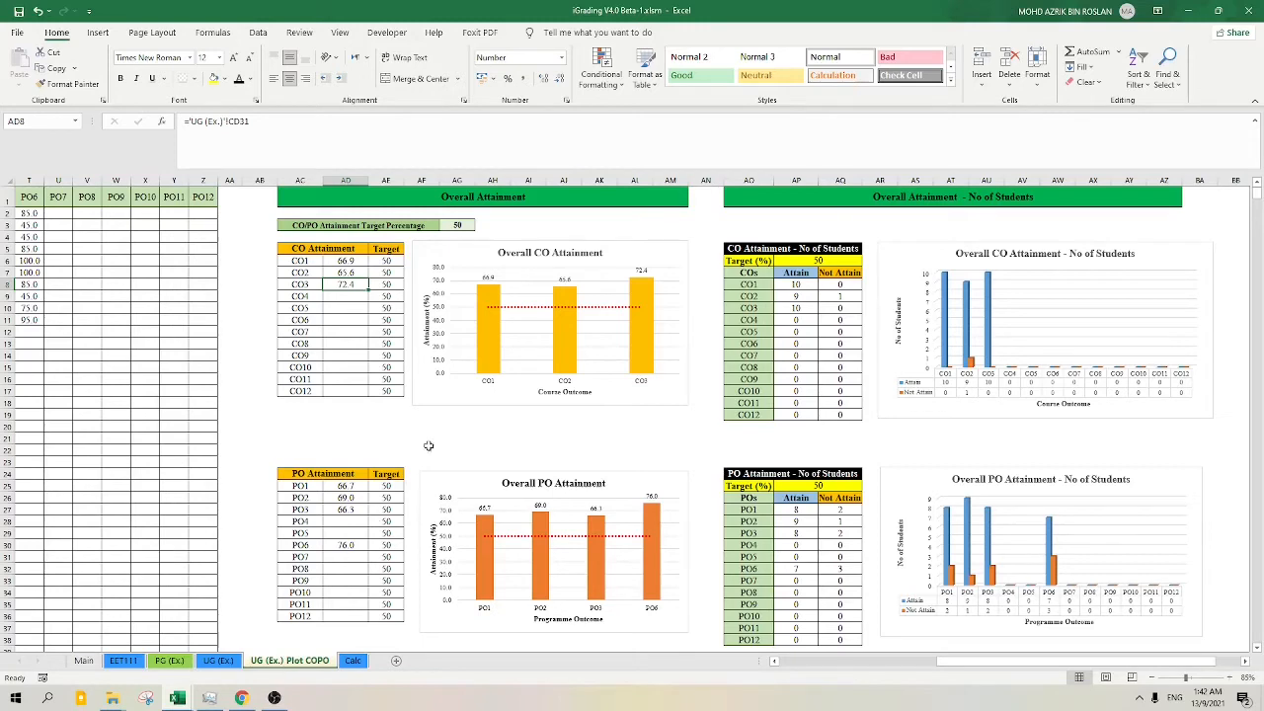
- Undo Student 5's FE Q5 mark change and recheck the overall attainment charts and student scores on the Plot COPO sheet
click(222, 661)
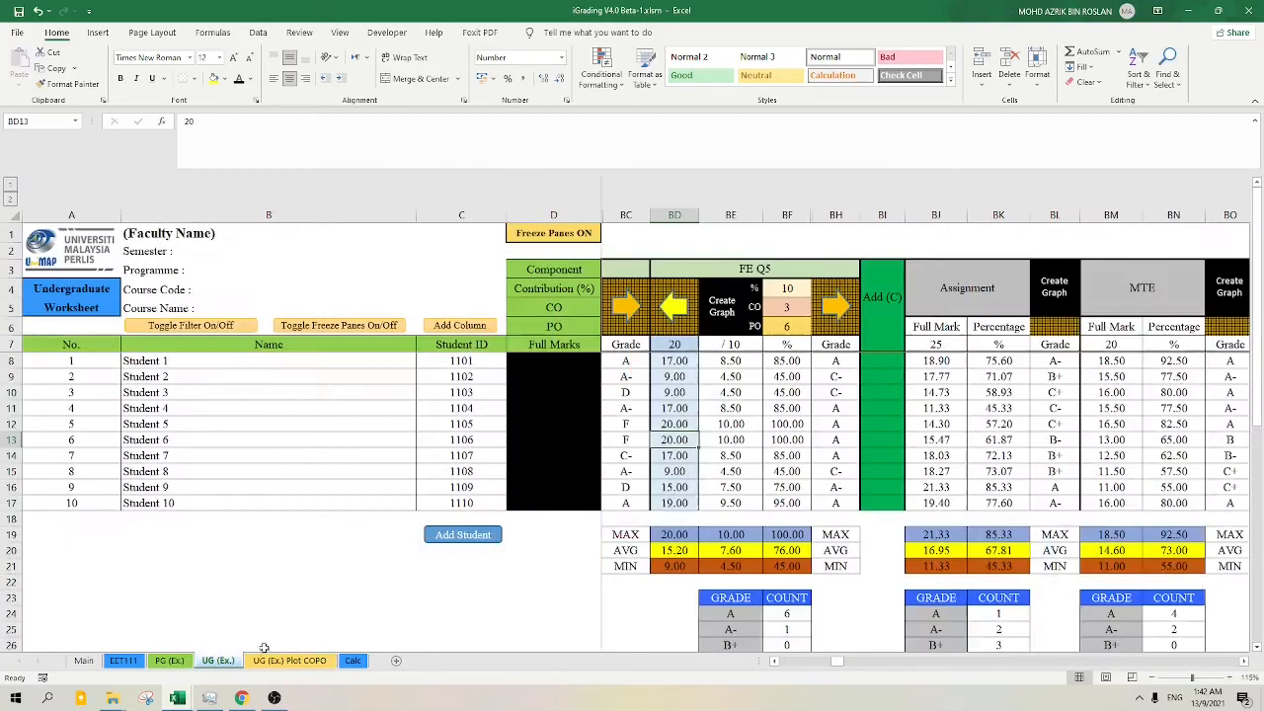
click(318, 662)
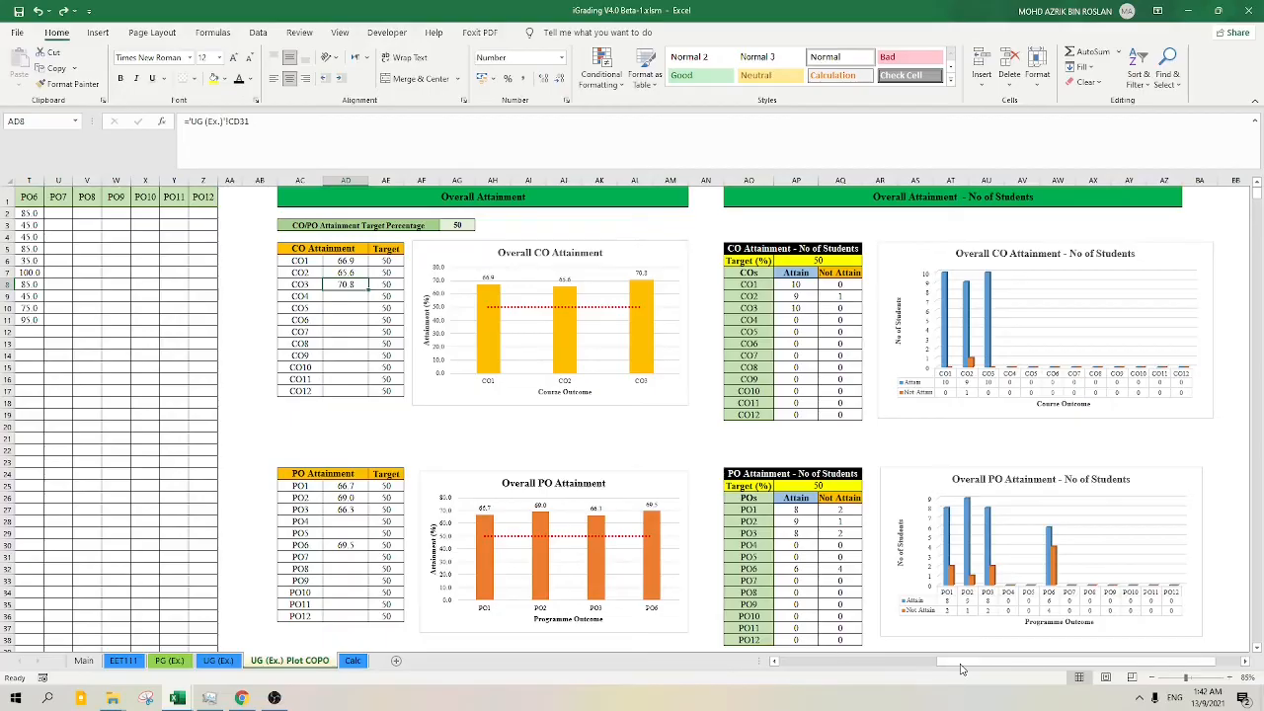
drag(961, 661, 805, 662)
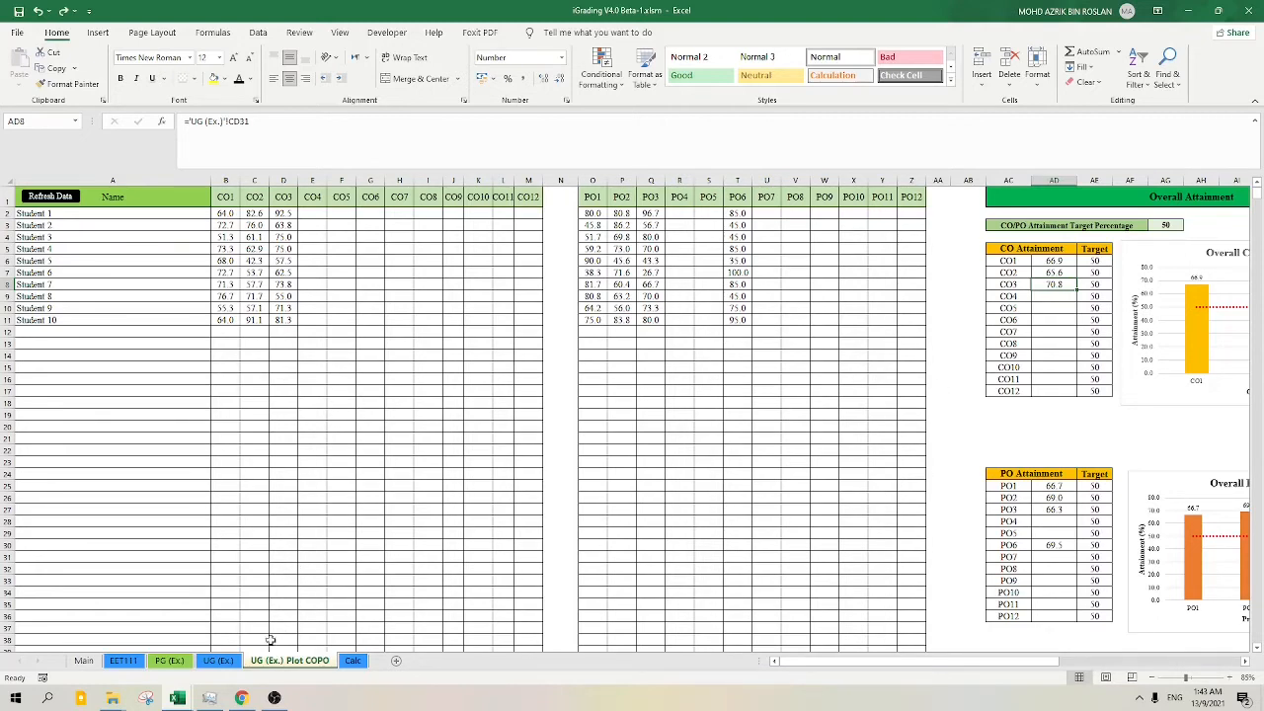
- Add a new student row on the UG (Ex.) sheet and fill down the name Student 11 and the next student ID
click(221, 664)
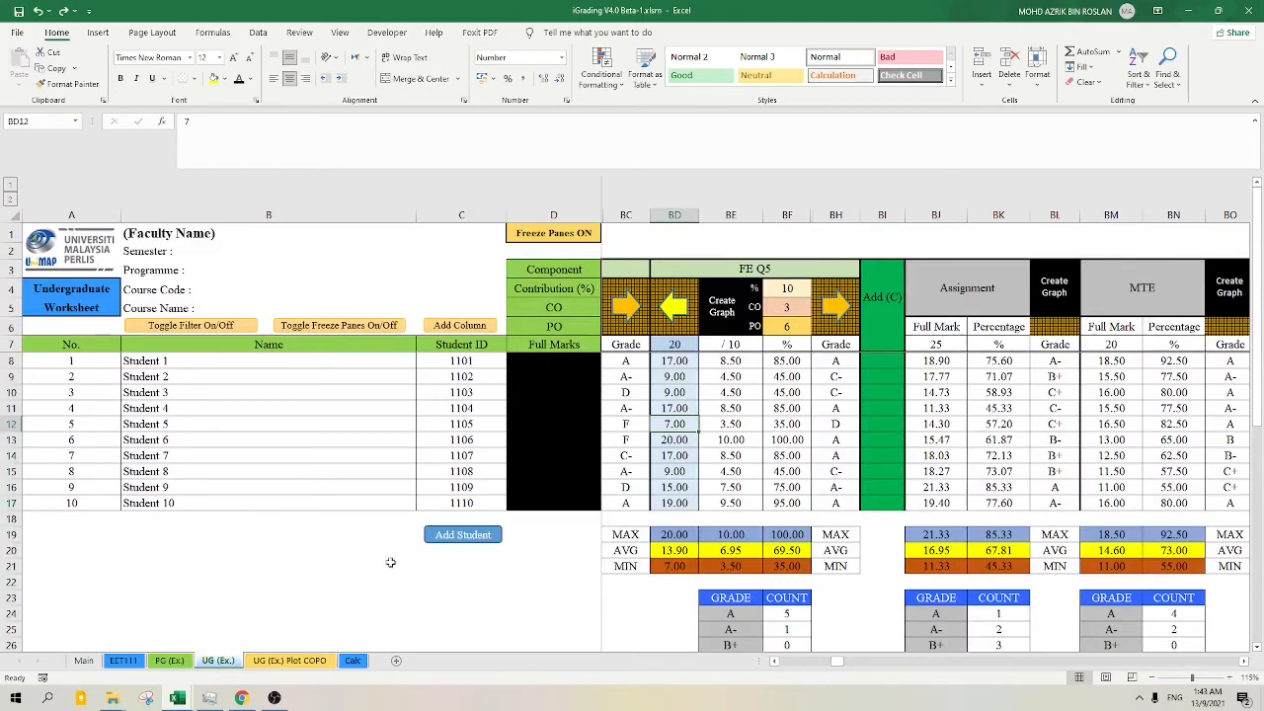
click(464, 536)
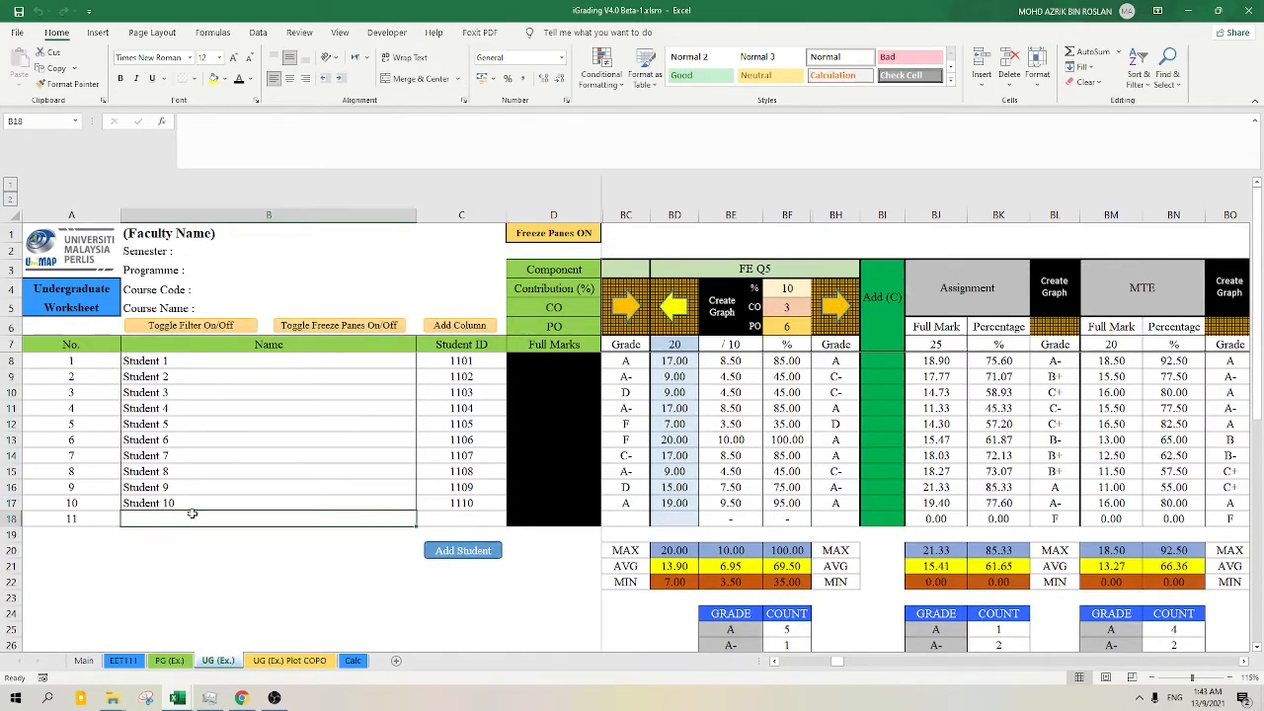
drag(353, 490, 419, 527)
drag(462, 488, 517, 528)
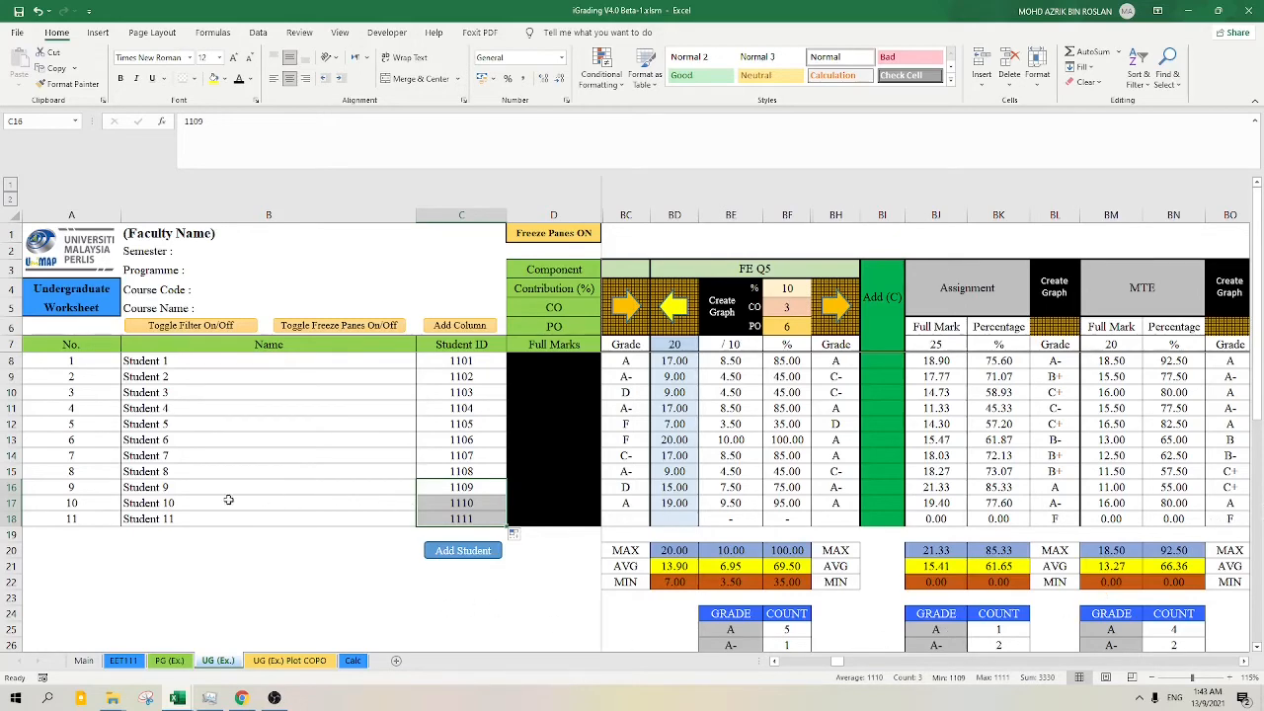
- Refresh the UG (Ex.) Plot COPO data to include Student 11, then inspect that student's score row and the overall CO1 to CO3 attainment
click(279, 659)
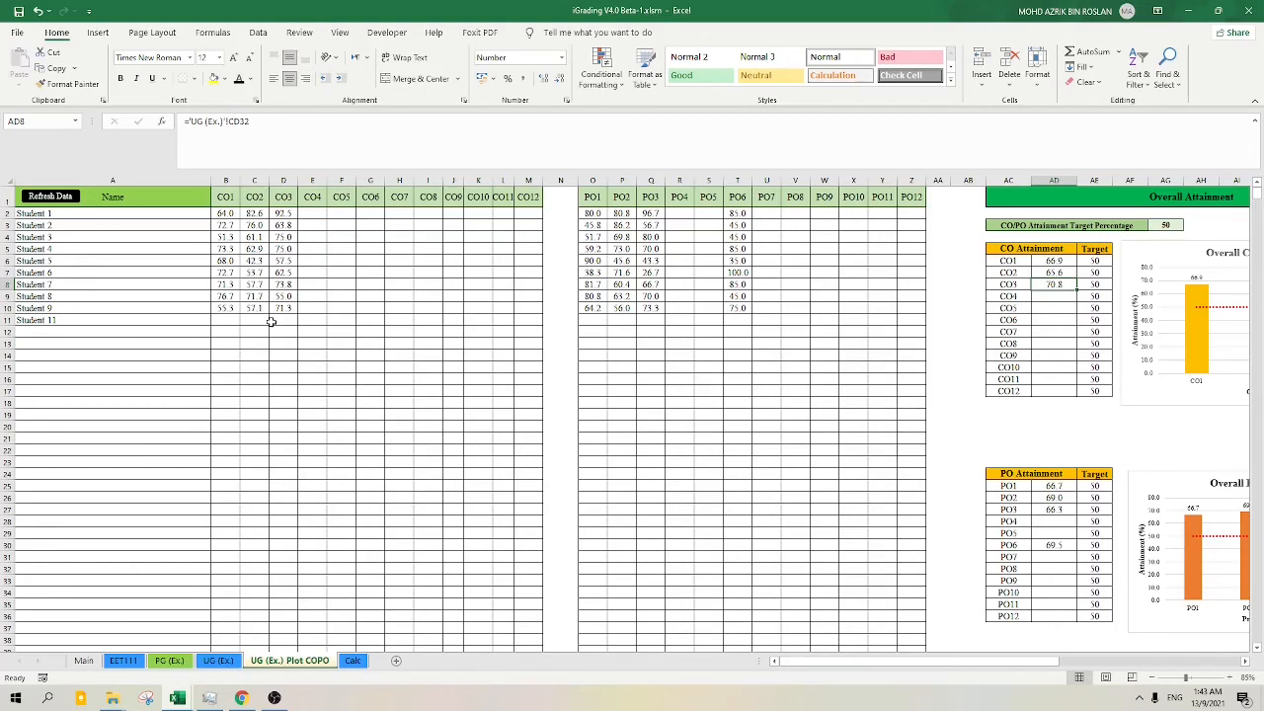
click(54, 198)
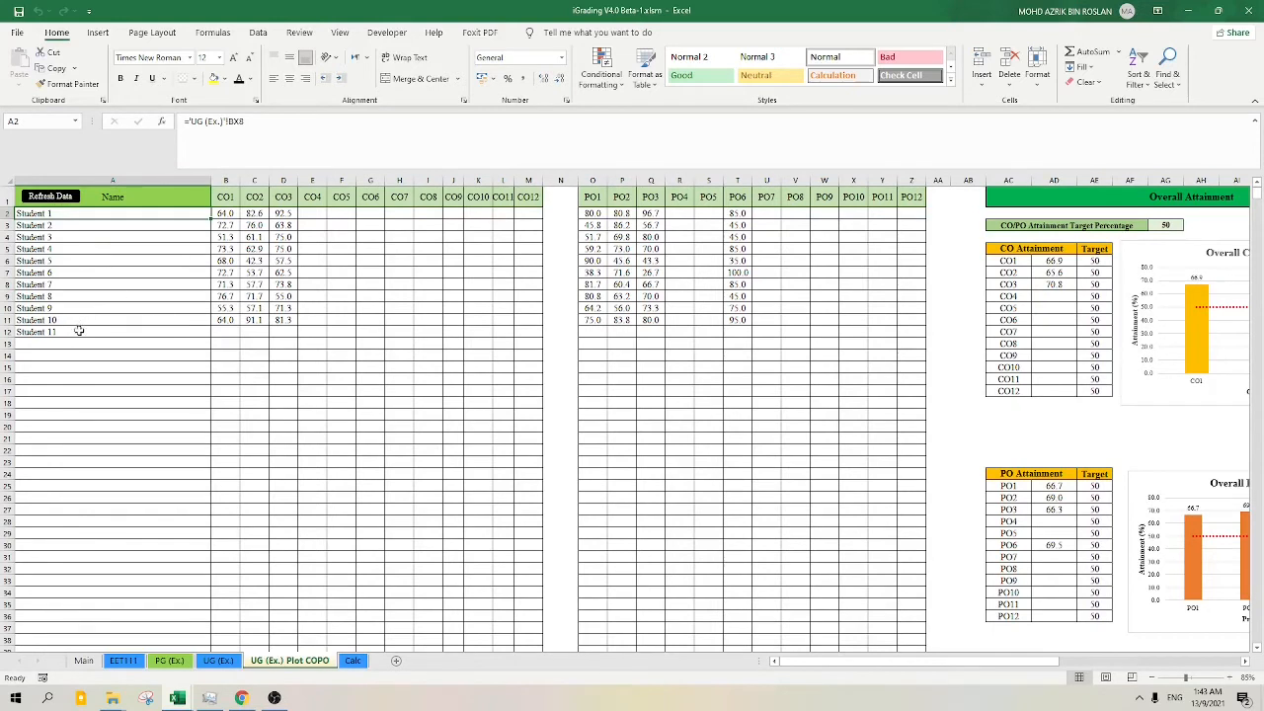
drag(225, 333, 905, 328)
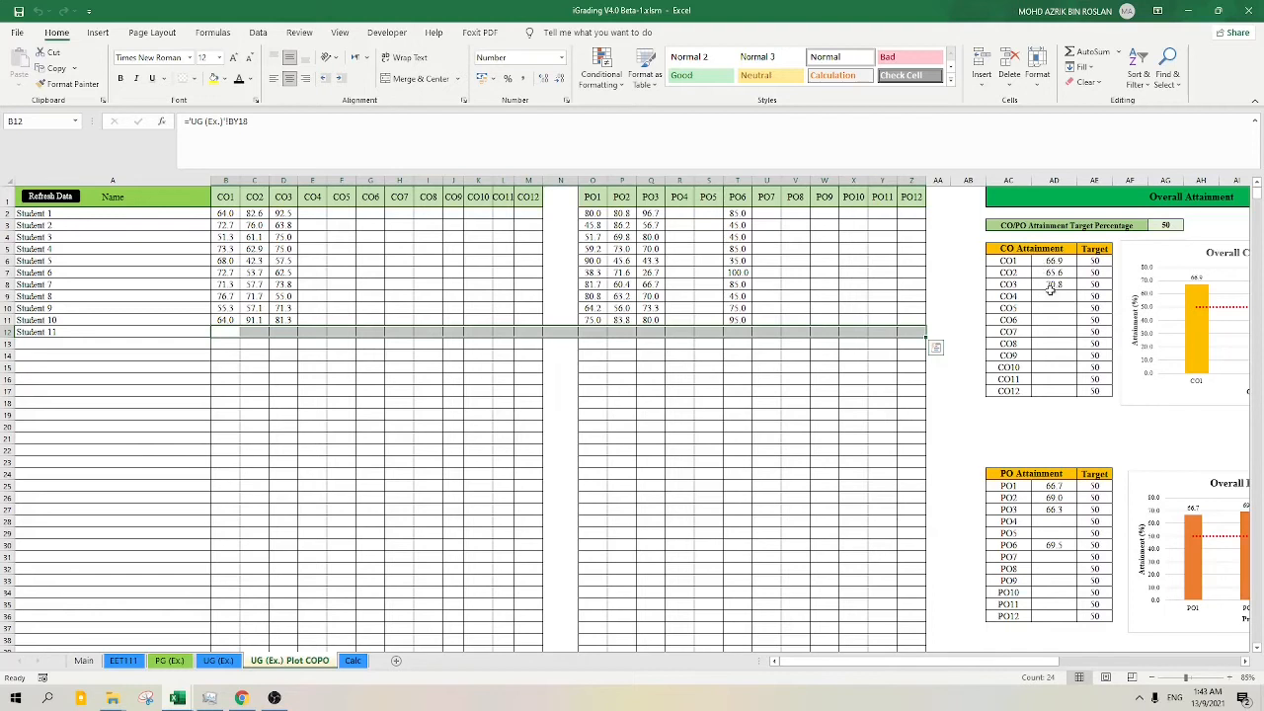
drag(1054, 285, 1059, 261)
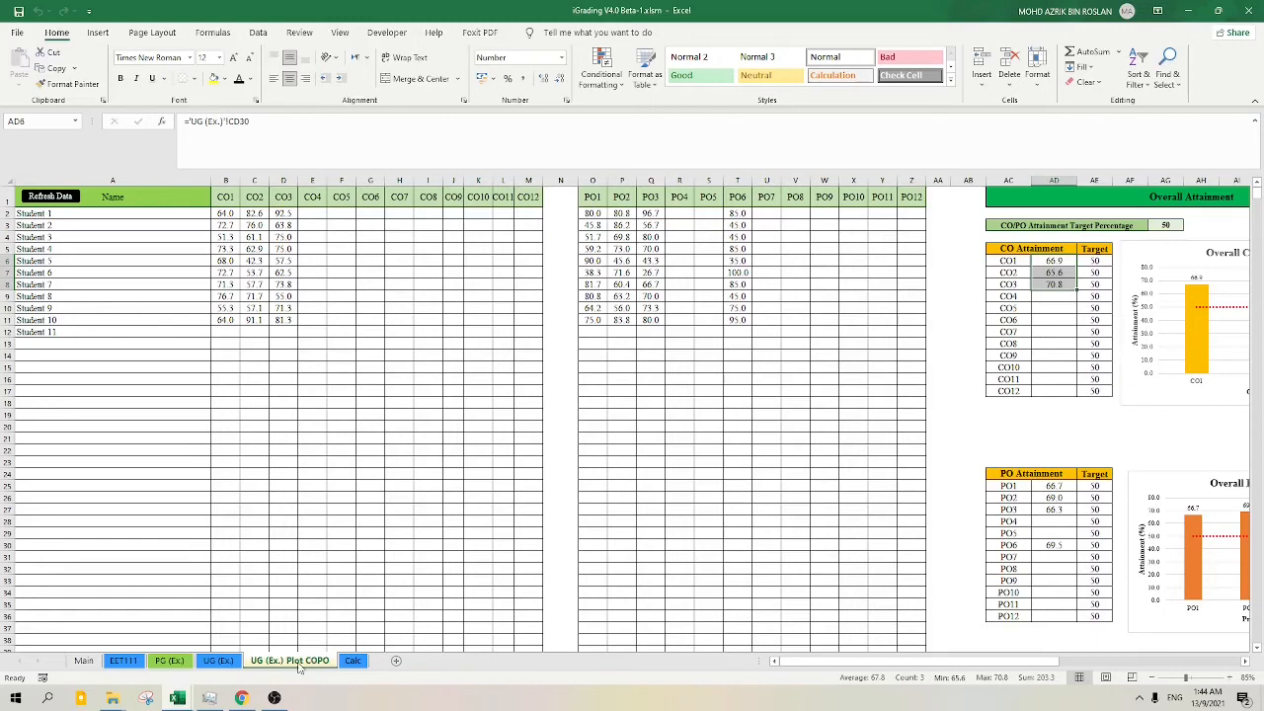
- Try to create the CER report table and graph on the UG (Ex.) sheet without selecting any component columns
click(222, 662)
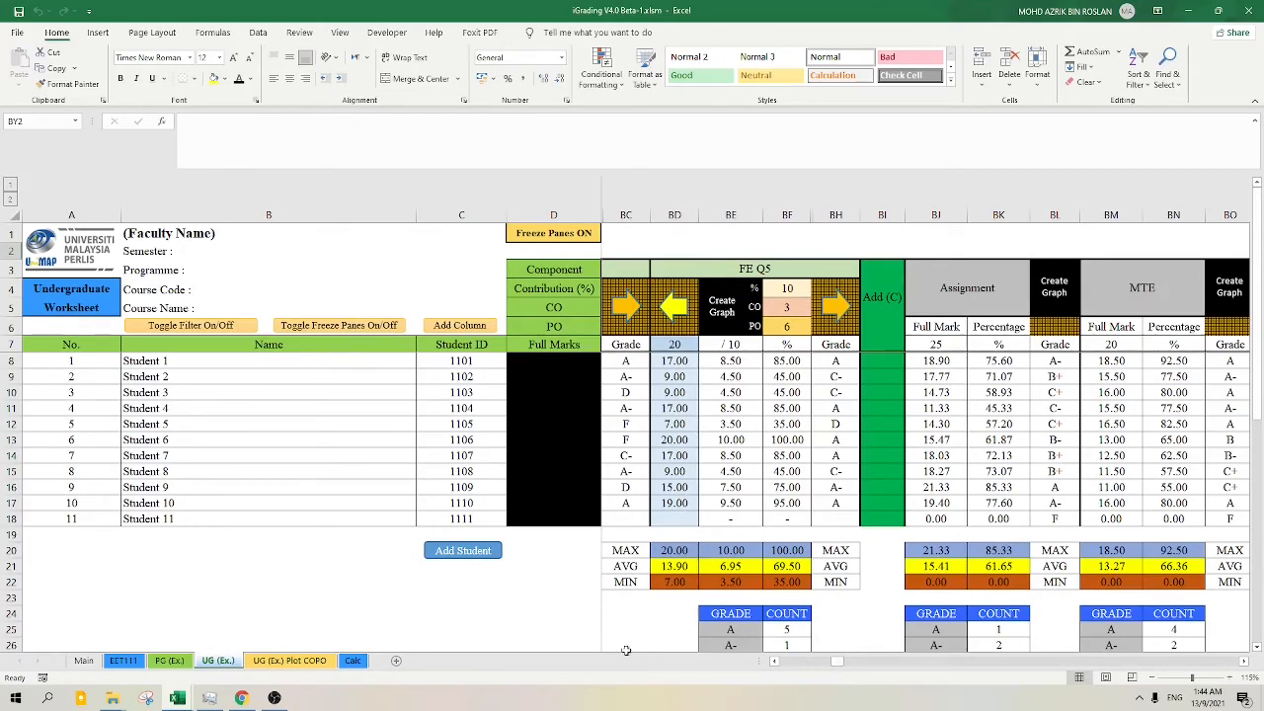
drag(777, 661, 861, 671)
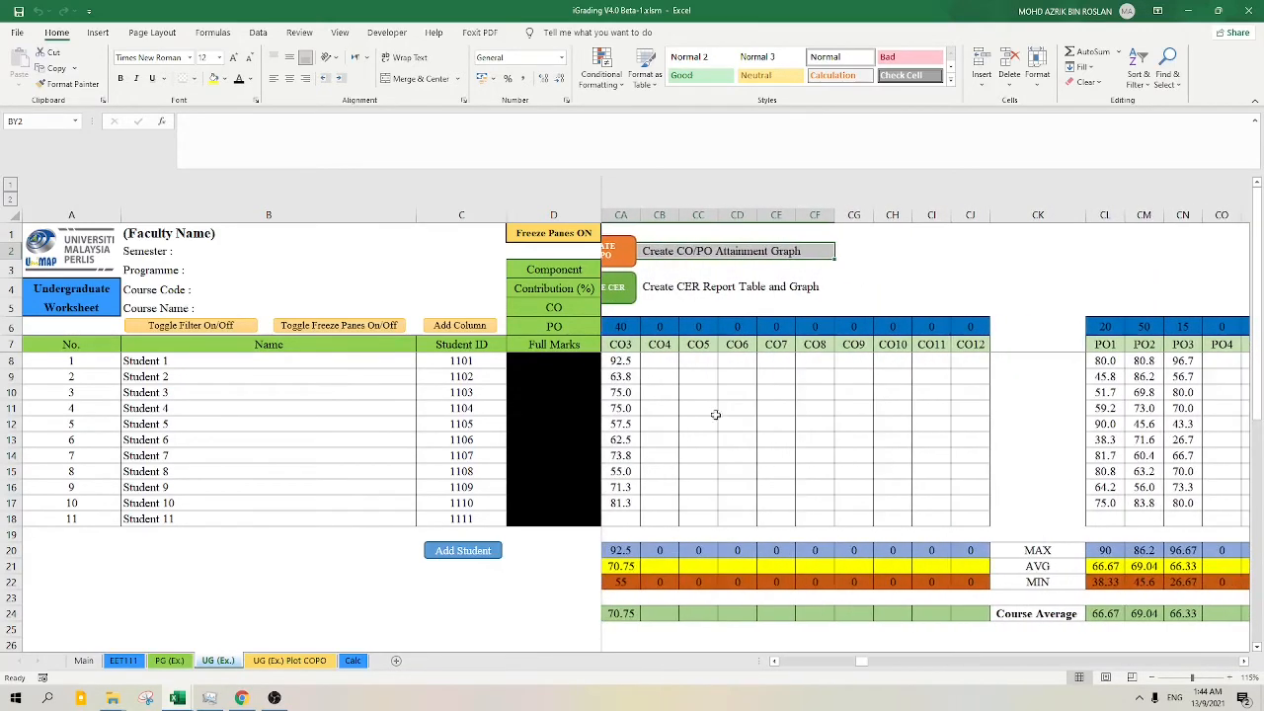
click(698, 308)
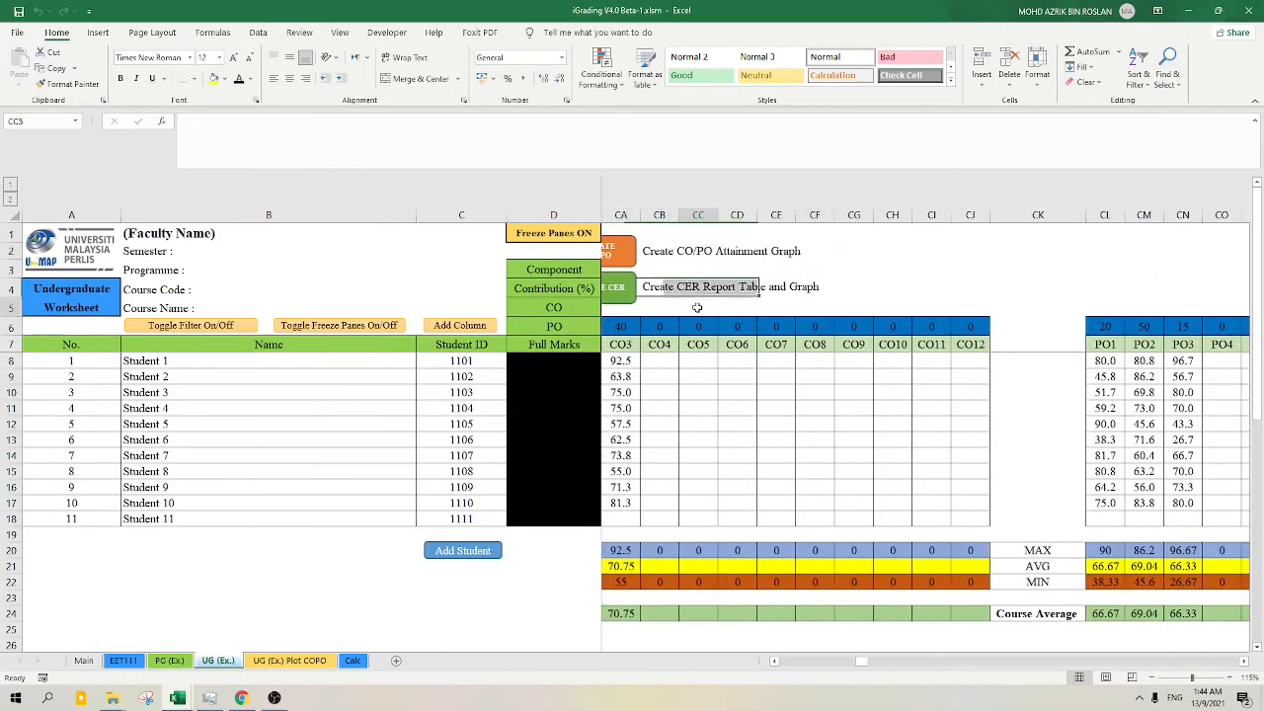
click(772, 663)
click(772, 663)
click(772, 663)
click(772, 663)
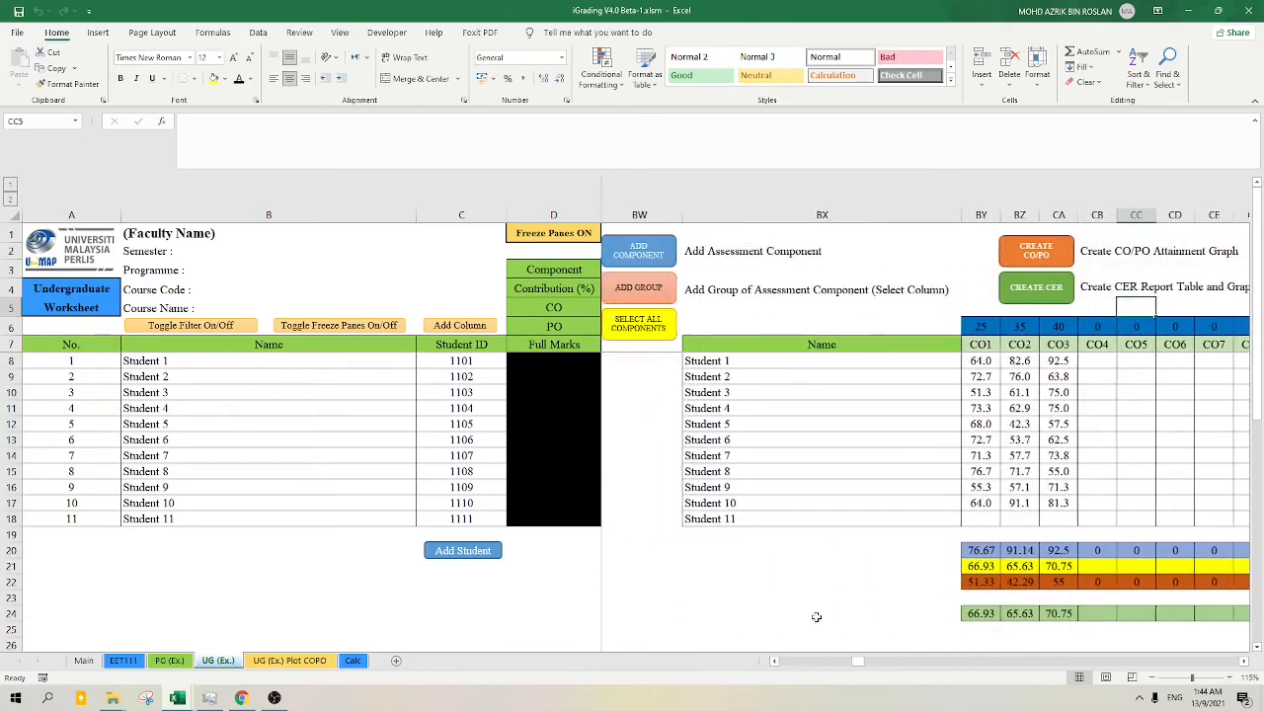
click(1053, 296)
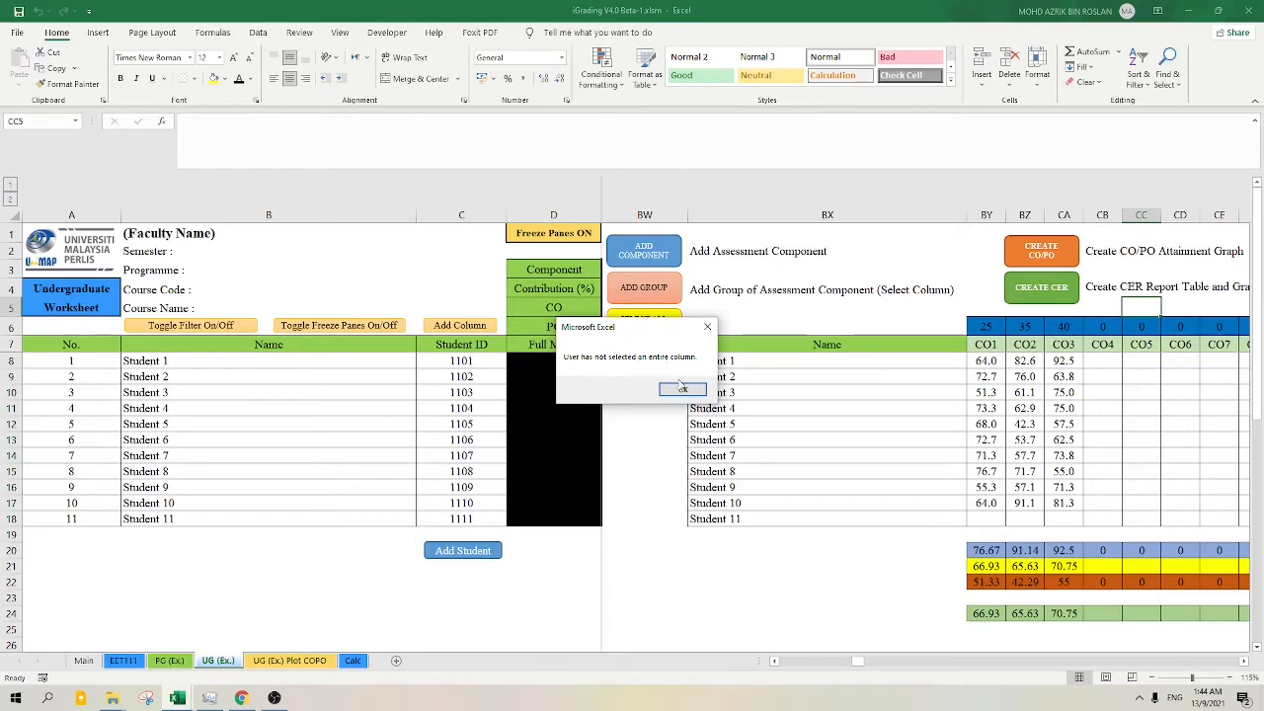
click(682, 388)
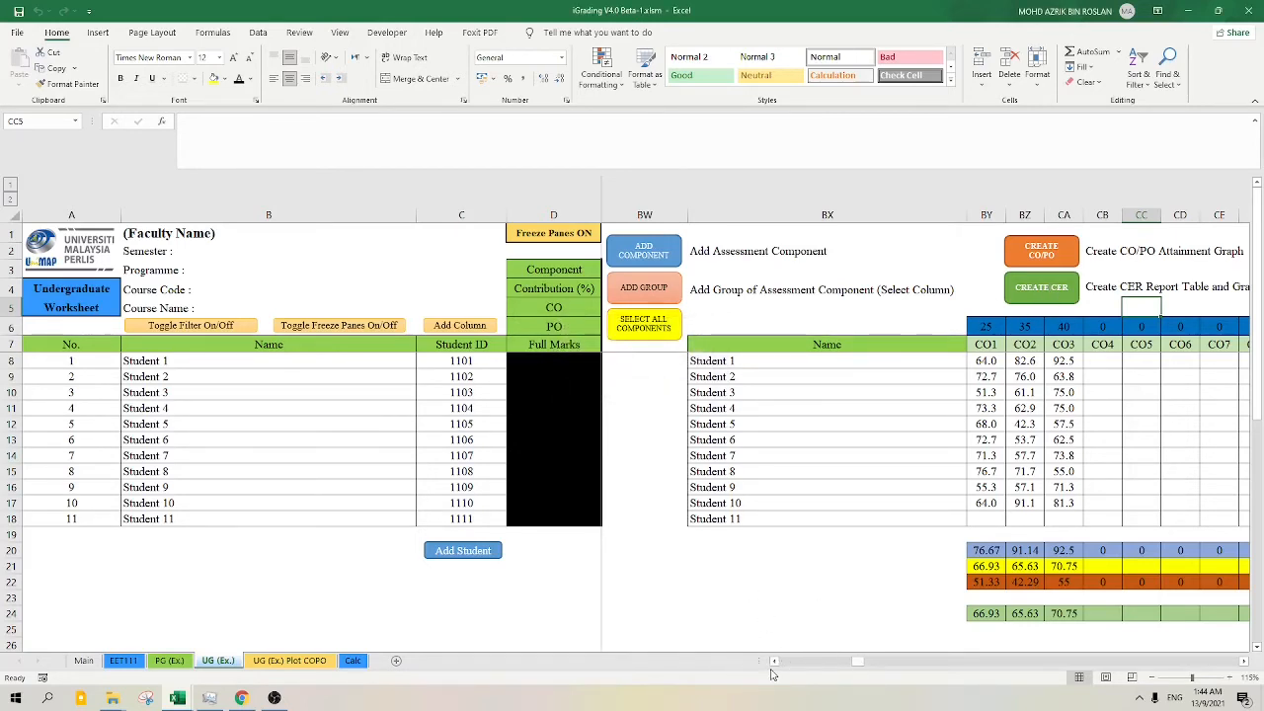
- Look over the assessment component and group columns, and select all components on the UG (Ex.) sheet
scroll(840, 418, left, 6)
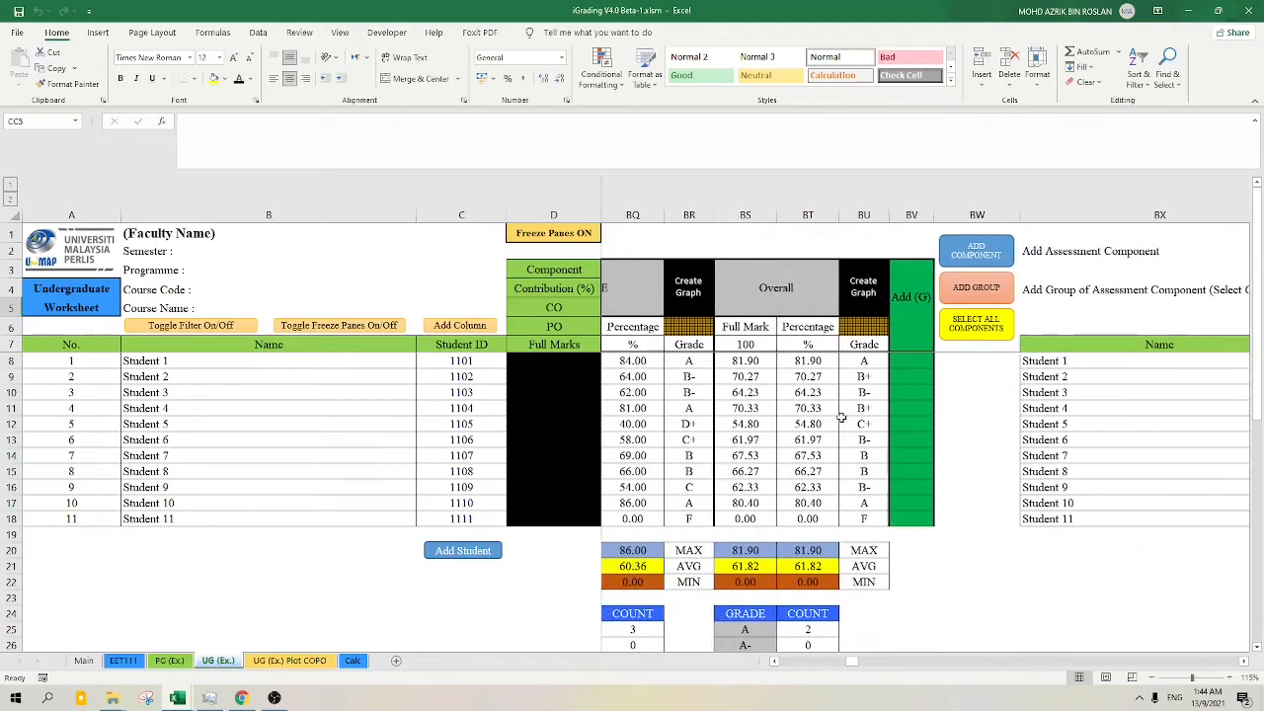
click(775, 662)
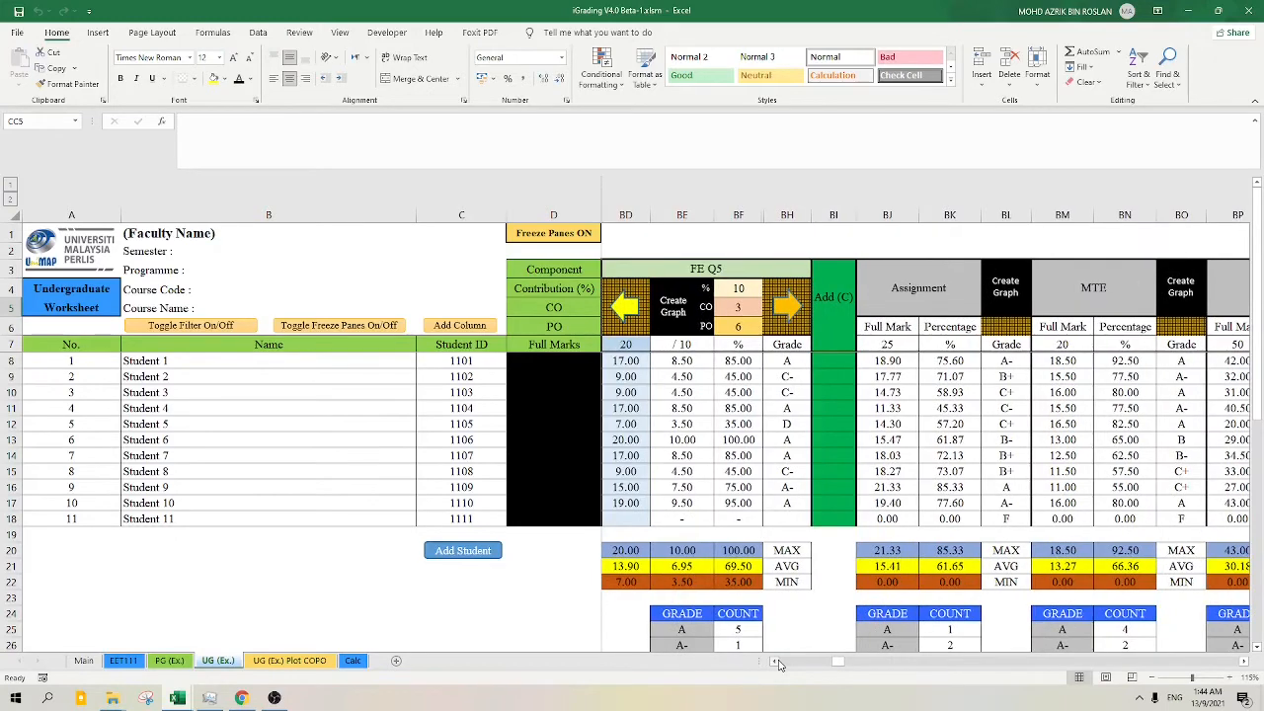
click(776, 662)
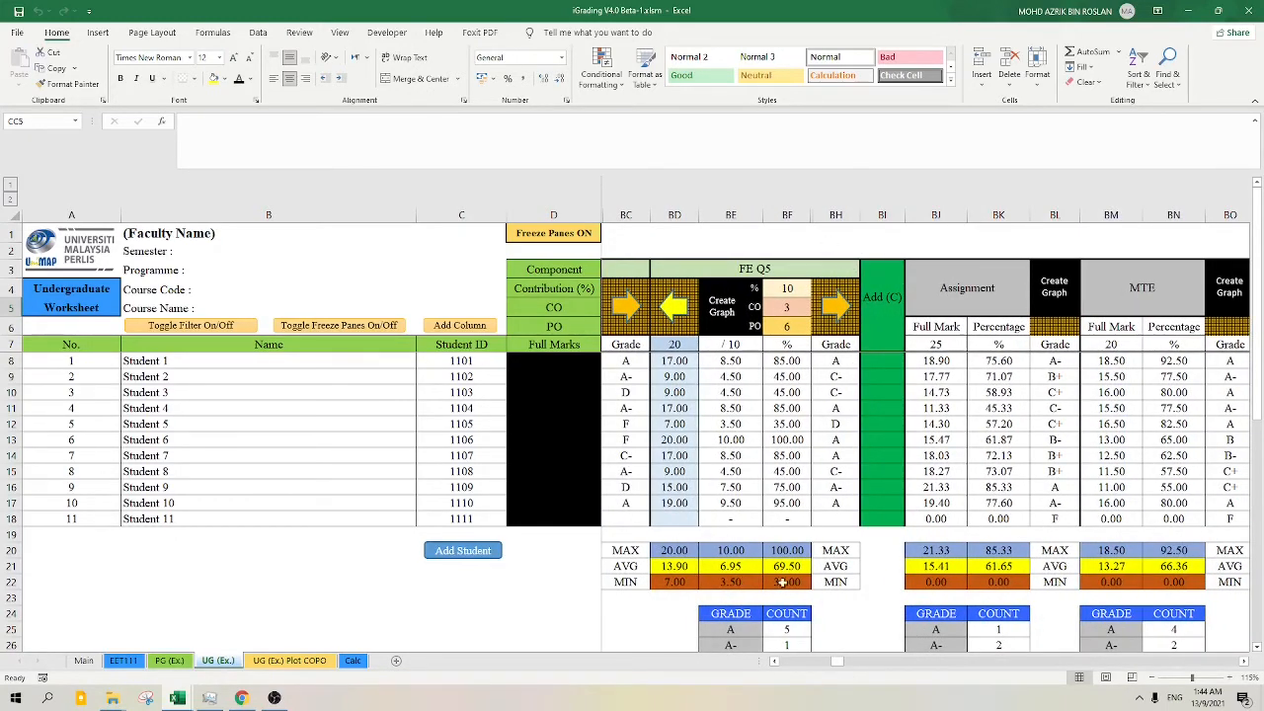
drag(835, 663, 855, 662)
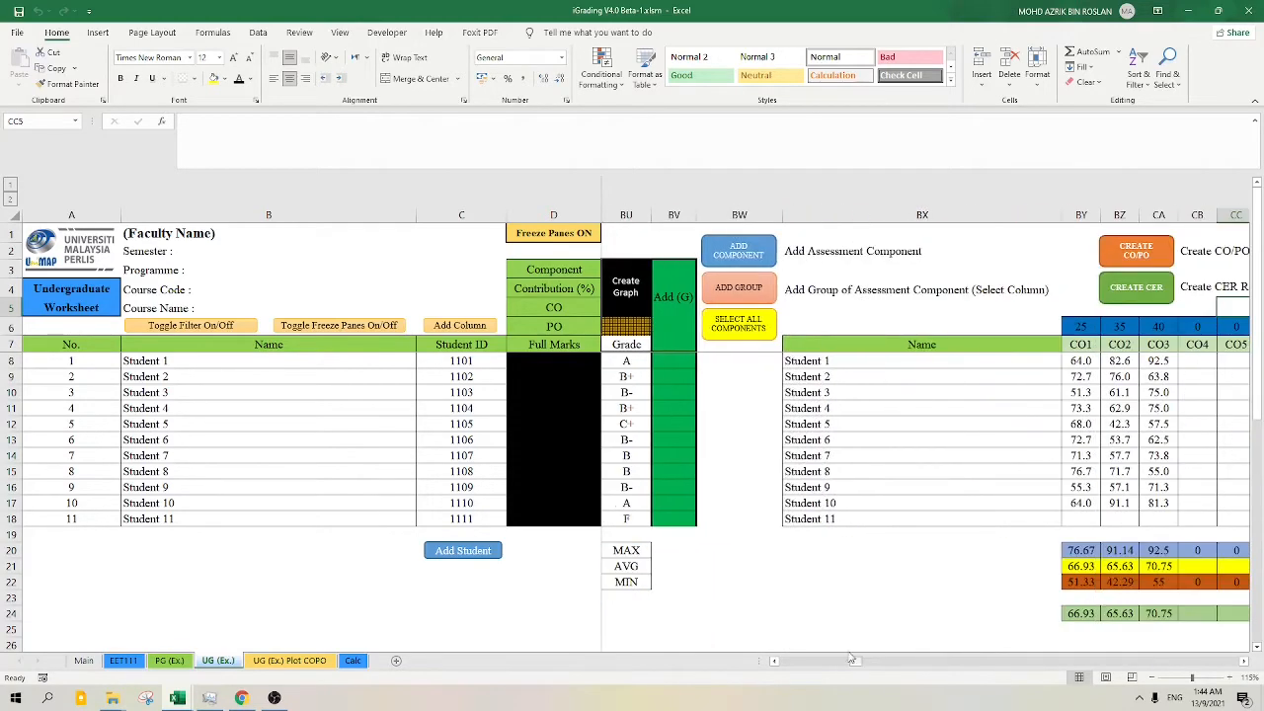
click(732, 335)
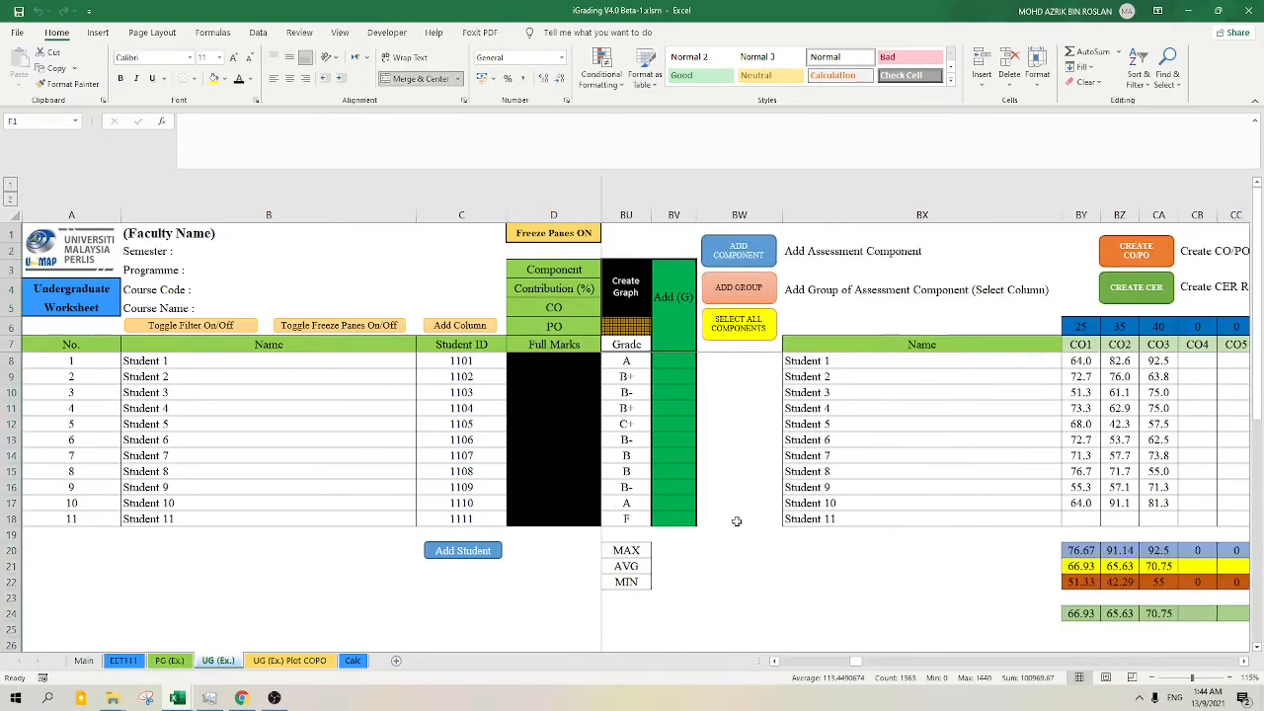
- Create the CER report table and graph from all selected components on the UG (Ex.) sheet
click(775, 663)
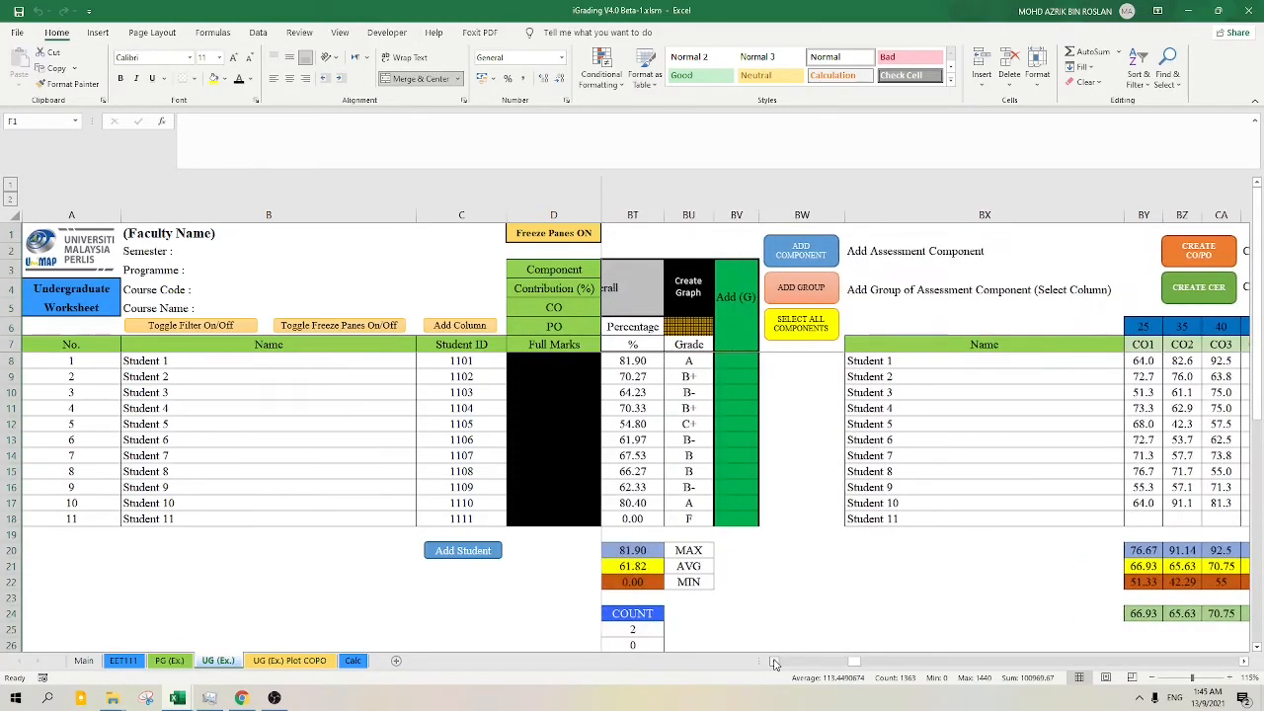
drag(775, 663, 839, 661)
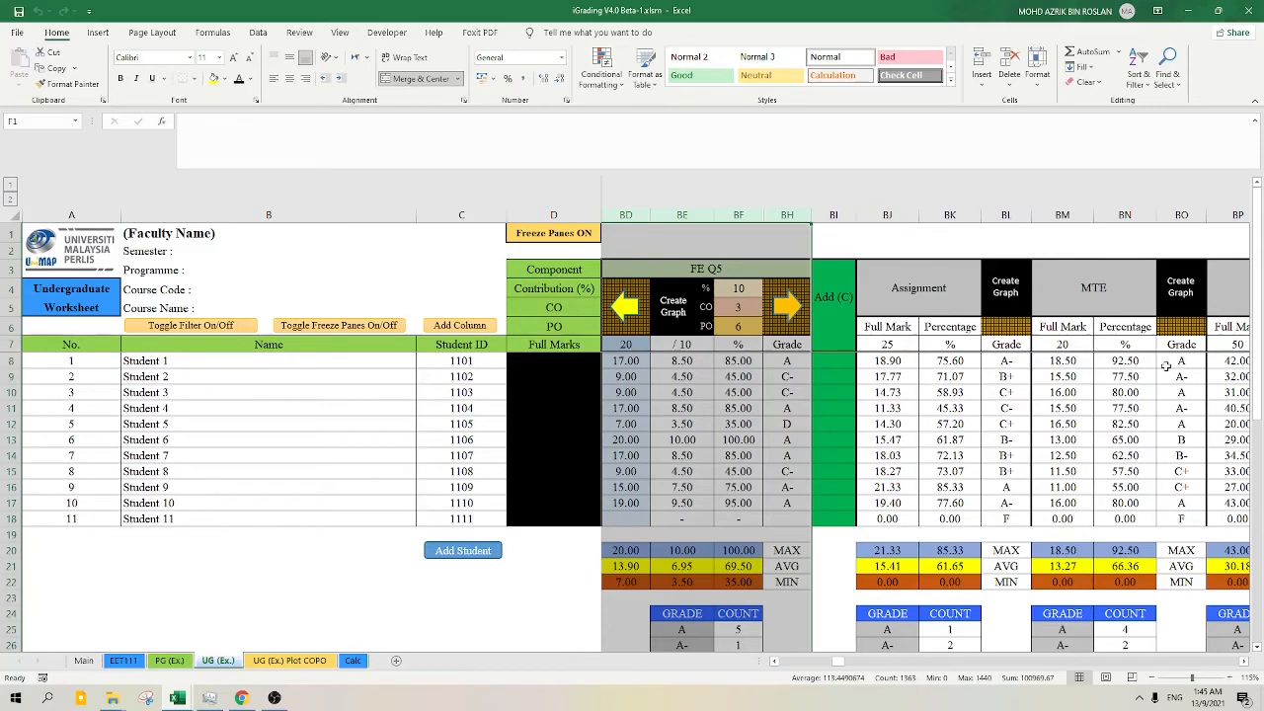
click(1247, 666)
click(1247, 666)
click(1247, 667)
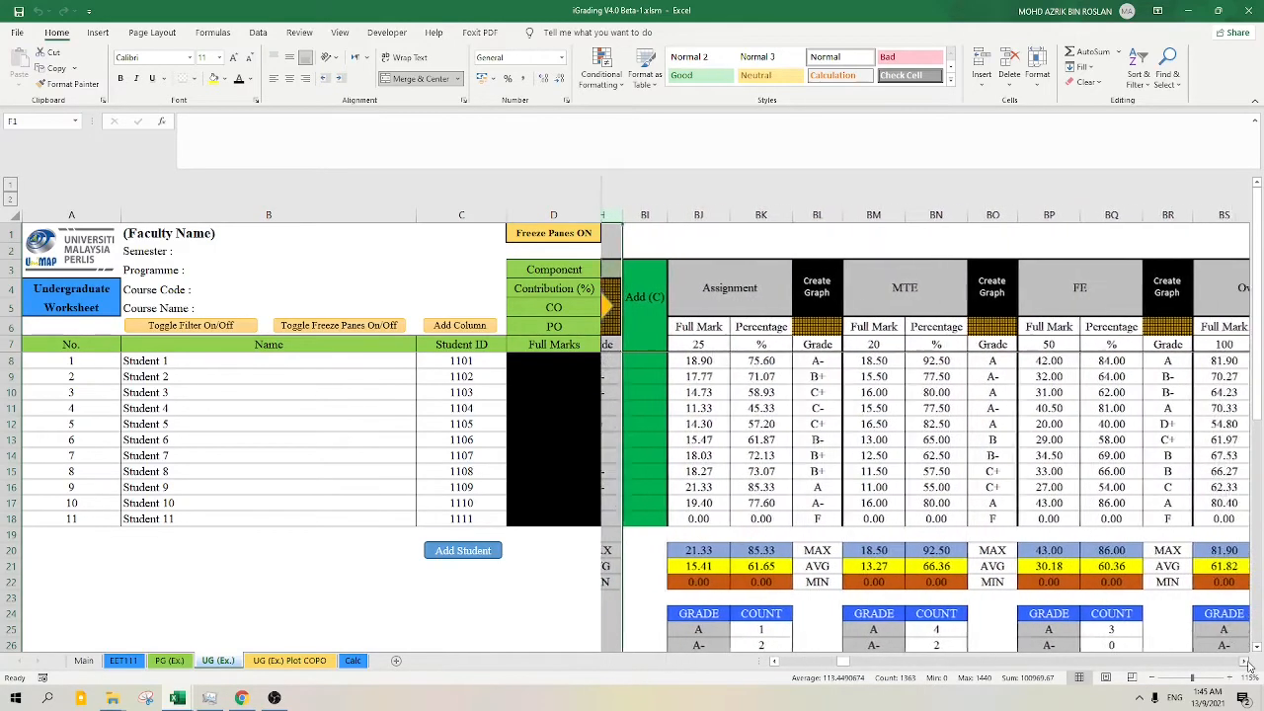
click(1247, 667)
click(1247, 666)
click(1247, 666)
click(1247, 667)
click(1248, 666)
click(1247, 666)
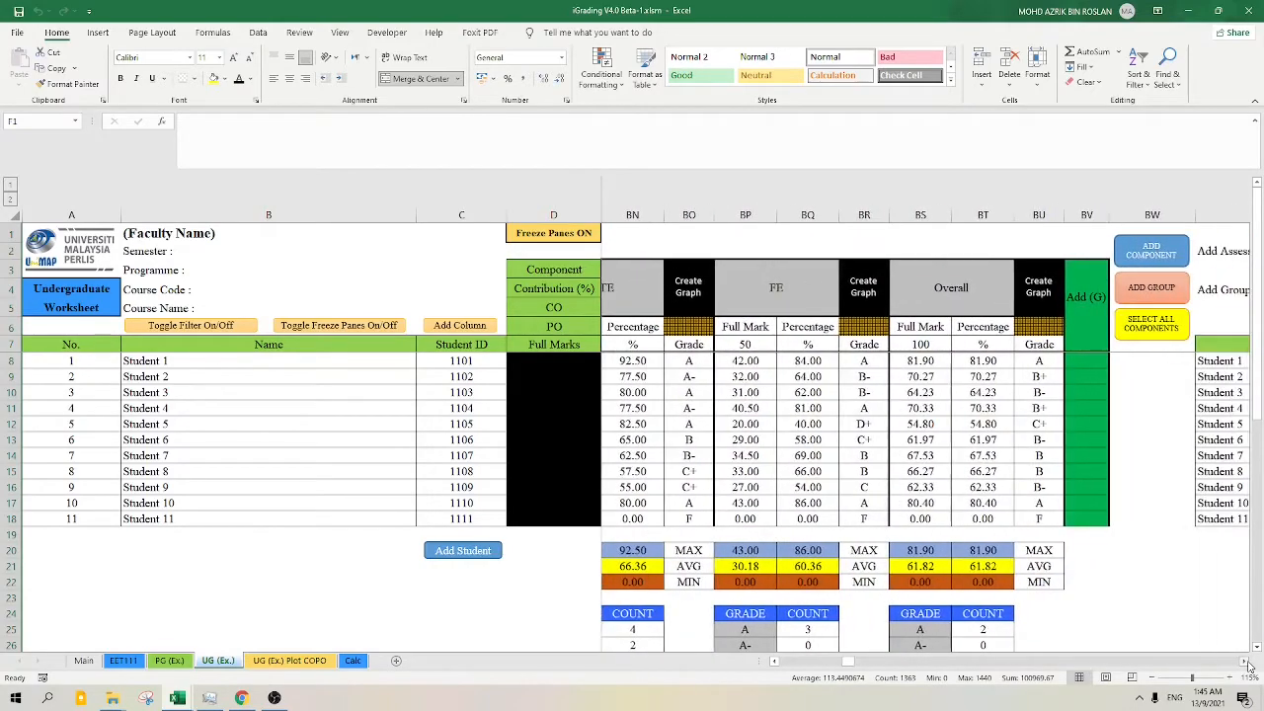
click(1247, 667)
click(1247, 666)
click(1247, 667)
click(1248, 667)
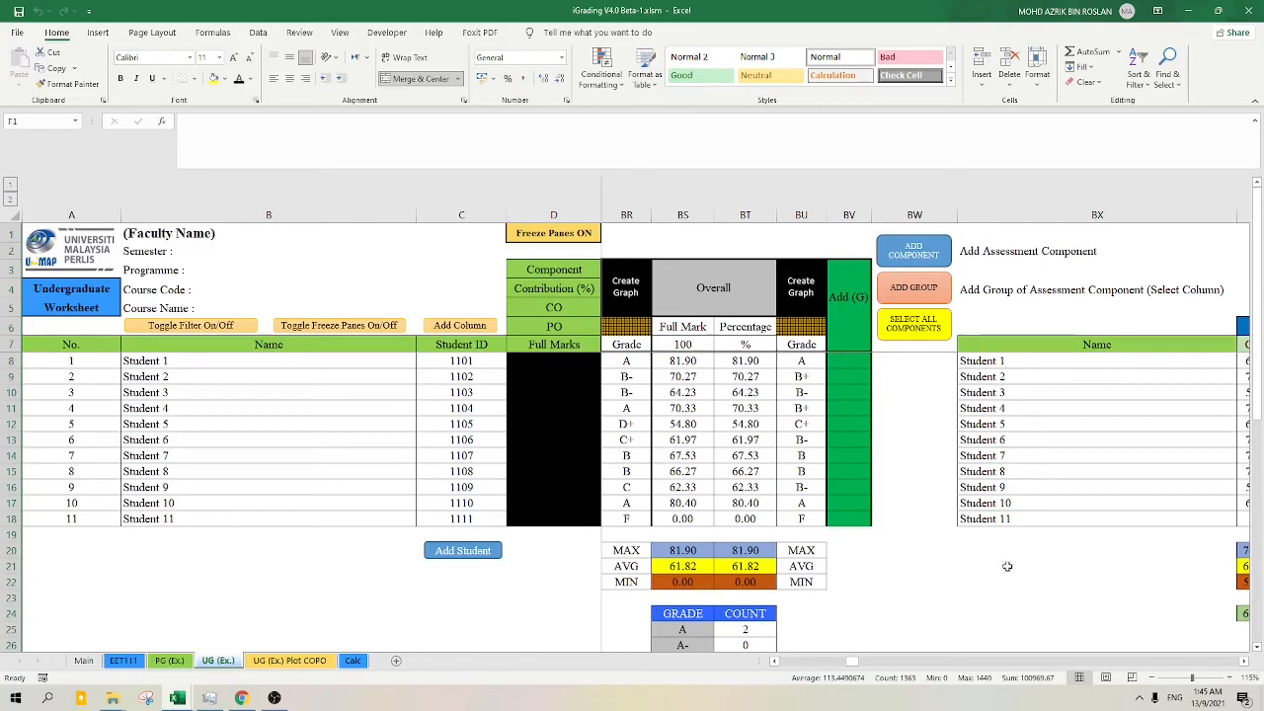
click(1246, 664)
click(1246, 665)
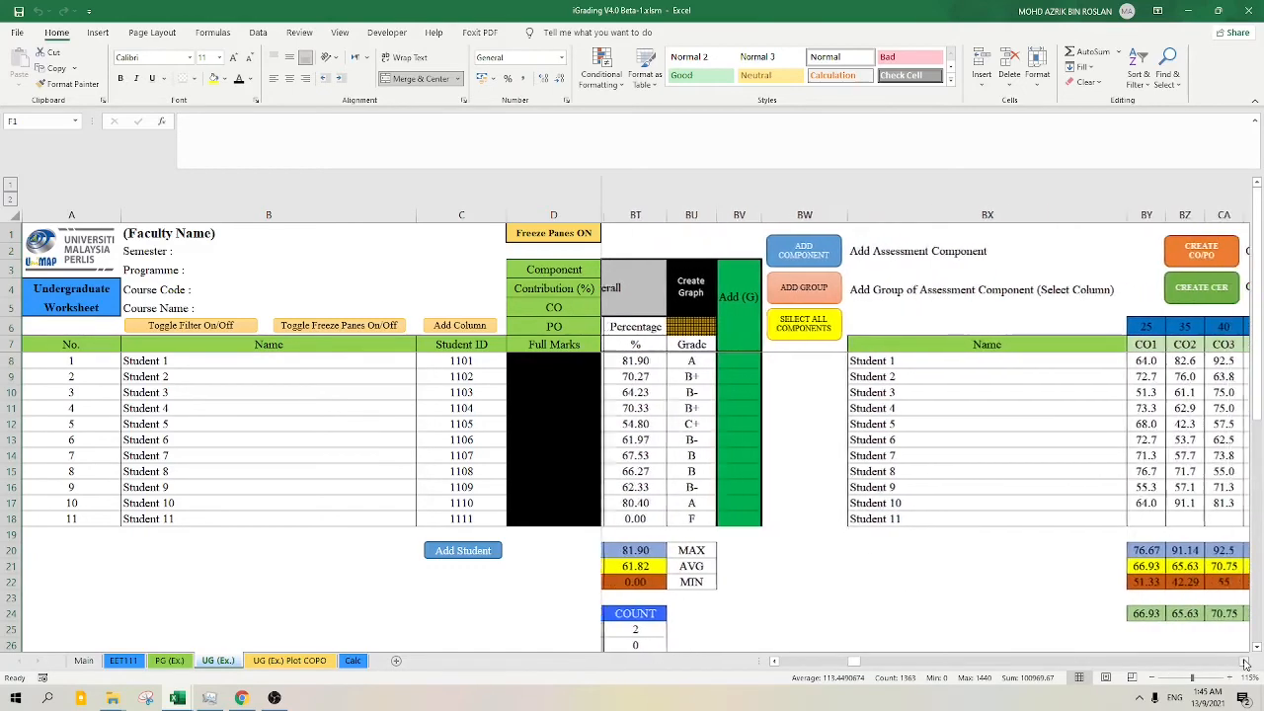
click(1247, 664)
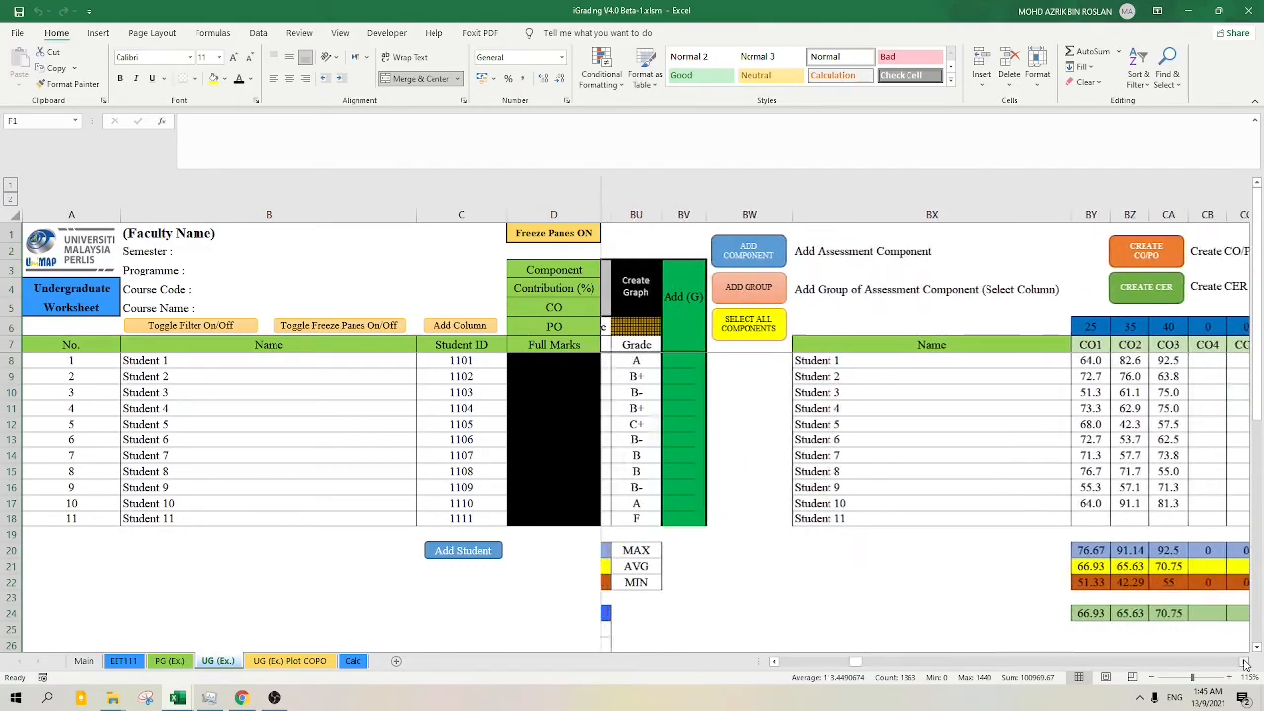
click(1246, 664)
click(1246, 664)
click(1246, 665)
click(1246, 665)
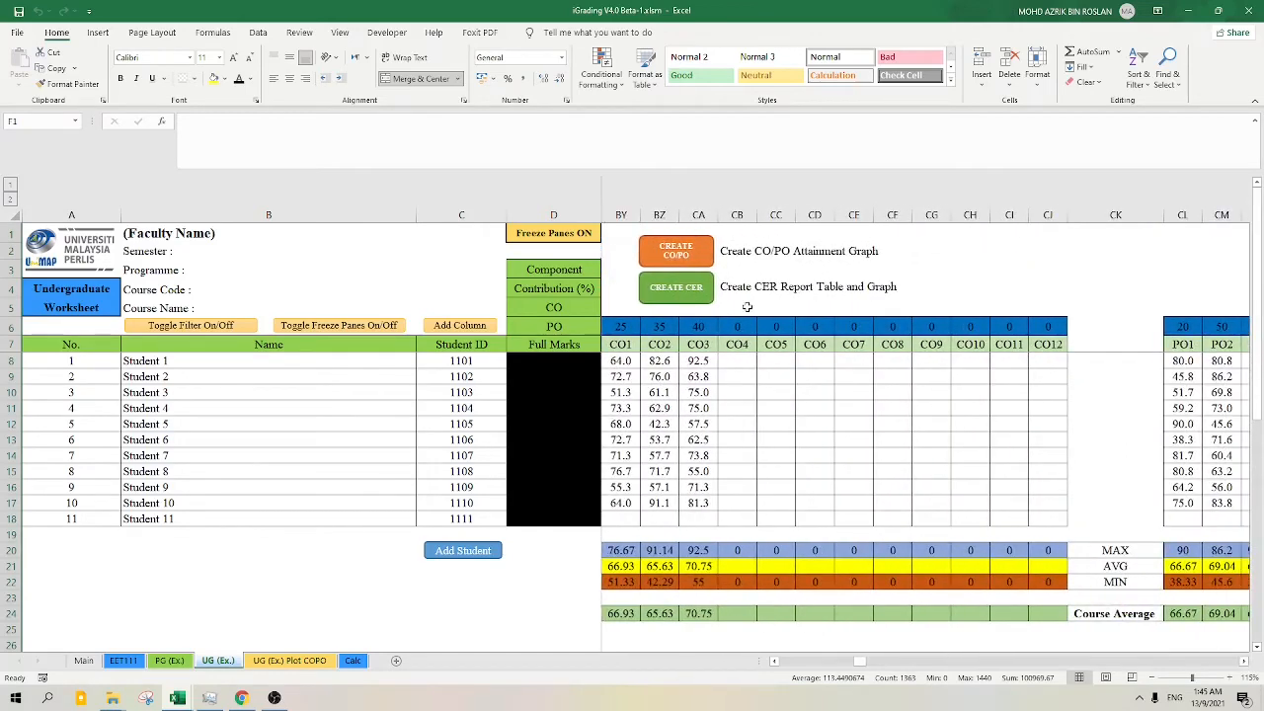
click(687, 296)
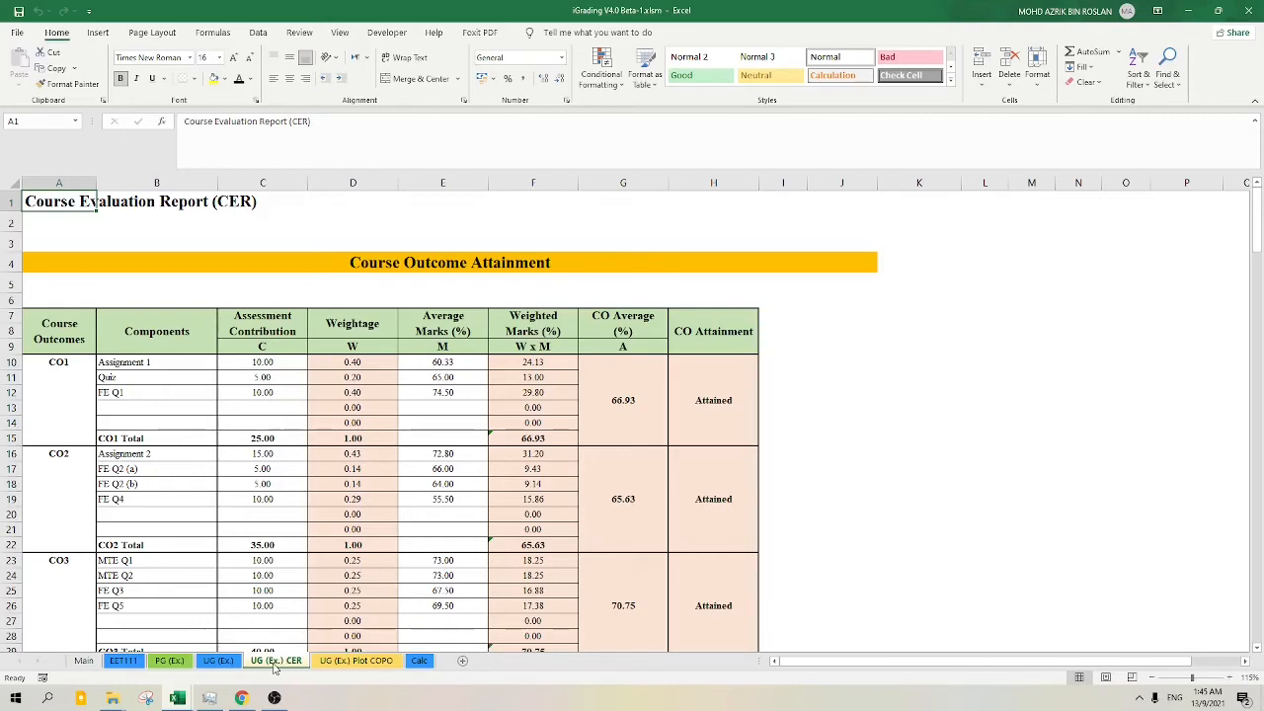
- Examine the Course Outcome Attainment table on the UG (Ex.) CER sheet, from the components to the CO averages
click(224, 668)
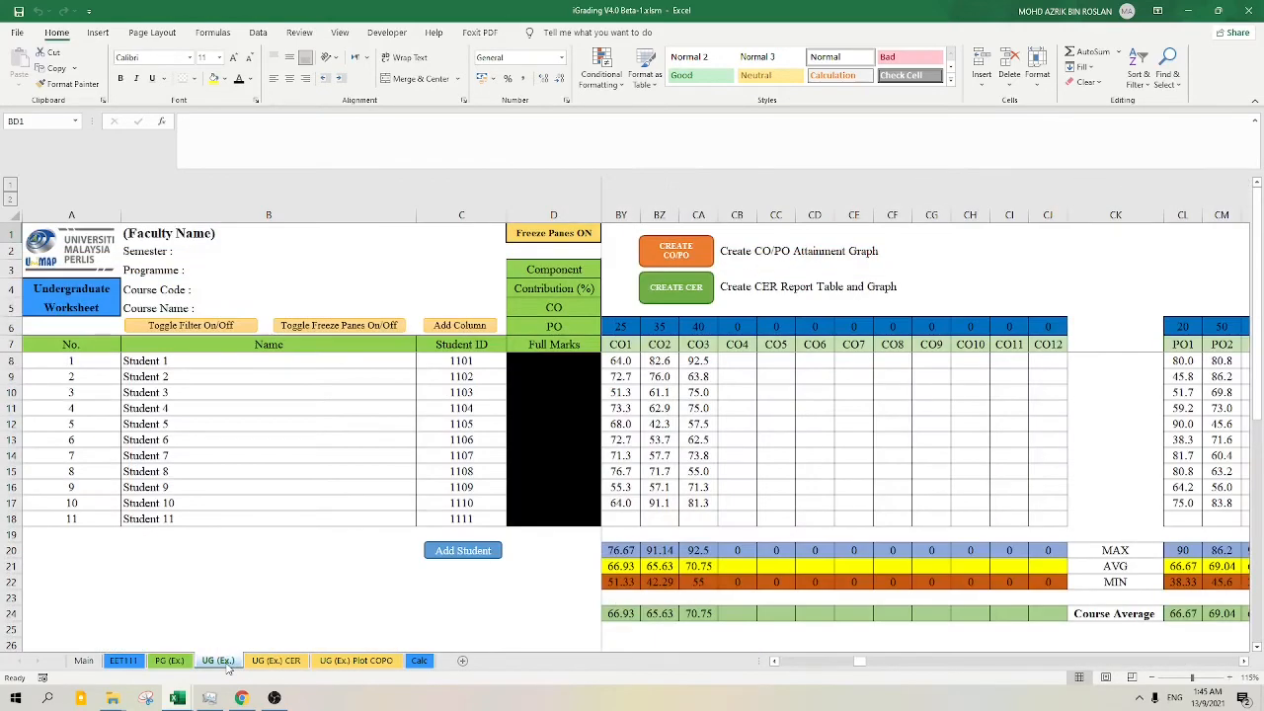
click(268, 665)
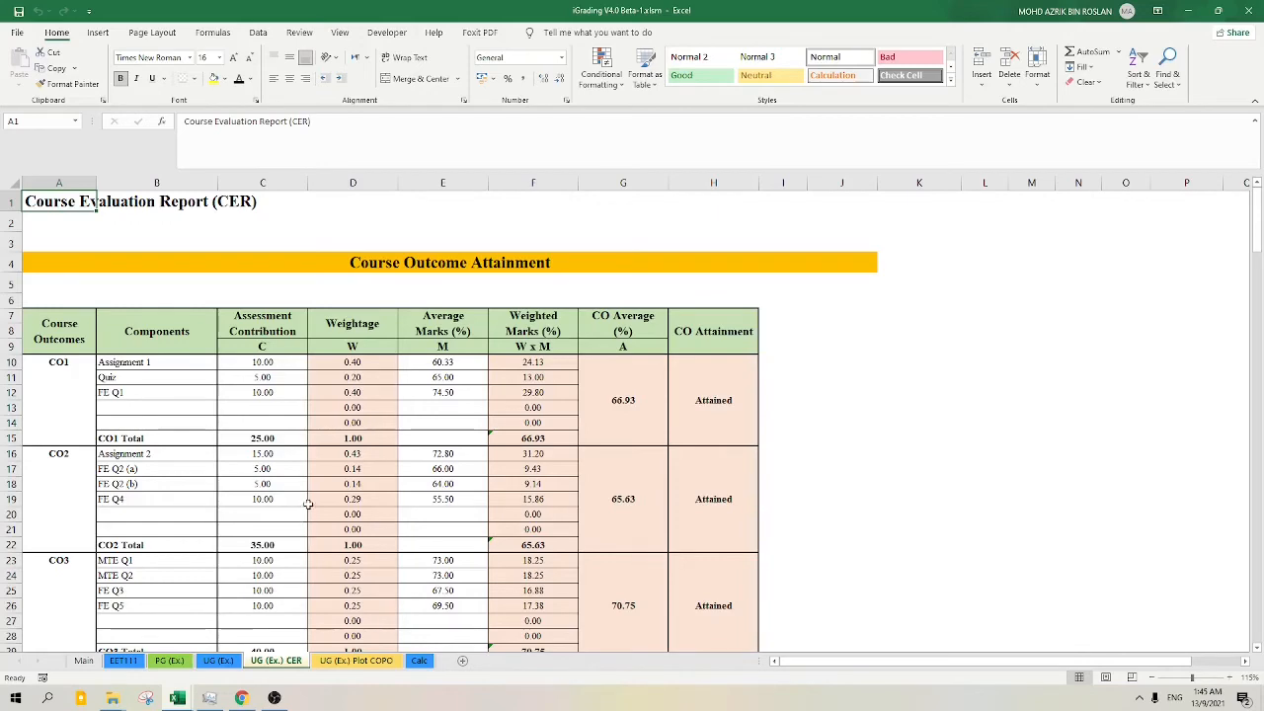
scroll(141, 355, down, 1)
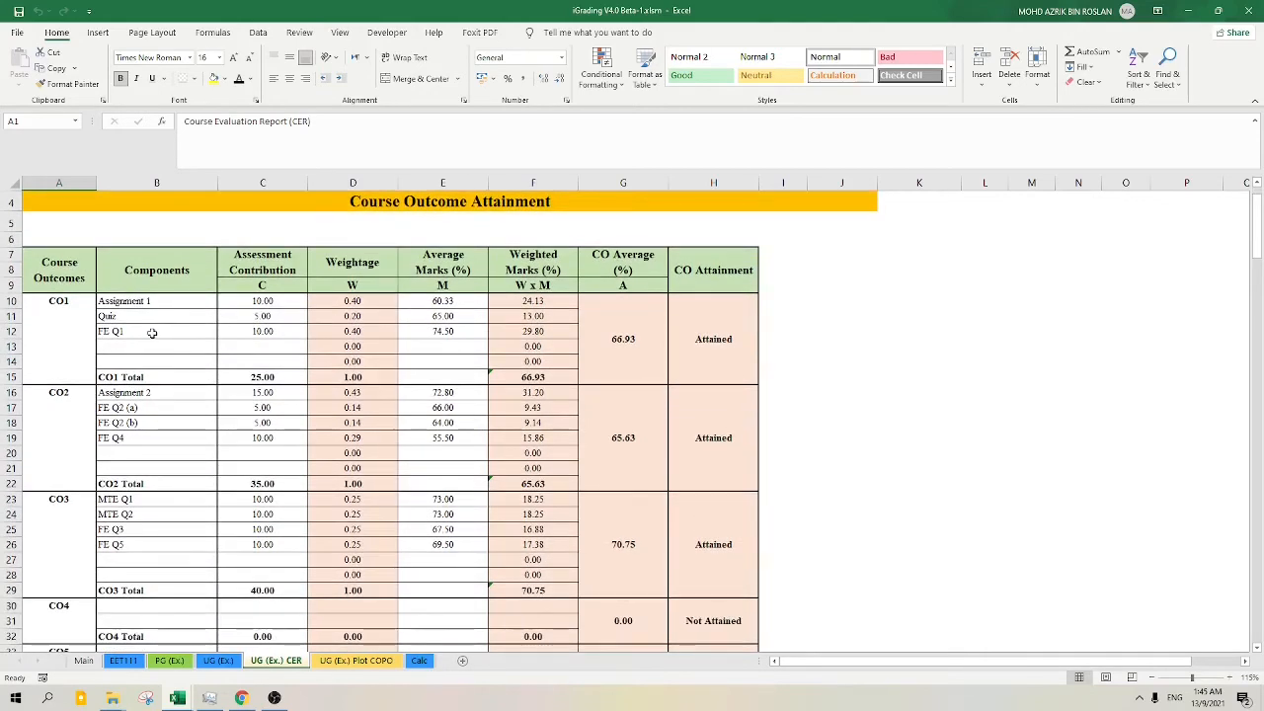
scroll(155, 330, up, 1)
mouse_move(71, 329)
mouse_down()
mouse_move(405, 474)
mouse_move(711, 582)
mouse_move(717, 626)
mouse_move(338, 450)
mouse_up()
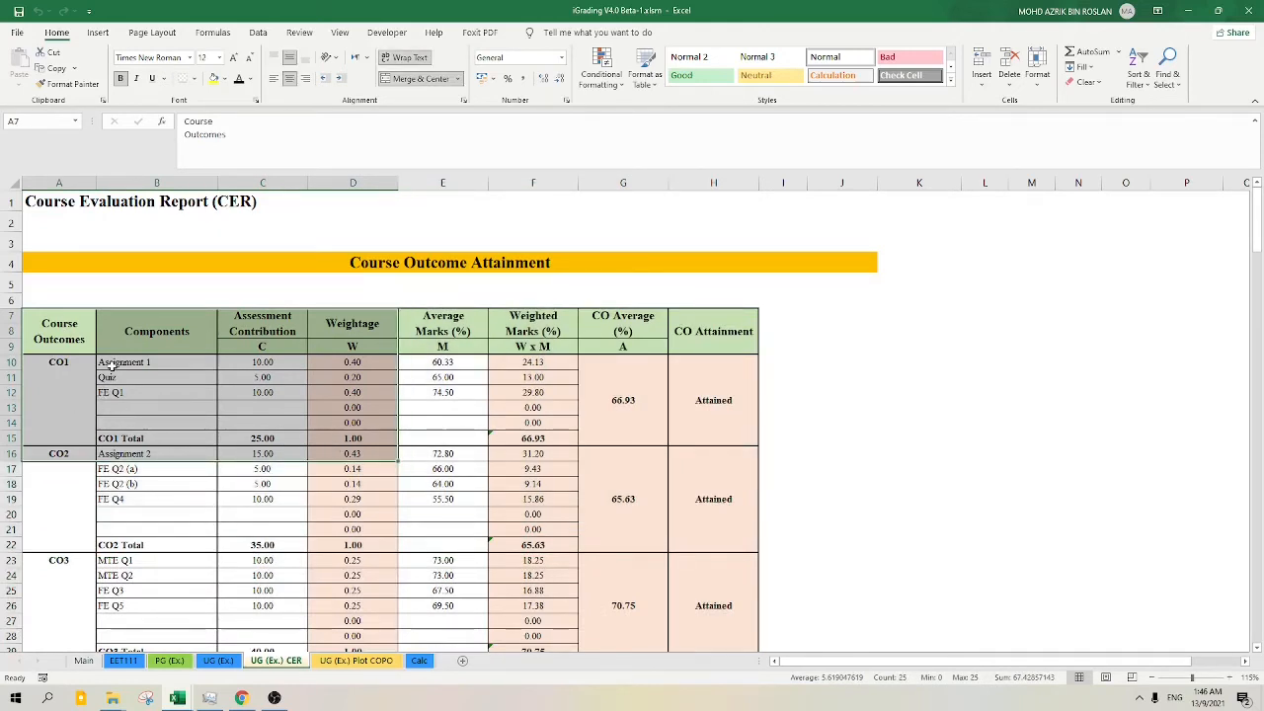
scroll(111, 365, down, 3)
scroll(128, 375, up, 3)
drag(74, 327, 713, 648)
scroll(460, 531, down, 1)
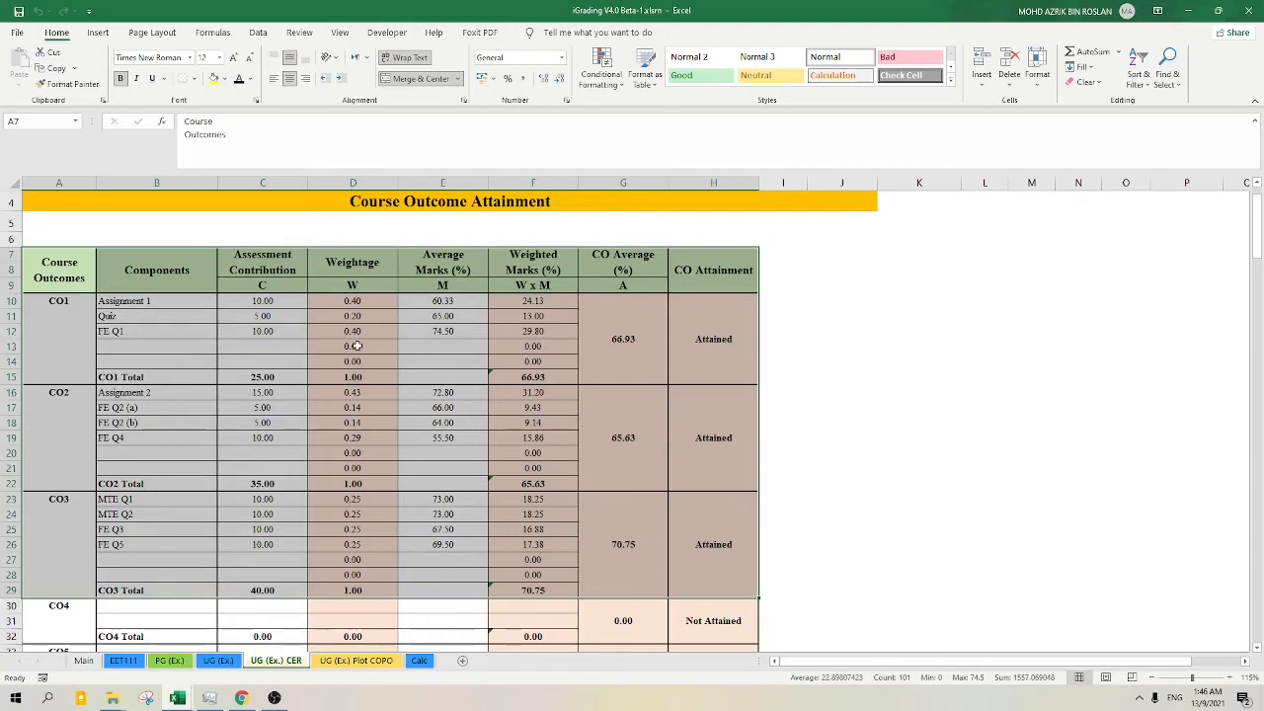
click(627, 343)
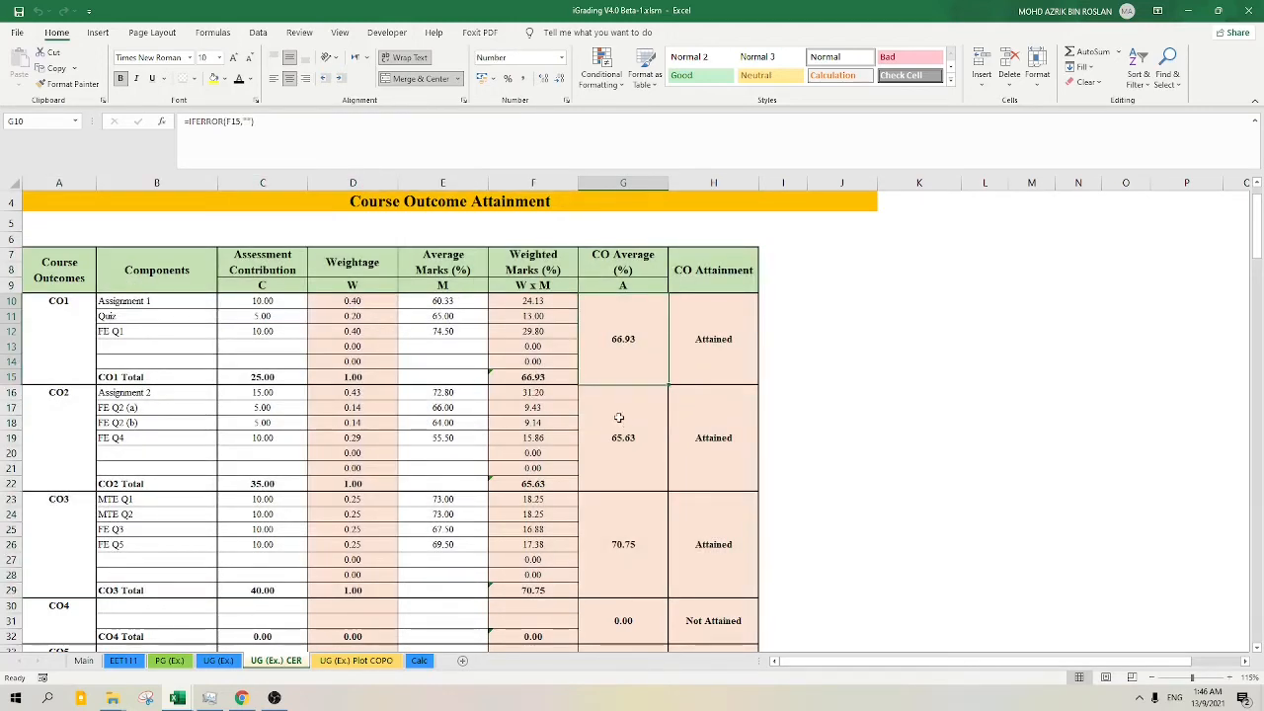
- Review the remaining course outcomes, the direct measurement table with its target, and the CO attainment chart on the CER sheet
scroll(620, 418, down, 14)
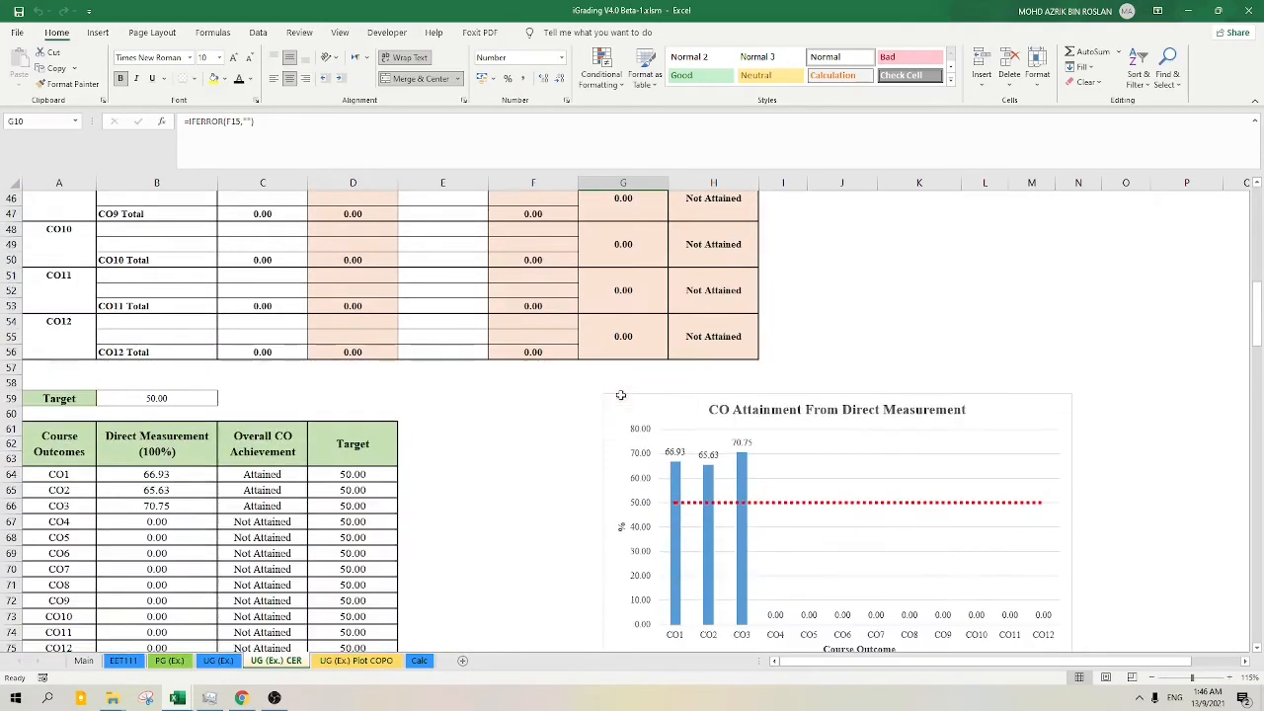
scroll(620, 395, down, 2)
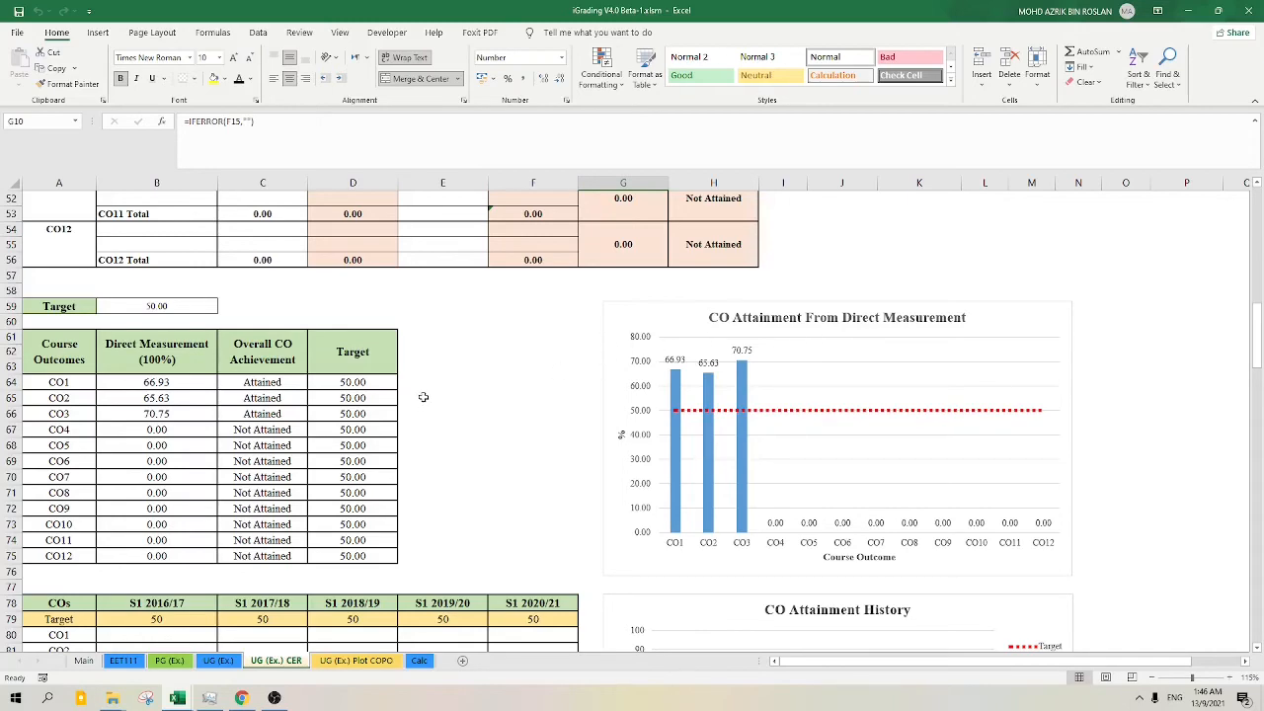
scroll(671, 355, up, 16)
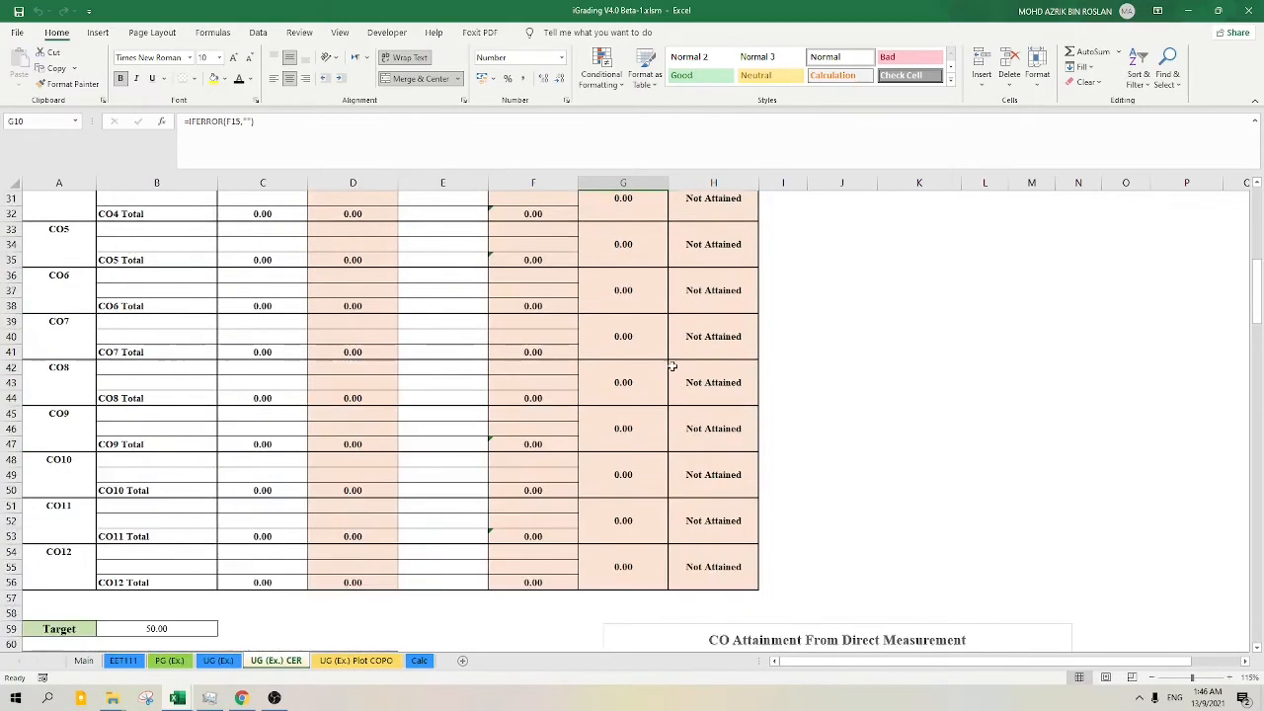
scroll(672, 353, down, 18)
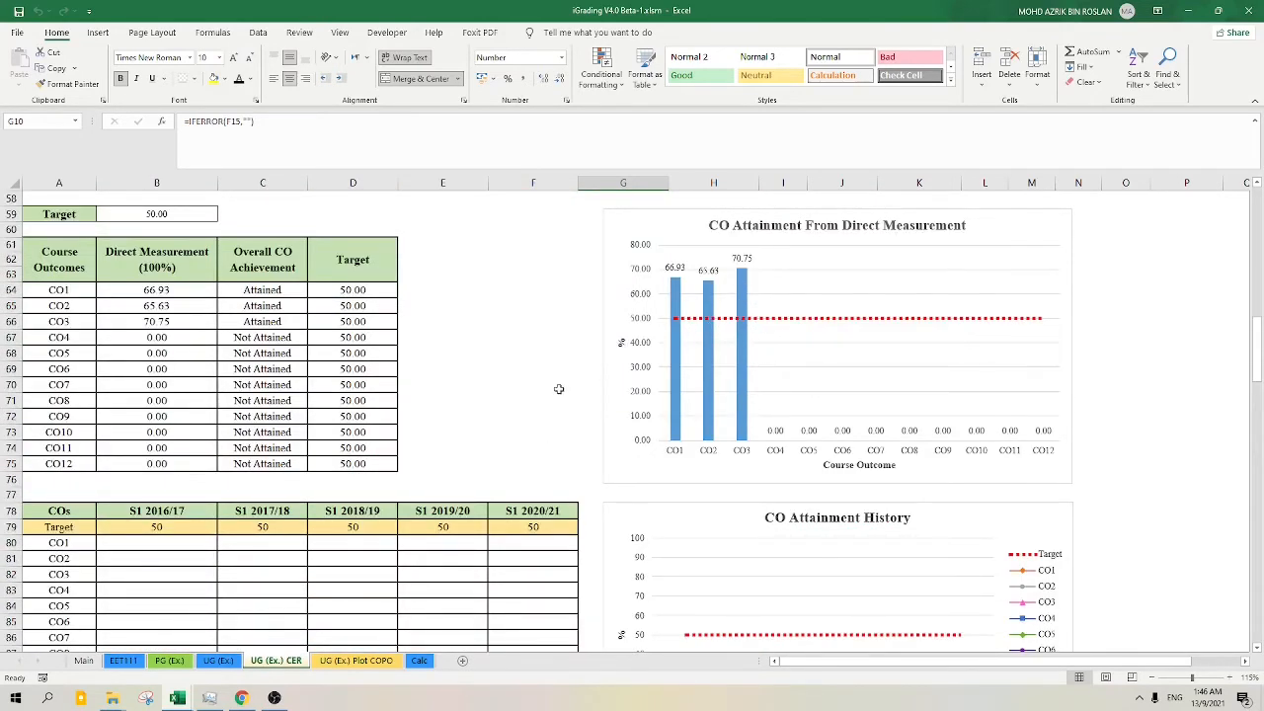
scroll(553, 390, down, 4)
- Inspect the CO attainment history table, including its empty CO cells, semester headings S1 2016/17 to S1 2020/21, and target row
click(158, 357)
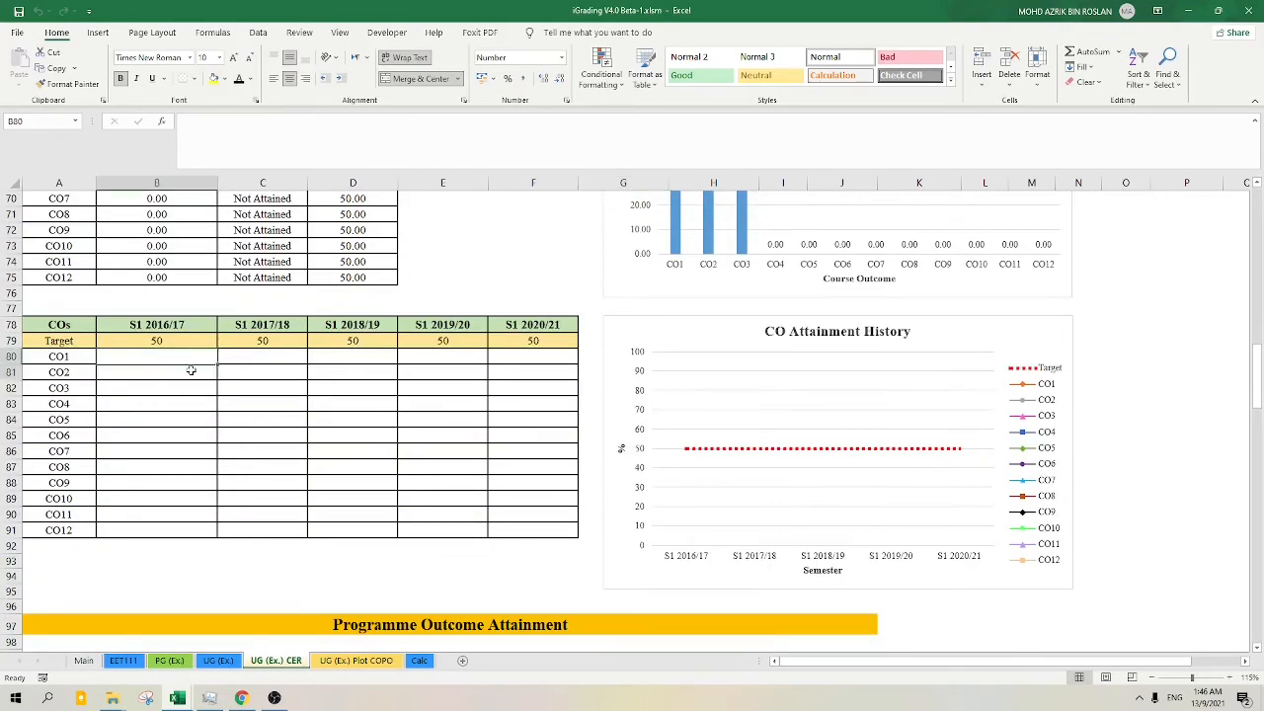
drag(190, 370, 506, 526)
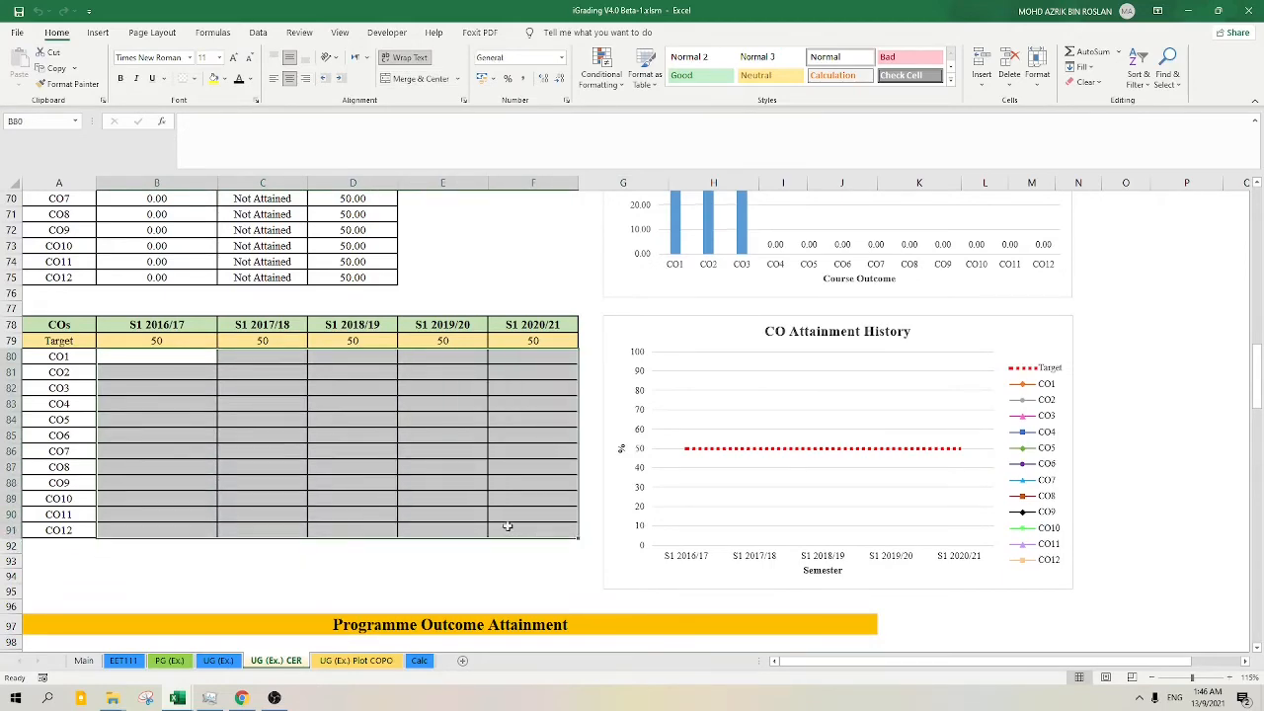
scroll(507, 526, up, 1)
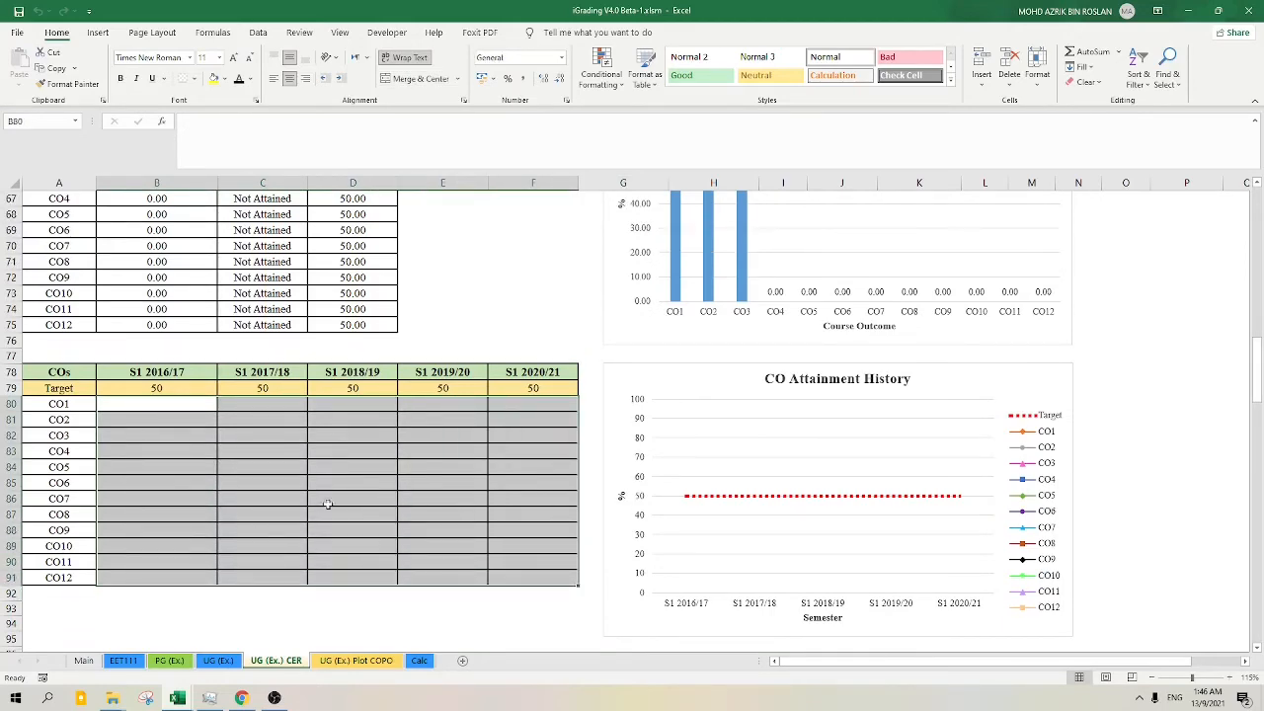
scroll(327, 504, up, 1)
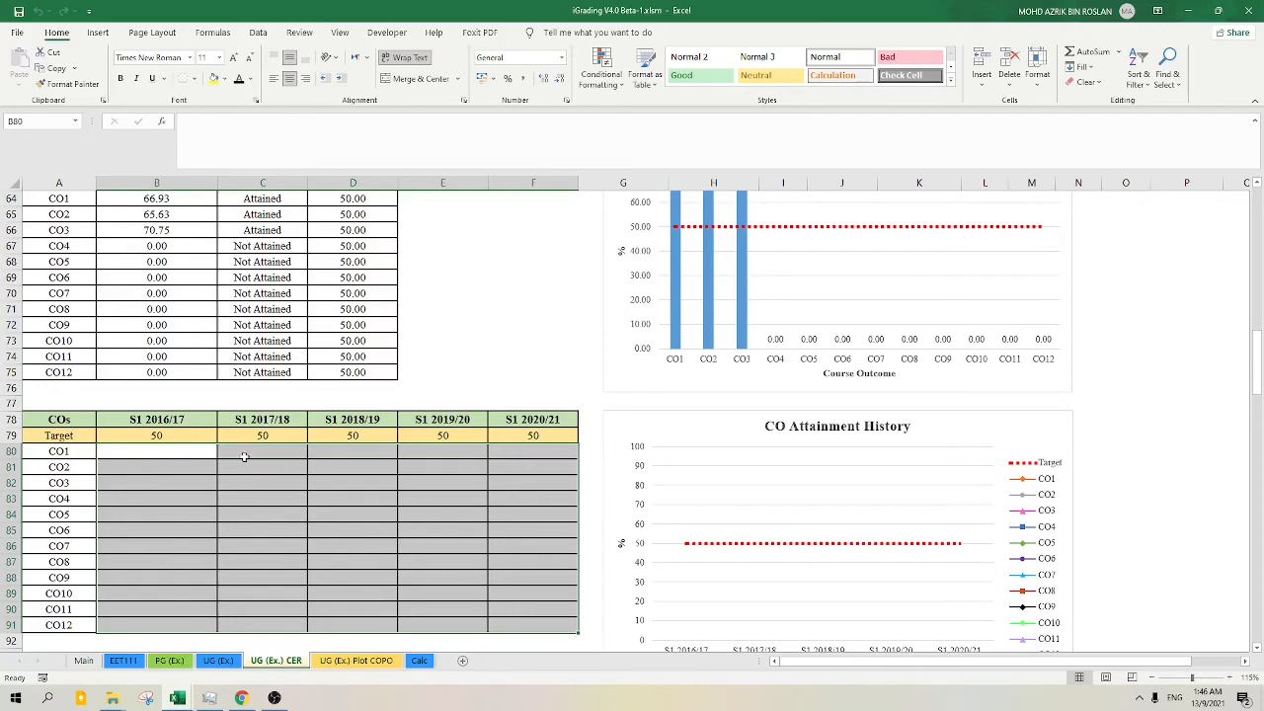
click(184, 422)
click(271, 422)
click(510, 420)
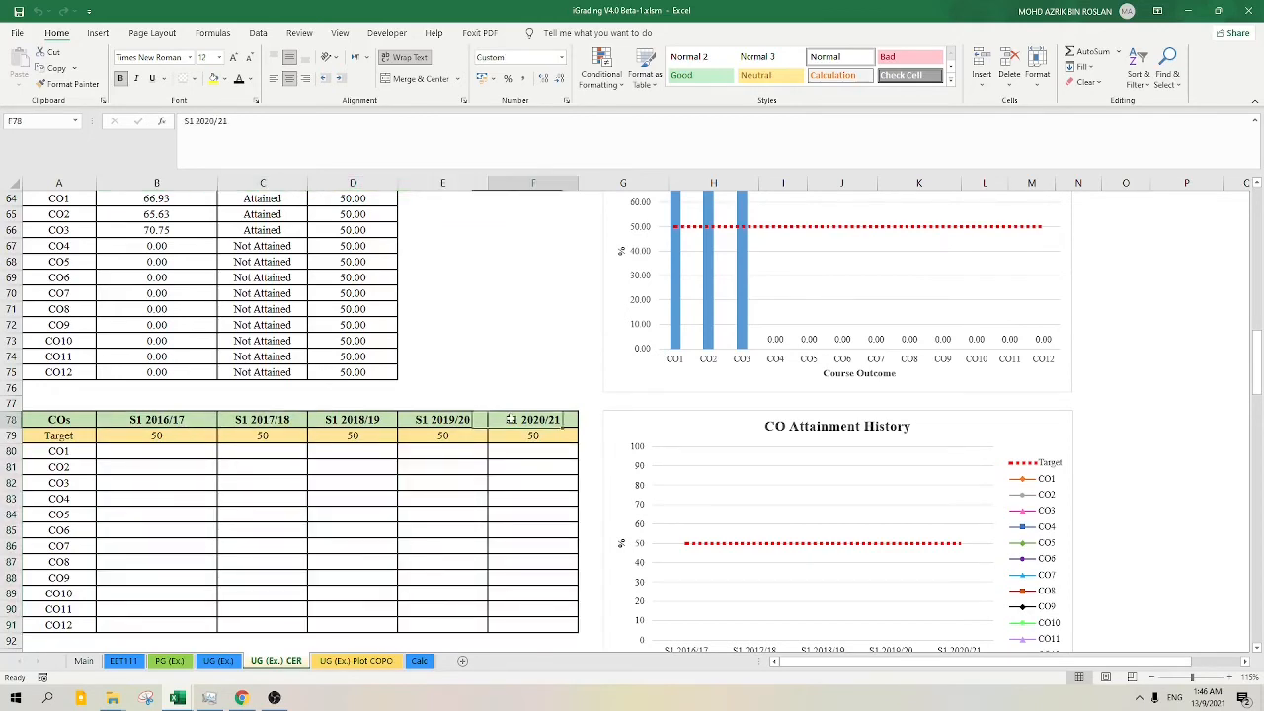
click(453, 423)
click(333, 424)
click(247, 423)
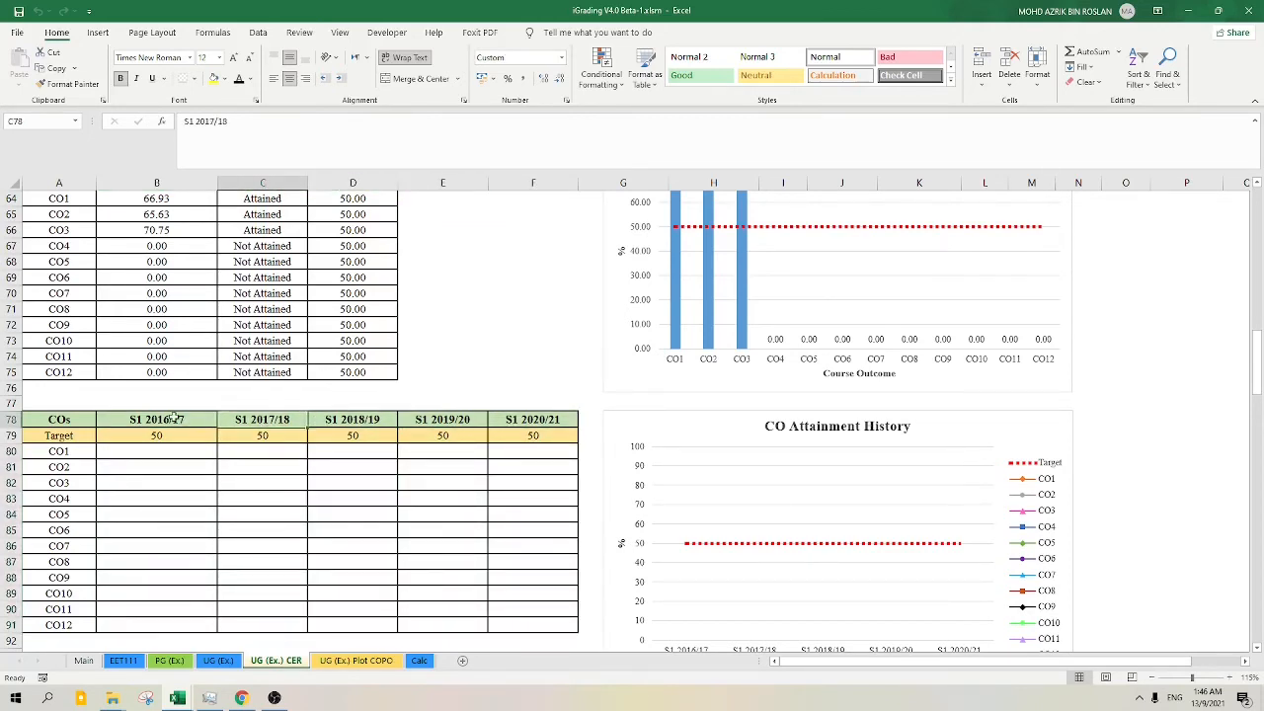
click(174, 419)
drag(148, 437, 513, 438)
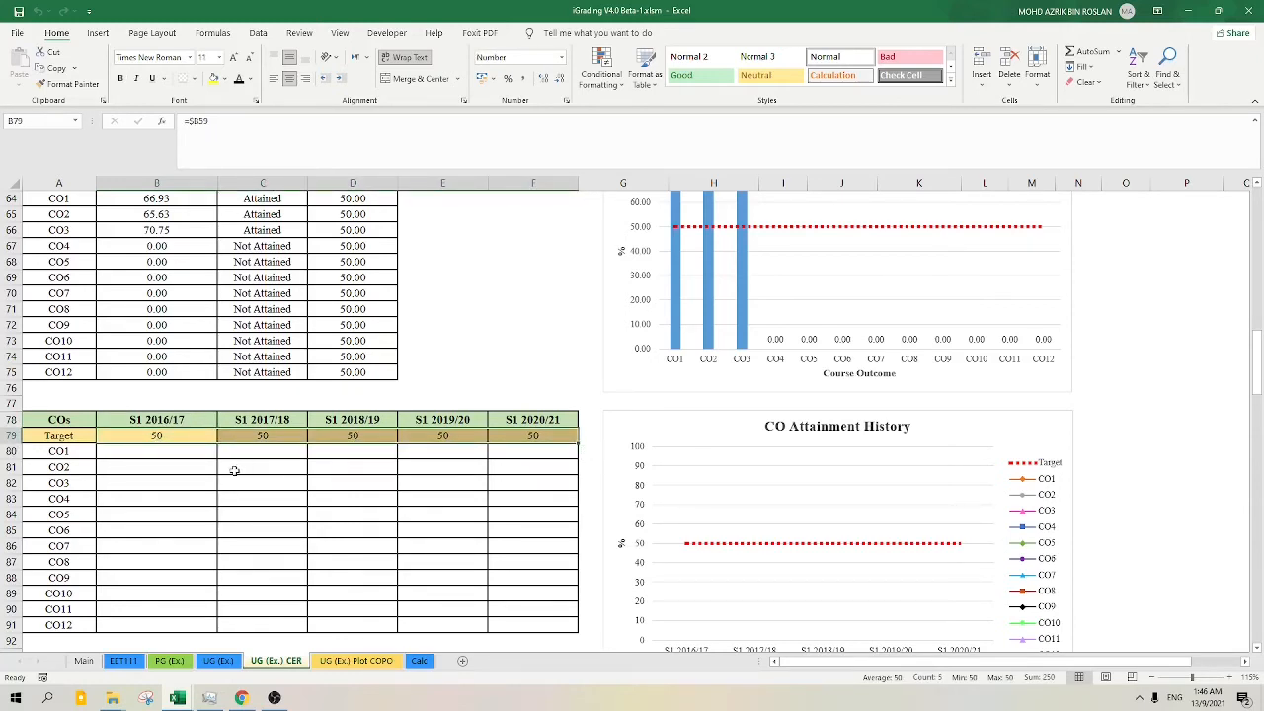
- Enter the CO1 attainment history as 45 for S1 2016/17, 56 for S1 2017/18 and 67 for S1 2018/19
click(173, 451)
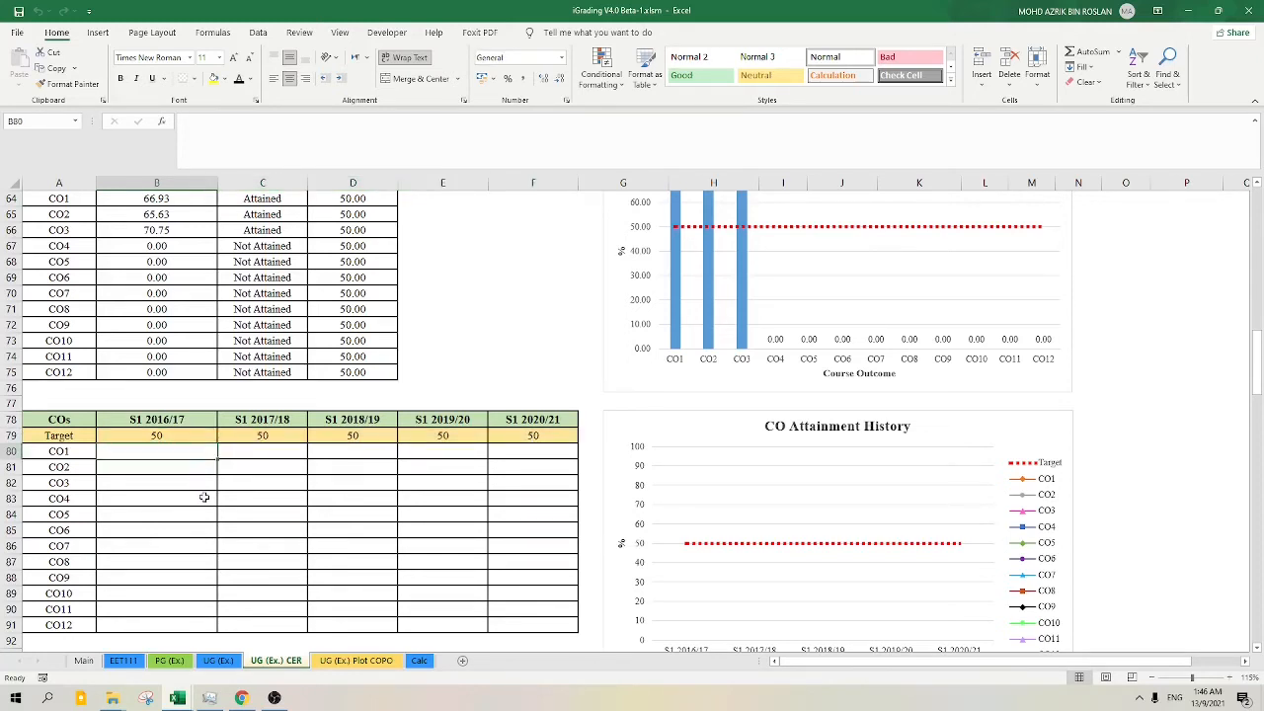
text(45)
click(242, 498)
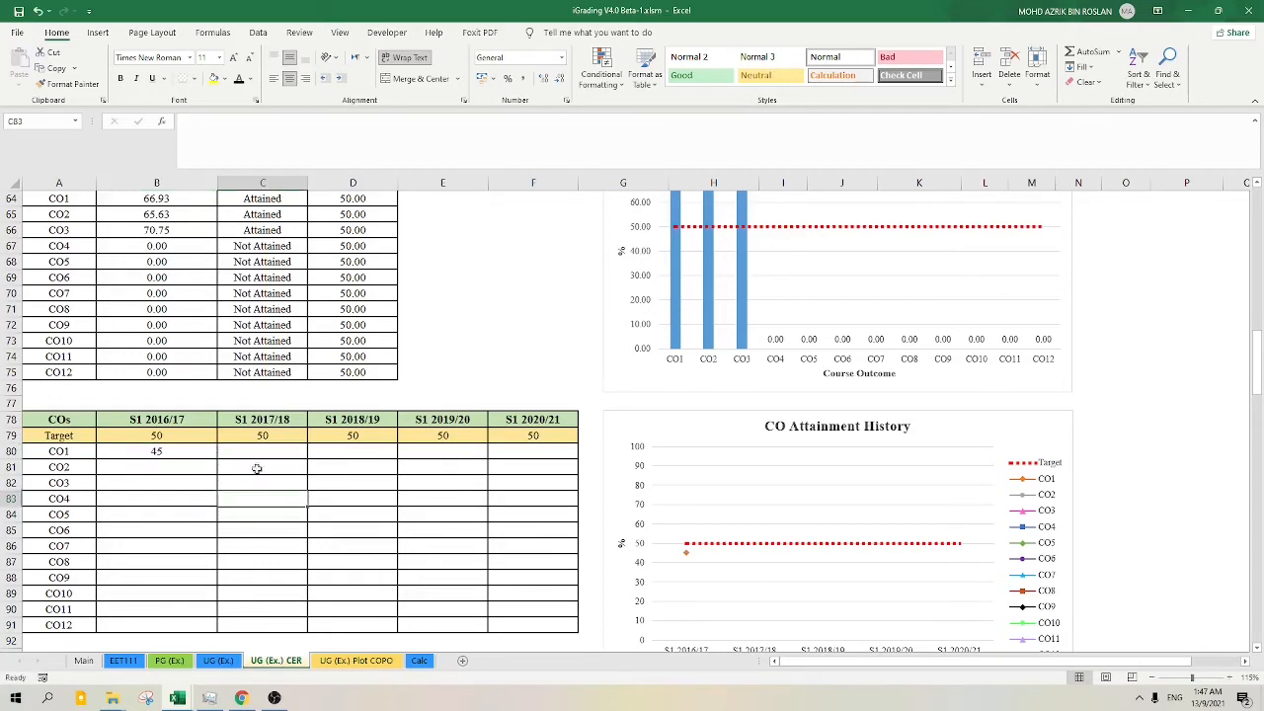
click(264, 455)
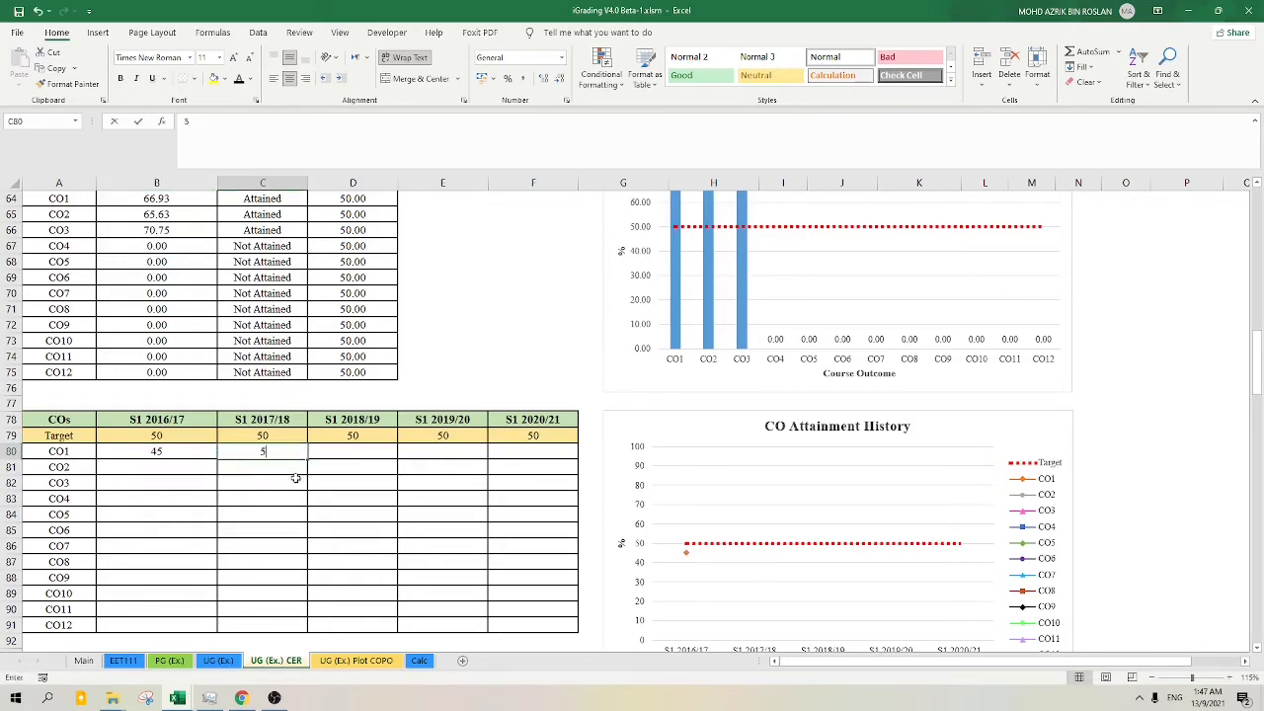
text(5)
click(352, 453)
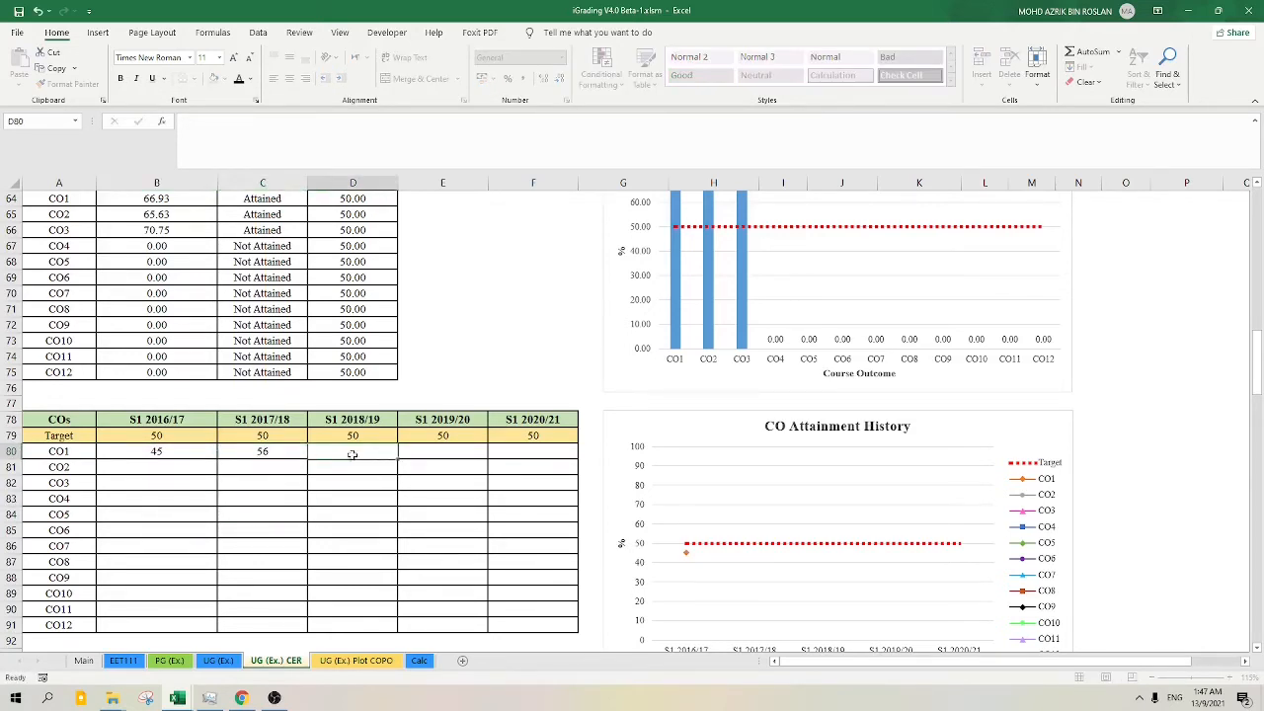
text(67)
click(533, 561)
- Complete the CO1 attainment history with 76 for S1 2019/20 and 88 for S1 2020/21
click(458, 450)
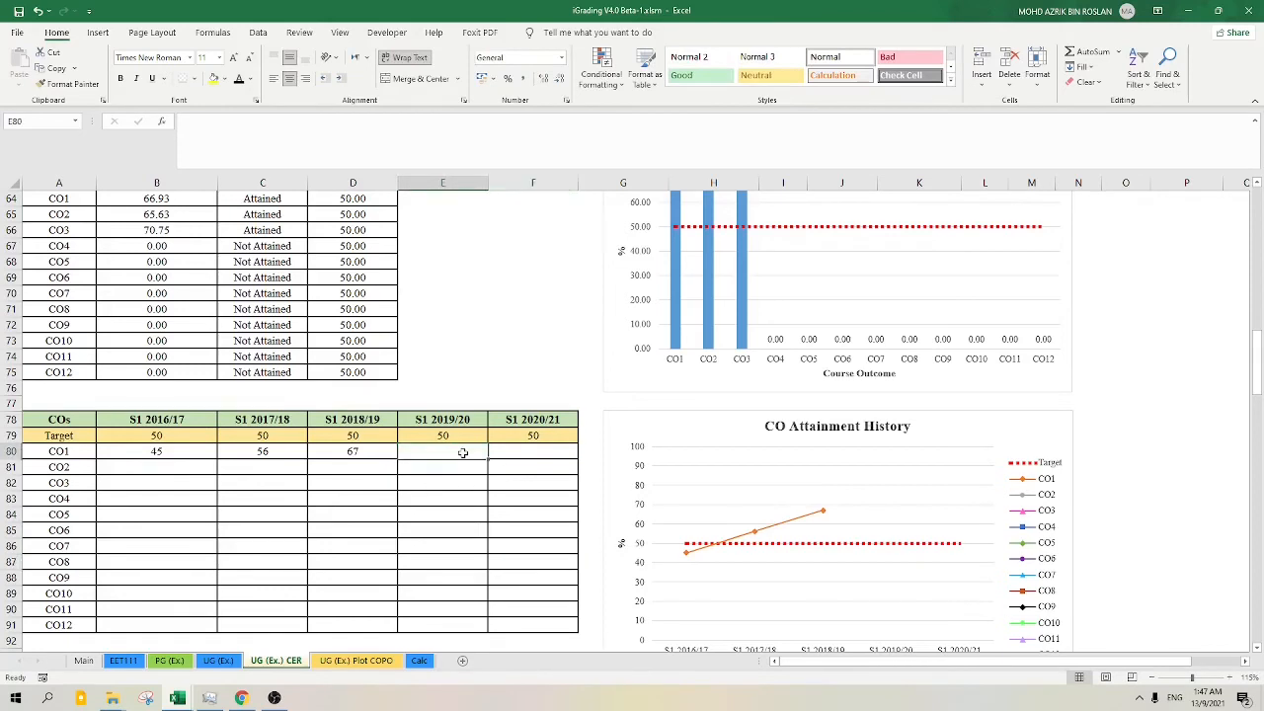
text(7)
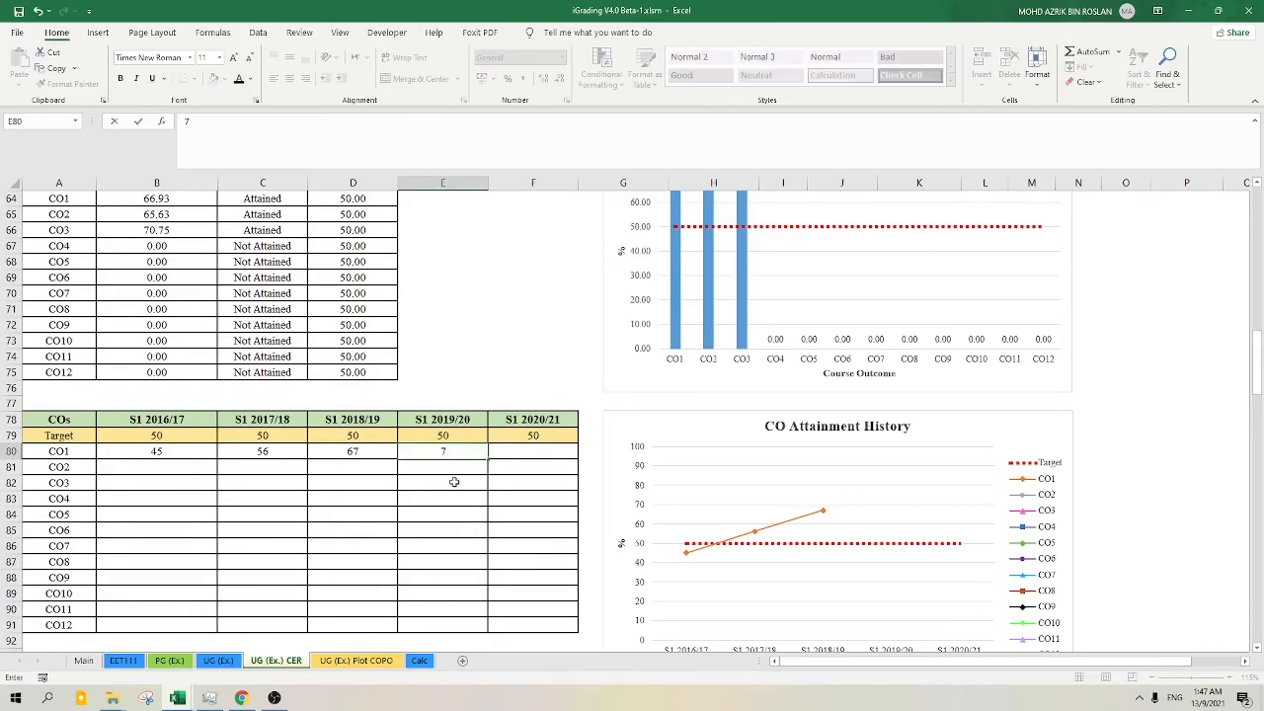
text(6)
click(532, 420)
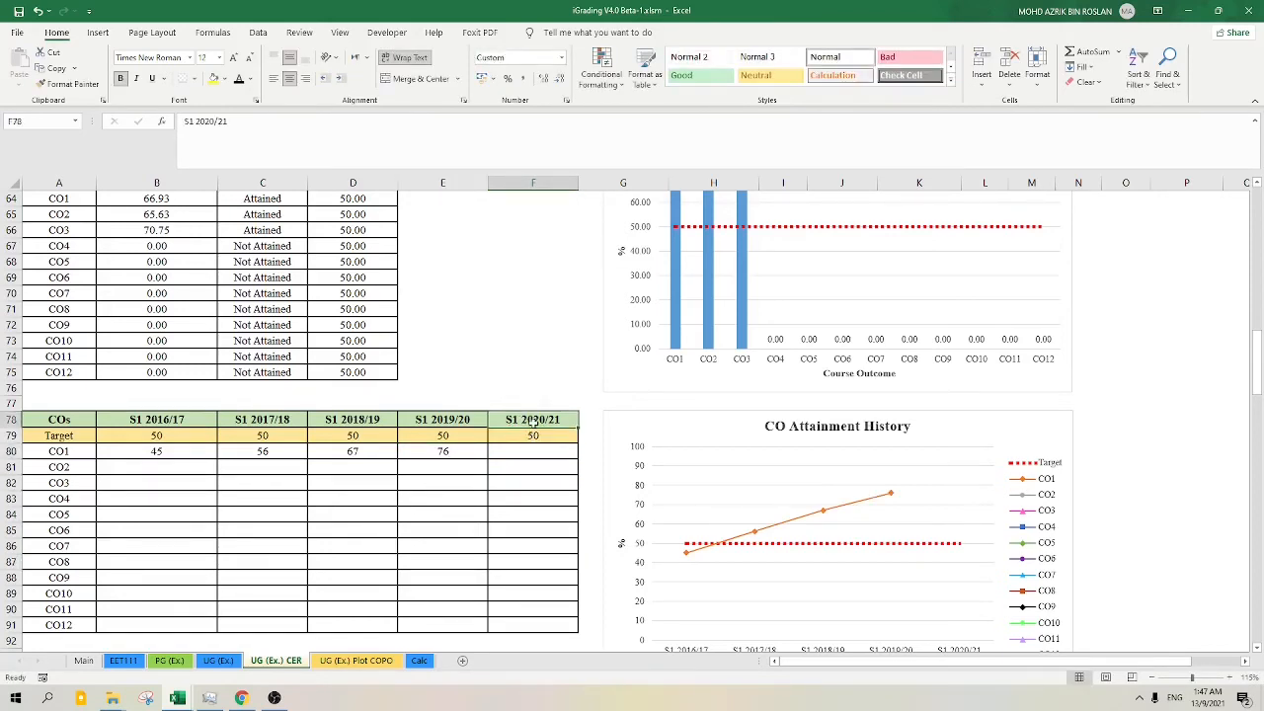
click(526, 454)
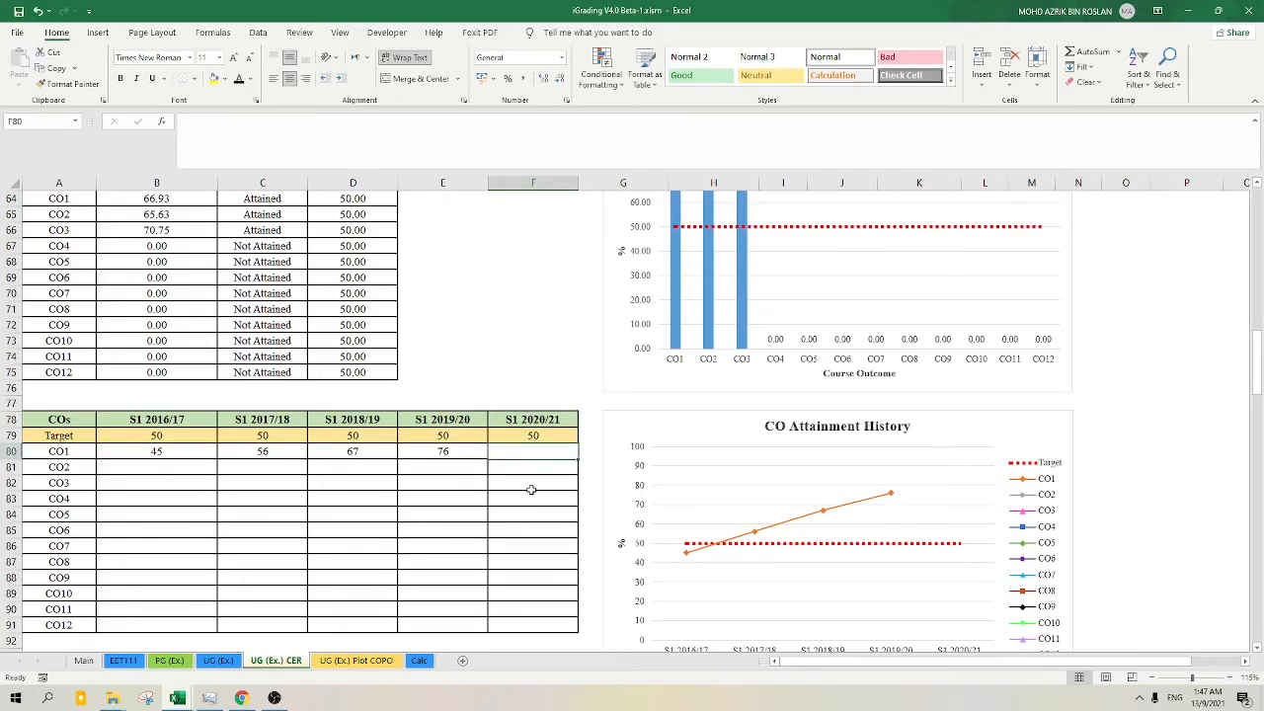
text(88)
click(508, 516)
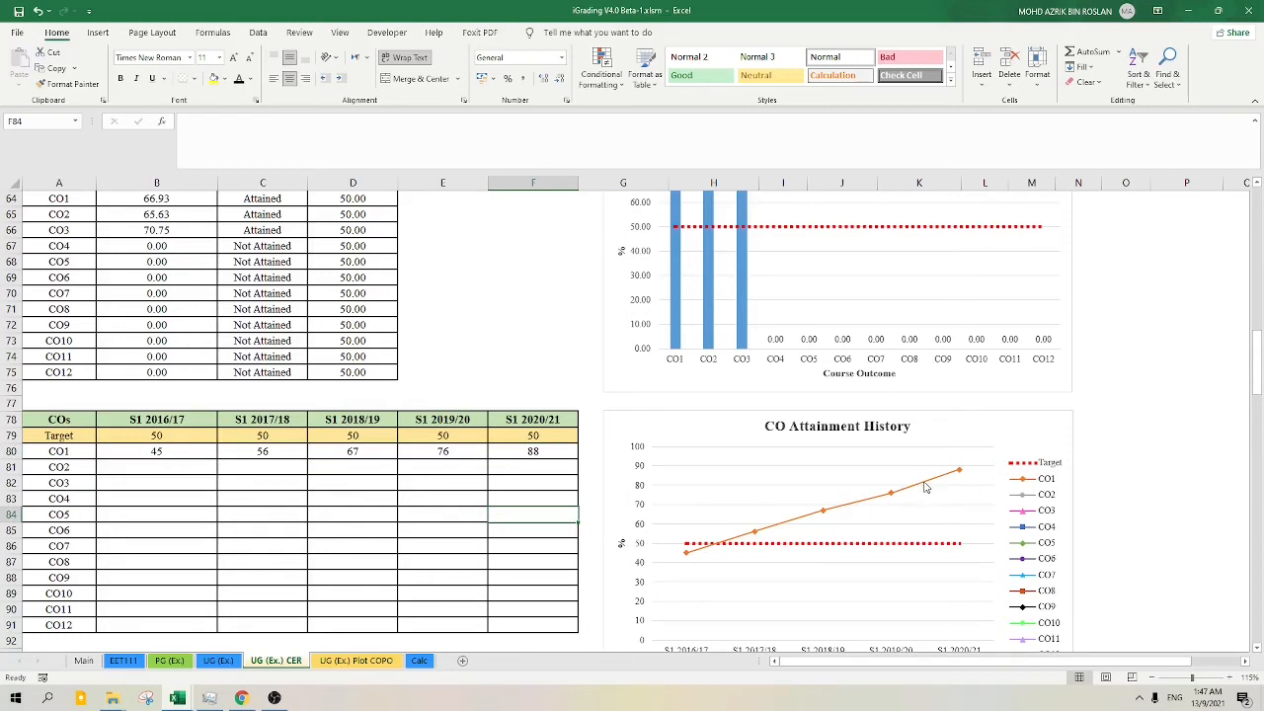
- Examine the empty CO2 to CO12 history cells, the CO Attainment History chart and the Programme Outcome Attainment table on the CER sheet
drag(173, 466, 526, 629)
scroll(879, 553, down, 1)
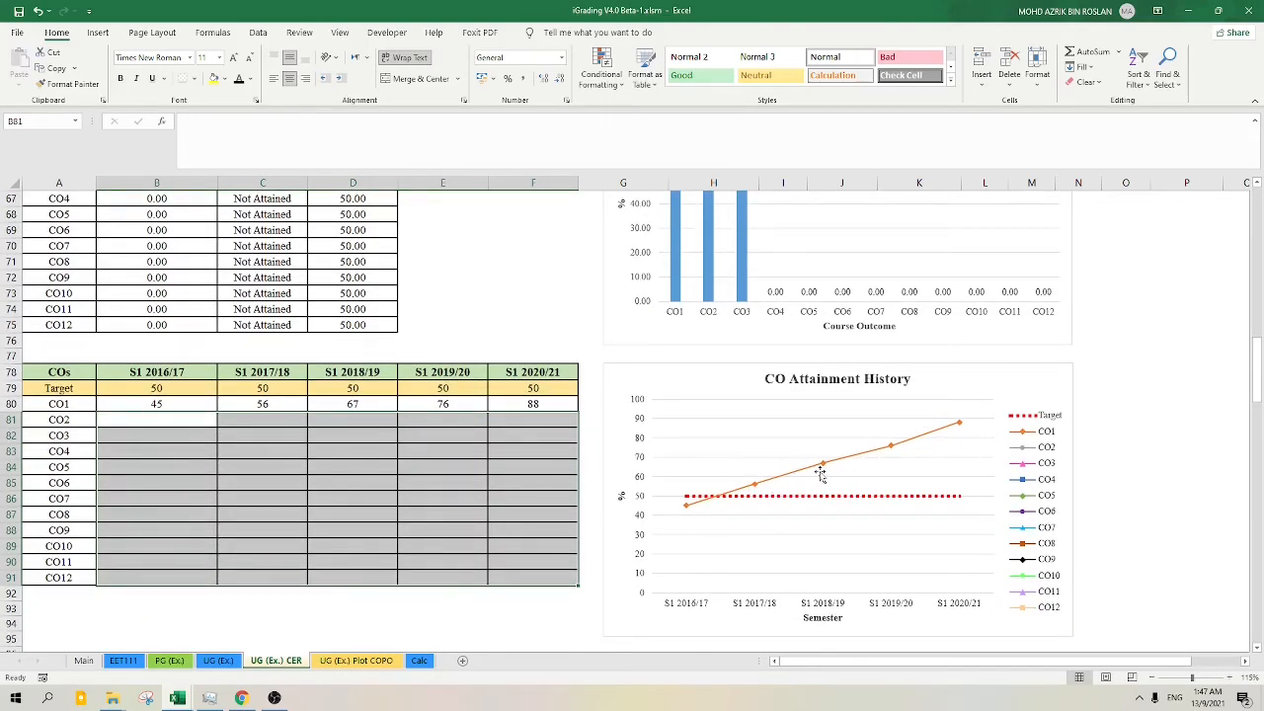
scroll(903, 359, down, 4)
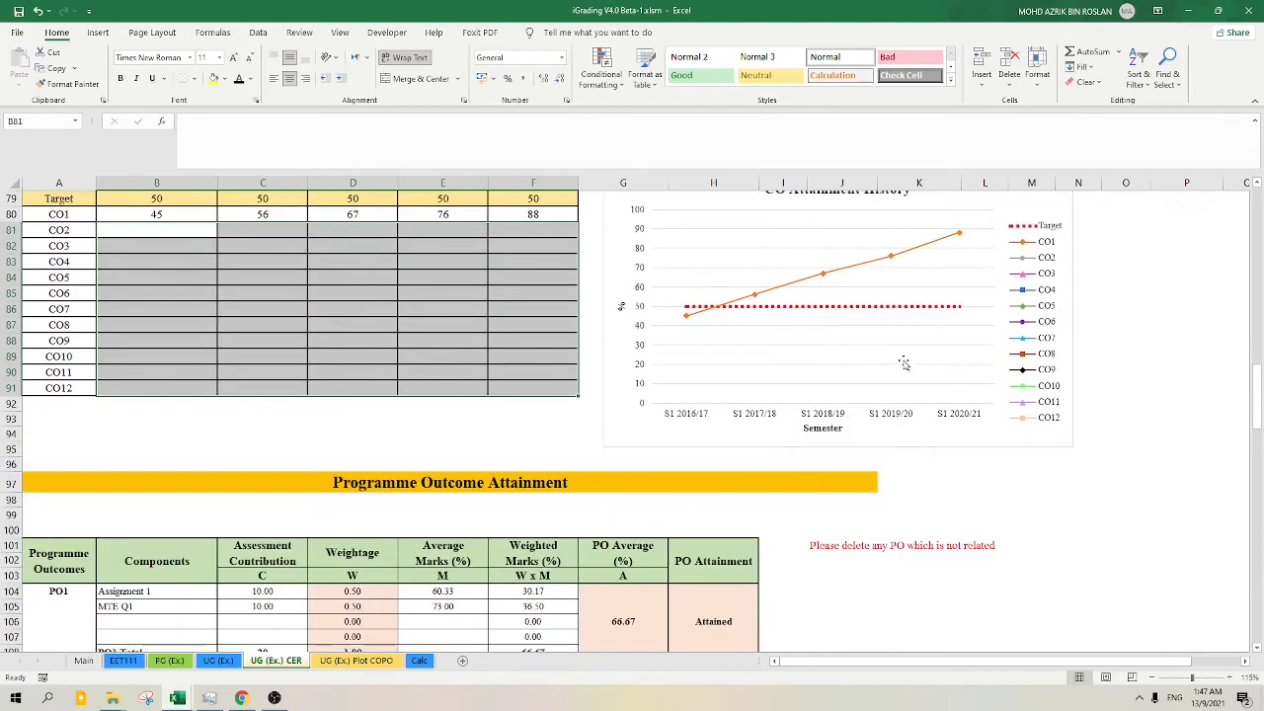
scroll(849, 370, up, 5)
scroll(849, 370, down, 12)
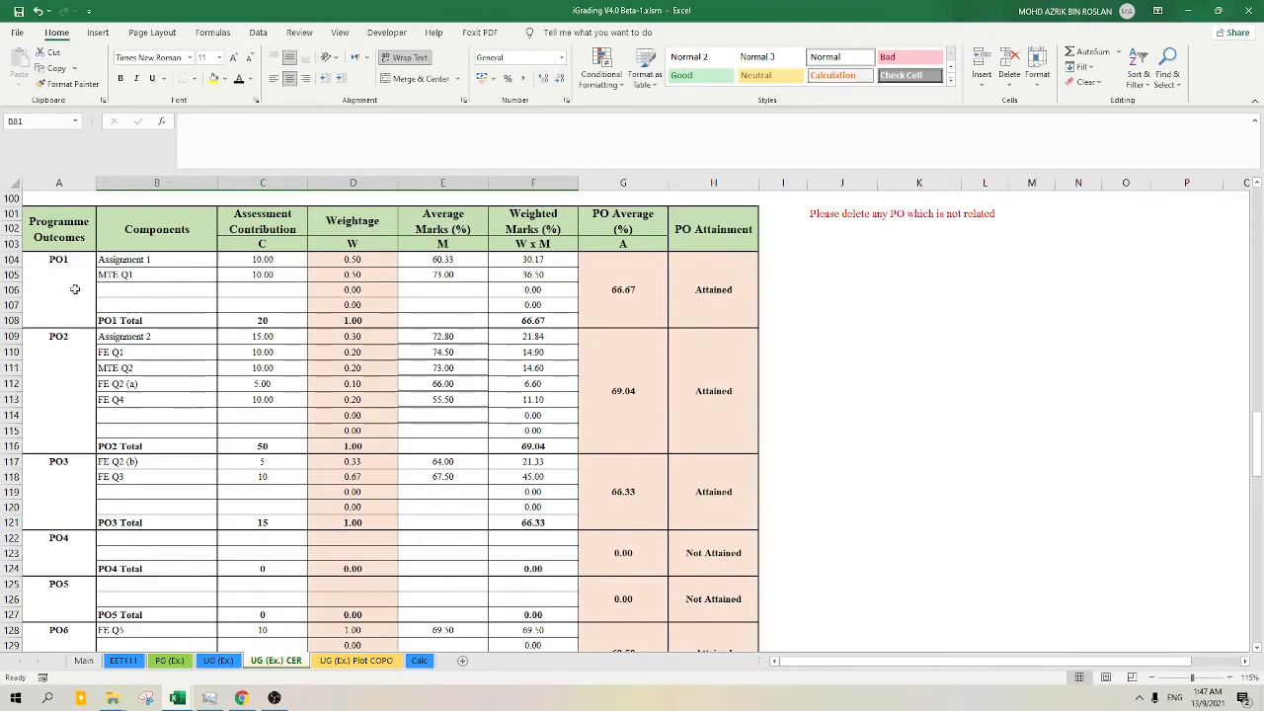
scroll(643, 327, down, 5)
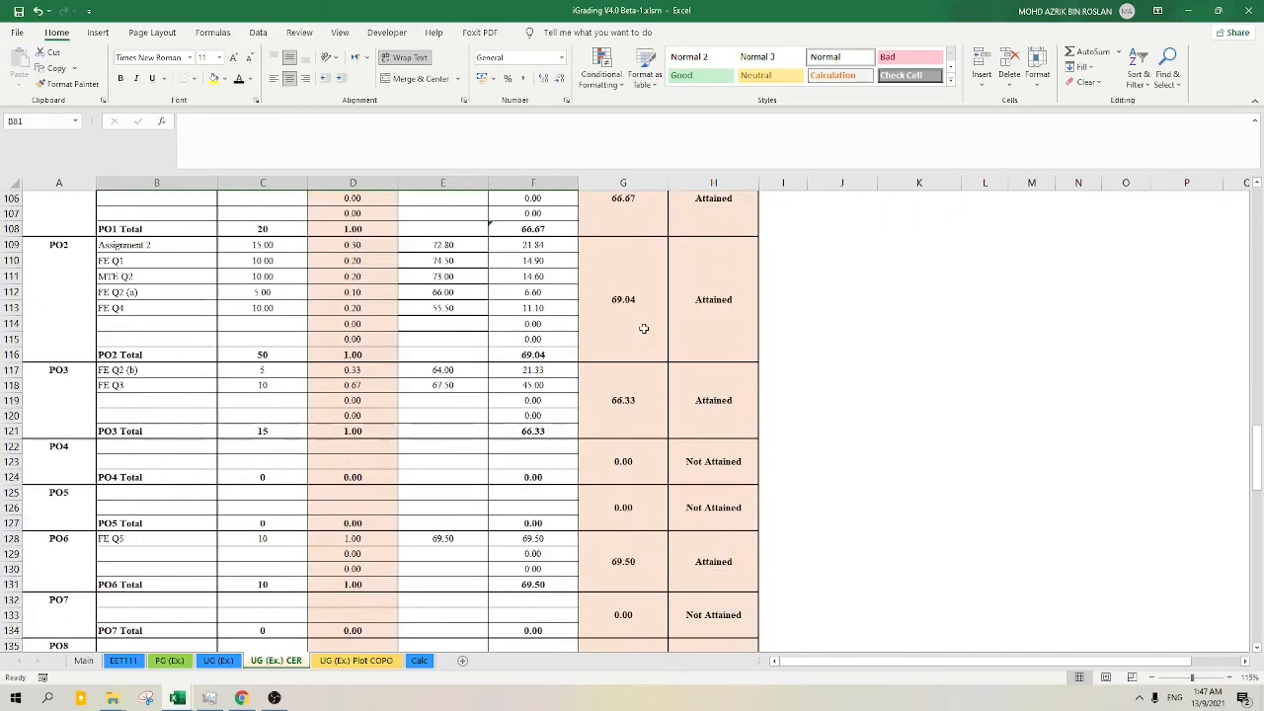
scroll(651, 366, down, 11)
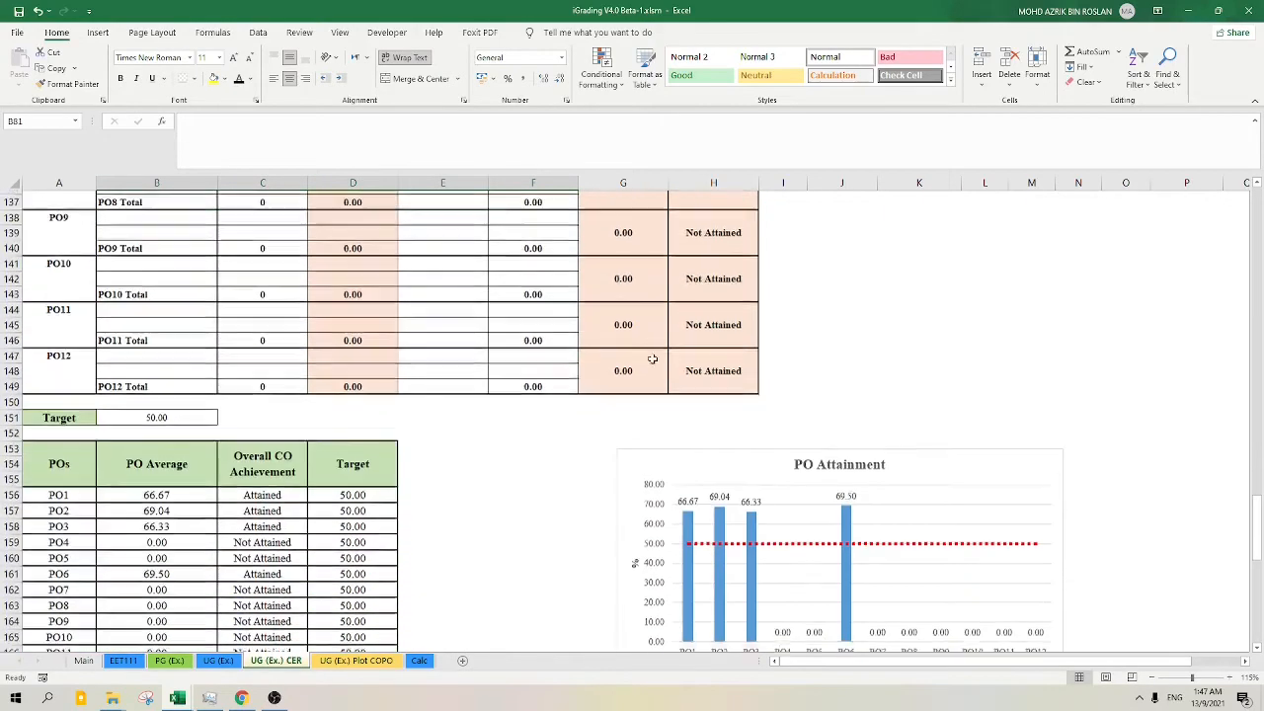
- Filter the PO Attainment chart's categories to exclude PO4, PO5 and PO7 to PO12, keeping PO1, PO2, PO3 and PO6
click(970, 308)
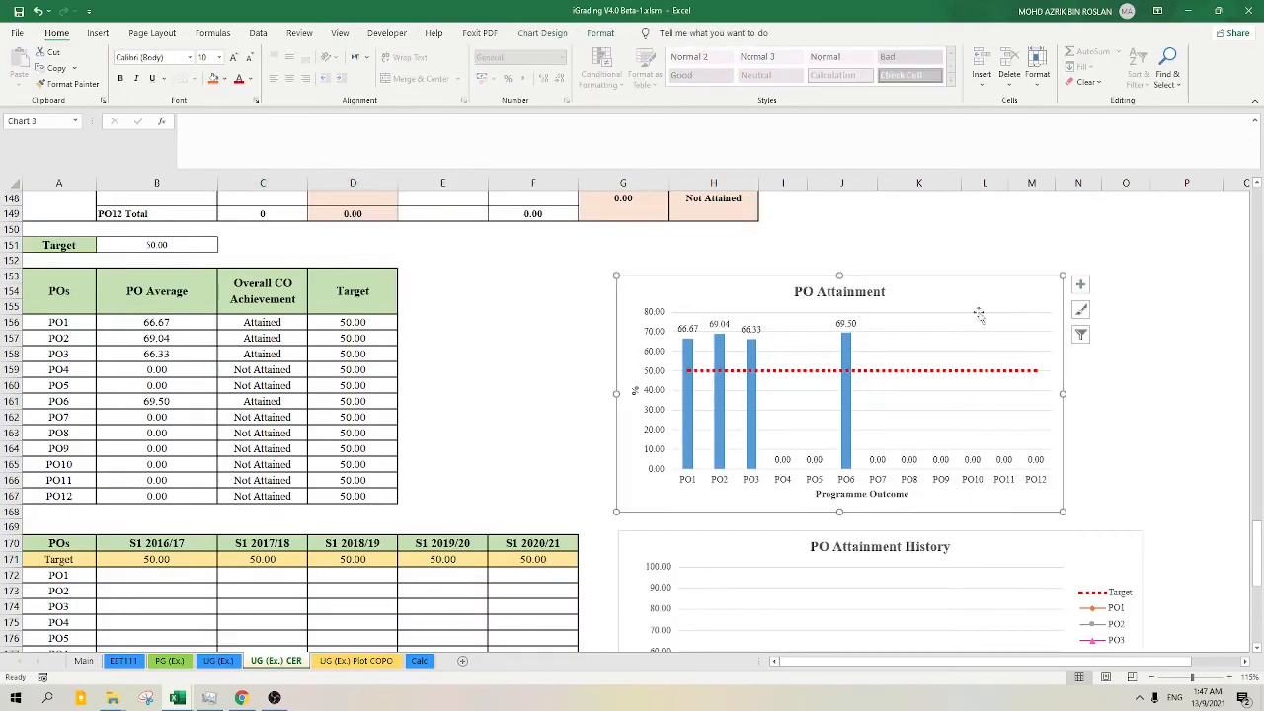
click(1080, 335)
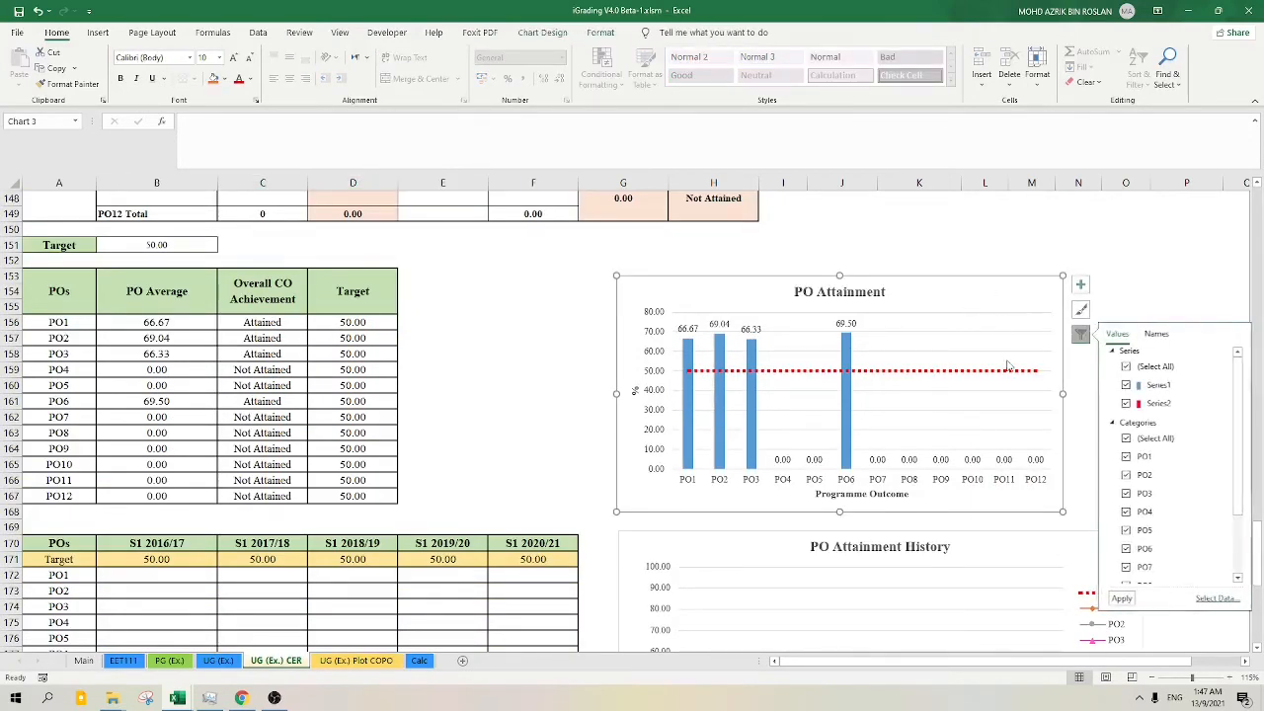
click(1125, 513)
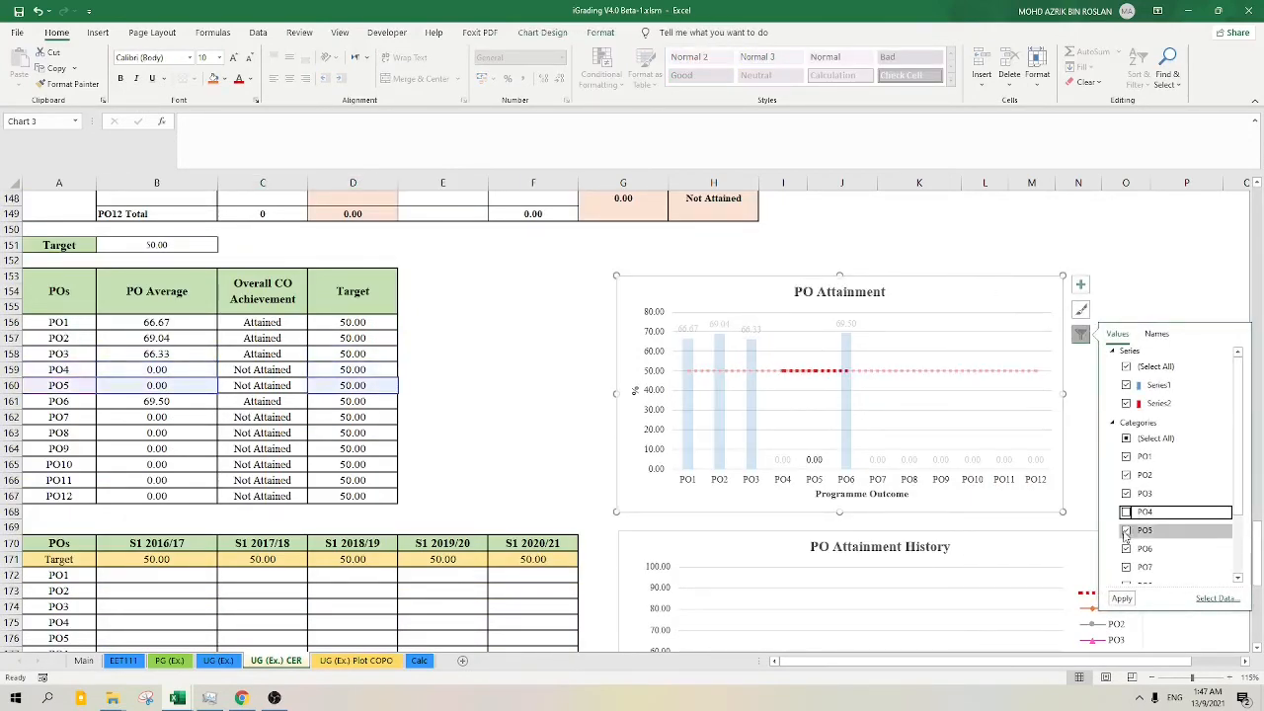
click(1125, 530)
scroll(1126, 549, down, 1)
click(1126, 536)
click(1126, 553)
click(1126, 571)
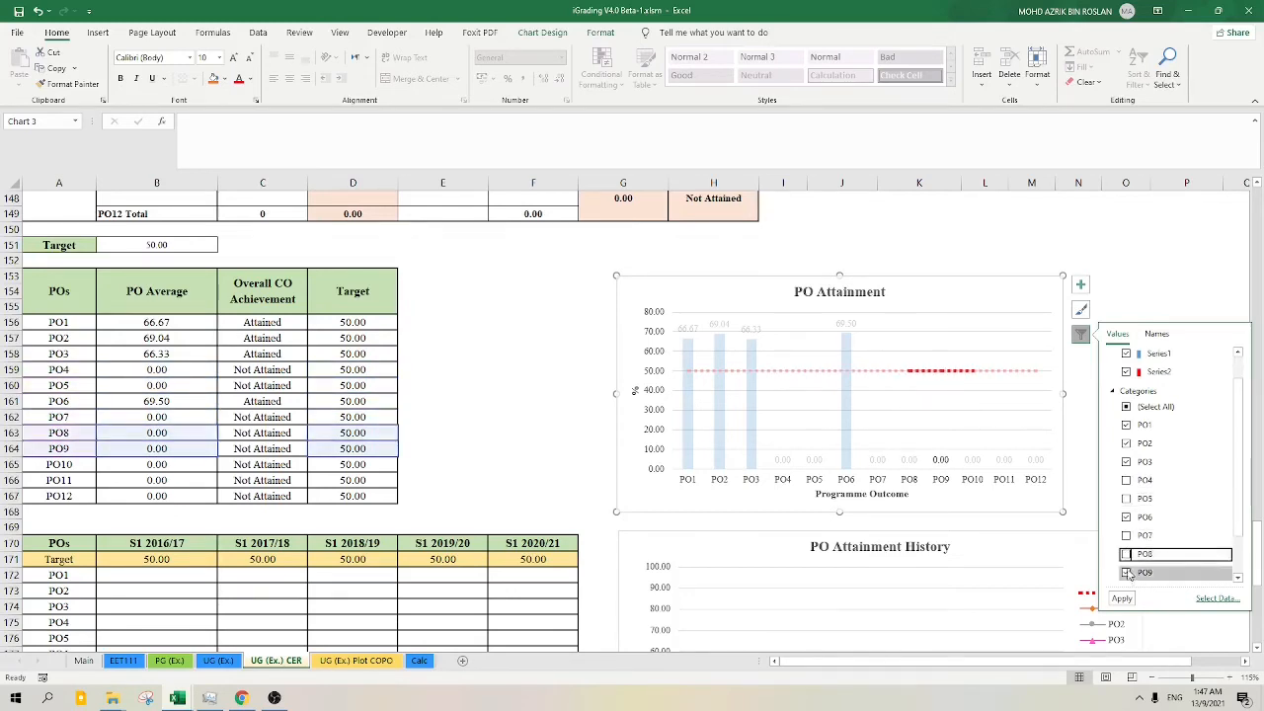
scroll(1126, 573, down, 3)
click(1126, 537)
click(1125, 555)
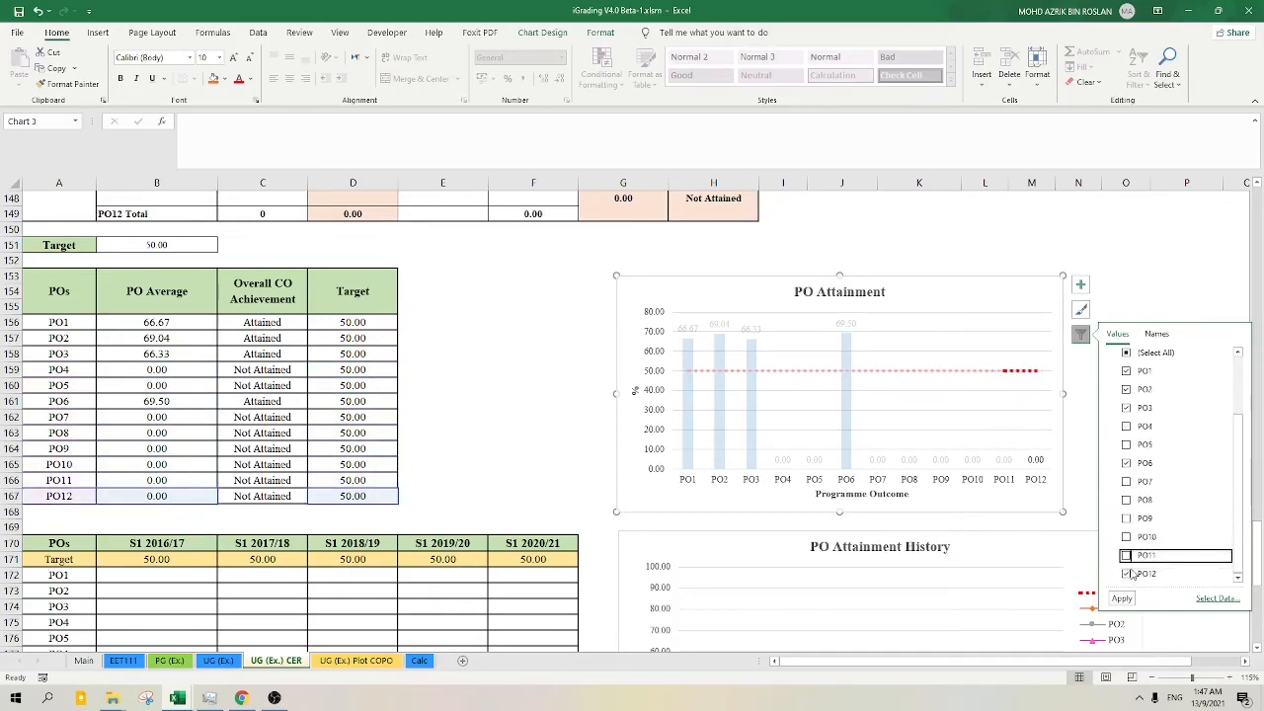
click(1125, 573)
click(1122, 598)
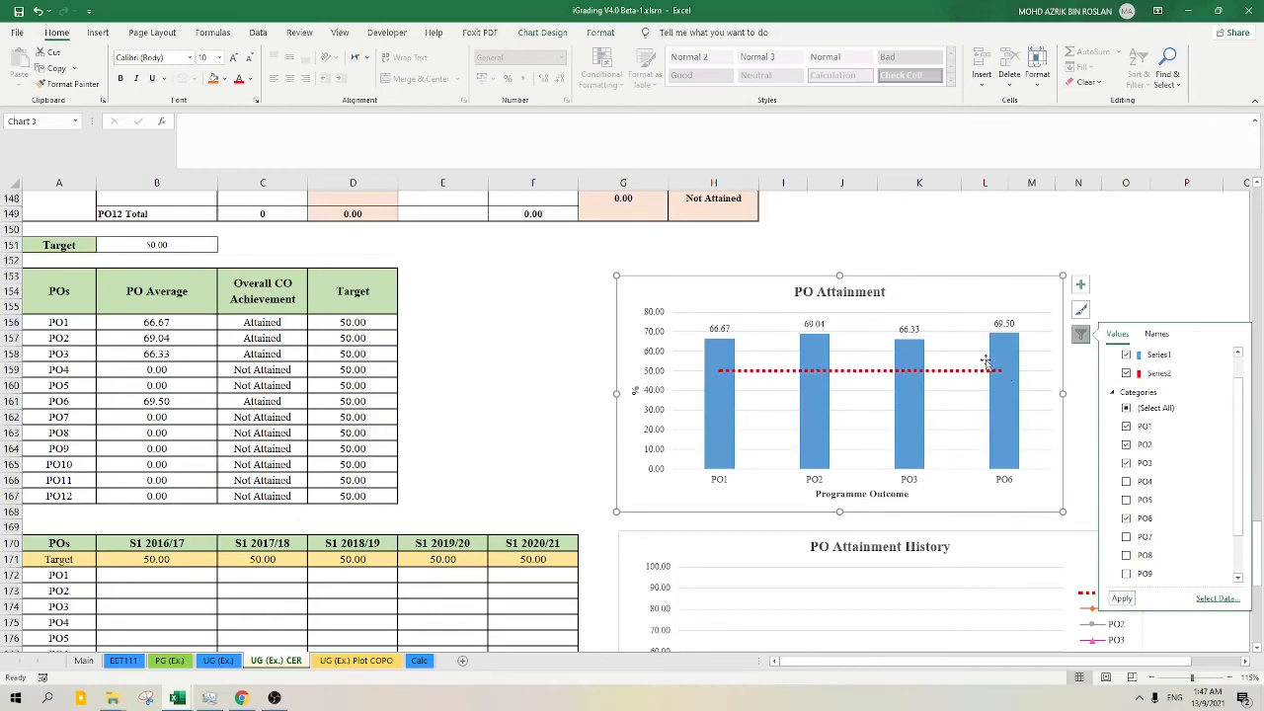
click(573, 326)
- Review the PO attainment history table and chart, and look back over the programme and course outcome sections of the CER sheet
scroll(888, 337, down, 2)
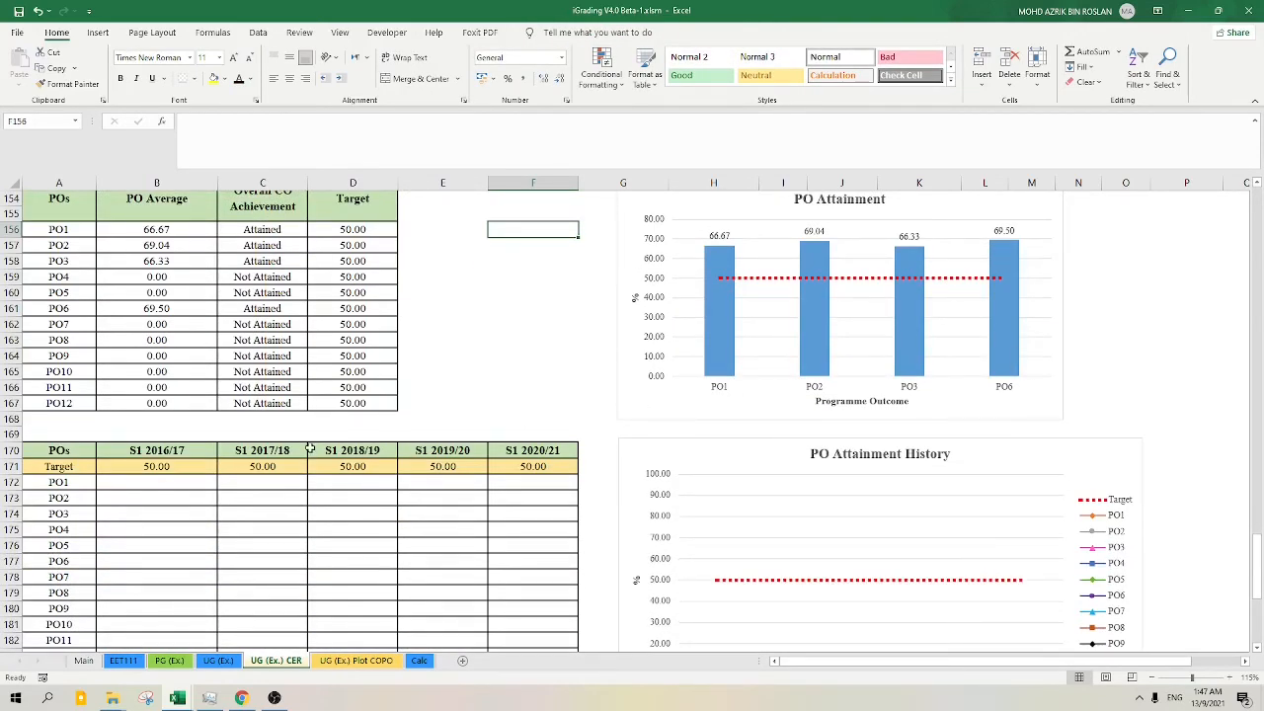
scroll(310, 451, down, 4)
scroll(310, 452, up, 3)
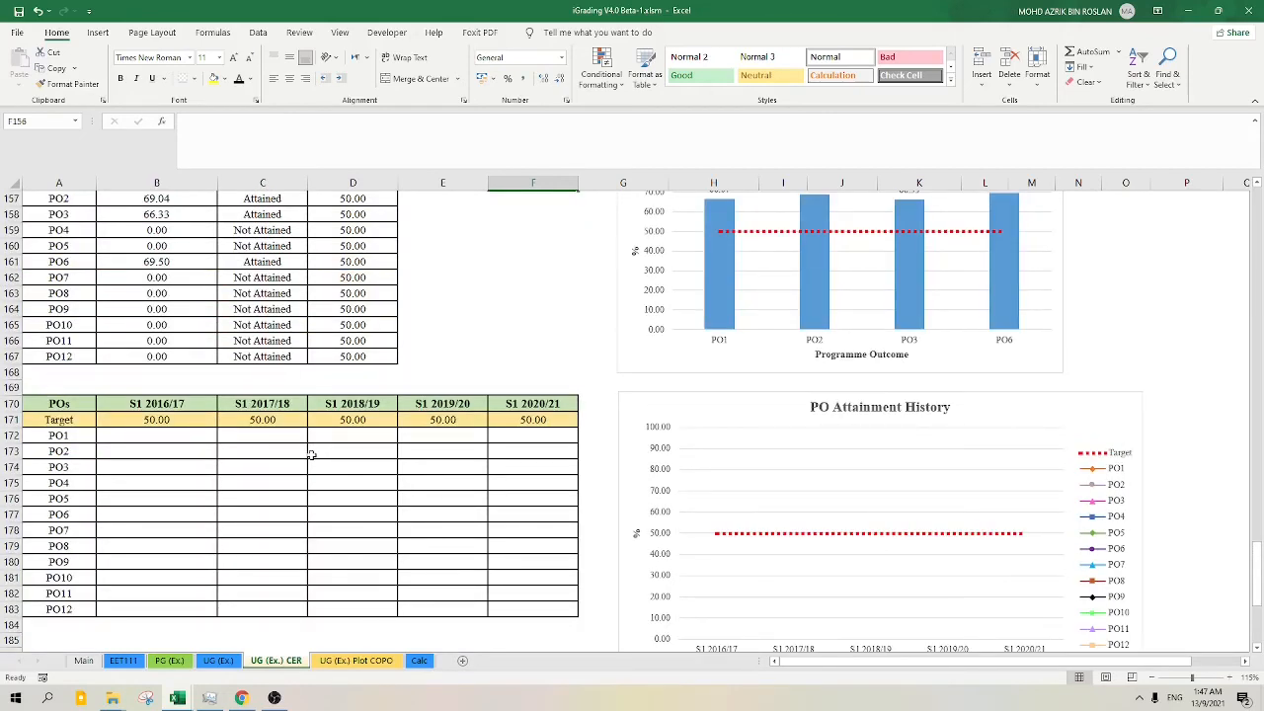
scroll(312, 455, up, 4)
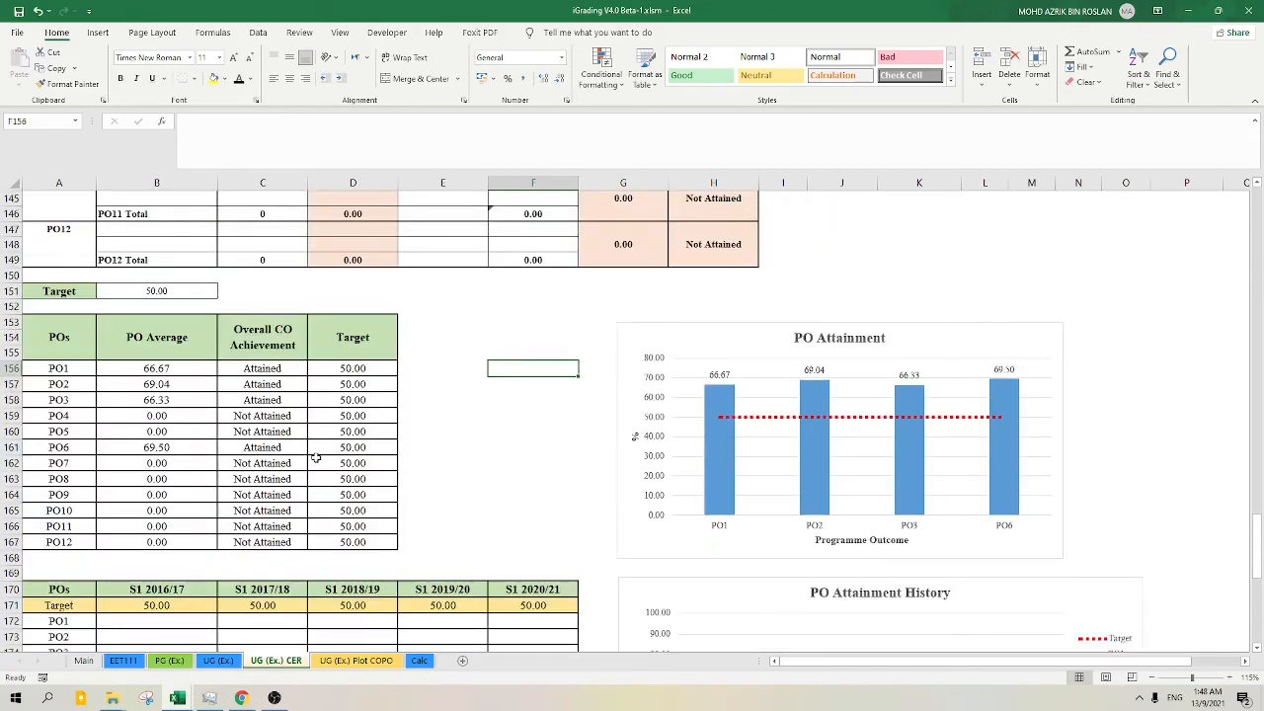
scroll(516, 460, up, 9)
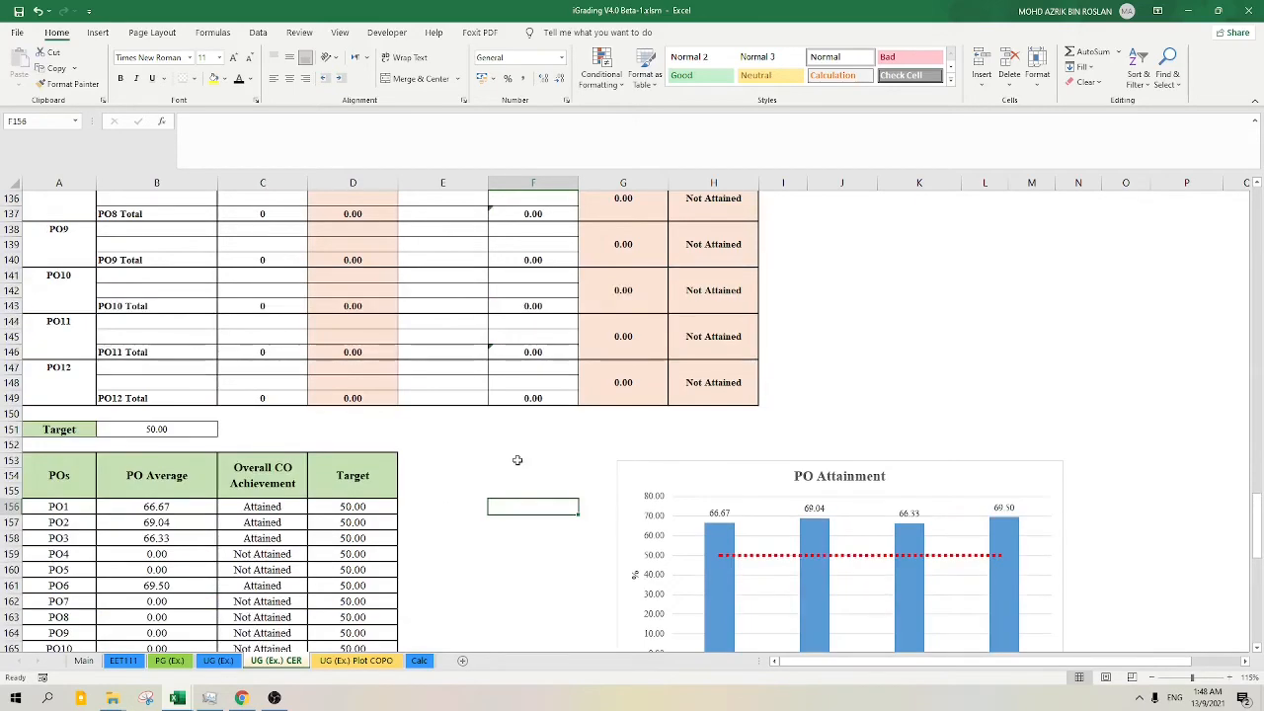
scroll(514, 453, up, 7)
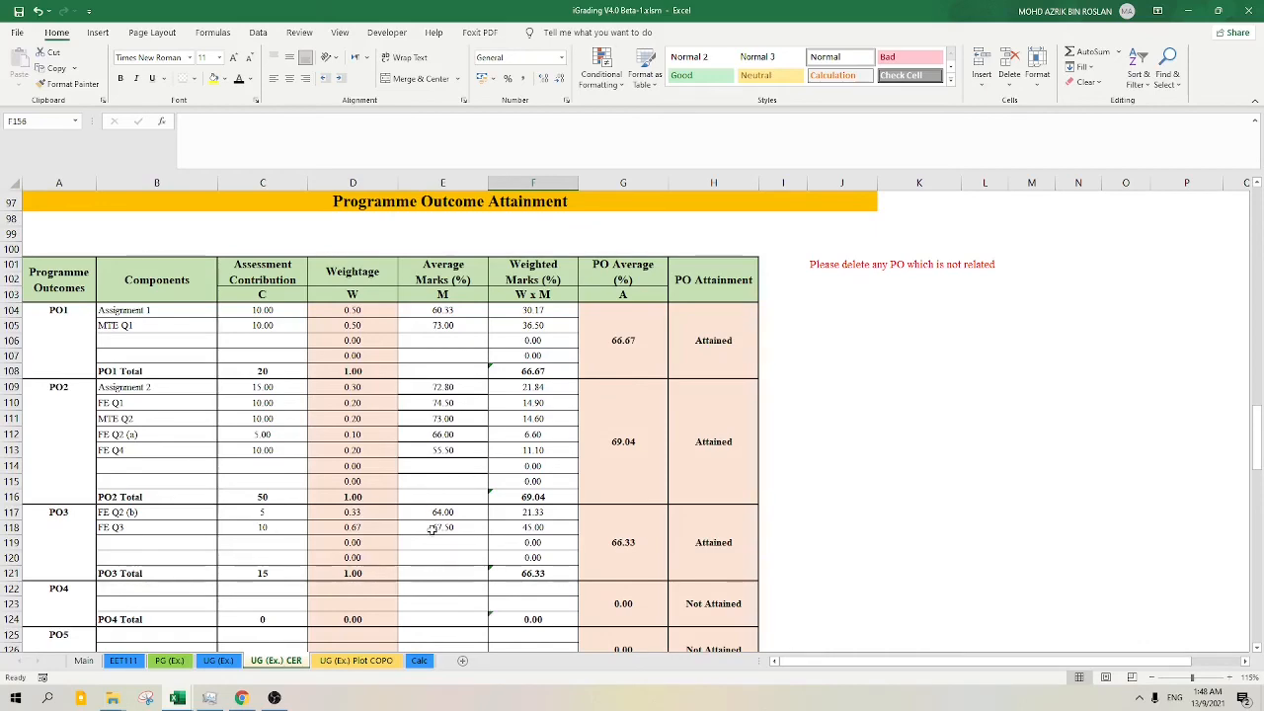
scroll(422, 464, up, 15)
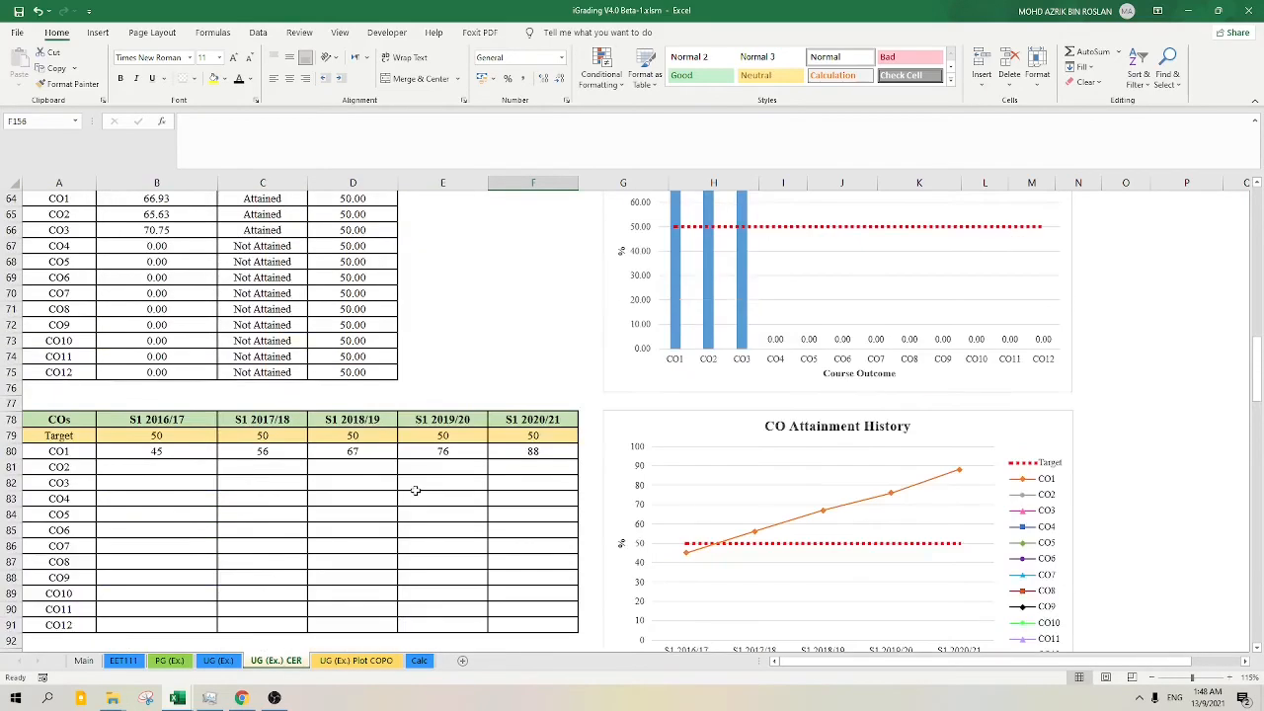
scroll(415, 490, up, 16)
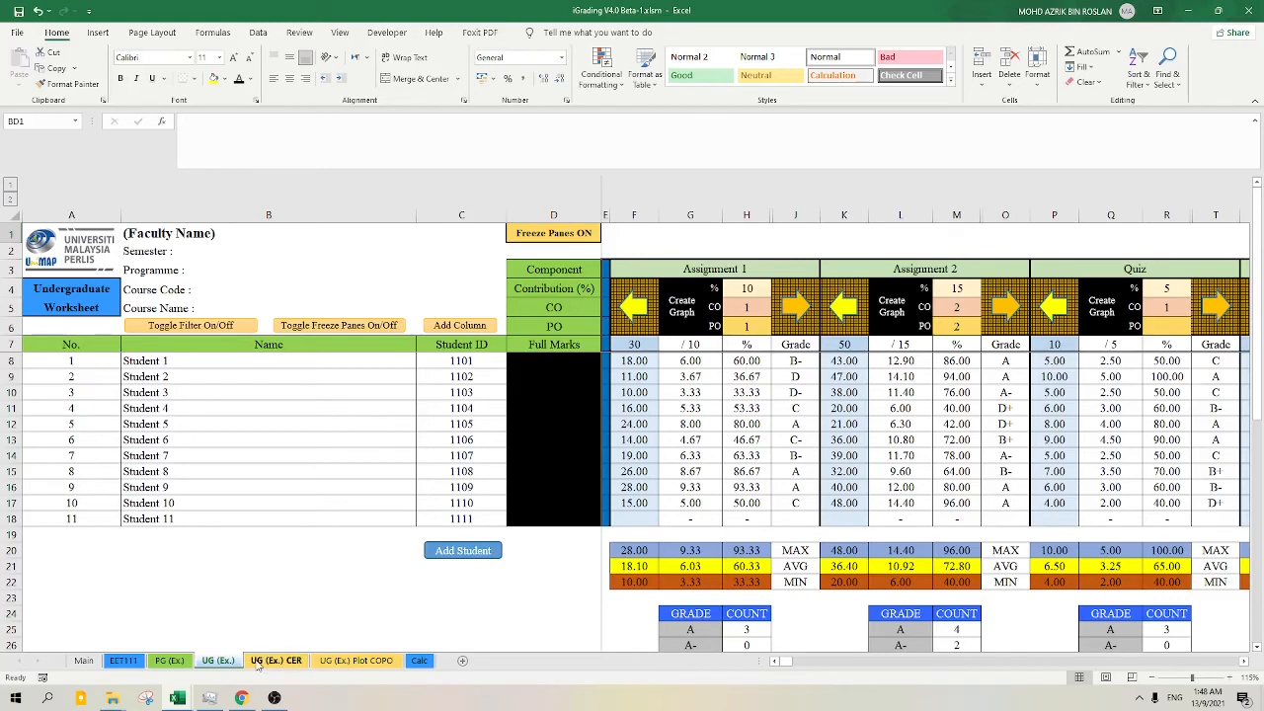
- From the EET111 sheet, unhide the Store and Store (2) sheets
right_click(120, 668)
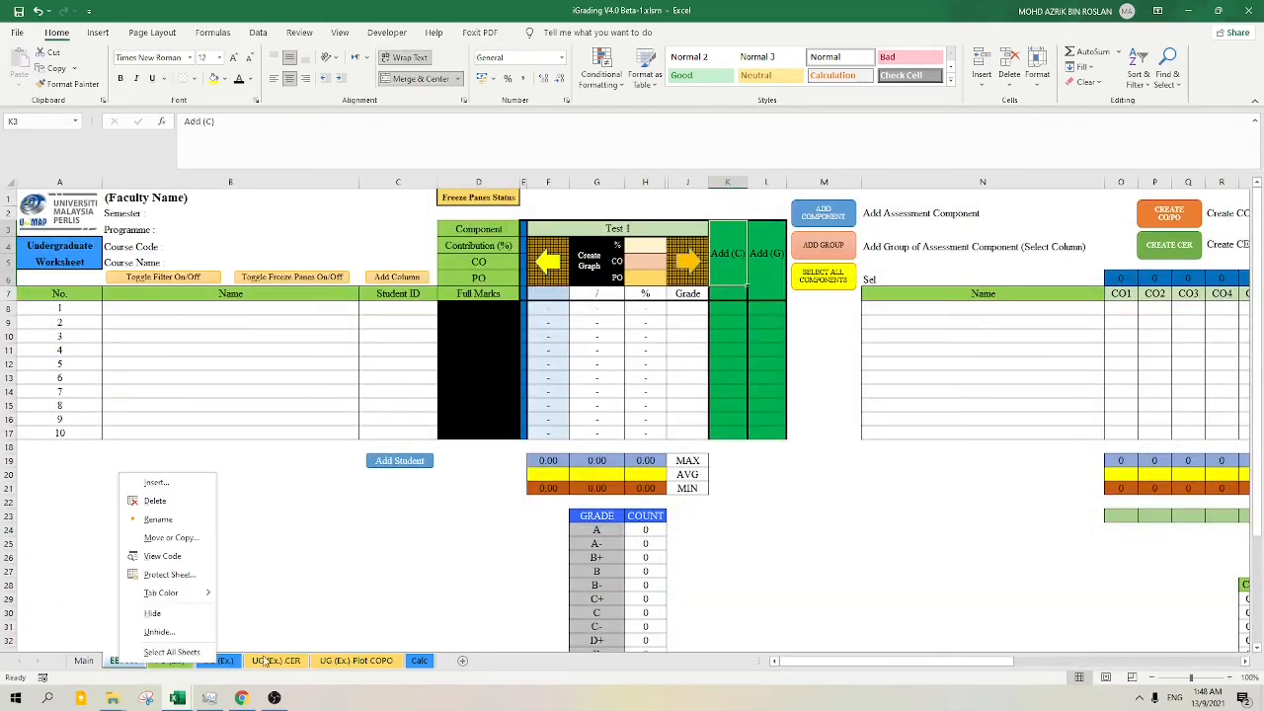
click(158, 632)
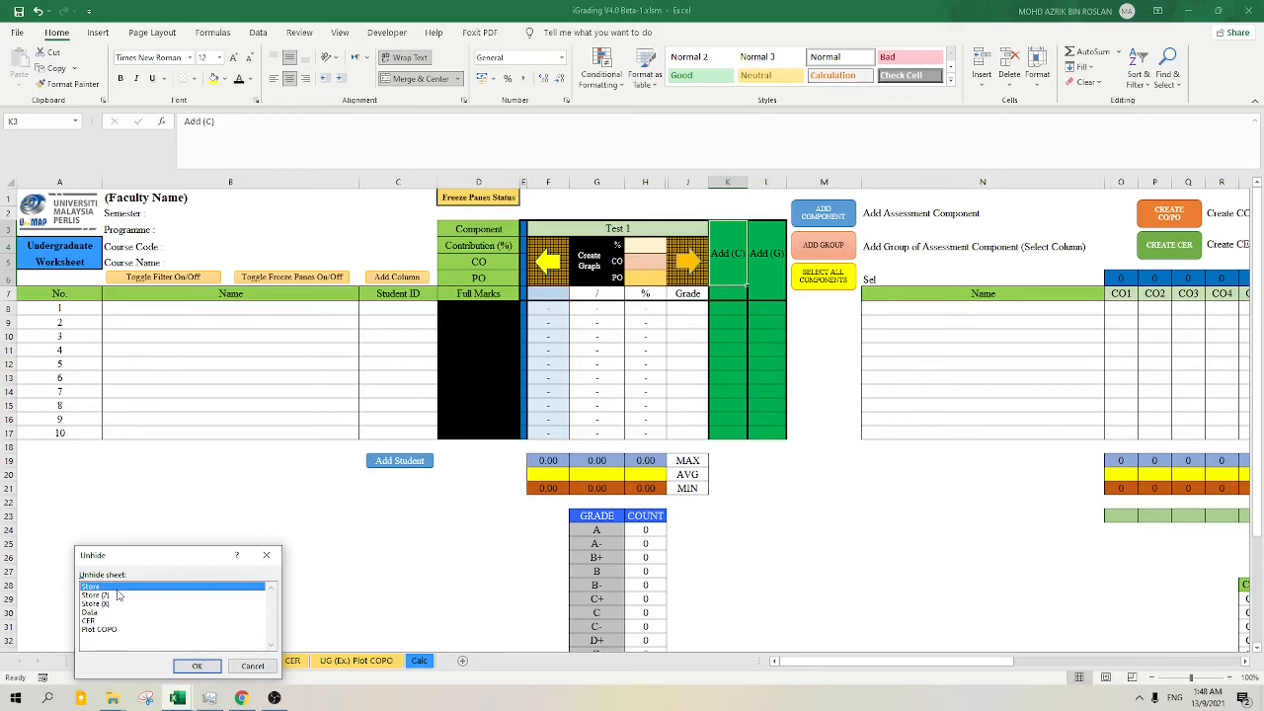
key(Return)
right_click(127, 663)
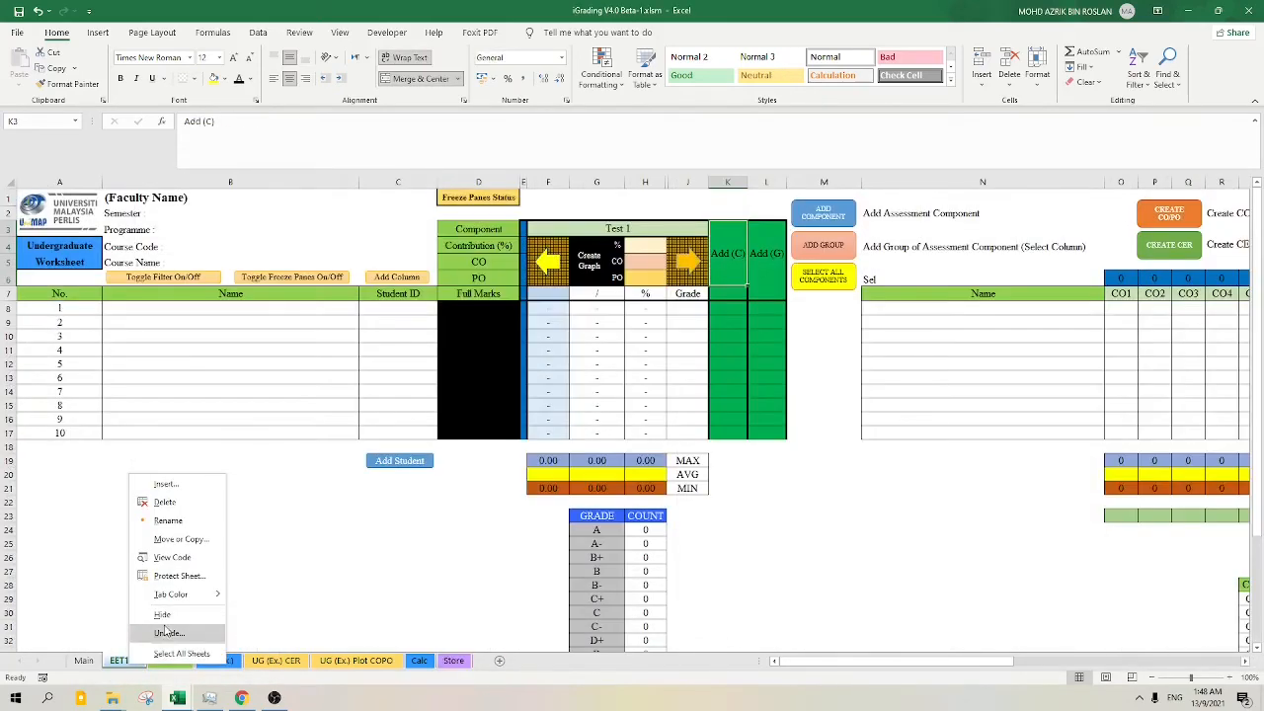
click(166, 633)
key(Return)
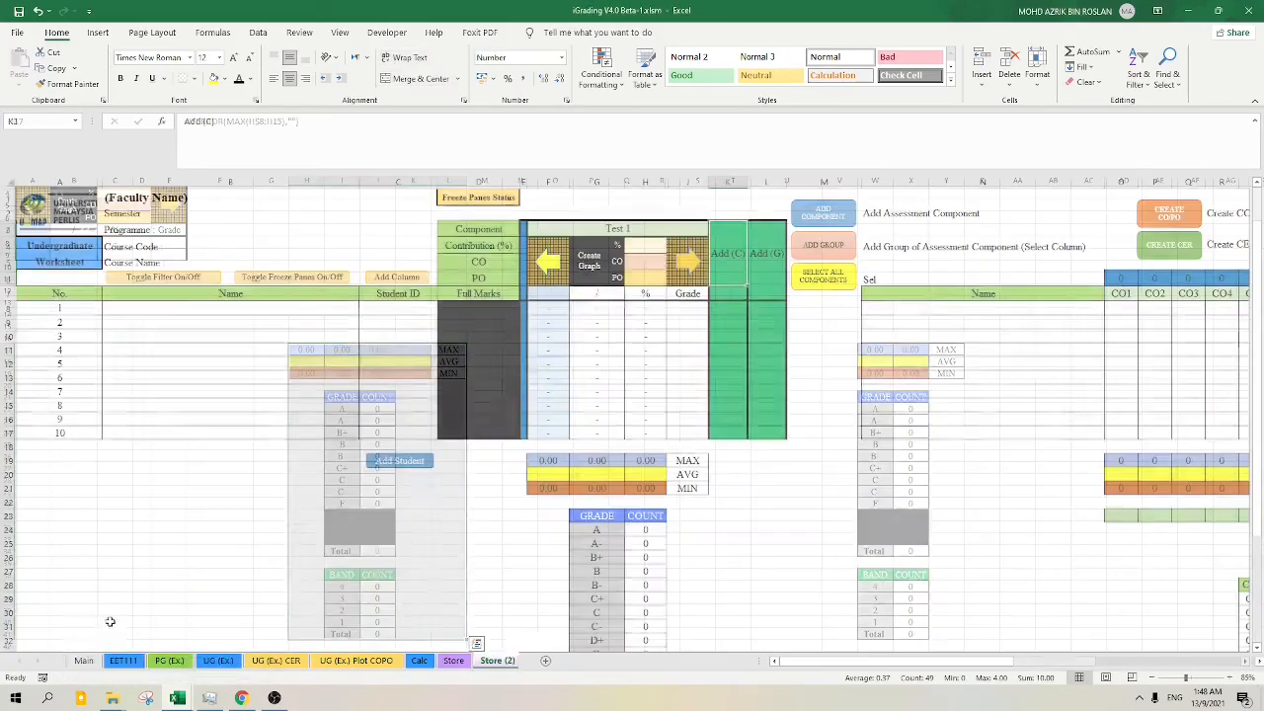
- Unhide the Store (X) and Data sheets
right_click(108, 663)
click(110, 626)
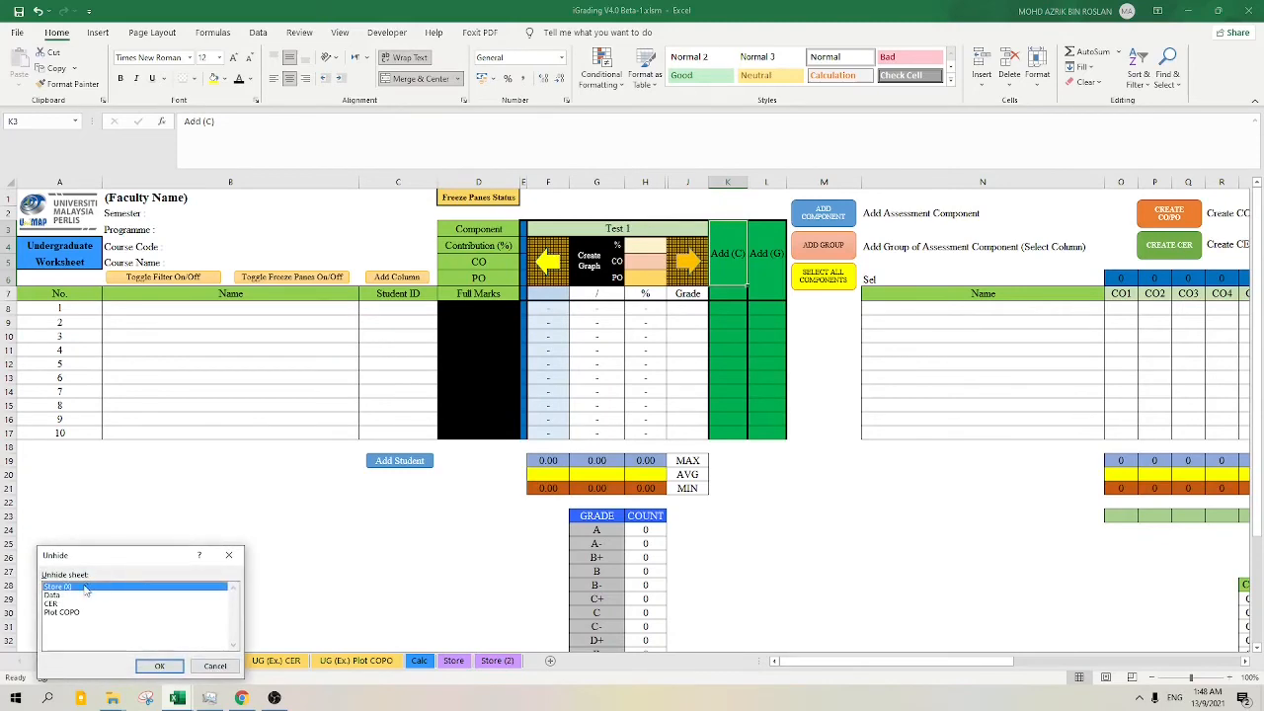
key(Return)
right_click(123, 661)
click(145, 633)
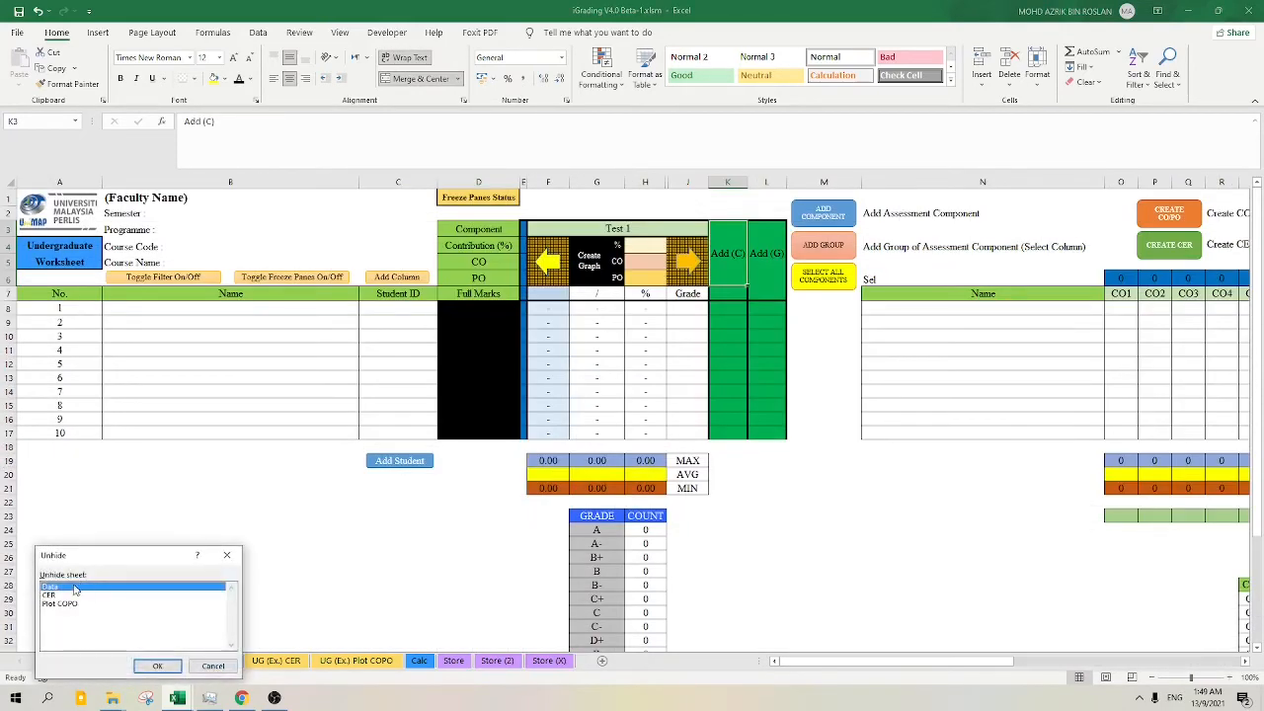
key(Return)
- Unhide the CER and Plot COPO template sheets
right_click(133, 660)
click(145, 633)
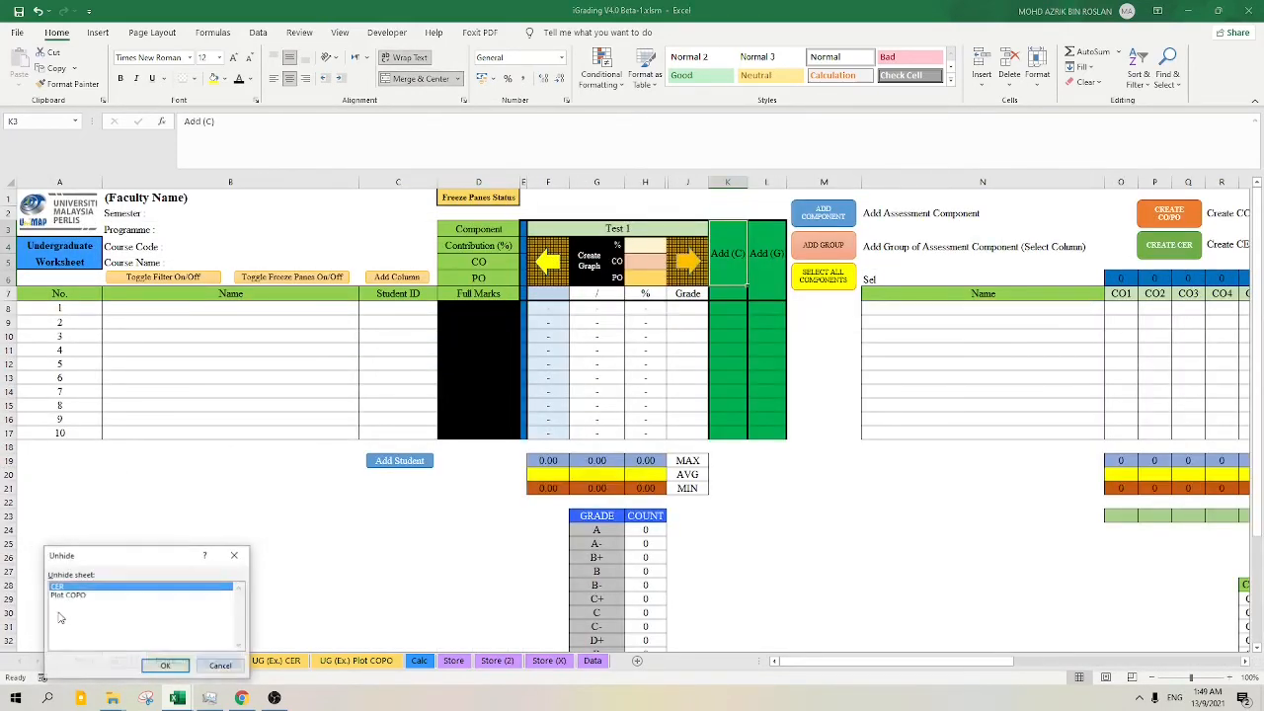
key(Return)
right_click(126, 660)
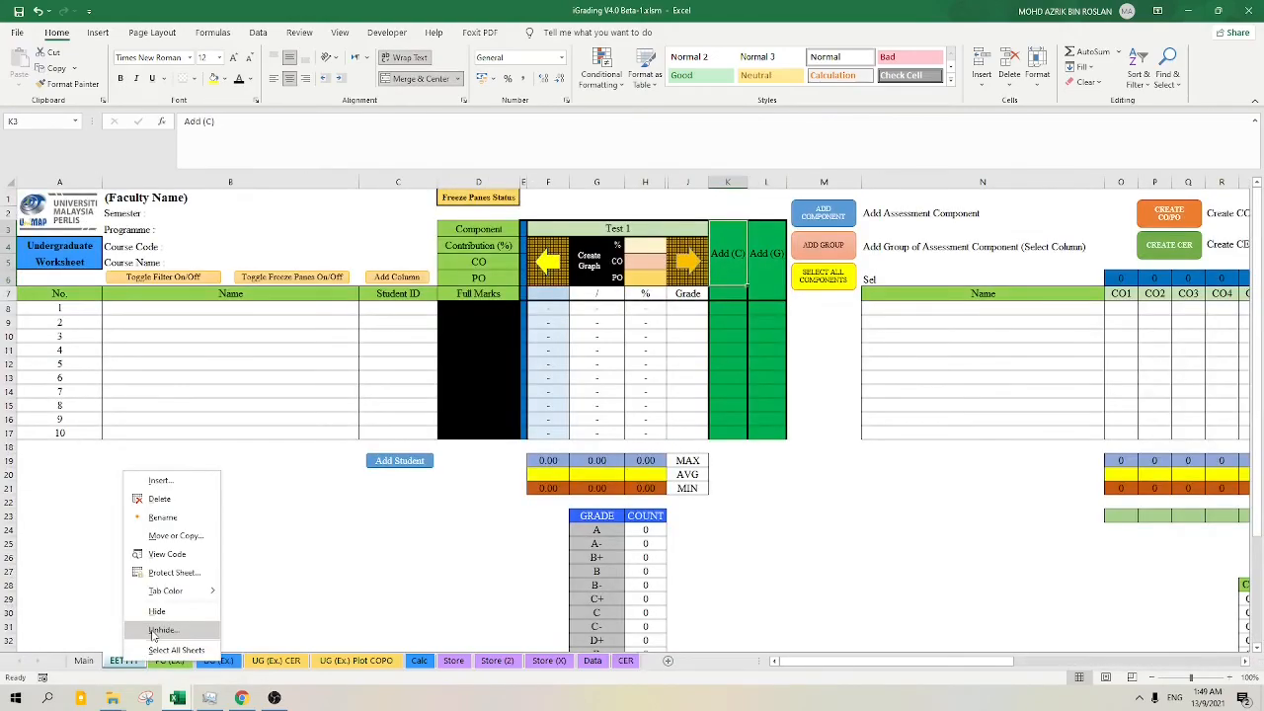
click(151, 632)
key(Return)
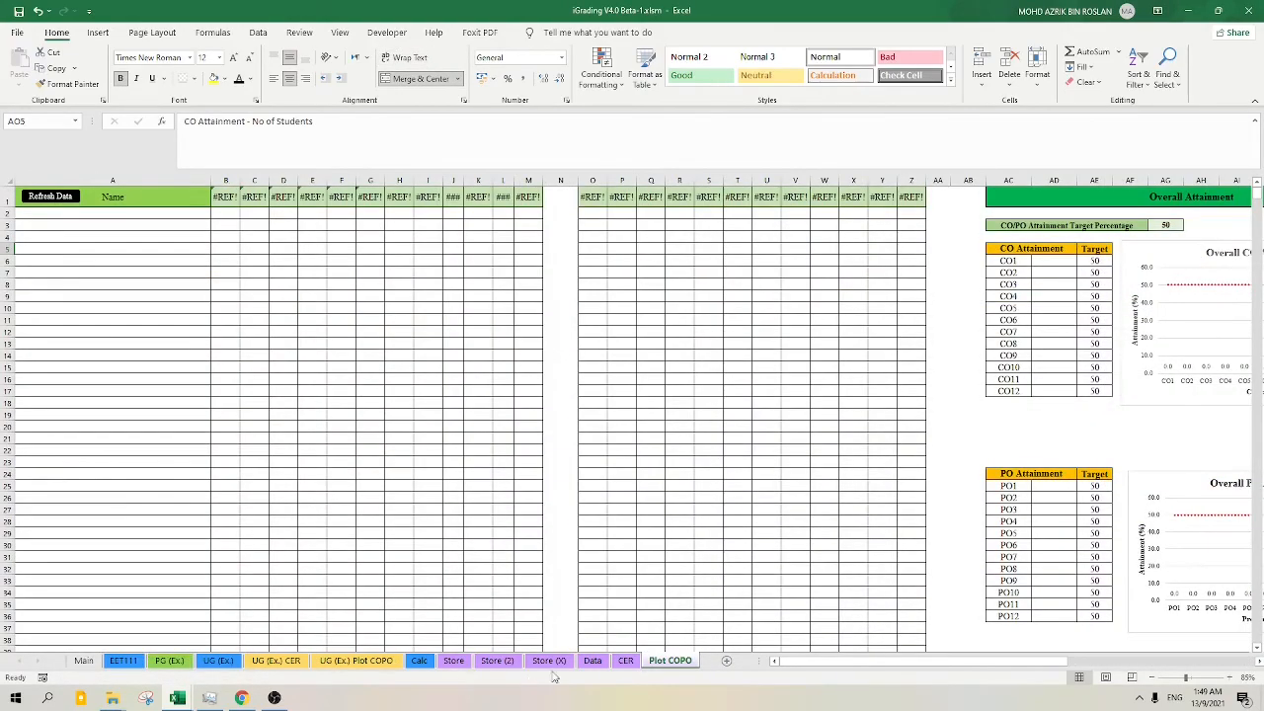
- Look through the unhidden sheets in order: Store, Store (2), Store (X), Data, CER and Plot COPO
click(460, 662)
click(495, 661)
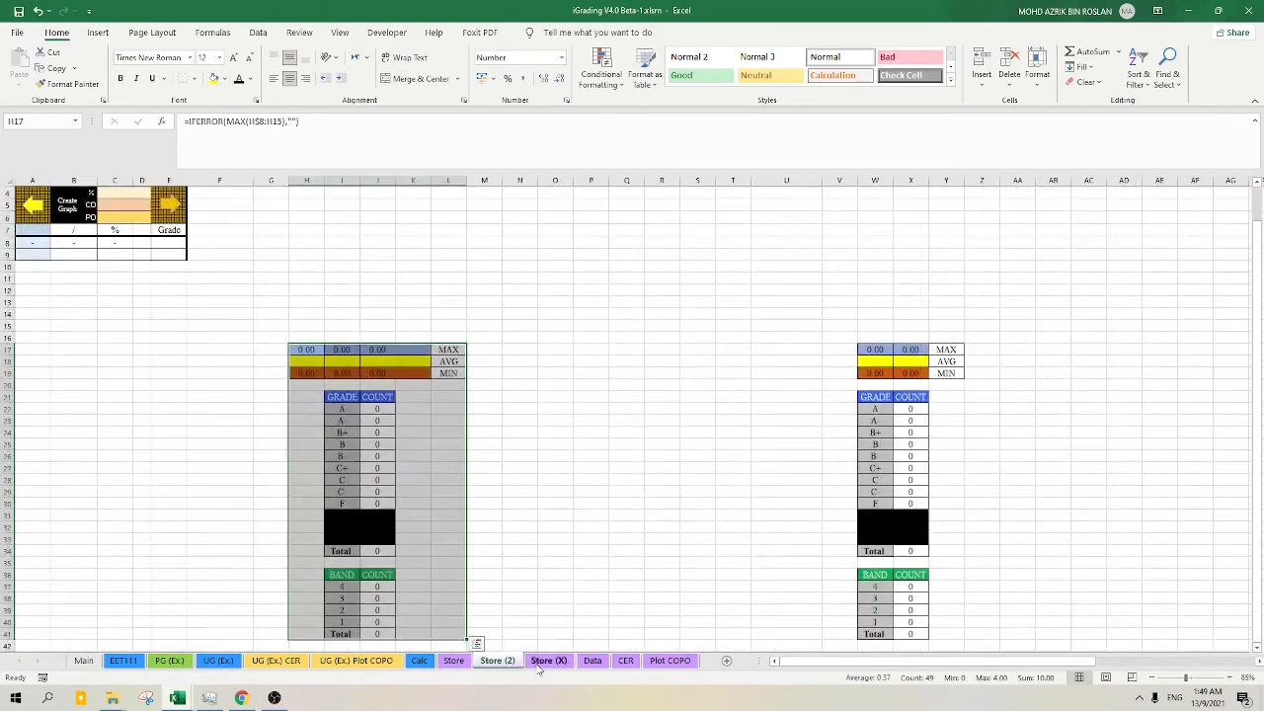
click(548, 660)
click(592, 661)
click(625, 661)
click(669, 661)
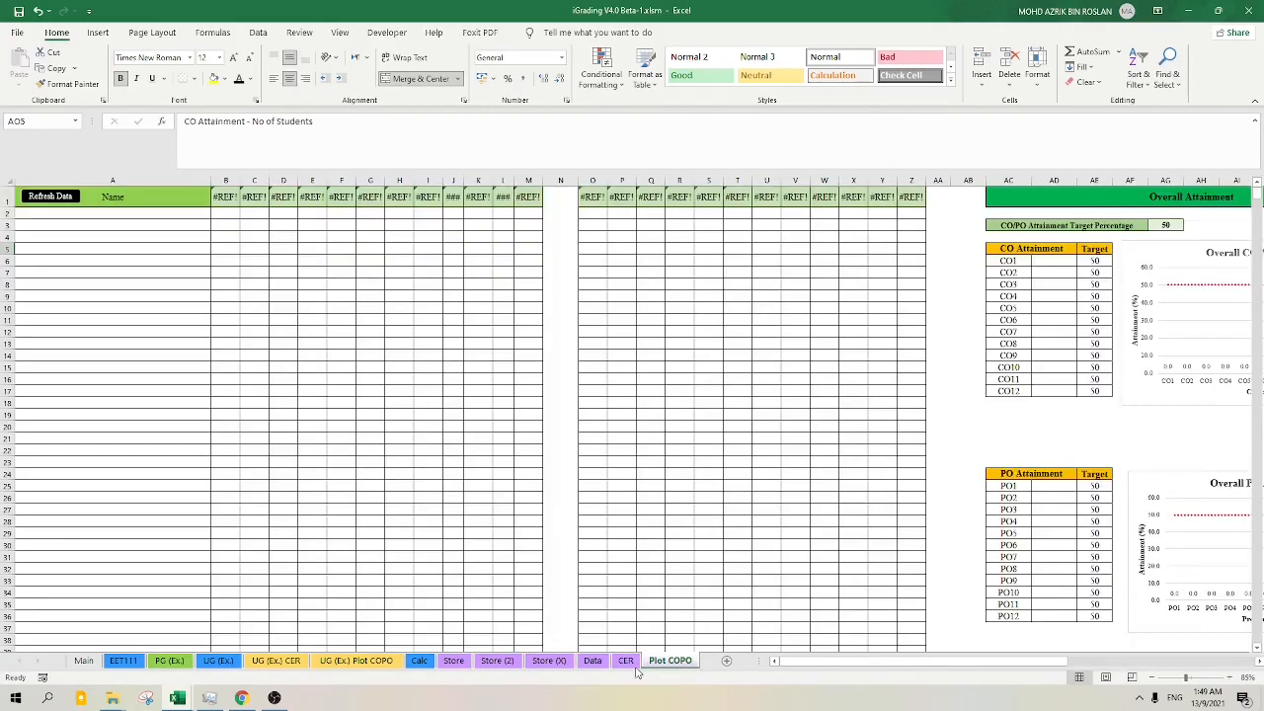
- Revisit the Store, Store (X), Data and Plot COPO sheets, and open the CER template sheet
click(453, 660)
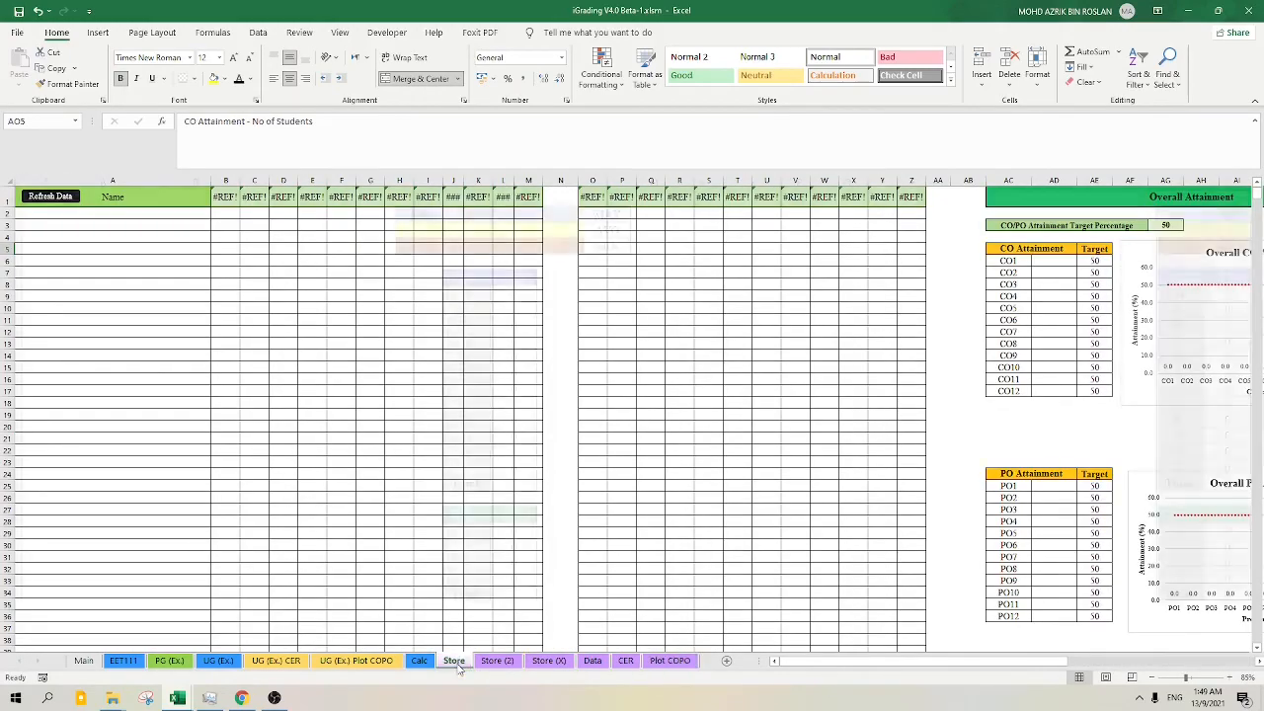
click(548, 660)
click(593, 661)
click(658, 662)
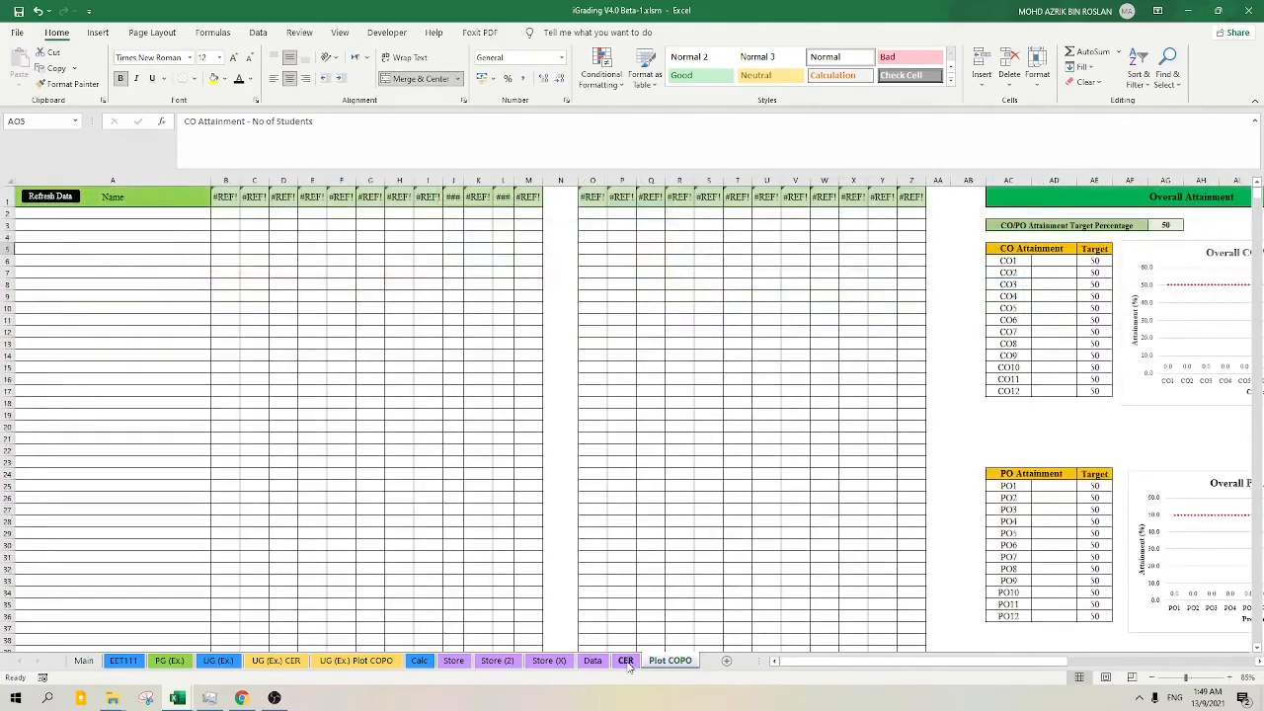
click(625, 661)
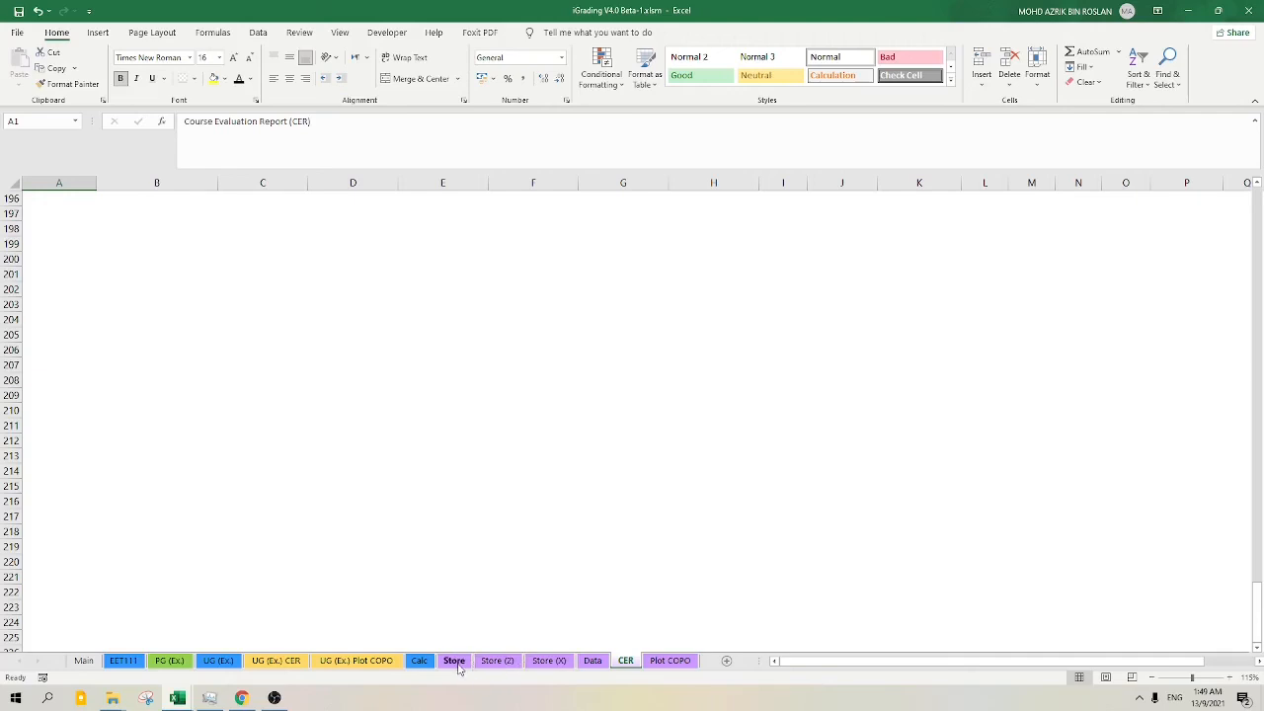
- View Store, go back through the Plot COPO, CER, Data and Store (X) sheets, and return to Store
click(454, 667)
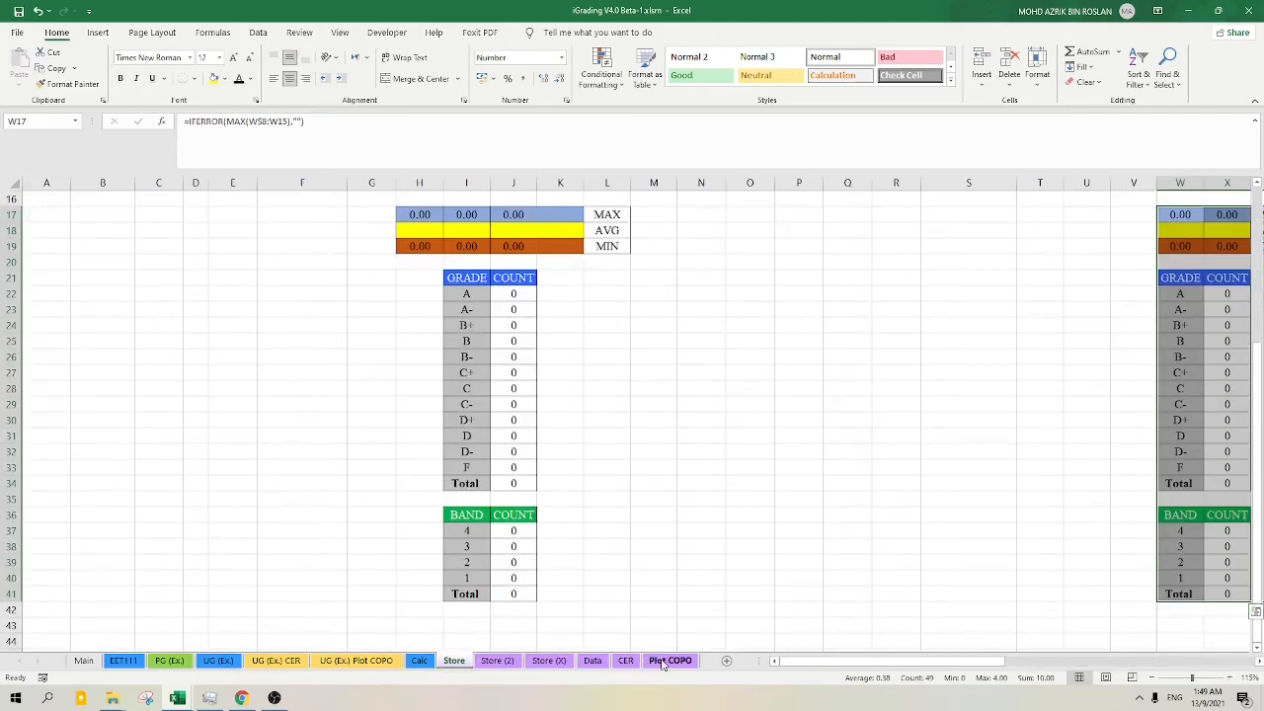
click(669, 661)
click(626, 661)
click(591, 663)
click(547, 662)
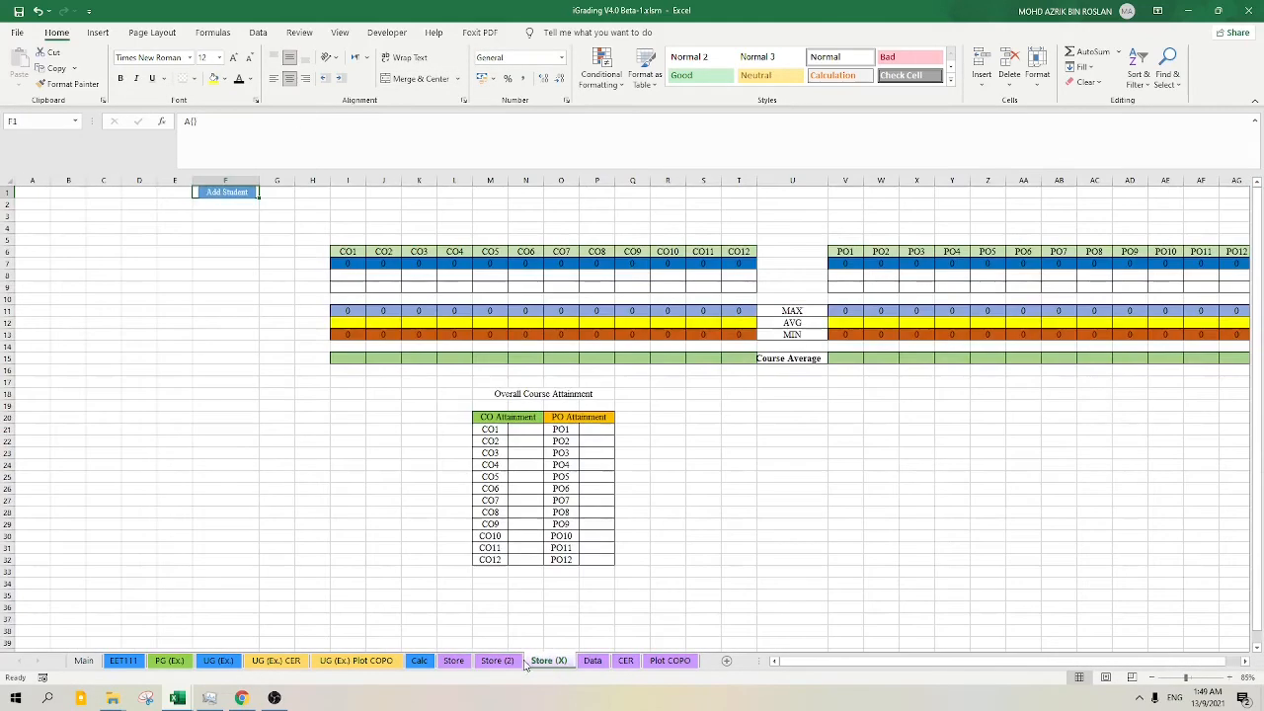
click(461, 668)
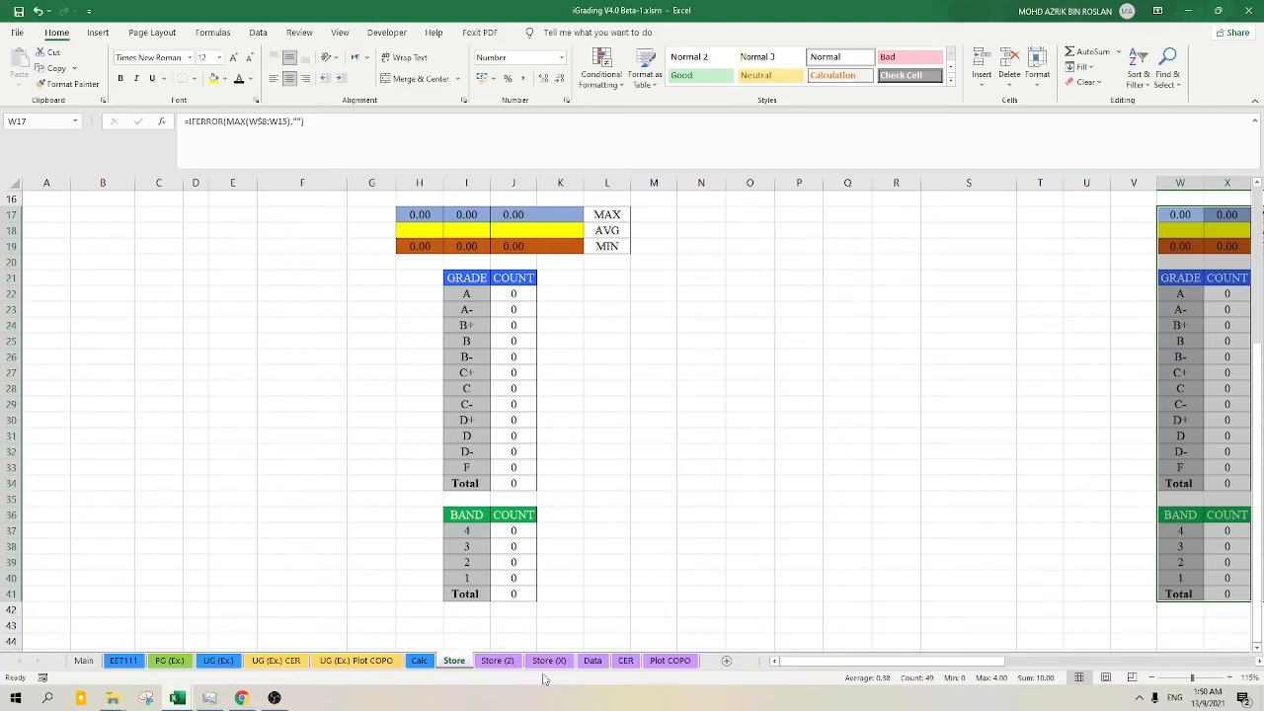
- Hide all the template sheets from Store through Plot COPO together
shift+click(655, 667)
right_click(655, 668)
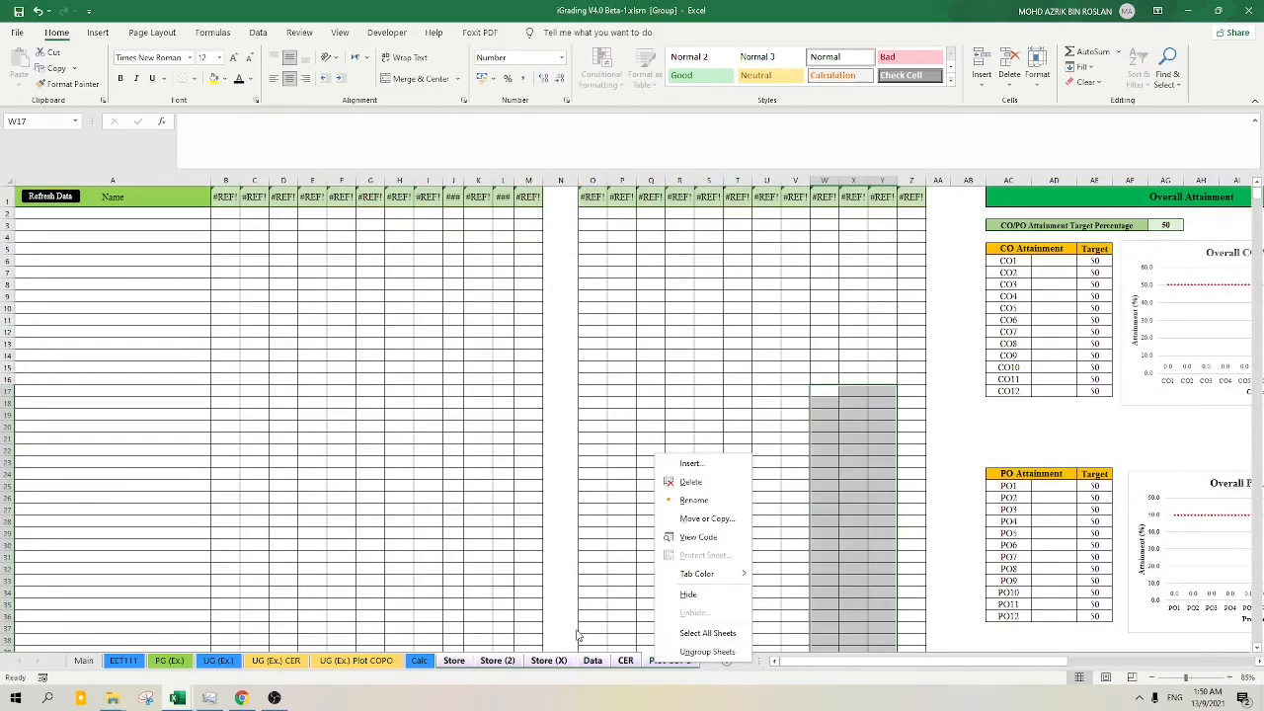
click(708, 596)
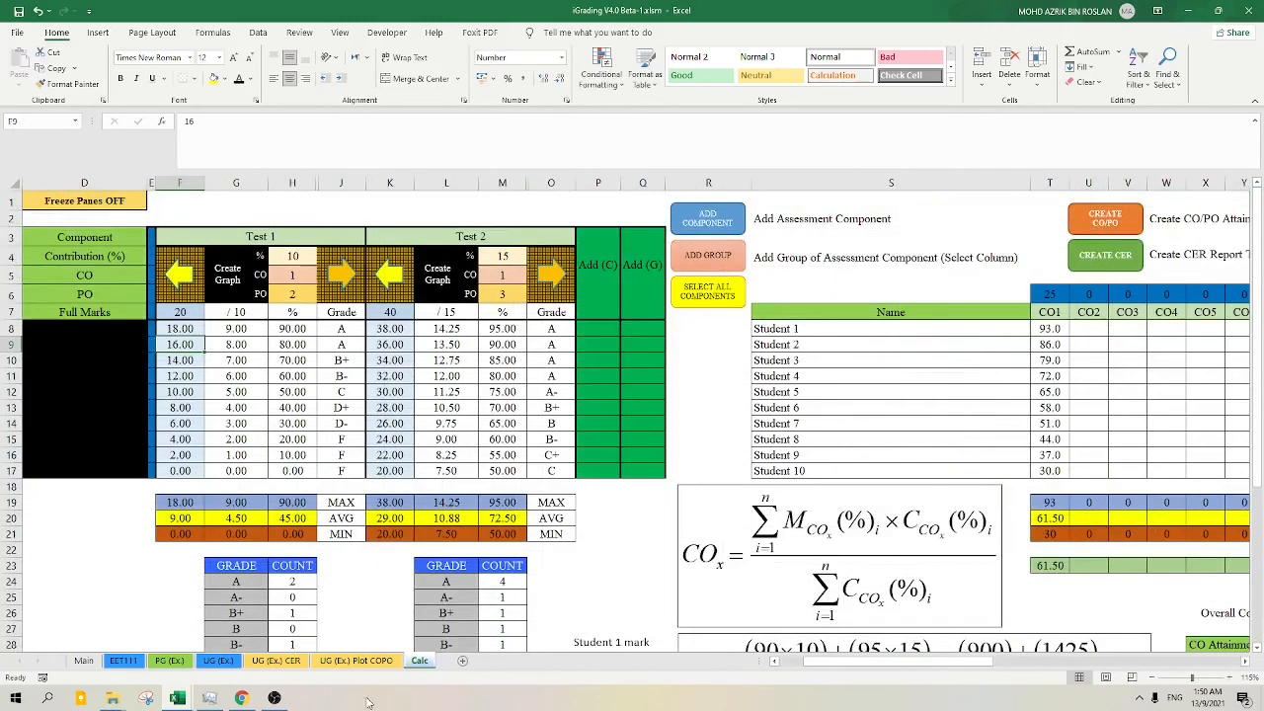
- On the UG (Ex.) sheet, examine the Add (C) column and the macro notes below Create Grouping (X) and Buffer (X), and return to Assignment 1
click(218, 660)
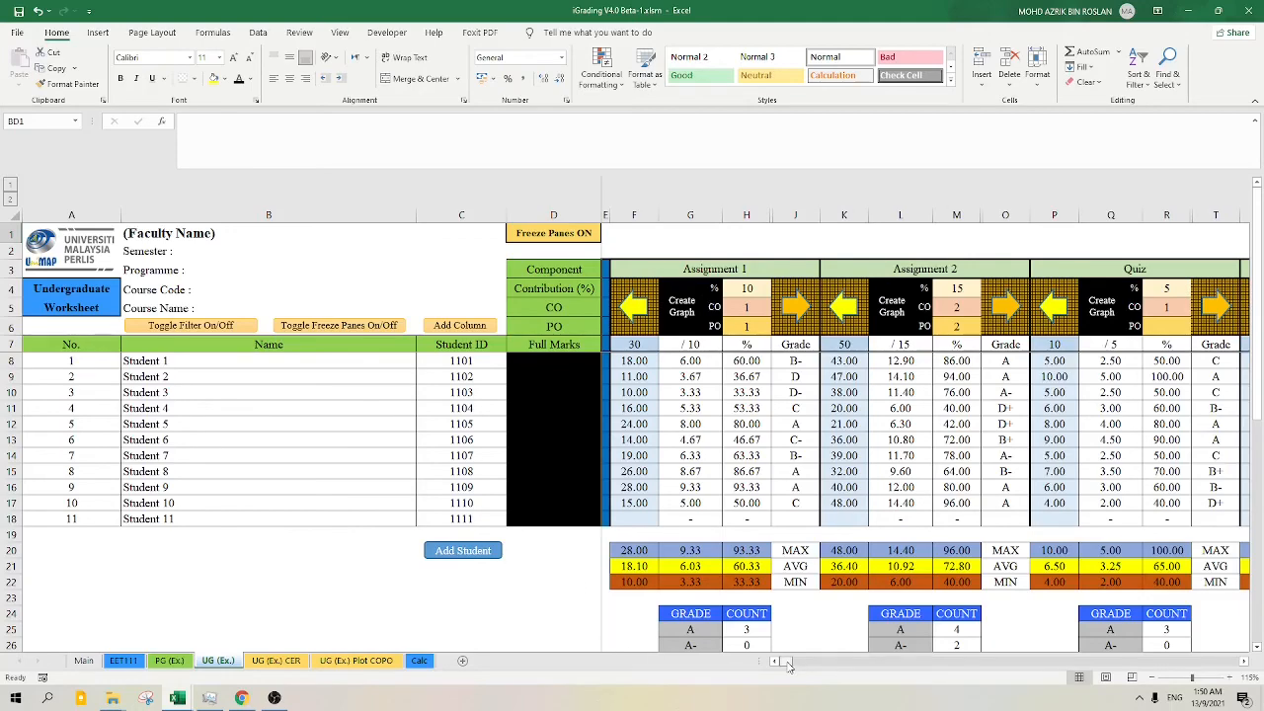
drag(787, 665, 840, 663)
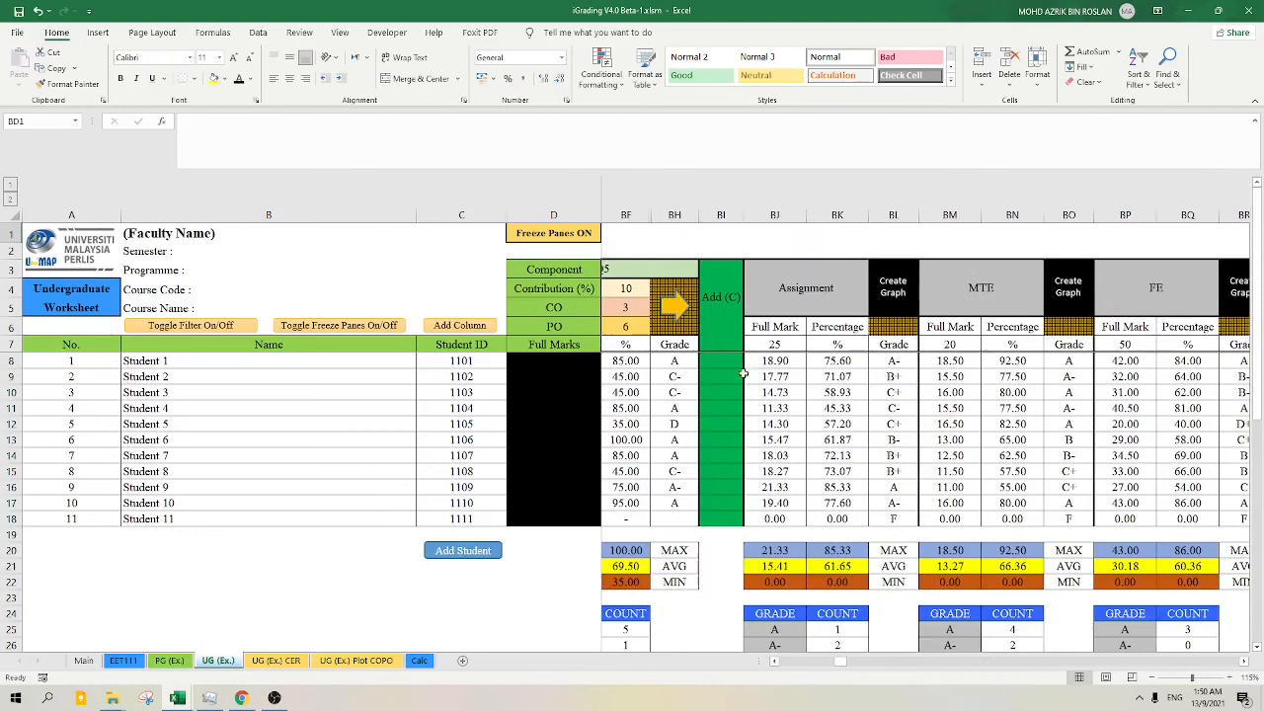
click(727, 301)
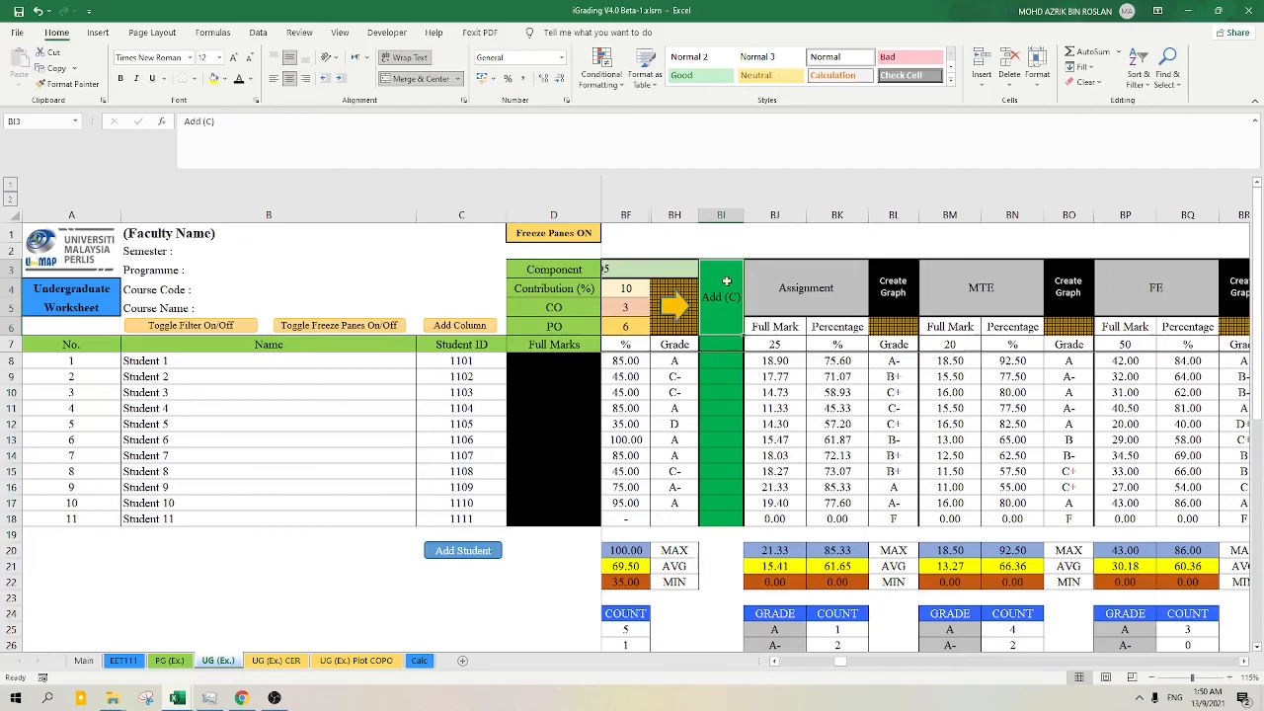
click(773, 663)
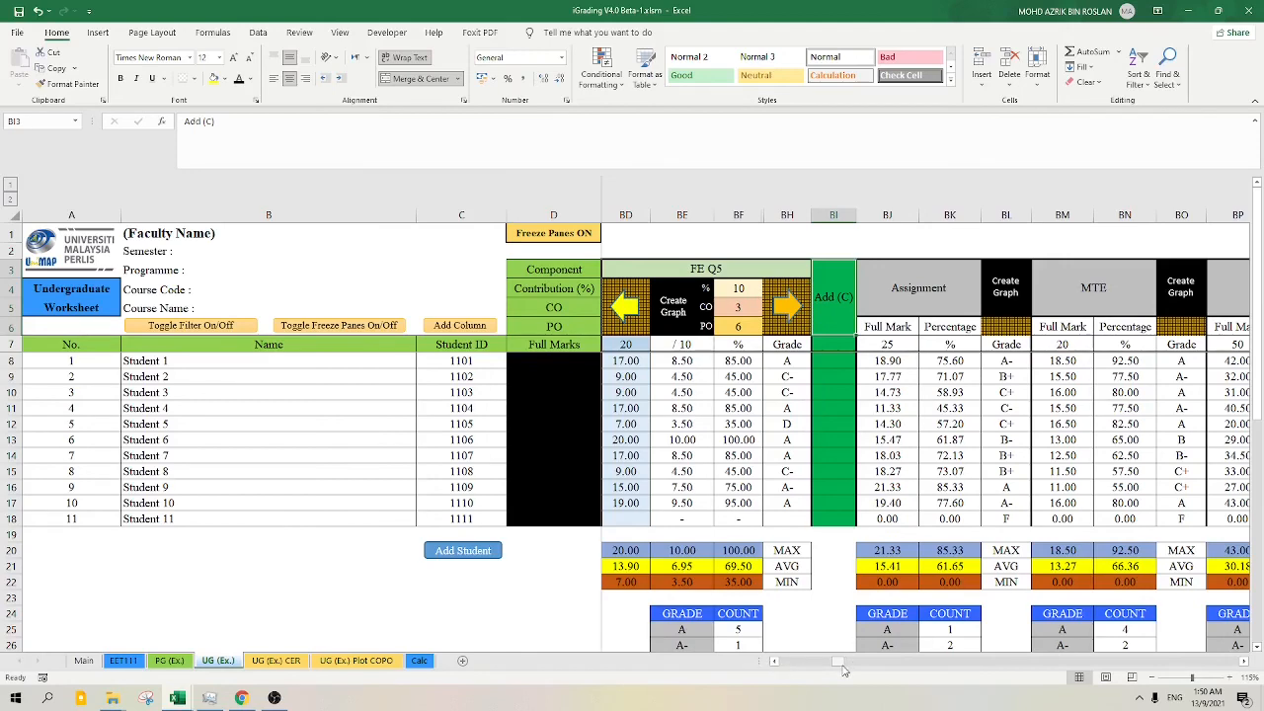
drag(840, 670, 1066, 660)
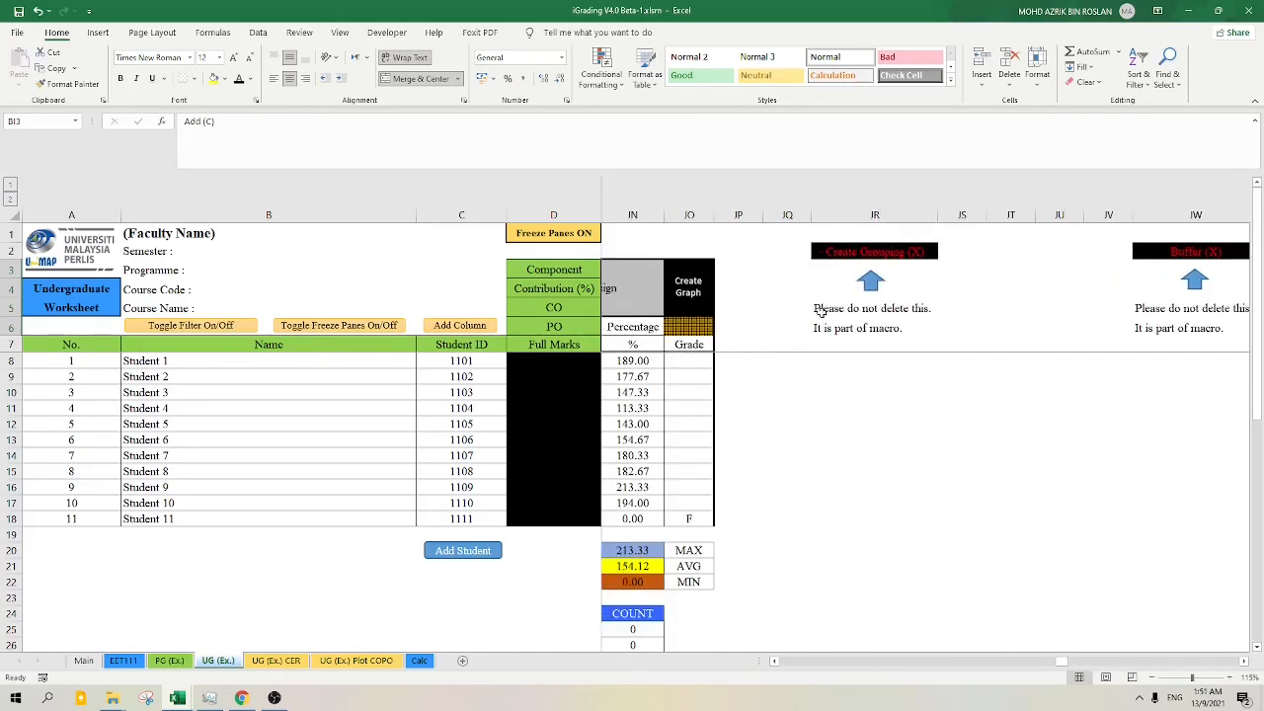
drag(818, 309, 902, 330)
drag(1136, 311, 1138, 328)
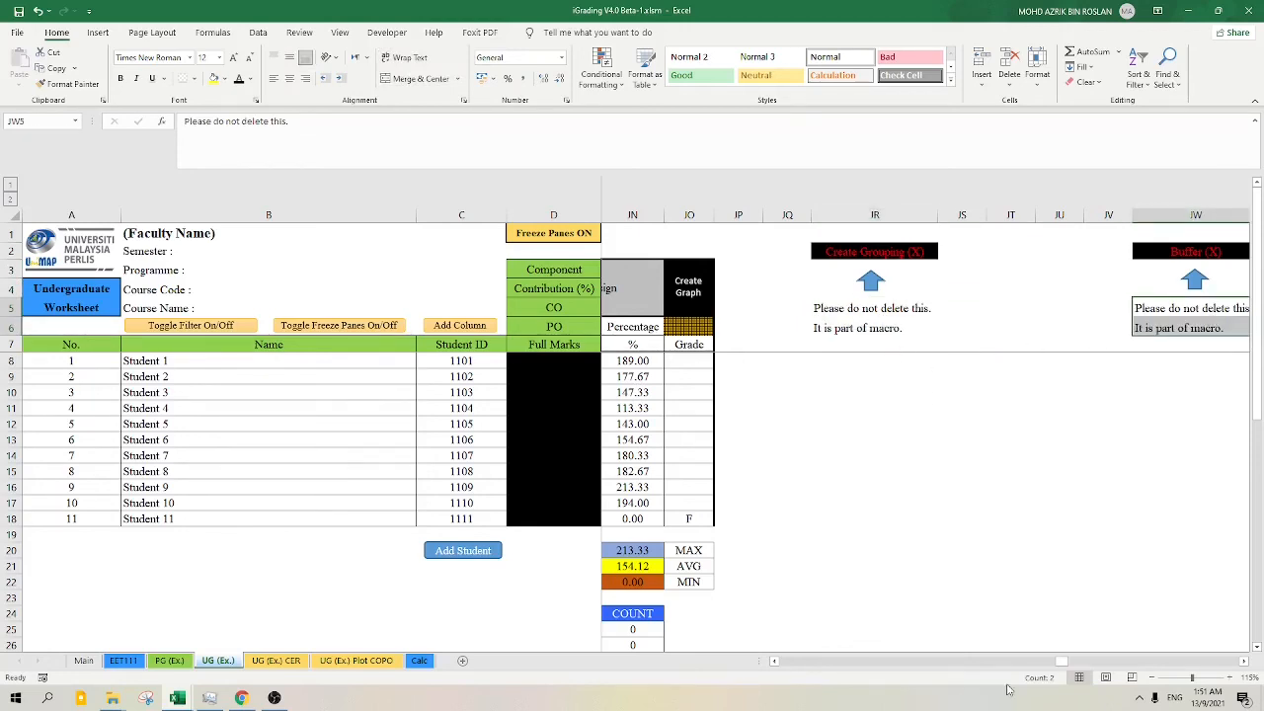
drag(1066, 665, 779, 675)
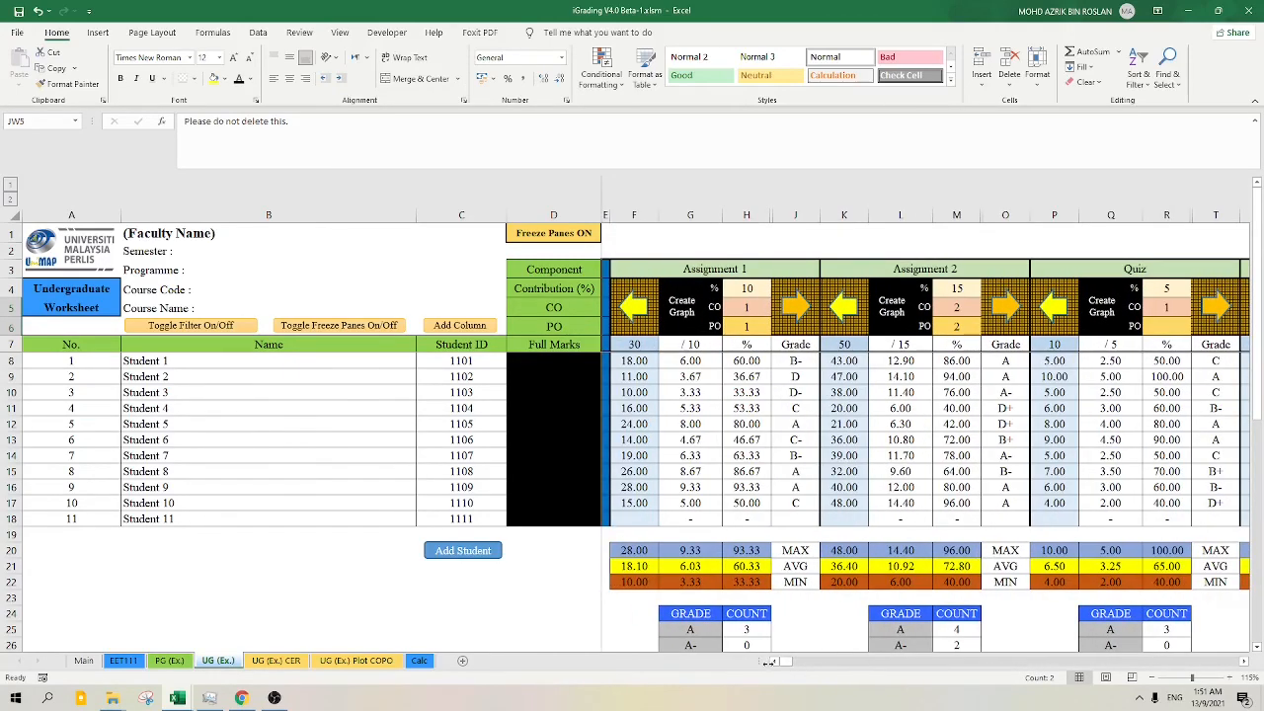